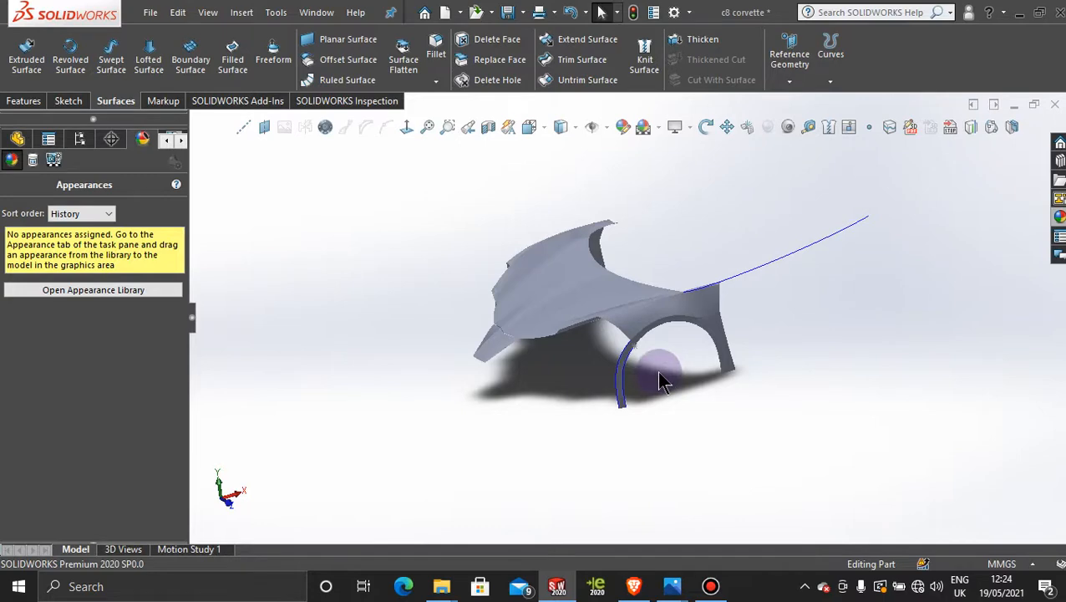
scroll(660, 380, down, 6)
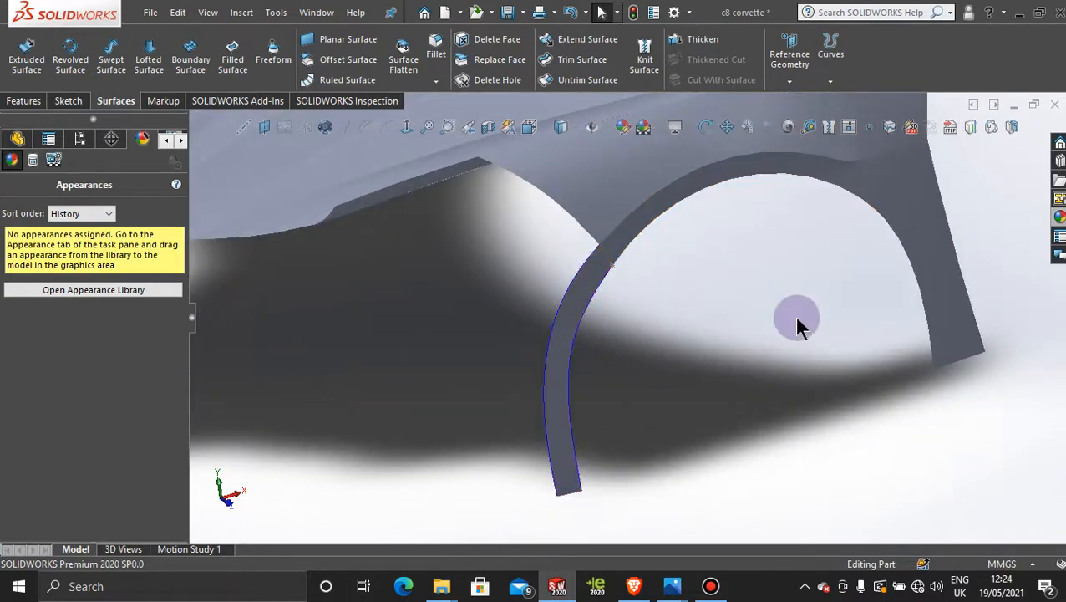
middle_drag(697, 340, 683, 269)
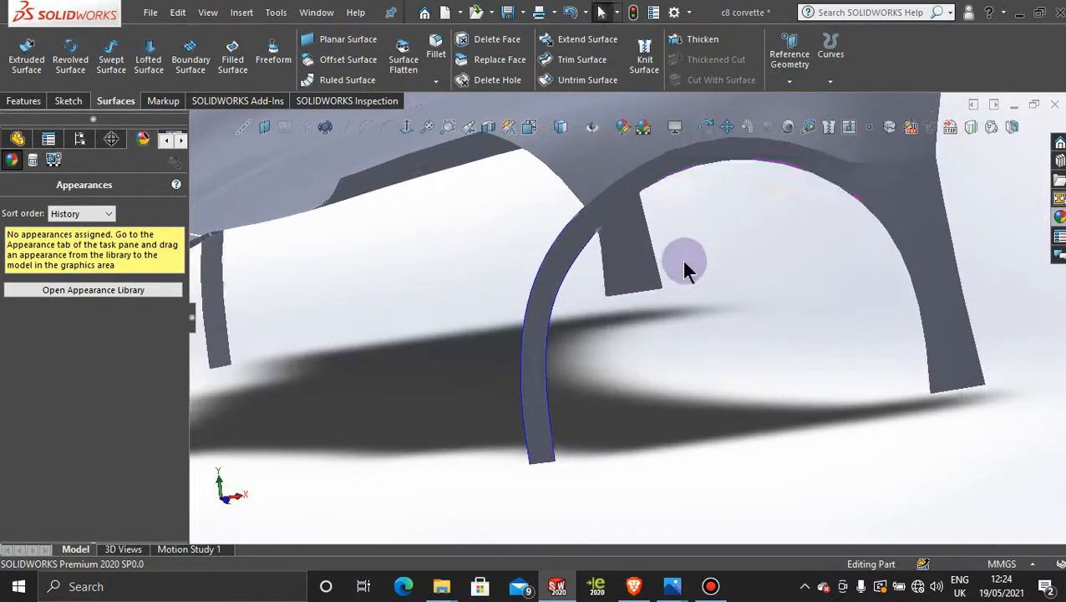
scroll(683, 269, up, 5)
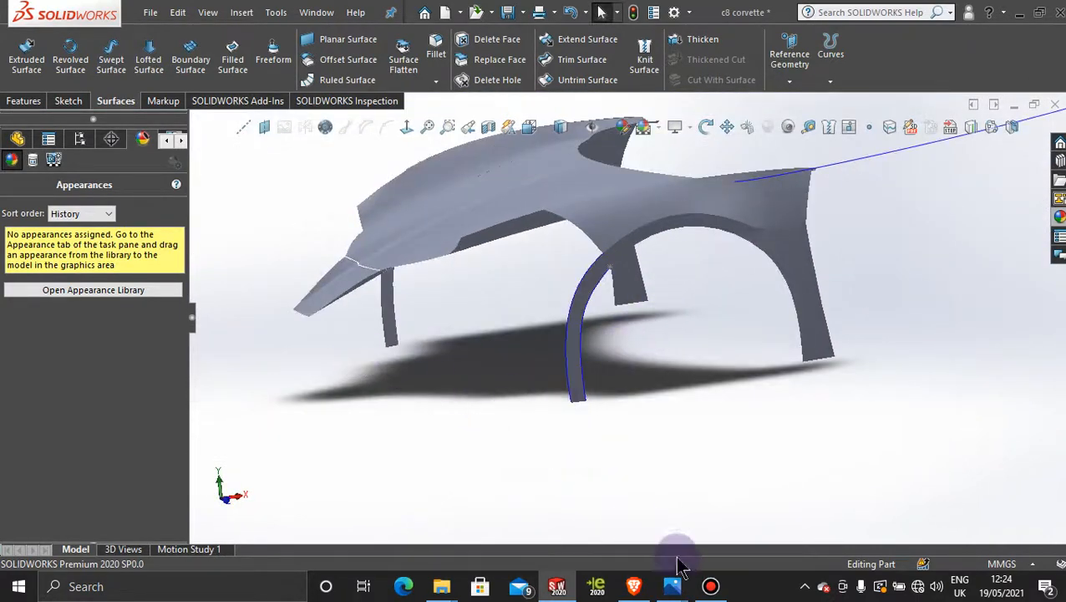
Step: Switch to the Photos image Screen-Shot-2019-12-12-at-12.49.58-PM.png and examine the Corvette's front bumper up close, then minimize it
mouse_move(671, 597)
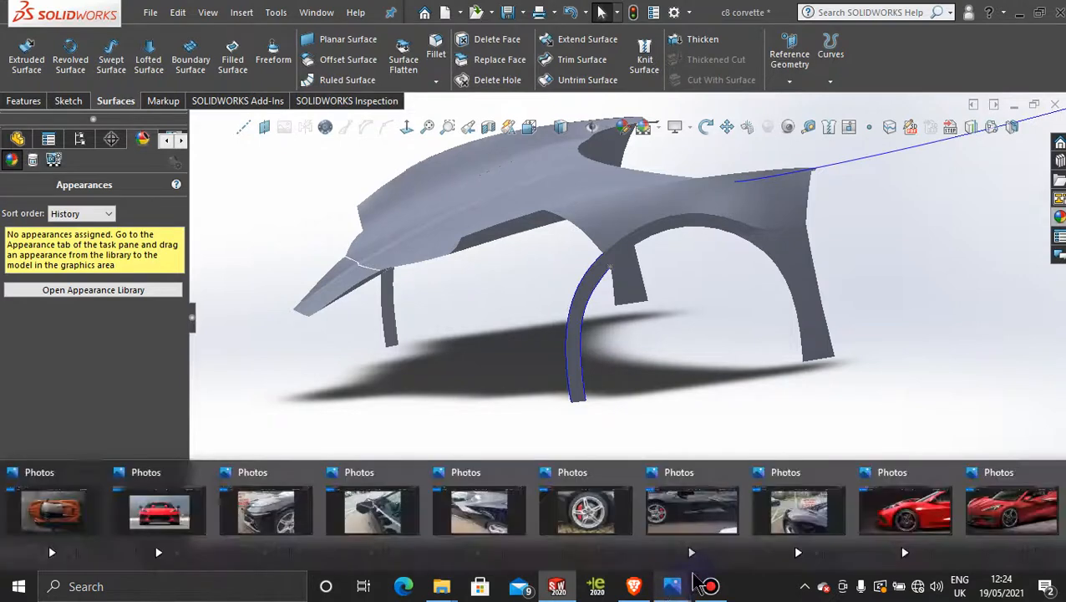
click(1016, 514)
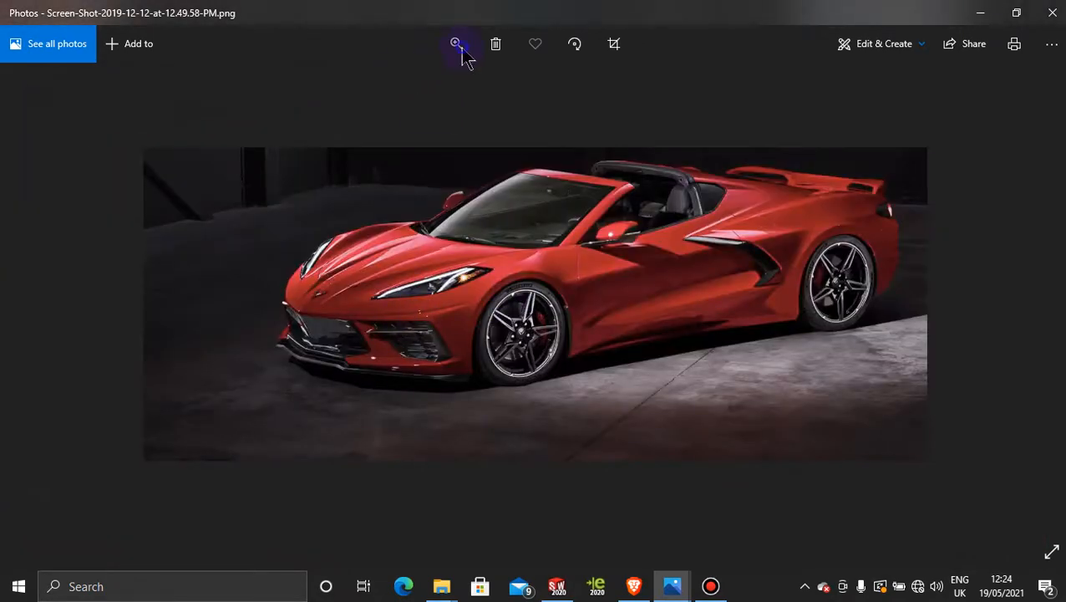
click(456, 43)
drag(382, 84, 449, 88)
drag(339, 226, 464, 232)
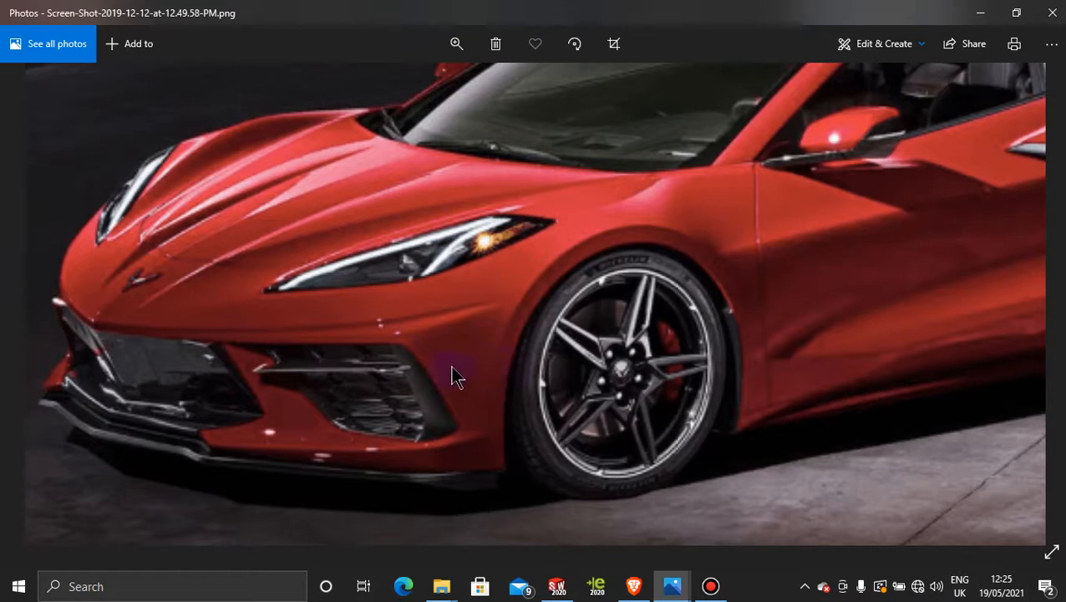
click(981, 13)
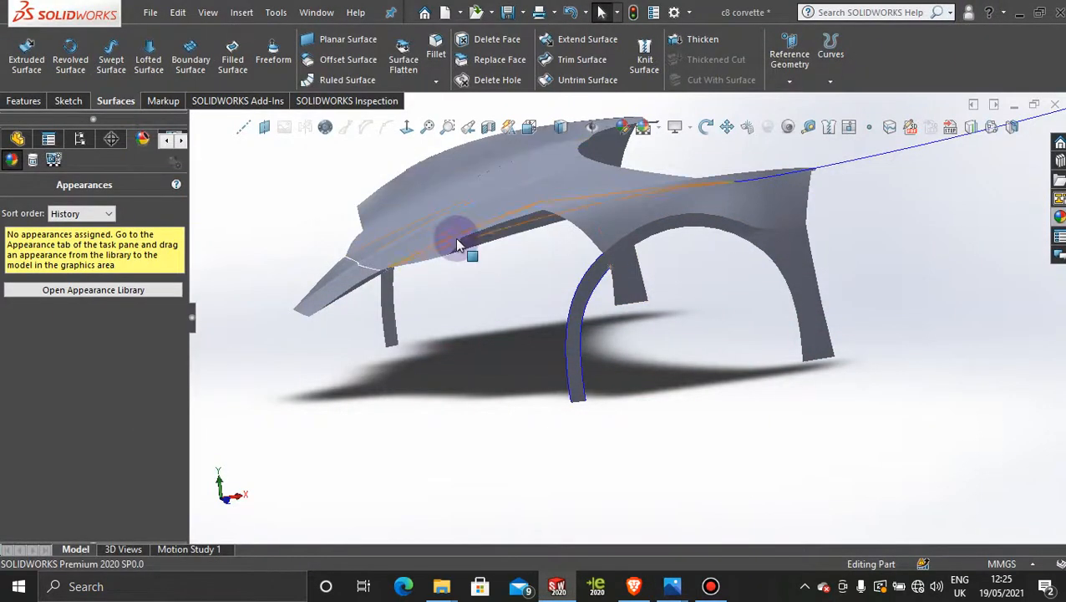
Step: Hide Curve19 and Curve18 along the two edges of the strip in front of the wheel arch
scroll(581, 257, down, 5)
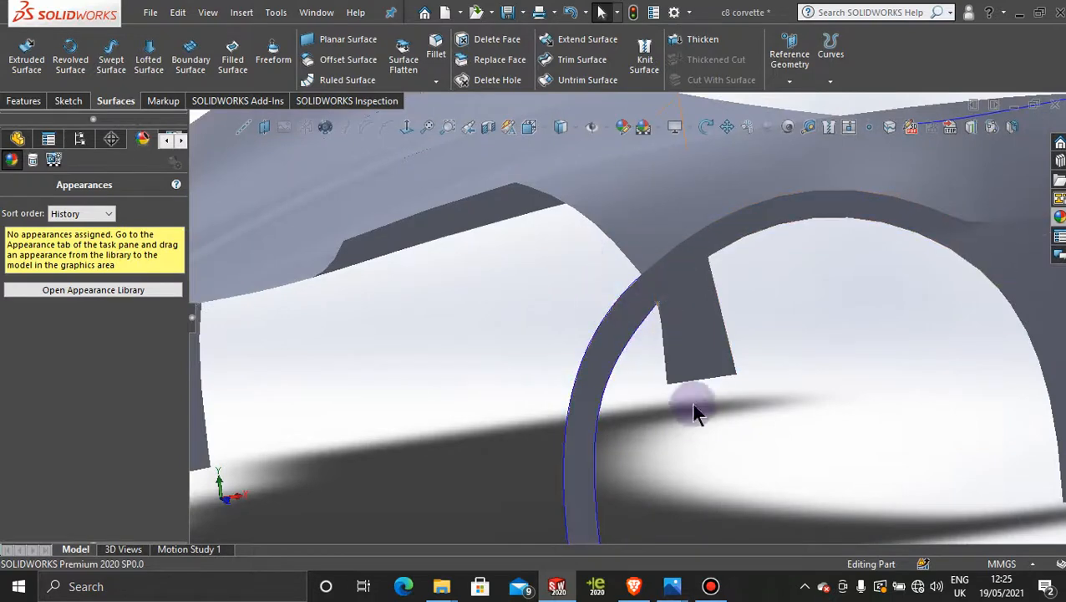
scroll(666, 435, down, 3)
scroll(666, 433, up, 3)
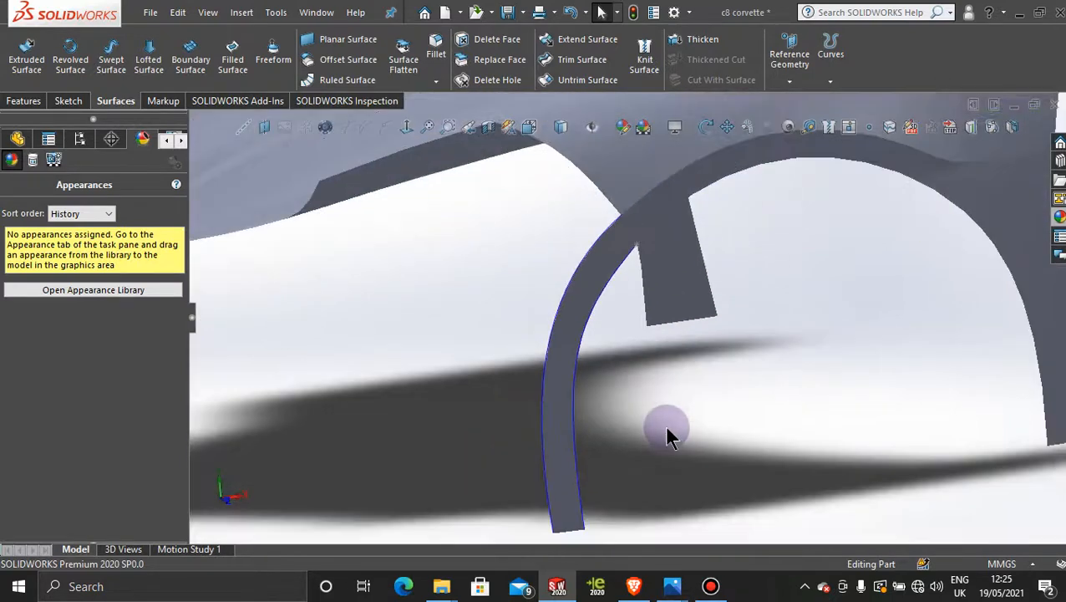
right_click(597, 314)
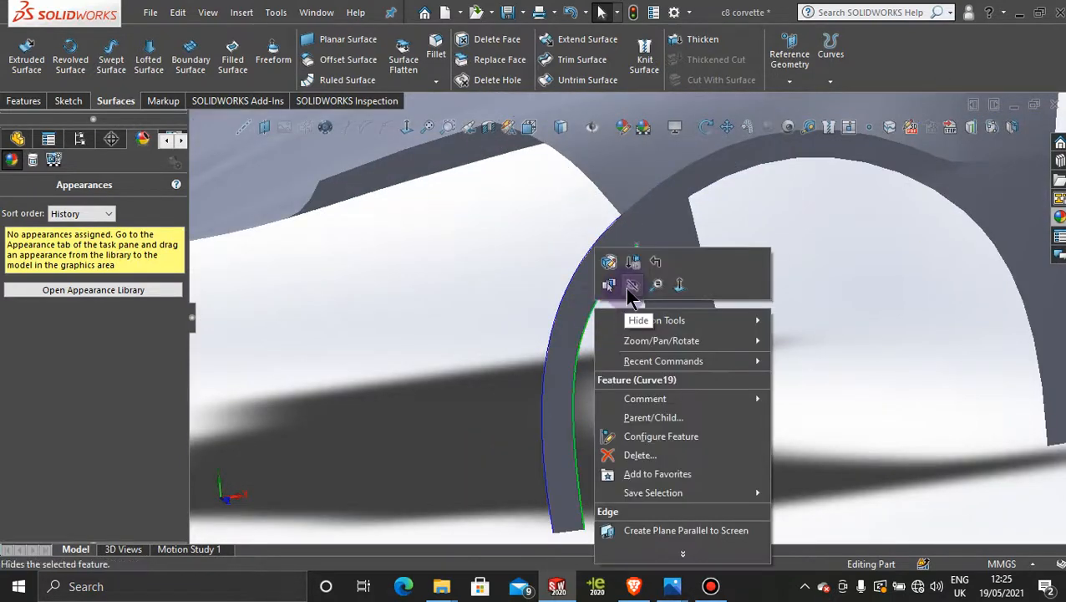
click(607, 284)
right_click(550, 349)
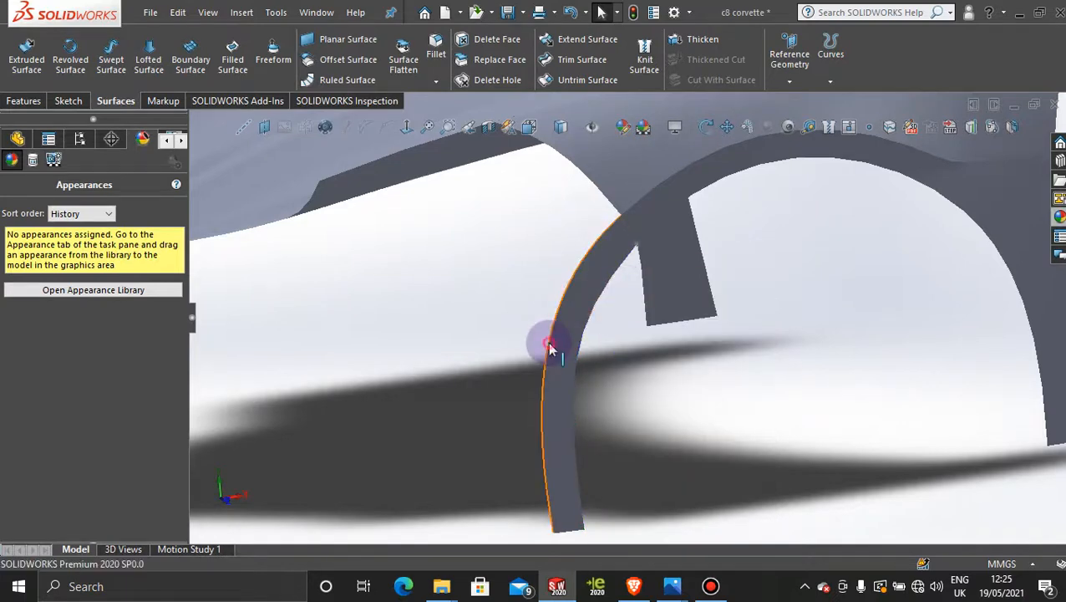
click(589, 324)
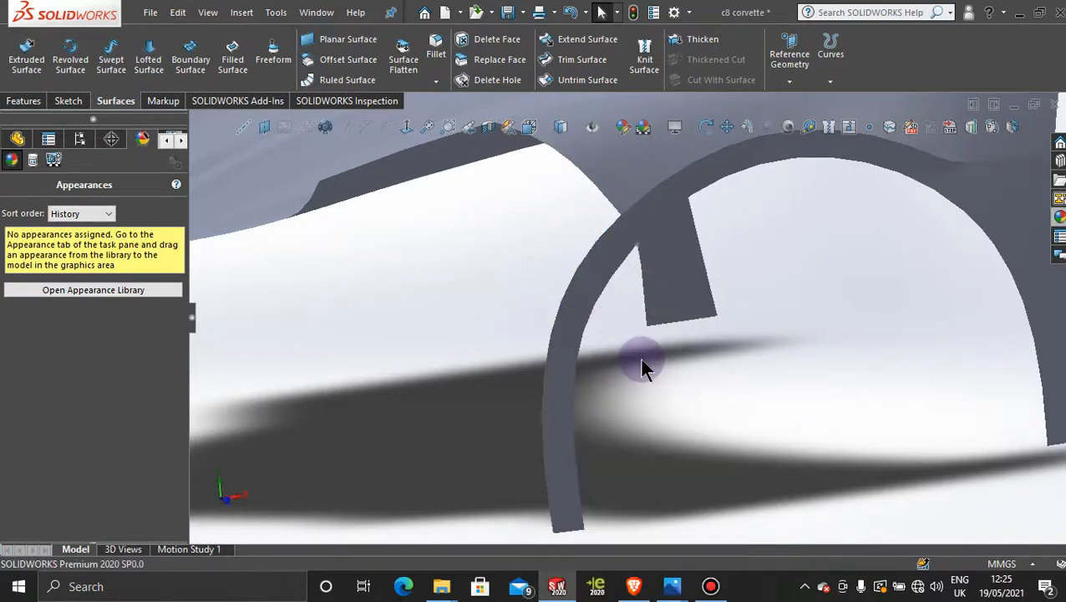
Step: Hide 3DSketch31 from the feature tree
scroll(643, 367, up, 4)
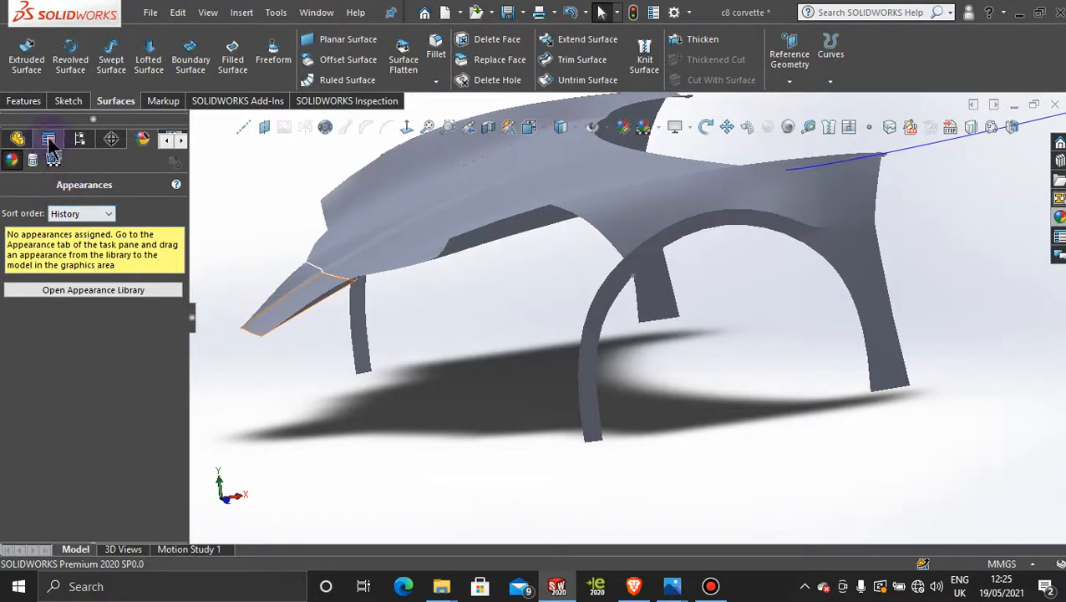
click(18, 138)
scroll(176, 422, down, 2)
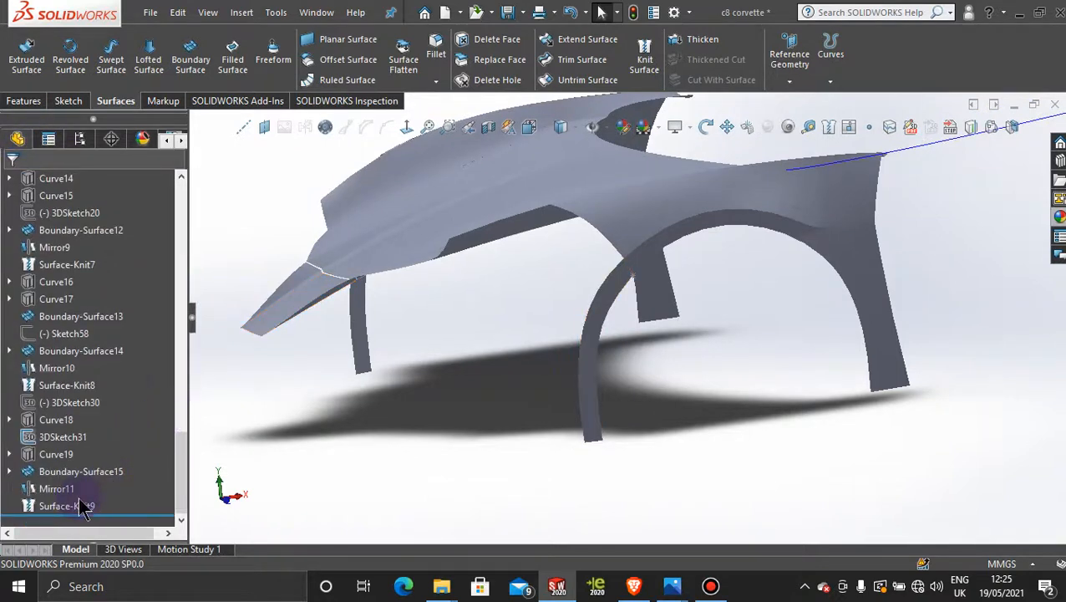
right_click(49, 437)
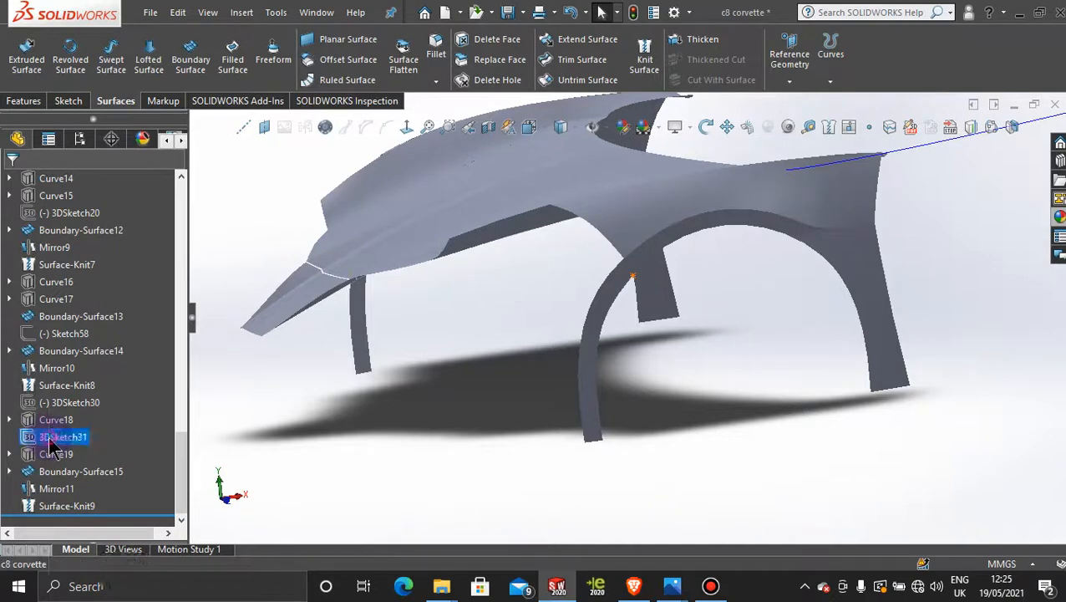
click(62, 255)
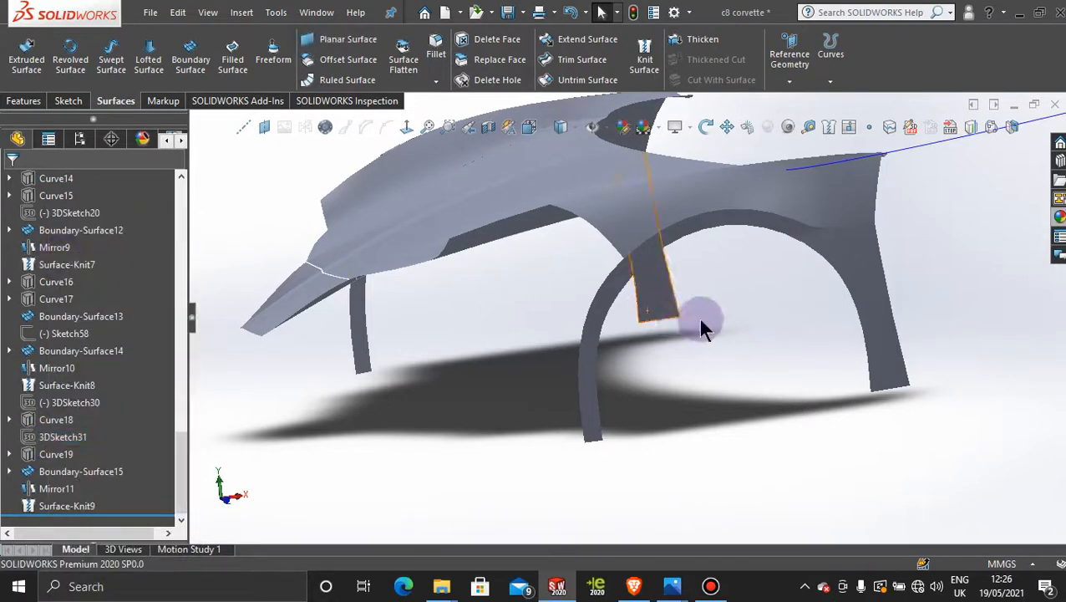
Step: Activate the <Default>_Display State 1 display state of the part
middle_drag(702, 317, 685, 387)
scroll(685, 388, up, 3)
scroll(634, 302, down, 3)
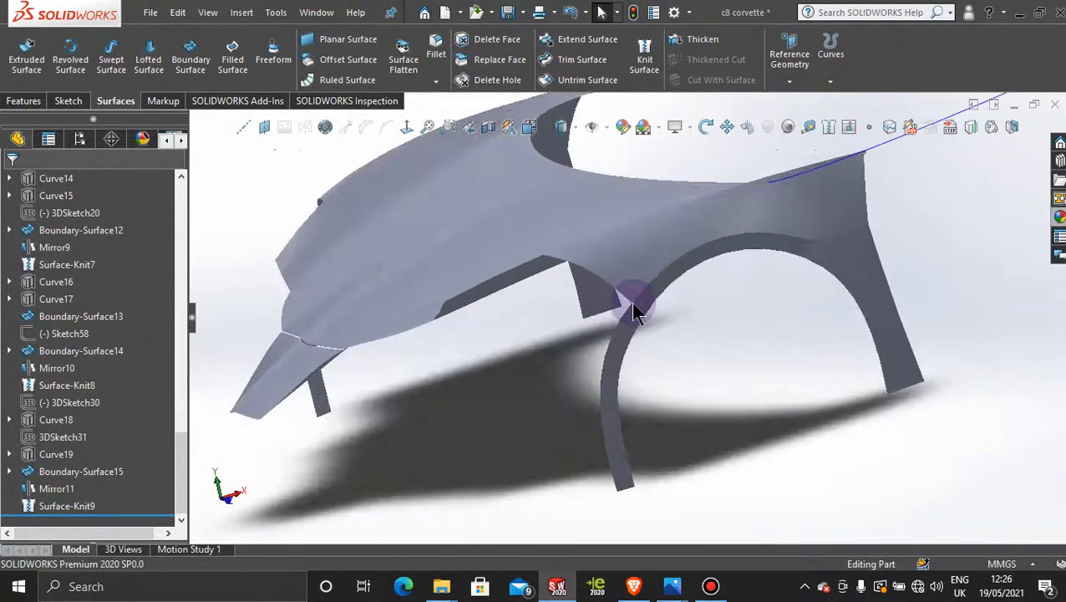
middle_drag(634, 301, 672, 373)
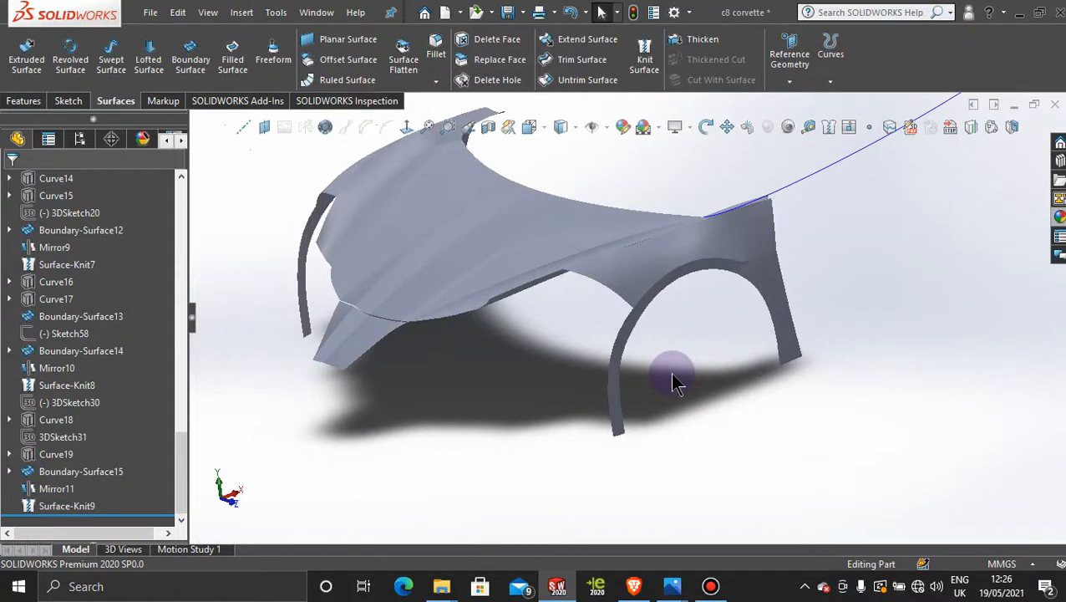
scroll(672, 375, up, 1)
scroll(671, 373, up, 1)
scroll(662, 366, down, 1)
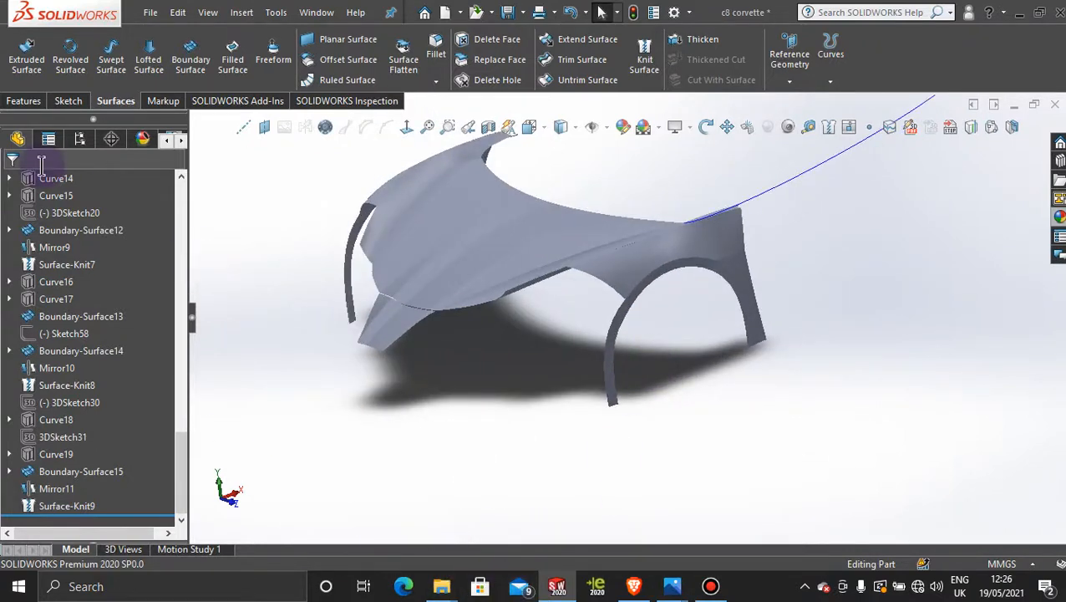
click(77, 139)
double_click(99, 488)
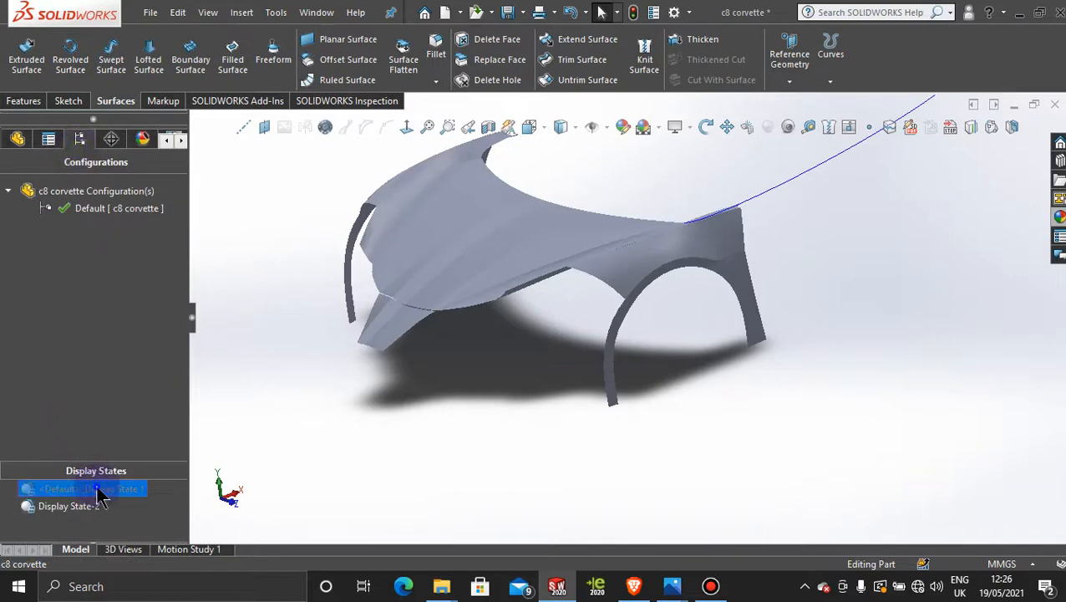
Step: Hide Curve19 and Curve18 on the front wheel arch strip in the <Default>_Display State 1 display state as well
scroll(690, 417, down, 5)
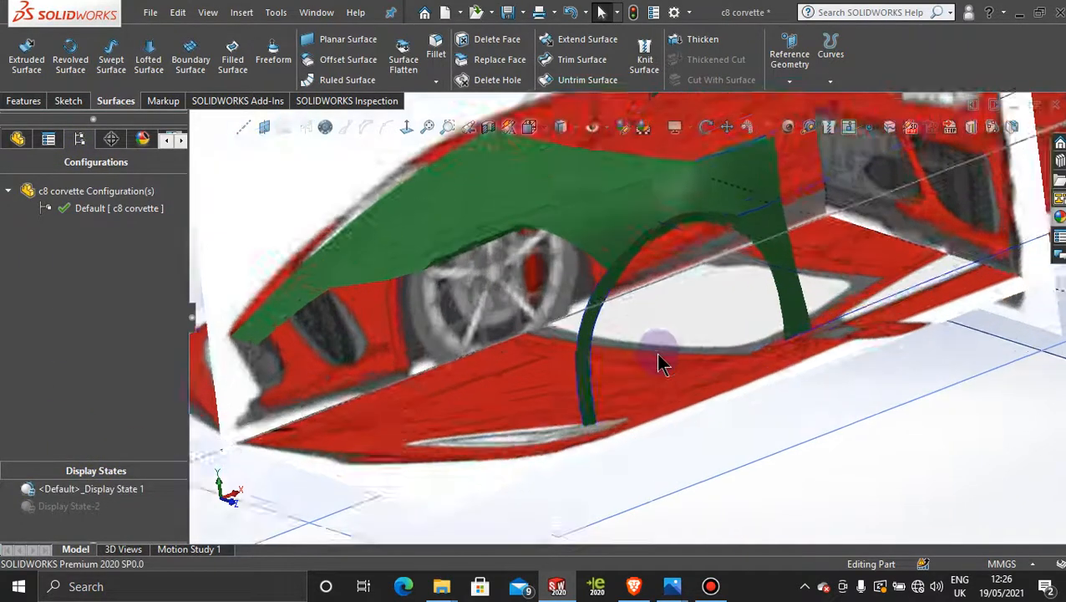
right_click(511, 356)
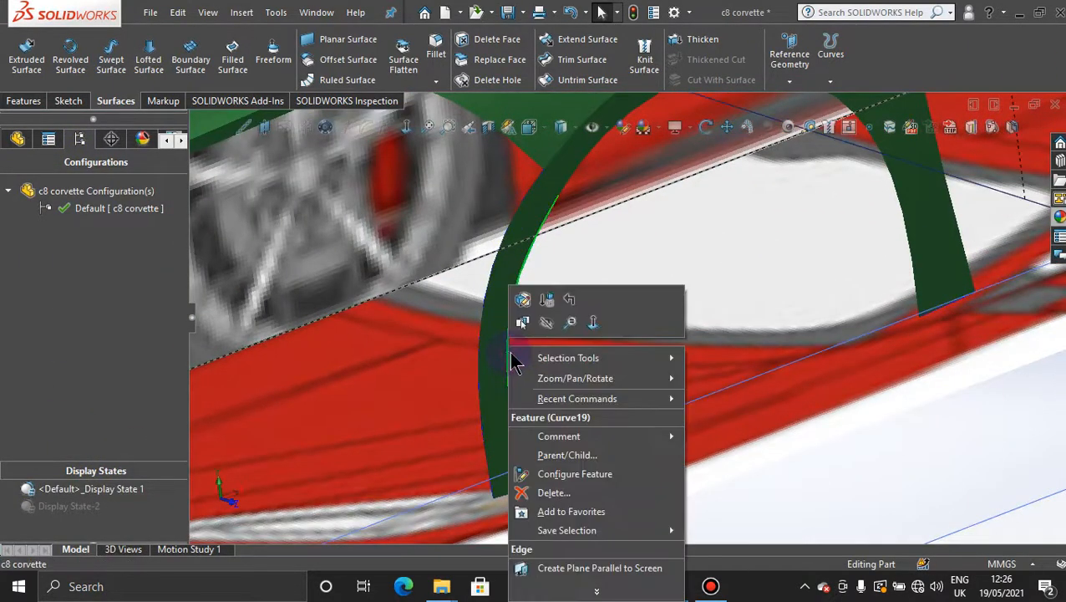
click(544, 331)
right_click(477, 338)
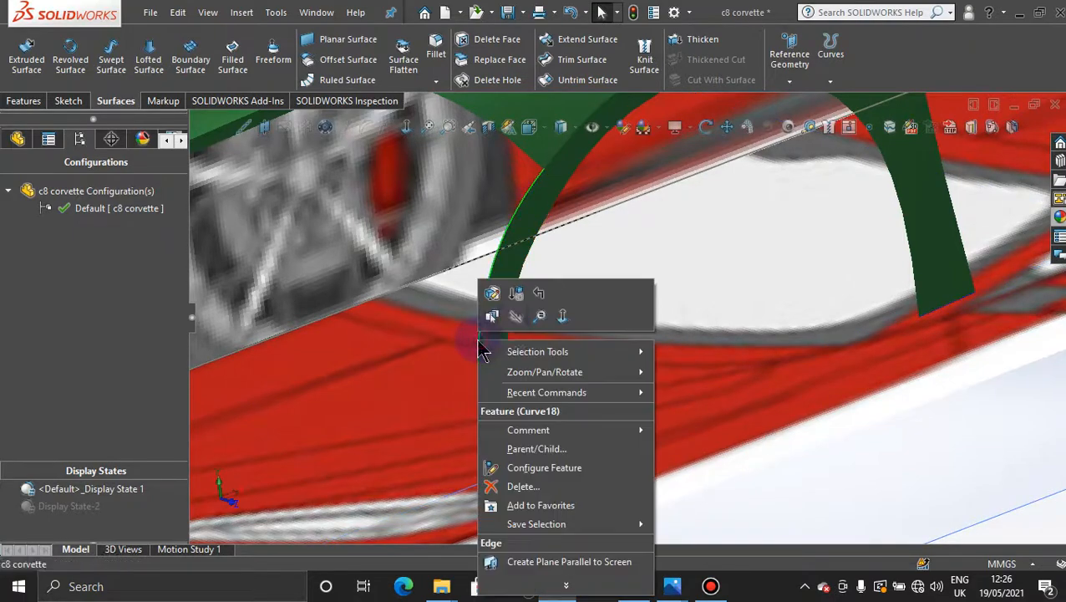
click(510, 323)
scroll(718, 352, up, 4)
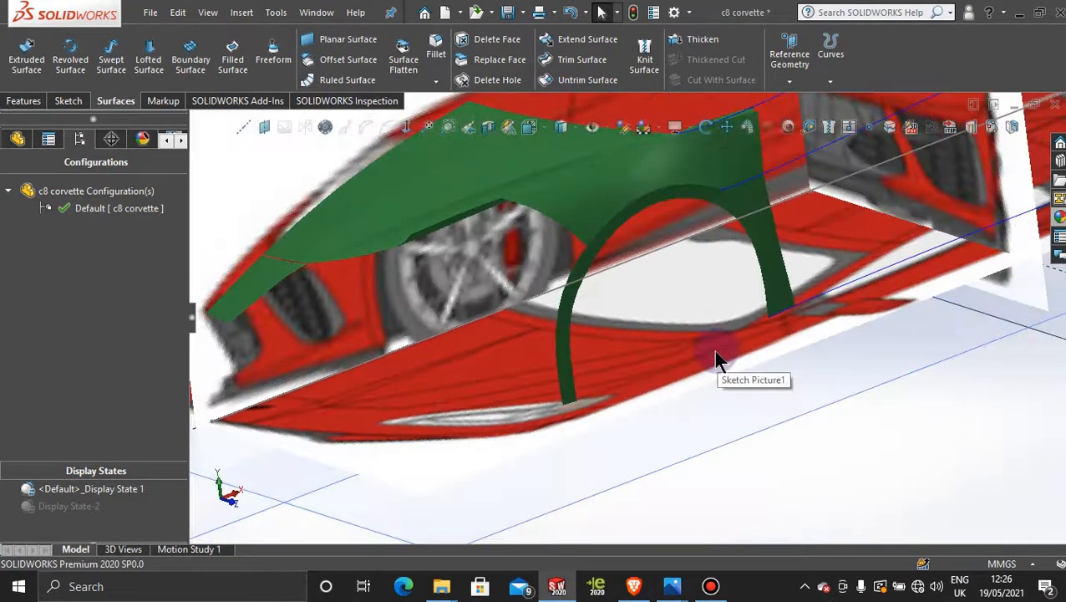
Step: Set the model to the Front view and examine the nose and front wheel arch against the side reference picture
middle_drag(649, 321, 641, 291)
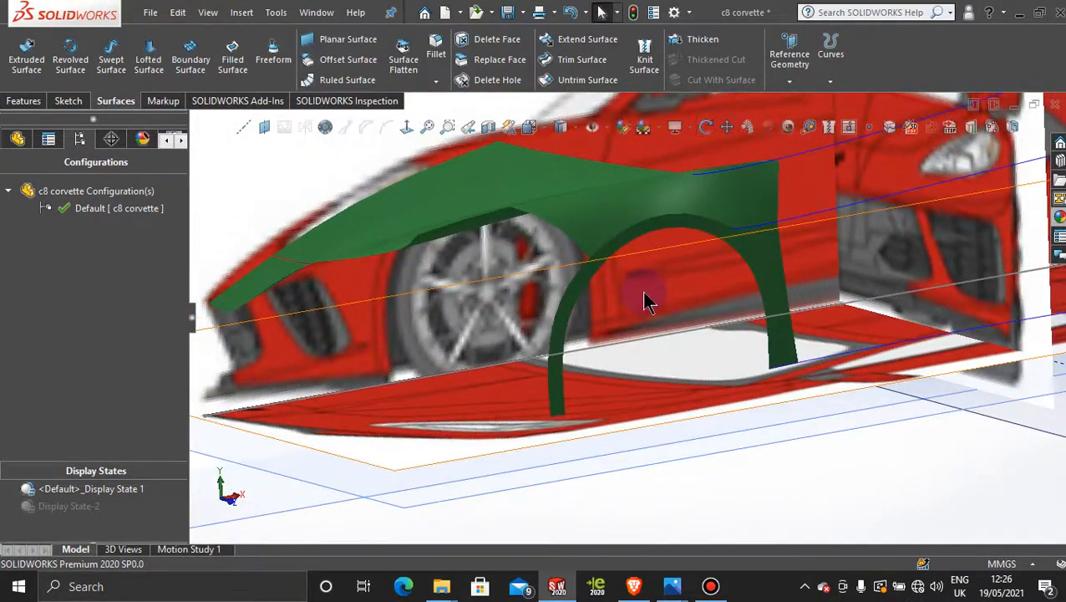
key(space)
click(555, 335)
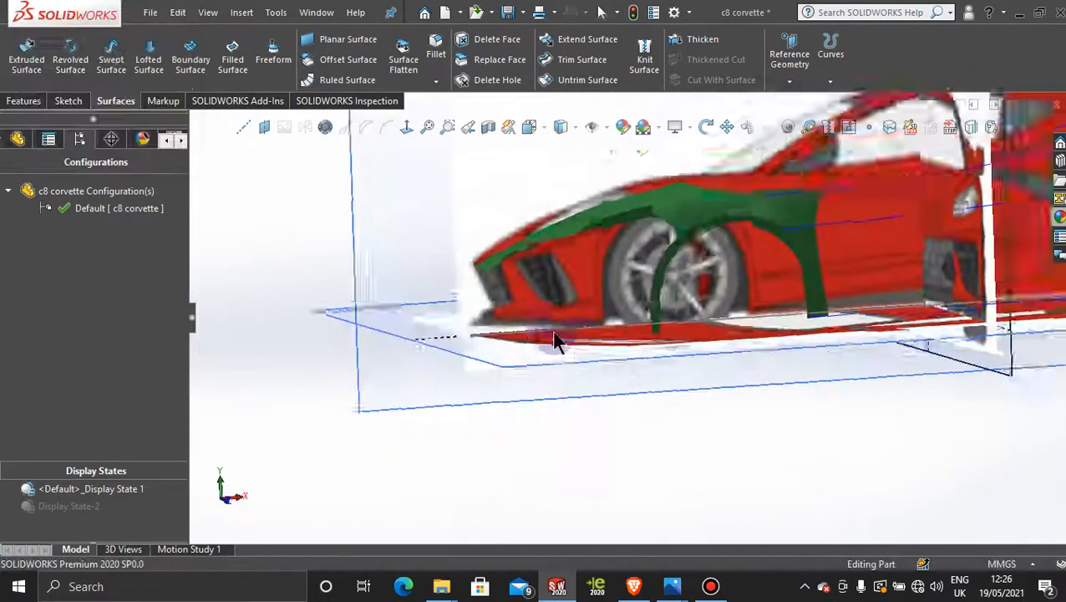
scroll(501, 455, down, 3)
scroll(551, 401, down, 3)
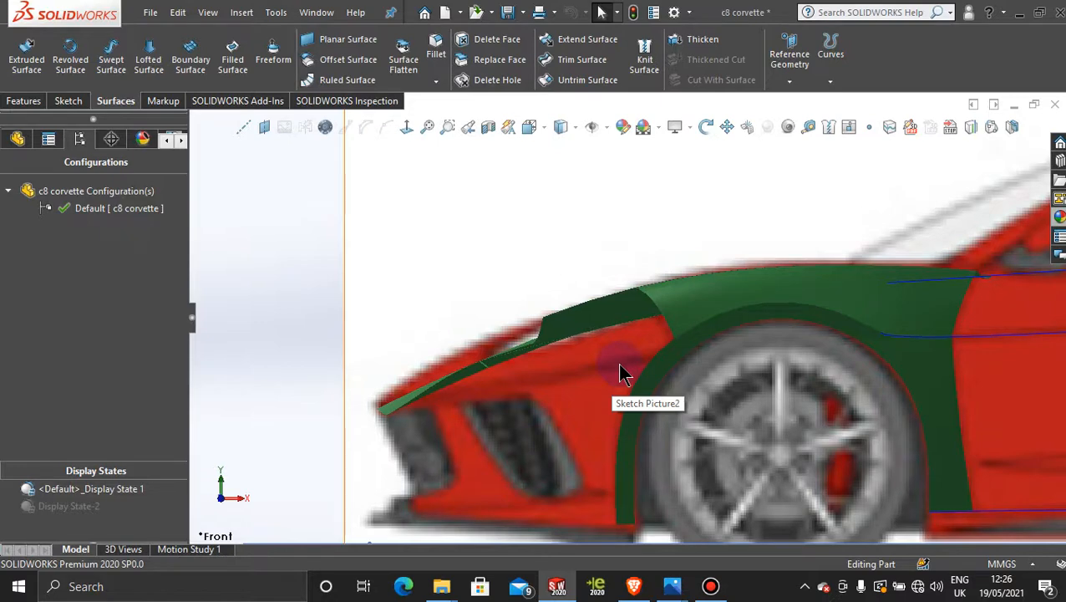
scroll(731, 447, up, 2)
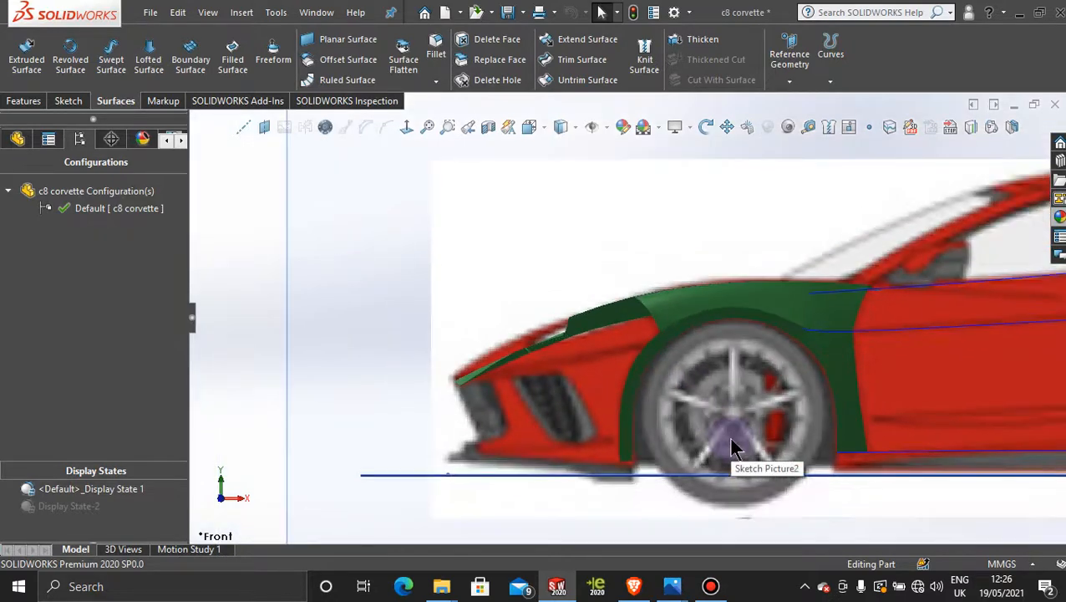
scroll(731, 447, up, 2)
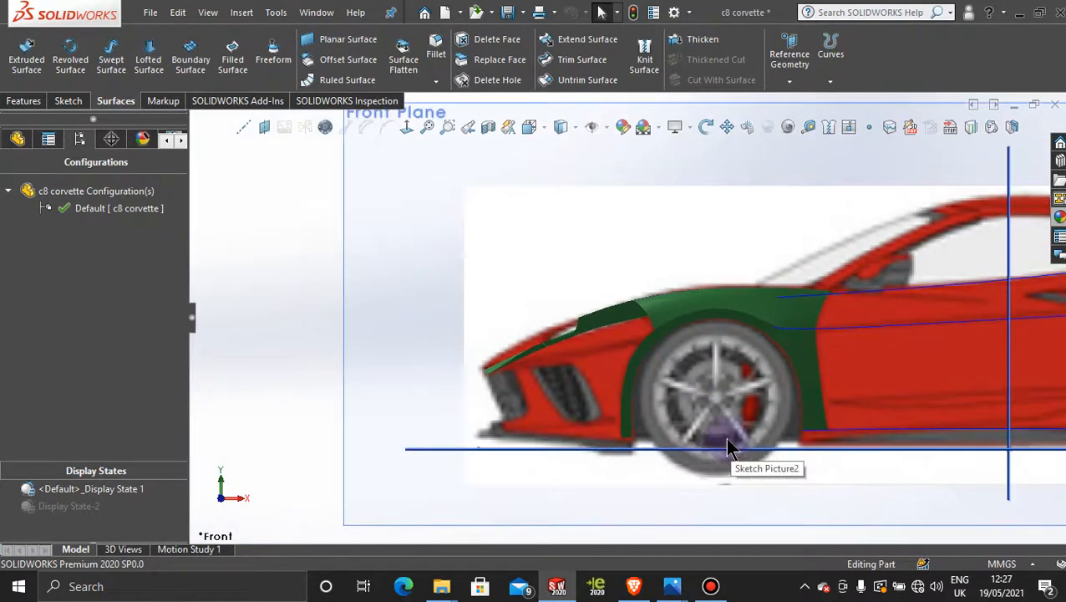
Step: Switch to the Photos image Chevrolet-Corvette-Stingray-C8-29.jpg, shrink its window and zoom in on the front bumper
mouse_move(674, 586)
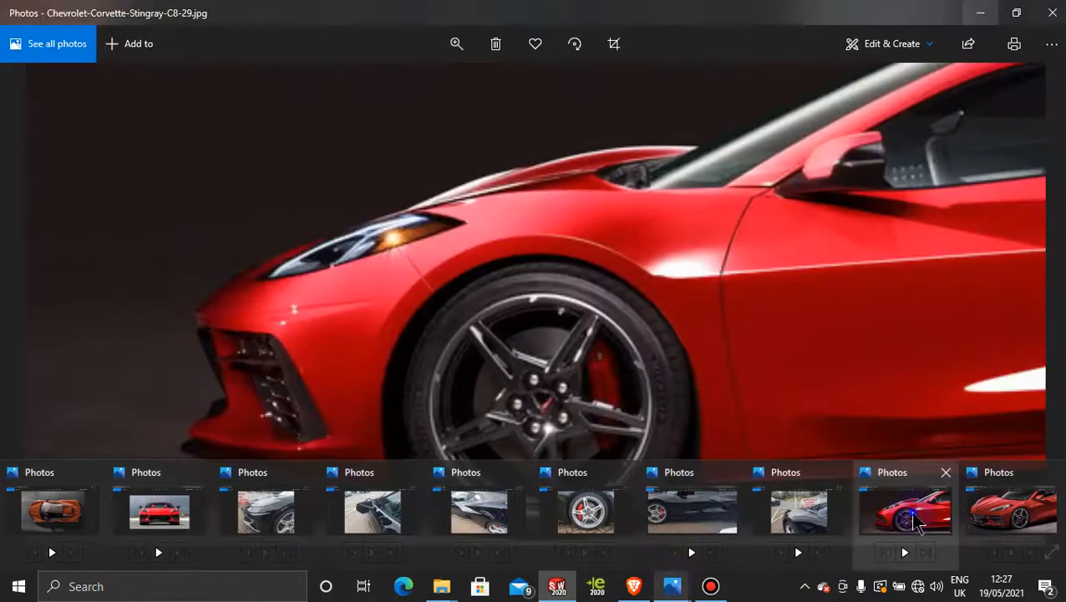
click(912, 517)
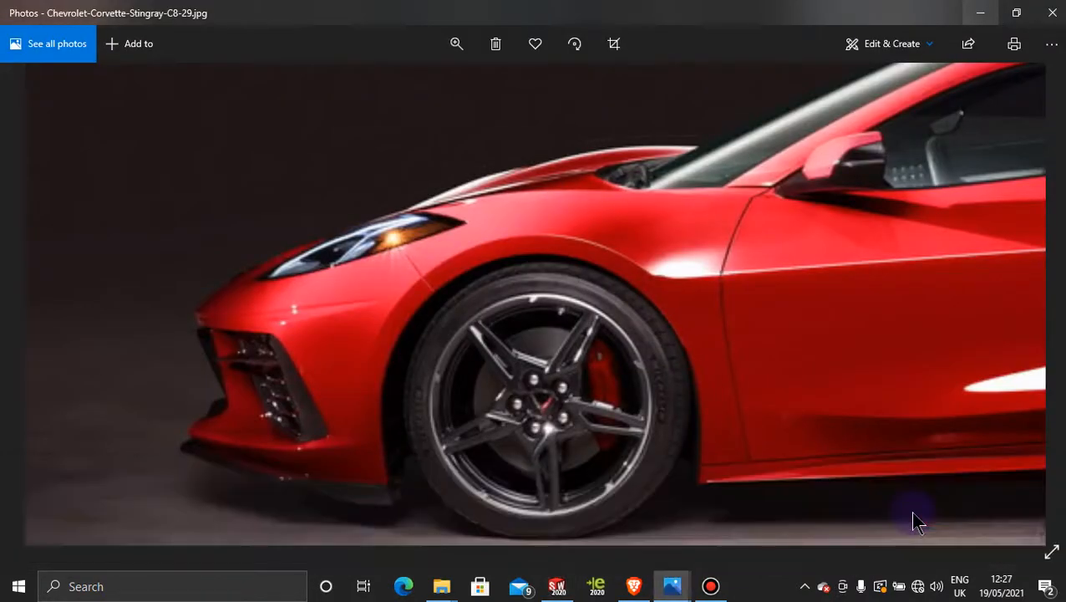
click(1016, 13)
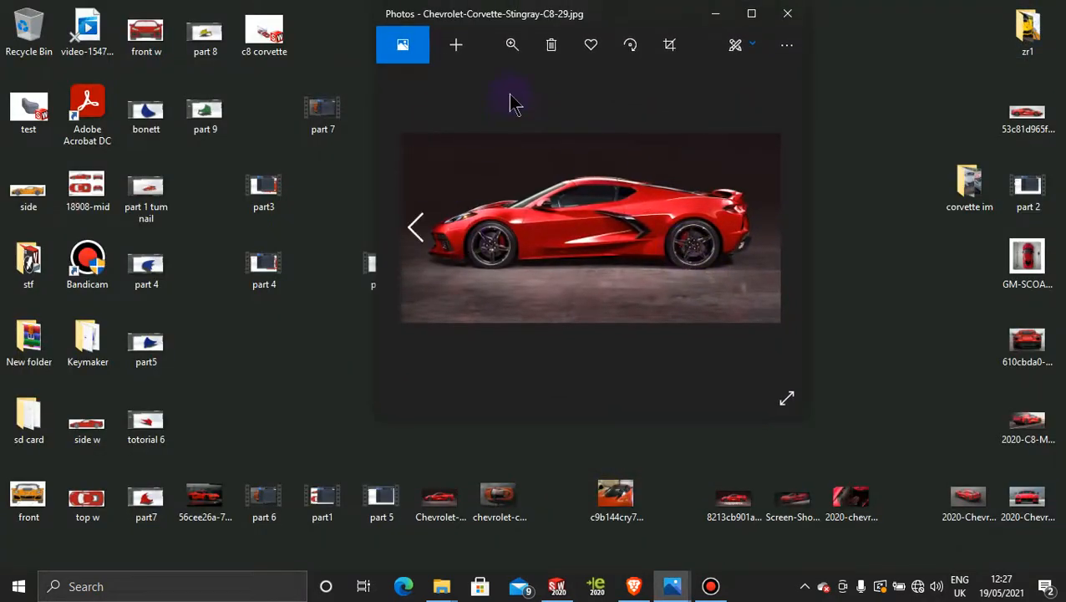
click(512, 44)
click(500, 86)
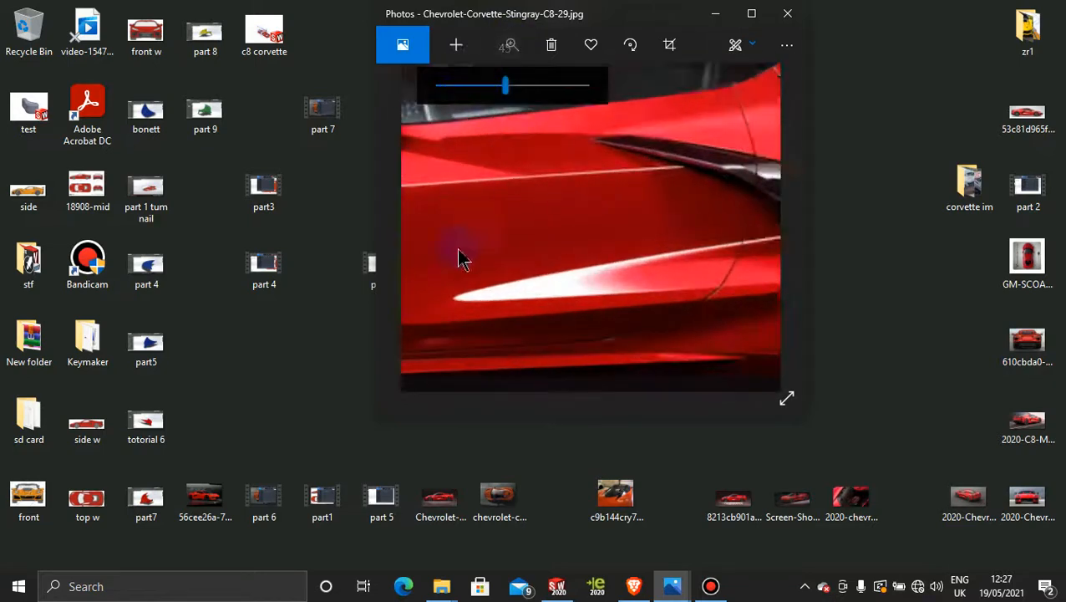
drag(488, 221, 699, 200)
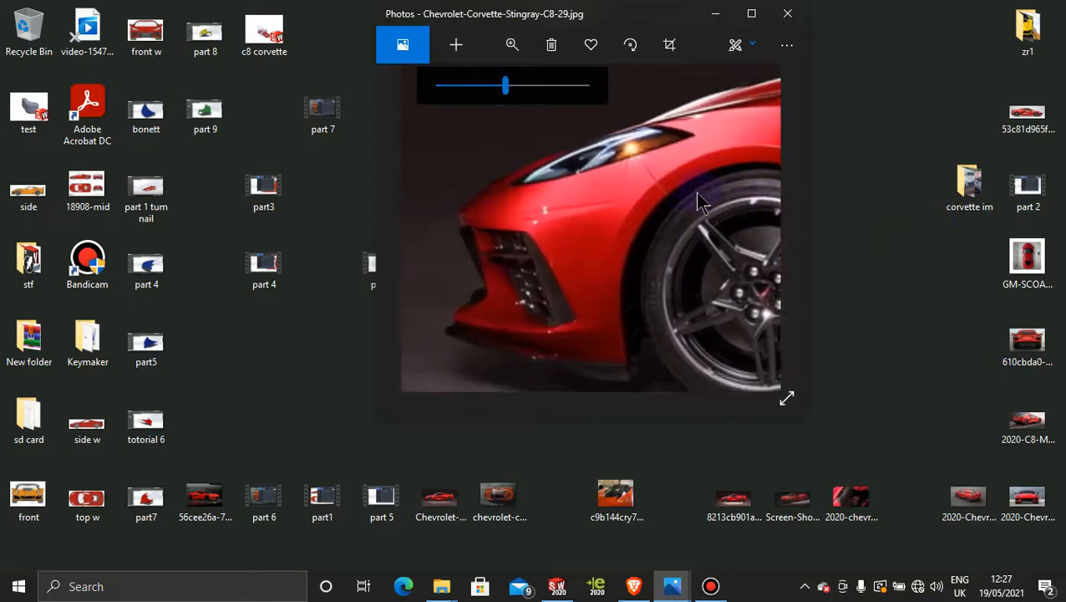
drag(634, 250, 641, 241)
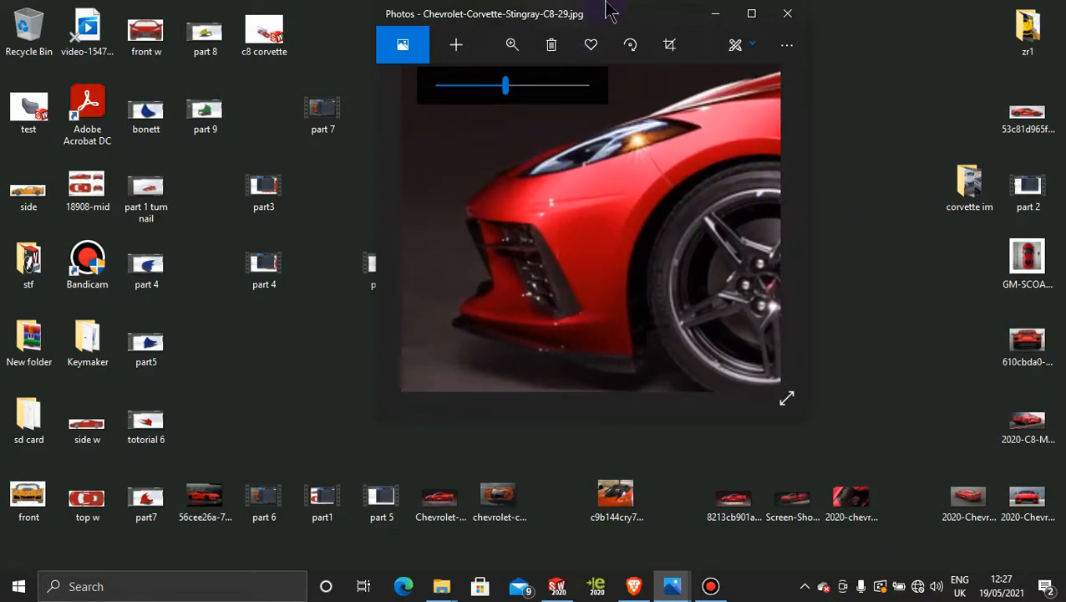
Step: Compare the bumper in Chevrolet-Corvette-Stingray-C8-29.jpg with the side reference picture in SOLIDWORKS, with the photo window beside the nose, and minimise the photo
drag(610, 10, 765, 57)
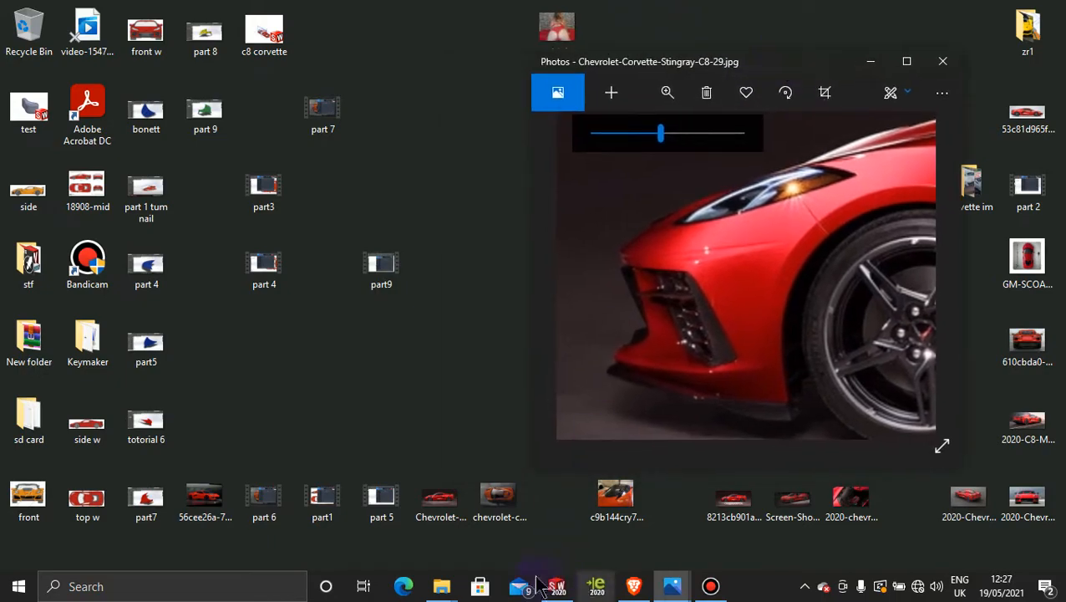
click(553, 588)
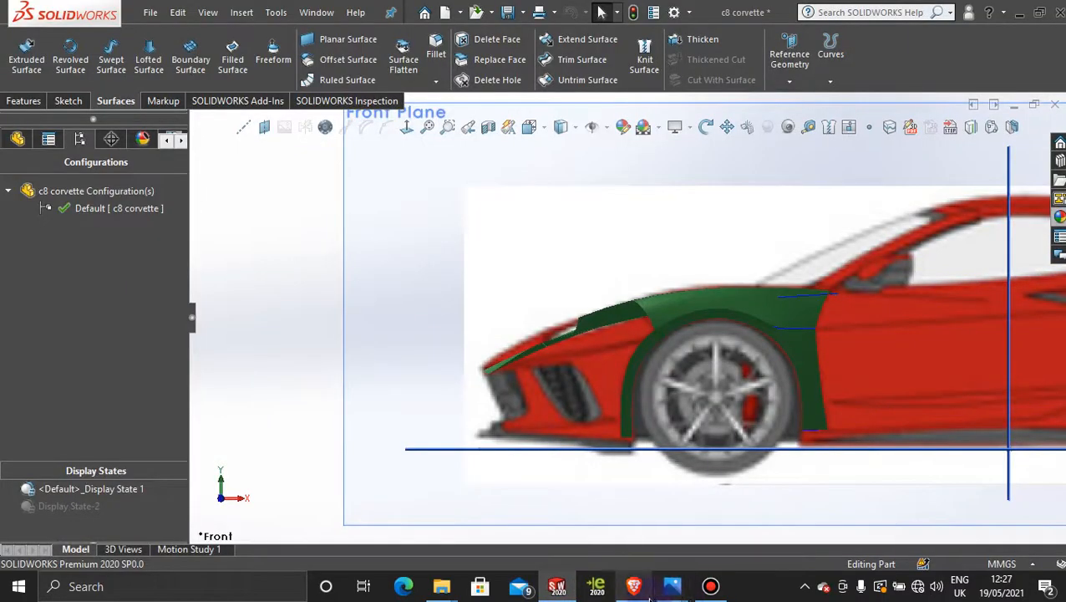
mouse_move(669, 590)
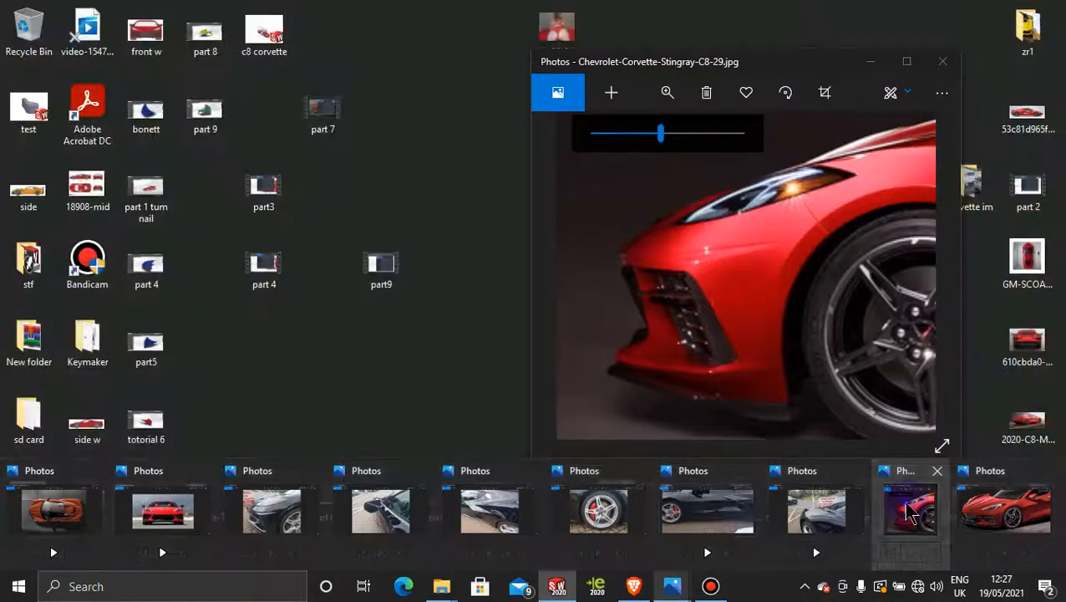
click(892, 501)
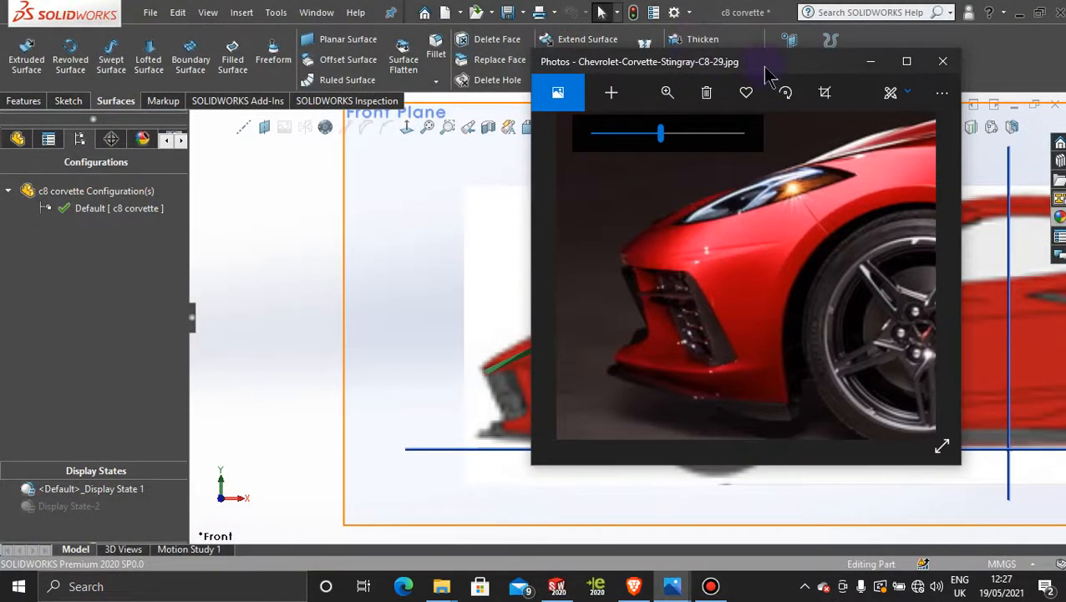
drag(767, 65, 913, 104)
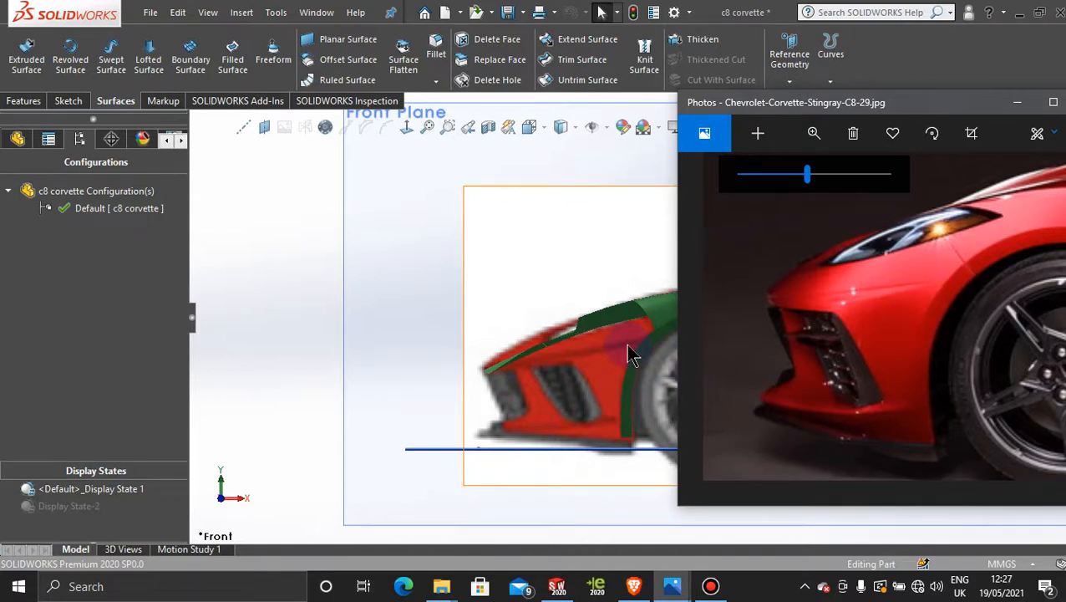
click(1019, 105)
Step: Start a new sketch on the Front Plane over the side reference picture
scroll(669, 343, up, 2)
scroll(652, 355, down, 2)
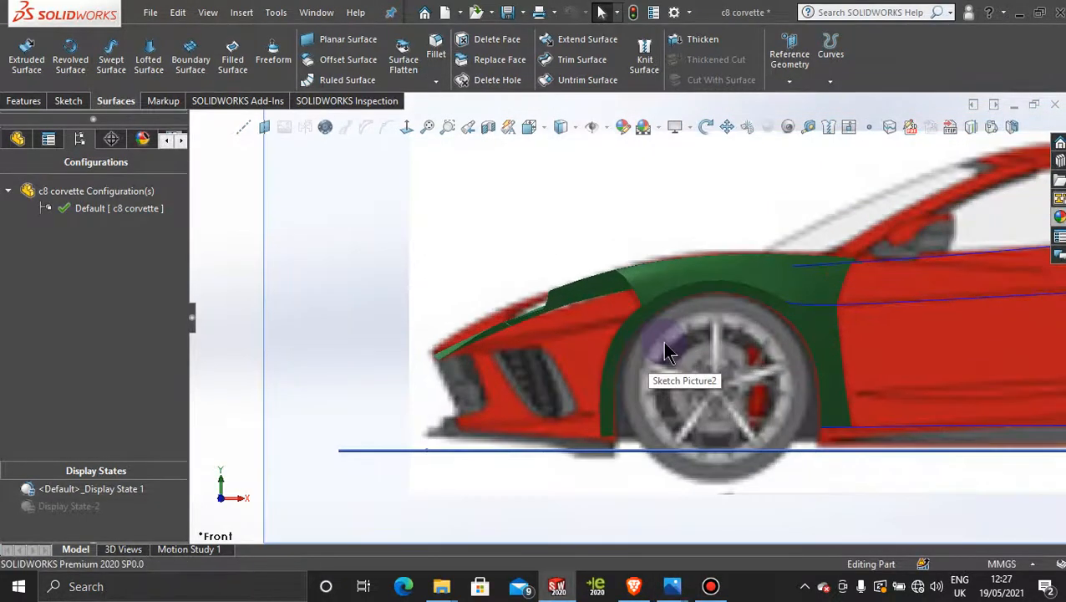
scroll(669, 351, up, 3)
scroll(501, 225, down, 2)
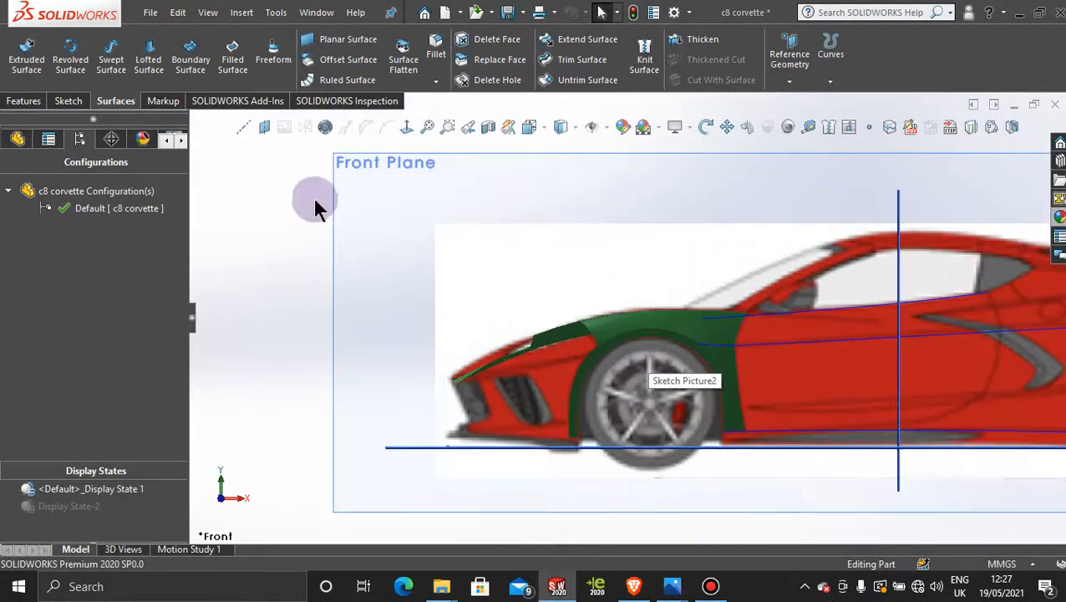
click(420, 159)
click(452, 123)
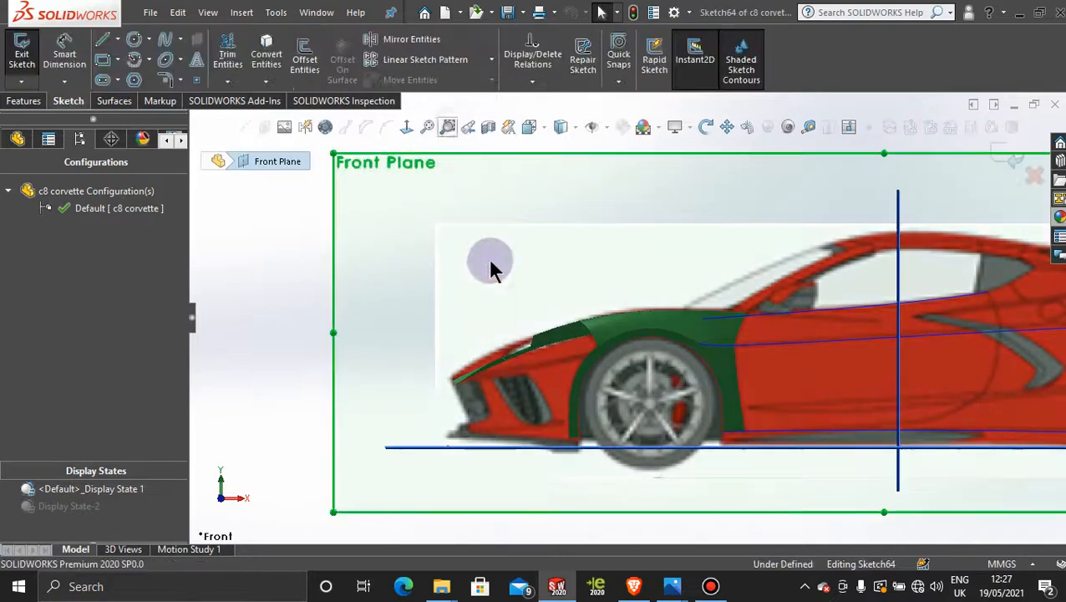
scroll(591, 355, down, 1)
scroll(592, 355, down, 1)
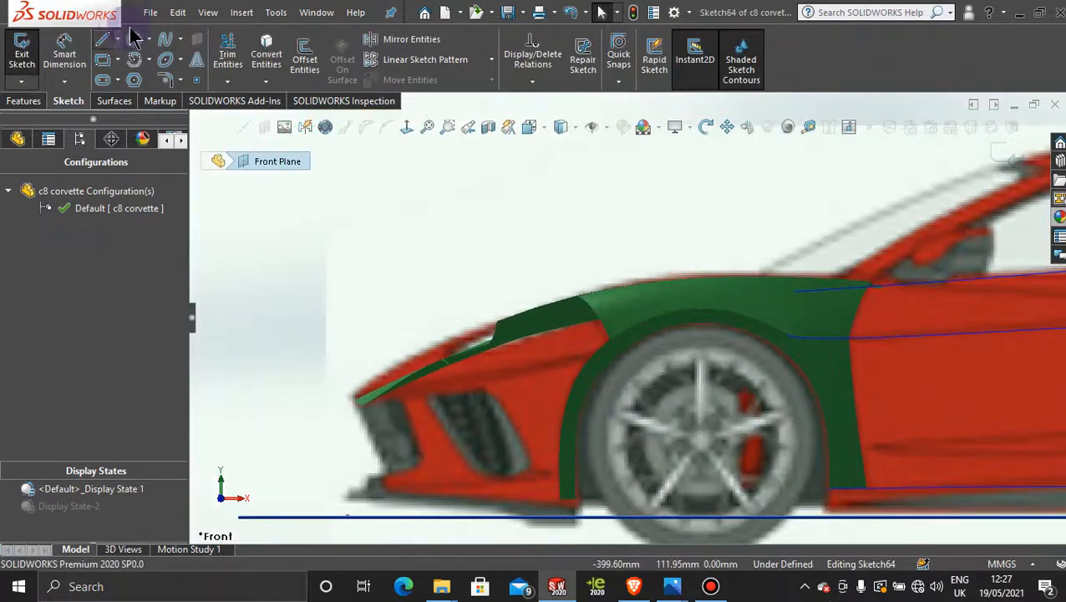
Step: Place a sketch point on the bumper crease just ahead of the front wheel arch, adjusted to about X -251.19, Y 69.87
click(198, 80)
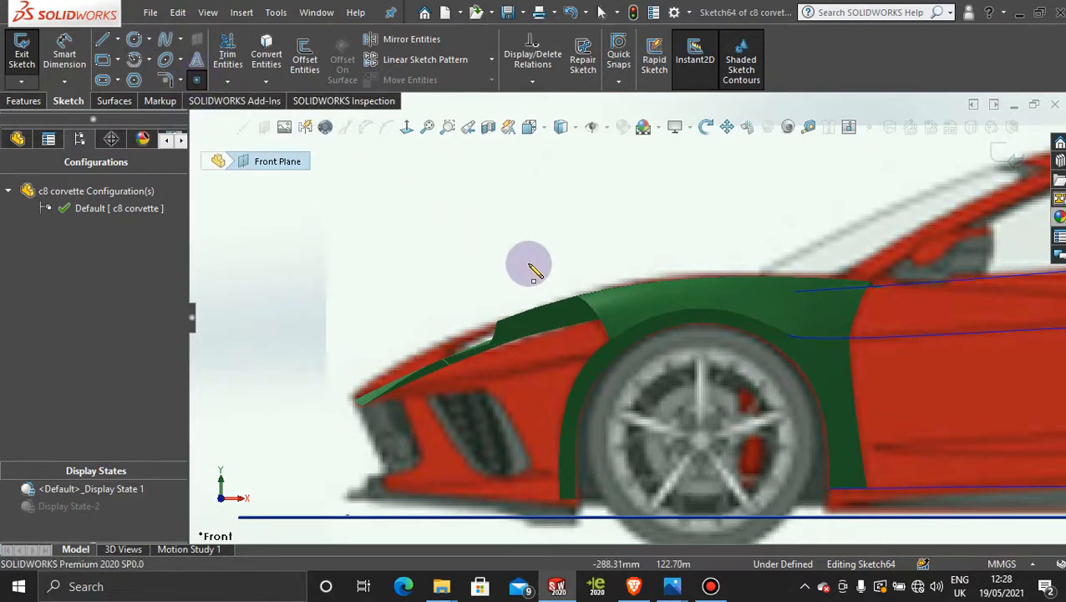
click(573, 359)
key(Escape)
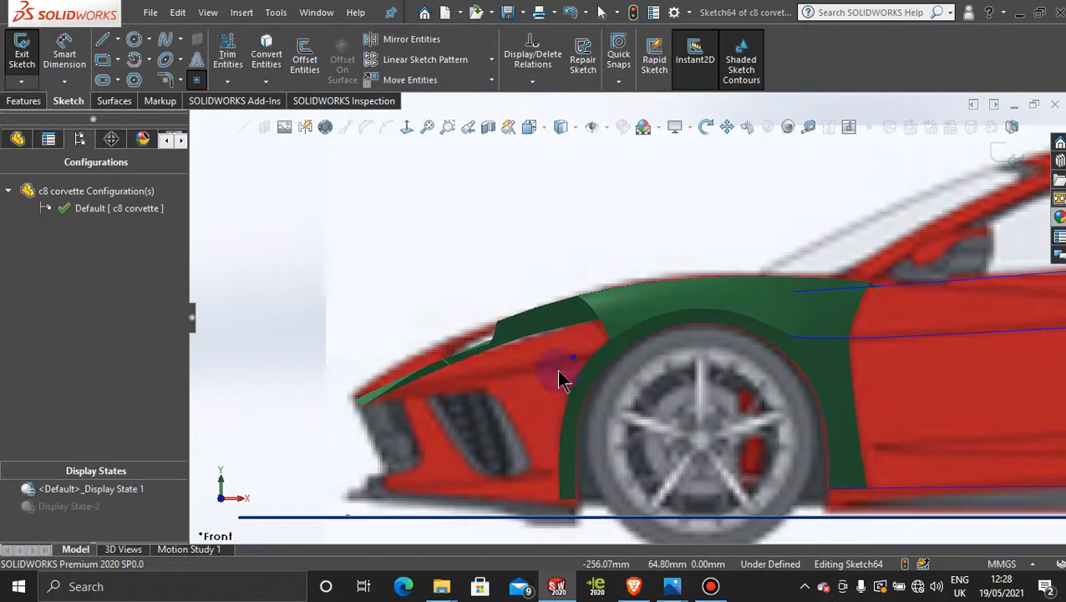
scroll(571, 359, down, 3)
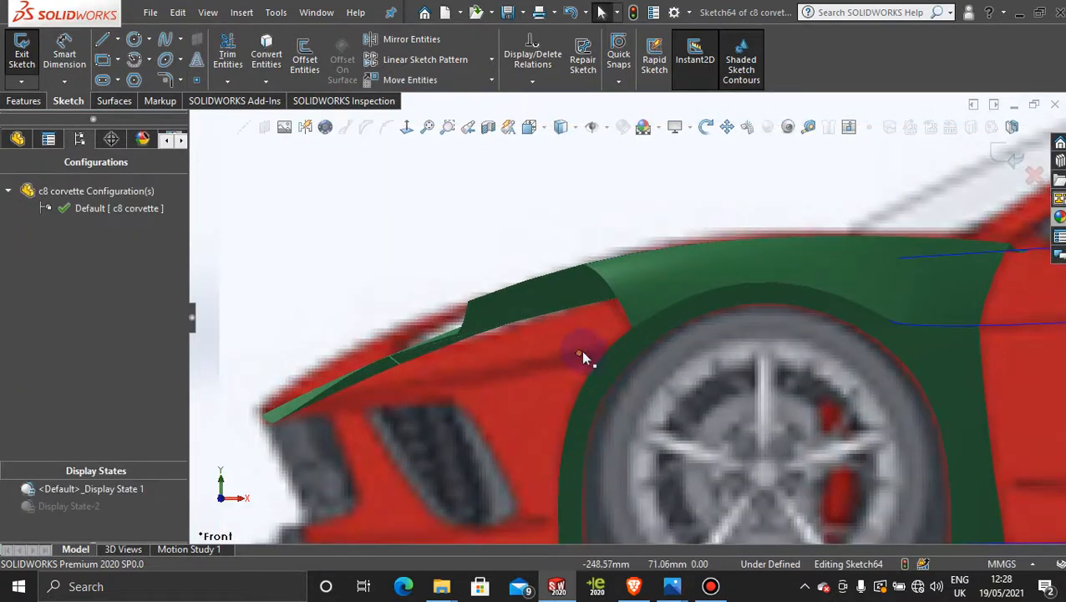
drag(576, 354, 556, 367)
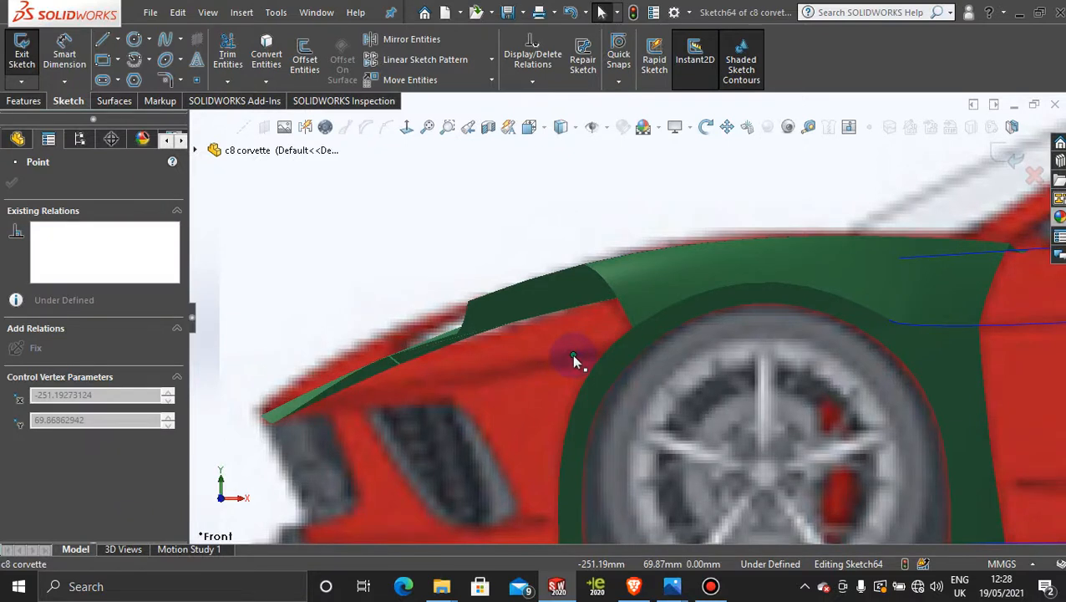
click(573, 357)
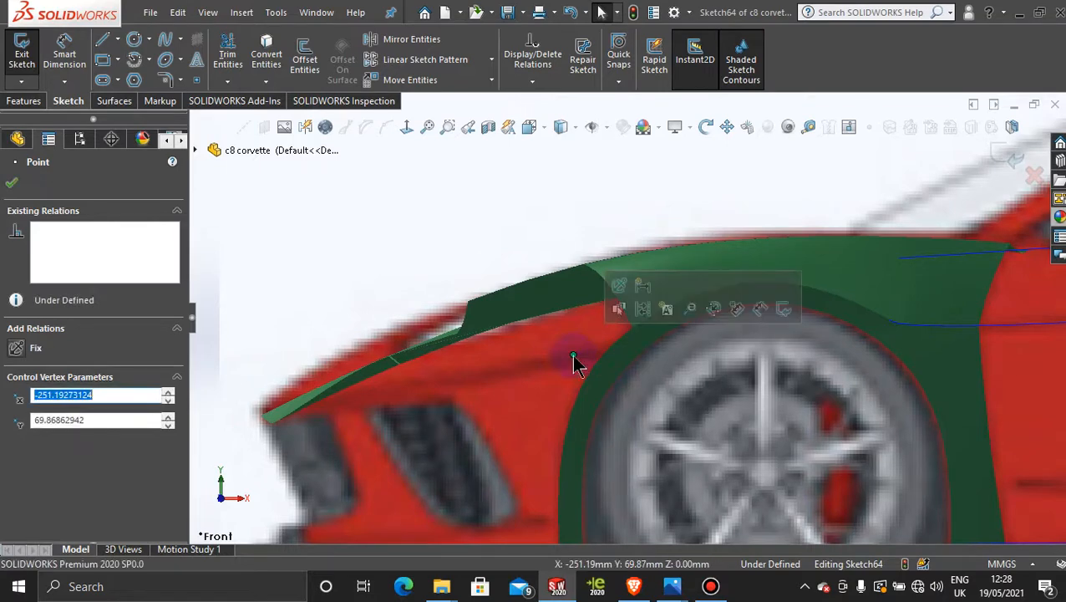
Step: Examine the sketched point against the side picture, the hood surface and the wheel arch strip from the front and in perspective
scroll(677, 351, up, 3)
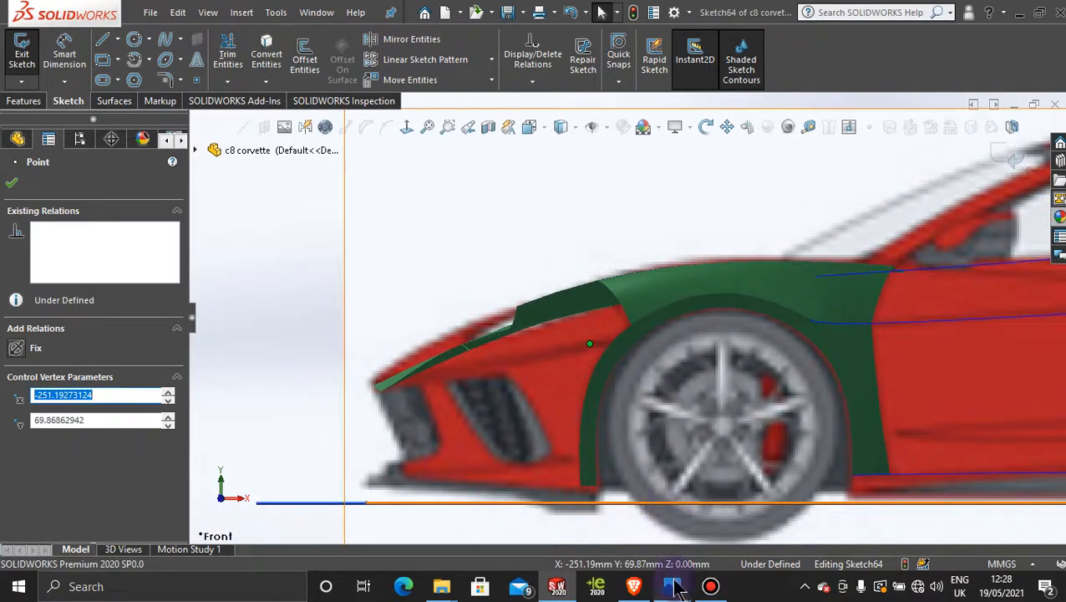
mouse_move(675, 588)
mouse_move(919, 514)
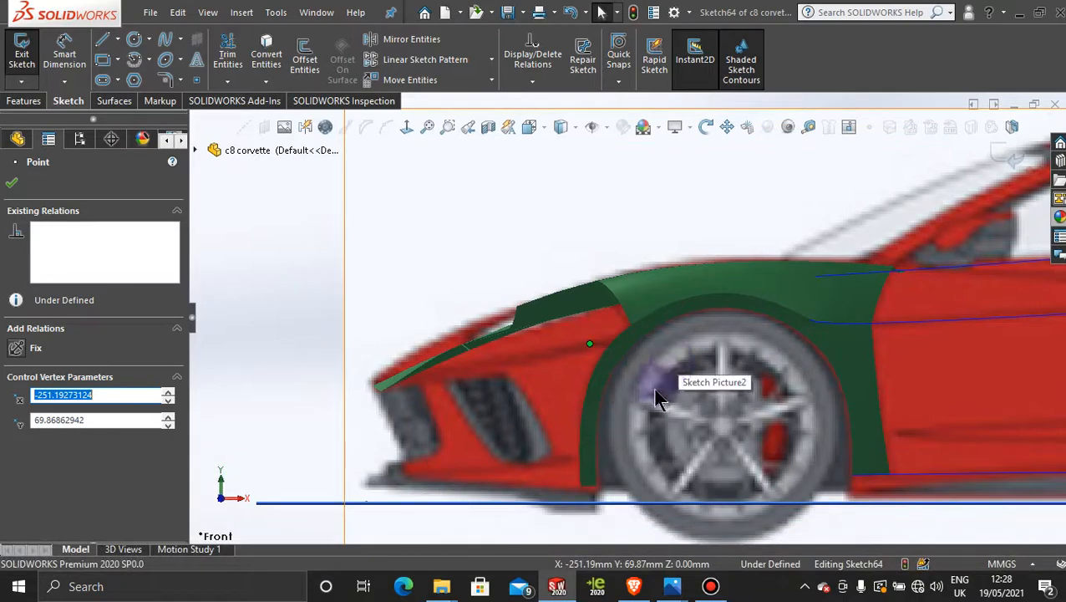
scroll(660, 357, up, 3)
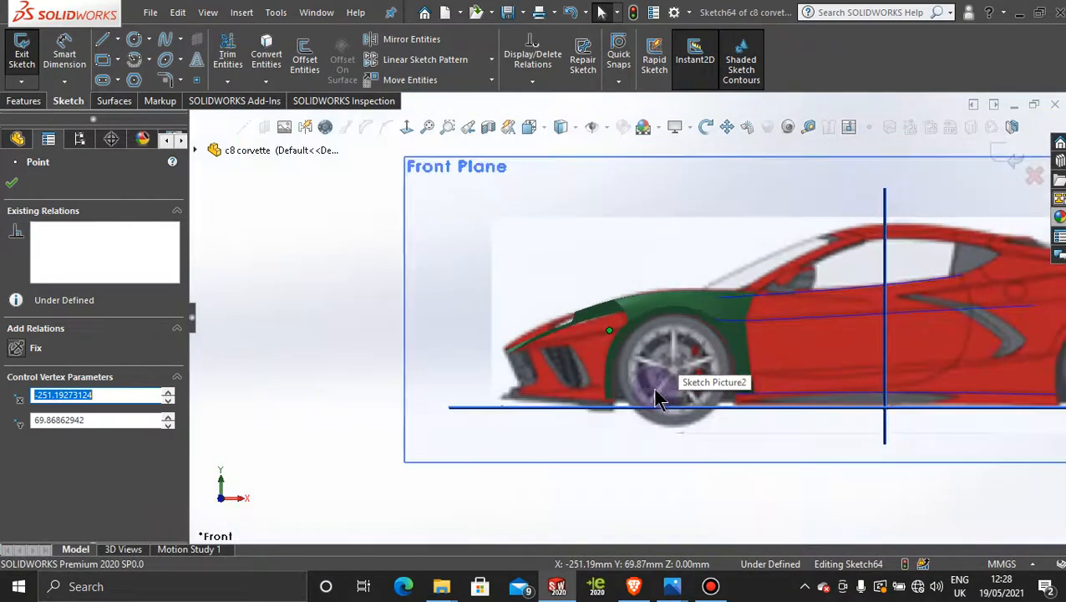
scroll(662, 351, down, 2)
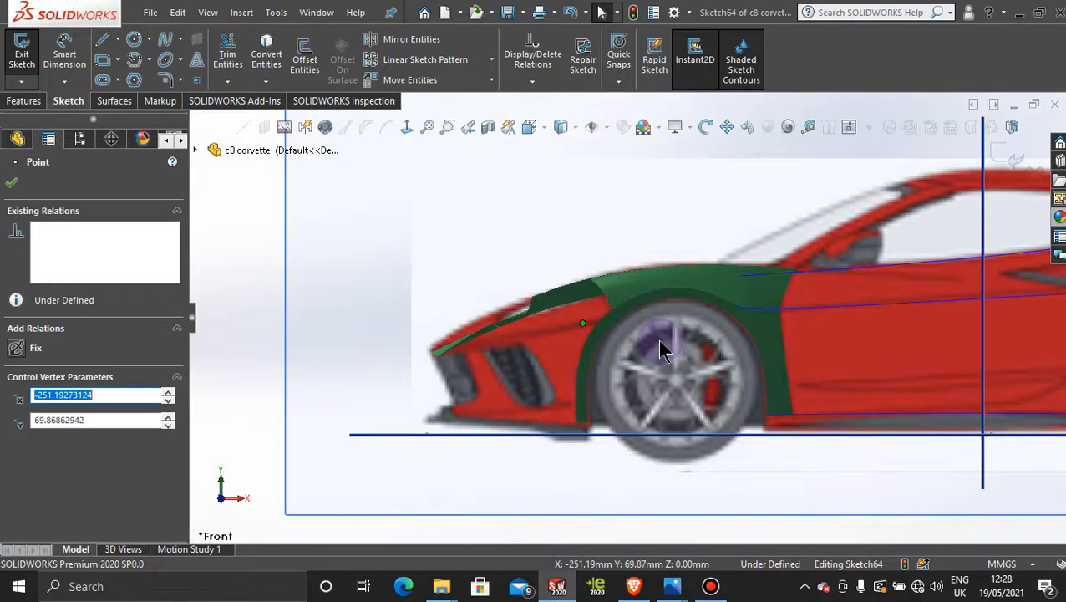
scroll(661, 349, up, 2)
middle_drag(655, 353, 526, 320)
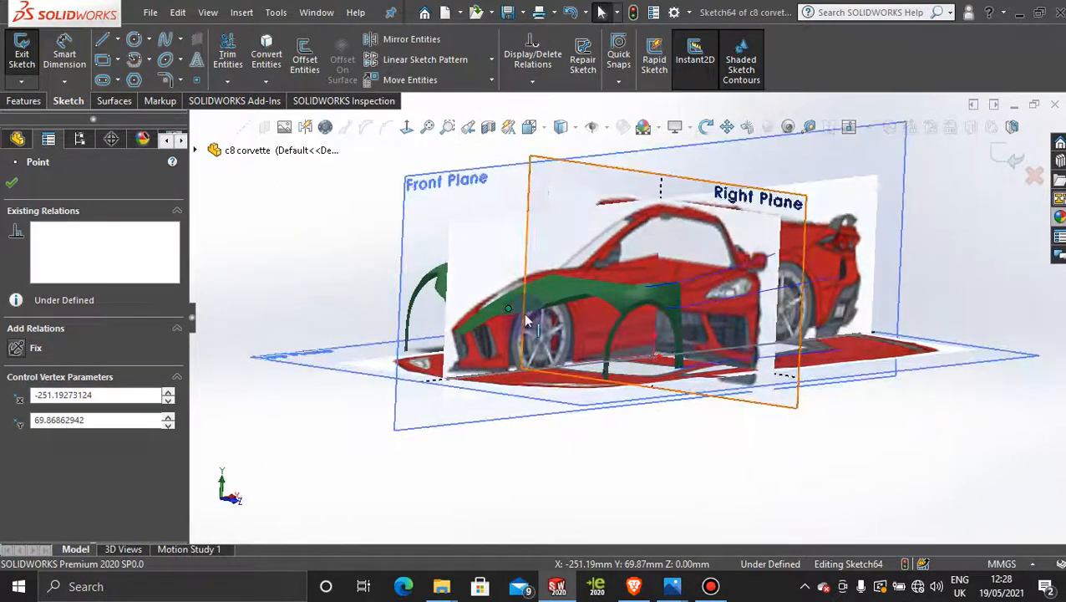
scroll(551, 293, down, 5)
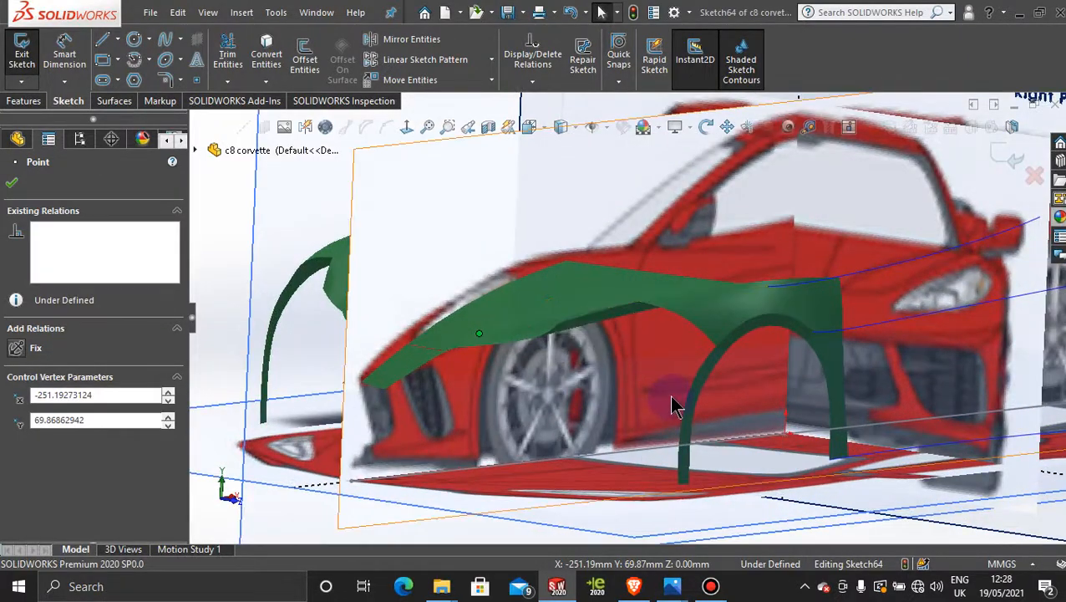
mouse_move(677, 407)
middle_down()
mouse_move(673, 376)
mouse_move(659, 385)
mouse_move(677, 407)
middle_up()
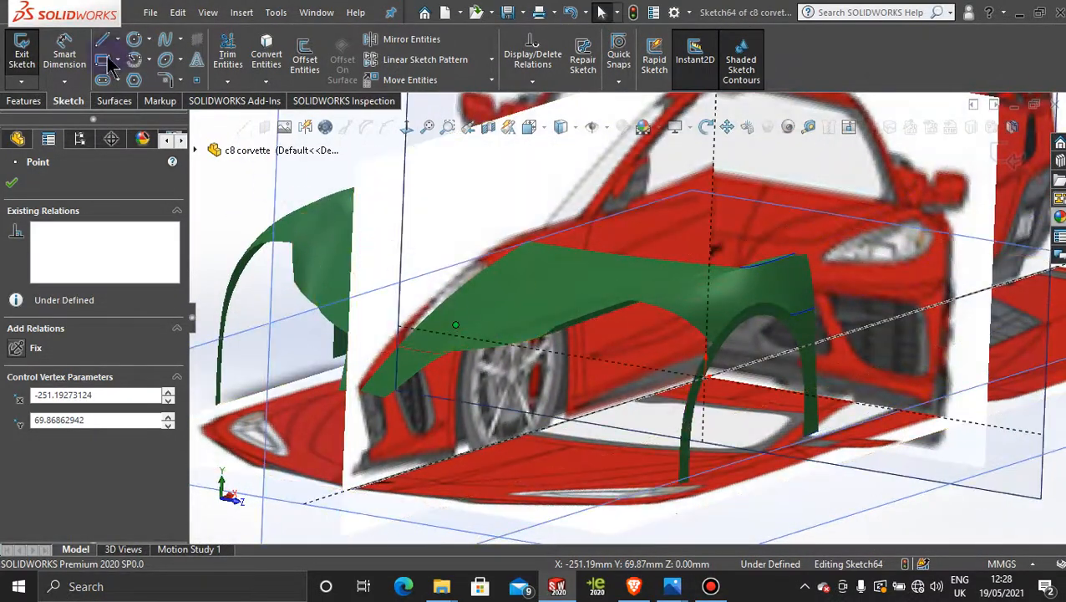
Step: Close the Front Plane point sketch and start a 3D sketch
click(1011, 155)
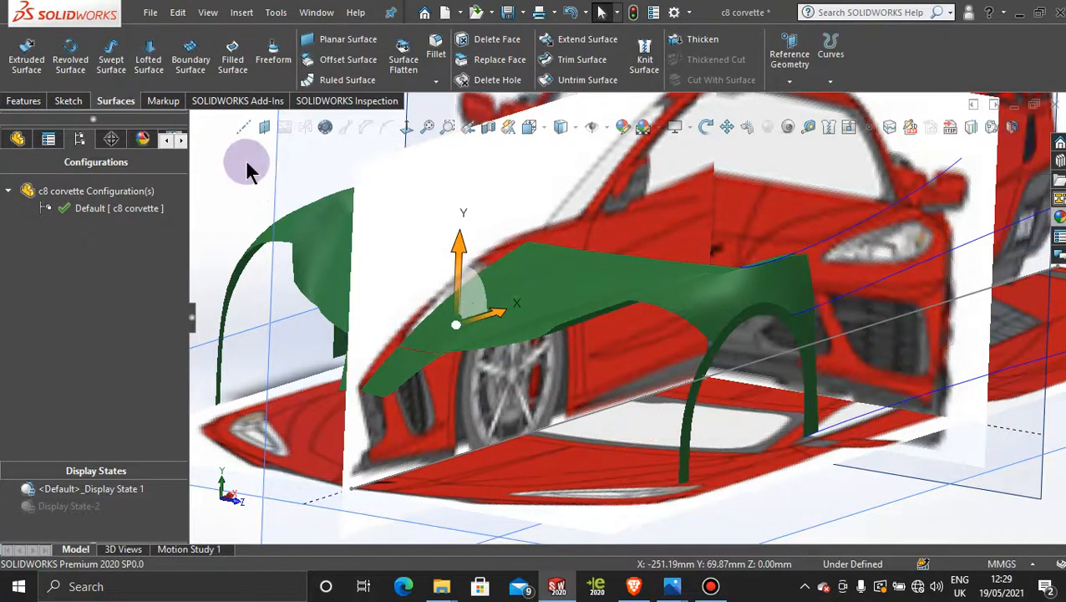
click(68, 101)
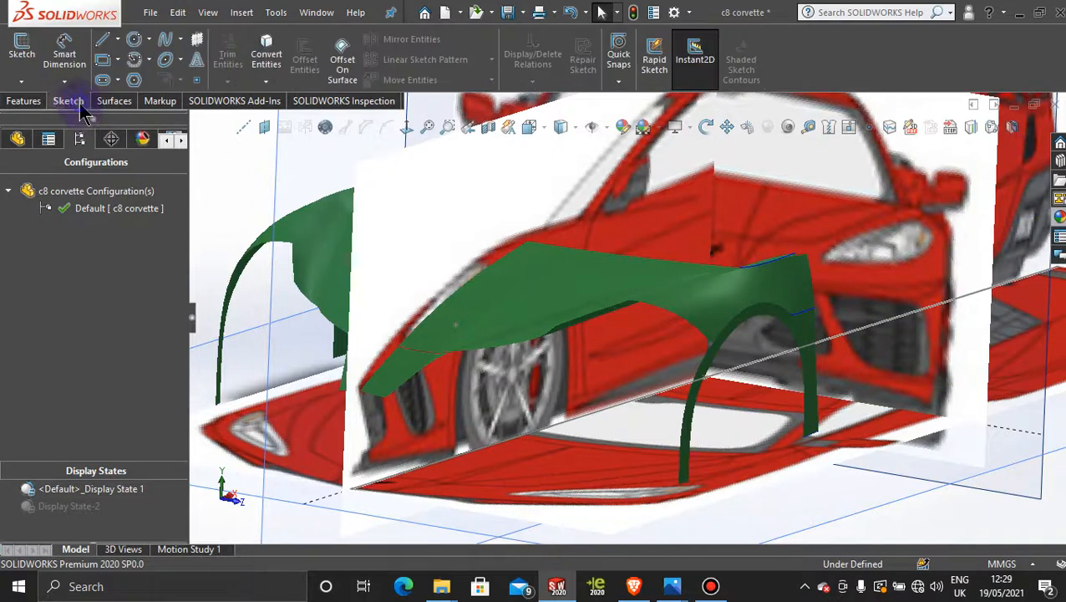
click(22, 82)
click(37, 118)
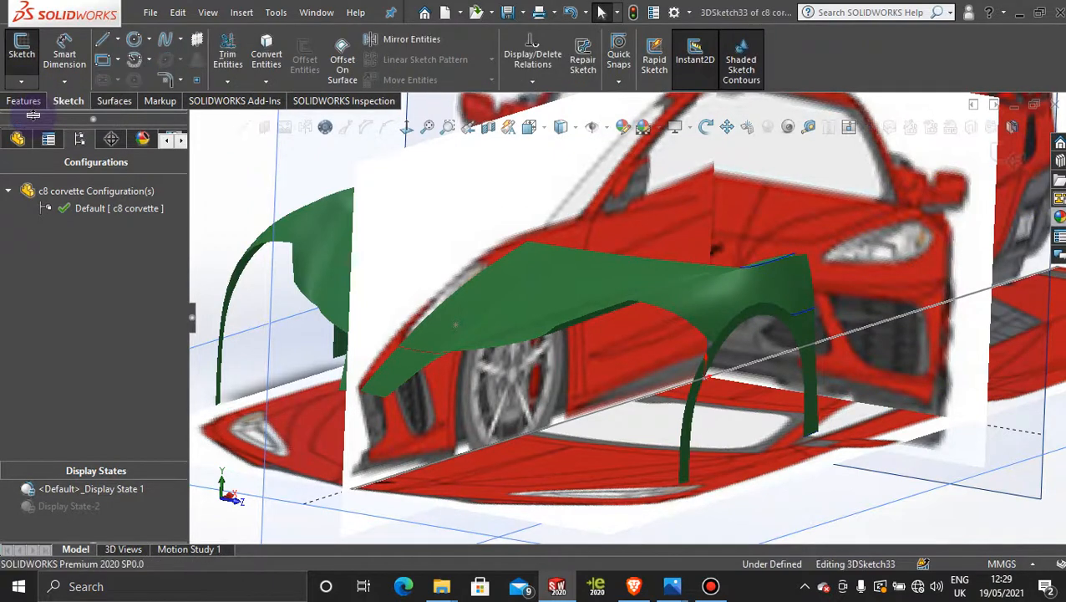
Step: Draw a centerline about 250 mm long from the sketched point along Z, extending outward past the front wheel arch
click(117, 40)
click(134, 78)
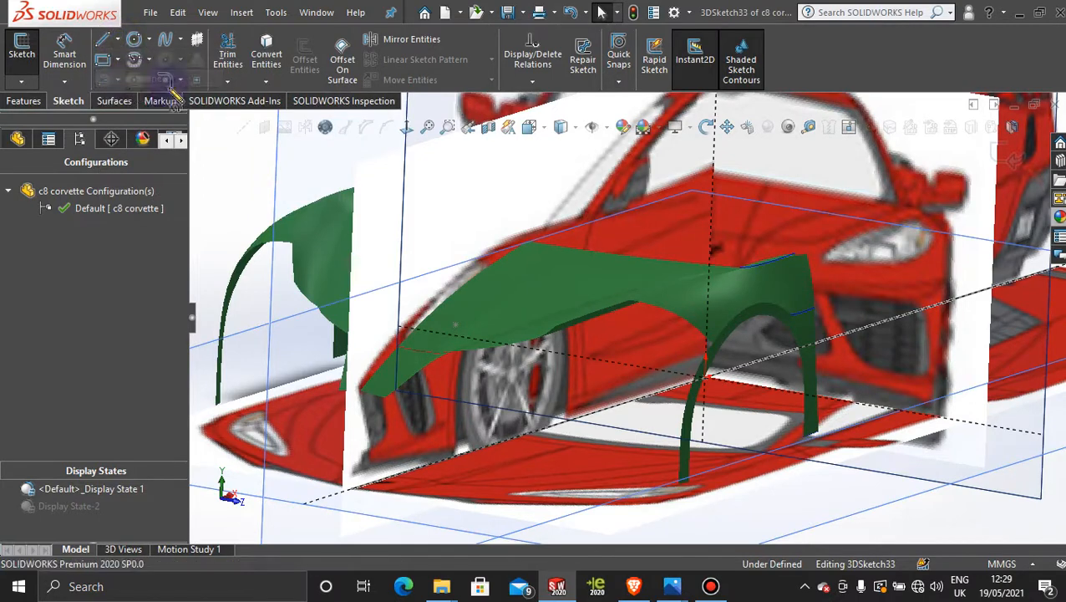
click(455, 325)
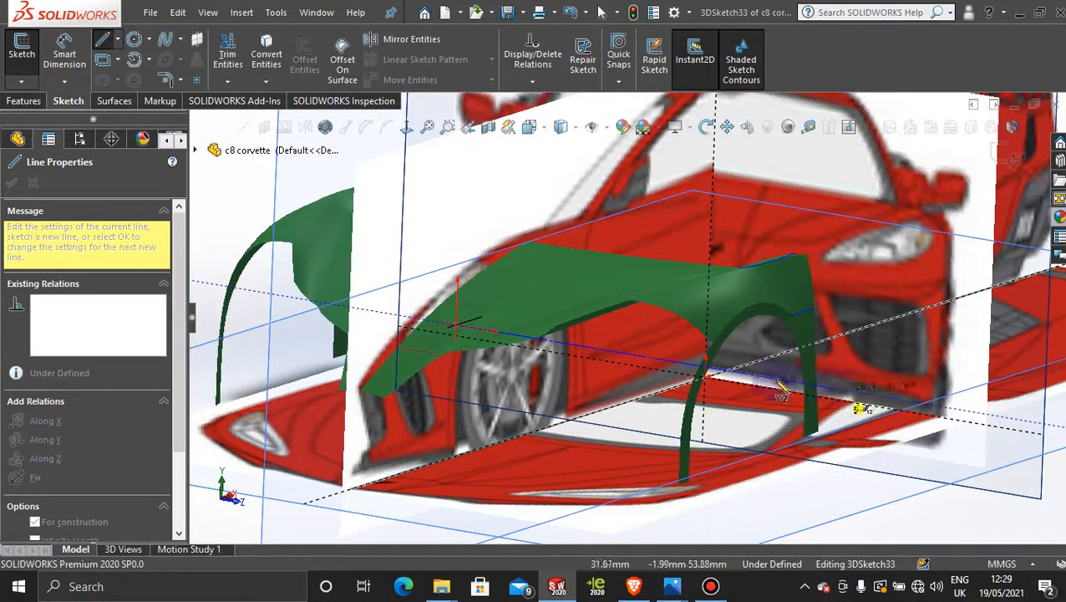
click(872, 399)
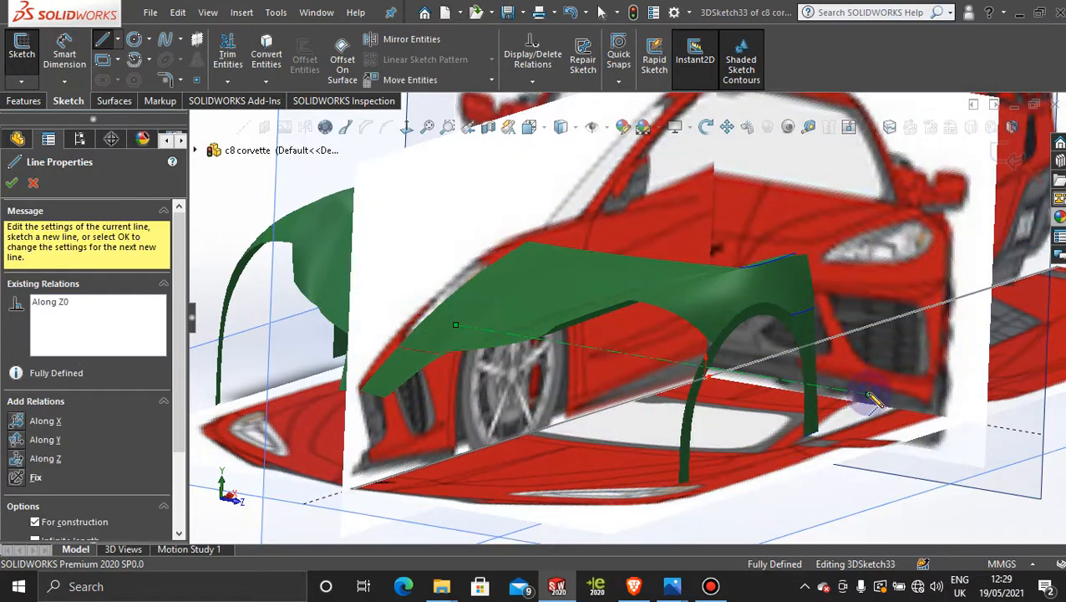
key(Escape)
Step: Set the model to the Left view and shorten the centerline by moving its outer end to about Z 137.44, near the wheel arch
middle_drag(738, 447, 775, 443)
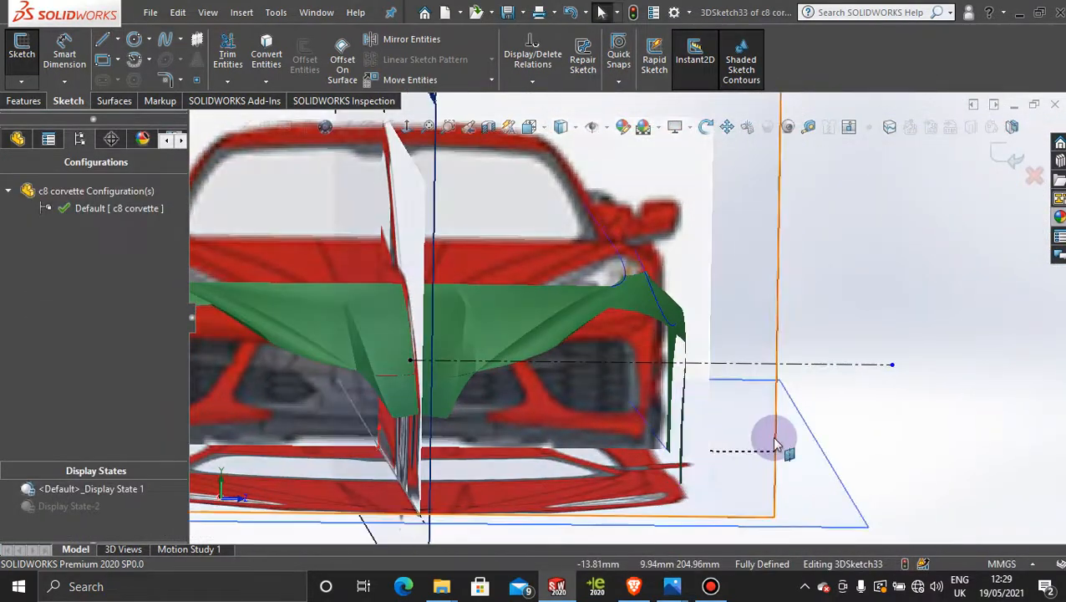
key(space)
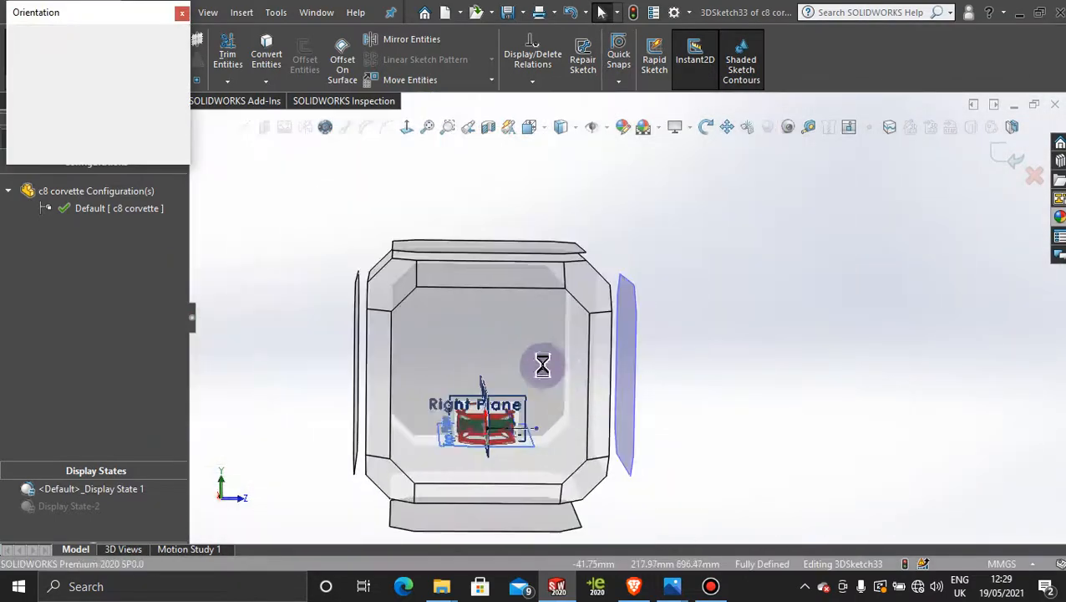
click(528, 362)
scroll(669, 435, down, 8)
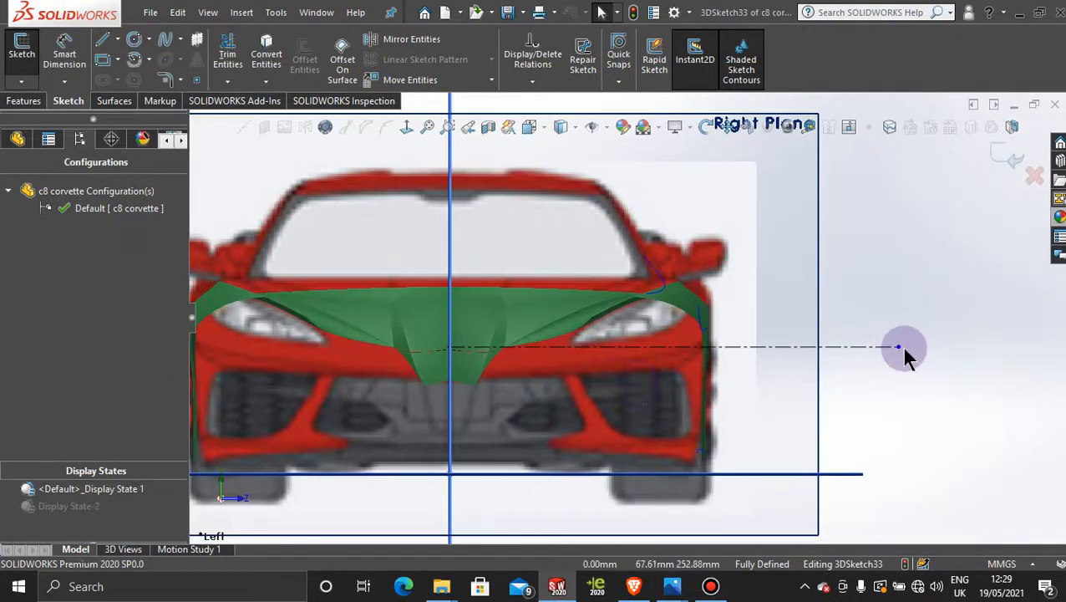
drag(900, 351, 692, 358)
scroll(690, 360, down, 5)
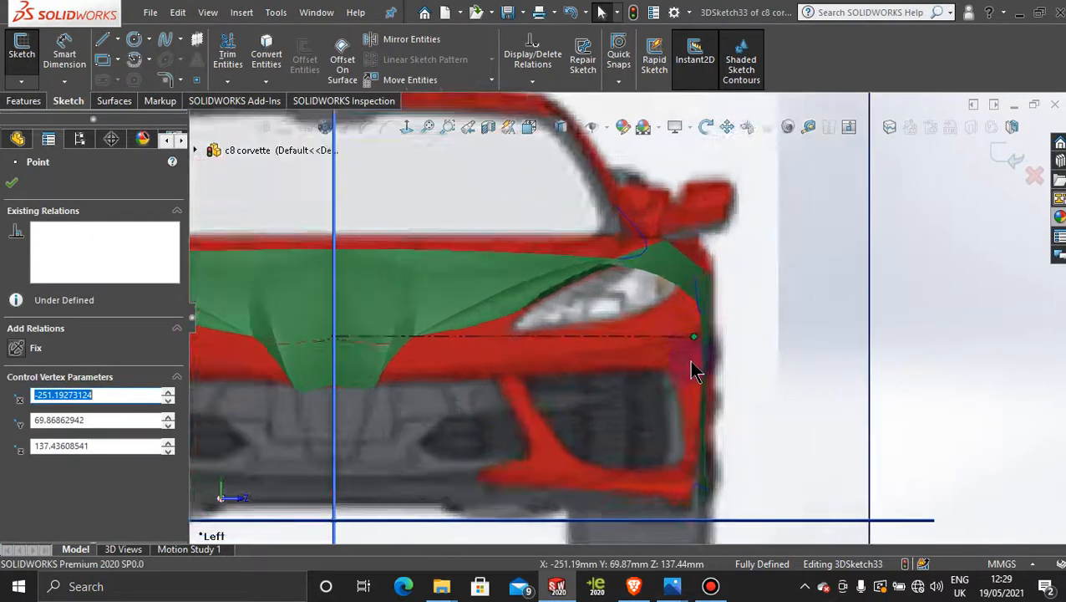
scroll(823, 311, up, 6)
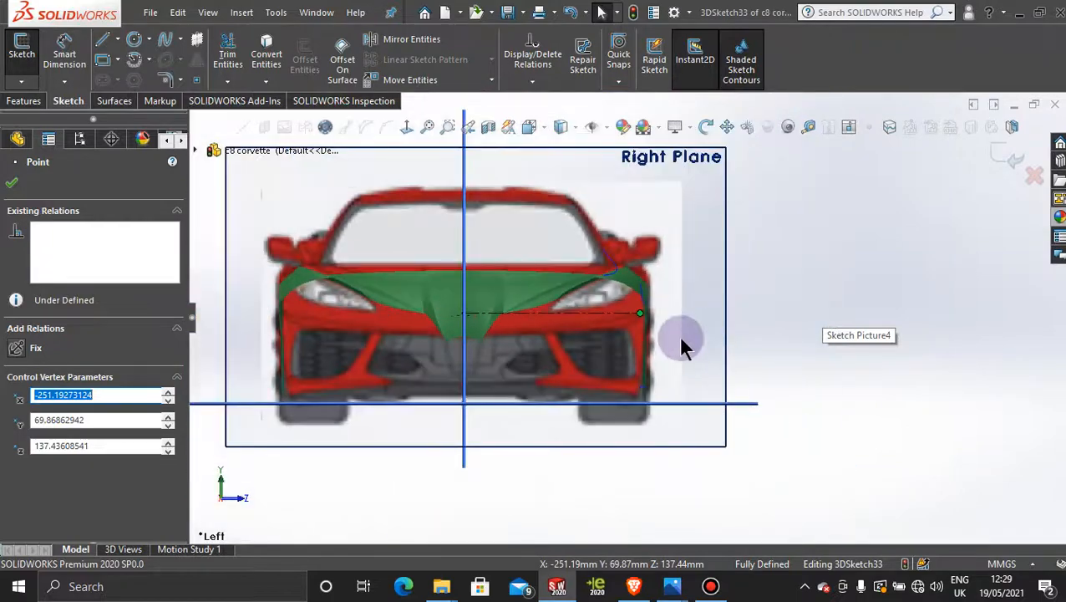
middle_drag(683, 350, 675, 408)
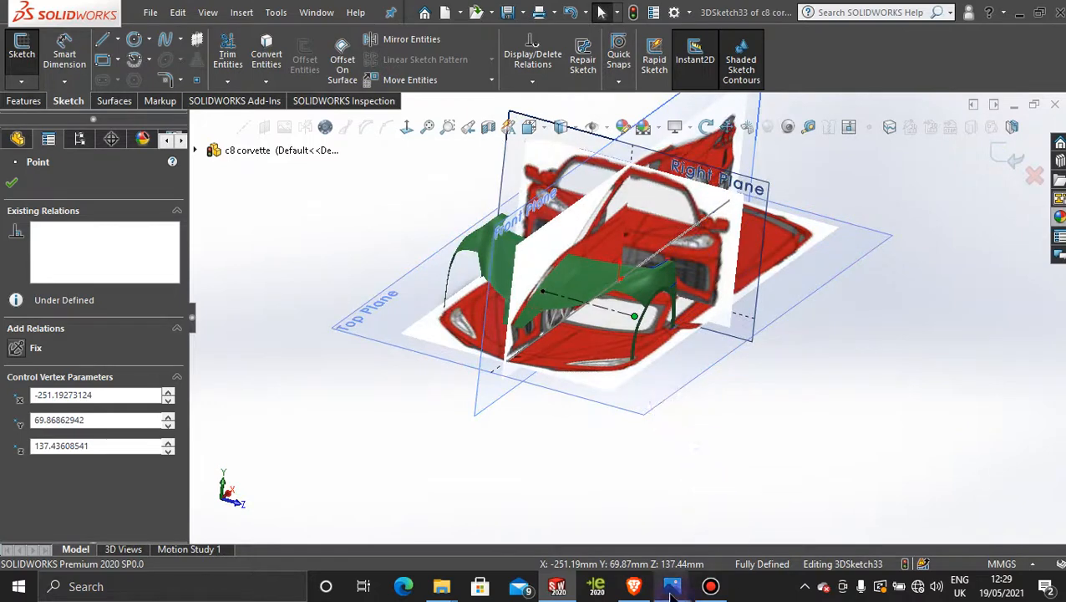
mouse_move(671, 595)
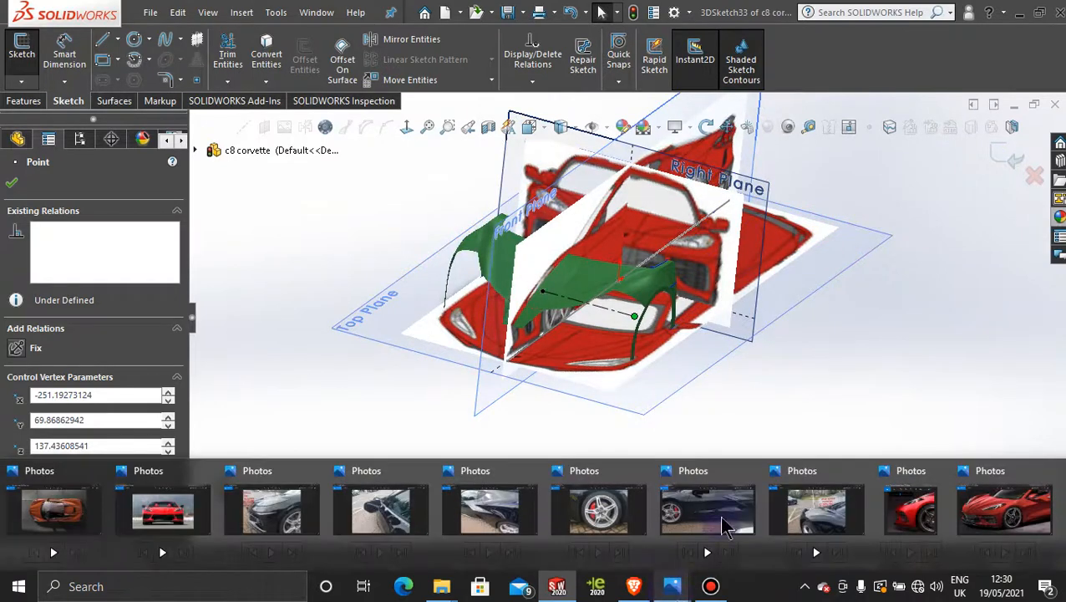
click(711, 586)
click(791, 136)
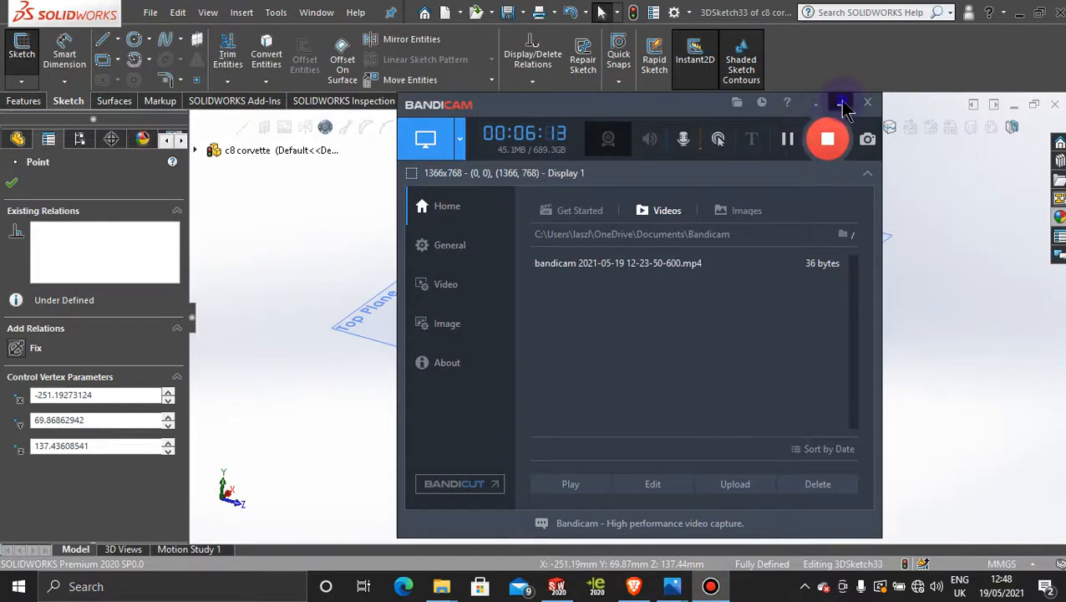
Step: Examine the bumper edge ahead of the front wheel in the dark-background three-quarter Corvette photo
click(844, 105)
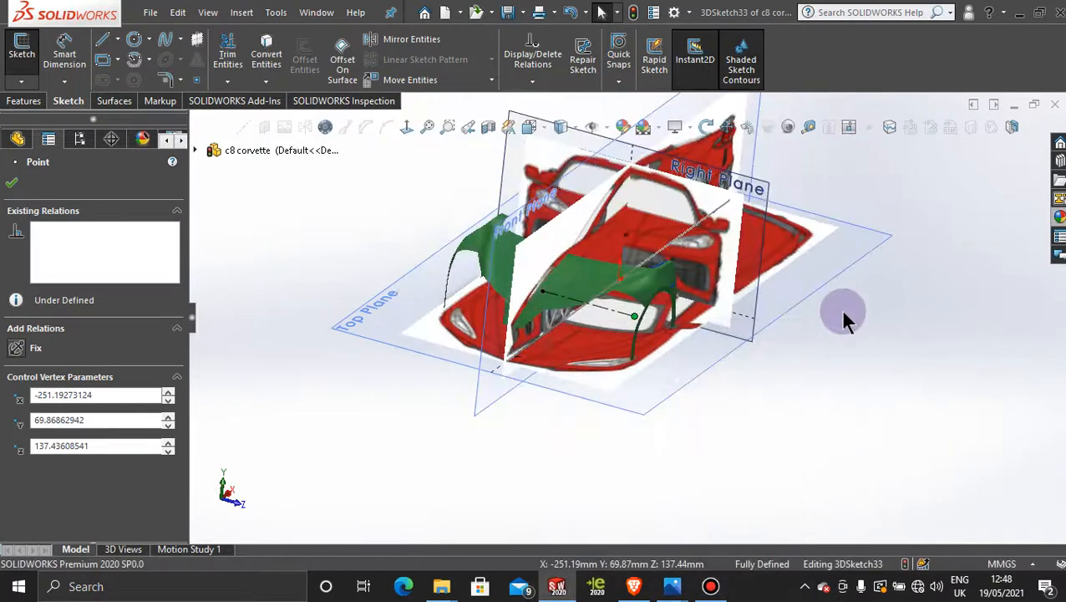
click(798, 350)
middle_drag(800, 362, 769, 359)
scroll(578, 266, down, 2)
middle_drag(580, 269, 676, 514)
mouse_move(671, 585)
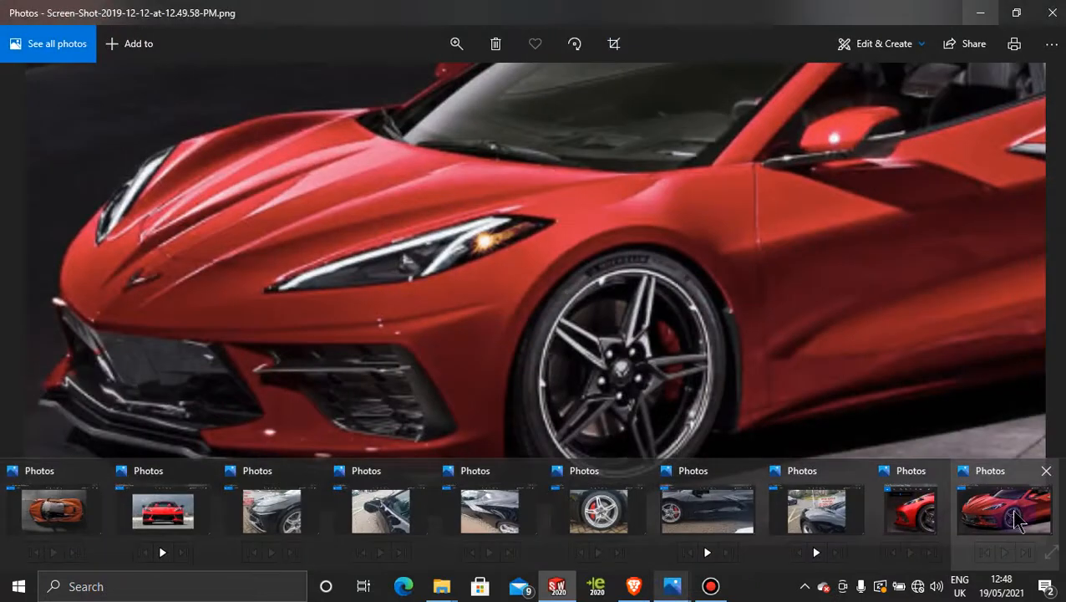
click(1018, 520)
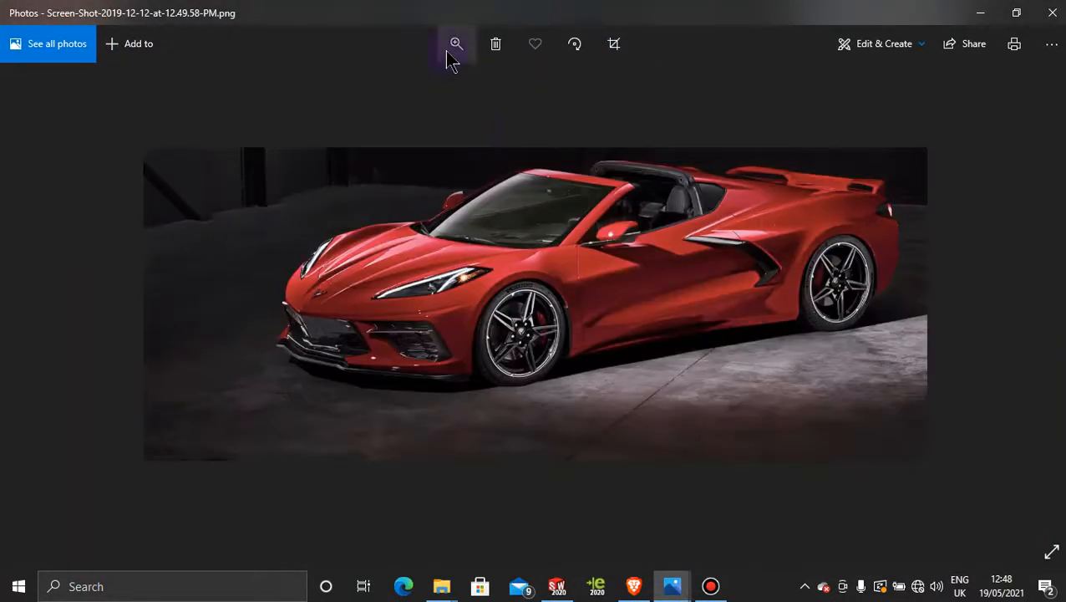
click(454, 45)
drag(385, 84, 451, 90)
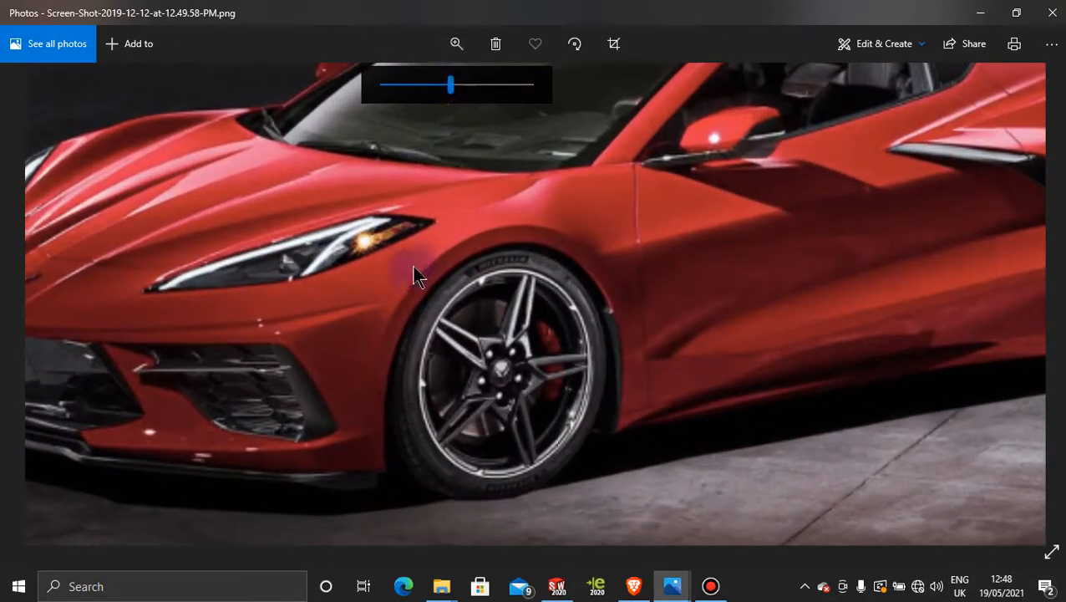
drag(405, 299, 429, 318)
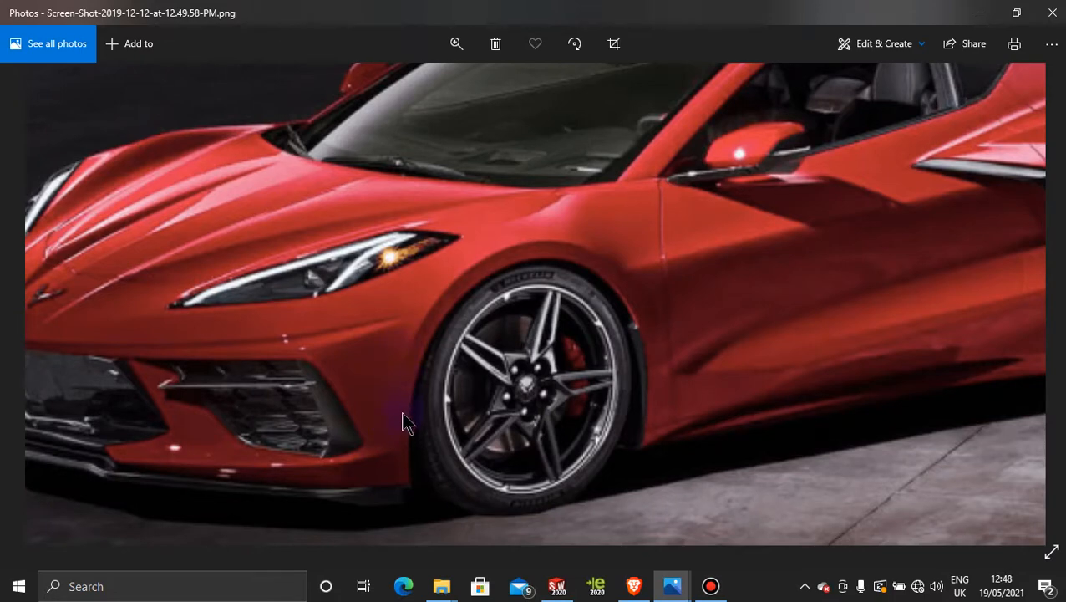
click(983, 14)
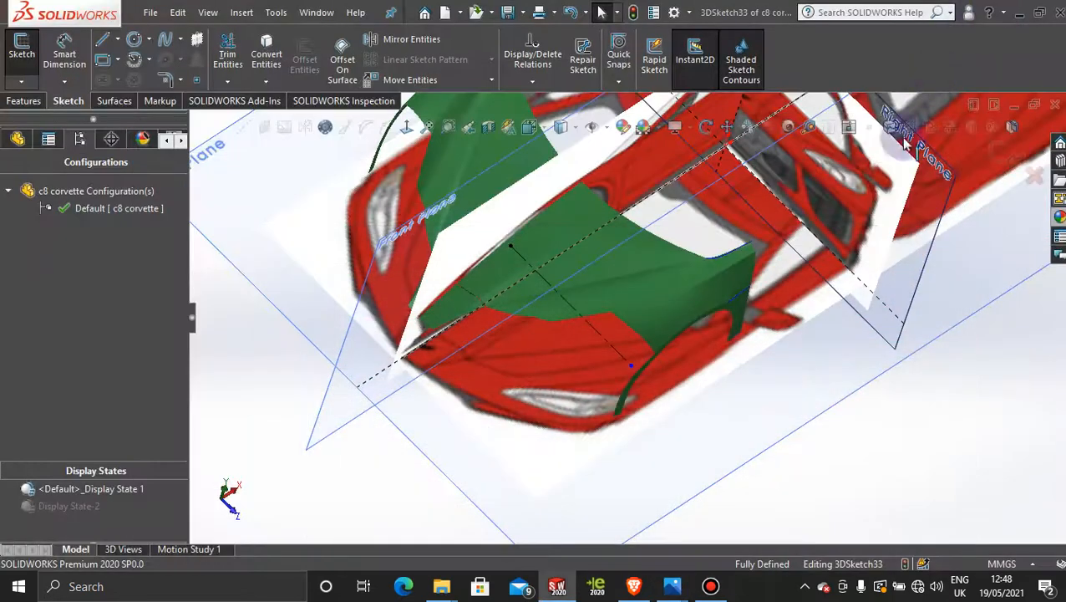
Step: View the model normal to the Top Plane and extend the centerline's outer end to about Z 138.5, near the car's outline
middle_drag(714, 432, 821, 356)
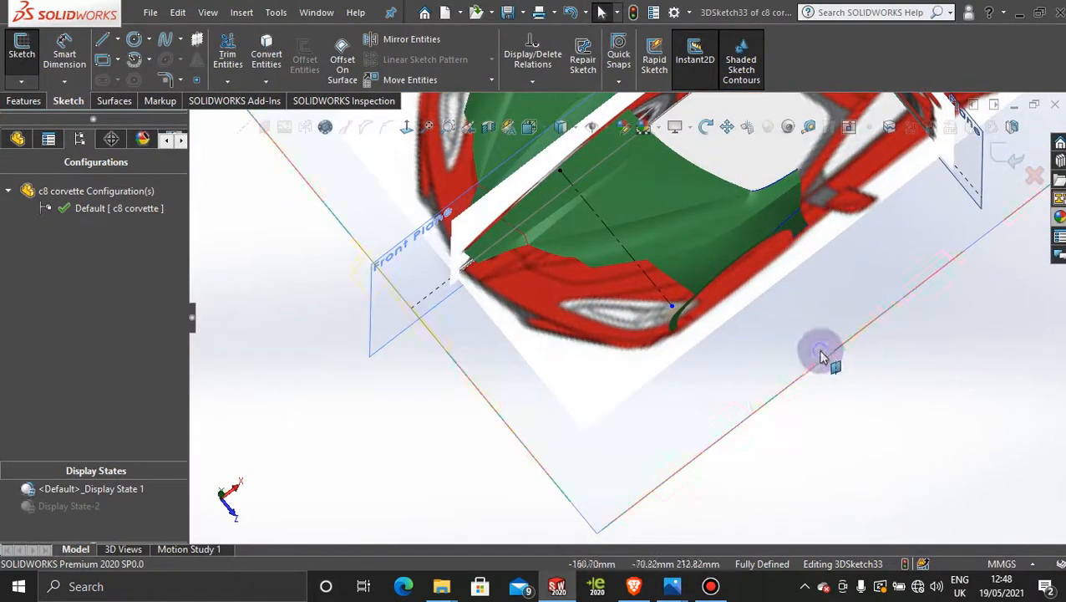
click(823, 358)
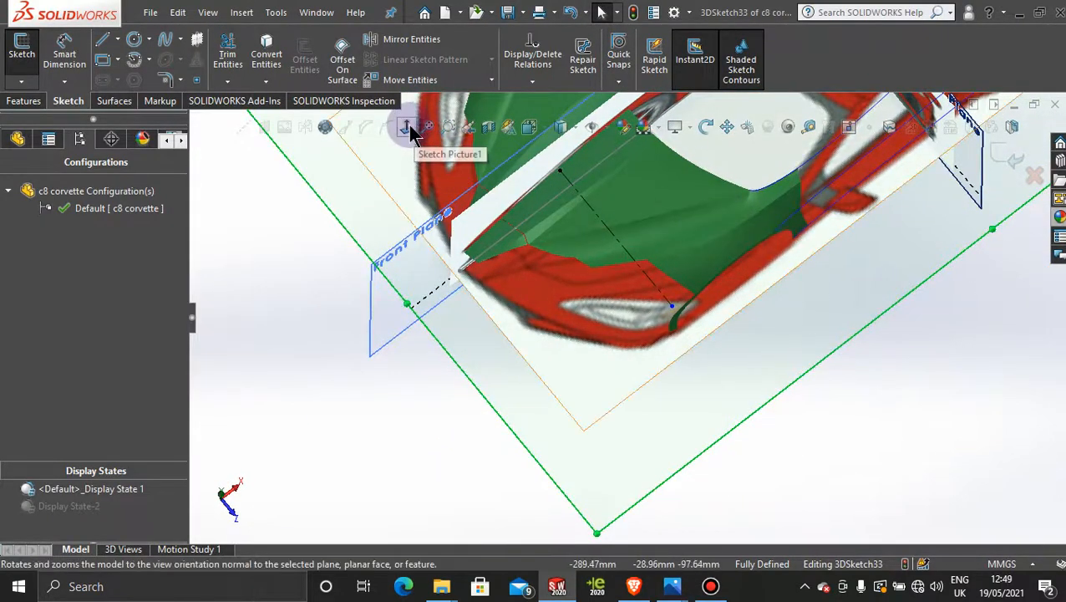
click(407, 126)
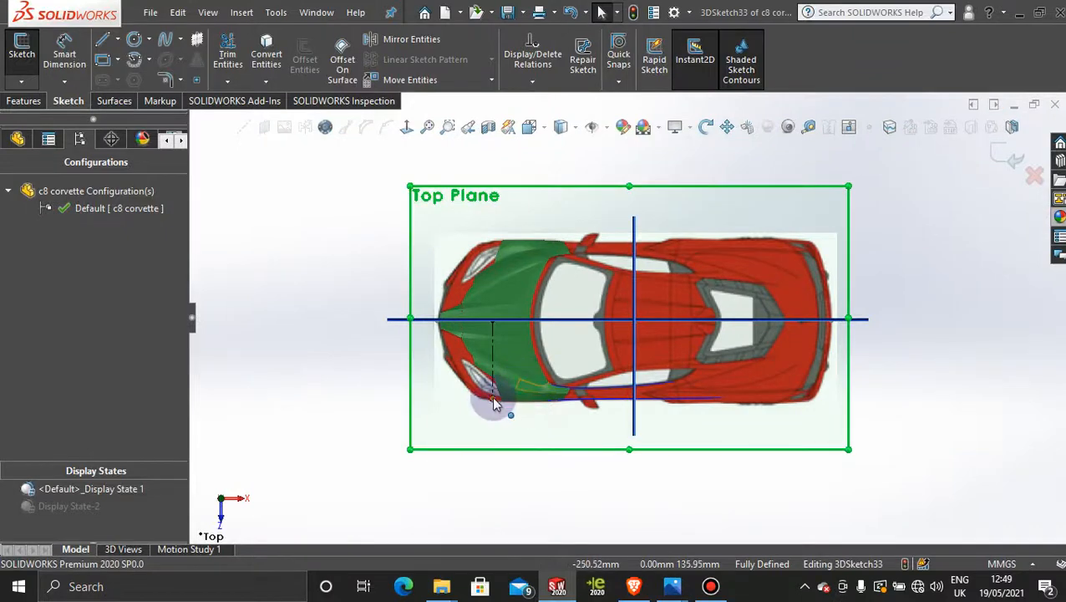
scroll(493, 399, down, 3)
scroll(548, 388, down, 3)
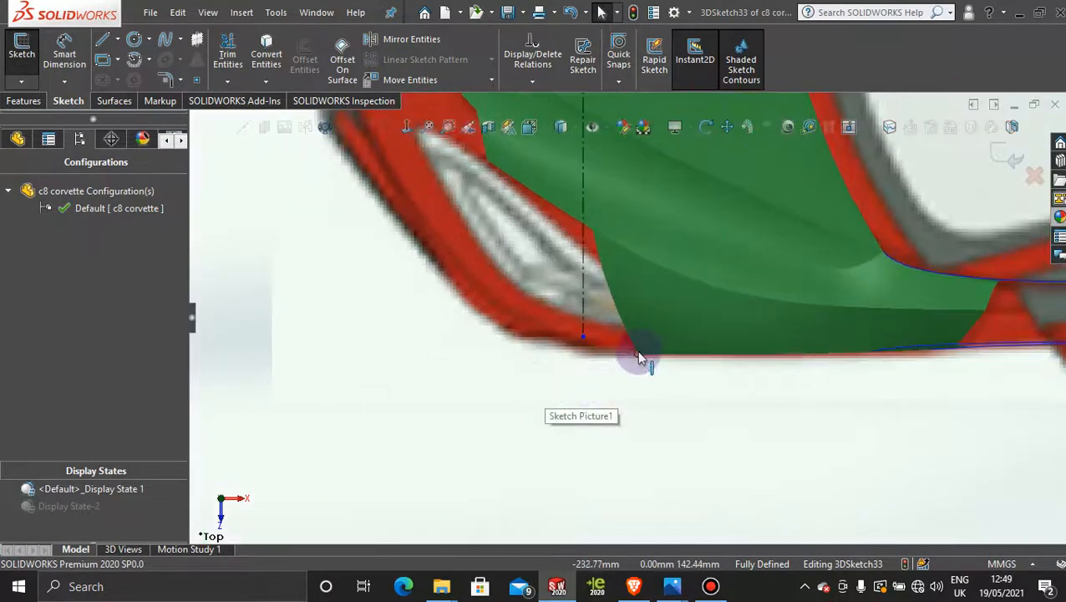
scroll(584, 388, down, 2)
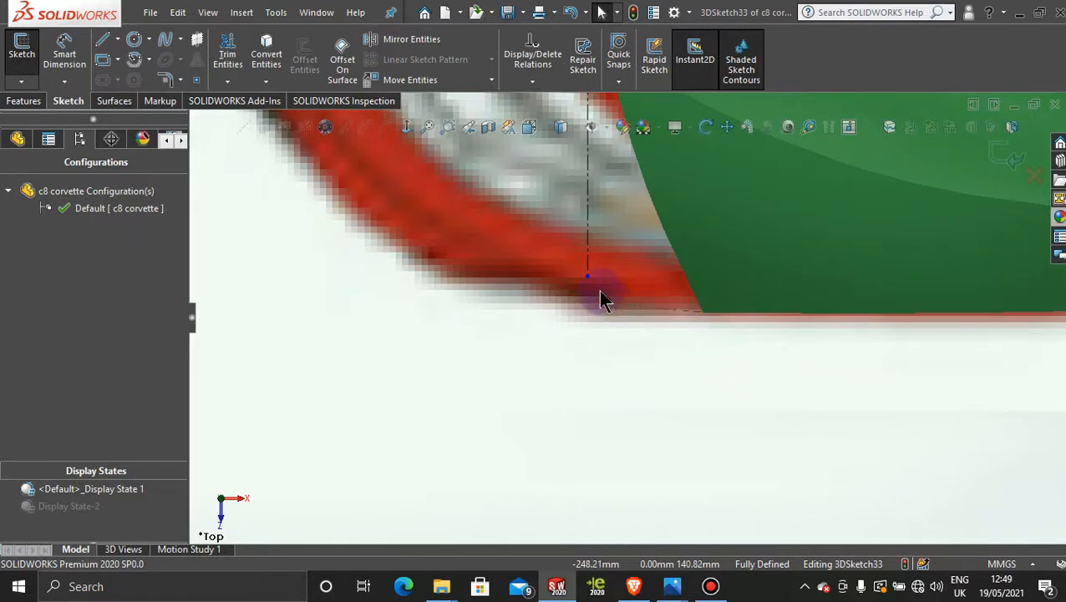
scroll(547, 243, up, 5)
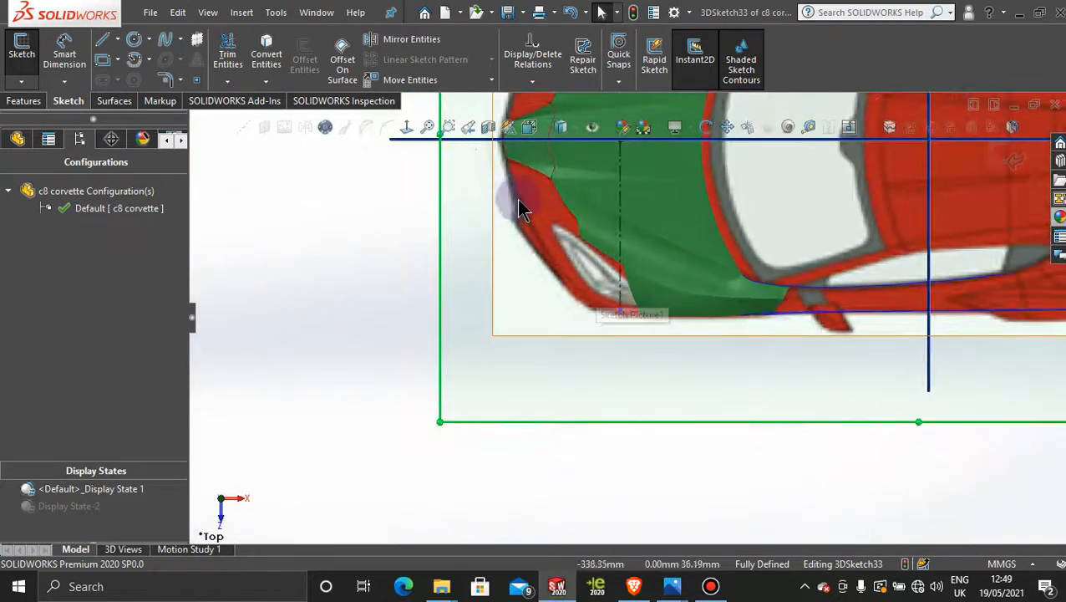
scroll(614, 320, down, 3)
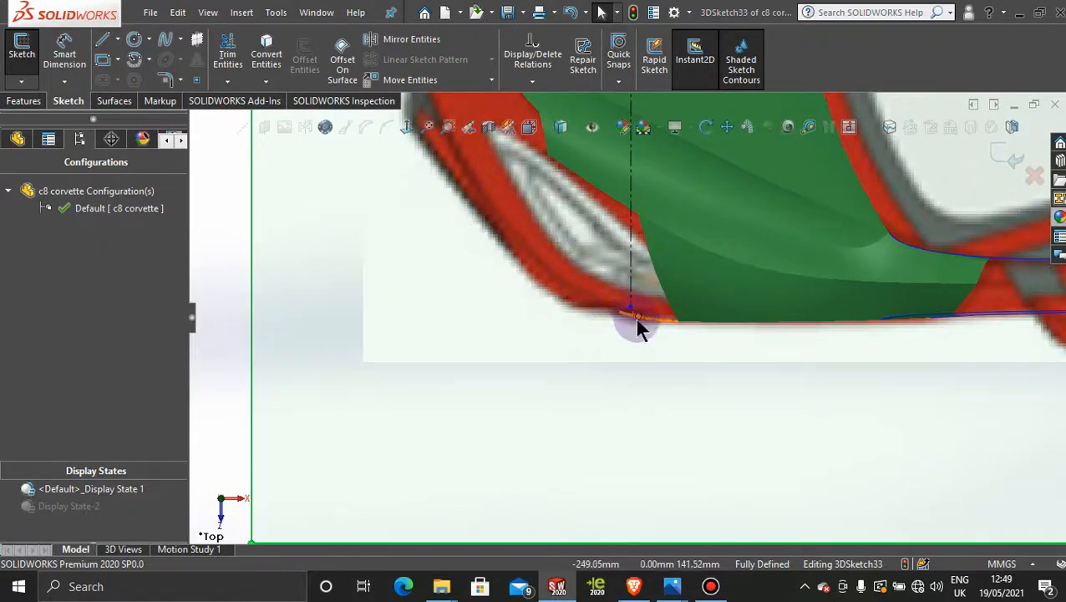
scroll(634, 315, down, 3)
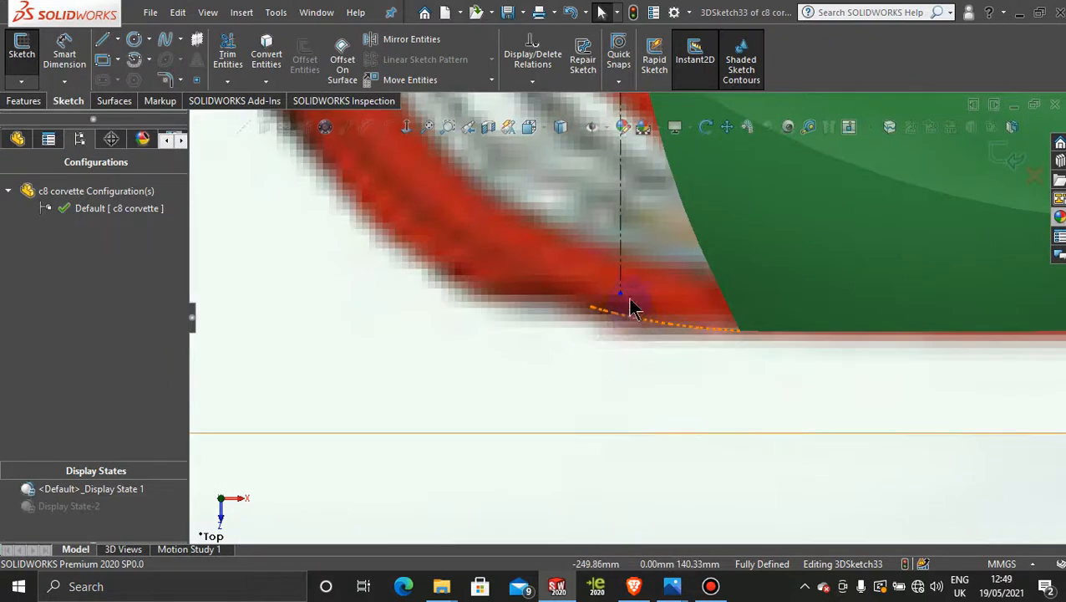
scroll(626, 310, down, 2)
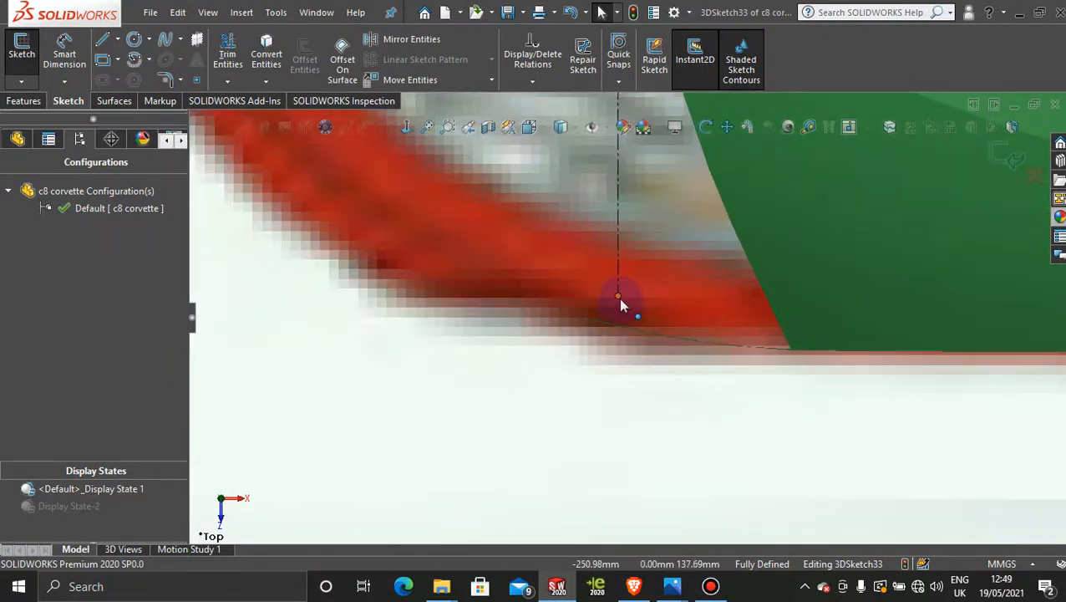
drag(618, 297, 619, 306)
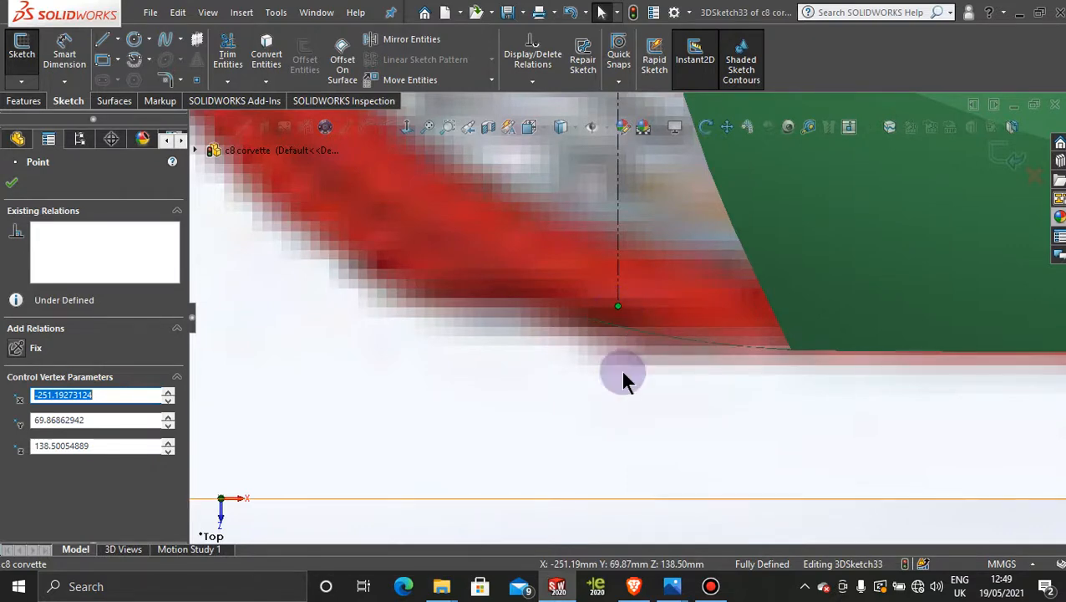
scroll(621, 373, up, 7)
click(657, 435)
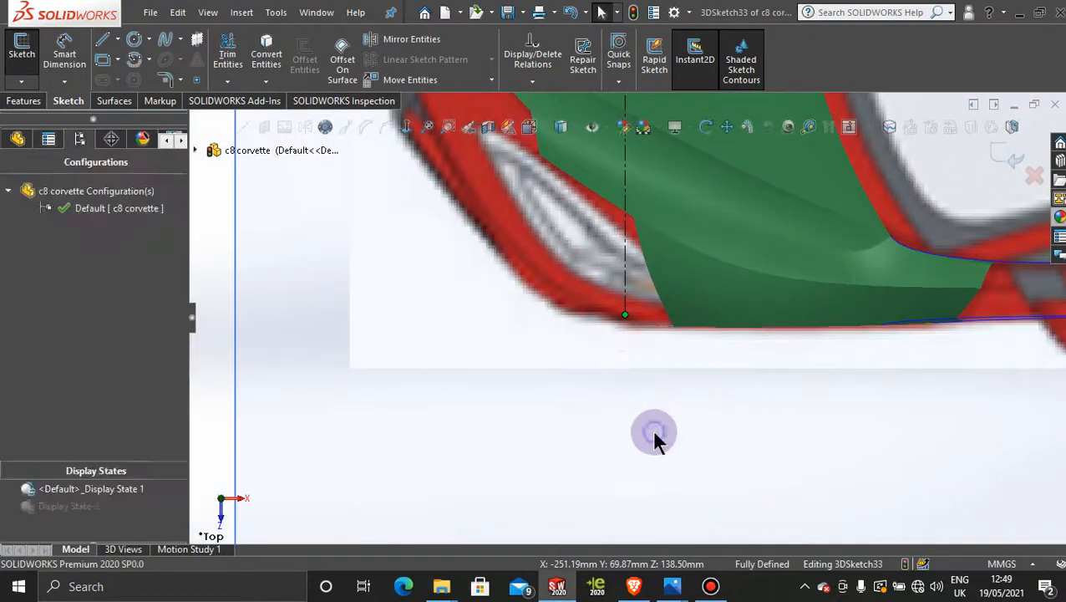
Step: Examine the centerline end beside the wheel arch in perspective and compare it with the bumper's side edge in the front-view Corvette photo
middle_drag(657, 435, 610, 401)
middle_drag(656, 300, 636, 341)
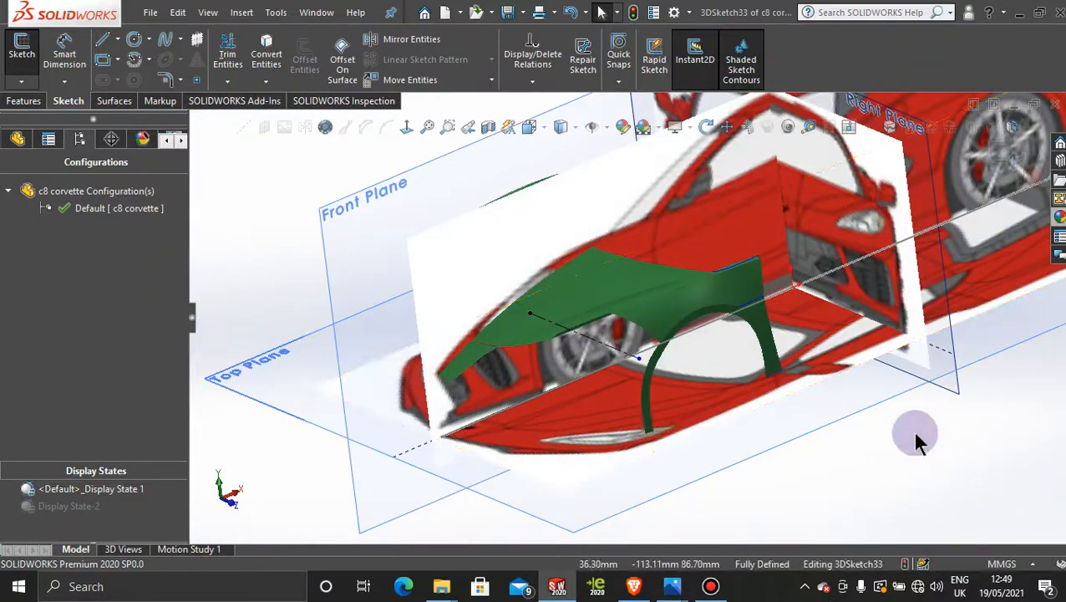
scroll(565, 410, down, 3)
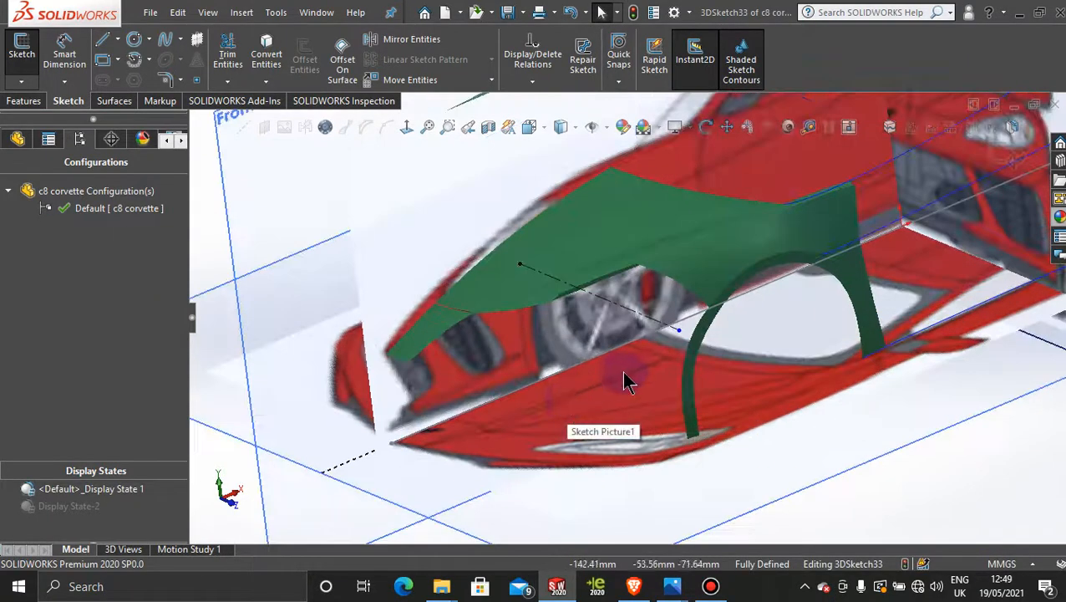
middle_drag(628, 376, 632, 396)
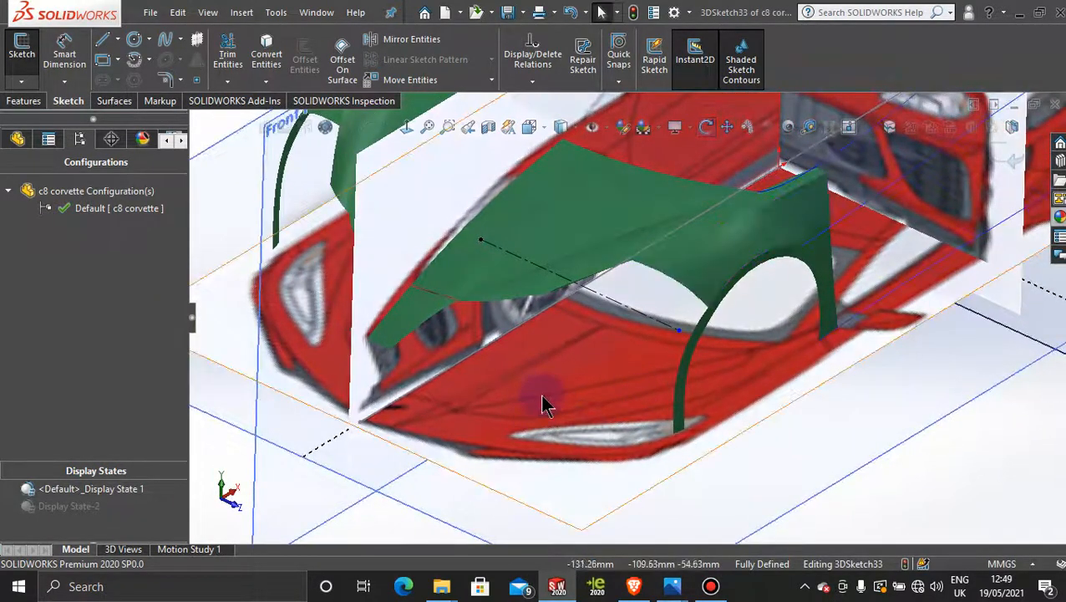
scroll(541, 394, up, 2)
scroll(565, 361, down, 3)
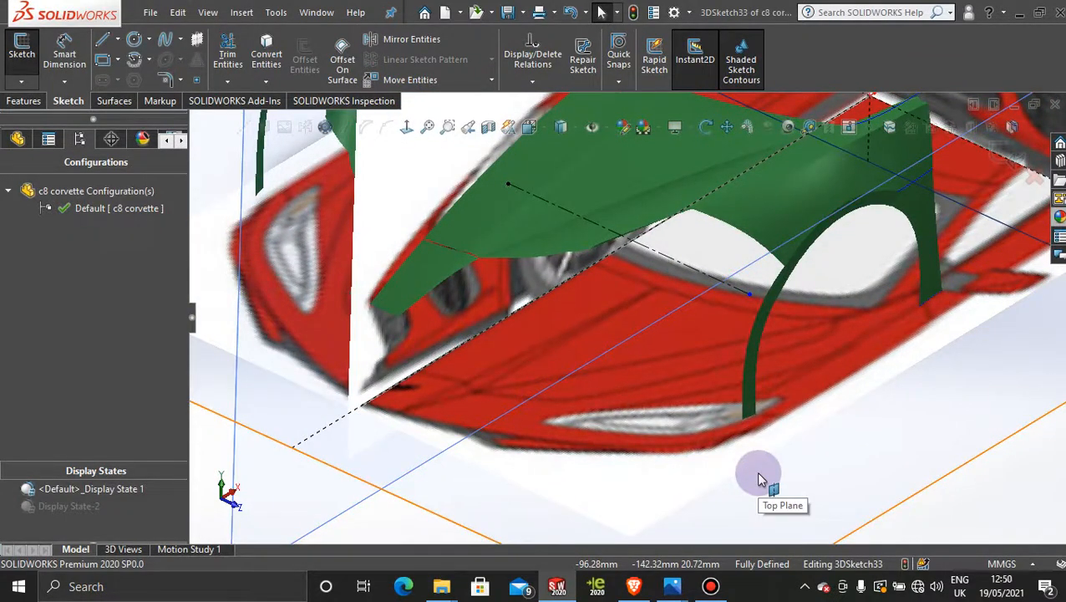
mouse_move(669, 590)
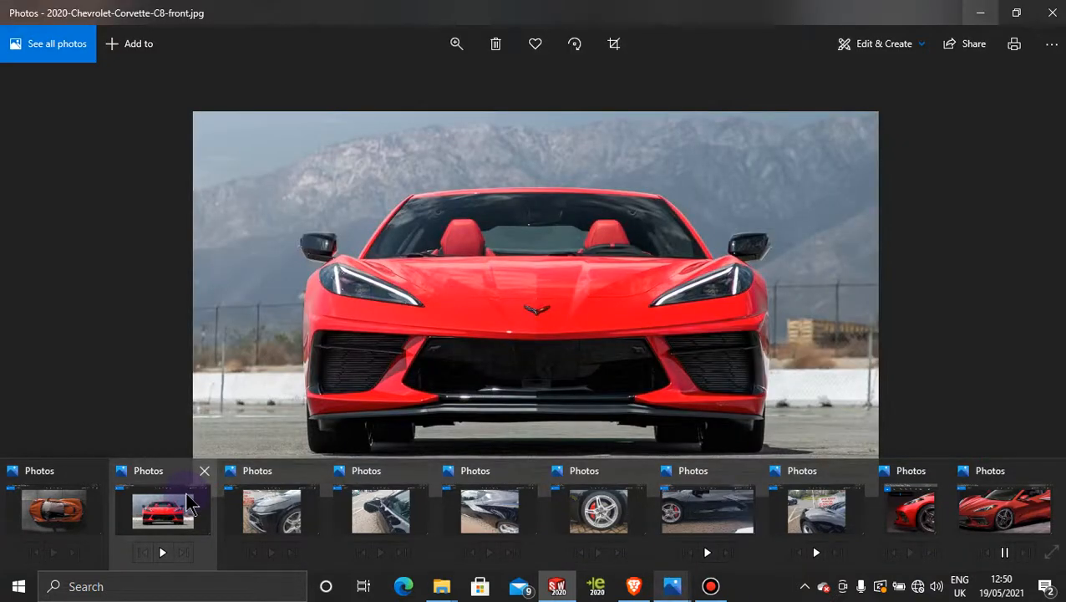
click(189, 502)
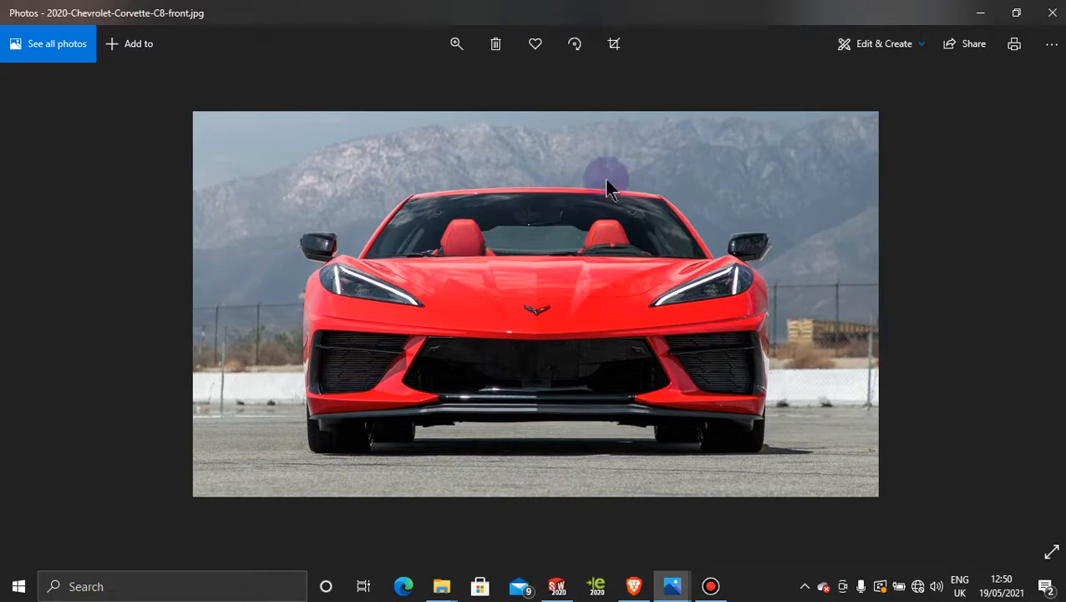
click(451, 59)
drag(419, 83, 440, 91)
drag(946, 352, 779, 312)
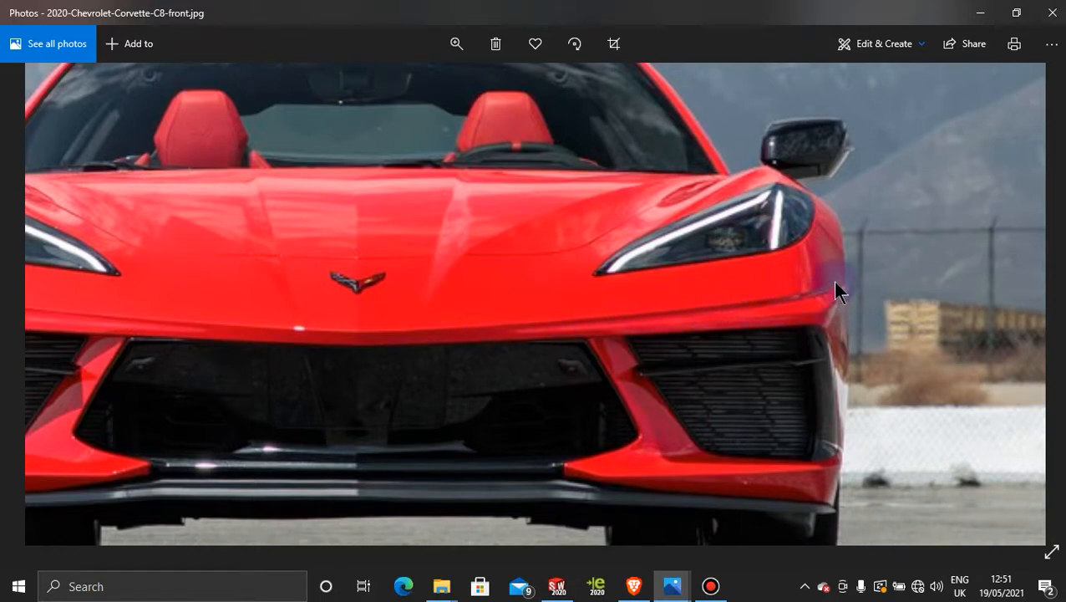
click(983, 15)
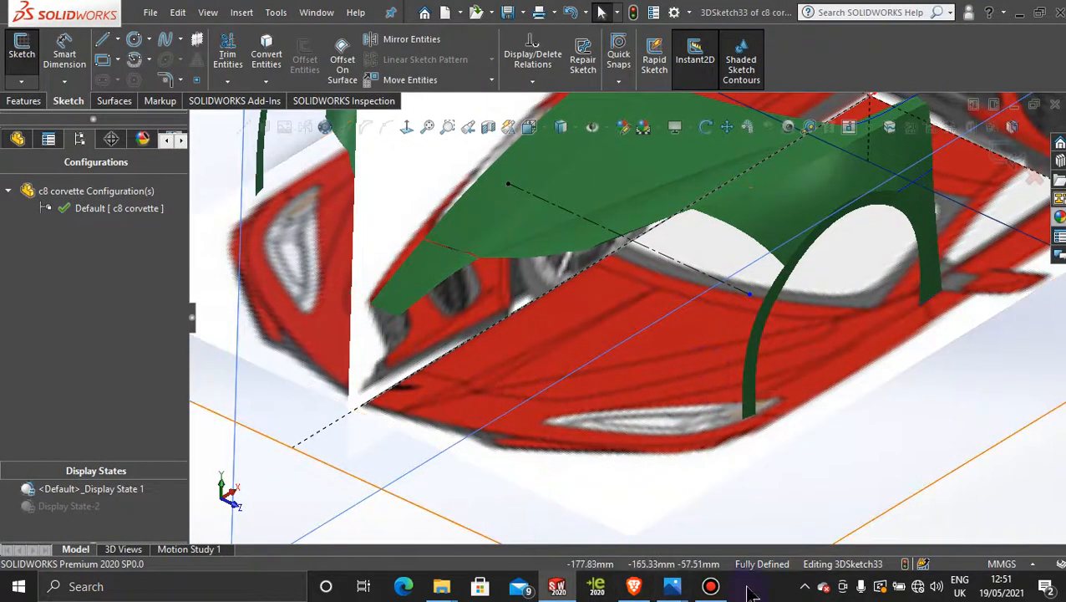
click(710, 586)
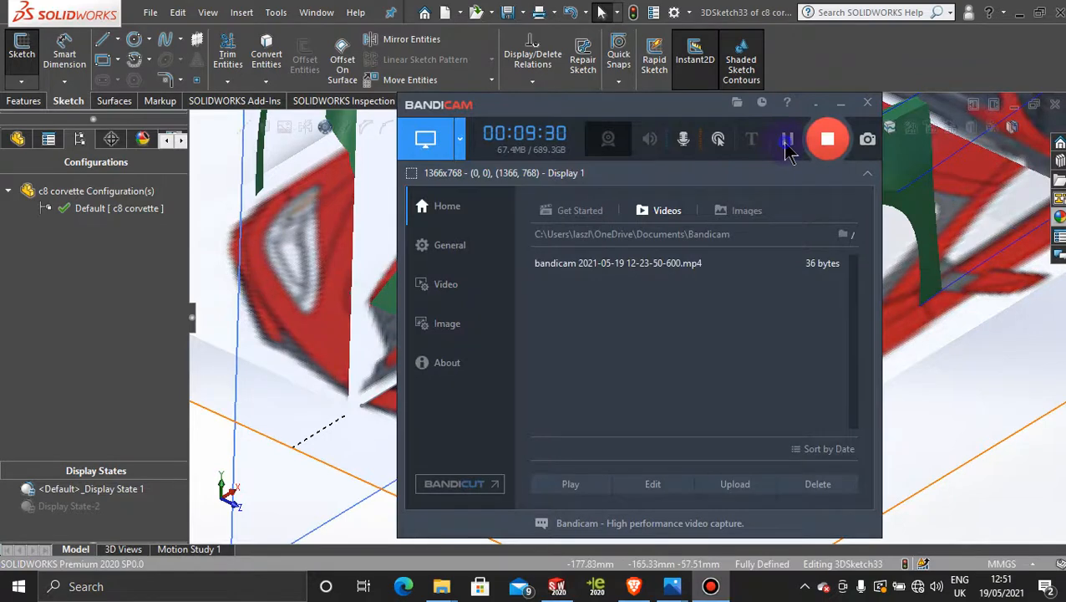
click(844, 107)
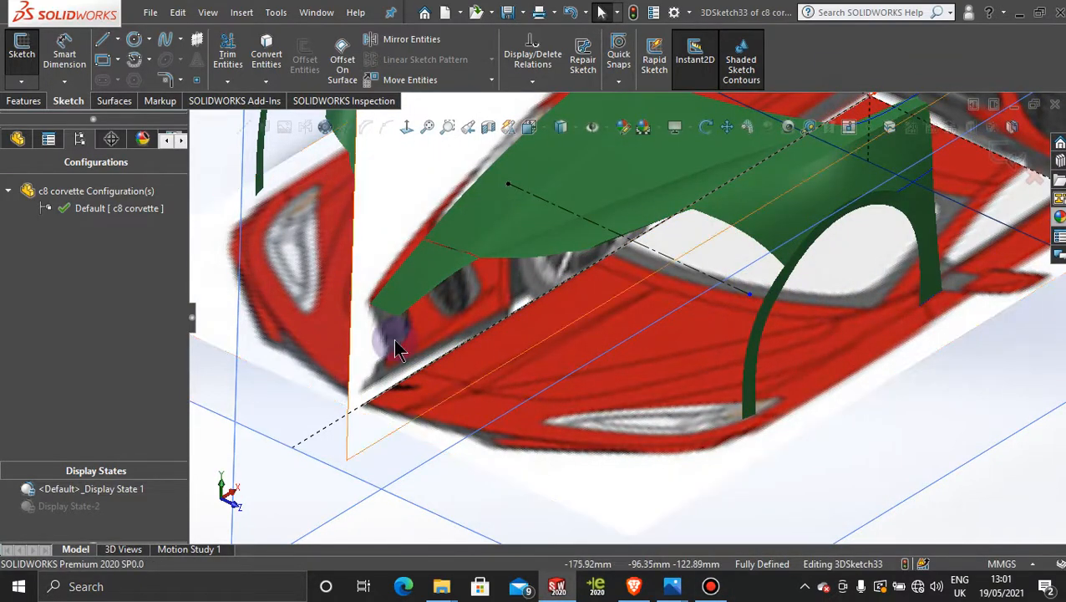
Step: Check the front end of the model against the three-quarter Corvette photo once more
scroll(409, 339, down, 3)
scroll(610, 363, up, 2)
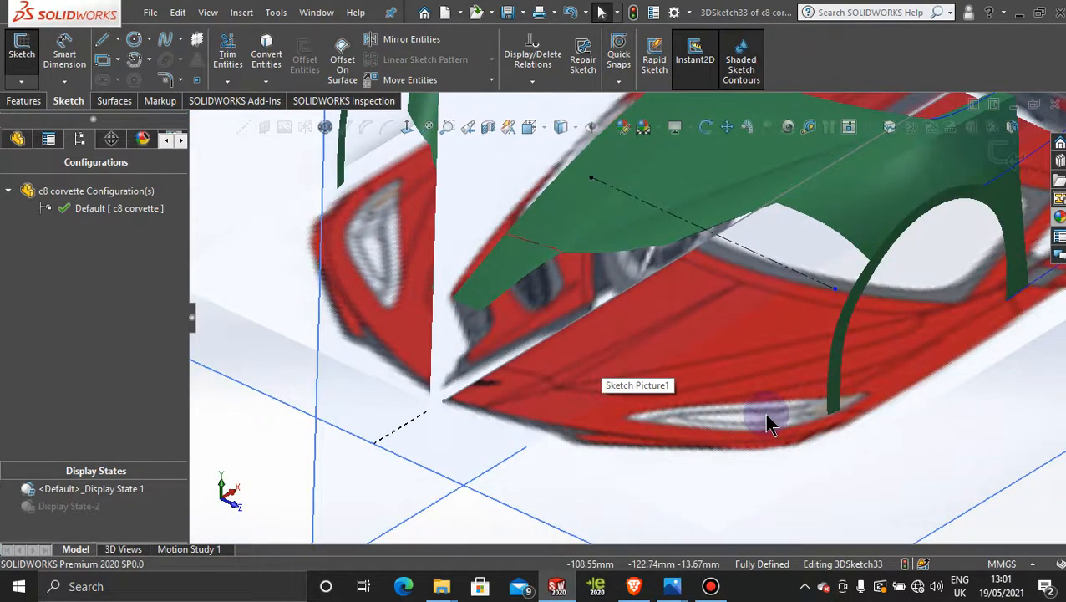
mouse_move(662, 591)
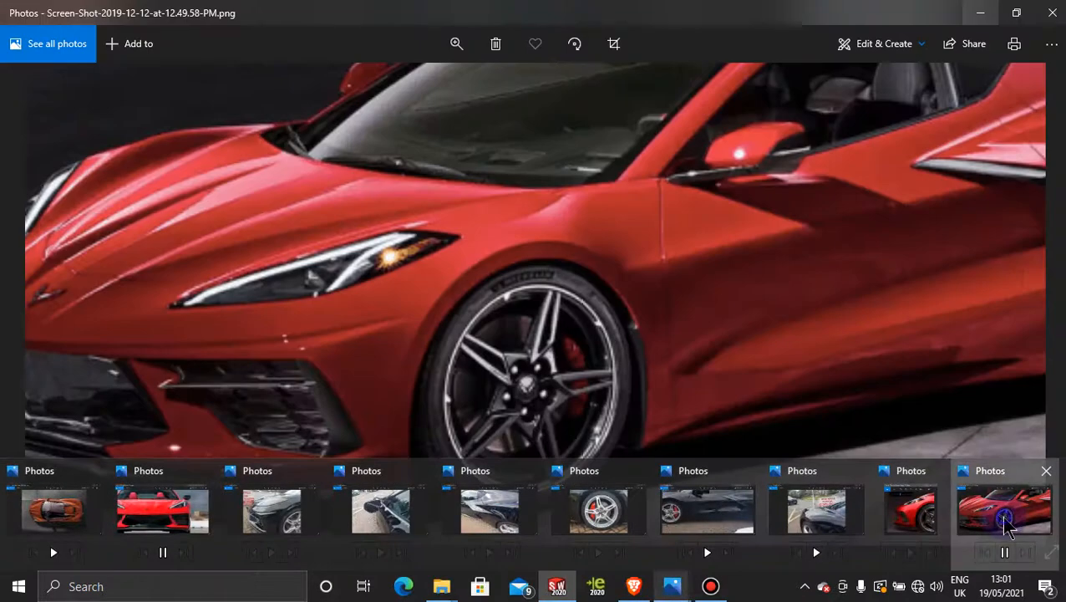
click(1007, 522)
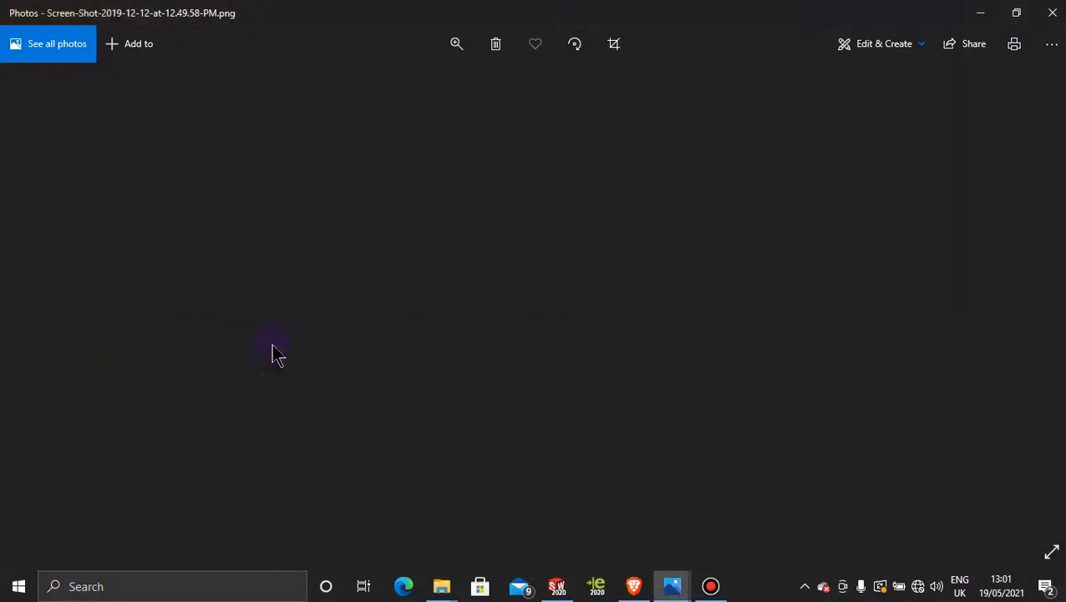
click(980, 13)
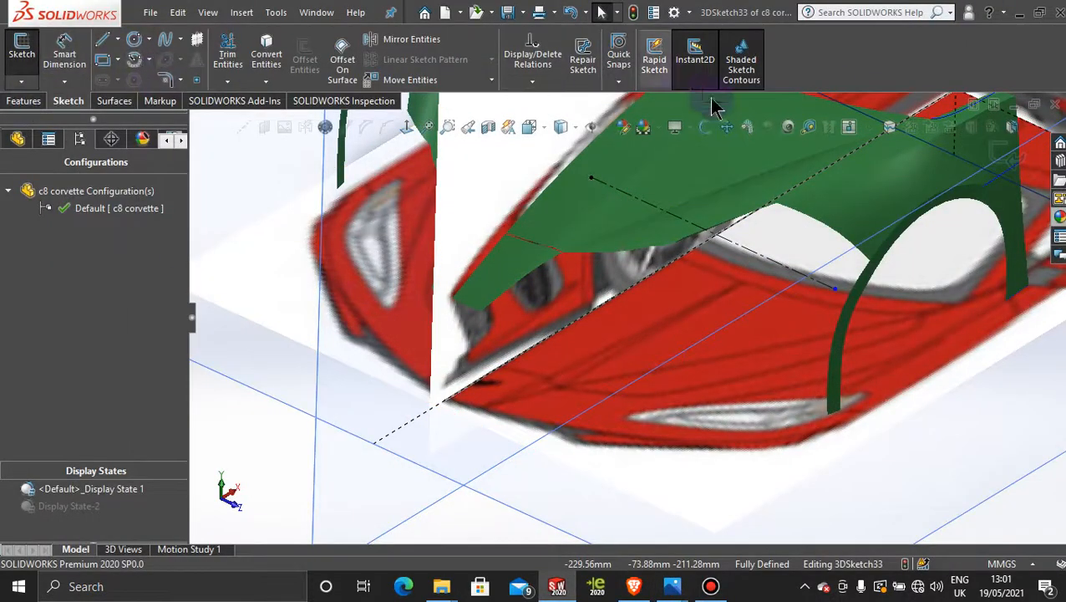
Step: Finish the centerline sketch and draw a two-point spline in a new 3D sketch from the hood's front corner to the centerline's outer end
click(1003, 146)
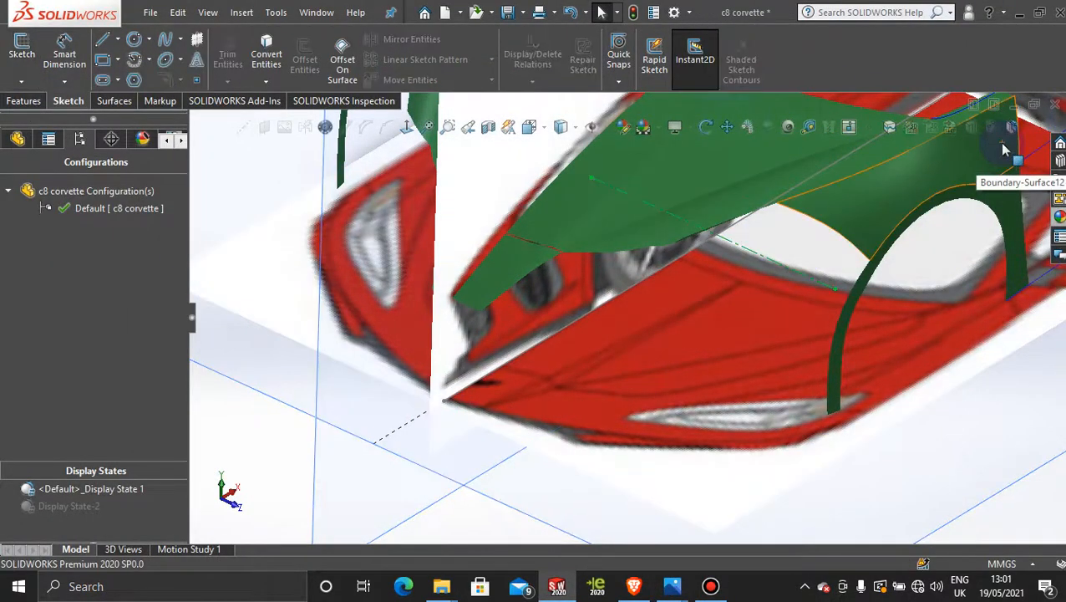
click(248, 436)
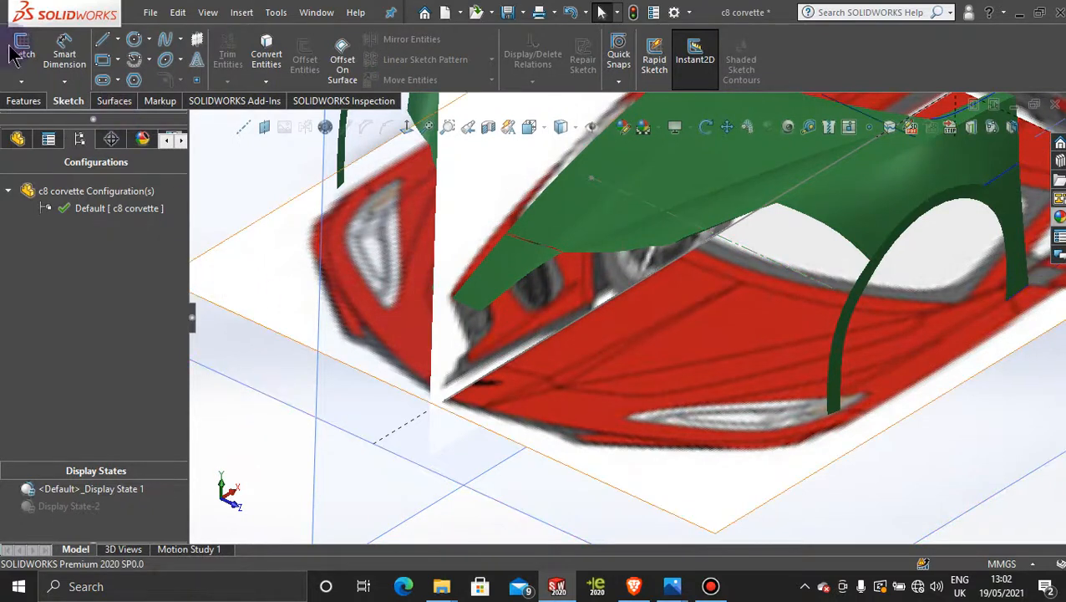
click(22, 83)
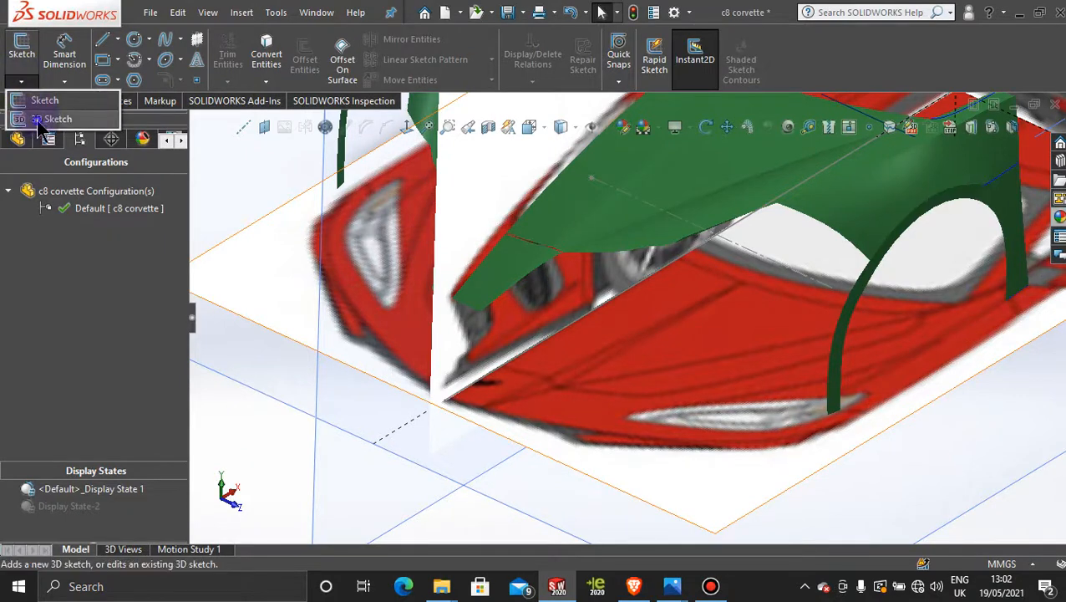
click(42, 117)
click(166, 40)
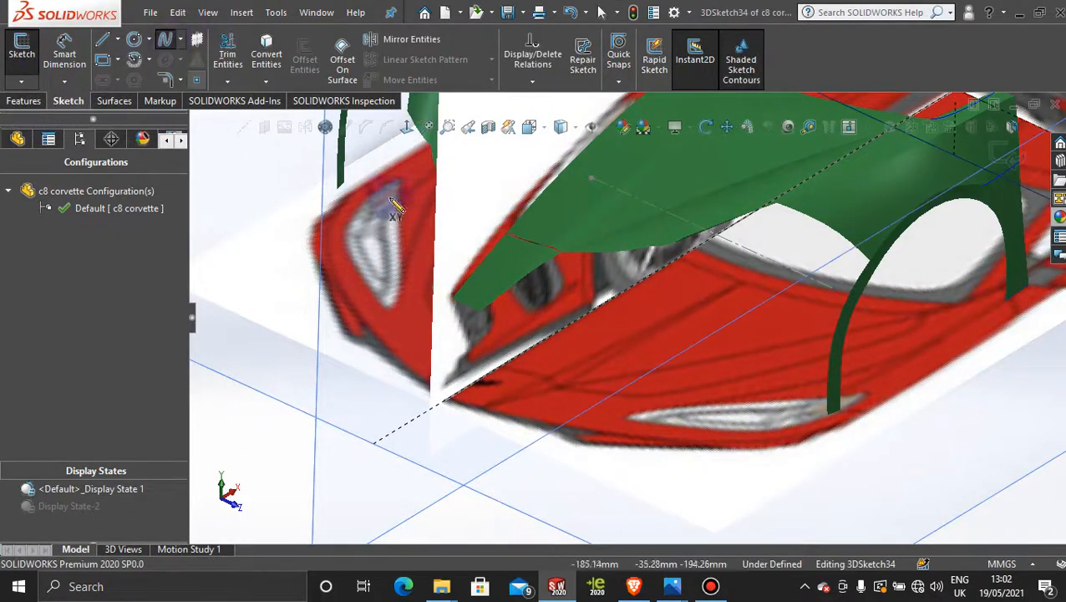
scroll(518, 359, down, 3)
scroll(518, 358, down, 4)
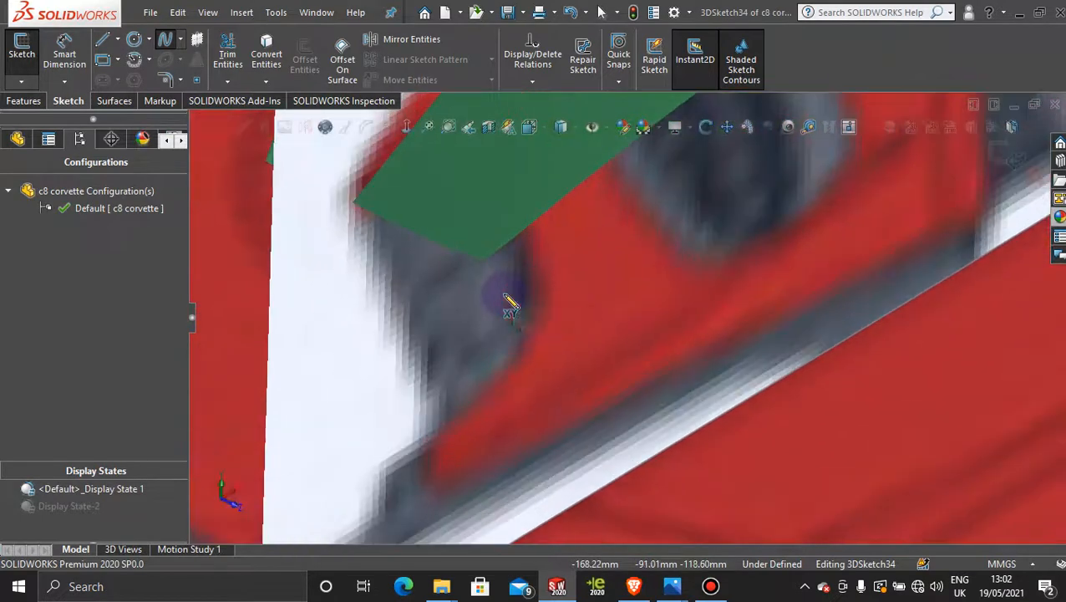
click(483, 262)
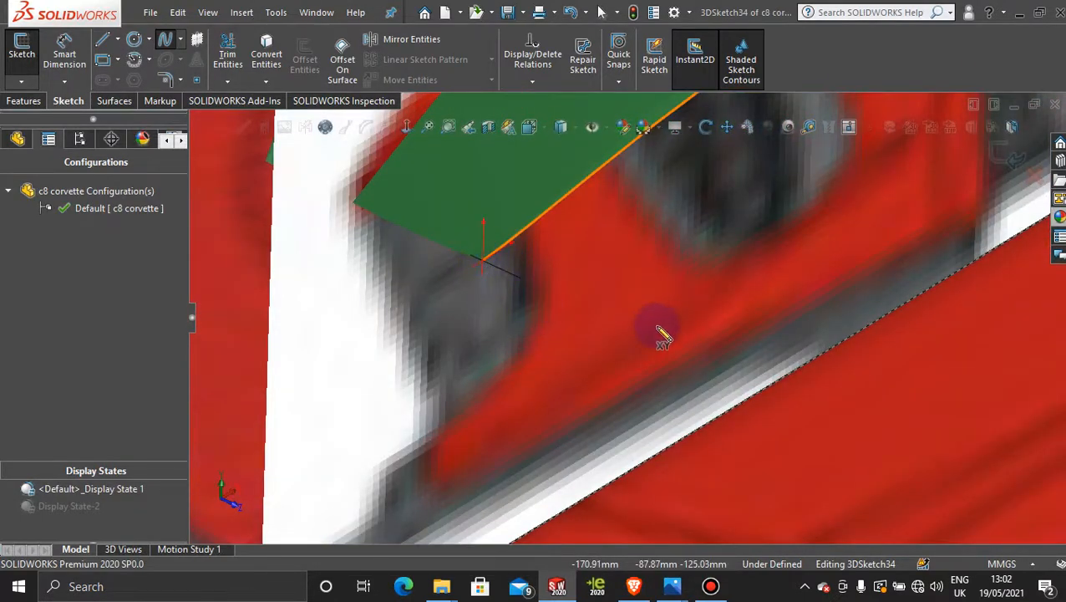
scroll(657, 328, up, 4)
scroll(662, 336, up, 5)
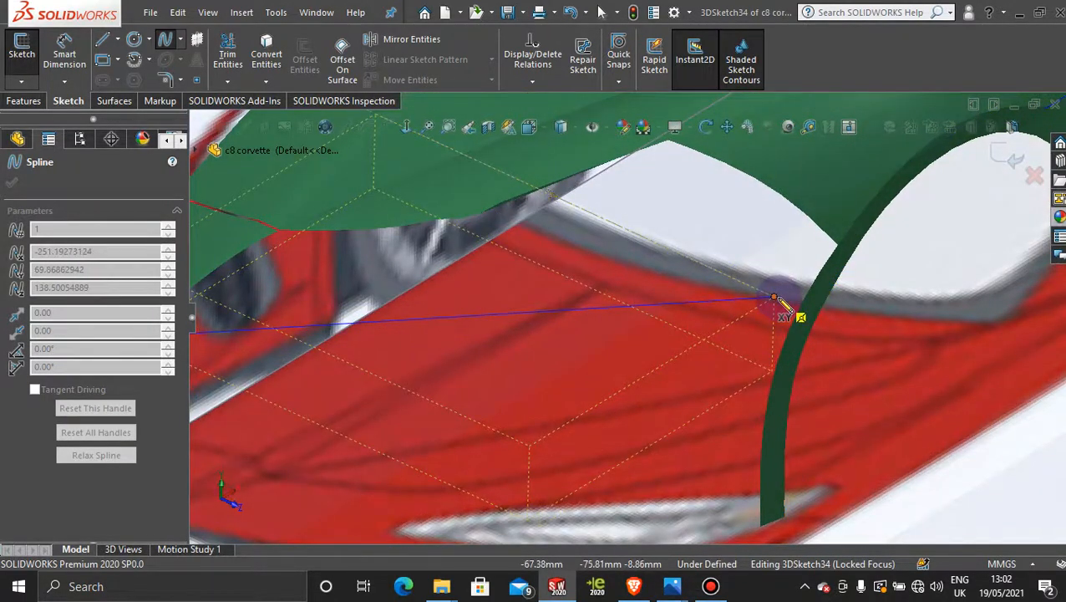
click(774, 298)
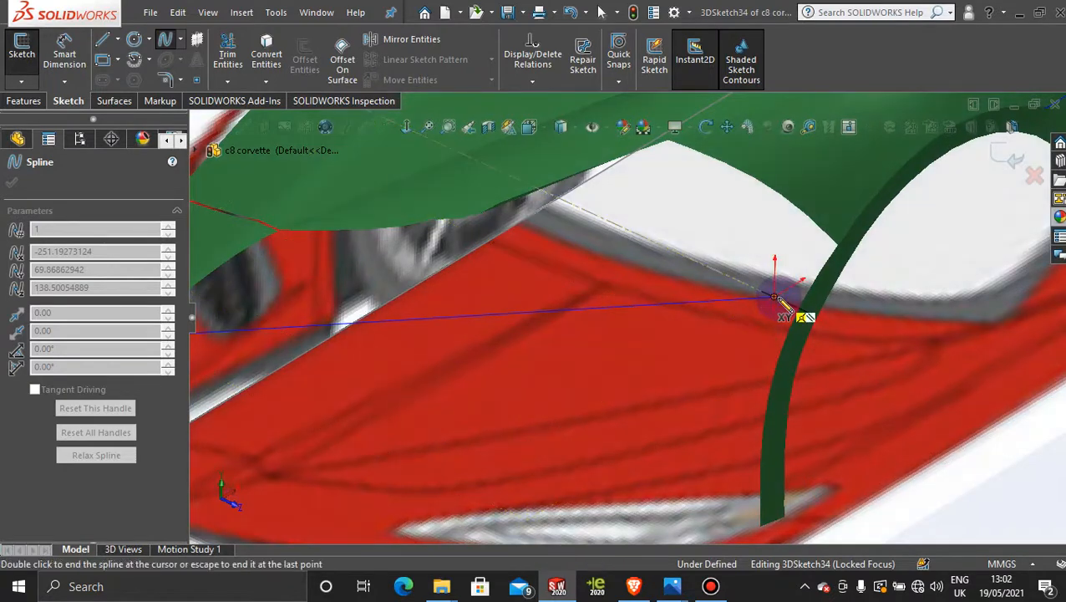
double_click(776, 297)
Step: Examine the new spline from several angles and normal to the Top Plane against the top-view car picture
middle_drag(777, 299, 768, 482)
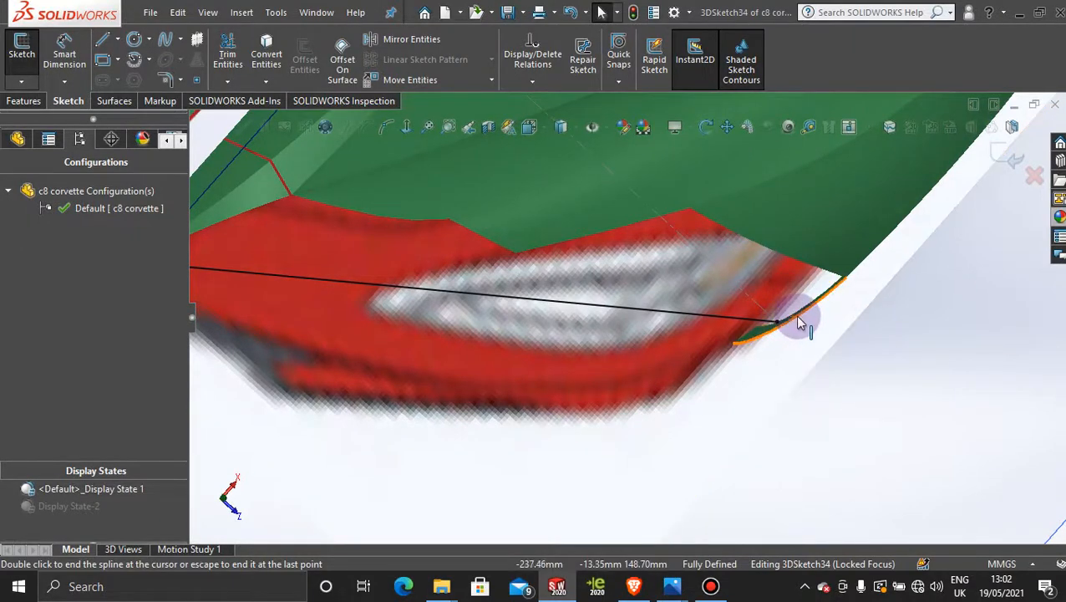
middle_drag(638, 409, 621, 275)
scroll(635, 367, up, 3)
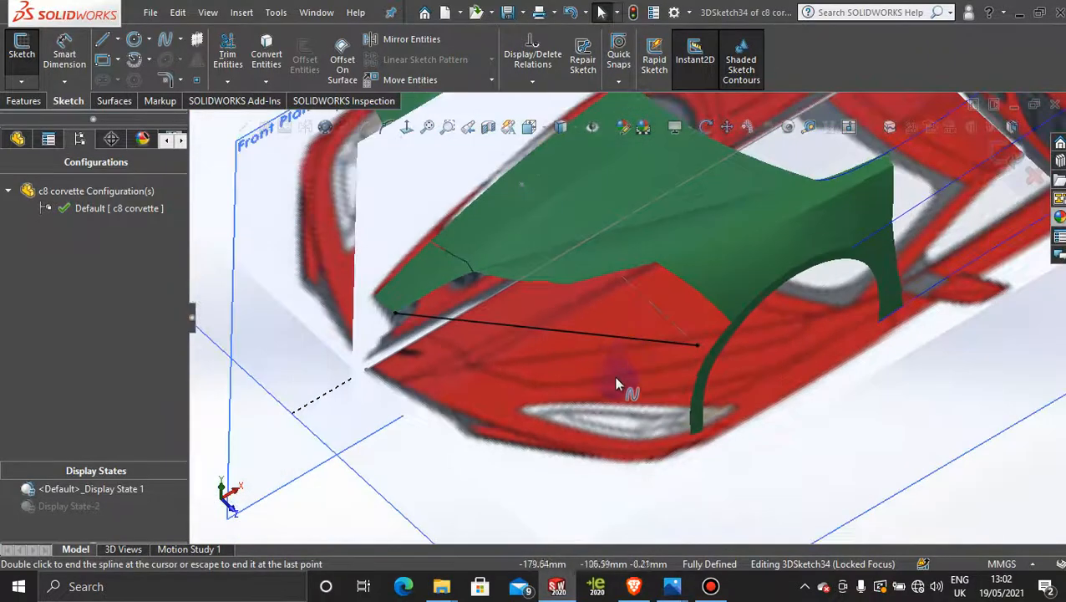
middle_drag(615, 383, 623, 447)
scroll(623, 447, up, 2)
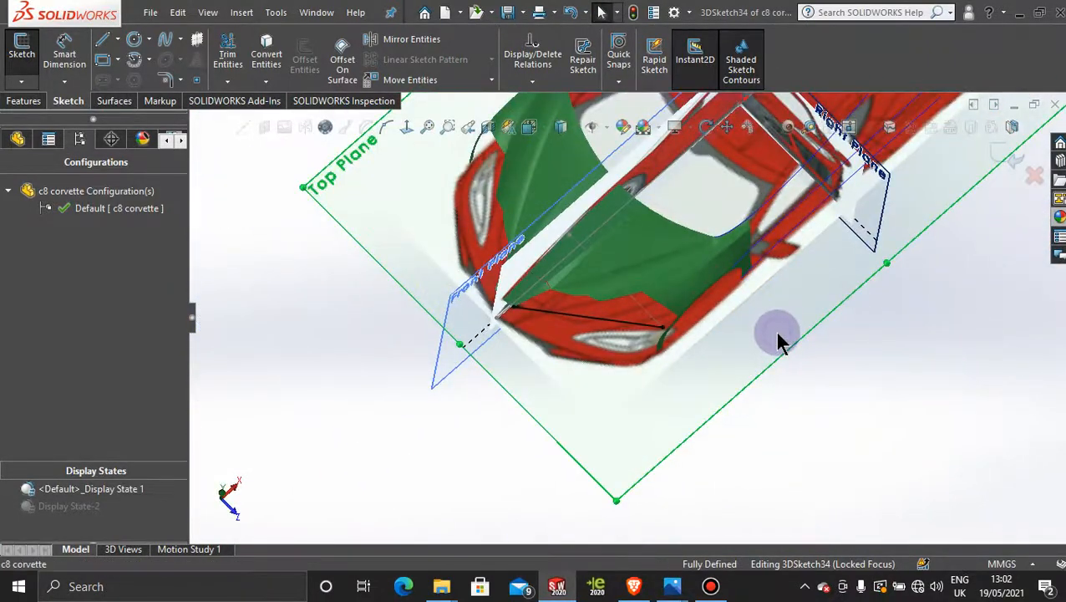
click(407, 128)
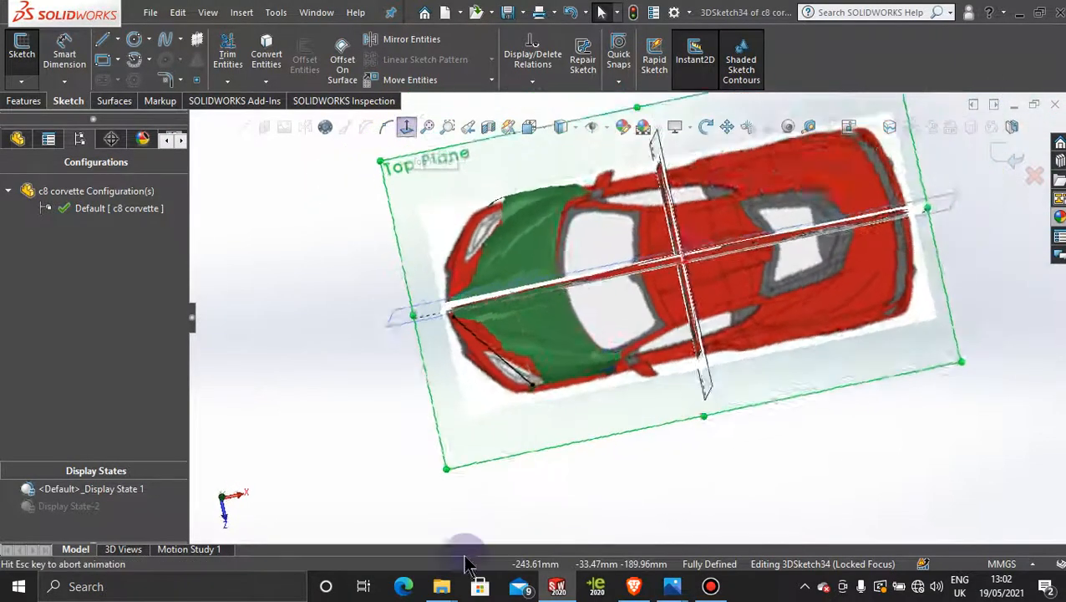
click(711, 586)
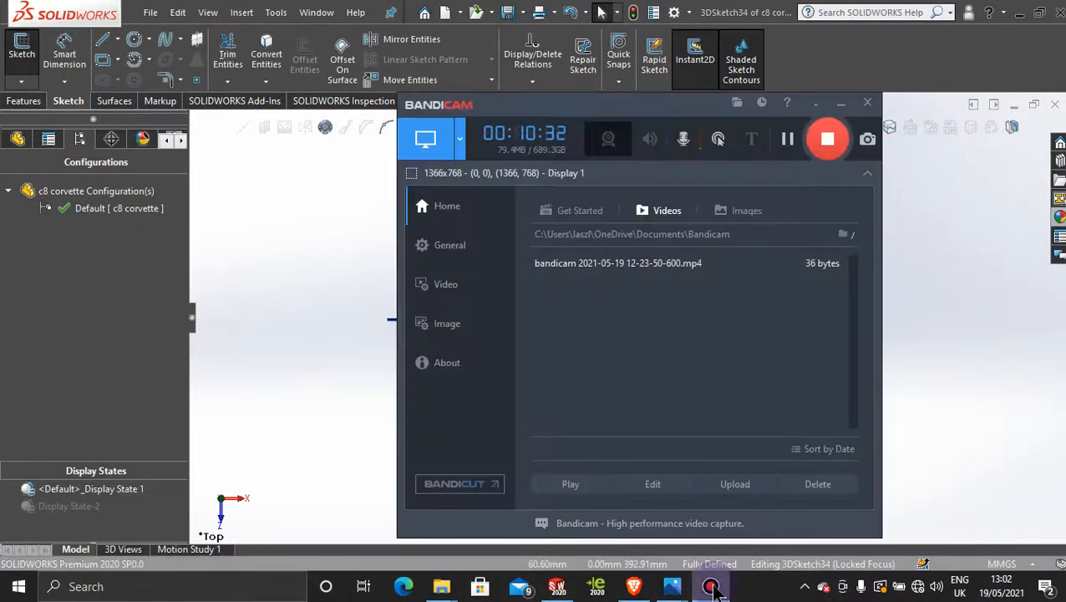
click(710, 586)
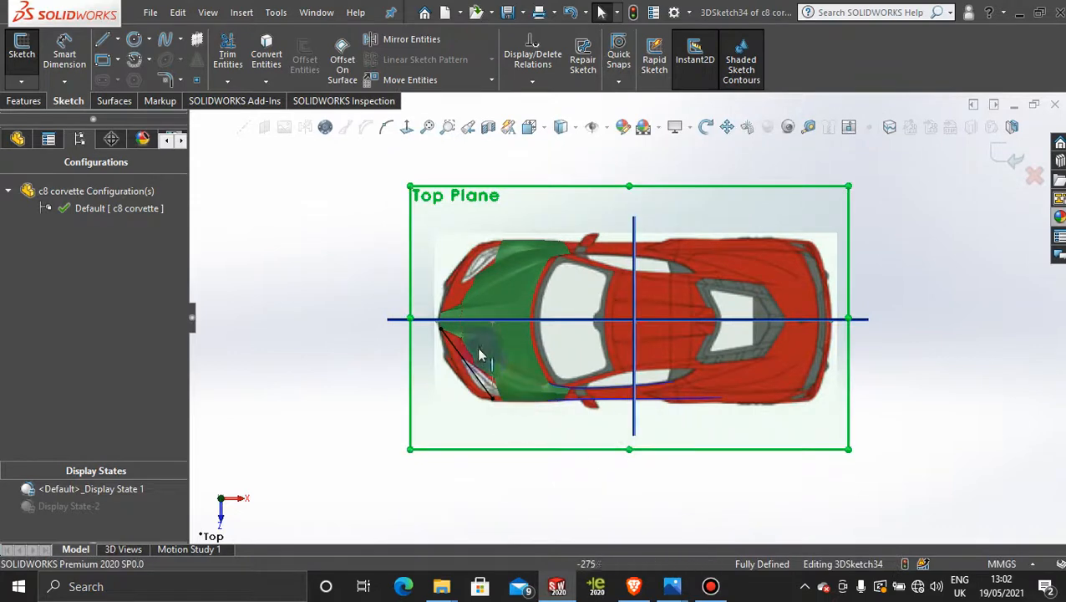
scroll(481, 352, up, 3)
scroll(525, 442, up, 3)
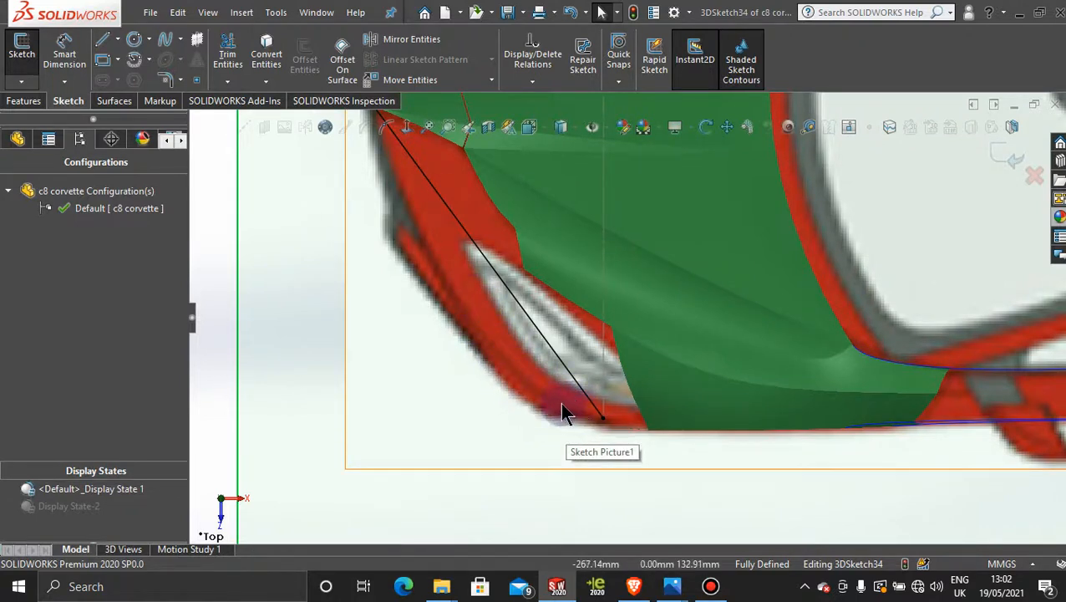
Step: Bend the spline with its two end handles so it bows outward around the headlight along the bumper outline in the top-view picture
click(508, 290)
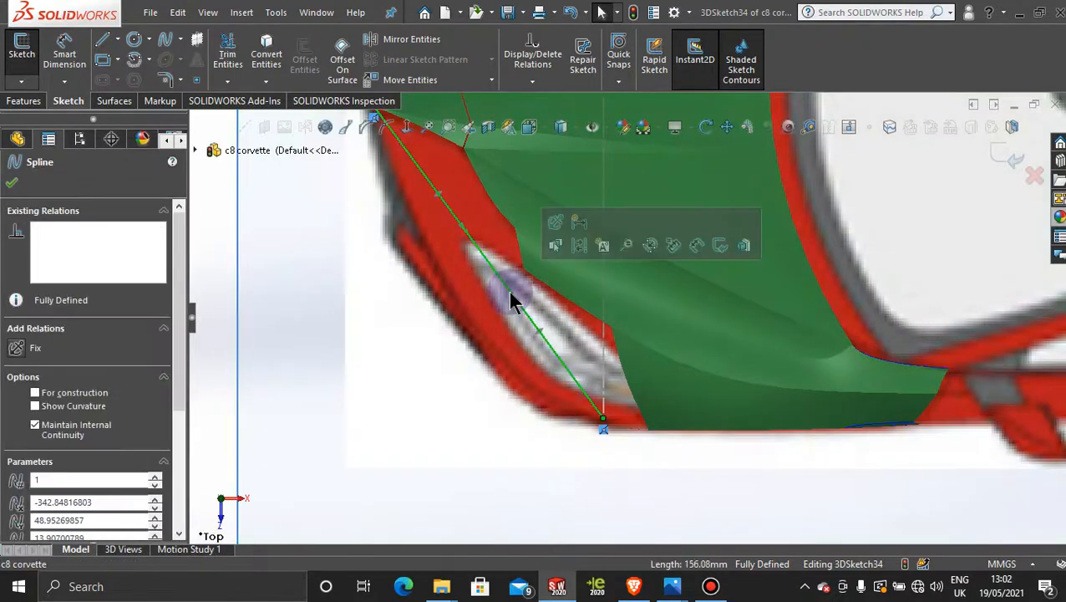
scroll(511, 293, up, 1)
drag(494, 253, 471, 297)
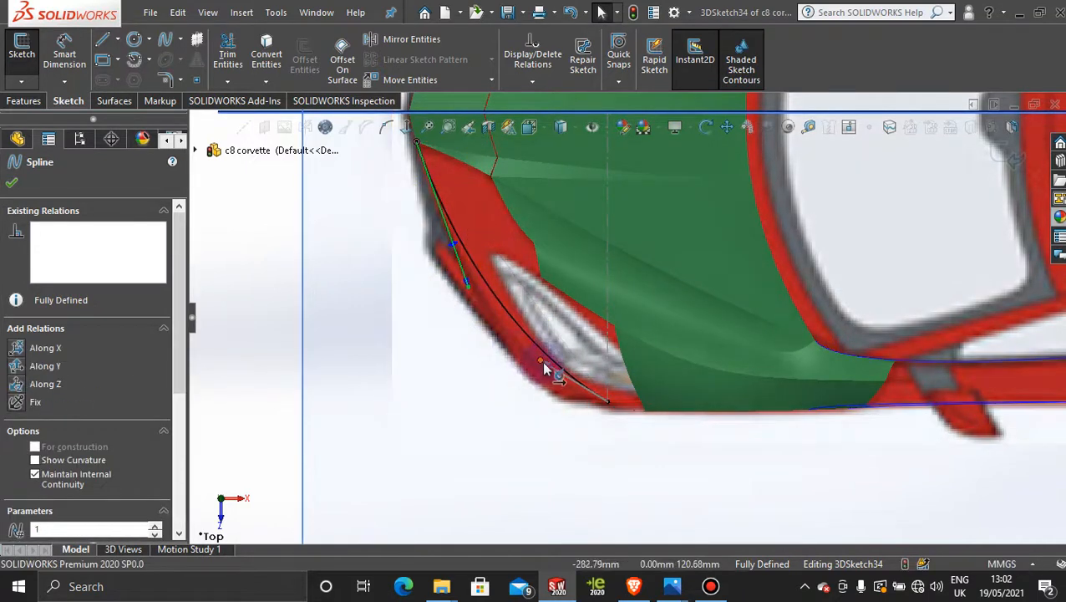
drag(541, 362, 555, 404)
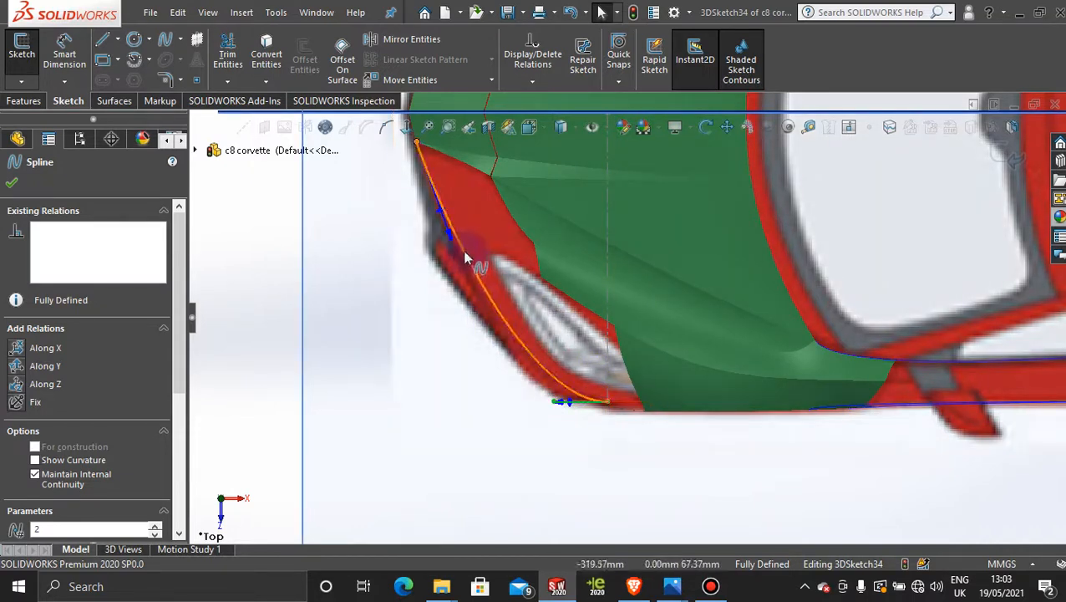
mouse_move(451, 249)
mouse_down()
mouse_move(438, 240)
mouse_move(426, 252)
mouse_move(445, 237)
mouse_move(451, 259)
mouse_up()
scroll(587, 444, up, 3)
scroll(588, 417, down, 5)
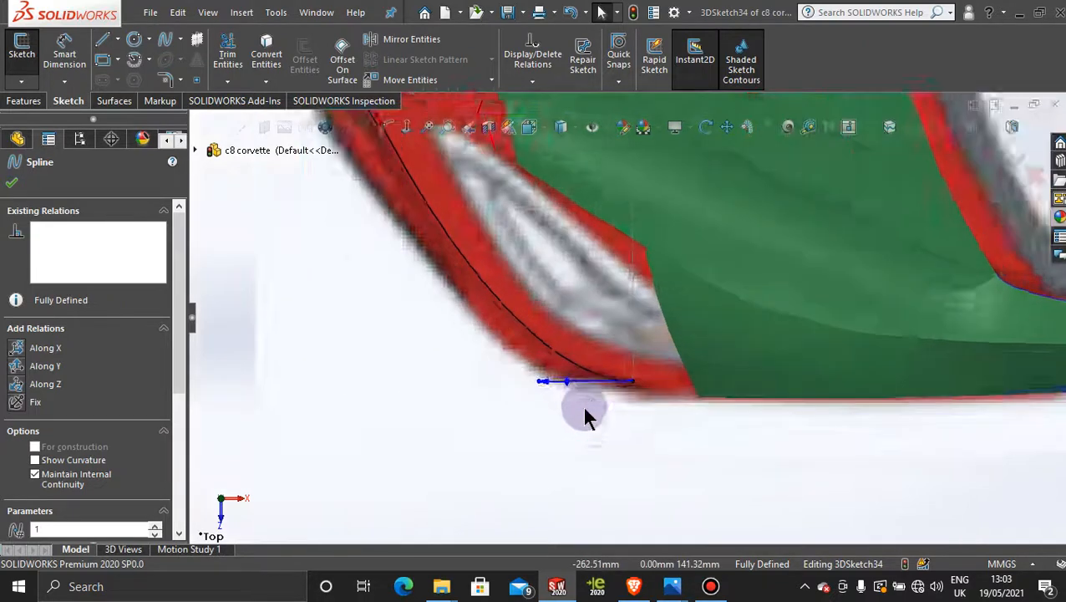
scroll(522, 383, up, 5)
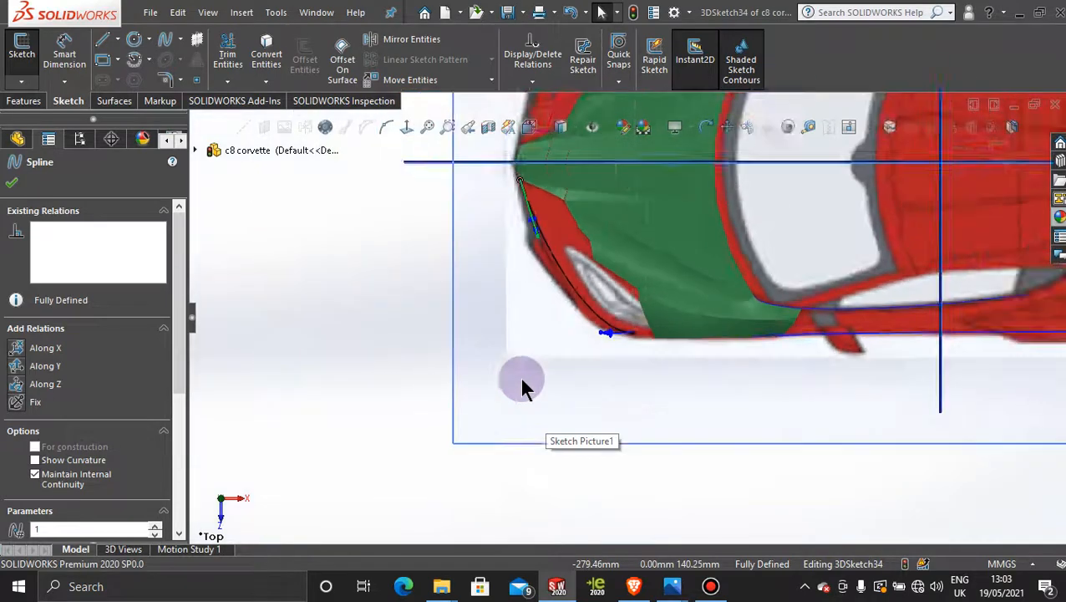
Step: Make the spline tangent to the short front edge of the hood surface at their shared corner
scroll(578, 251, down, 8)
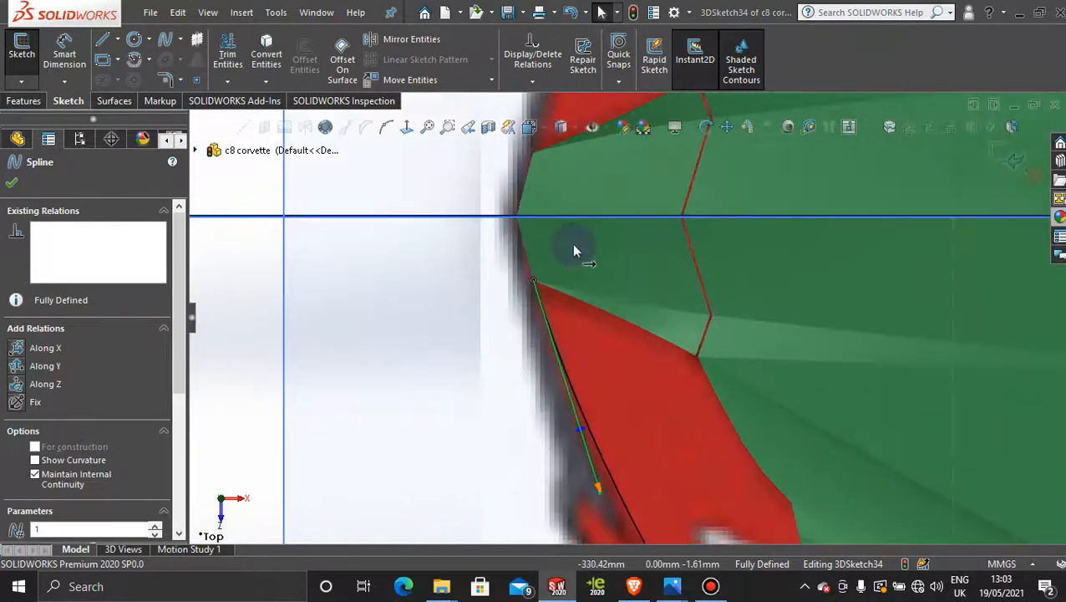
key(Escape)
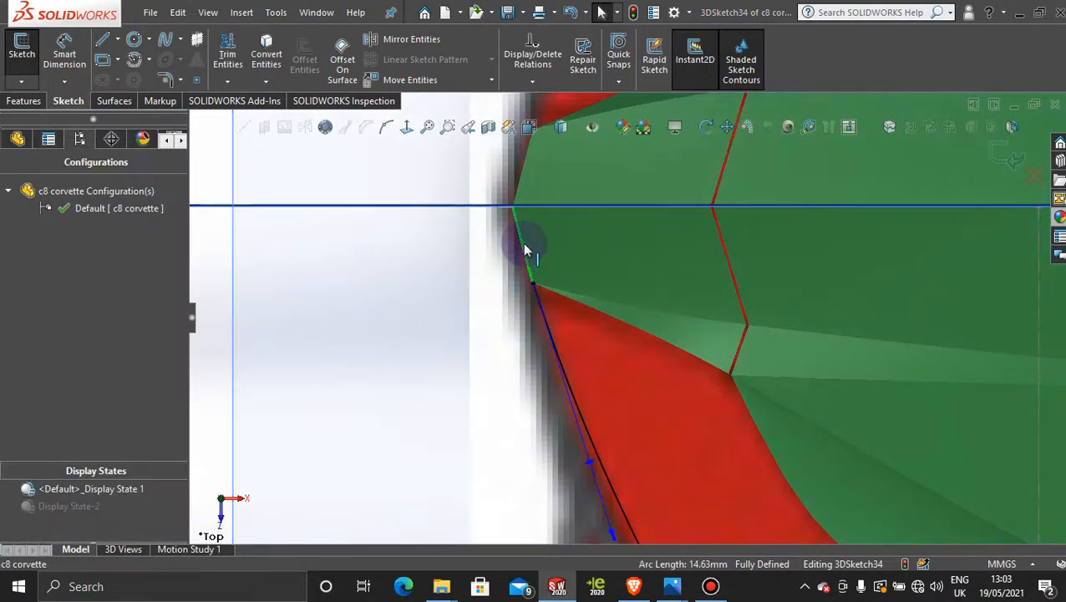
click(543, 320)
ctrl+click(542, 317)
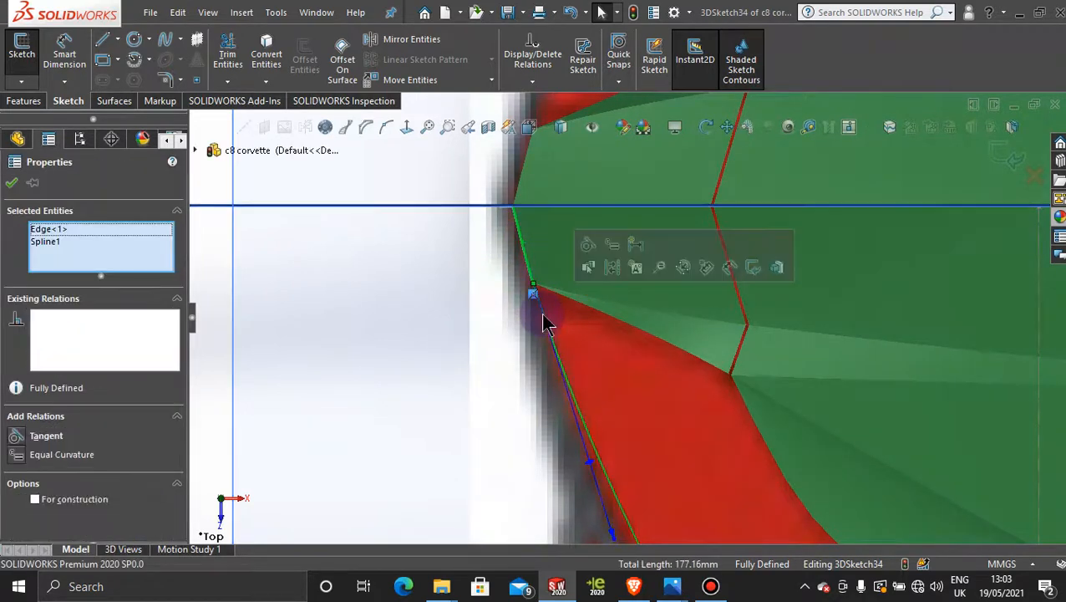
click(589, 245)
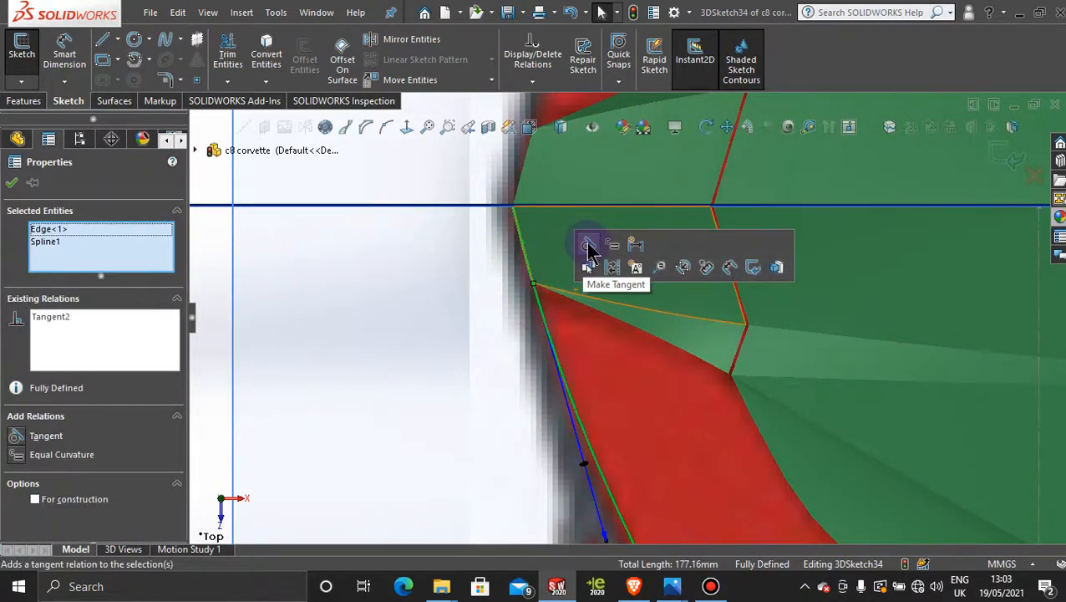
click(11, 182)
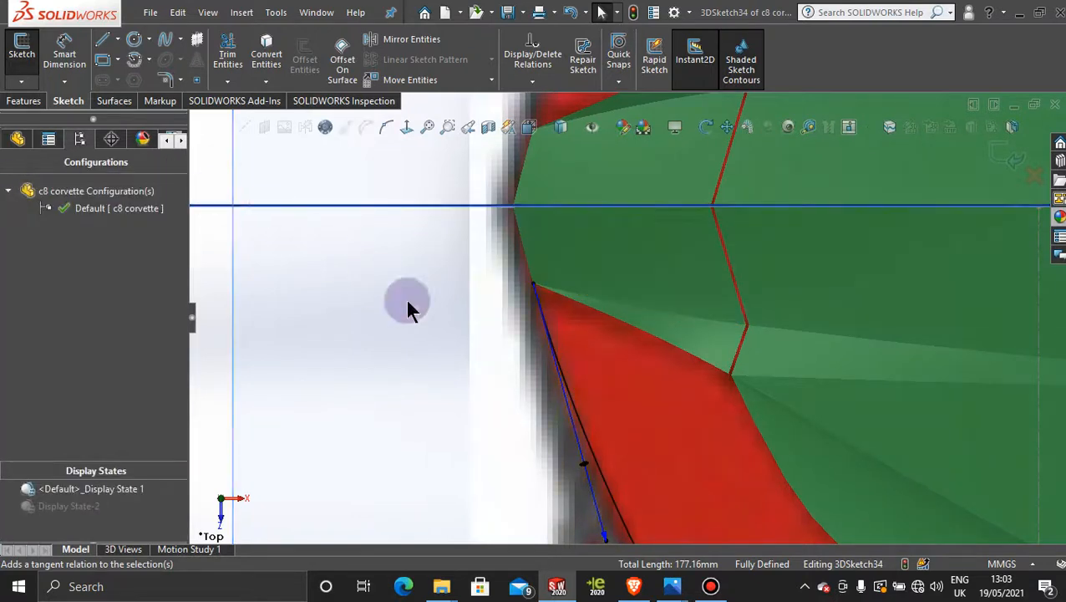
Step: Adjust the tangent handle at the spline's outer end so it lies nearly parallel to the car's side
scroll(659, 383, up, 6)
scroll(725, 492, down, 6)
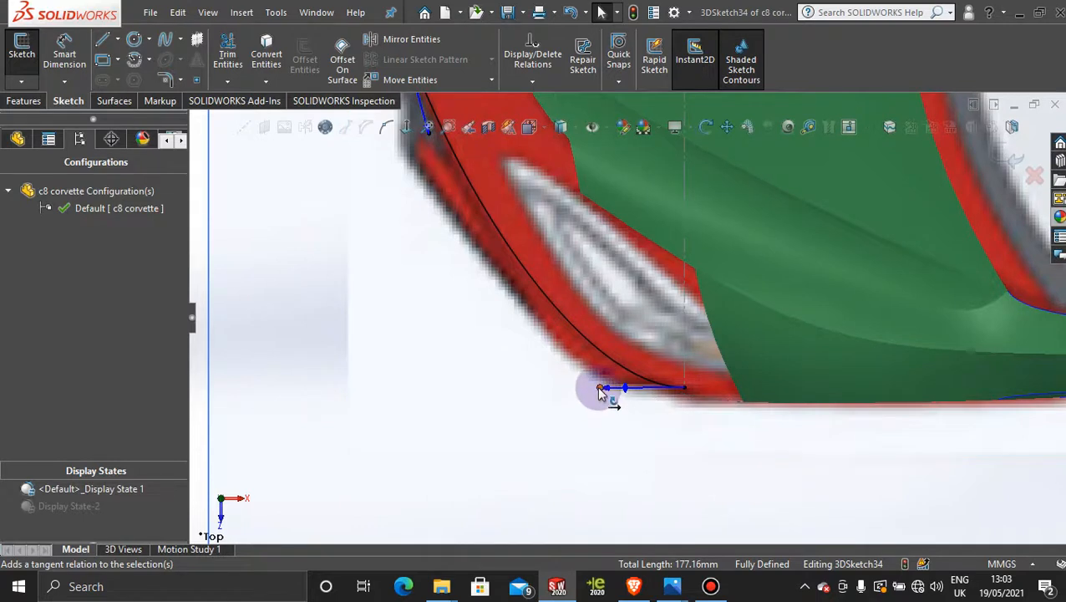
mouse_move(596, 386)
mouse_down()
mouse_move(633, 391)
mouse_move(608, 398)
mouse_up()
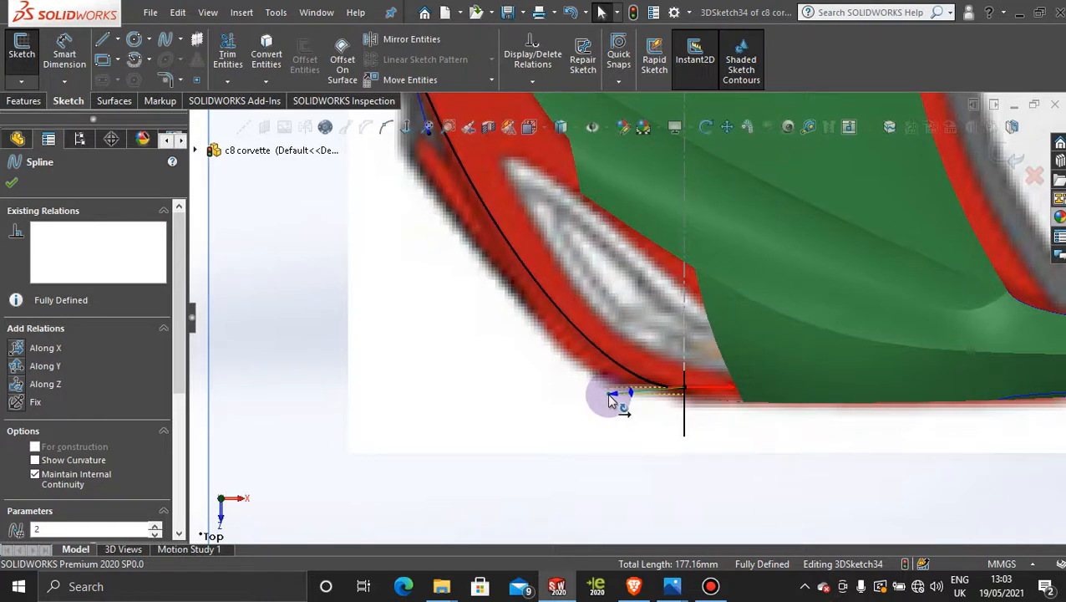
drag(608, 396, 599, 390)
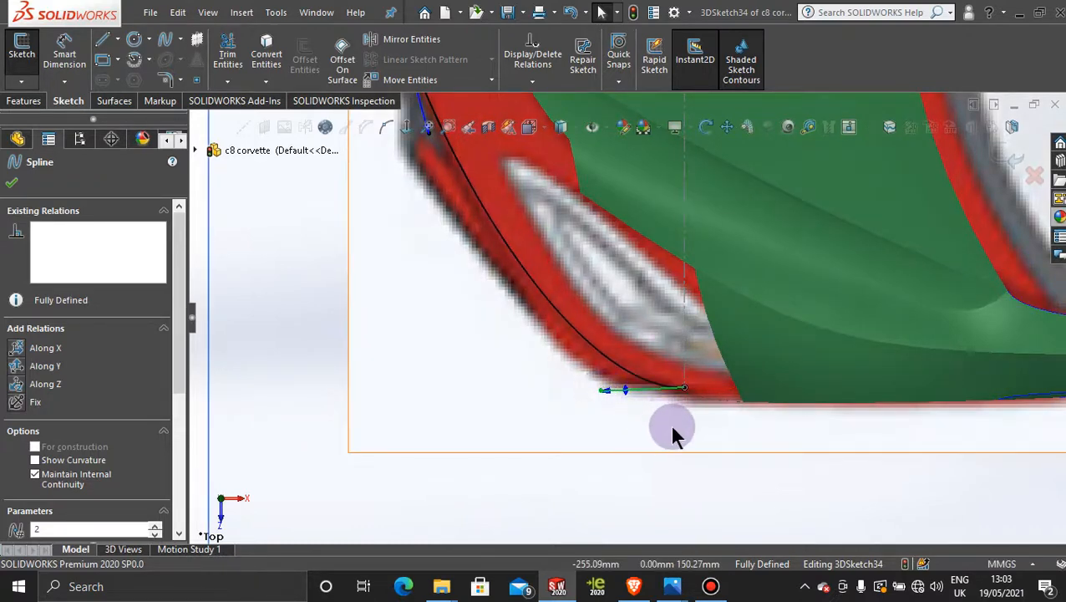
scroll(671, 428, up, 2)
scroll(674, 431, down, 5)
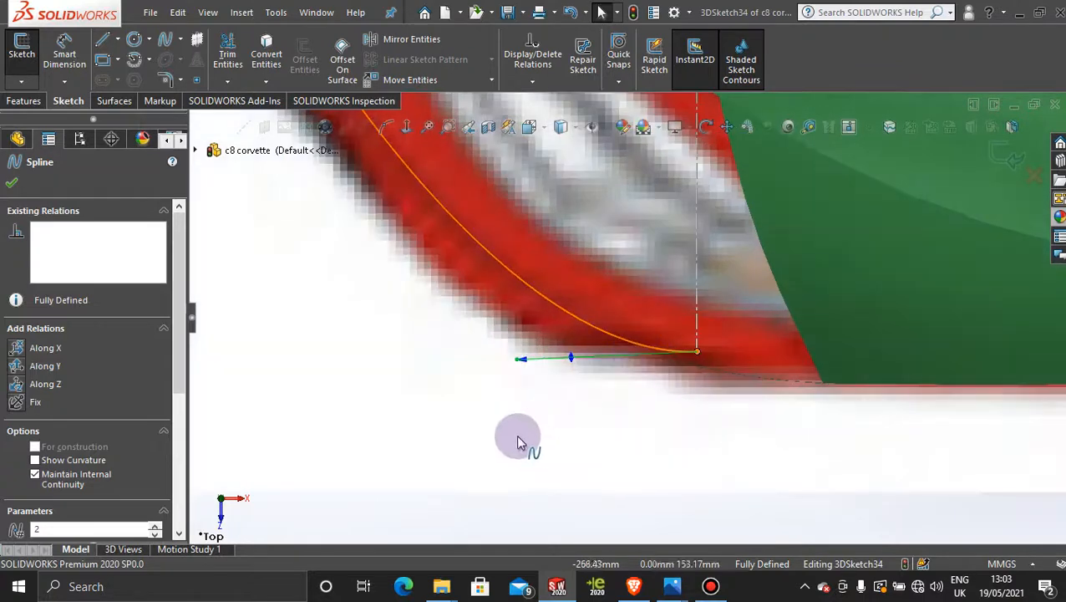
drag(518, 360, 518, 356)
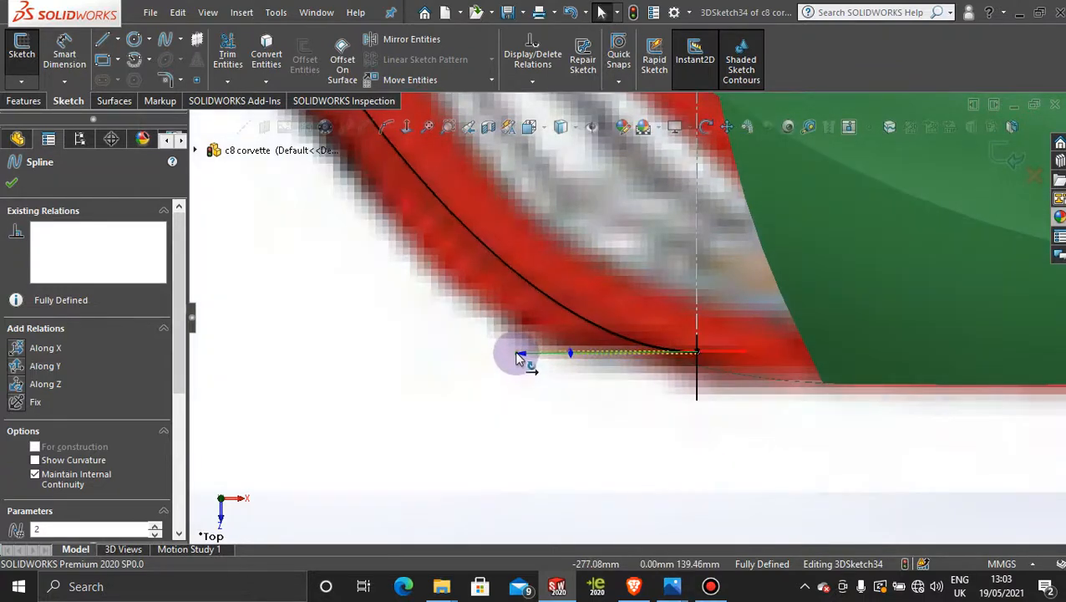
scroll(619, 393, up, 4)
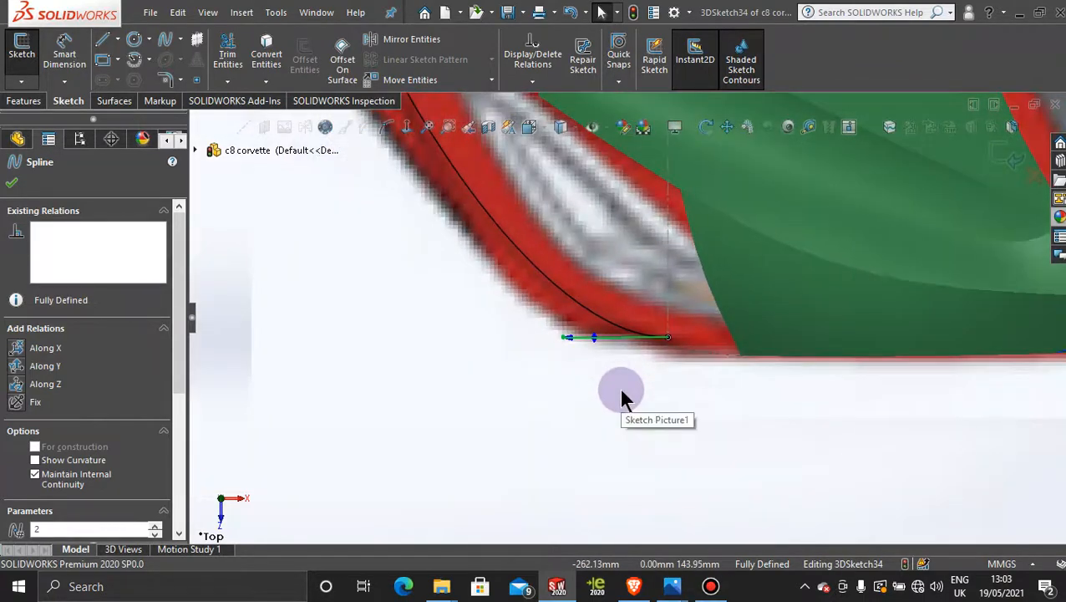
Step: Fine-tune the tangent handle at the spline's outer end so it tilts slightly forward along the bumper outline in the top-view picture
scroll(583, 299, down, 4)
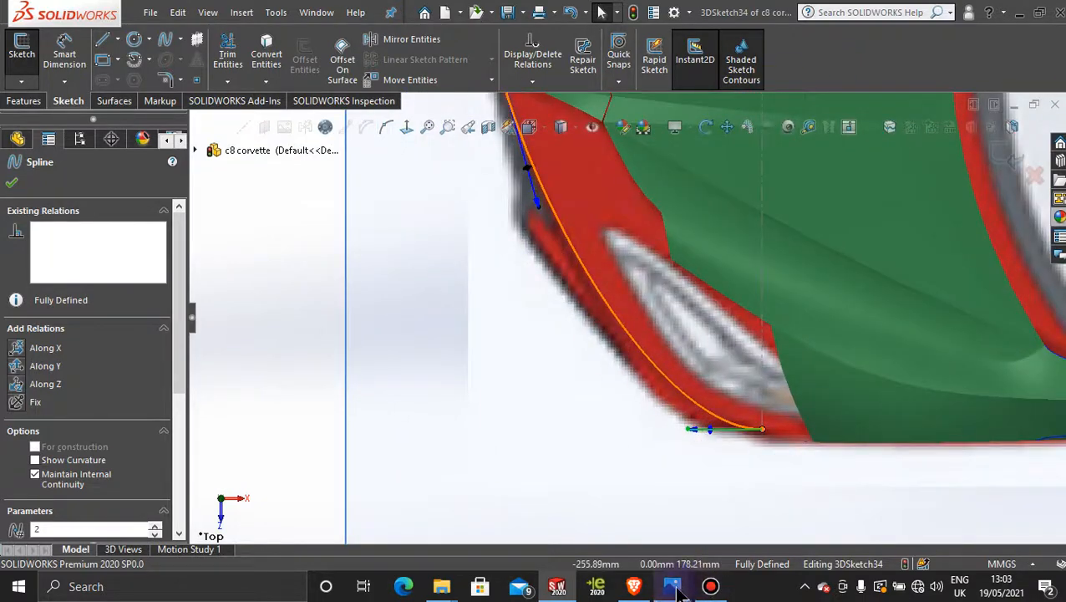
mouse_move(675, 590)
mouse_move(1034, 518)
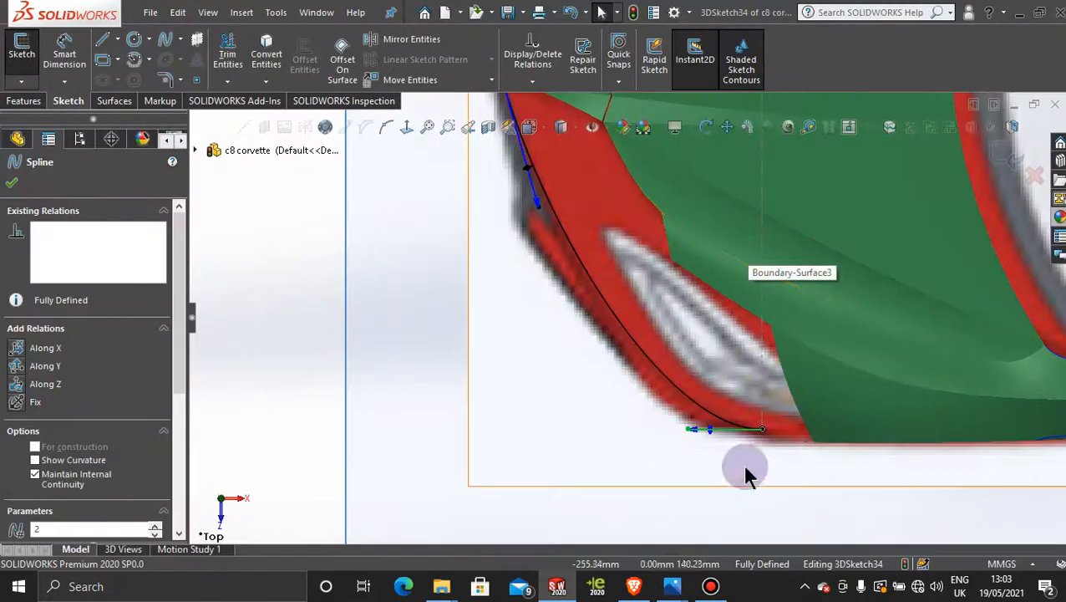
drag(686, 432, 685, 428)
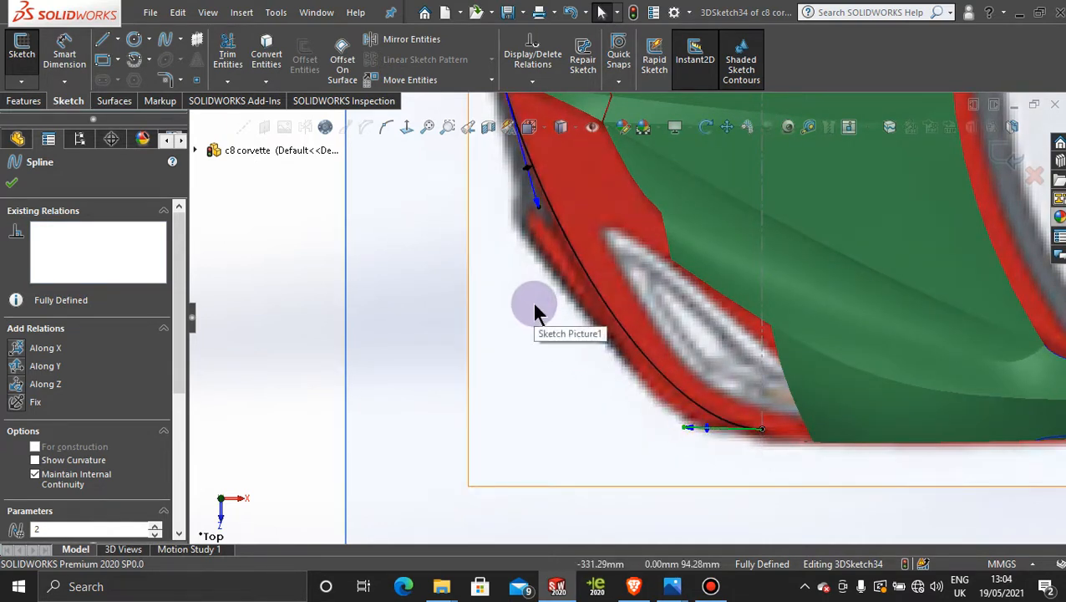
scroll(778, 460, down, 3)
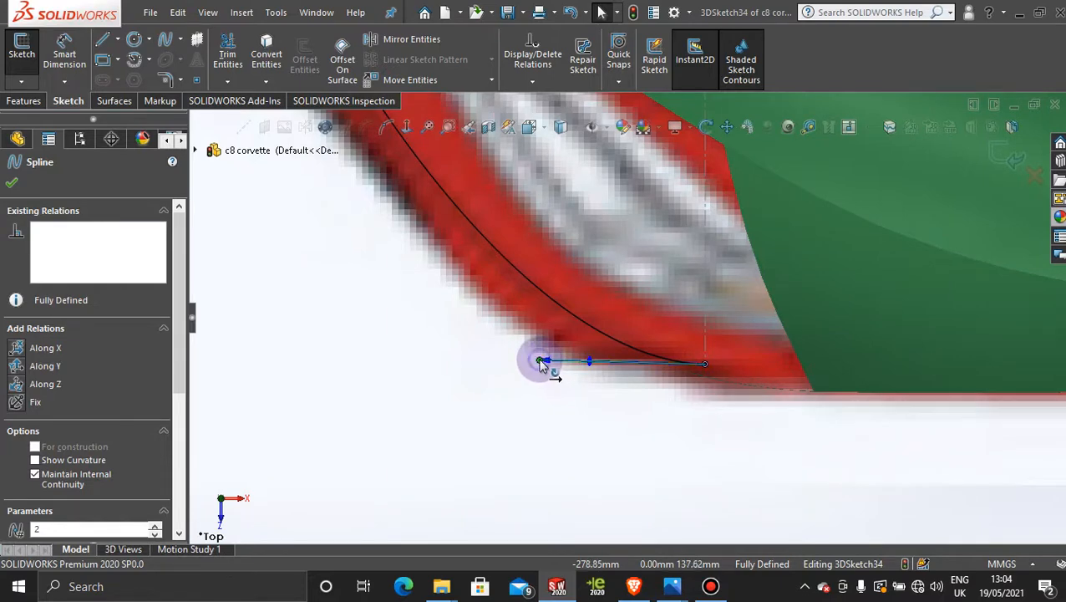
drag(540, 364, 548, 362)
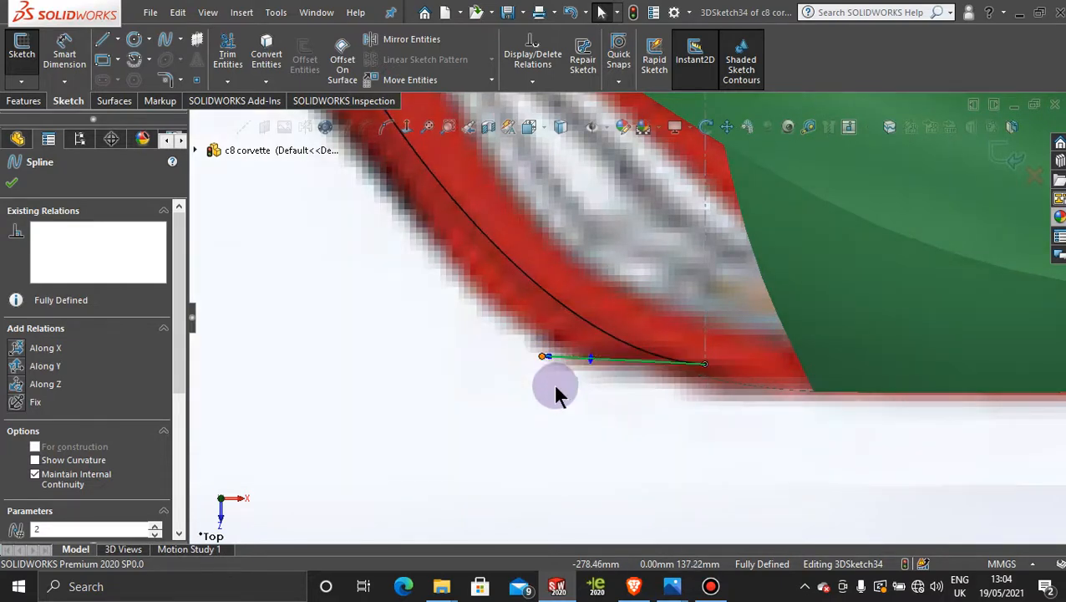
scroll(555, 387, up, 3)
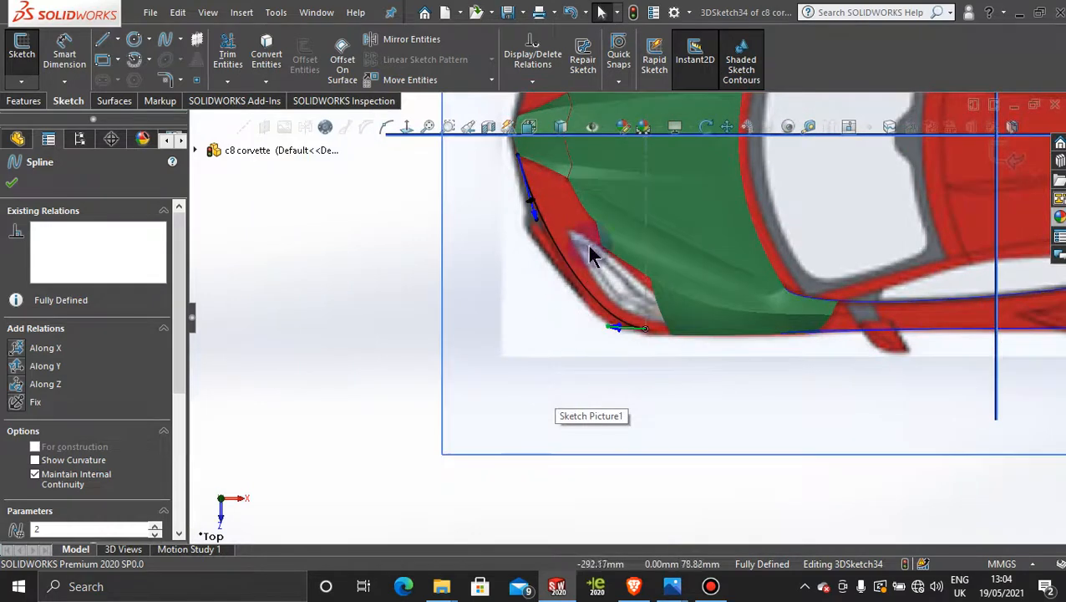
Step: Lengthen the tangent handle at the spline's front end slightly so the curve bows further outward in the top view
scroll(584, 261, down, 3)
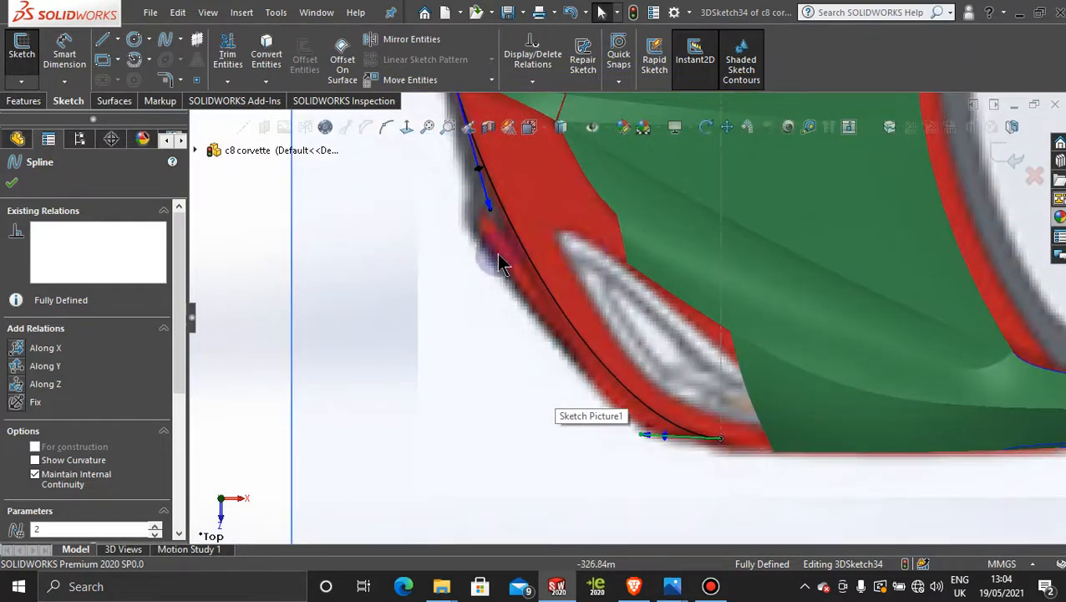
click(494, 217)
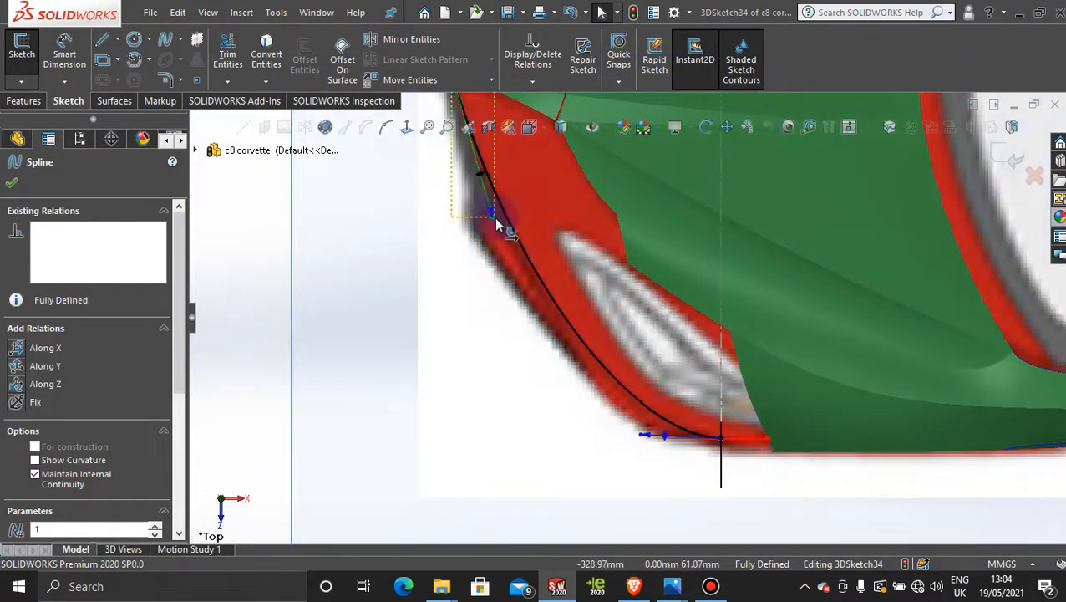
scroll(510, 259, up, 1)
scroll(566, 413, up, 3)
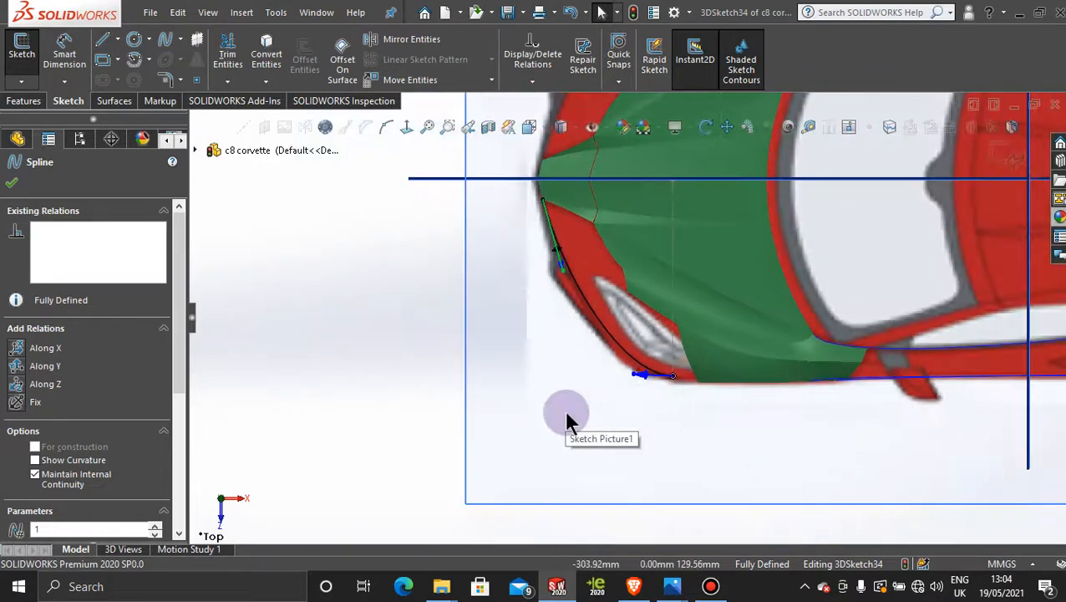
scroll(661, 326, down, 2)
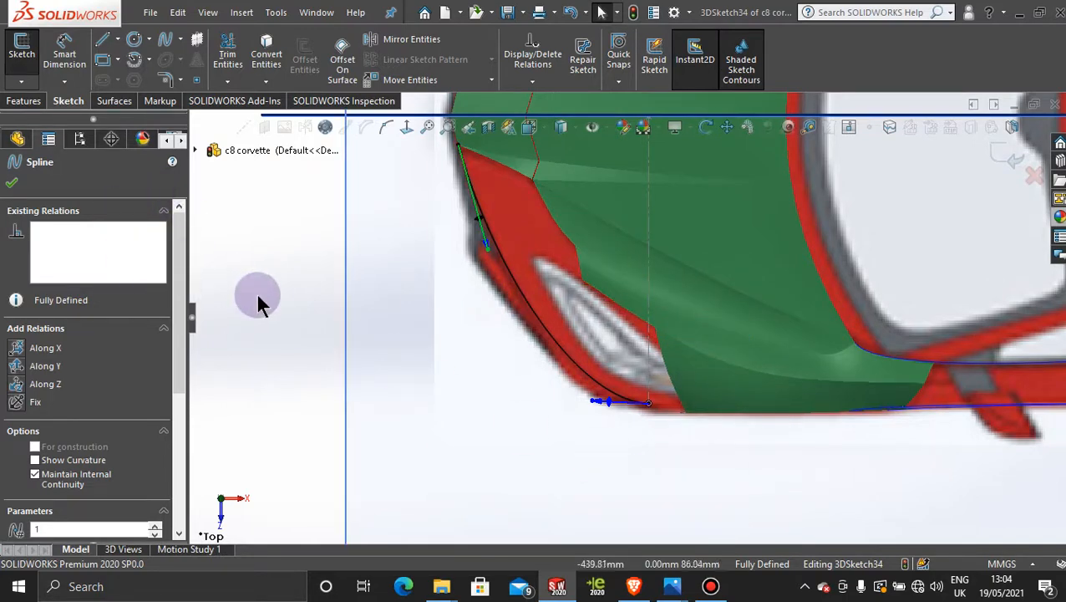
Step: View the model normal to the Front Plane and extend the spline's front-end tangent handle against the side-view car picture
middle_drag(368, 329, 385, 177)
scroll(521, 366, up, 4)
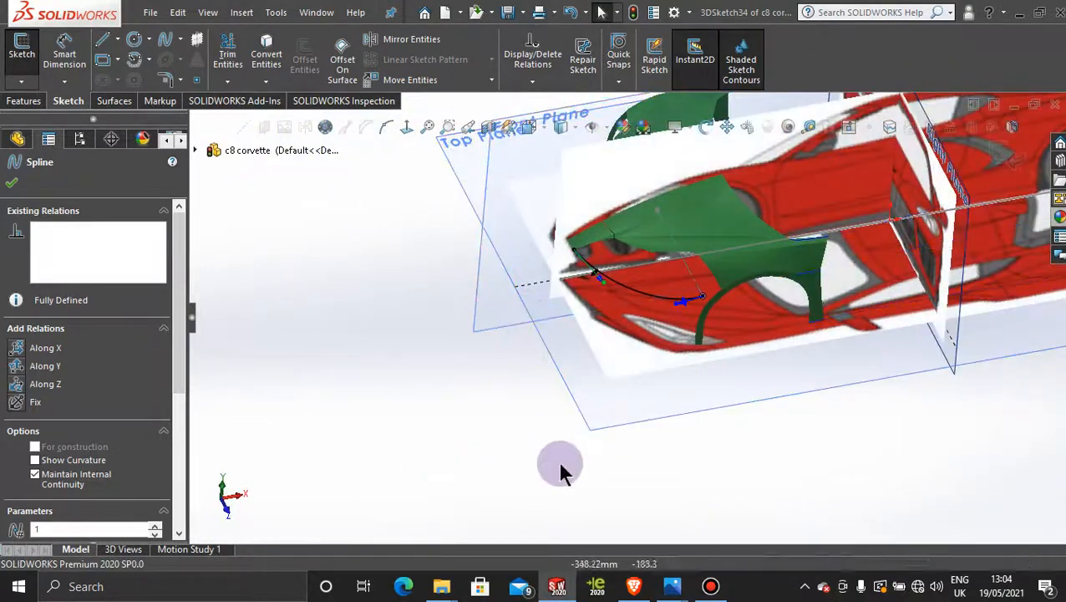
middle_drag(560, 471, 503, 387)
scroll(503, 388, up, 3)
click(641, 192)
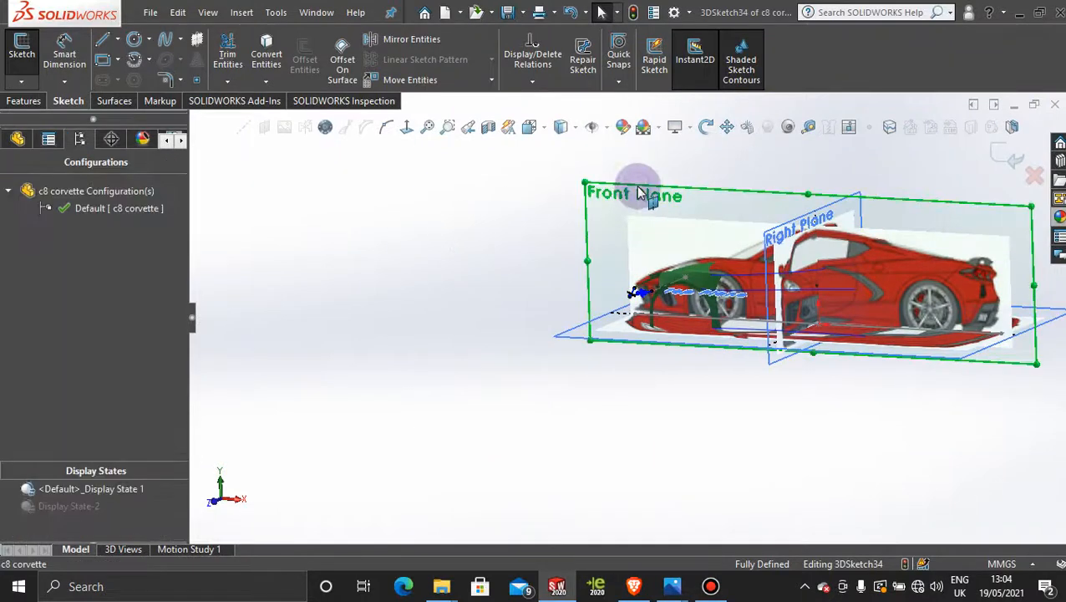
click(406, 131)
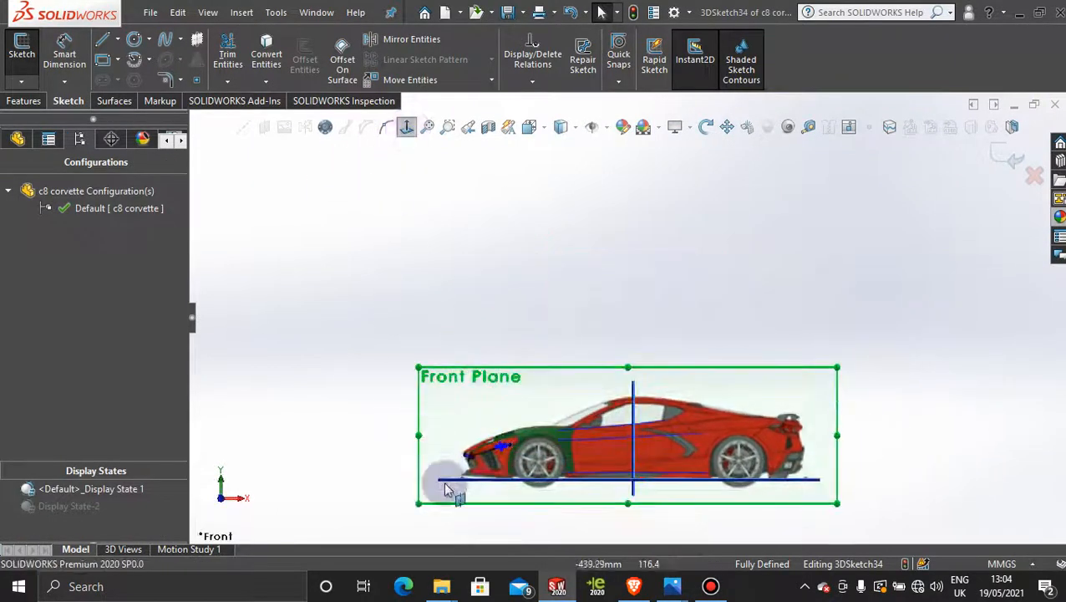
scroll(650, 468, down, 3)
scroll(571, 413, down, 5)
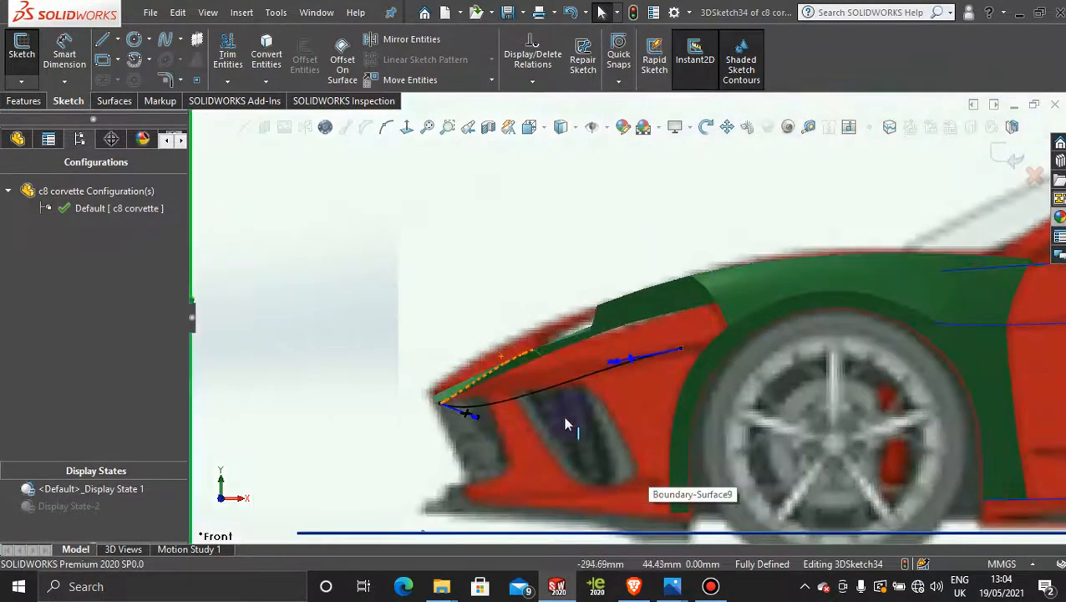
click(473, 395)
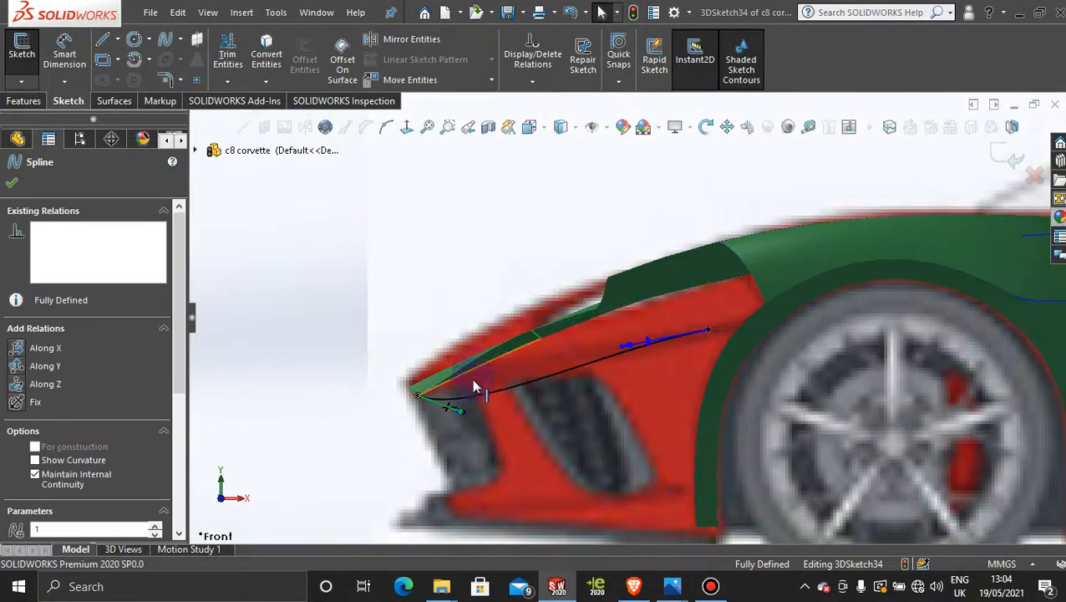
mouse_move(465, 414)
mouse_down()
mouse_move(472, 400)
mouse_move(464, 412)
mouse_move(487, 409)
mouse_move(469, 417)
mouse_move(476, 423)
mouse_move(417, 394)
mouse_move(488, 428)
mouse_move(433, 405)
mouse_move(475, 423)
mouse_up()
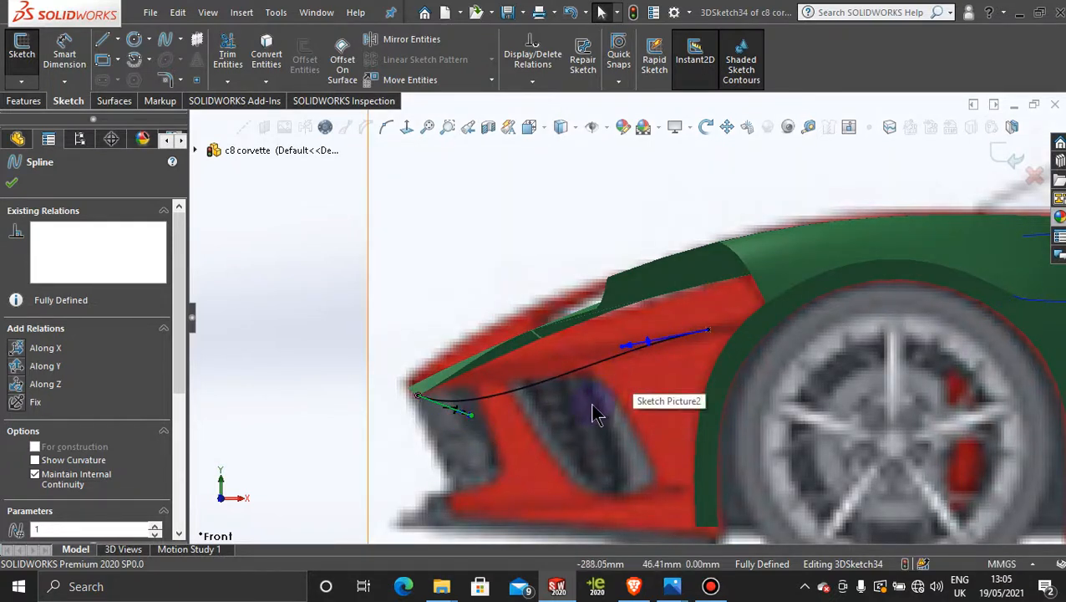
Step: Delete the tangent relation between the spline and the hood's front edge
click(420, 399)
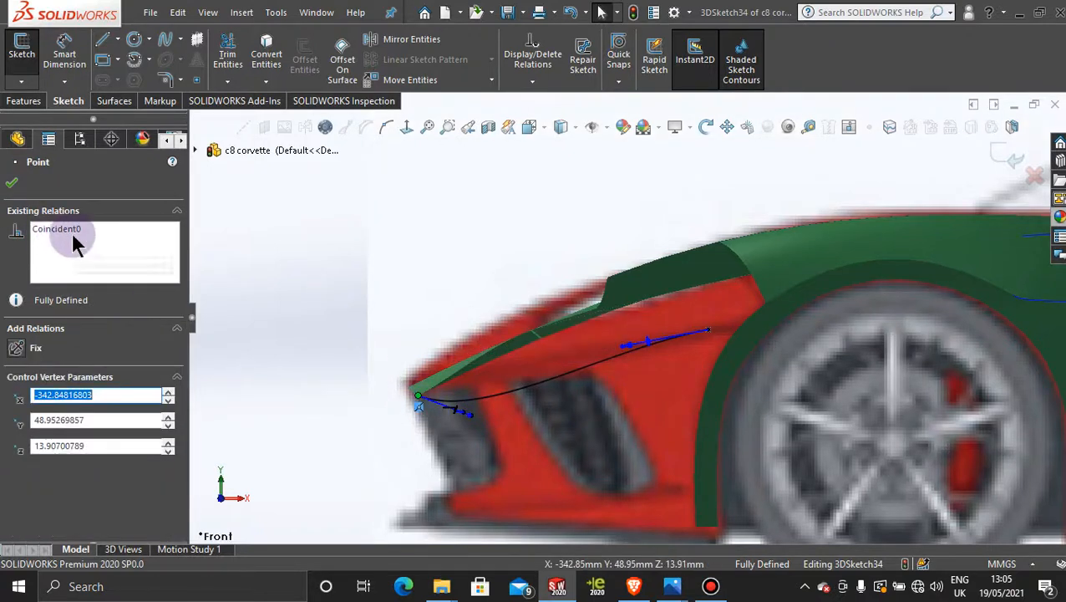
click(507, 398)
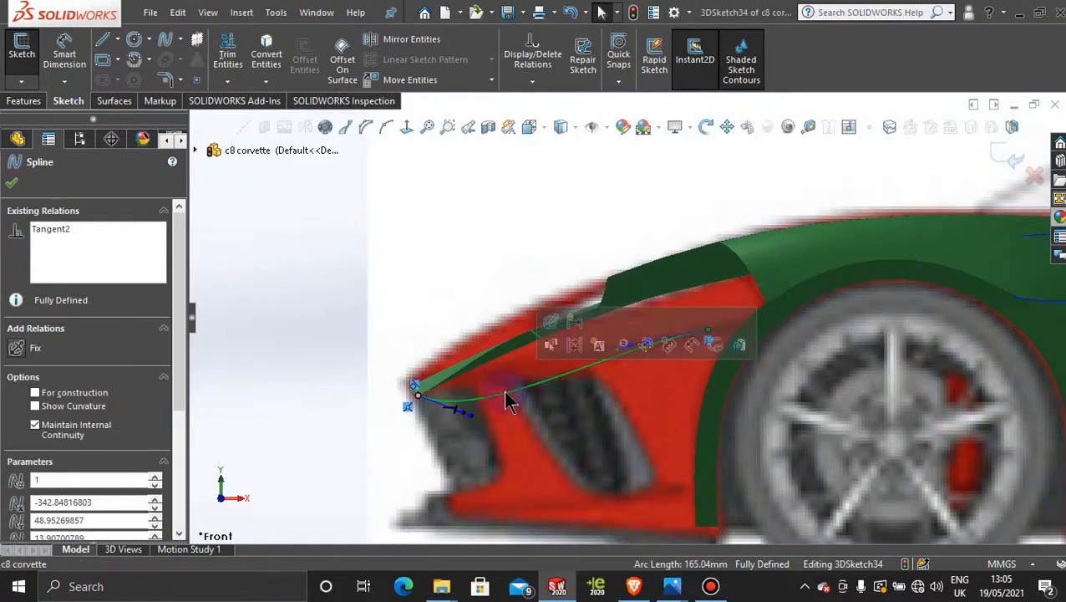
click(113, 258)
right_click(97, 229)
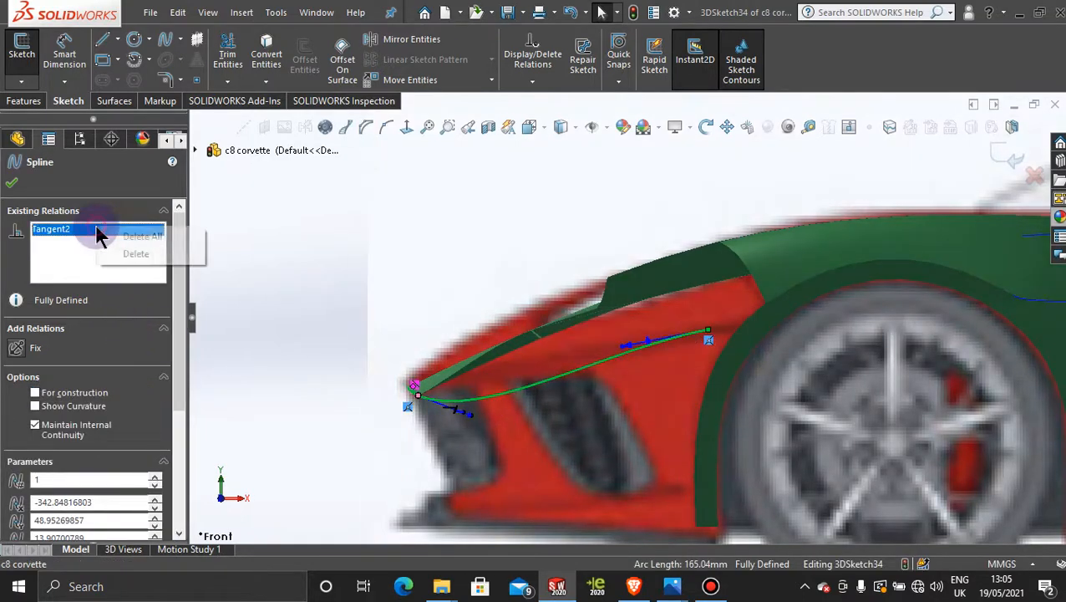
click(136, 254)
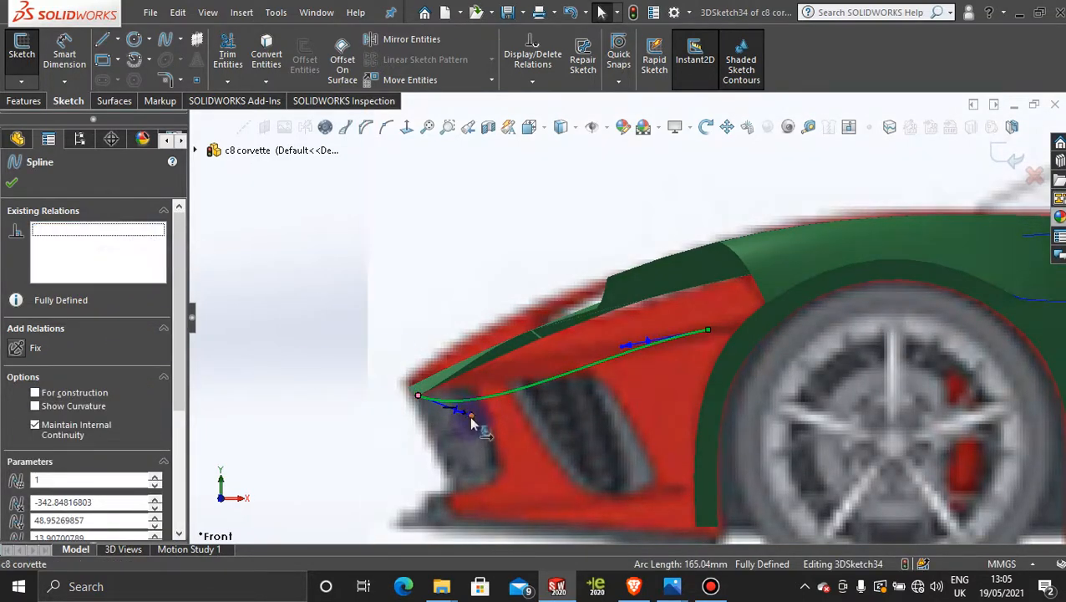
Step: Raise the spline's front-end handle and adjust its rear-end handle so the curve runs almost straight above the air intake in the side view
scroll(473, 423, down, 5)
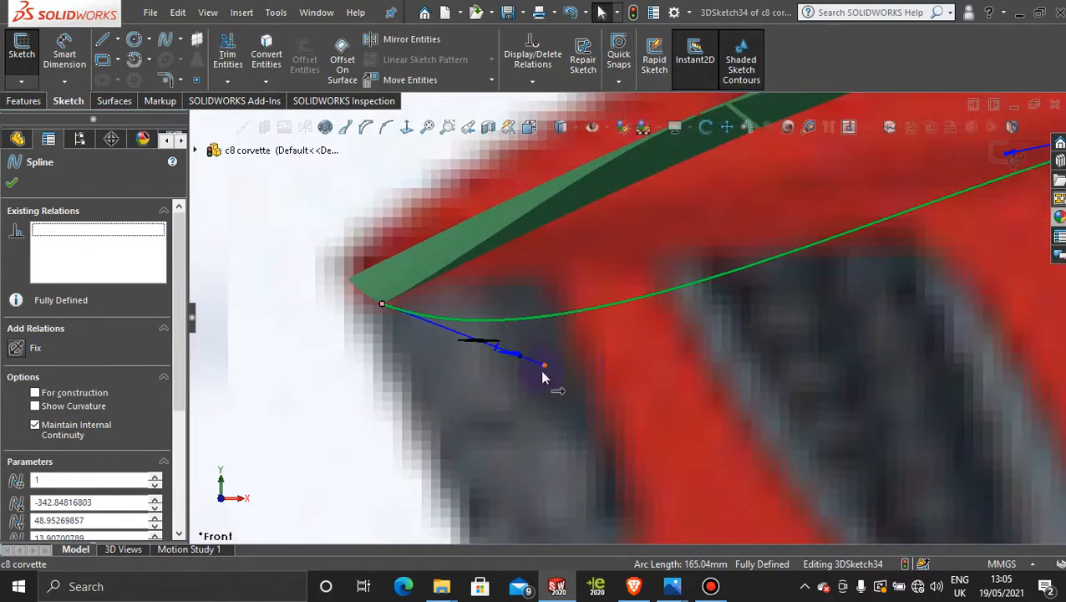
drag(544, 370, 528, 274)
scroll(564, 376, up, 5)
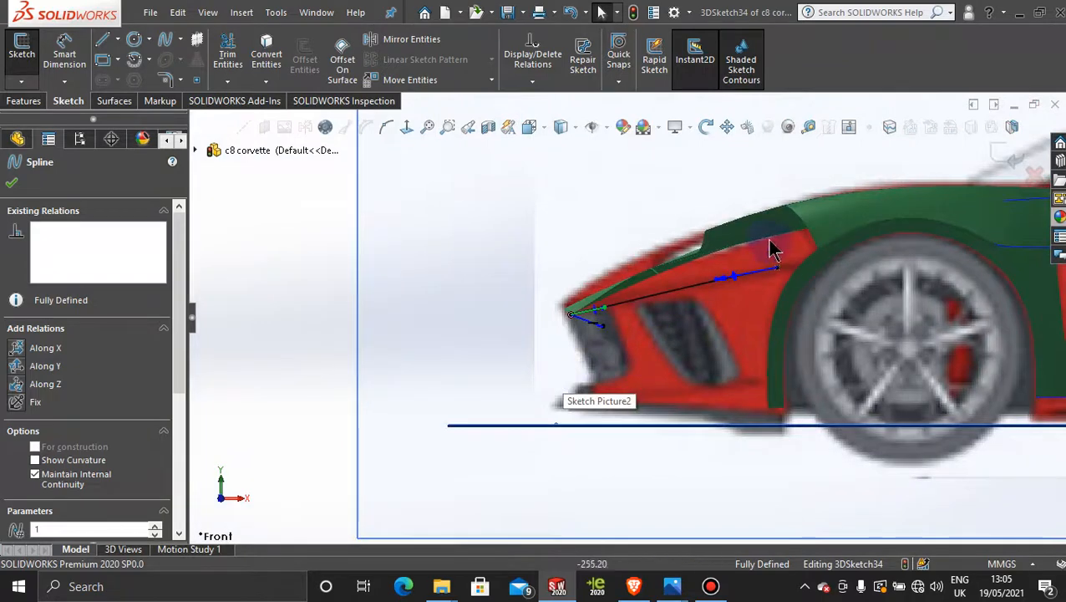
scroll(770, 294, down, 3)
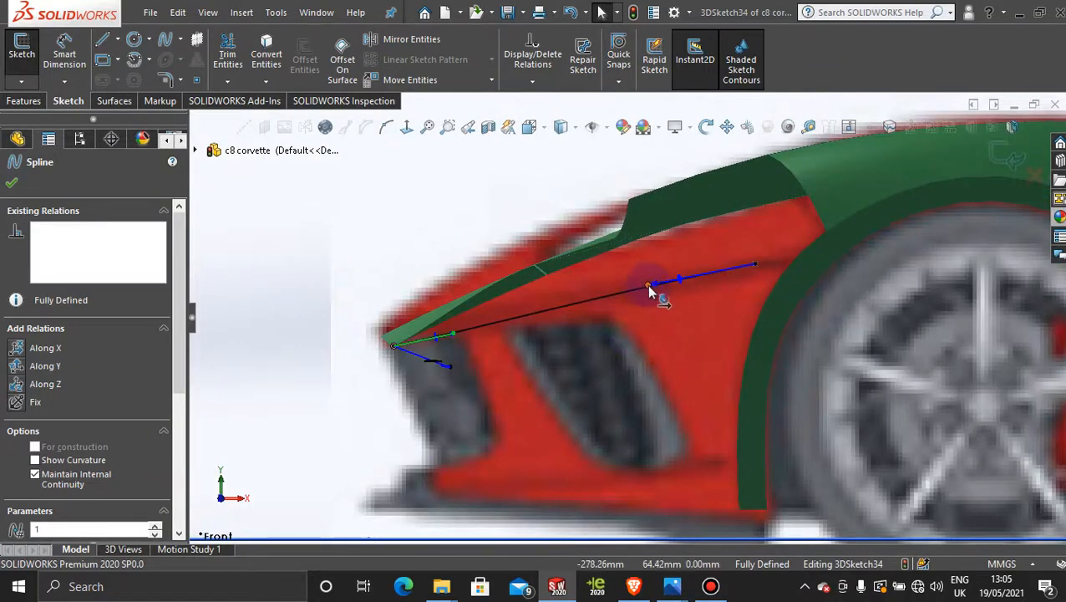
click(457, 343)
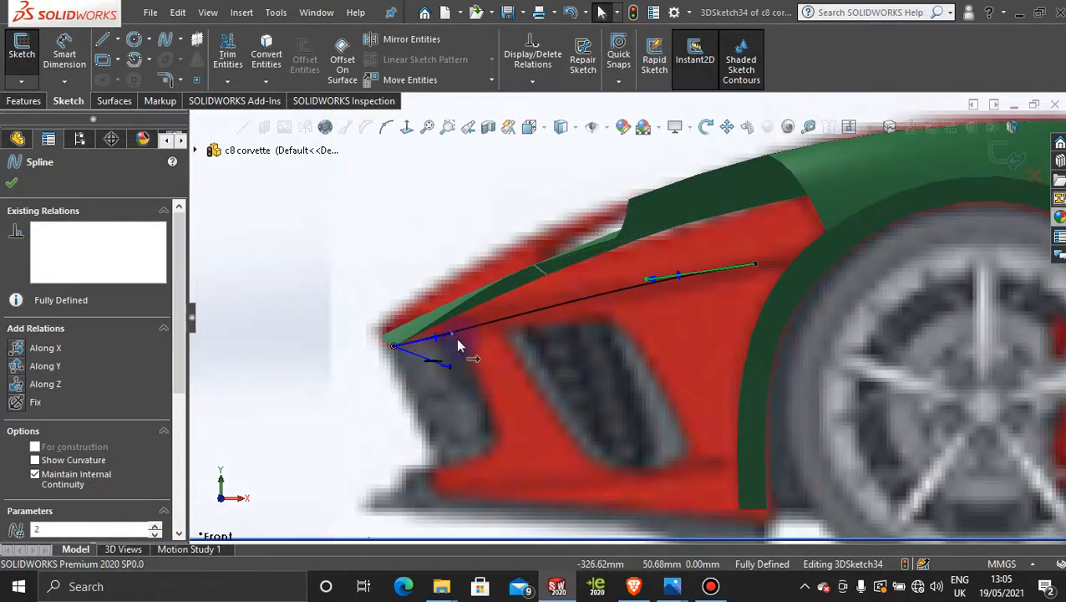
drag(453, 331, 468, 337)
scroll(567, 393, up, 3)
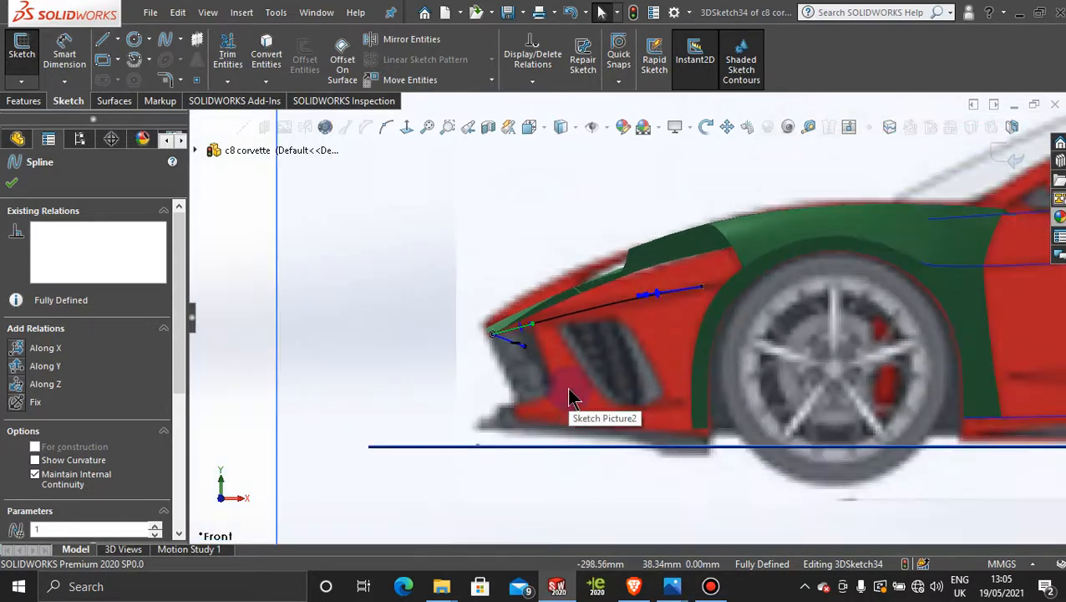
scroll(568, 397, up, 4)
scroll(660, 284, down, 5)
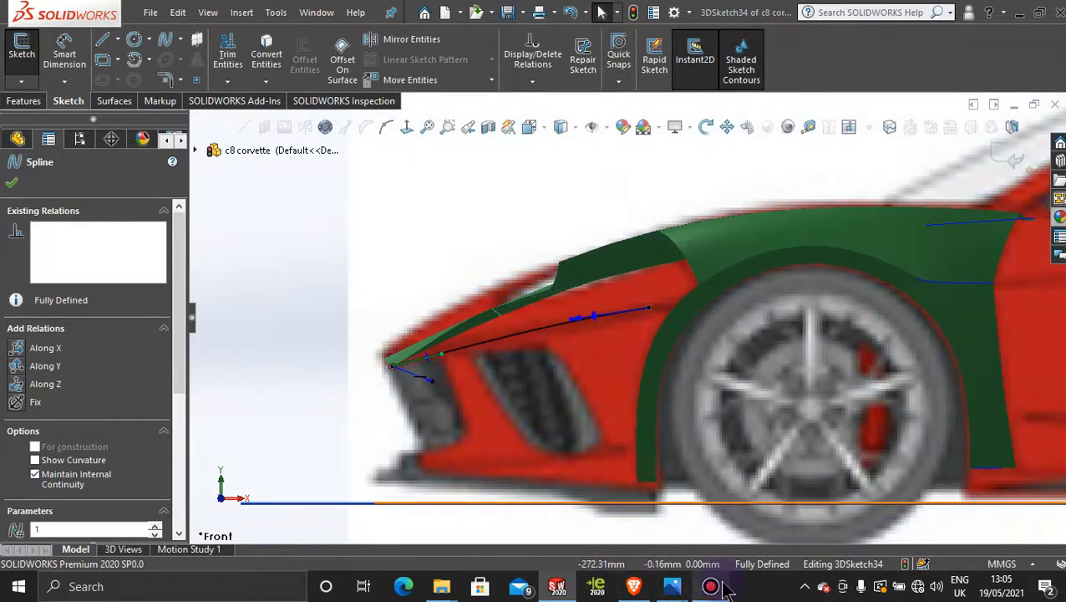
Step: Examine the car's side profile in the photo Chevrolet-Corvette-Stingray-C8-29.jpg, zoomed out to the whole car, and close it
mouse_move(677, 589)
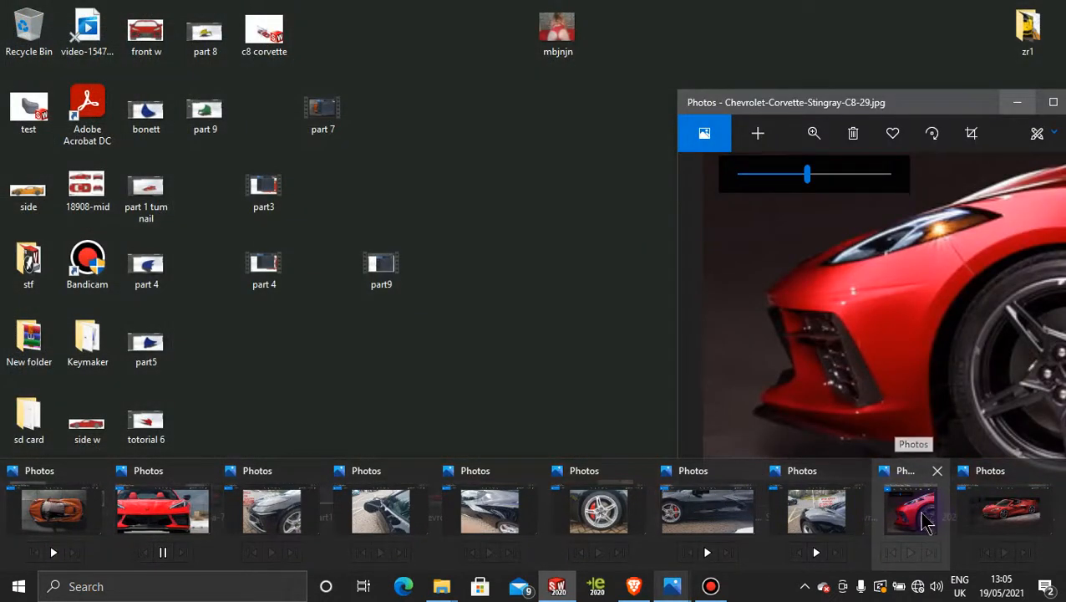
click(923, 520)
drag(930, 113, 601, 107)
double_click(721, 107)
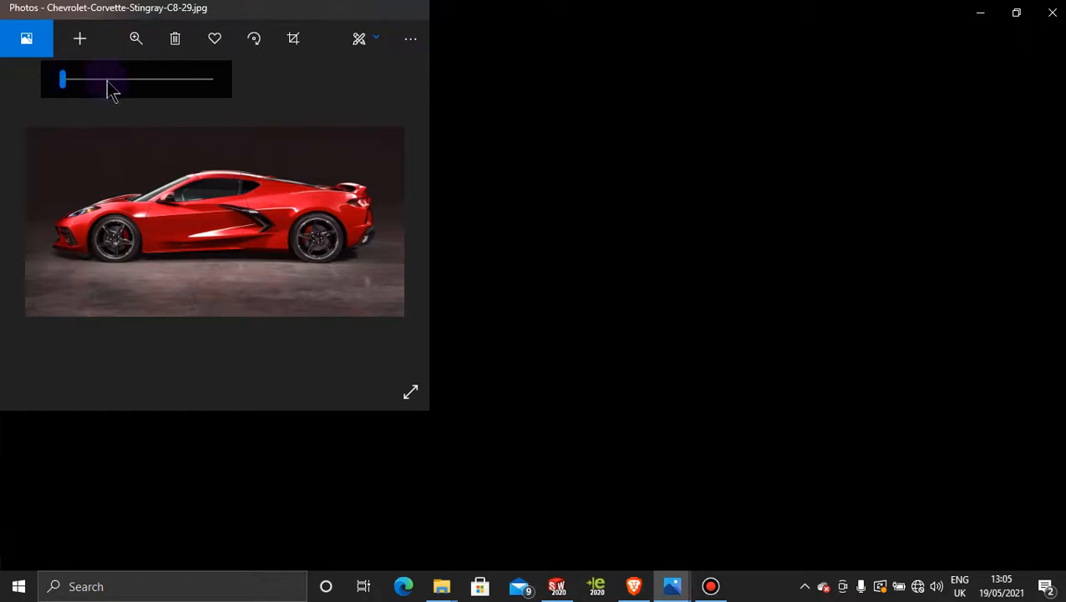
click(1048, 19)
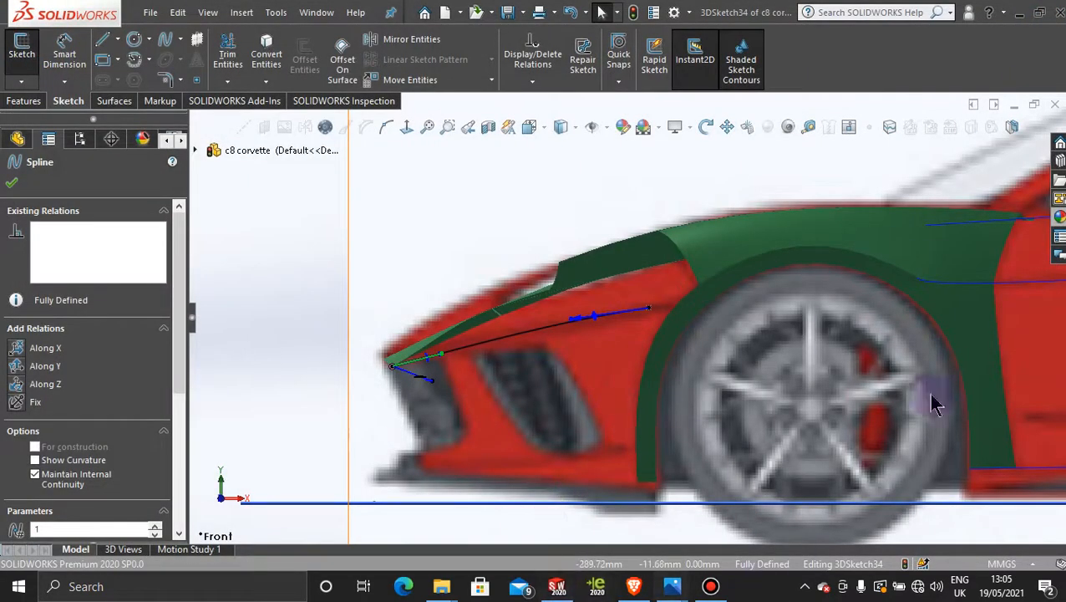
Step: Examine the front bumper and headlight area in the C8 Generation side photo on the desktop, and return to SOLIDWORKS
click(1016, 17)
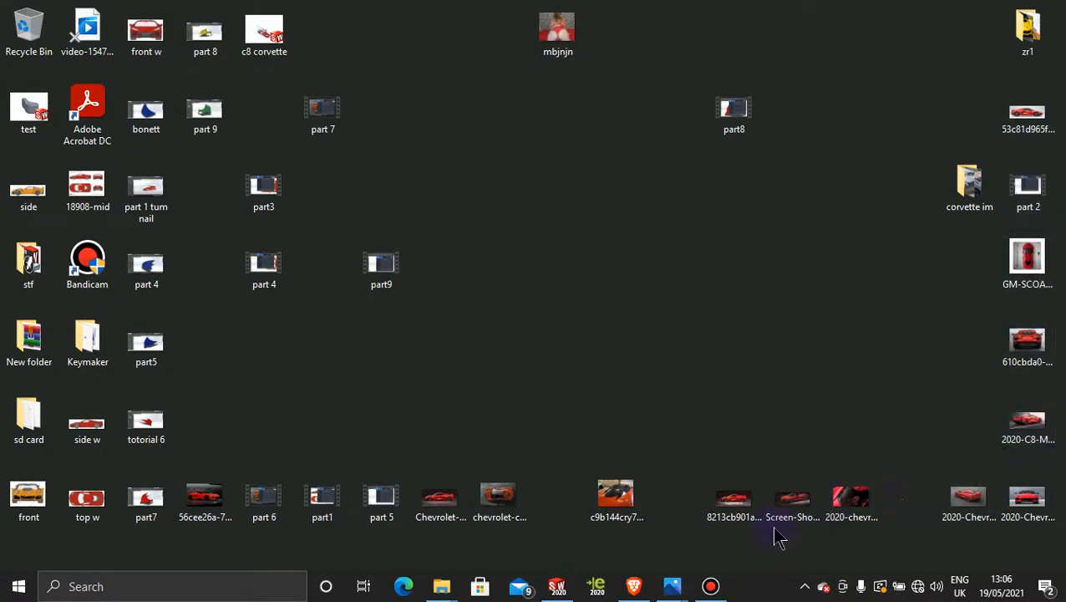
double_click(737, 506)
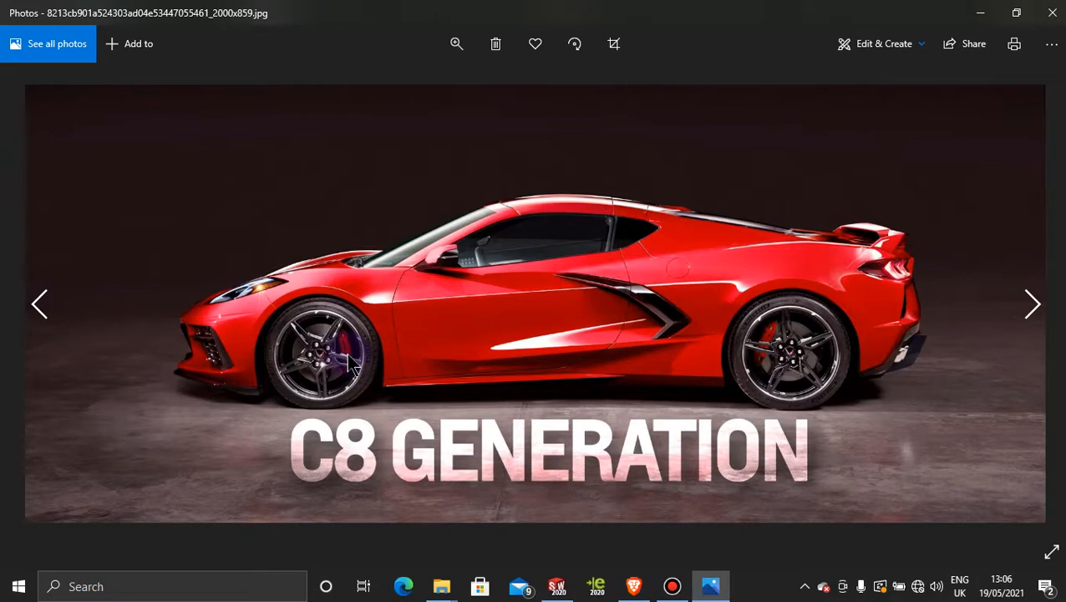
click(457, 45)
drag(387, 85, 427, 87)
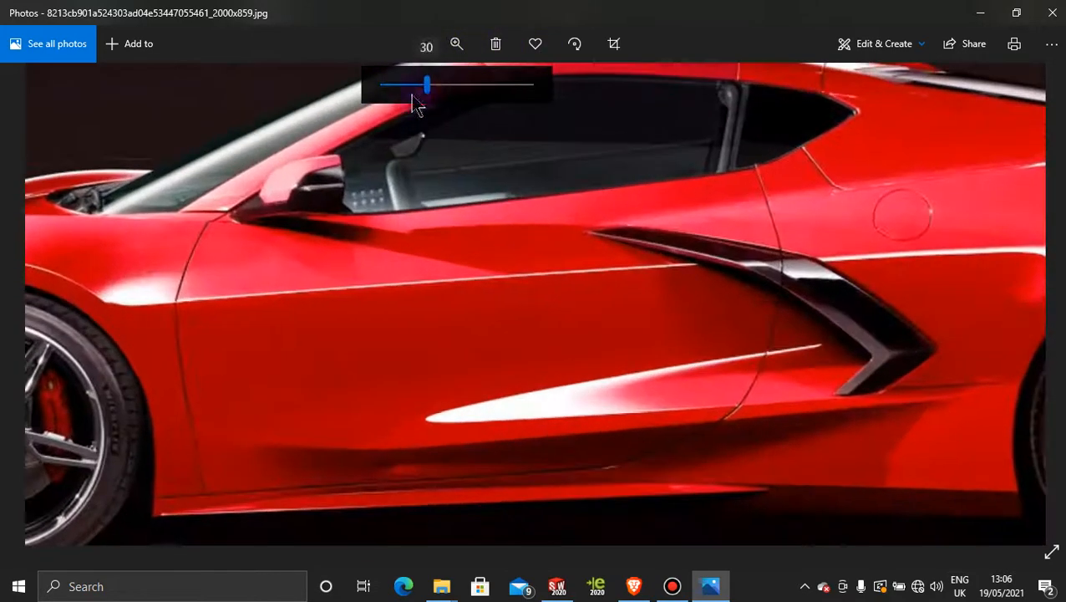
drag(447, 342, 1005, 292)
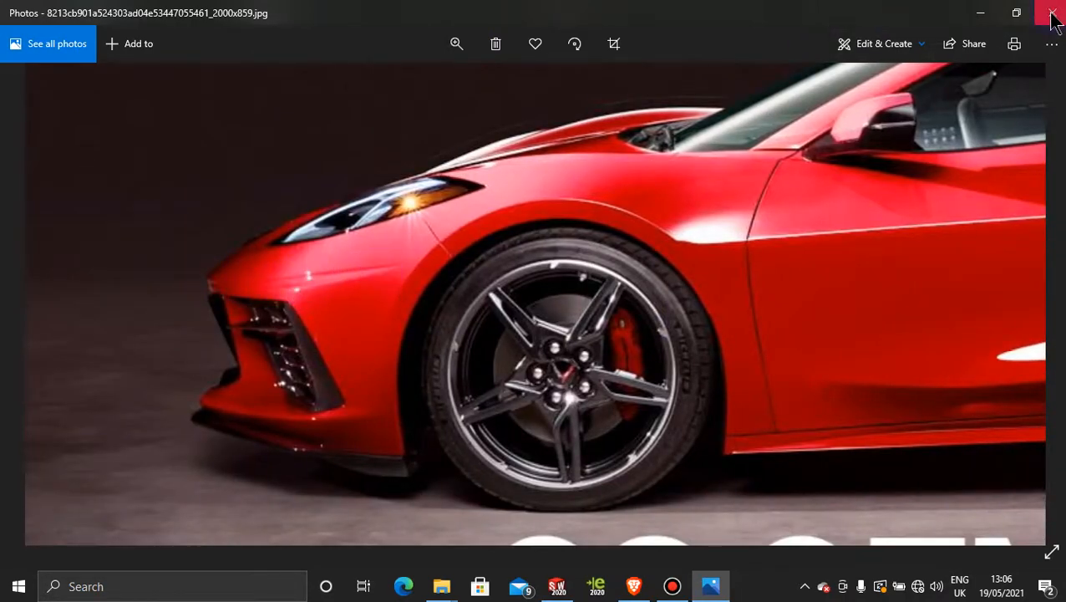
click(985, 12)
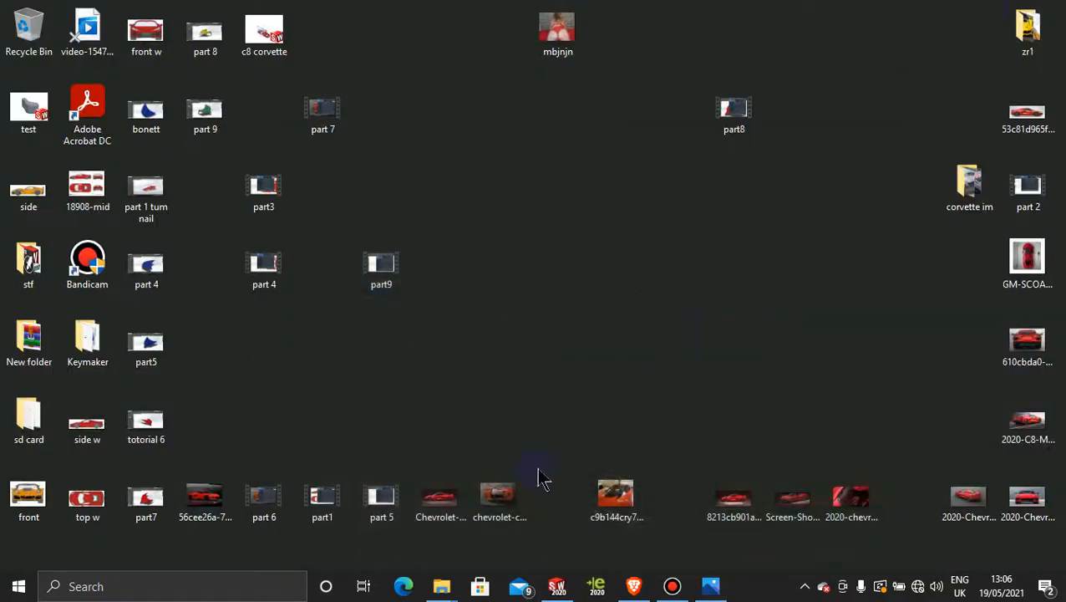
click(557, 586)
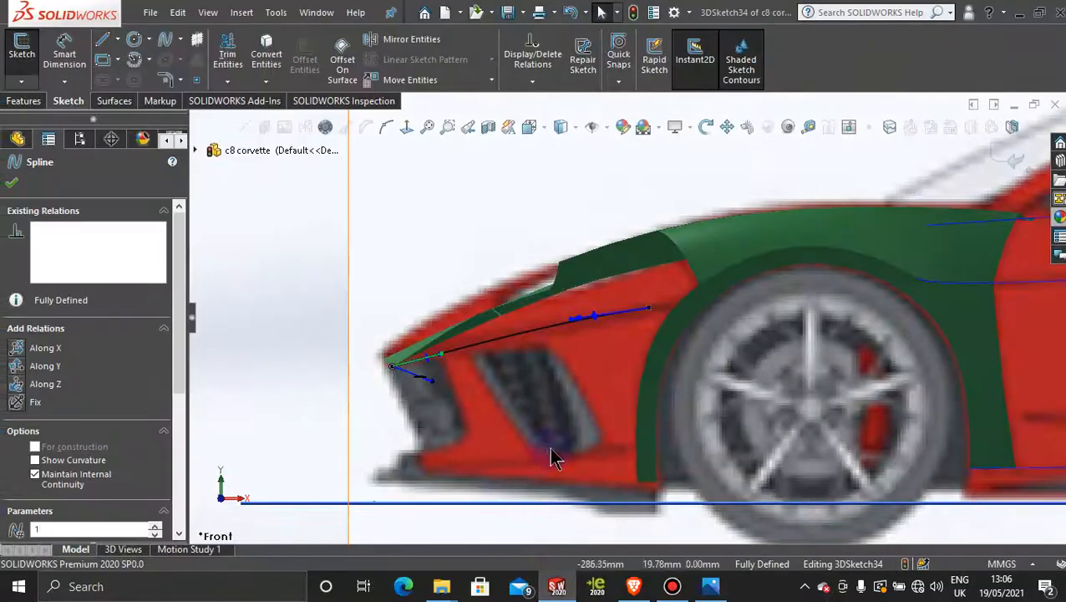
Step: Examine the body line between the headlight and the front air intake in the zoomed-in C8 Generation photo, and return to the model
scroll(551, 349, down, 3)
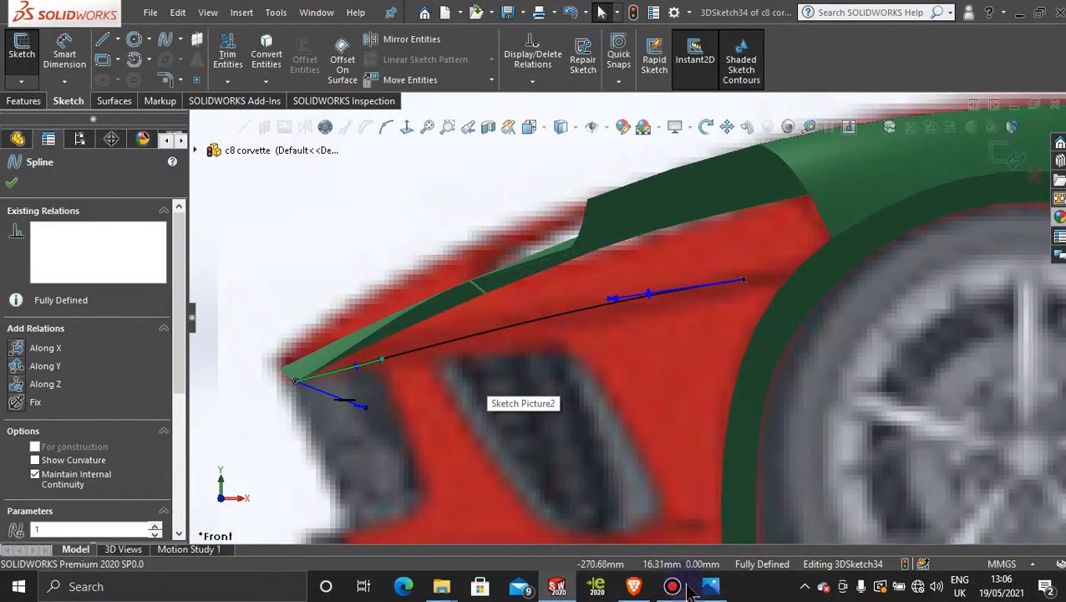
mouse_move(711, 589)
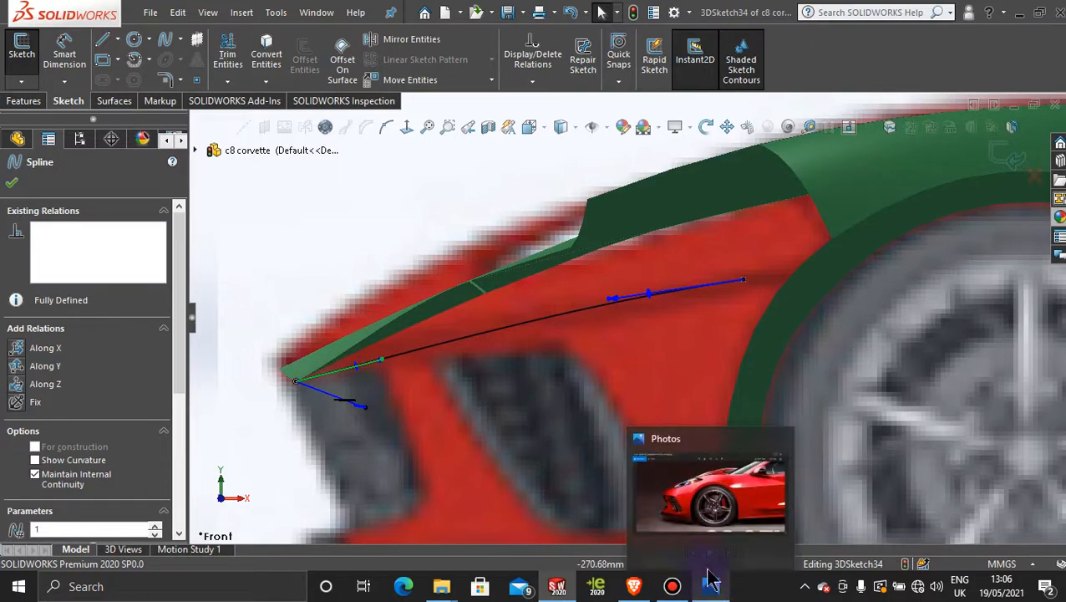
click(731, 484)
click(456, 44)
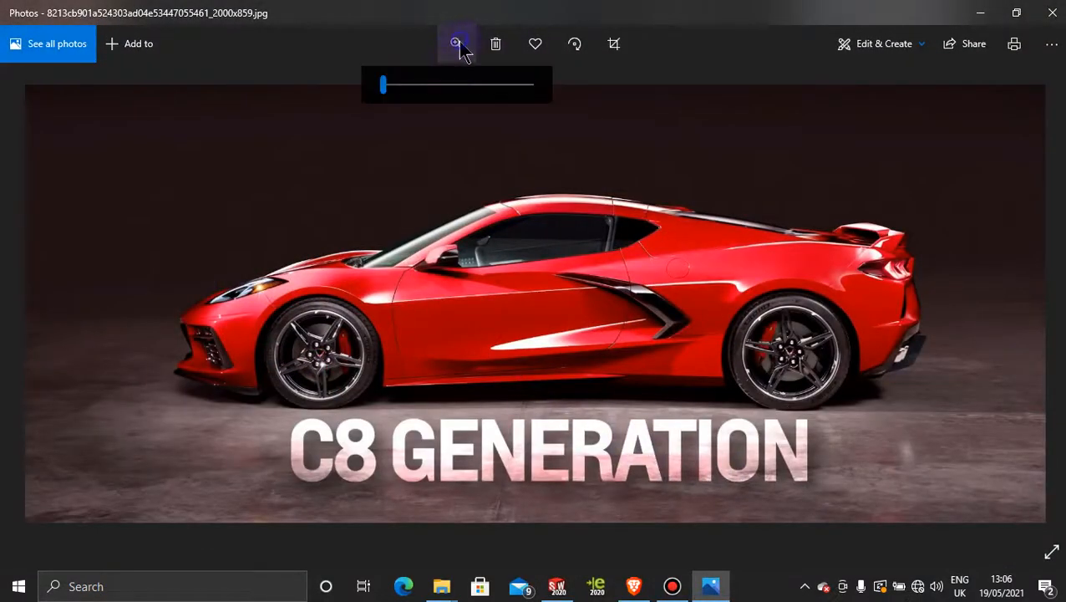
click(415, 84)
drag(392, 140, 662, 214)
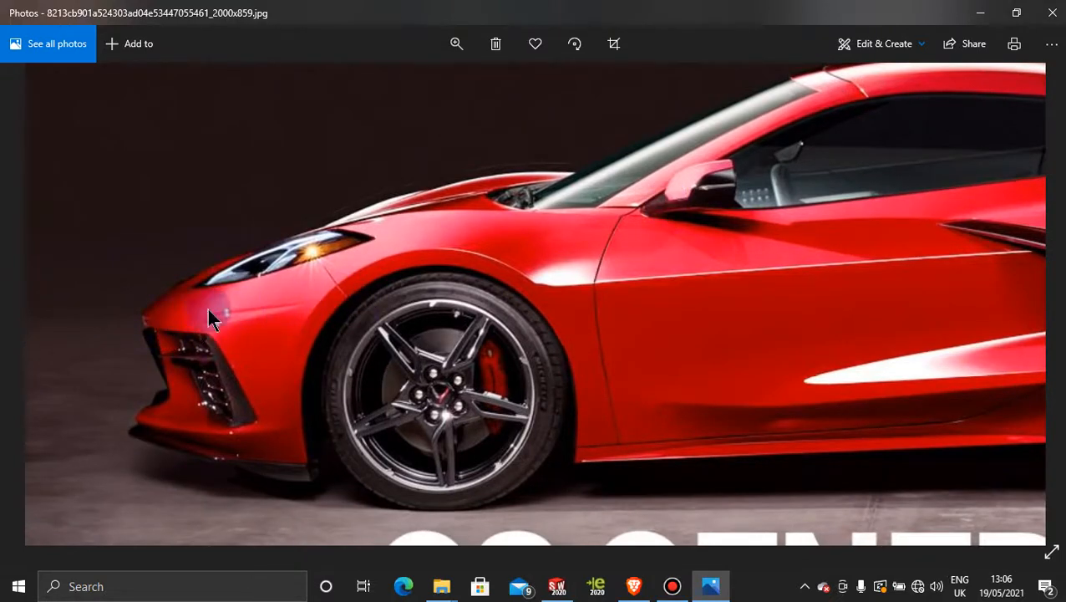
click(979, 13)
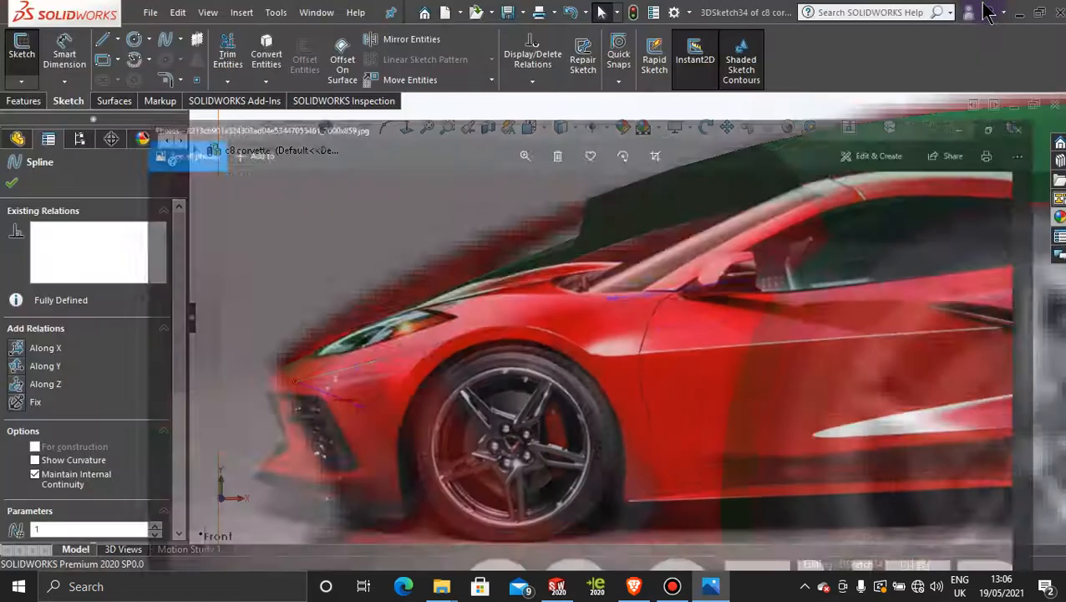
Step: Nudge the spline's rear-end handle in the side view, and raise its front-end handle slightly above the air intake, viewed square to the Right Plane
click(612, 301)
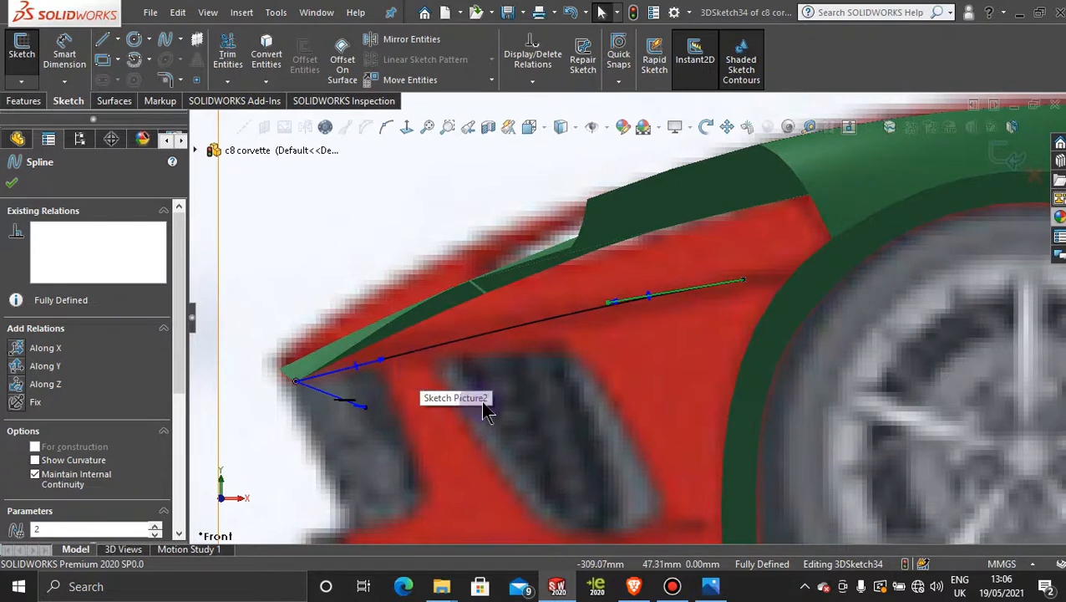
scroll(622, 352, up, 3)
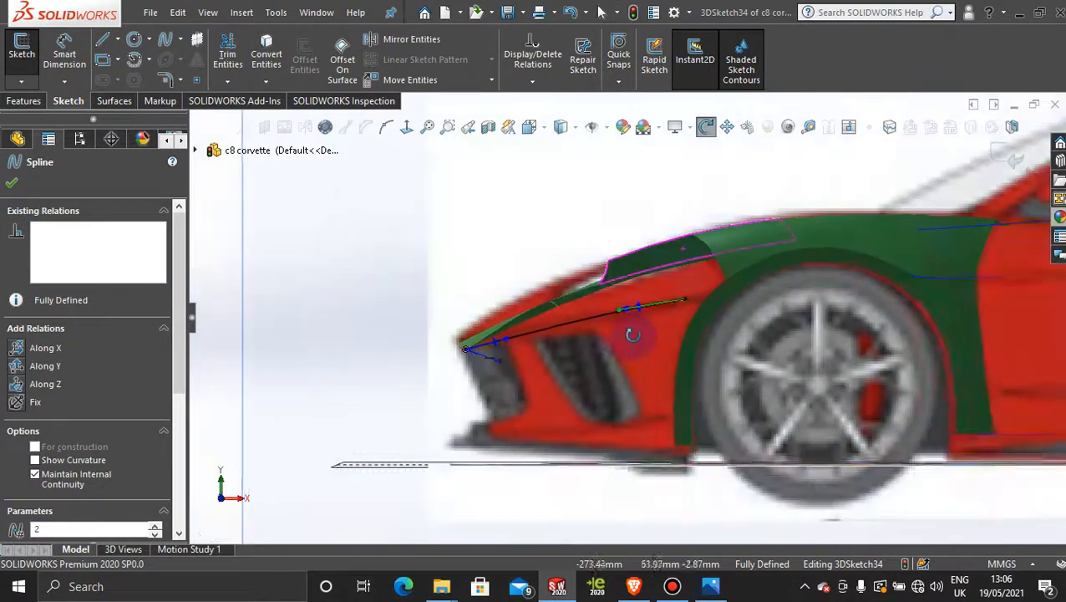
middle_drag(628, 338, 731, 352)
scroll(737, 388, up, 5)
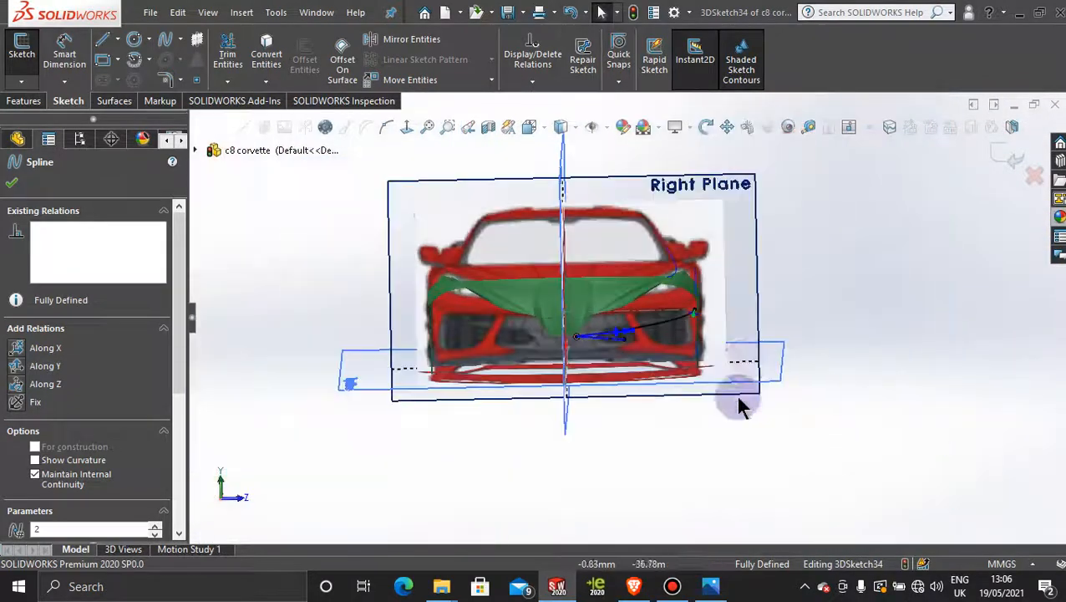
click(757, 234)
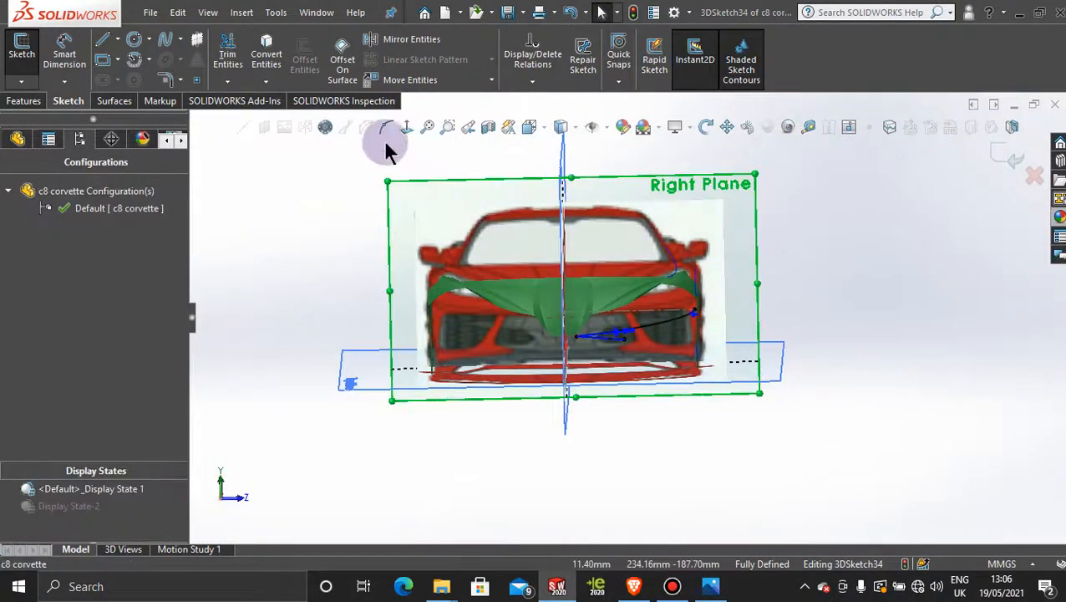
click(406, 127)
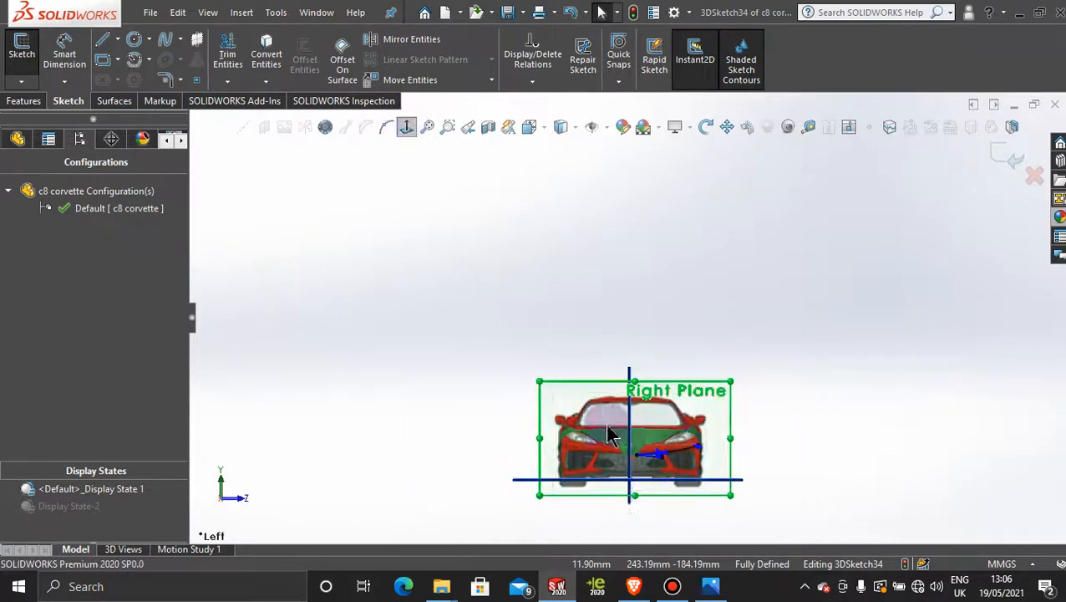
scroll(661, 428, up, 5)
scroll(658, 421, up, 3)
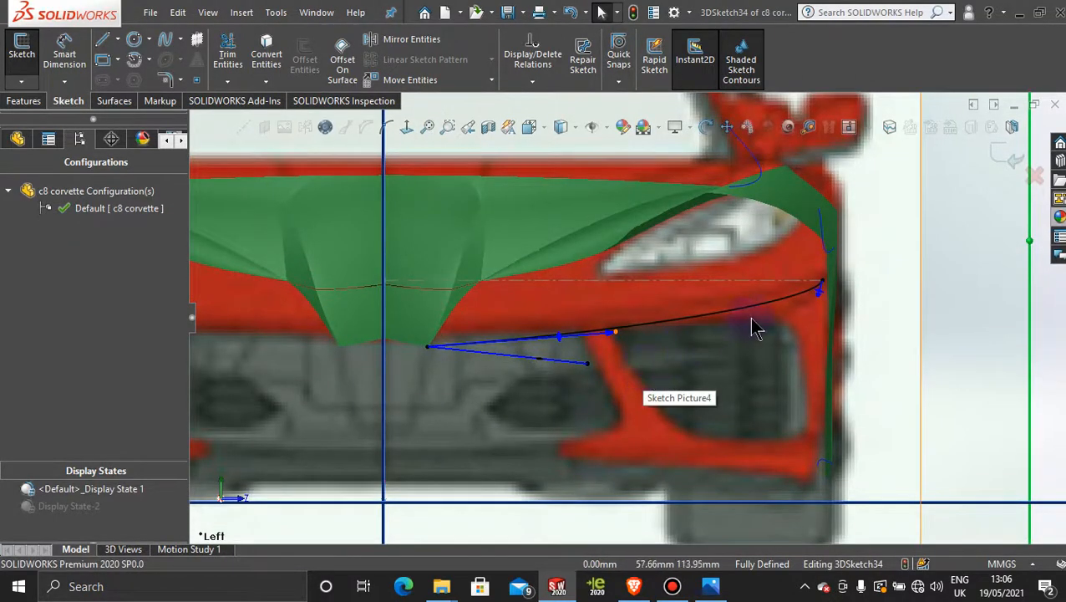
scroll(804, 326, up, 2)
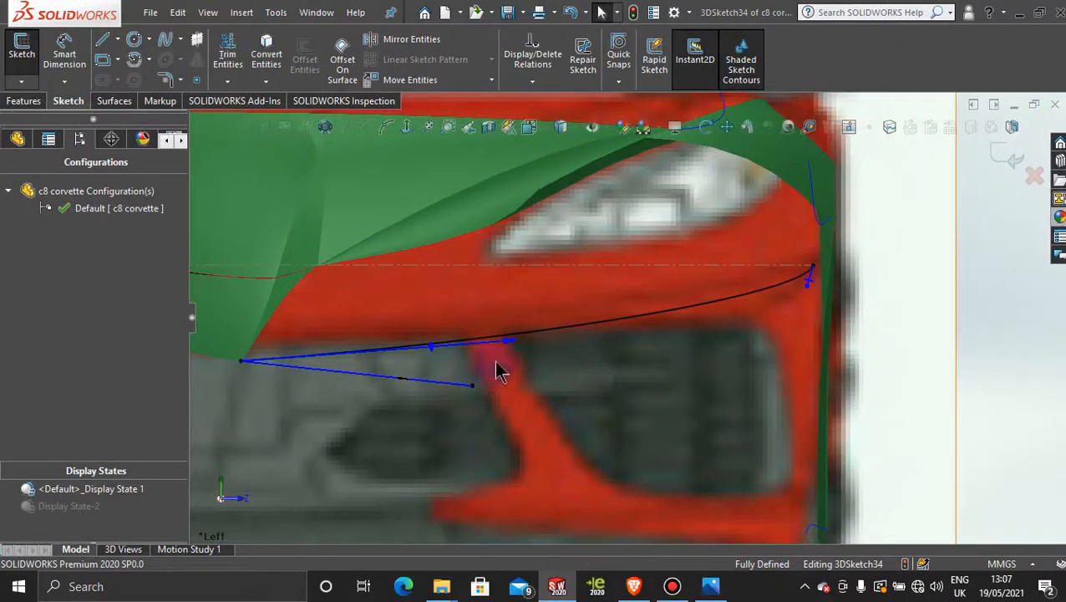
mouse_move(517, 351)
mouse_down()
mouse_move(502, 326)
mouse_move(514, 345)
mouse_move(506, 338)
mouse_up()
scroll(573, 374, down, 6)
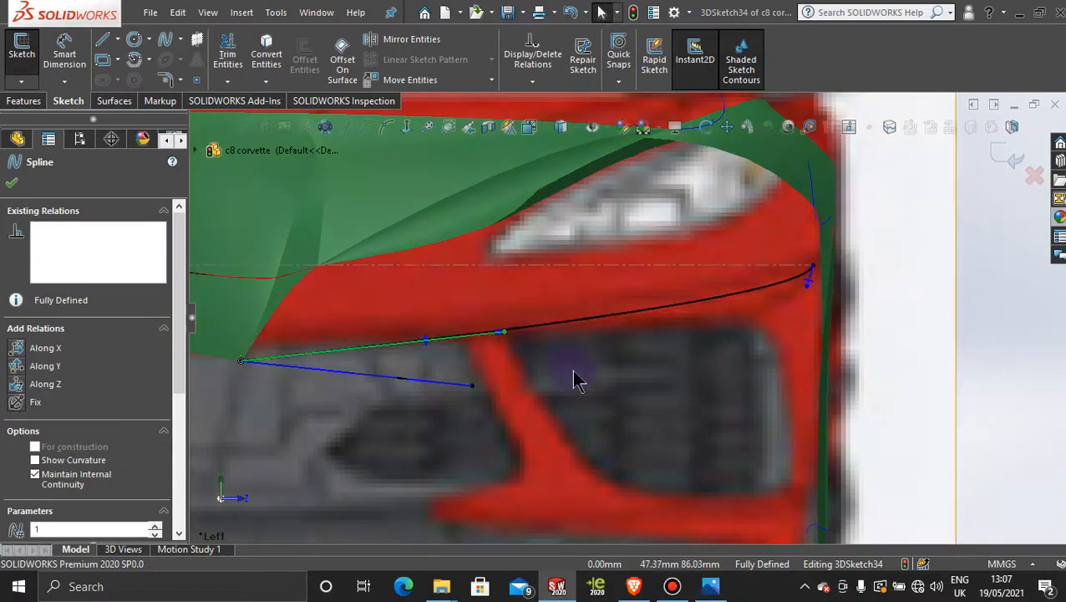
Step: Shift the front-view reference picture slightly down to about -168.46 mm, -26.70 mm so it lines up with the hood's front edge
scroll(529, 294, up, 2)
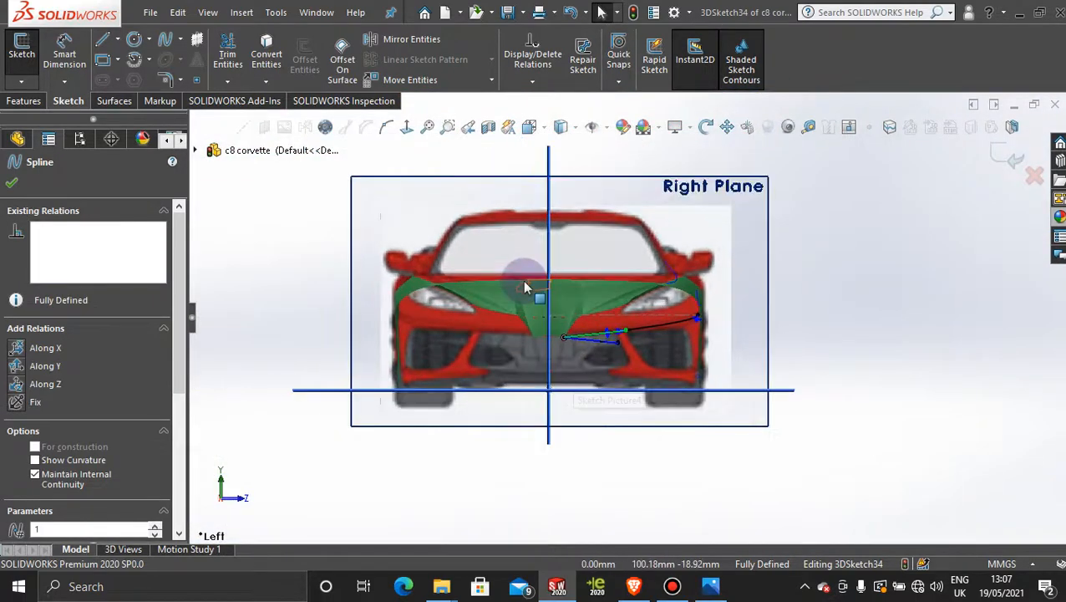
click(628, 223)
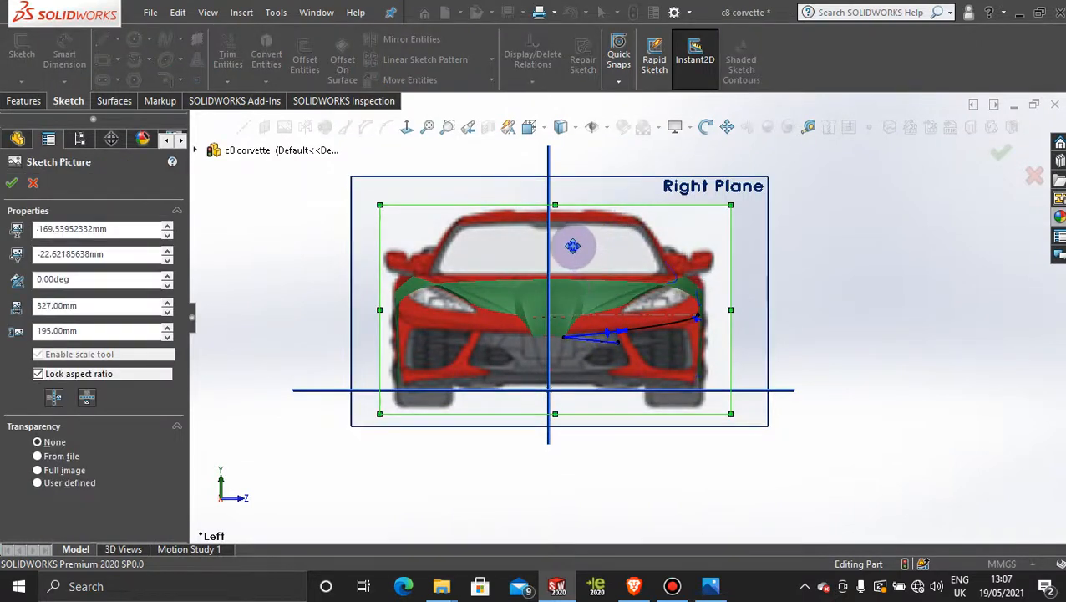
drag(573, 246, 570, 249)
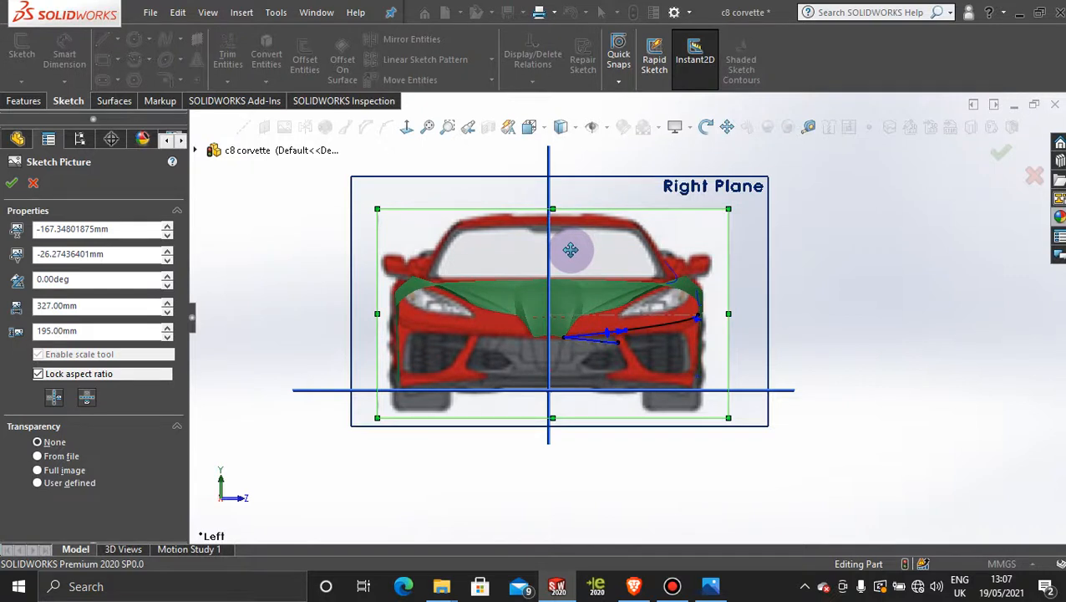
drag(570, 249, 571, 248)
scroll(624, 342, down, 5)
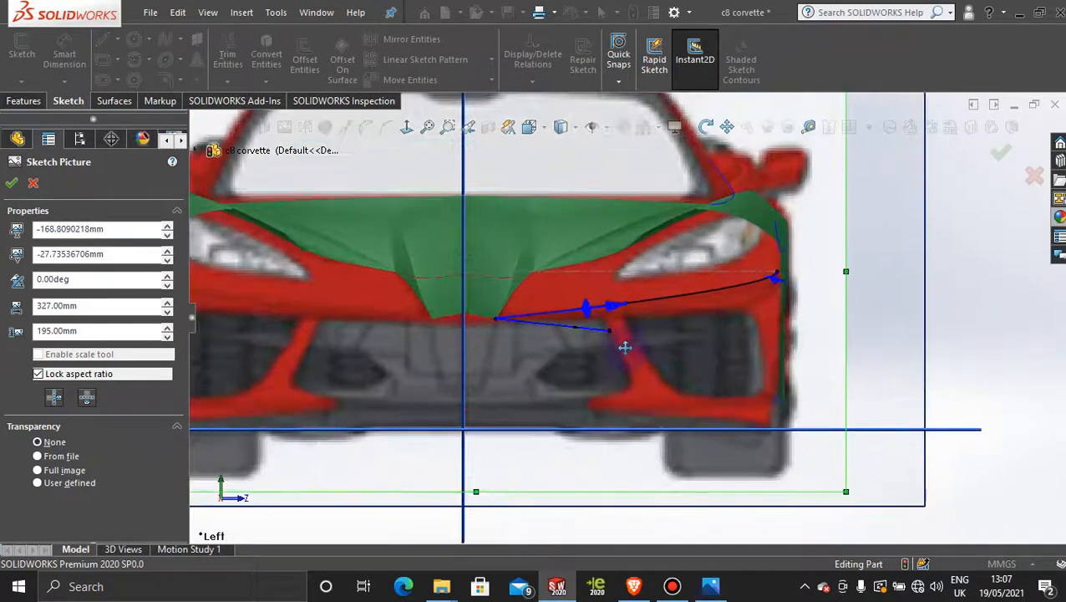
drag(520, 363, 519, 362)
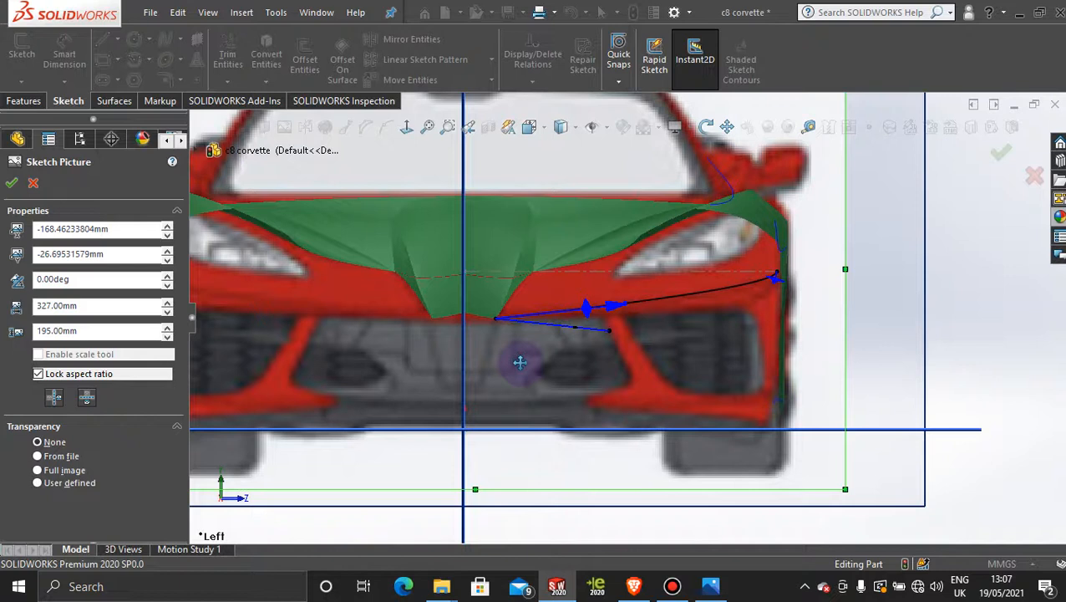
drag(520, 362, 520, 362)
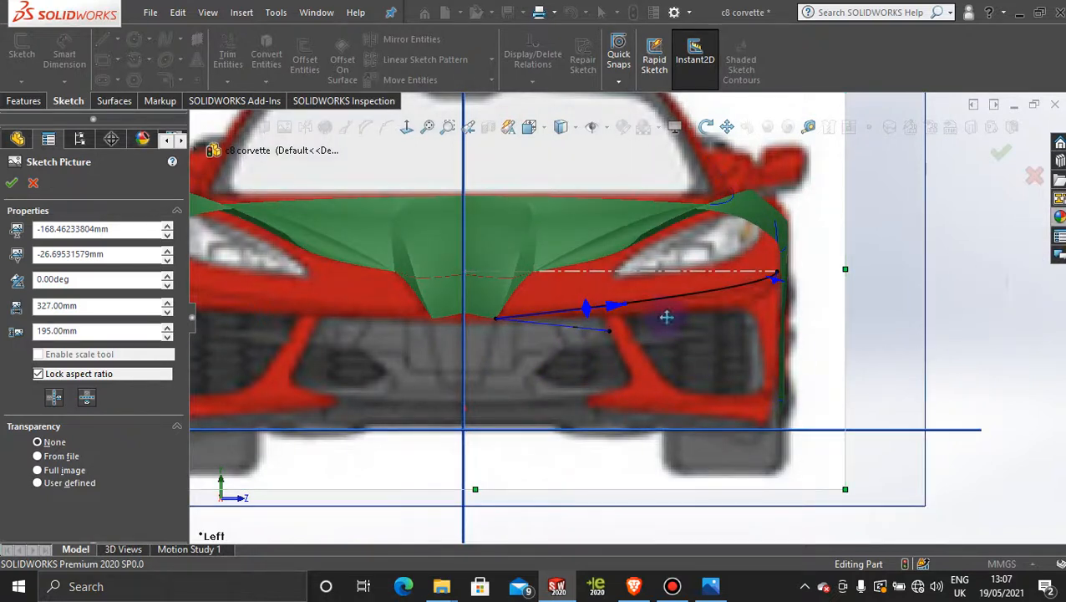
scroll(720, 331, down, 2)
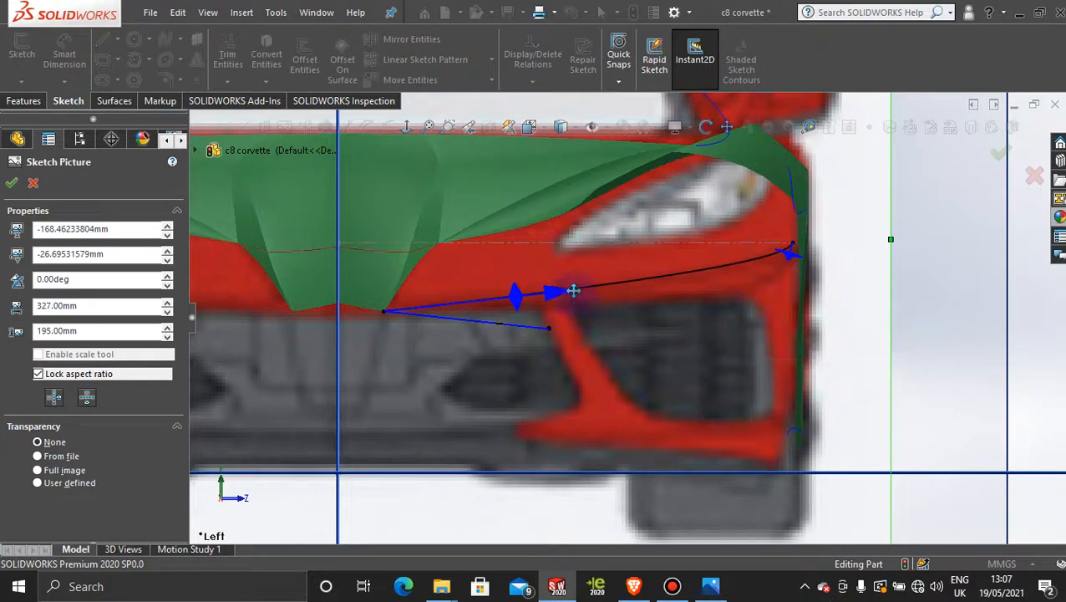
click(1034, 176)
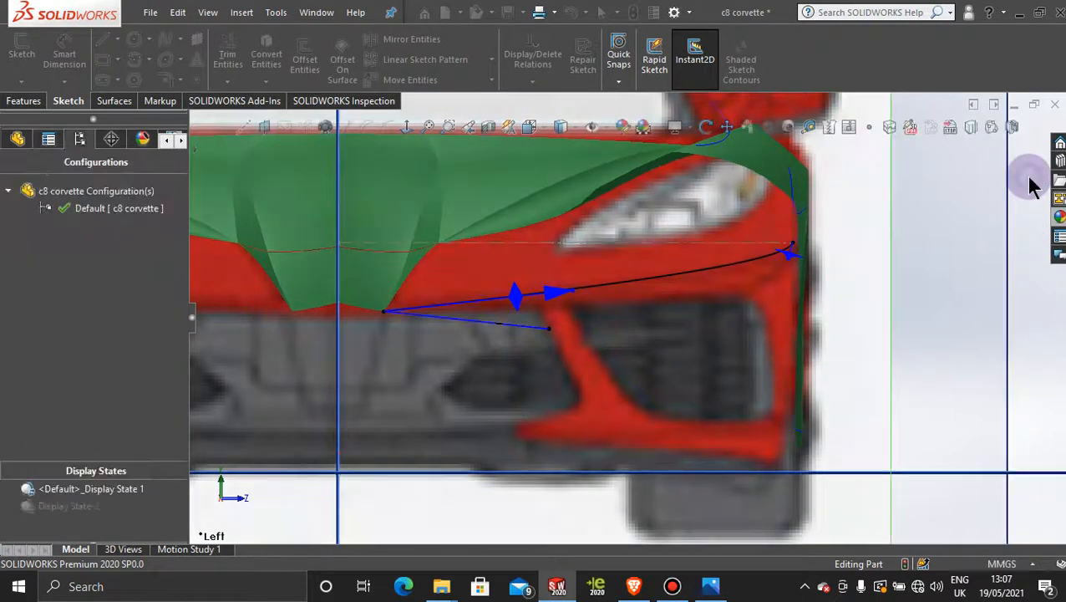
Step: Reselect the bumper spline and lower its front-end handle slightly to follow the edge above the air intake in the front view
click(576, 300)
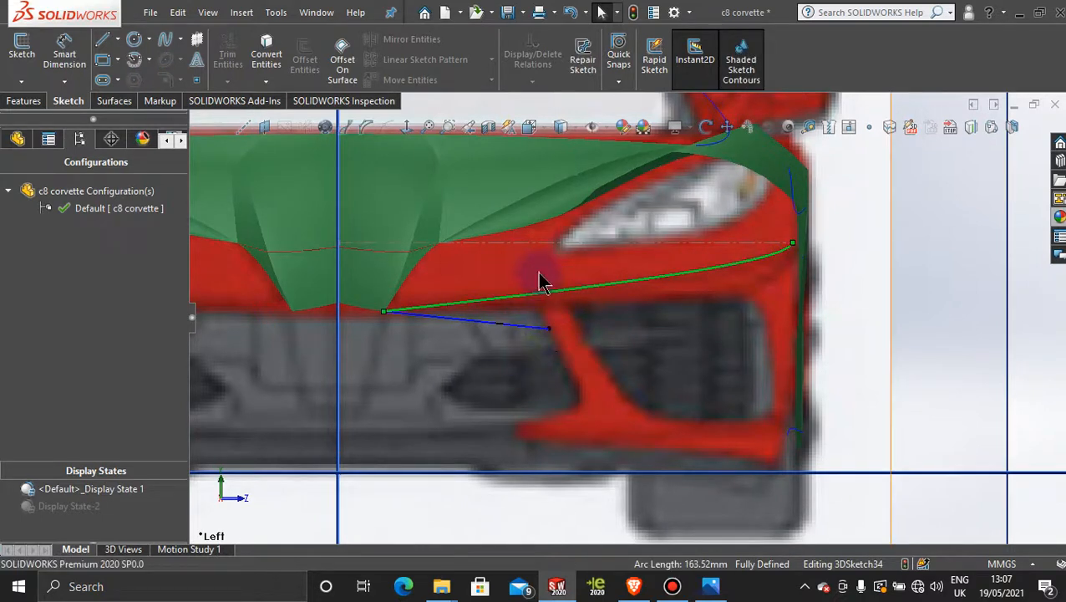
click(562, 297)
drag(575, 291, 576, 296)
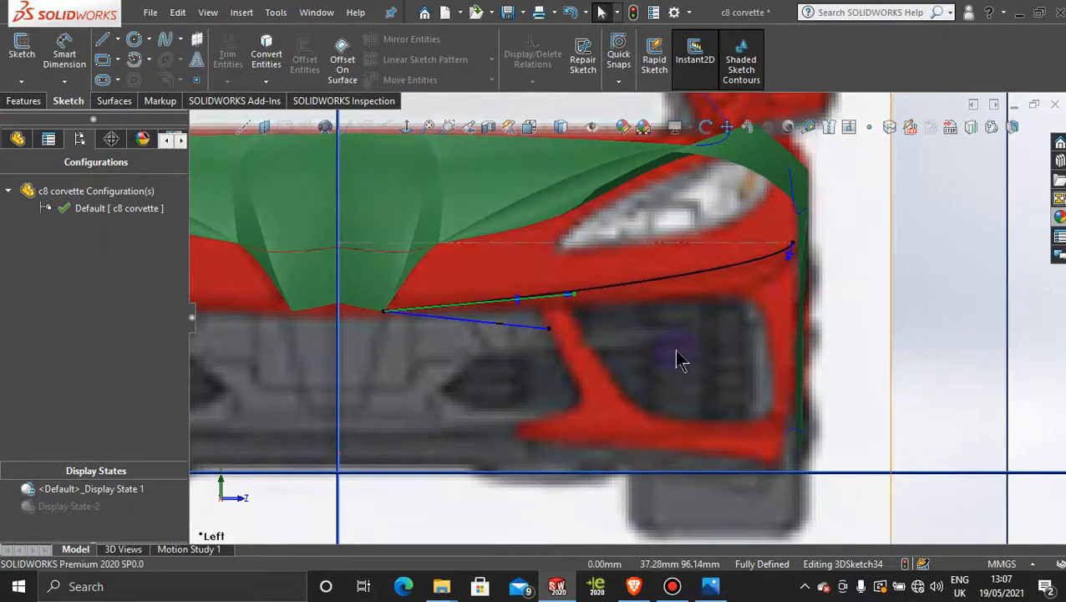
Step: Compare the bumper spline with the front corner and headlight outline of the reference picture in the top view
scroll(840, 368, up, 5)
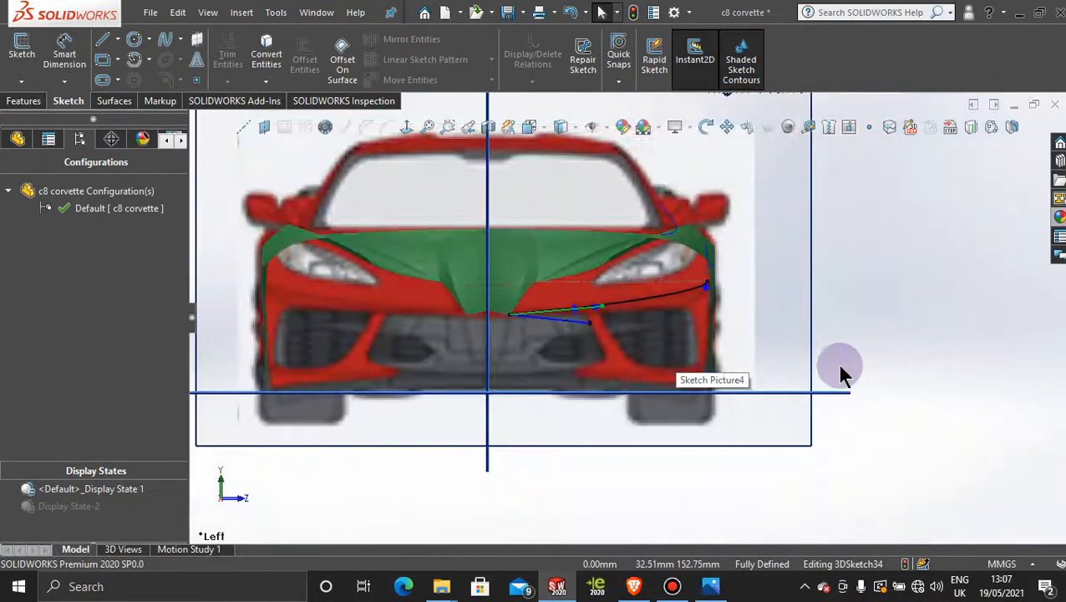
middle_drag(826, 340, 742, 487)
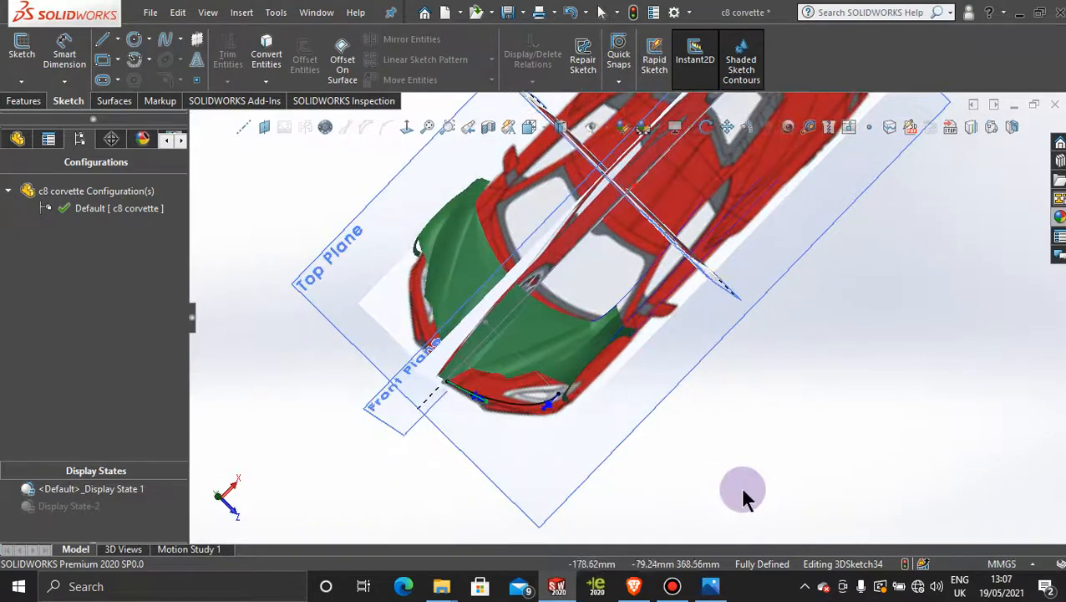
key(space)
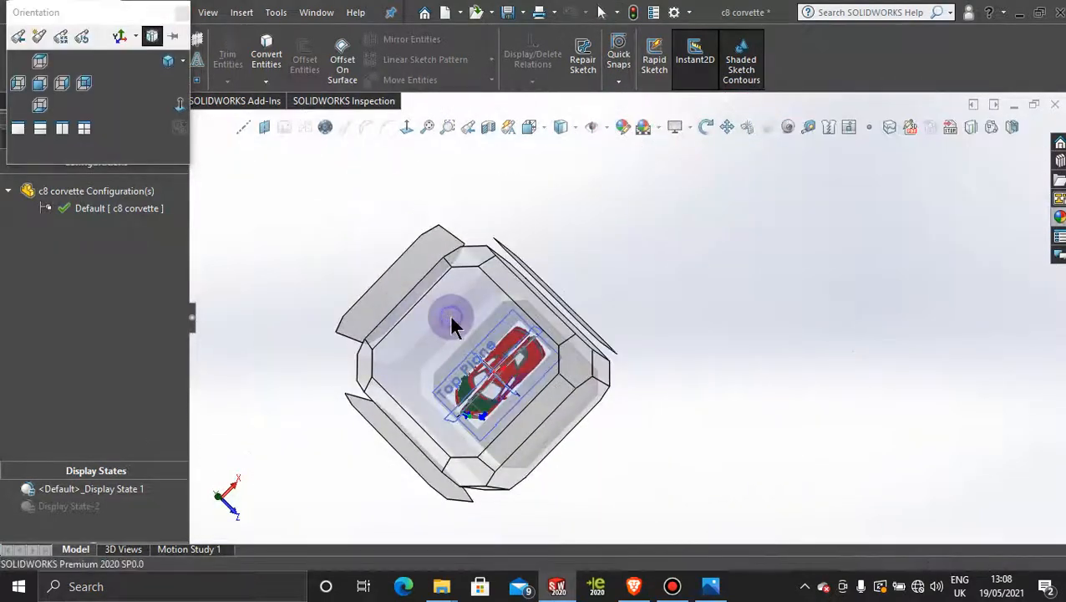
click(449, 314)
scroll(662, 444, down, 5)
scroll(663, 444, down, 3)
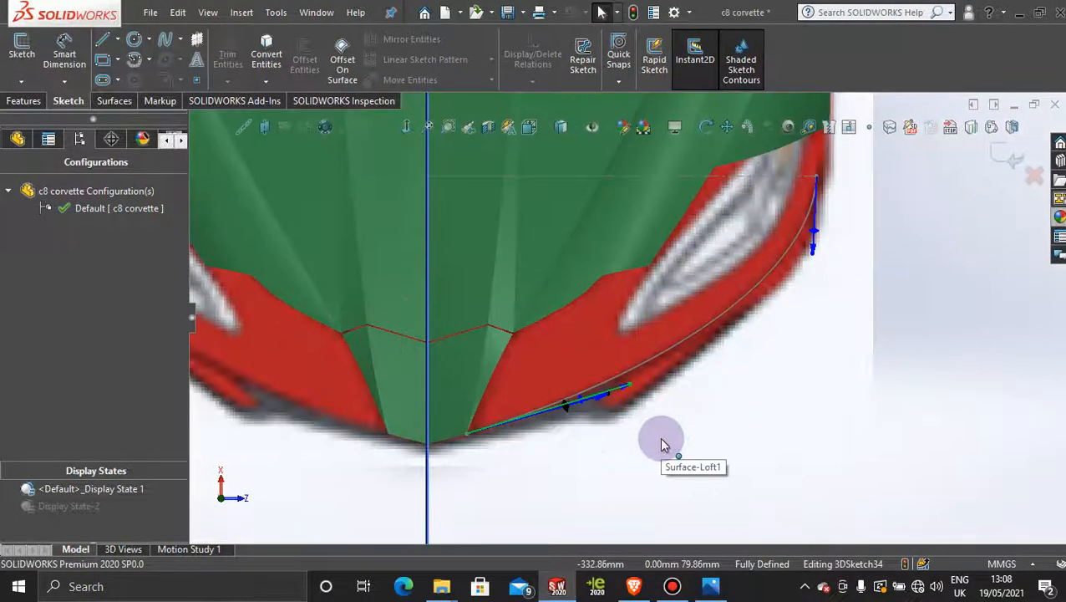
scroll(661, 445, up, 6)
middle_drag(638, 405, 495, 205)
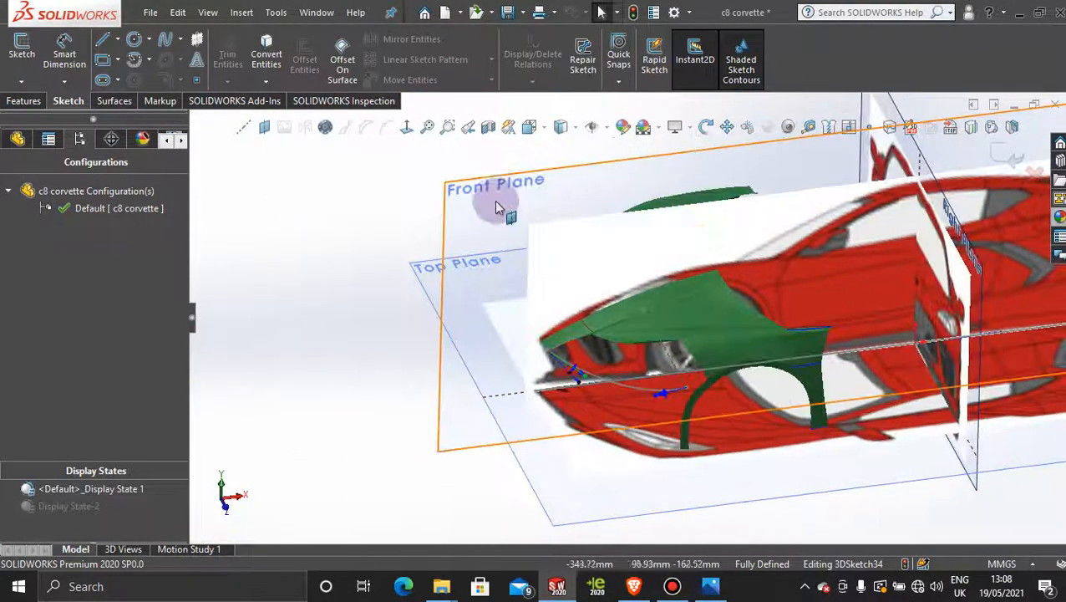
Step: Leave the 3D sketch and examine the spline's rear end beside the wheel arch, square to the Front Plane and at an angle
click(497, 199)
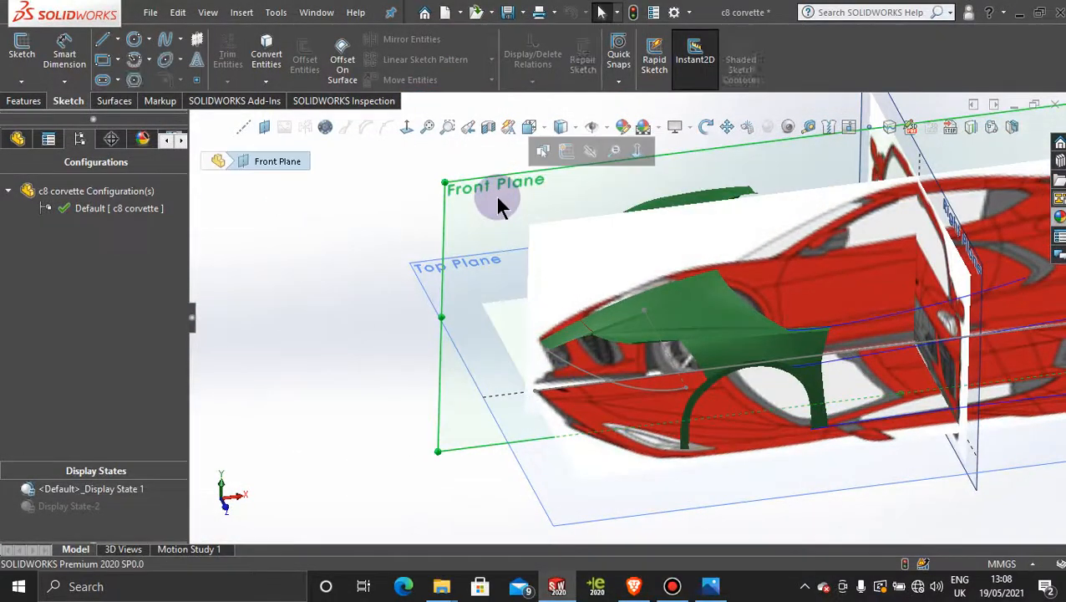
click(407, 129)
scroll(501, 436, down, 6)
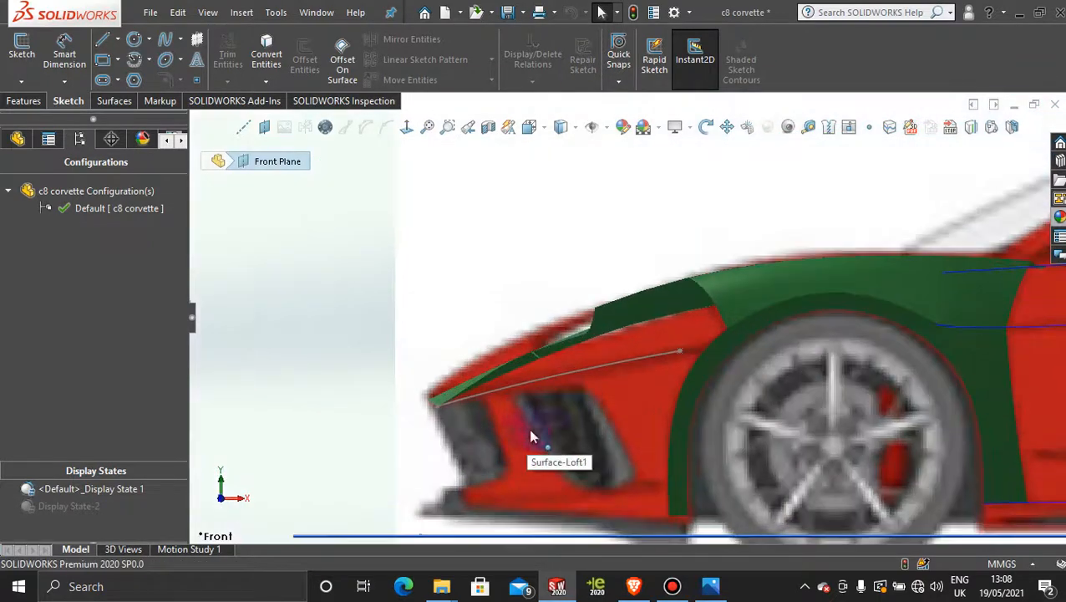
scroll(719, 367, up, 6)
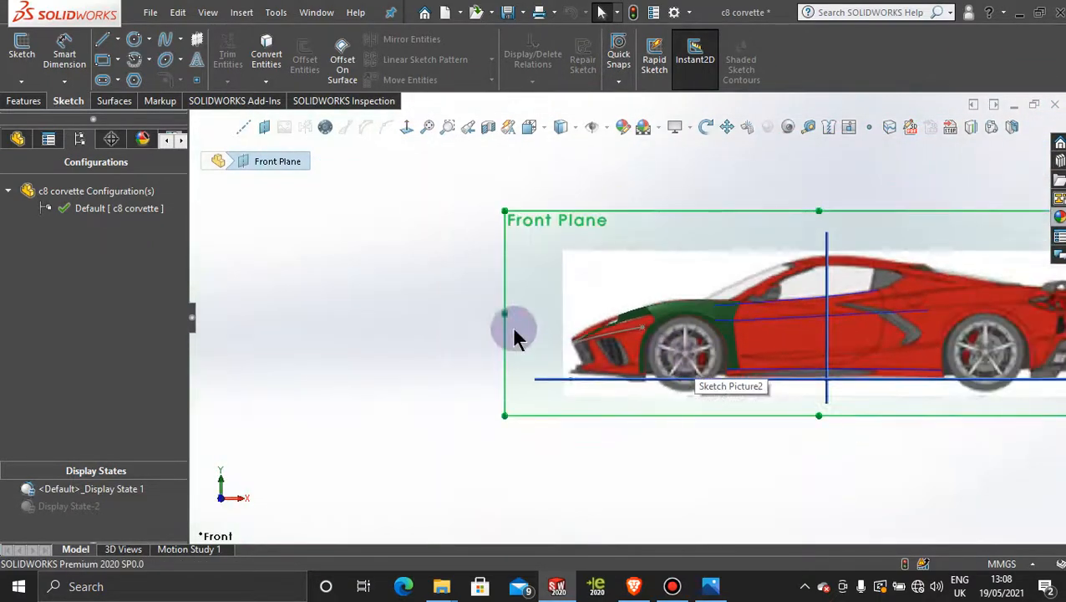
click(456, 283)
middle_drag(685, 192, 666, 335)
scroll(718, 405, down, 5)
scroll(663, 334, down, 2)
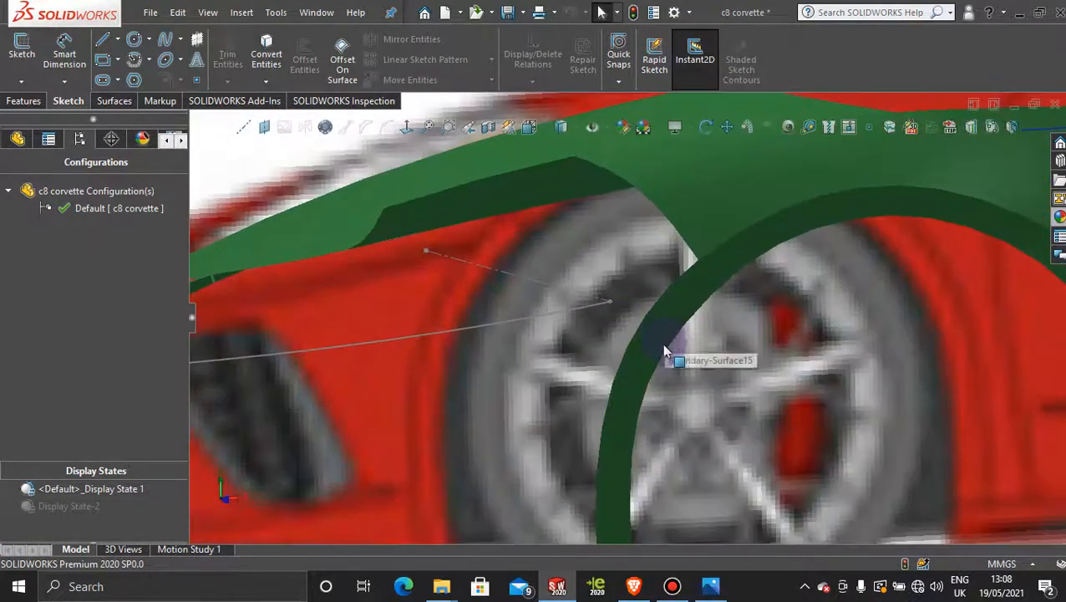
scroll(665, 346, up, 4)
key(space)
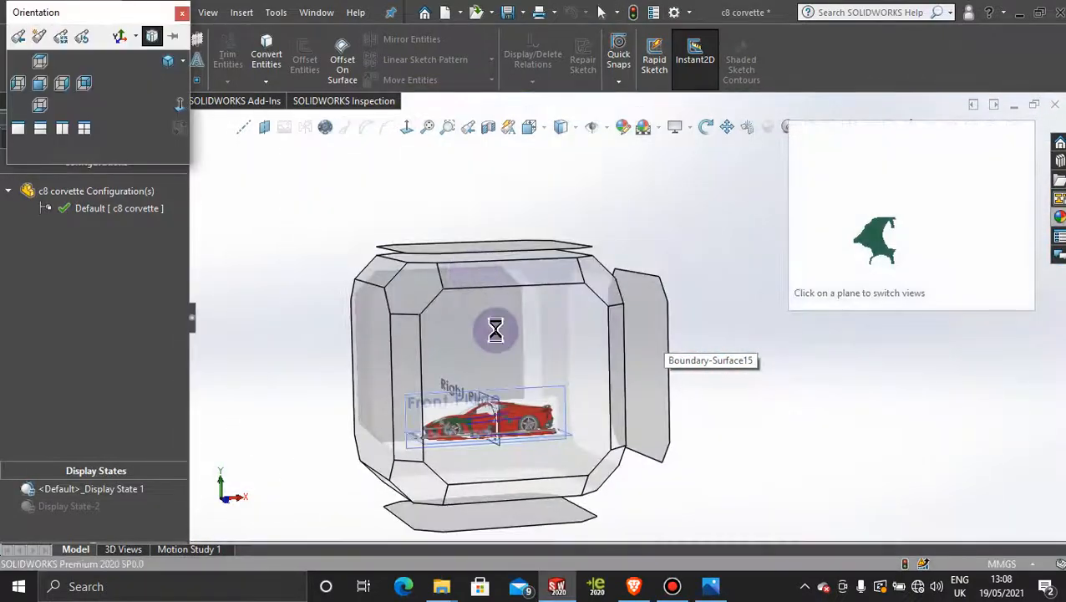
click(497, 335)
scroll(518, 439, down, 3)
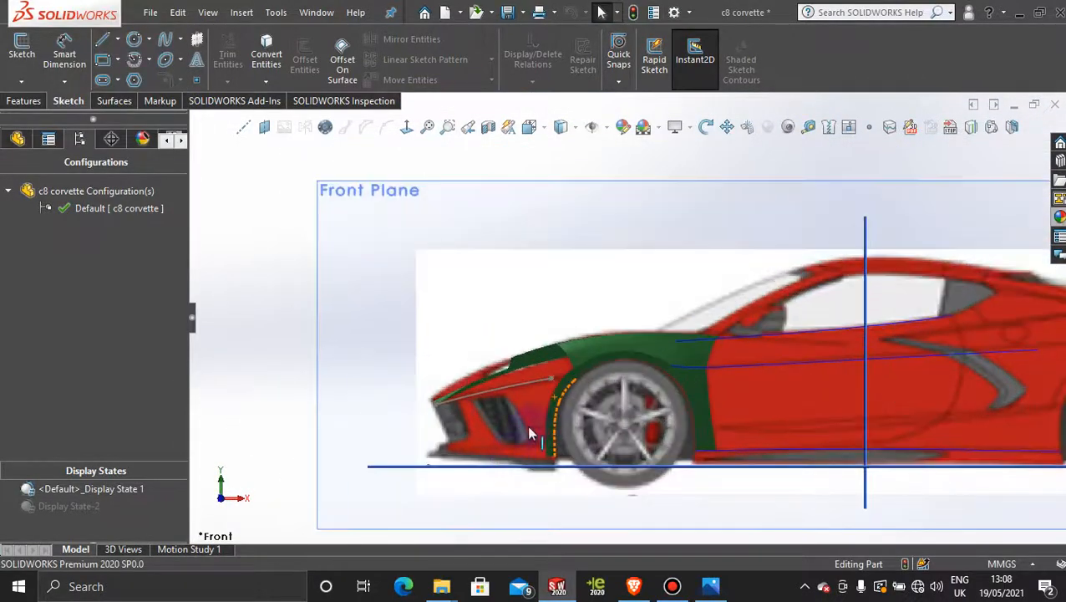
scroll(561, 413, down, 3)
scroll(566, 388, down, 2)
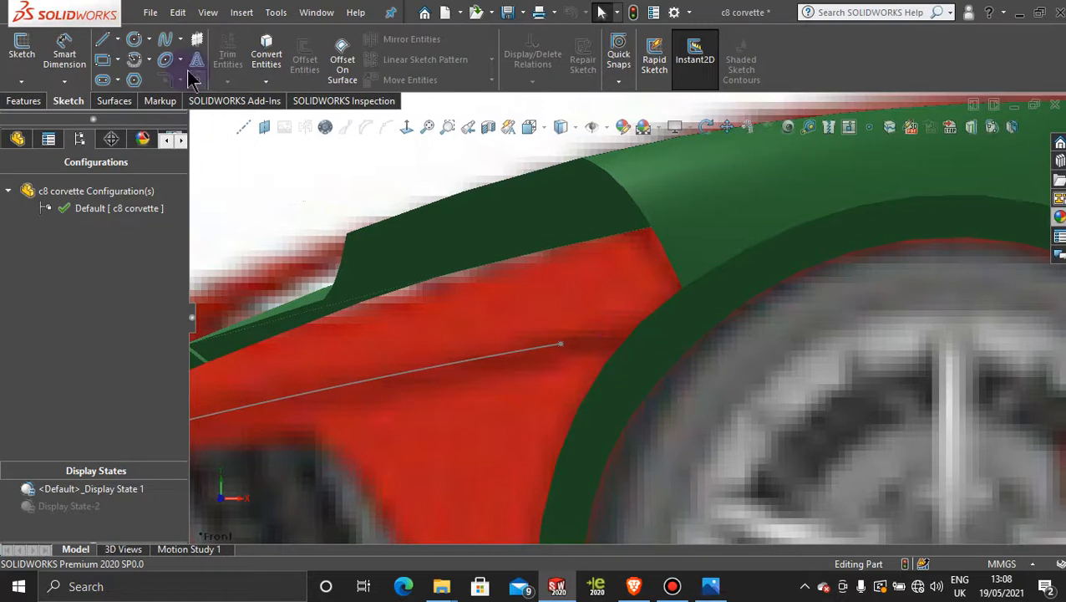
Step: Draw a short spline in a new 3D sketch from the bumper spline's rear end to the wheel arch edge
click(20, 82)
click(42, 115)
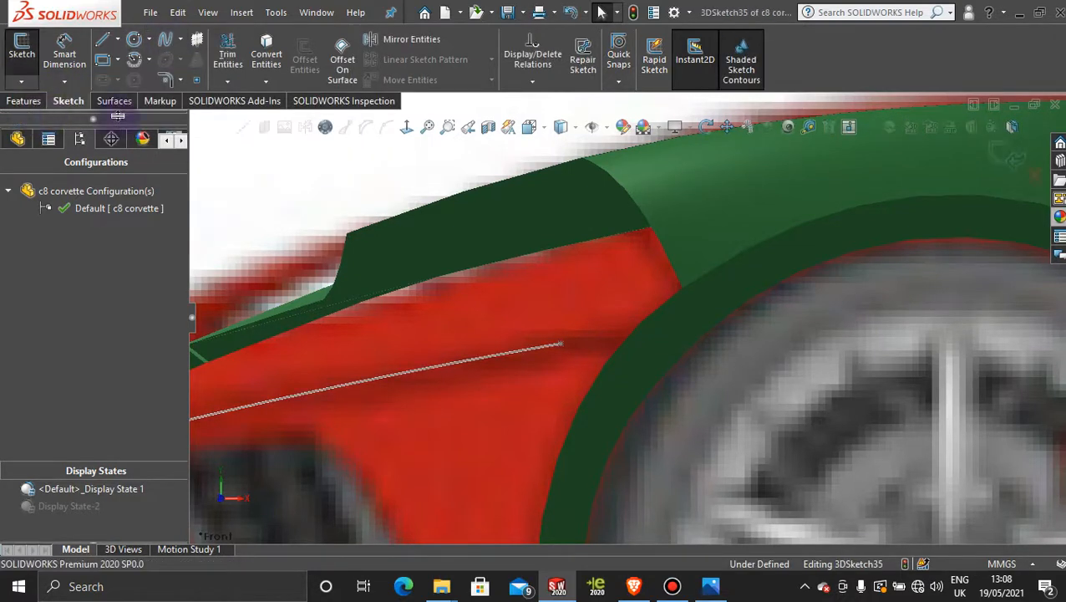
click(165, 39)
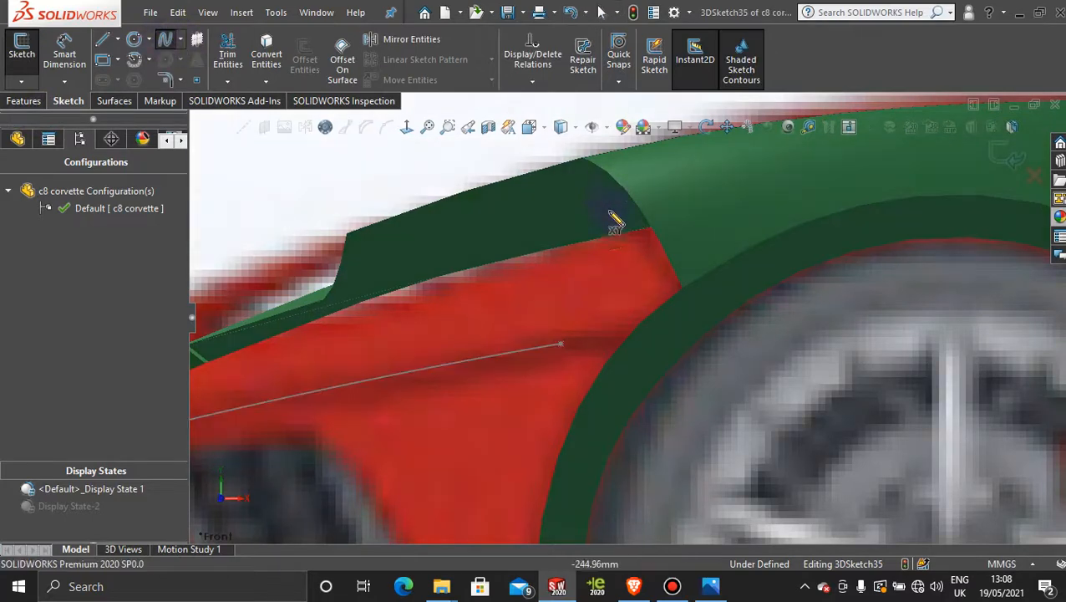
click(560, 345)
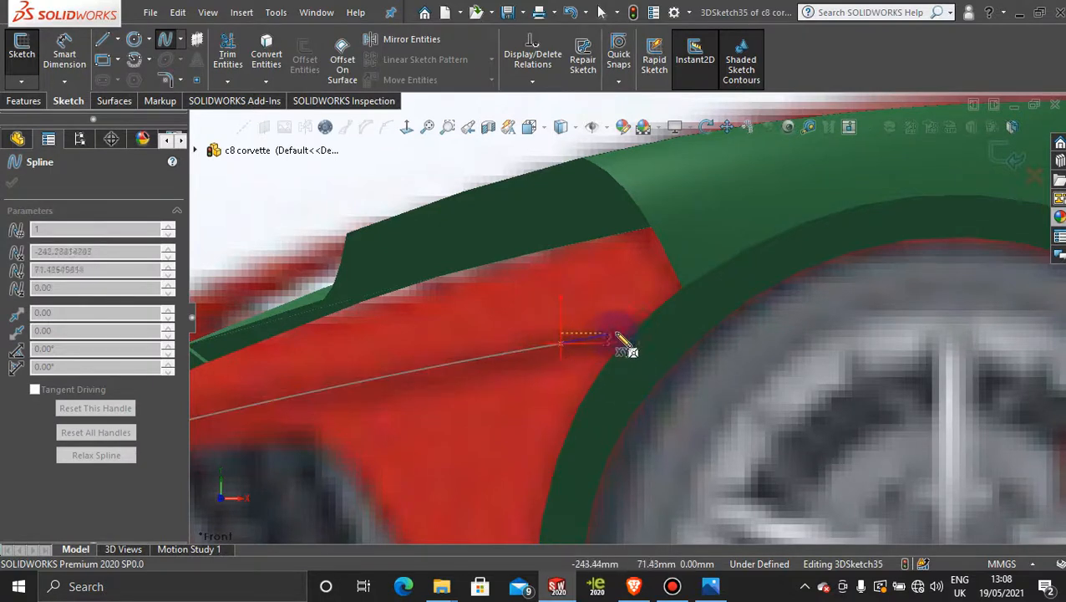
click(640, 336)
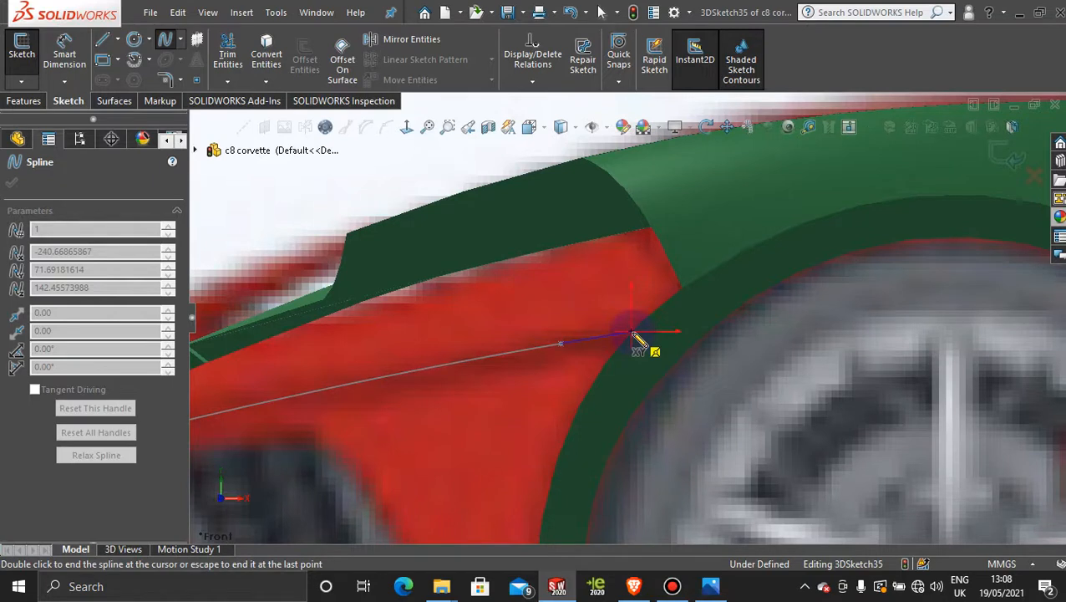
key(Escape)
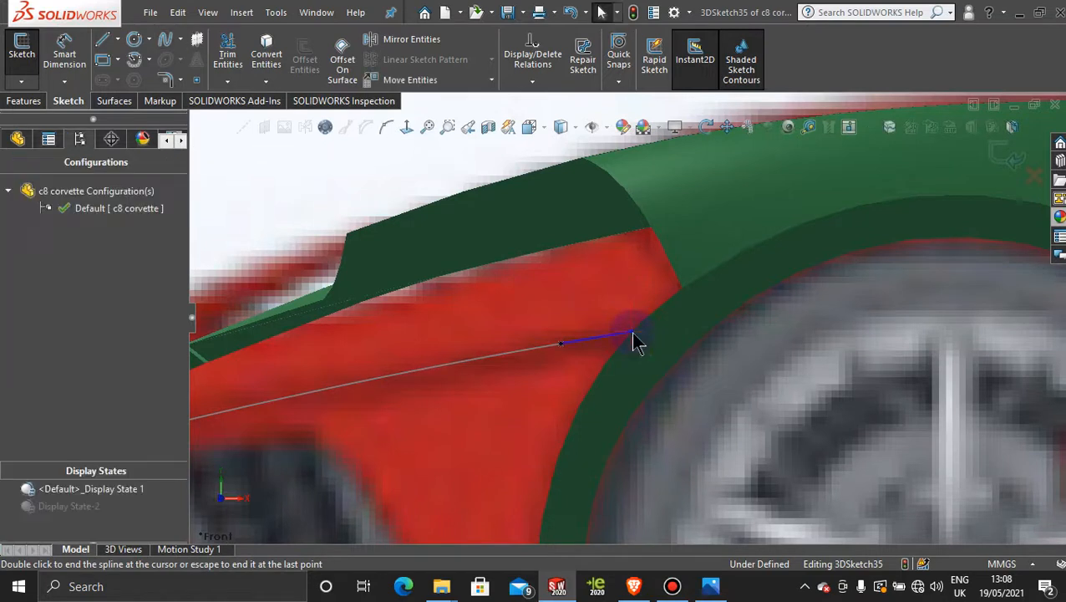
key(Escape)
Step: Try to make the short spline tangent to the bumper spline, and discard the 3D sketch
click(543, 350)
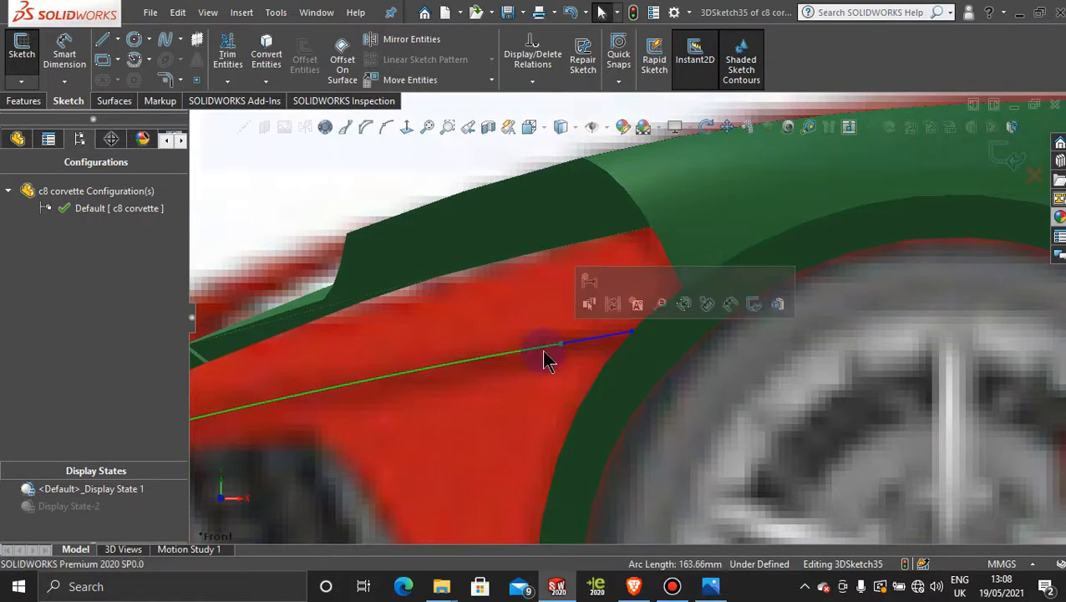
click(582, 342)
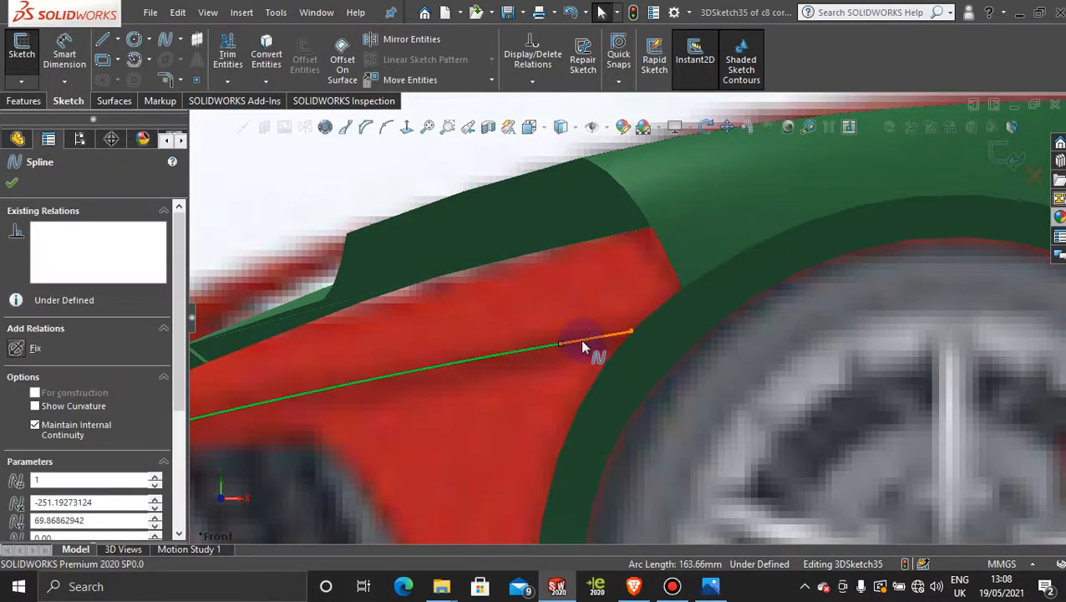
ctrl+click(582, 342)
click(631, 271)
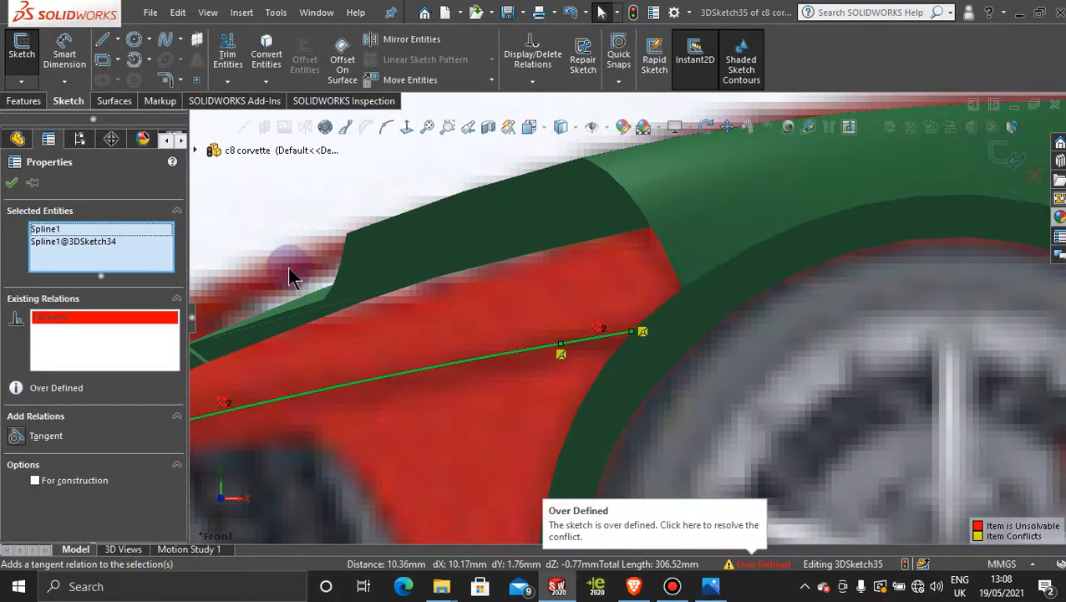
click(1037, 180)
click(608, 302)
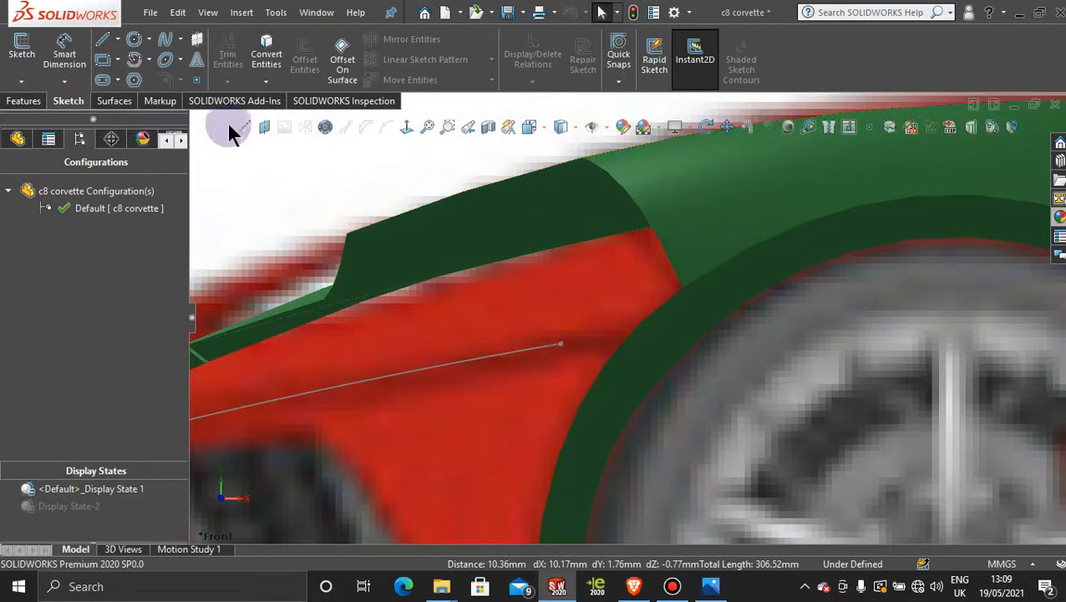
Step: Start a new 3D sketch for the connection between the bumper spline and the wheel arch
click(20, 81)
click(38, 119)
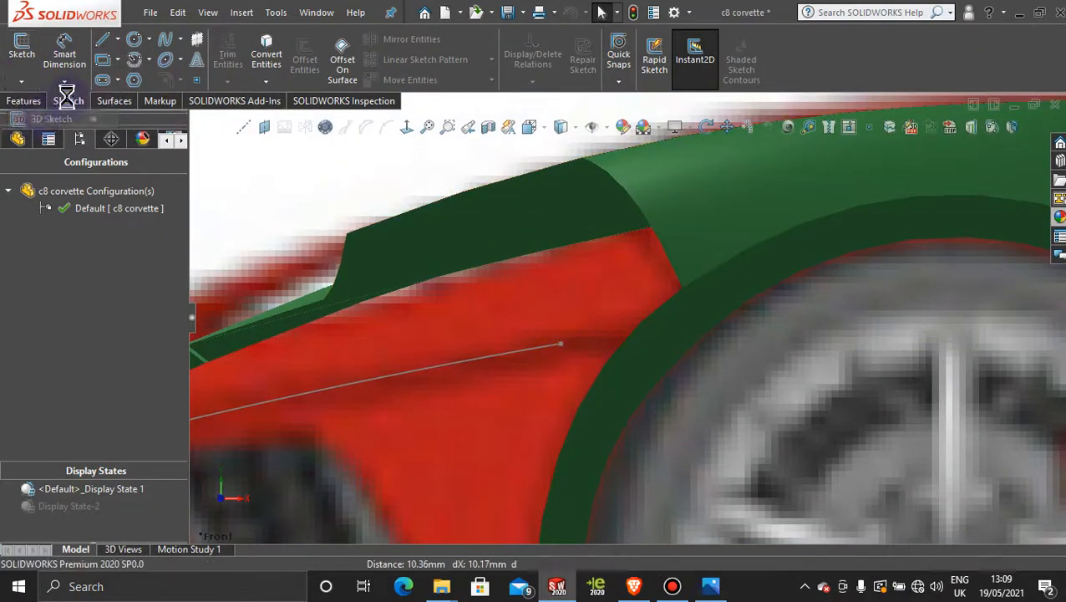
Step: Try bridging the bumper spline's rear end and the wheel arch edge with a spline, and delete that spline at an angled view
click(565, 345)
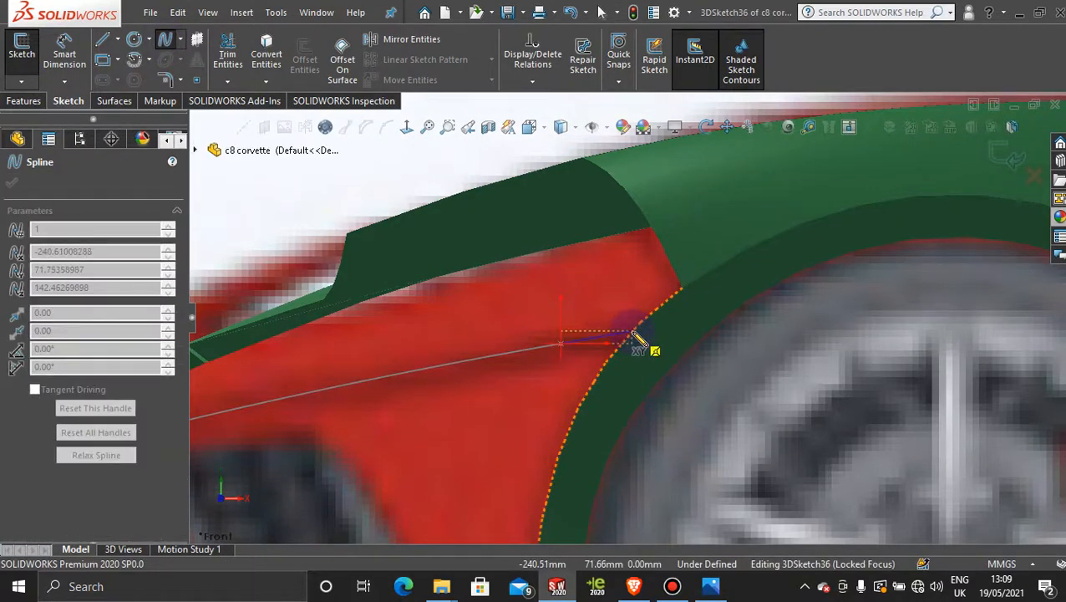
click(633, 334)
key(Escape)
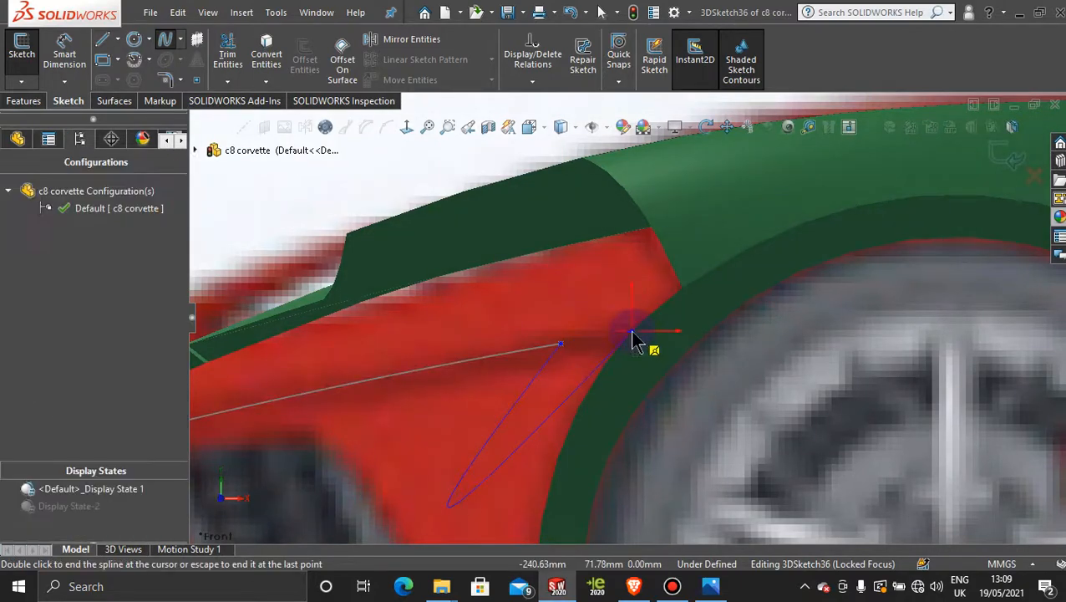
mouse_move(642, 368)
middle_down()
mouse_move(631, 340)
mouse_move(615, 382)
mouse_move(622, 366)
middle_up()
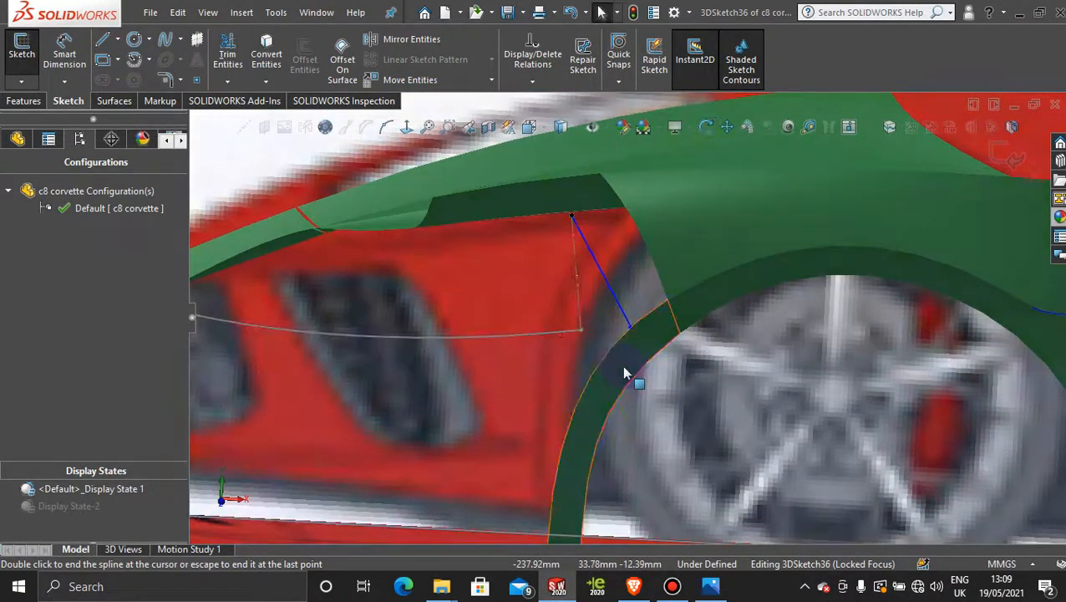
right_click(610, 294)
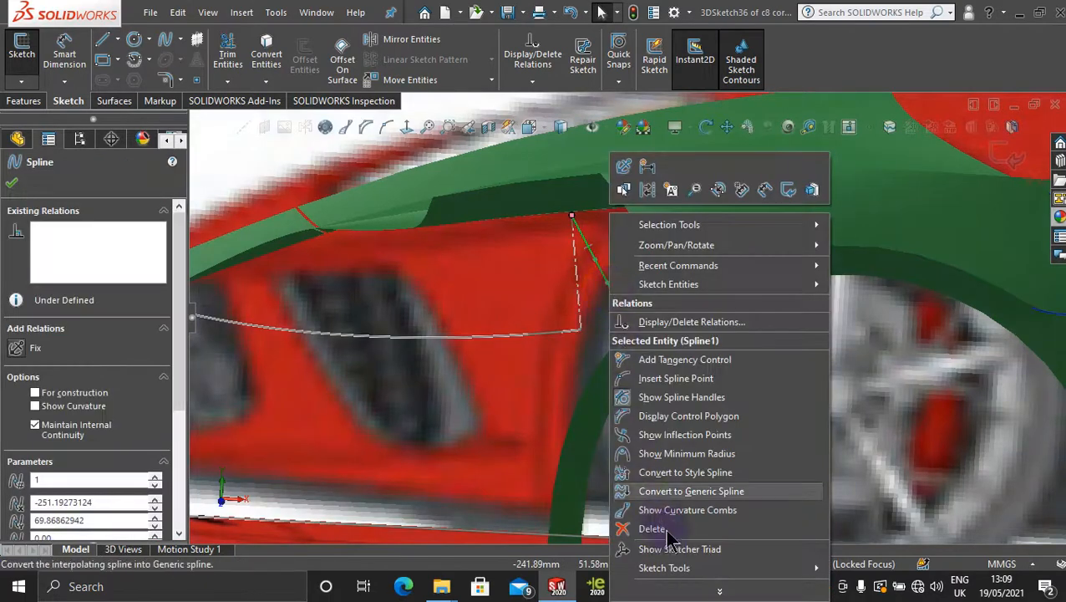
click(666, 528)
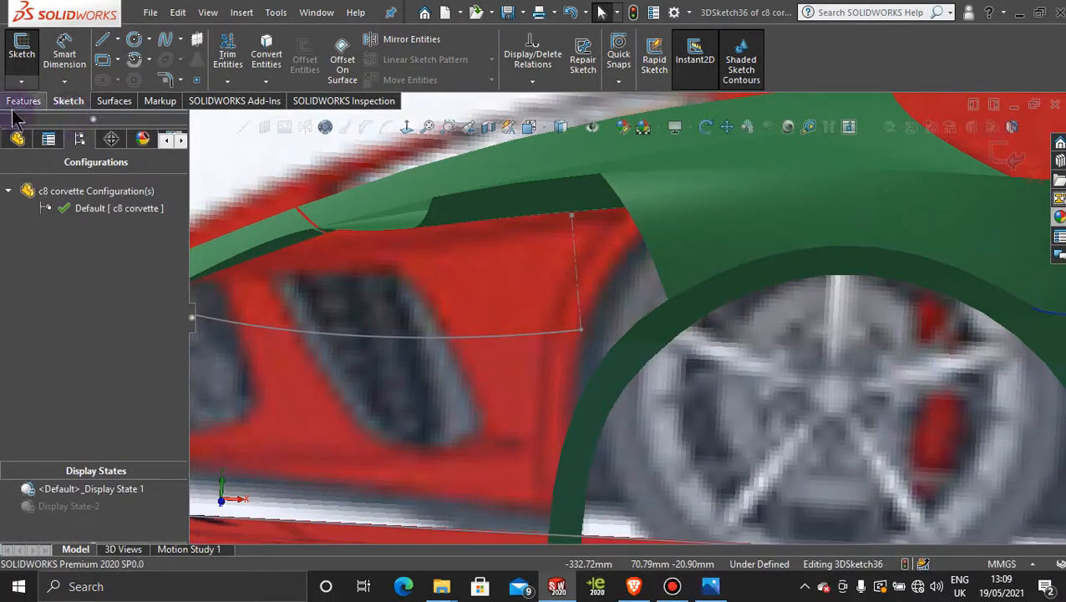
Step: Draw a two-point spline about 12 mm long from the bumper spline's rear endpoint to the wheel arch's outer edge
click(165, 39)
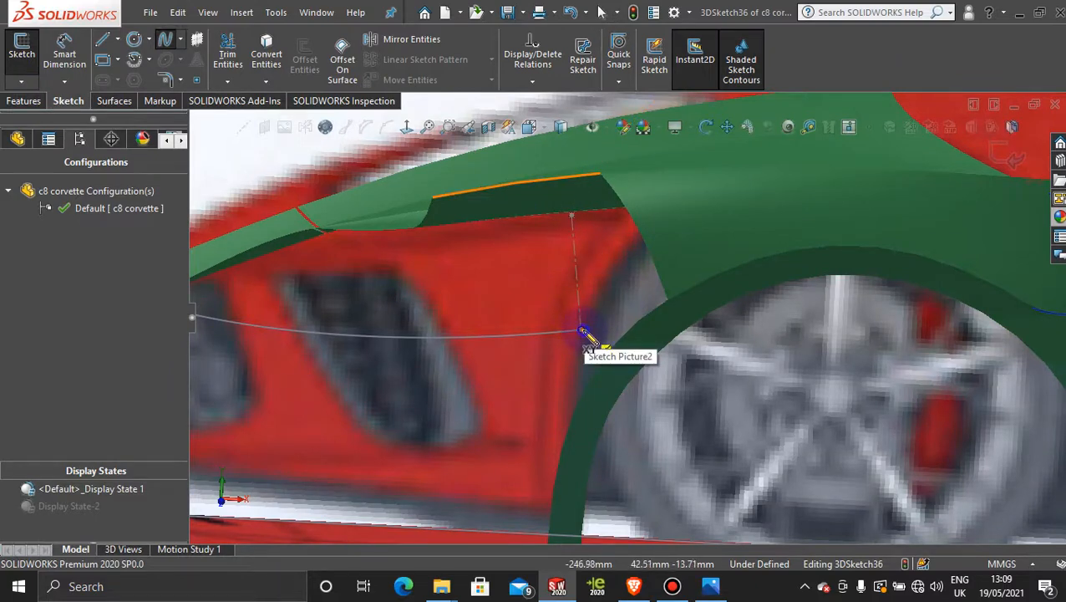
click(584, 329)
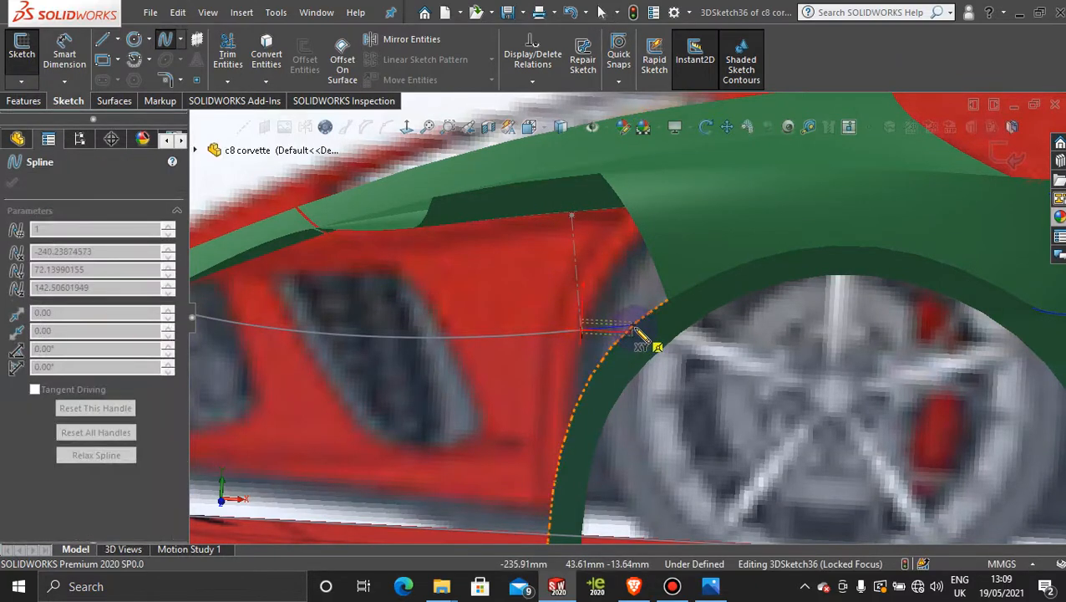
click(635, 327)
key(Escape)
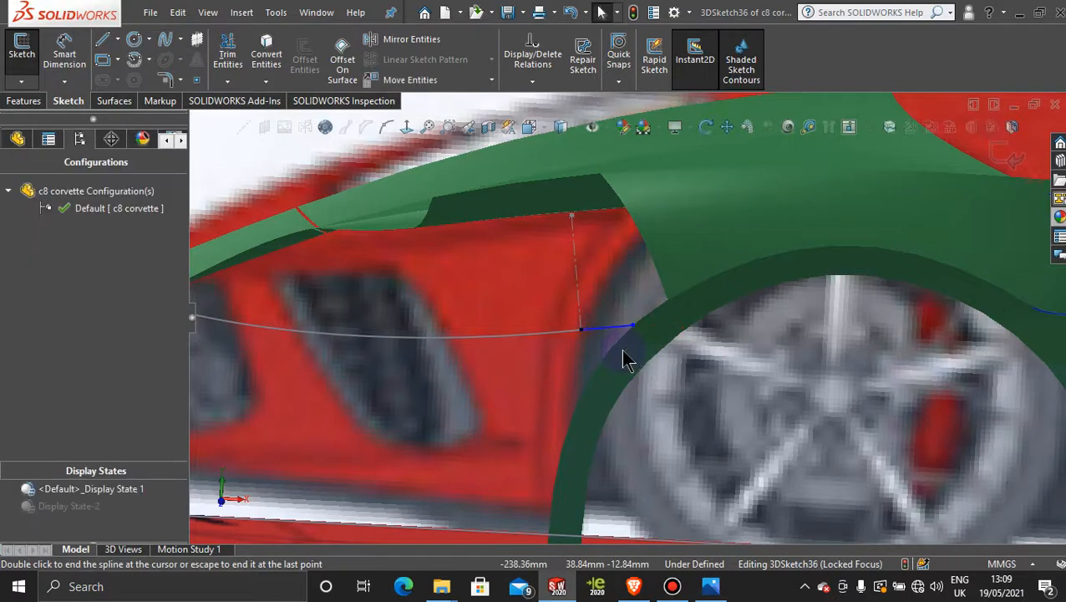
Step: Make the short connecting spline tangent to the bumper spline
click(563, 336)
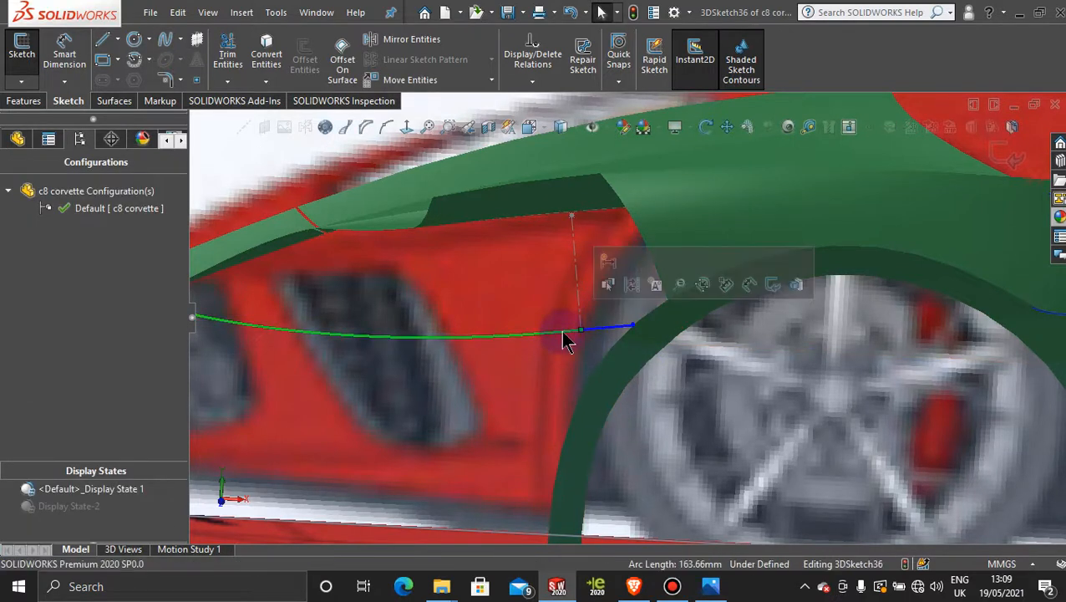
ctrl+click(599, 331)
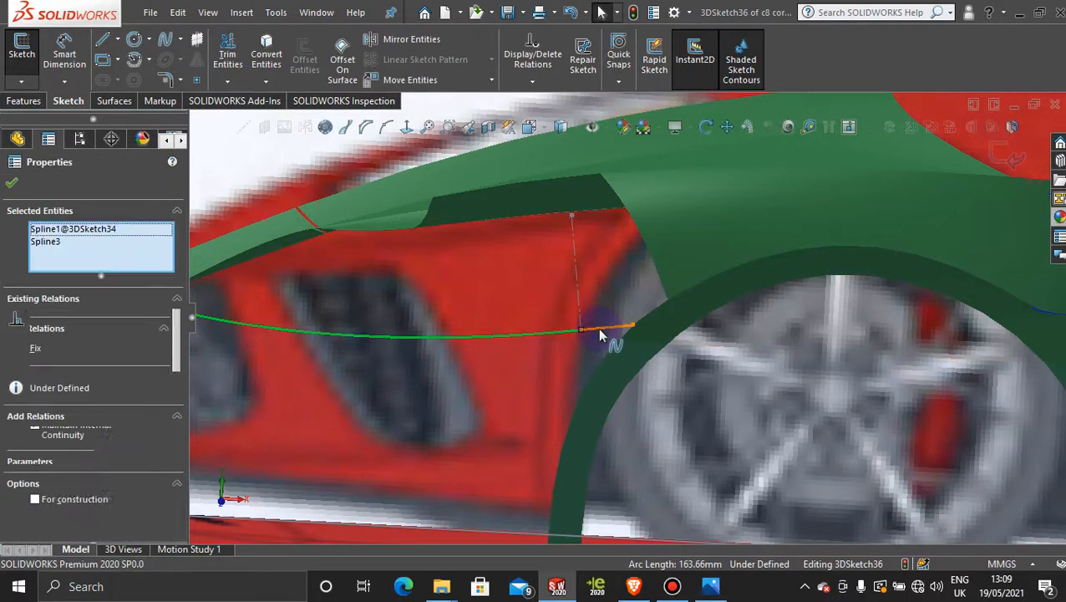
click(644, 261)
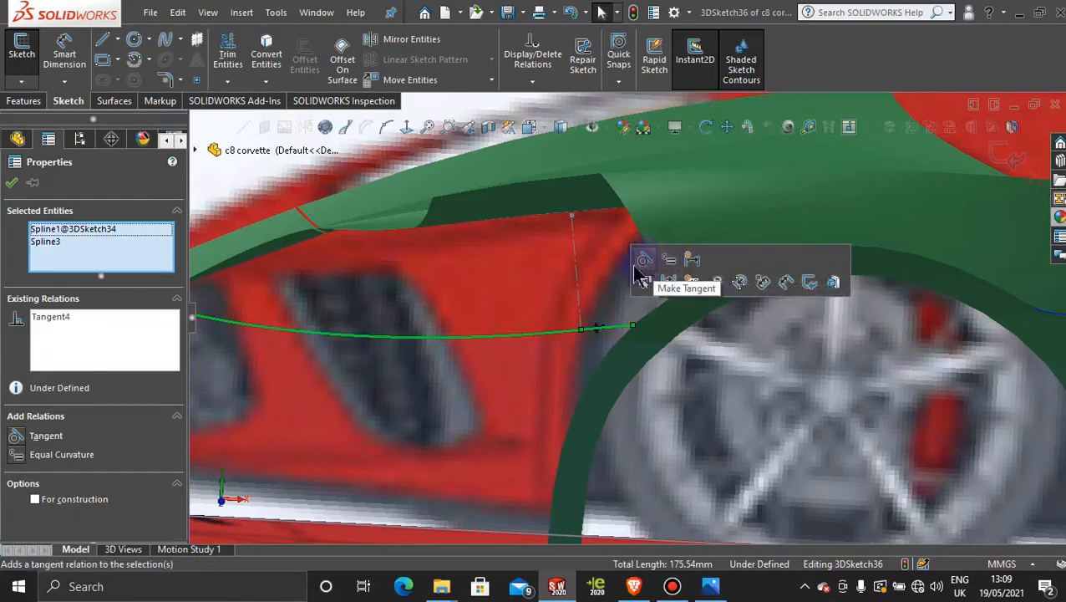
click(13, 185)
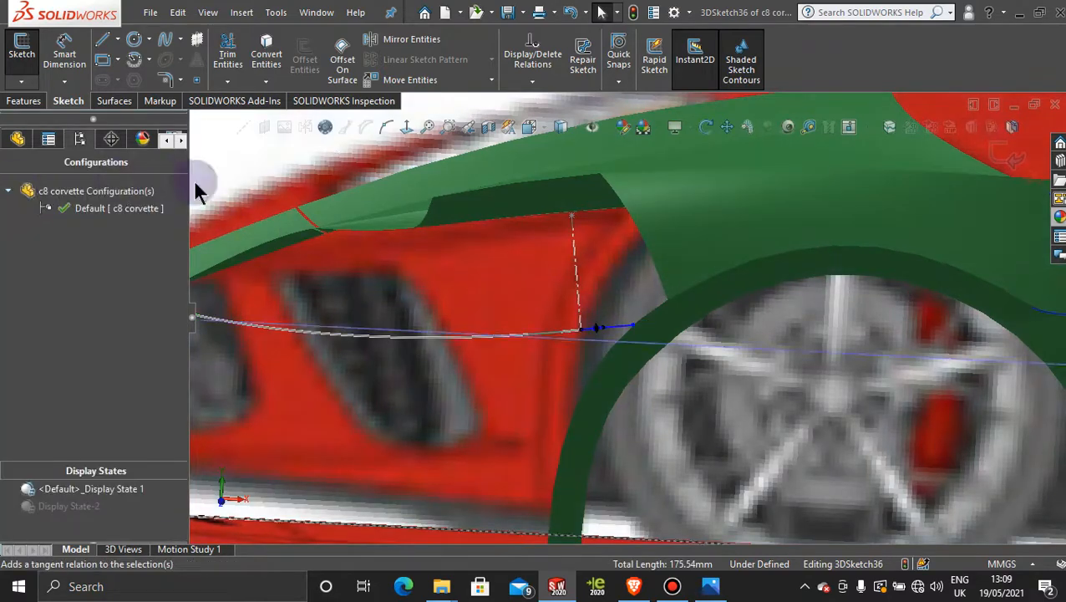
Step: Adjust the connecting spline's handle at the wheel arch end in the top view, square to the Top Plane
mouse_move(673, 292)
middle_down()
mouse_move(690, 497)
mouse_move(668, 512)
mouse_move(678, 535)
mouse_move(667, 485)
middle_up()
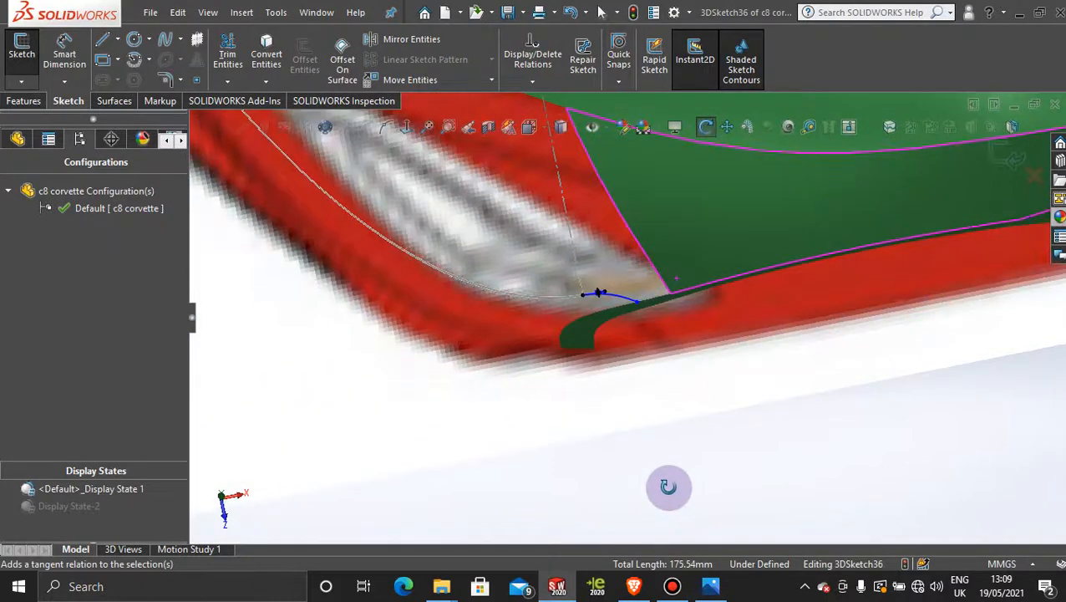
scroll(676, 461, up, 4)
scroll(677, 464, up, 2)
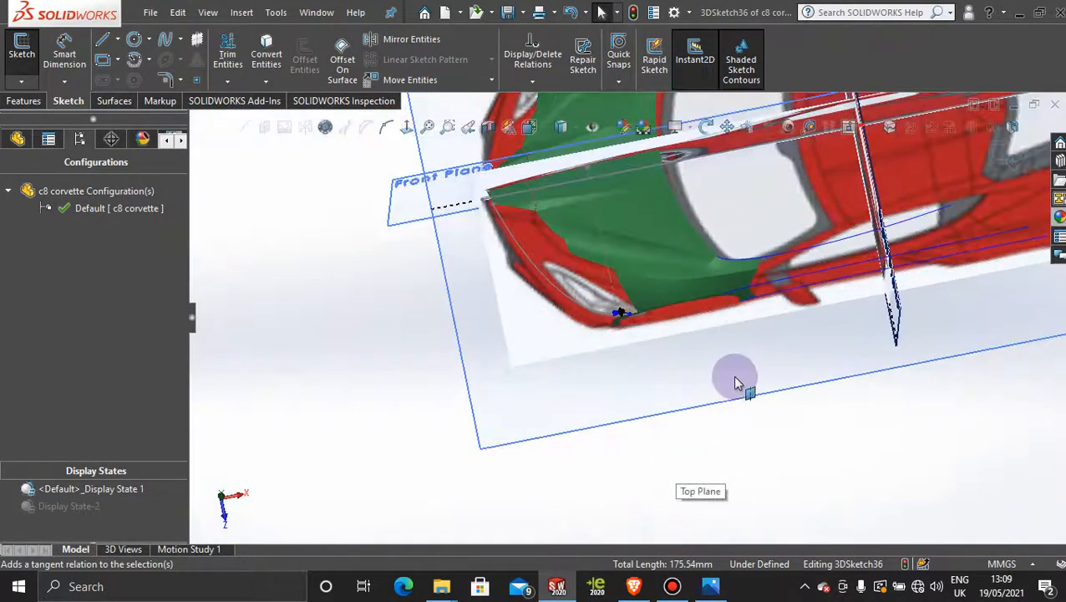
click(738, 378)
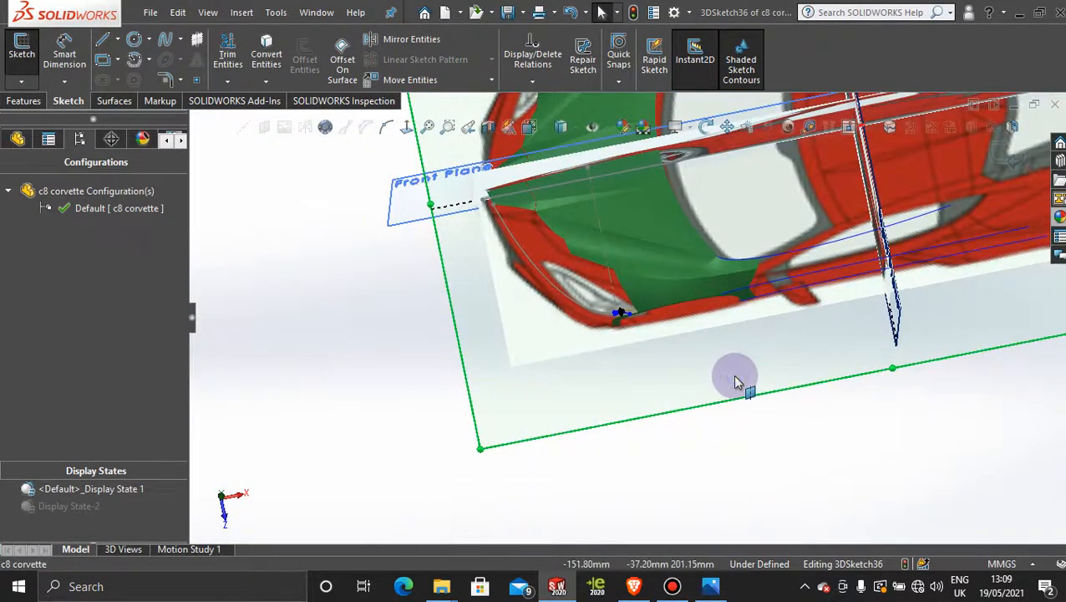
click(405, 125)
scroll(502, 408, down, 3)
scroll(539, 351, down, 6)
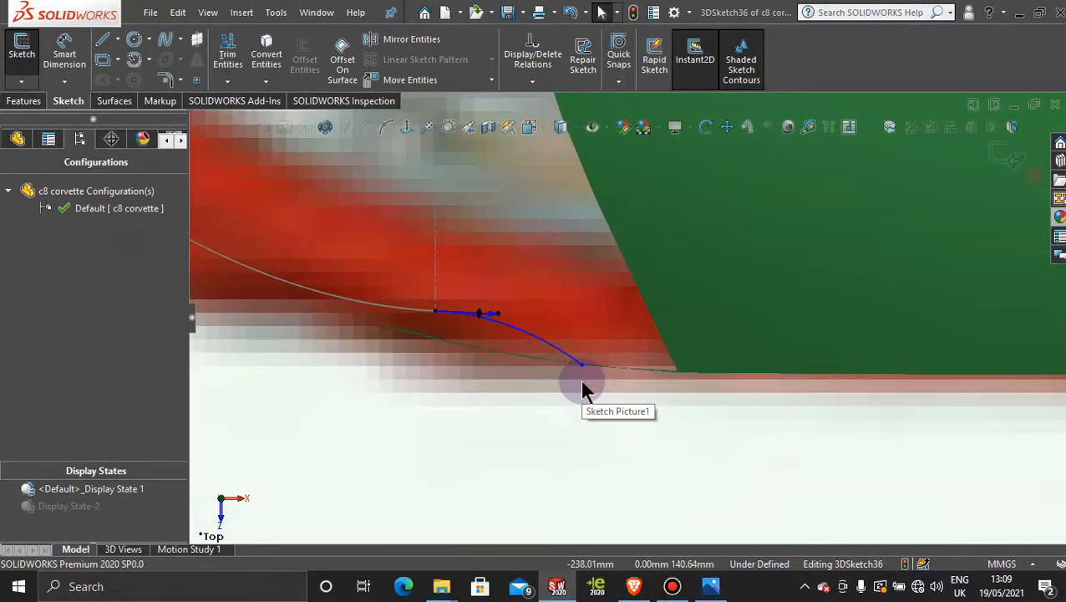
scroll(580, 380, down, 2)
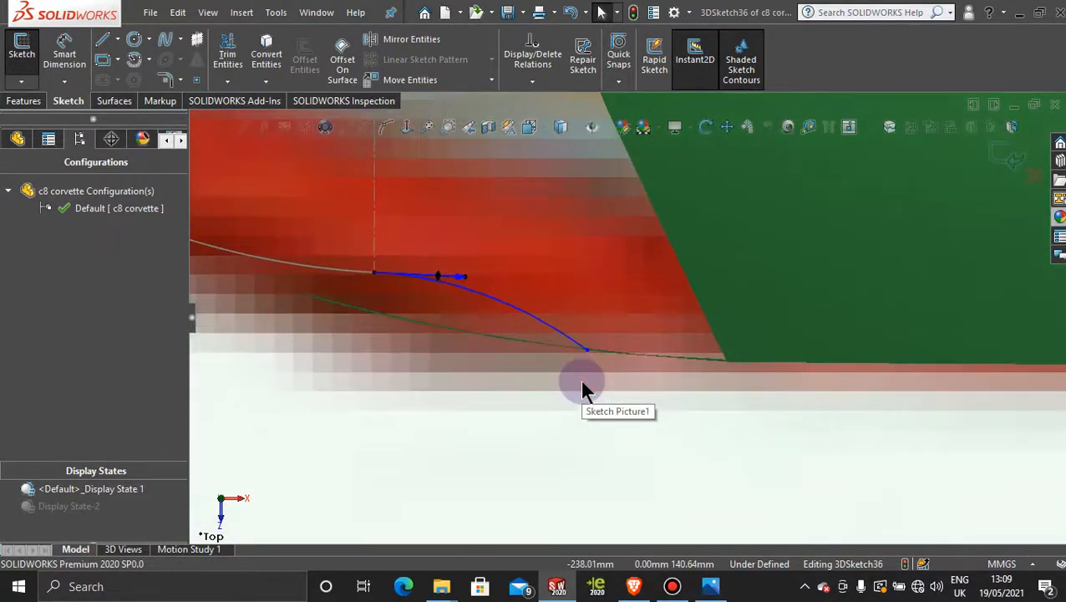
click(524, 316)
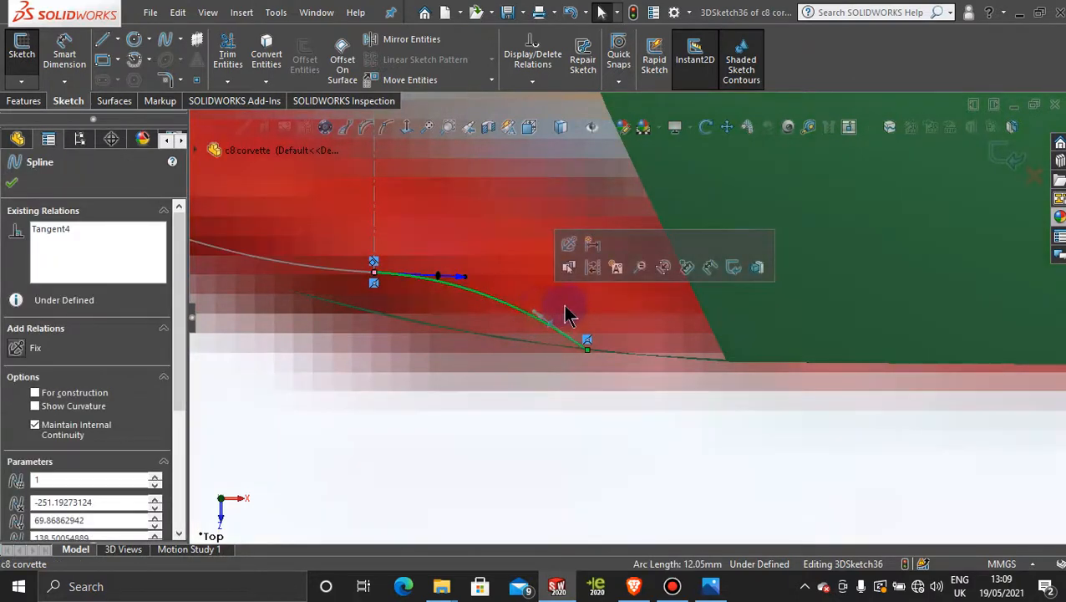
click(534, 321)
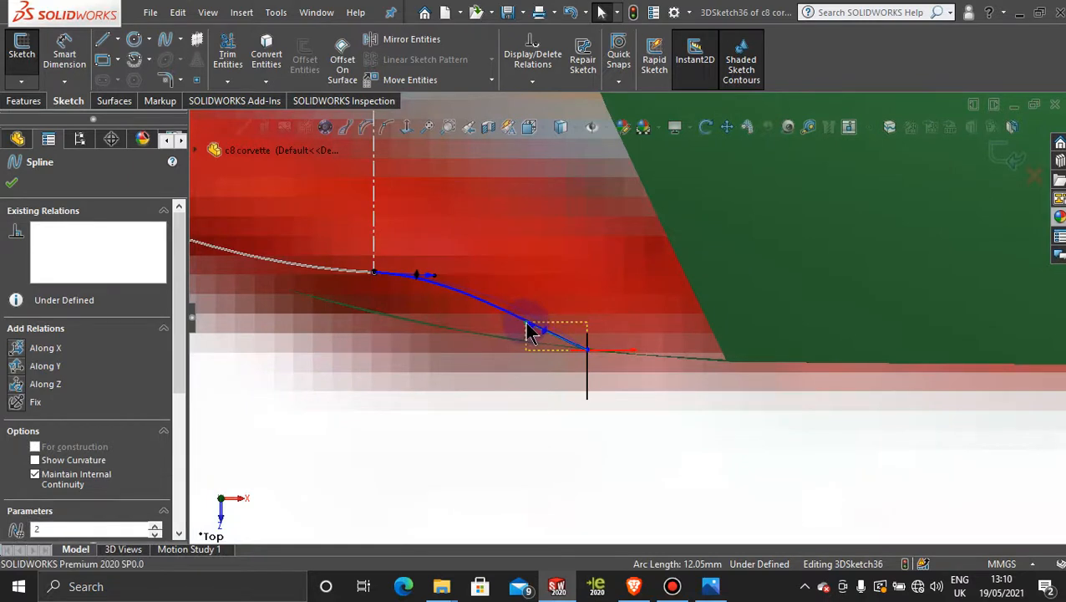
drag(531, 319, 528, 322)
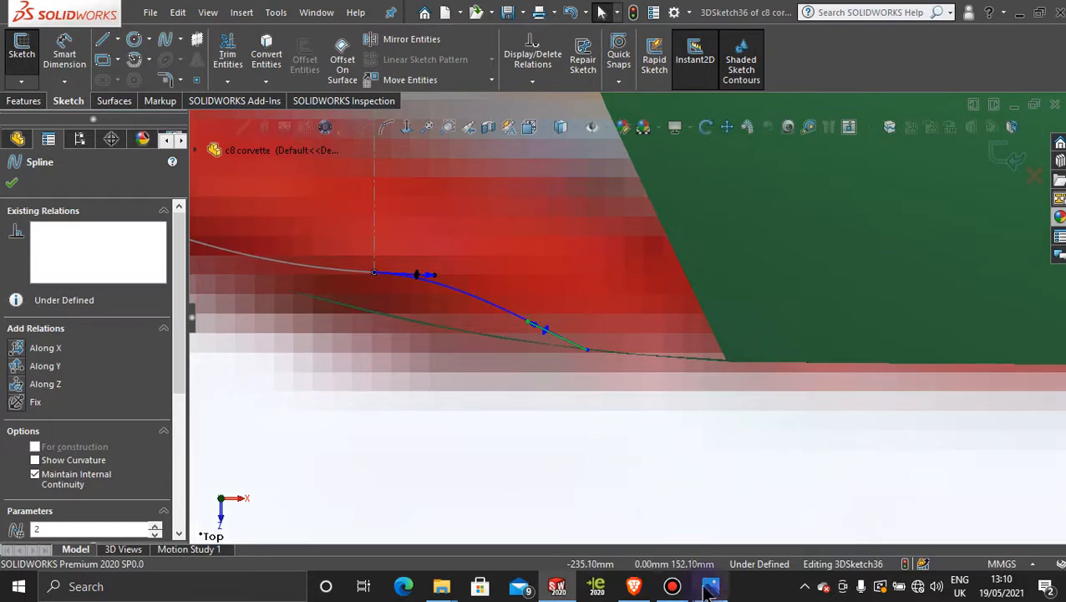
Step: Shorten the connecting spline's front handle and readjust its wheel arch handle for a smooth outward bend, checking the curve from an angle
mouse_move(710, 590)
mouse_move(702, 507)
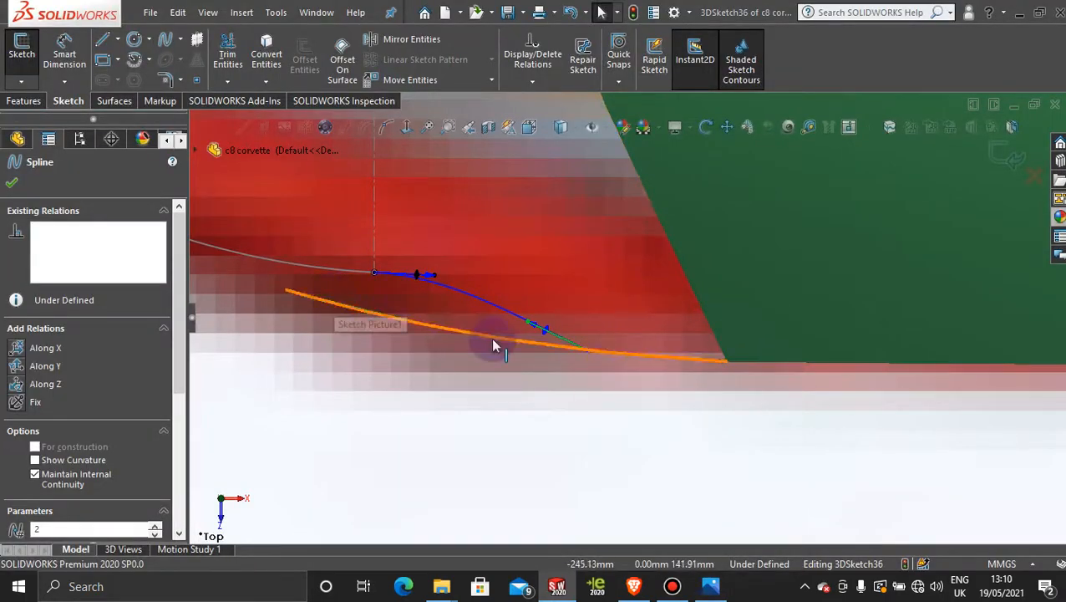
drag(437, 279, 420, 285)
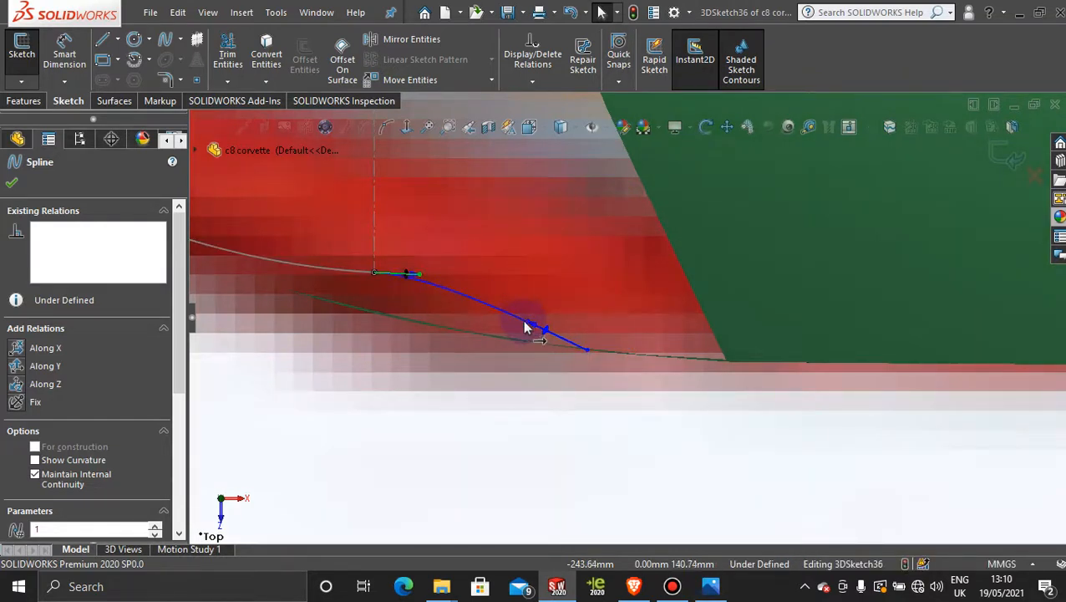
drag(525, 321, 537, 322)
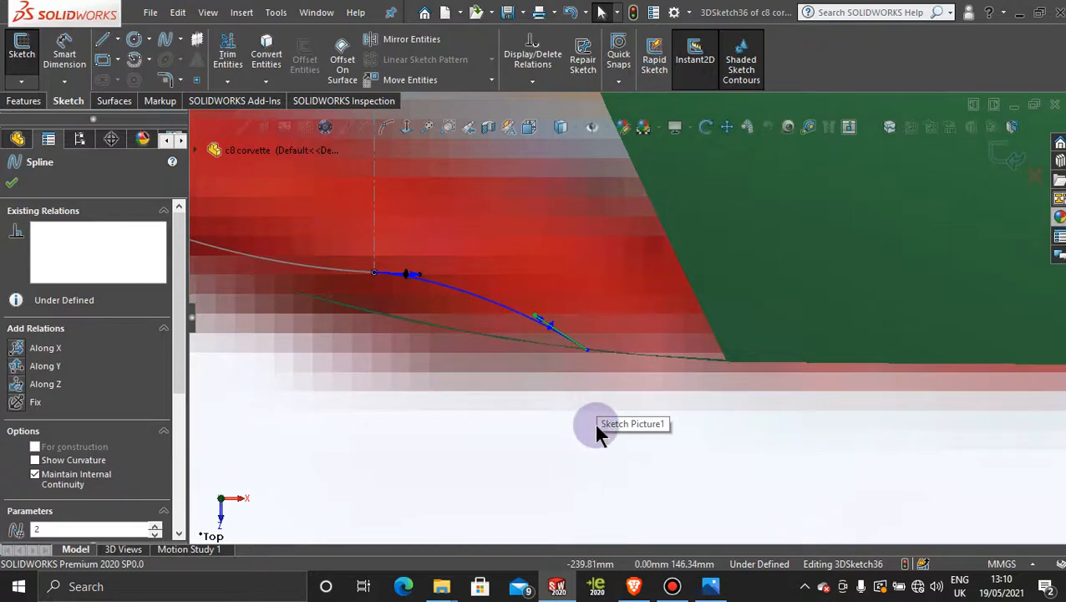
middle_drag(593, 420, 589, 415)
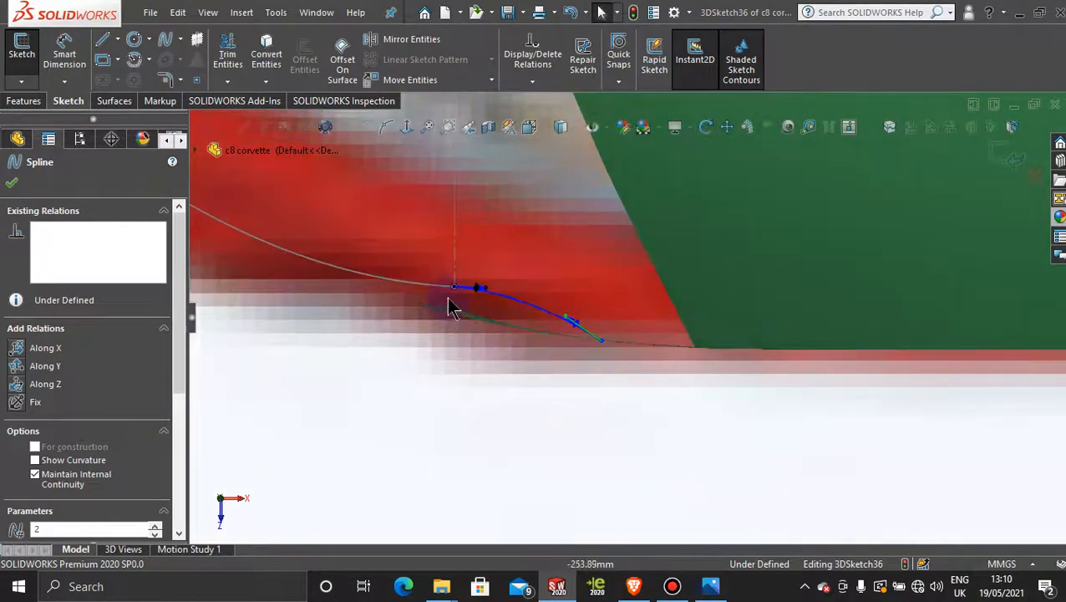
mouse_move(614, 362)
middle_down()
mouse_move(611, 397)
mouse_move(600, 393)
mouse_move(622, 295)
mouse_move(685, 235)
mouse_move(727, 245)
mouse_move(730, 255)
mouse_move(664, 282)
mouse_move(682, 460)
mouse_move(650, 375)
mouse_move(695, 368)
mouse_move(693, 380)
middle_up()
click(740, 488)
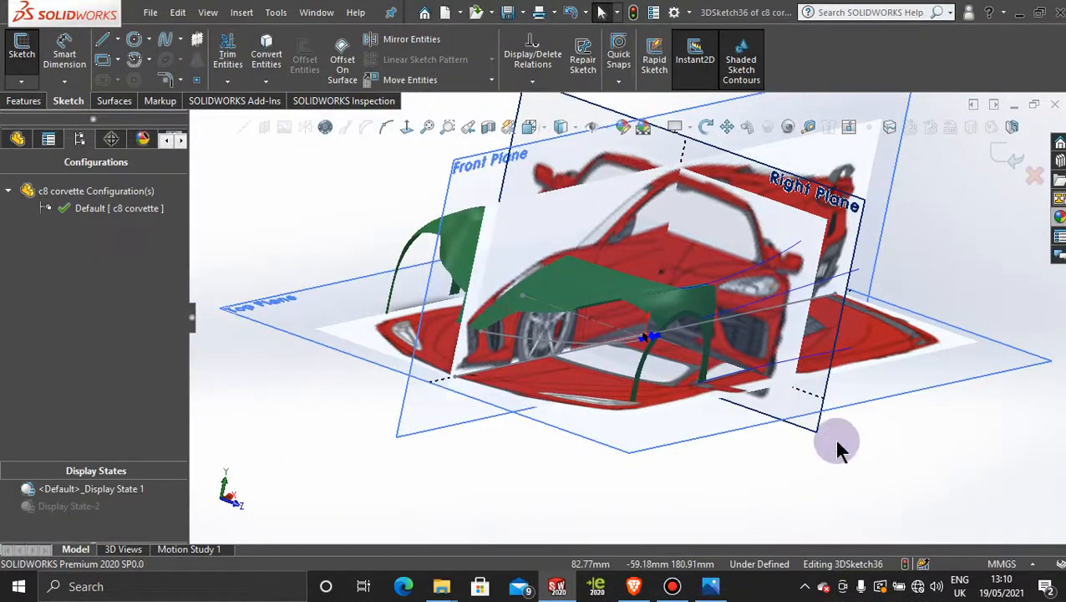
Step: Check the finished connecting spline from several angles and close its 3D sketch
mouse_move(837, 444)
middle_down()
mouse_move(795, 415)
mouse_move(788, 376)
mouse_move(768, 430)
mouse_move(792, 454)
middle_up()
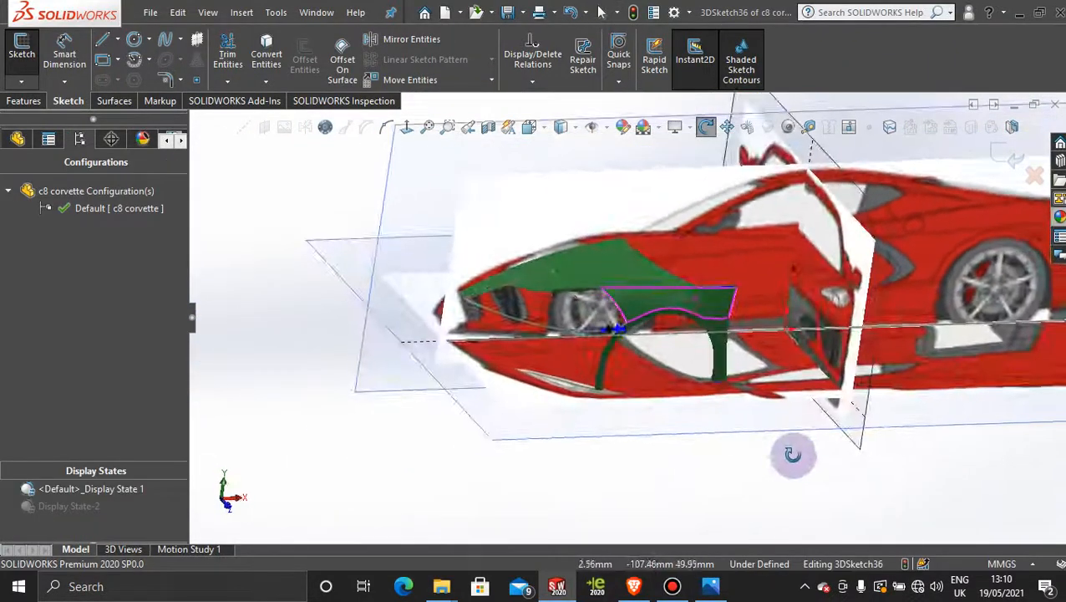
scroll(692, 445, up, 2)
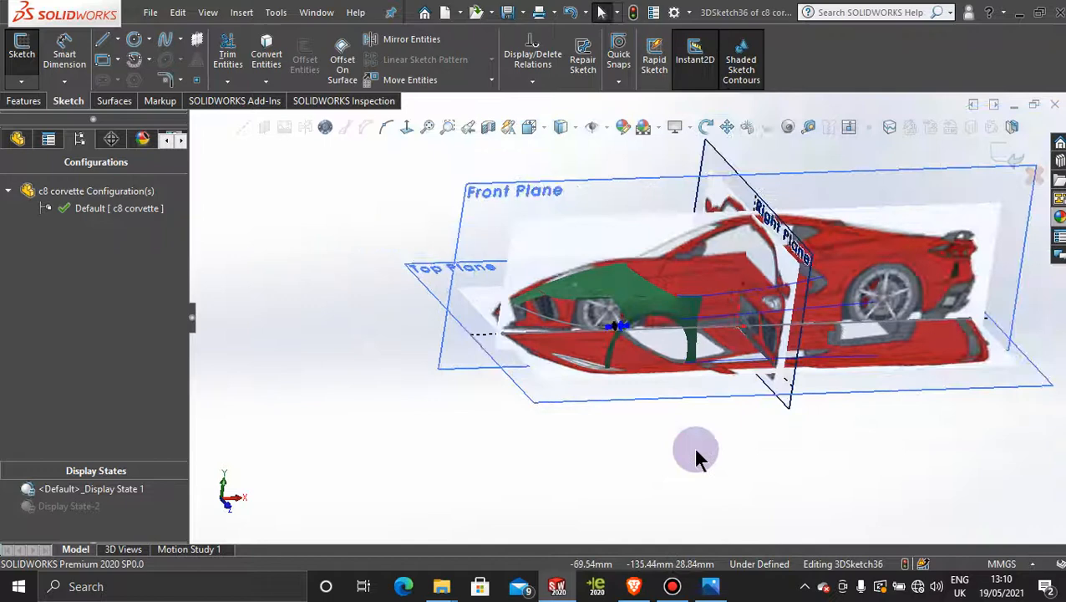
click(1037, 173)
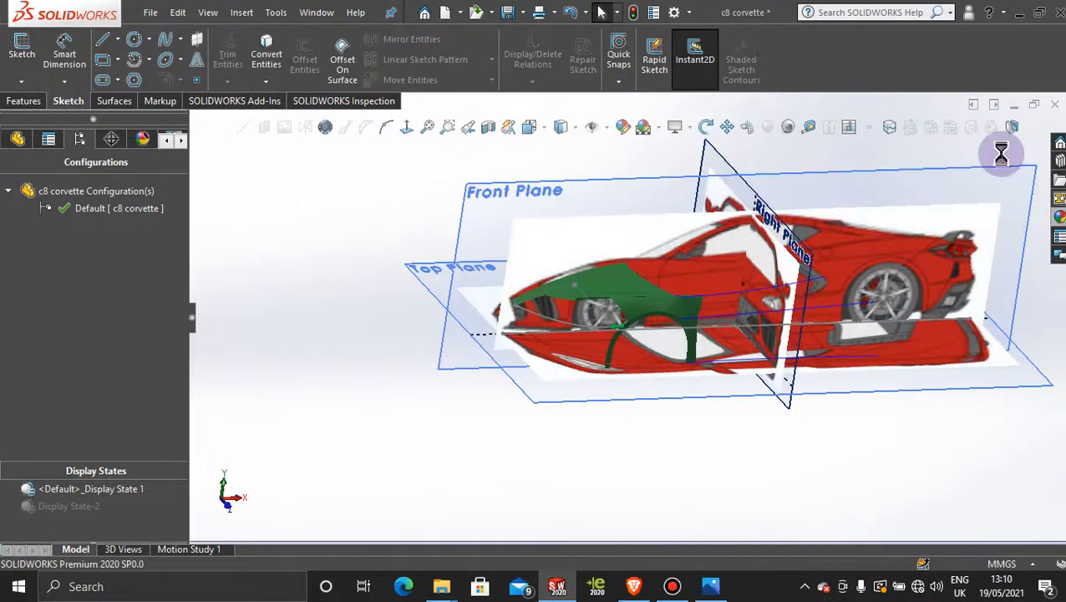
scroll(635, 336, down, 5)
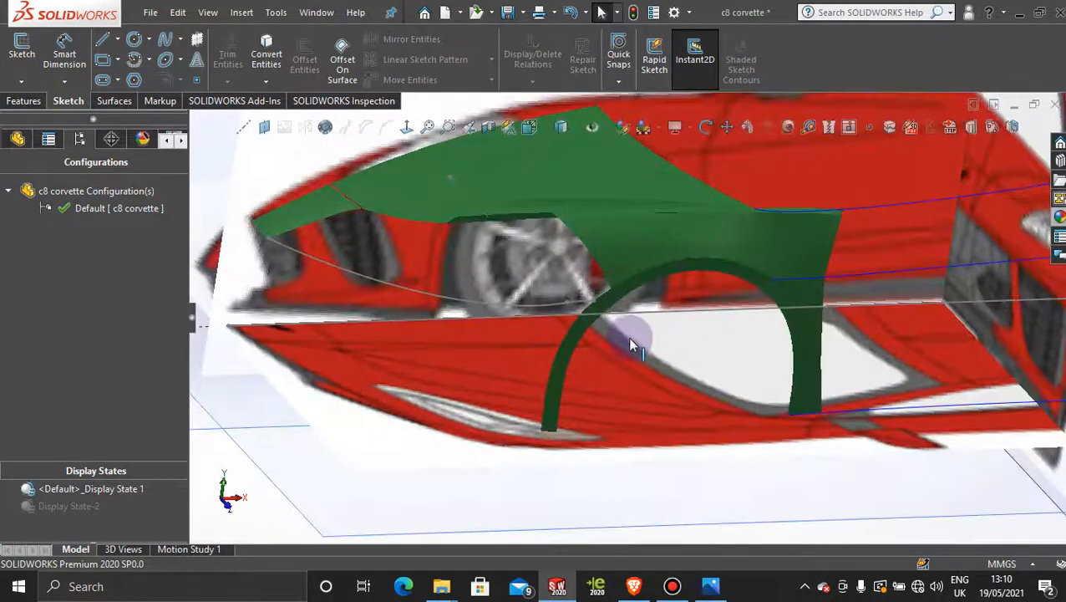
scroll(628, 344, up, 2)
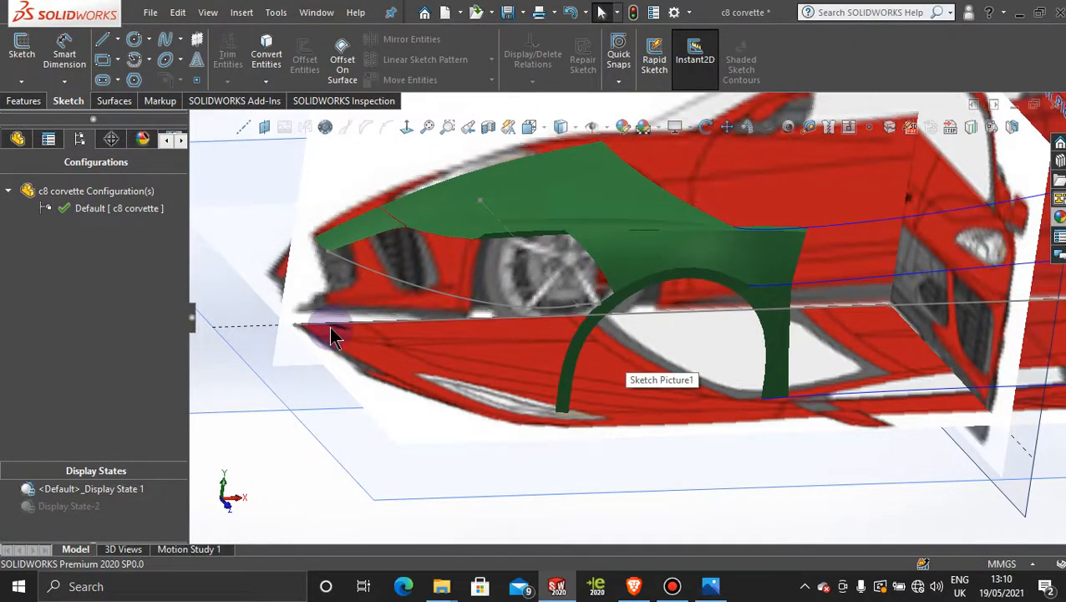
middle_drag(331, 336, 448, 434)
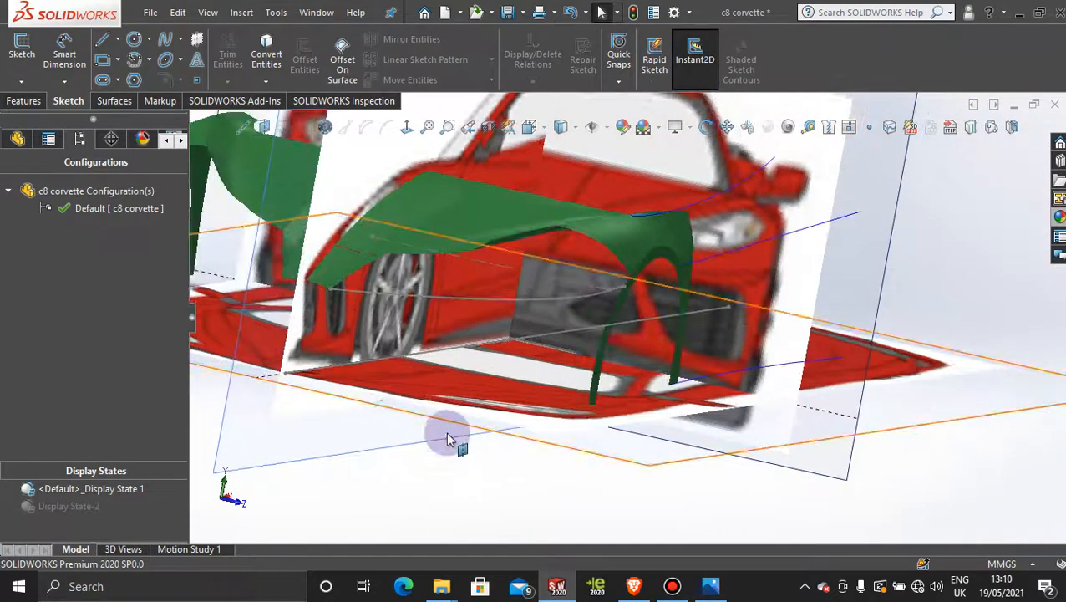
scroll(493, 427, up, 4)
click(758, 210)
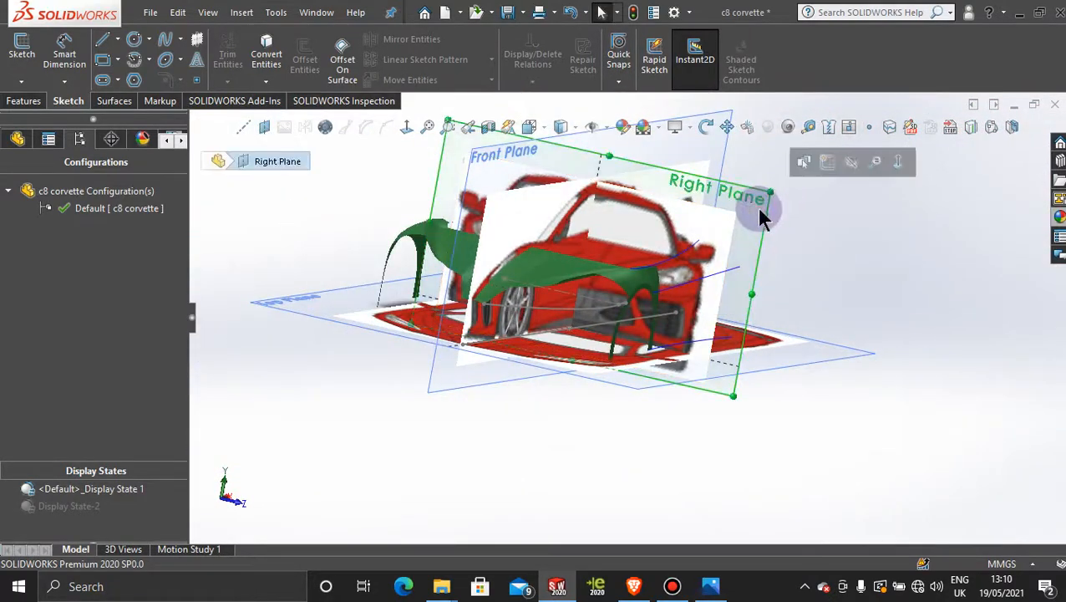
click(824, 169)
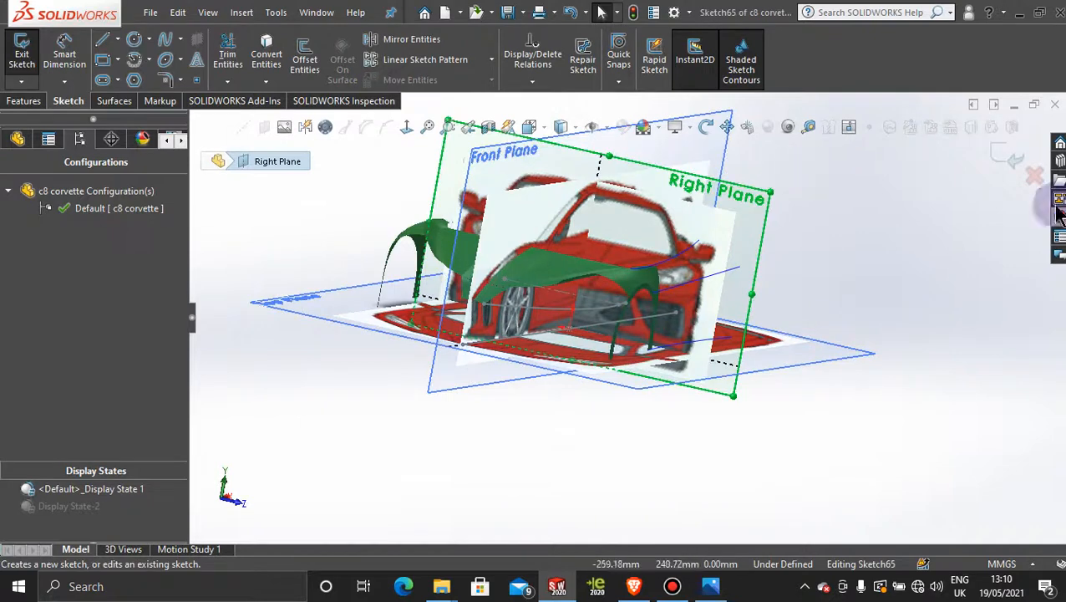
click(1007, 155)
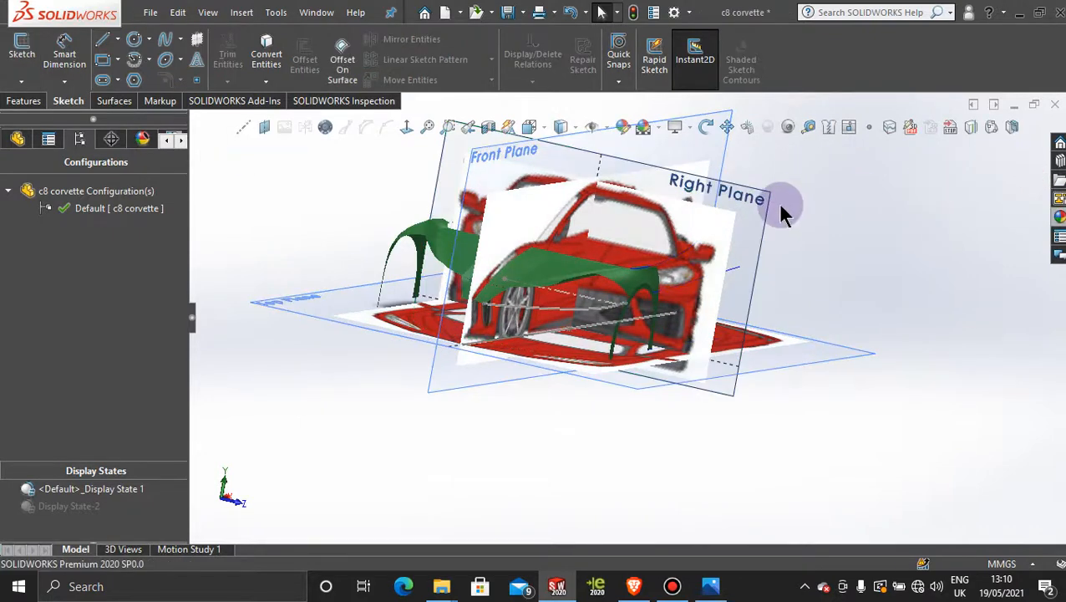
Step: In a new 3D sketch viewed square to the Right Plane, draw a vertical construction line about 3 mm down from the bumper spline's front endpoint
click(747, 204)
click(410, 127)
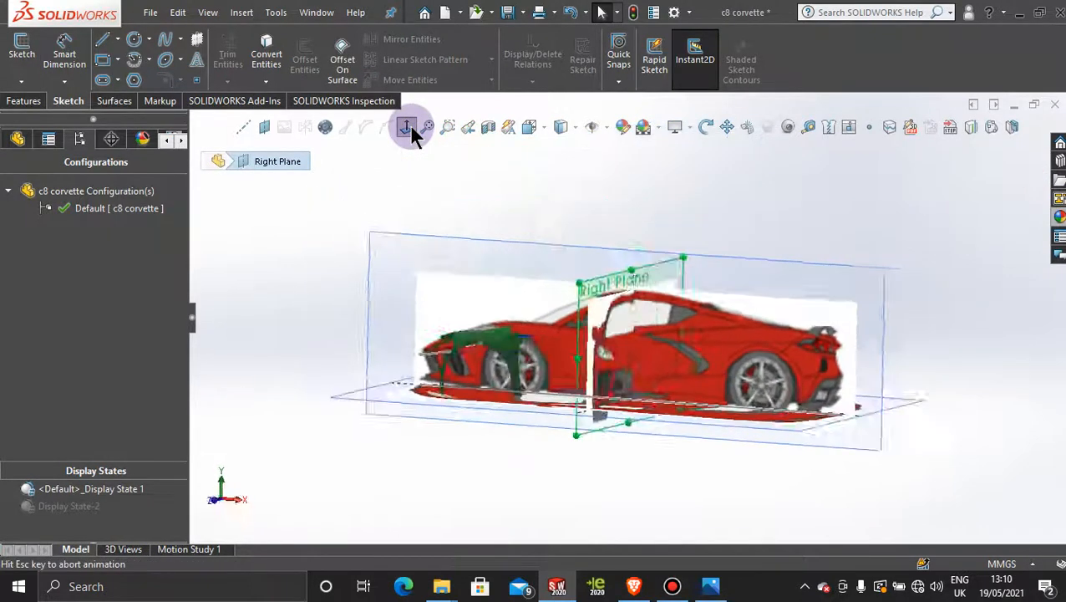
scroll(650, 457, down, 10)
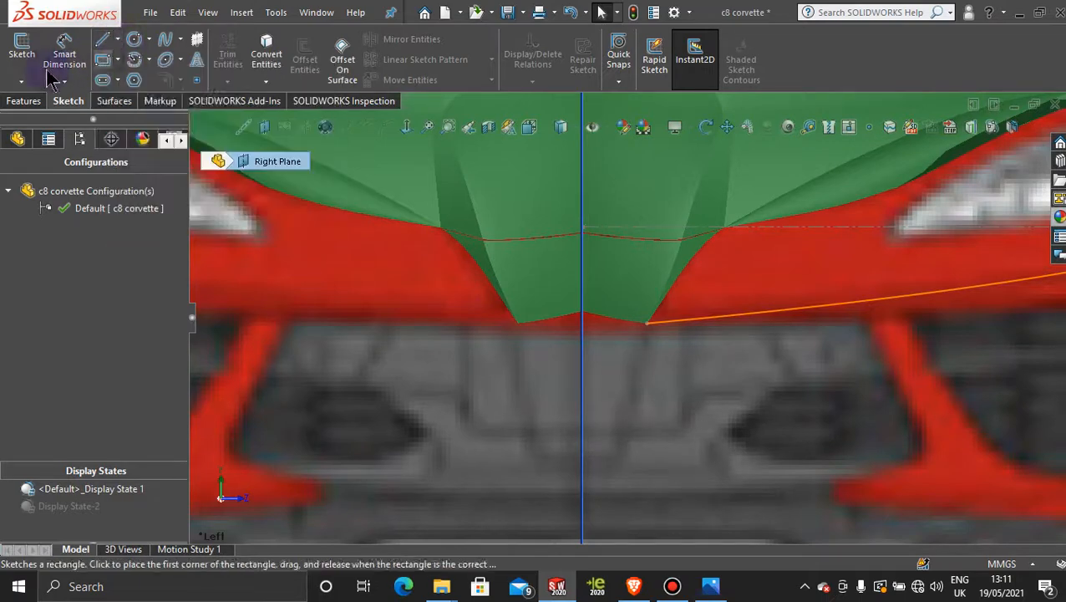
click(21, 81)
click(38, 122)
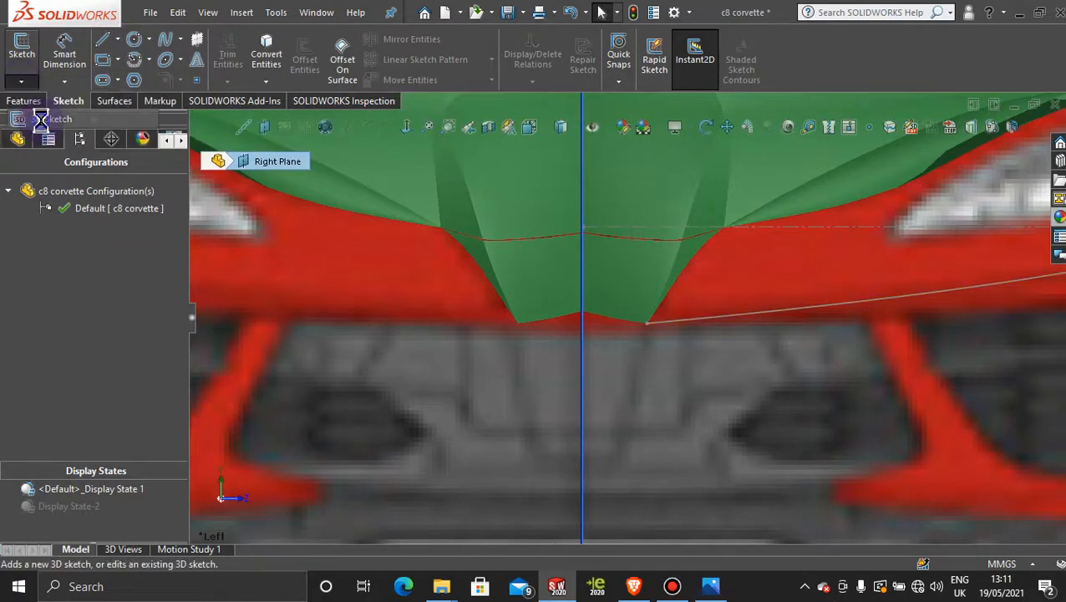
click(117, 40)
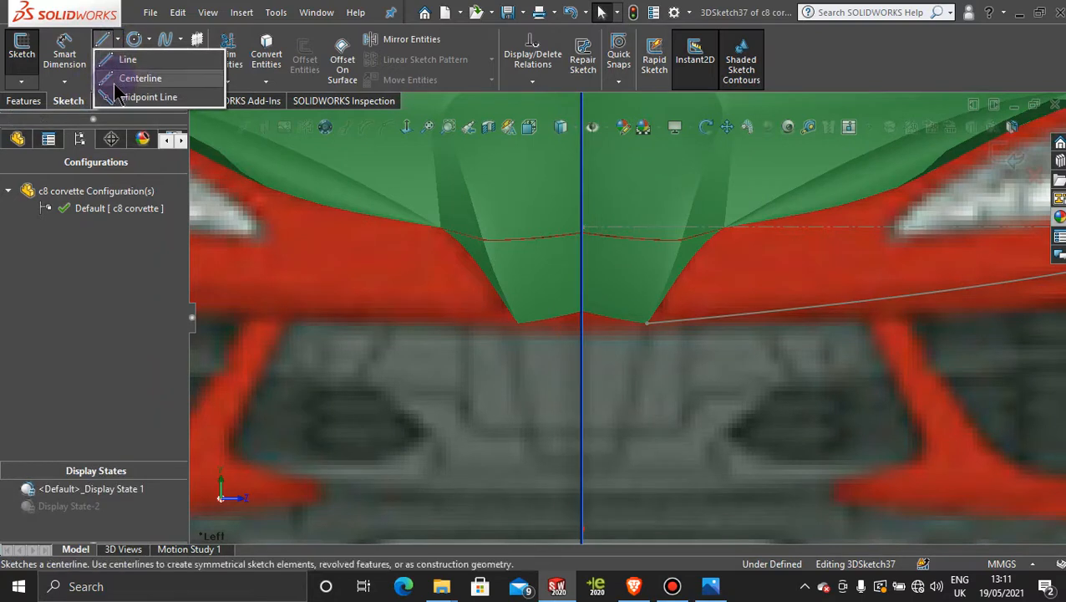
click(134, 78)
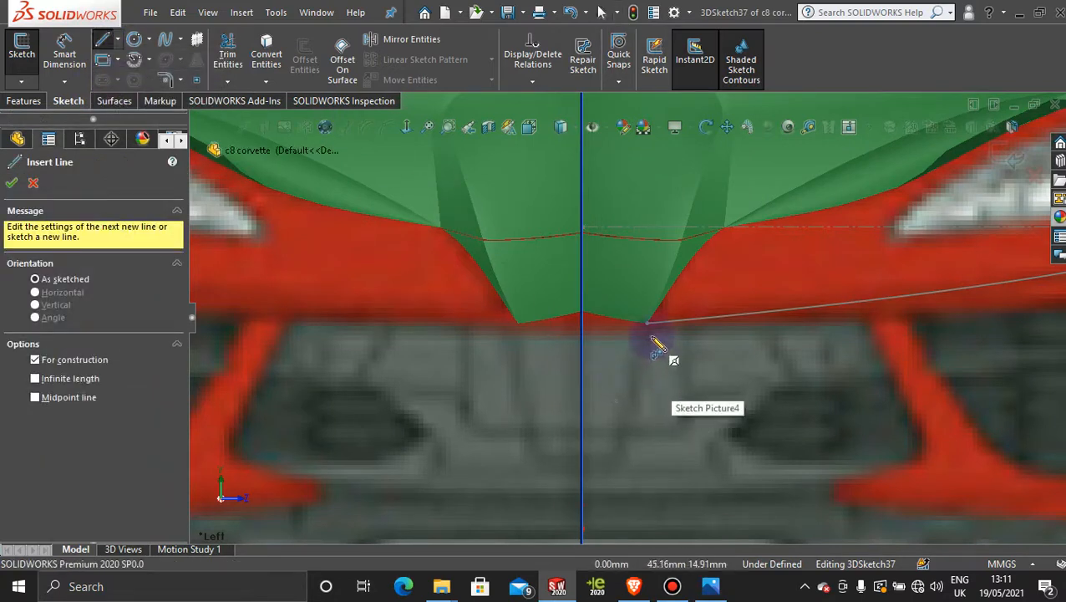
click(647, 323)
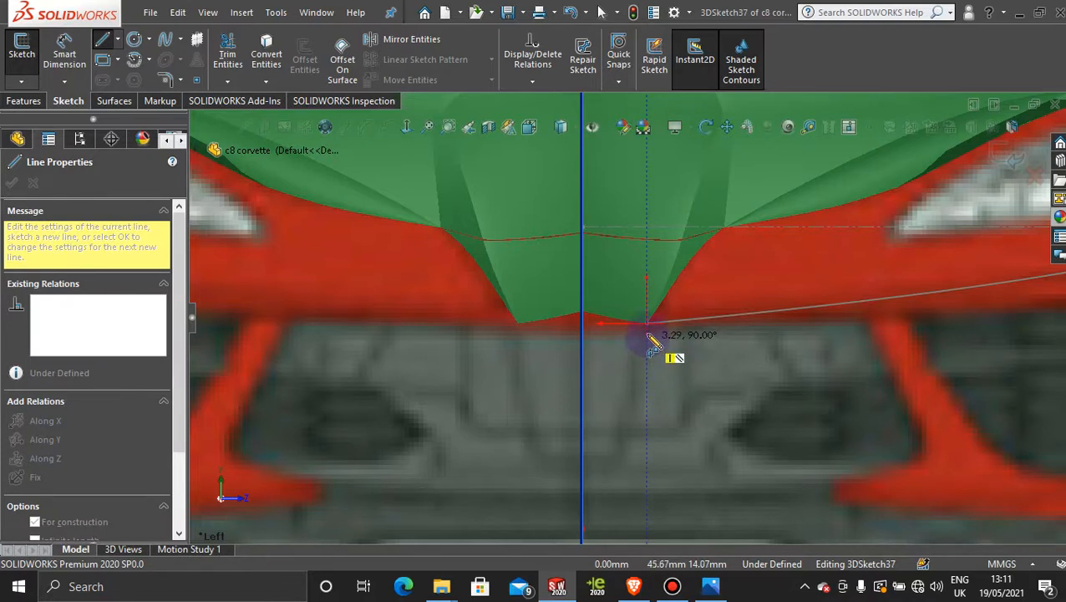
click(647, 333)
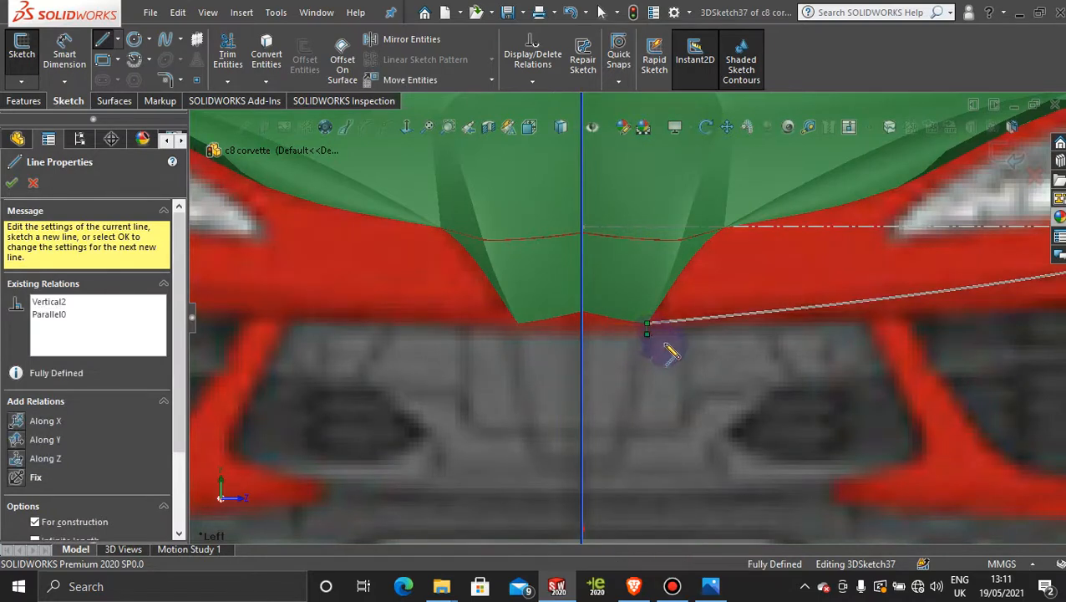
key(Escape)
key(Escape)
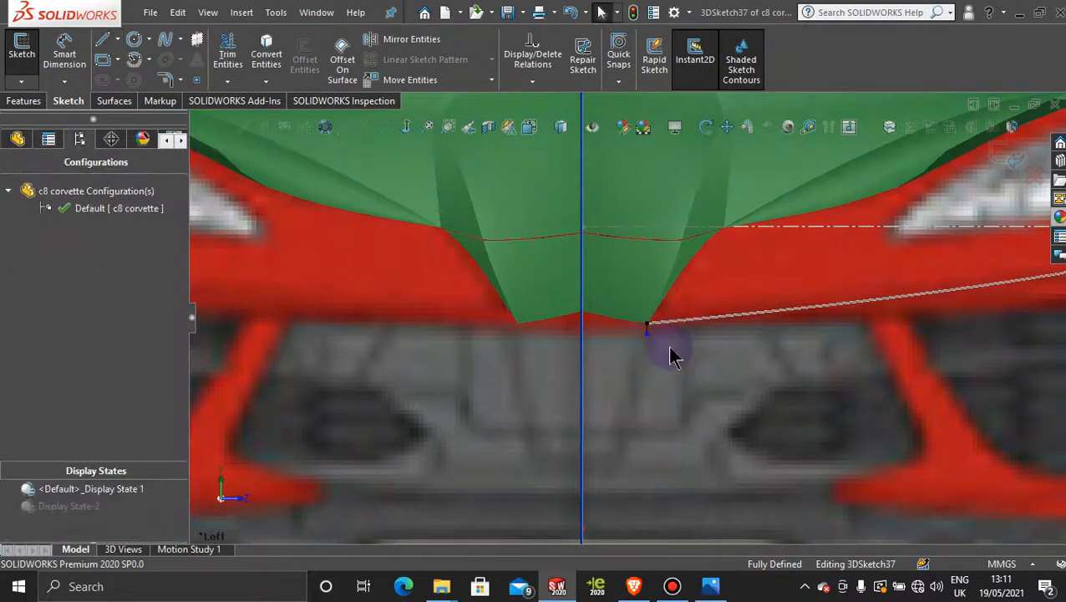
Step: Examine the short construction line and the bumper spline against the car's front reference picture, straight on and from an angle
scroll(673, 355, up, 4)
scroll(836, 355, down, 2)
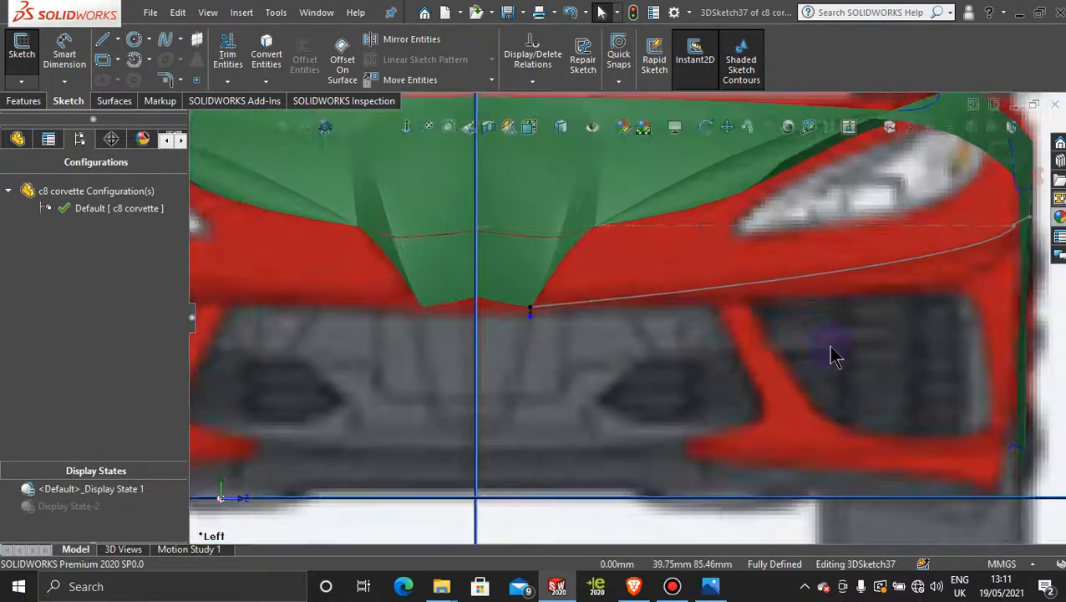
scroll(835, 355, up, 1)
scroll(834, 357, down, 2)
scroll(832, 357, up, 4)
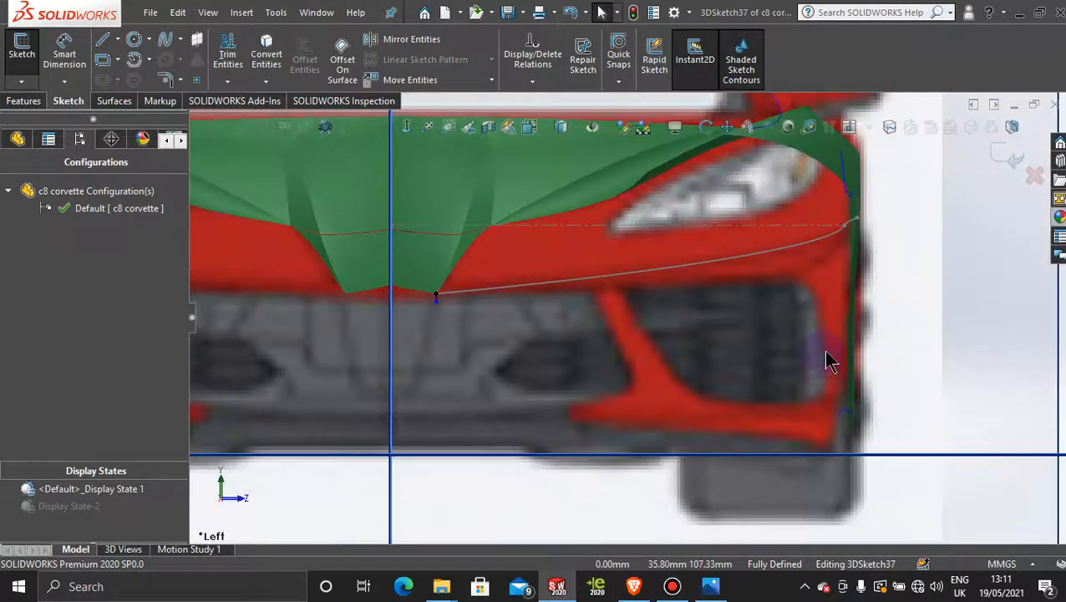
mouse_move(587, 340)
middle_down()
mouse_move(452, 328)
mouse_move(590, 334)
middle_up()
scroll(593, 342, down, 4)
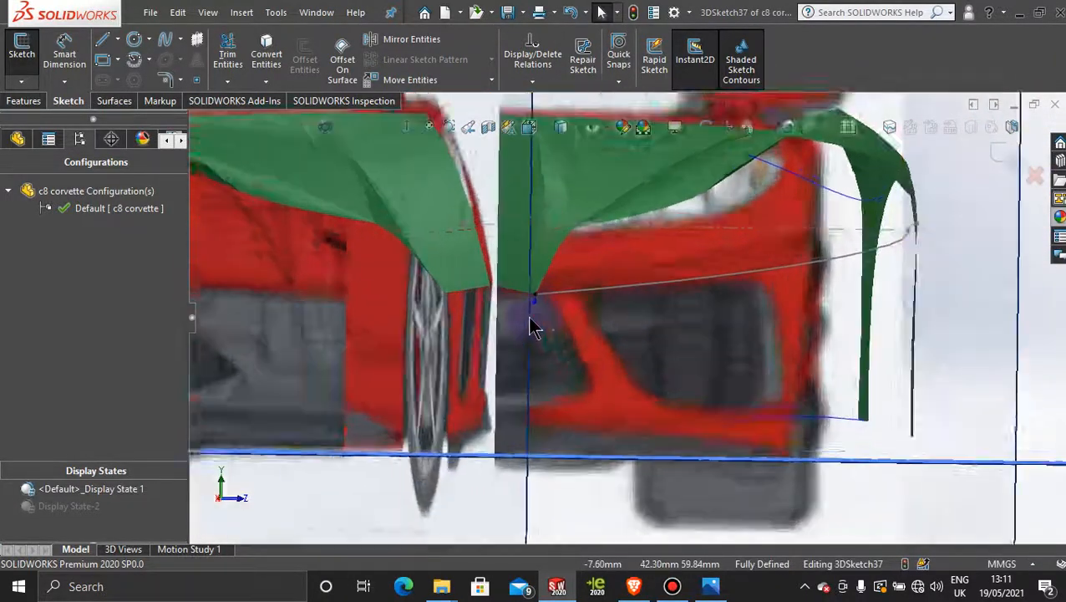
scroll(574, 326, up, 4)
Step: Shorten the vertical construction line by moving its lower endpoint up to about Y 47.68 mm in the Left view
key(space)
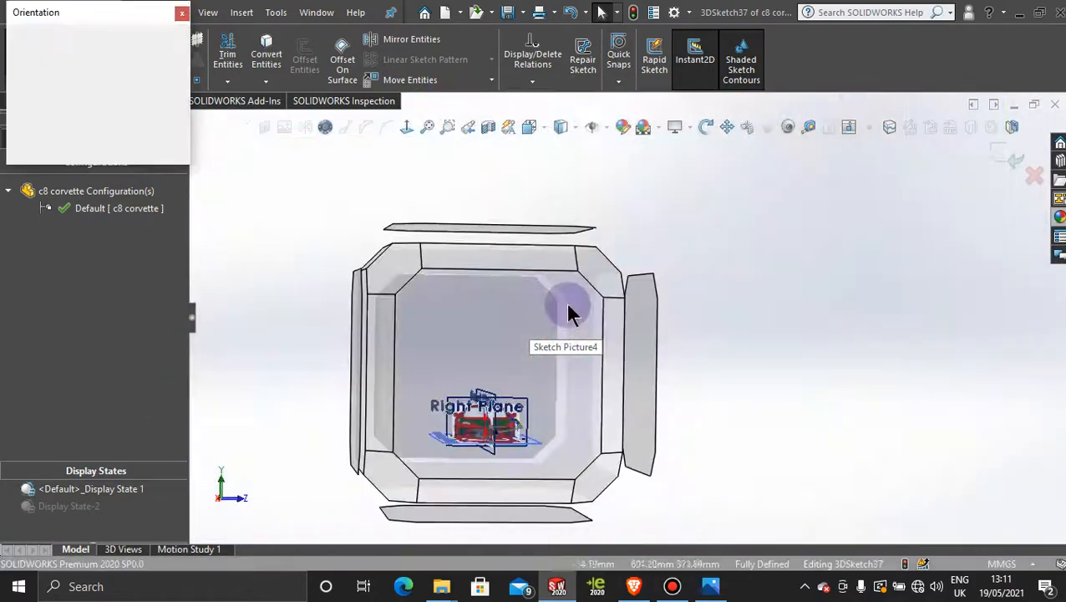
click(536, 322)
scroll(638, 447, up, 3)
scroll(678, 469, down, 6)
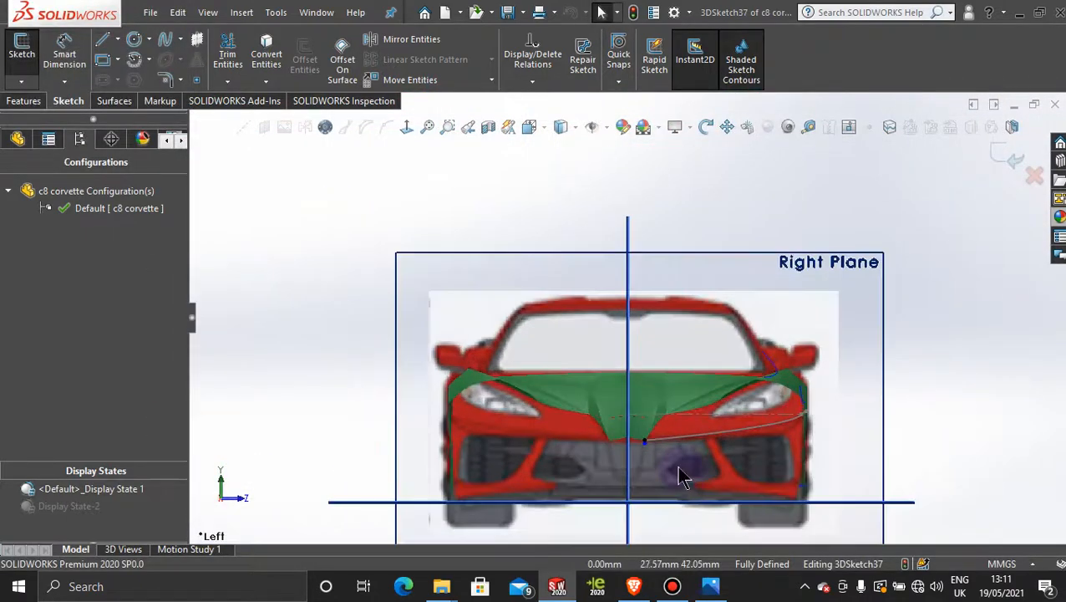
scroll(615, 376, down, 3)
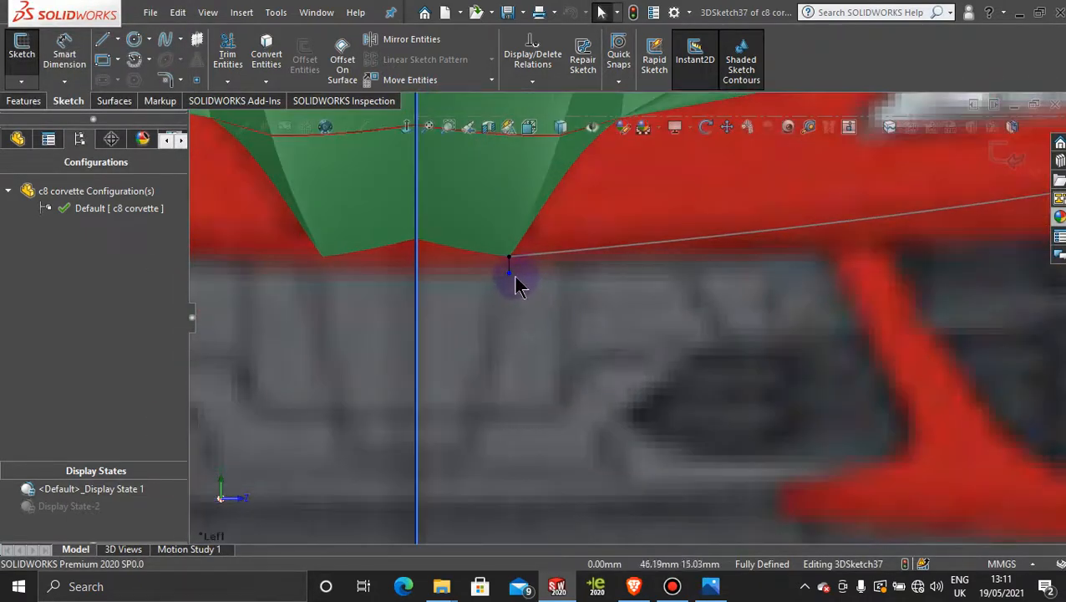
click(509, 273)
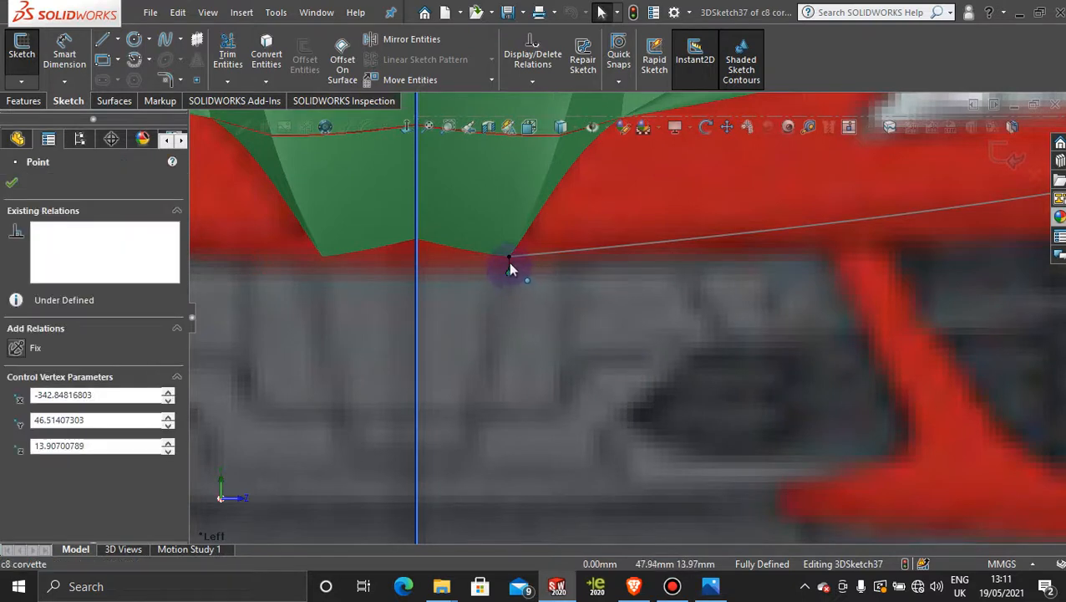
drag(511, 269, 509, 264)
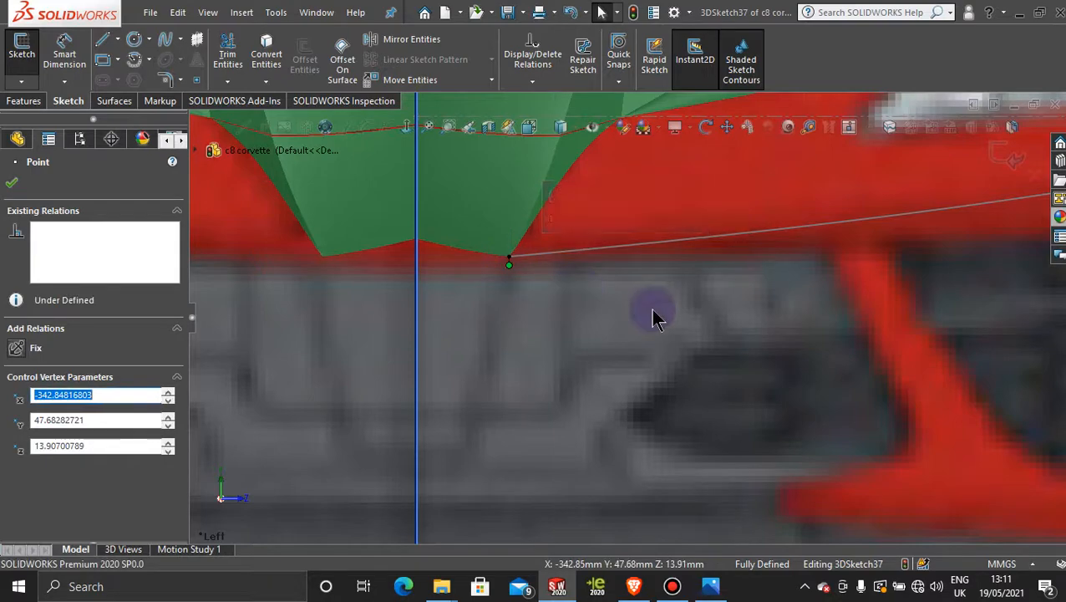
scroll(651, 309, up, 3)
scroll(653, 316, up, 2)
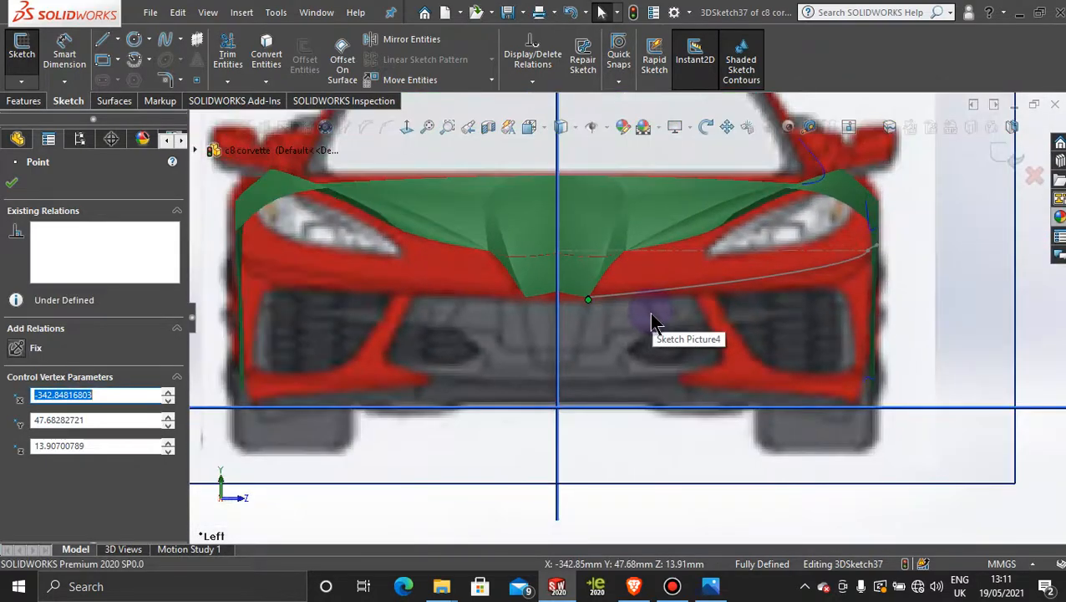
Step: Compare the bumper edge and wheel arch with the car's side photo in Photos
mouse_move(761, 333)
middle_down()
mouse_move(747, 317)
mouse_move(737, 323)
mouse_move(724, 371)
mouse_move(738, 393)
mouse_move(740, 376)
middle_up()
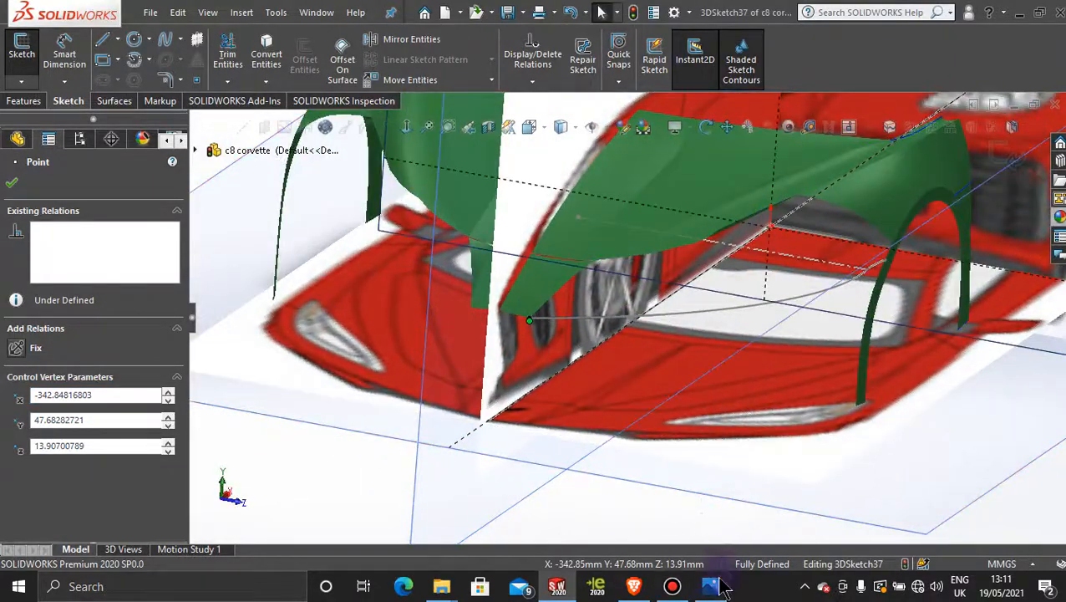
mouse_move(720, 587)
mouse_move(739, 522)
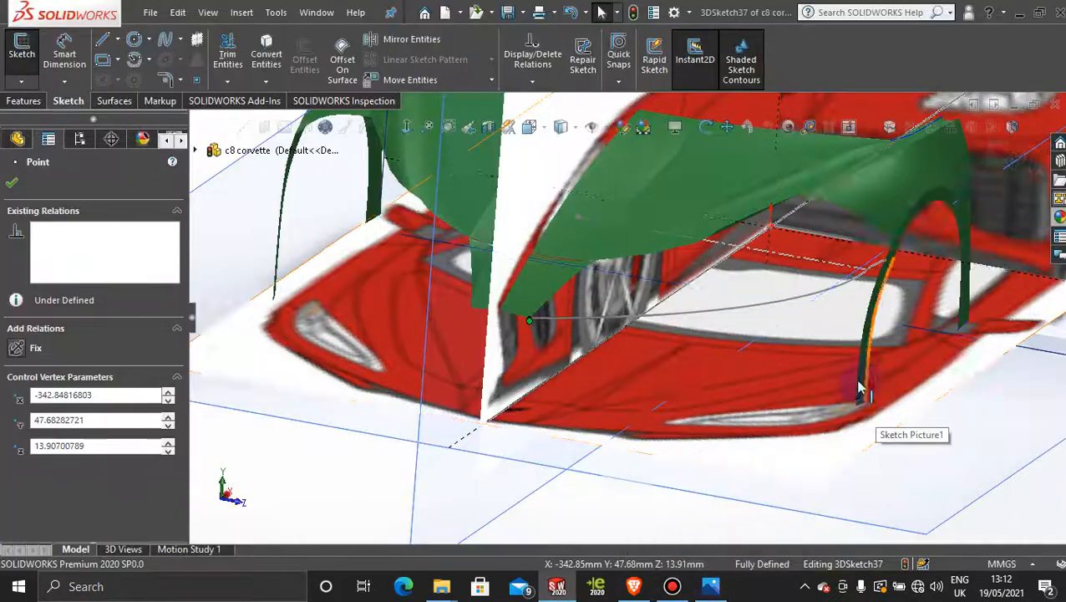
middle_drag(831, 359, 810, 332)
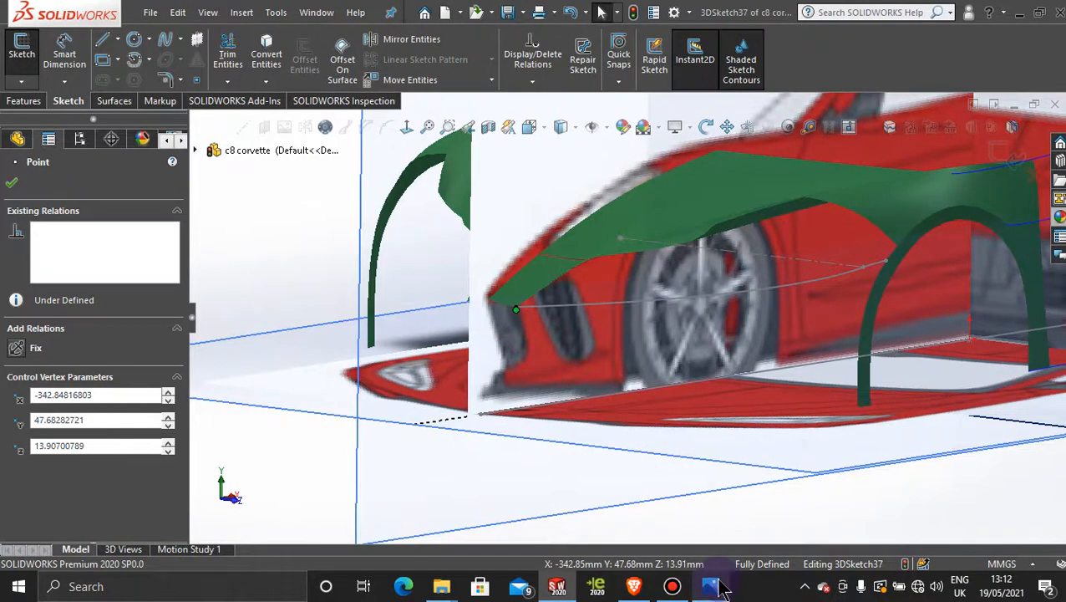
mouse_move(739, 486)
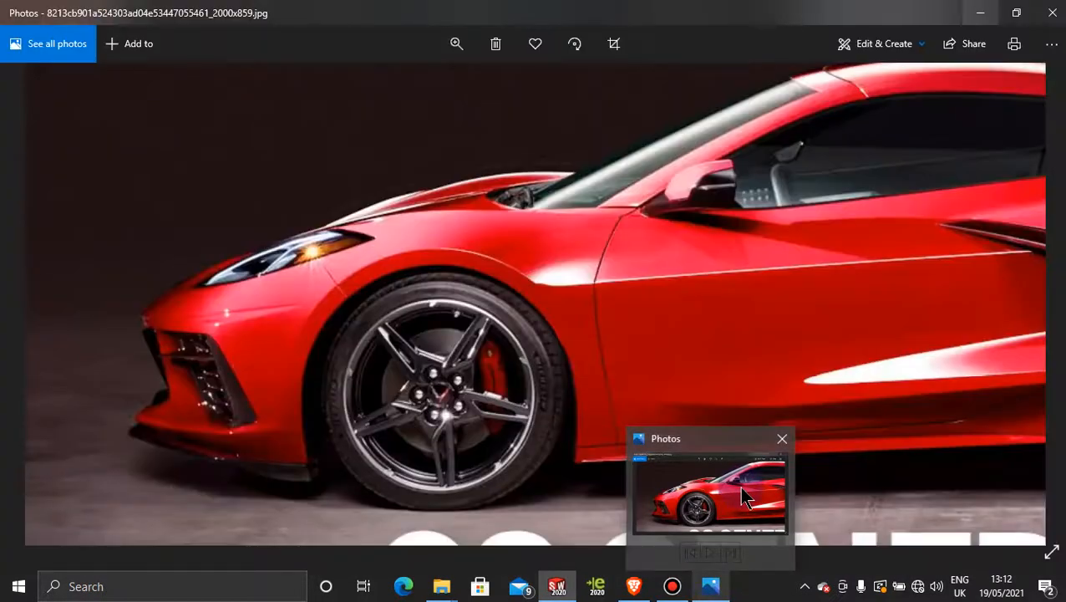
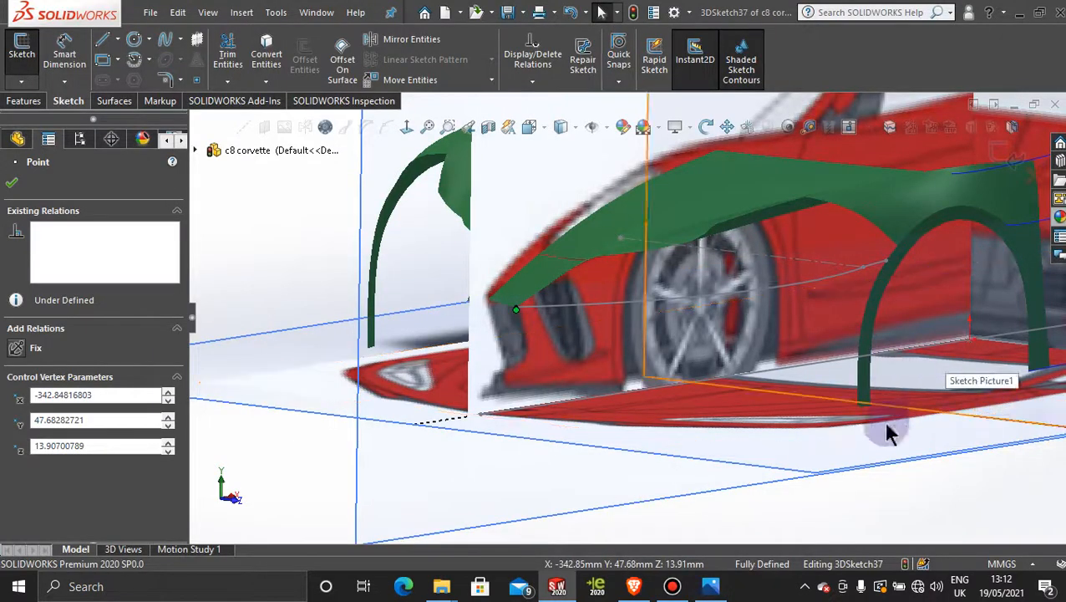
Step: Examine the bumper spline's rear end near the wheel arch from an angle and in the Front view
middle_drag(811, 376, 821, 352)
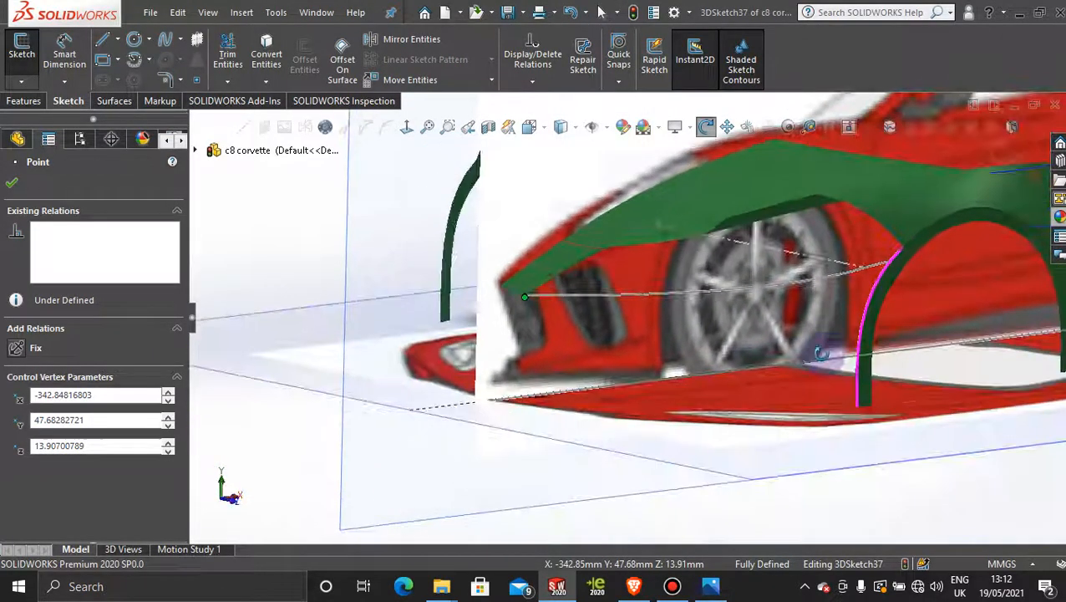
scroll(870, 286, down, 5)
middle_drag(869, 287, 805, 331)
scroll(800, 330, up, 2)
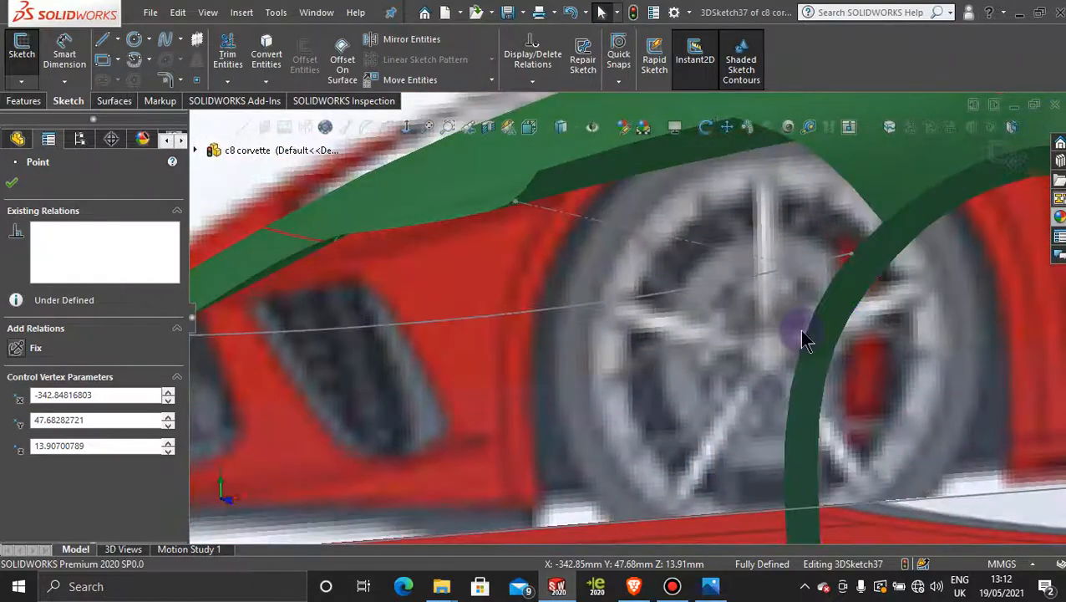
key(space)
click(549, 324)
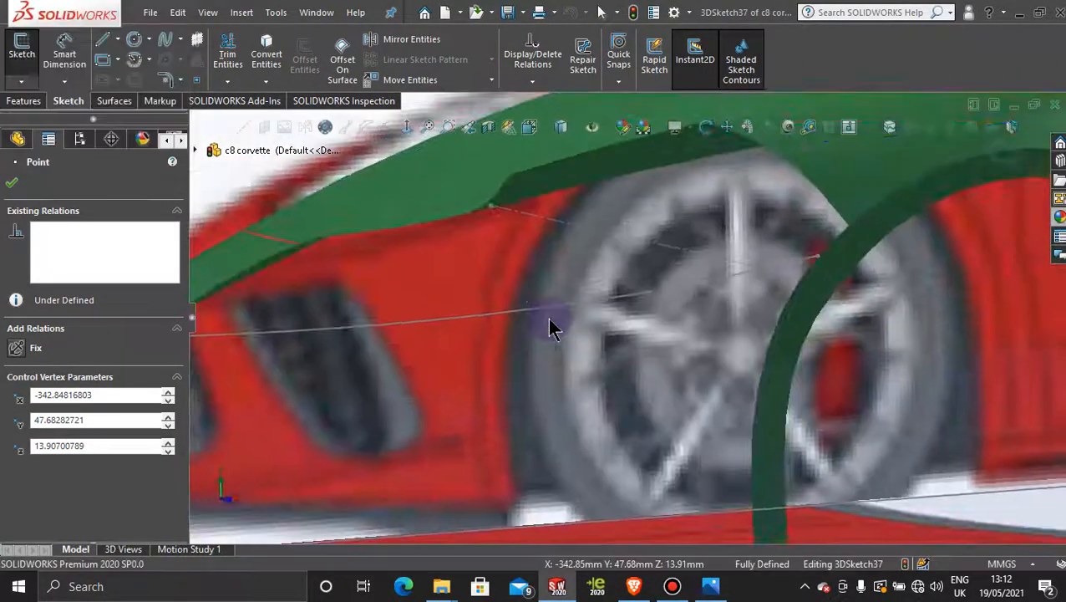
scroll(533, 452, down, 4)
scroll(531, 452, down, 8)
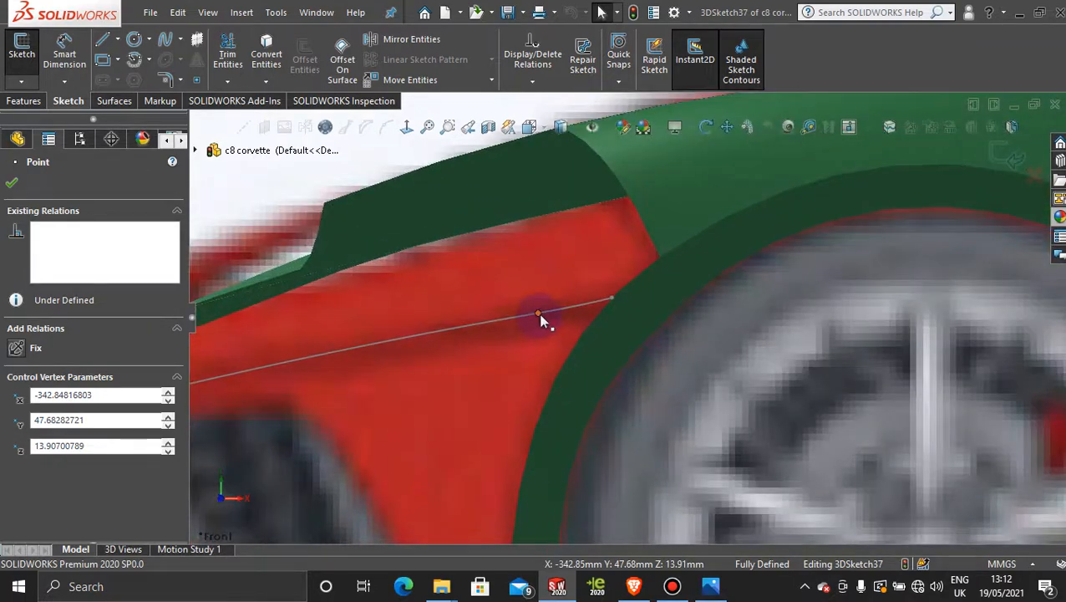
click(1007, 155)
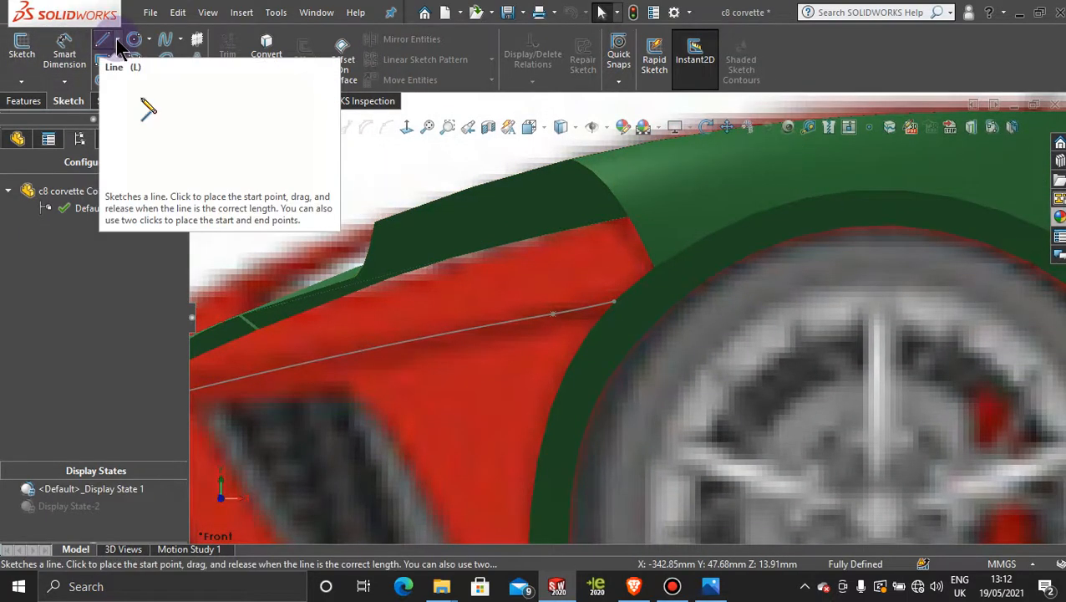
click(22, 81)
click(47, 118)
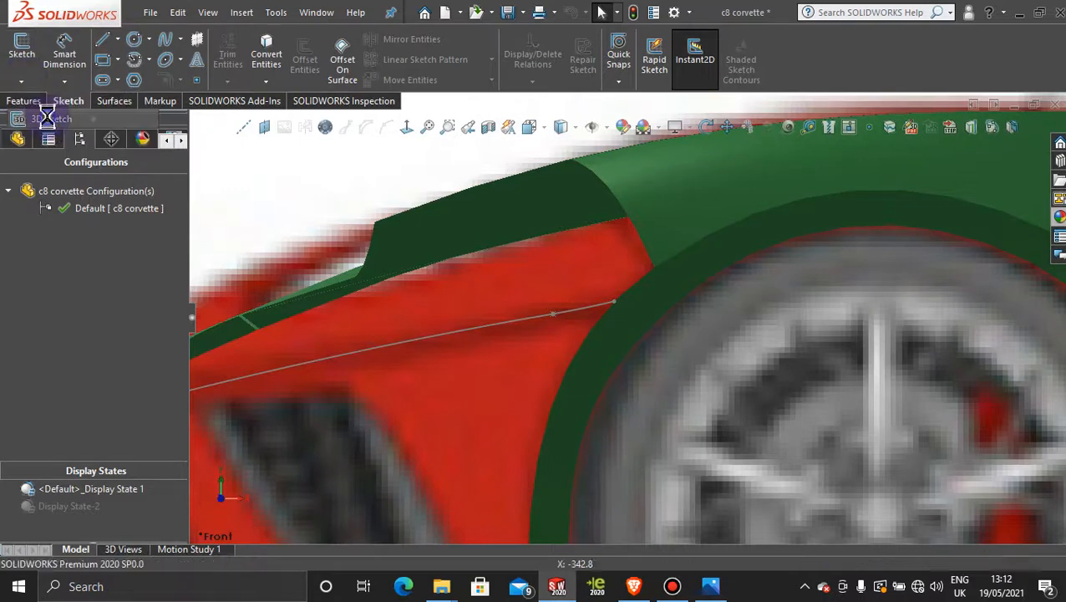
click(118, 39)
click(143, 76)
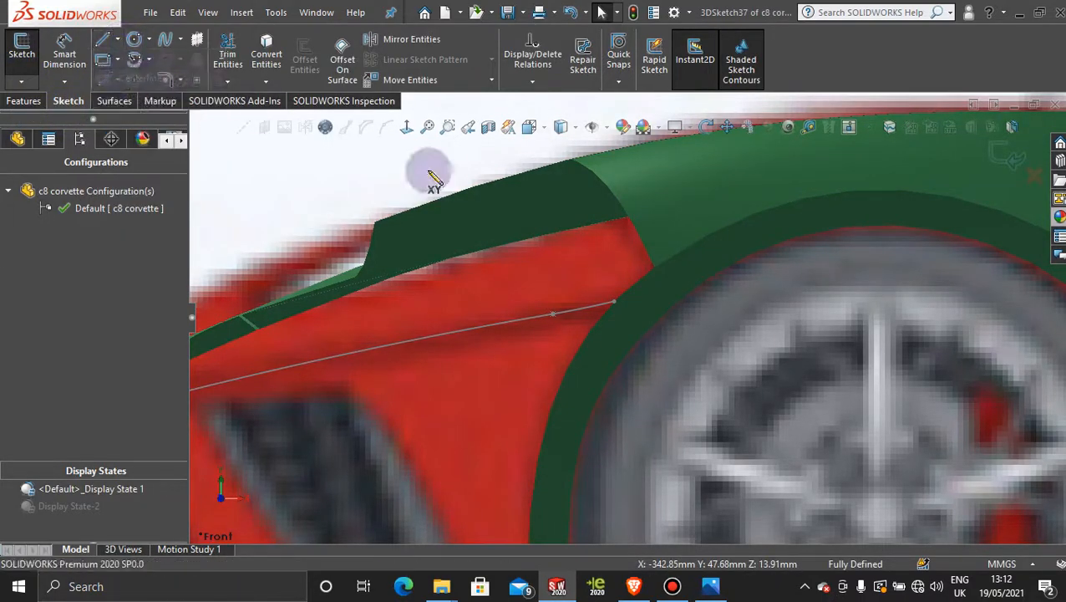
middle_drag(569, 327, 570, 337)
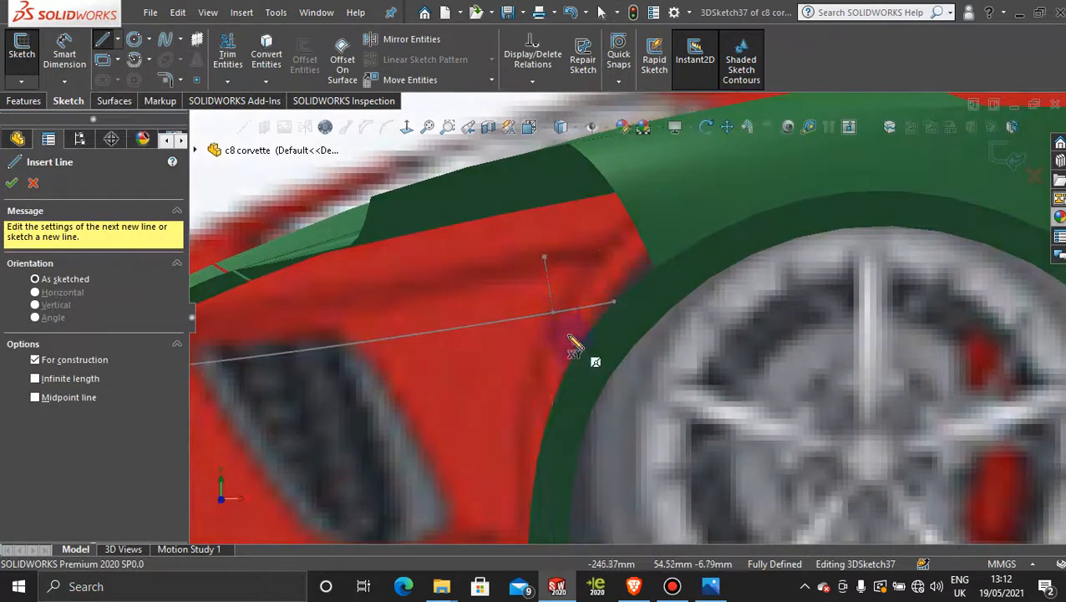
click(554, 316)
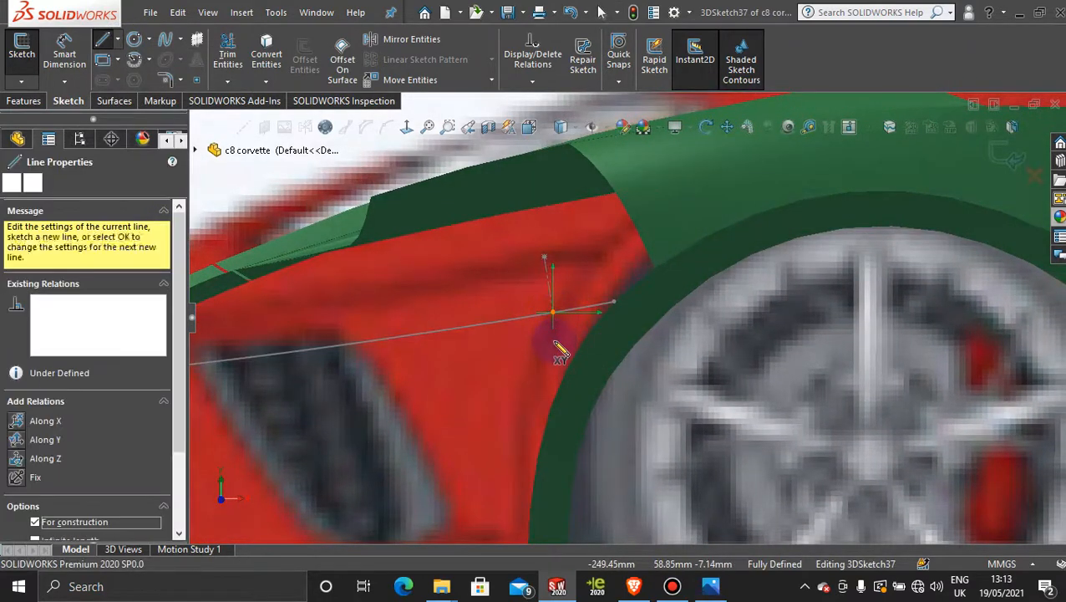
key(space)
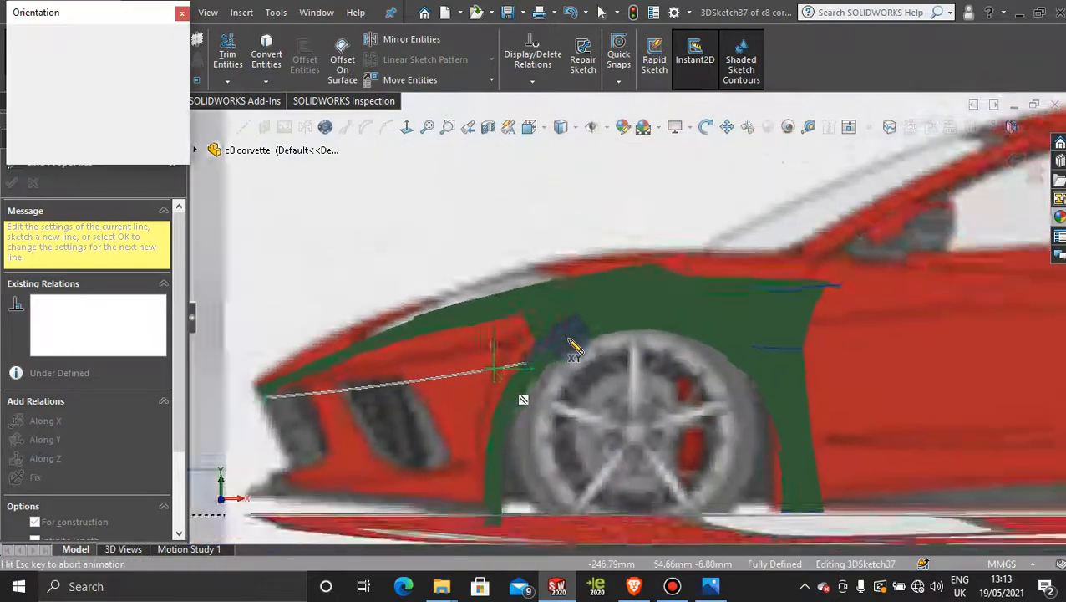
click(519, 355)
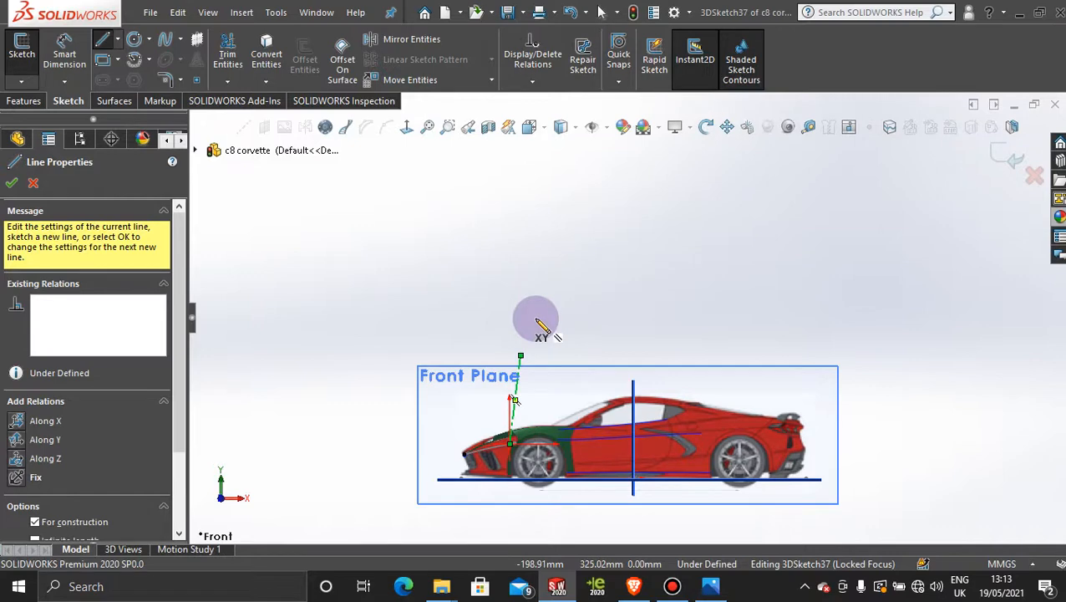
key(Escape)
key(Delete)
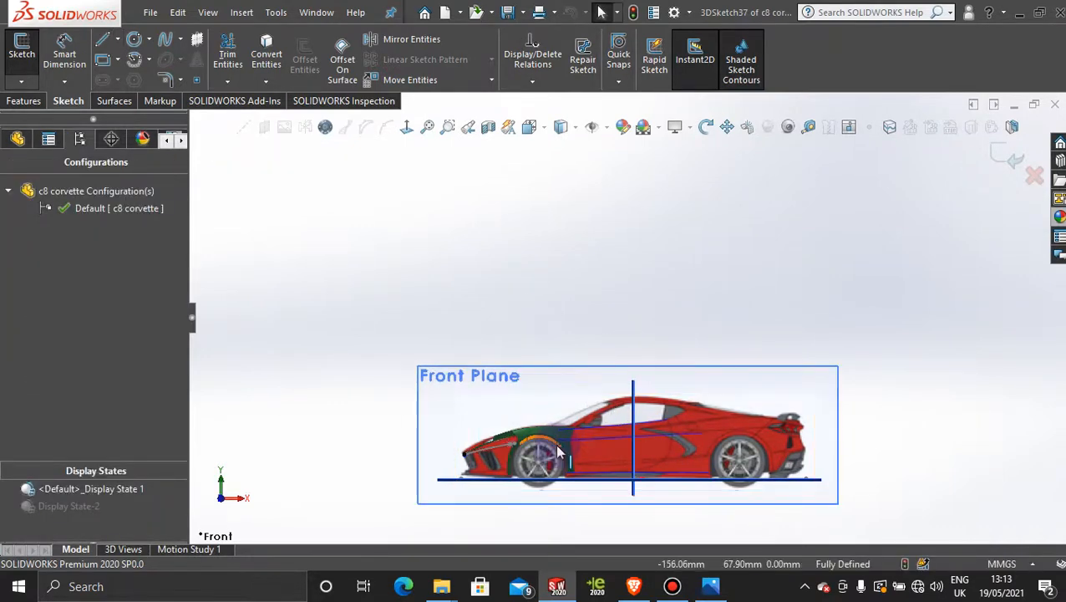
Step: Try to draw a short vertical construction line down from the spline's point near the wheel arch in the Front view
scroll(558, 452, down, 10)
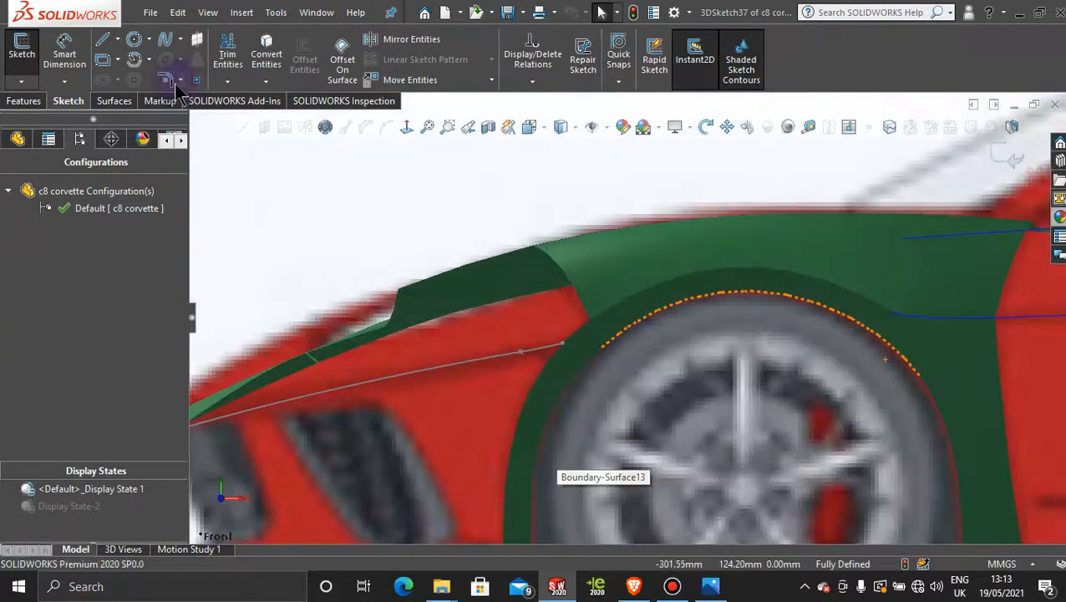
click(117, 39)
click(138, 79)
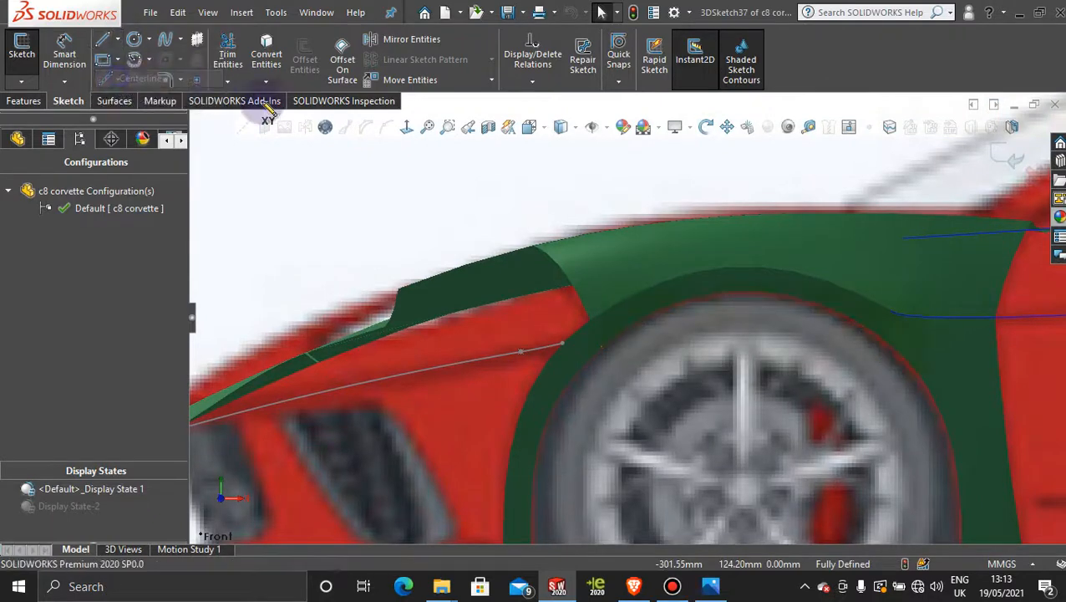
click(519, 352)
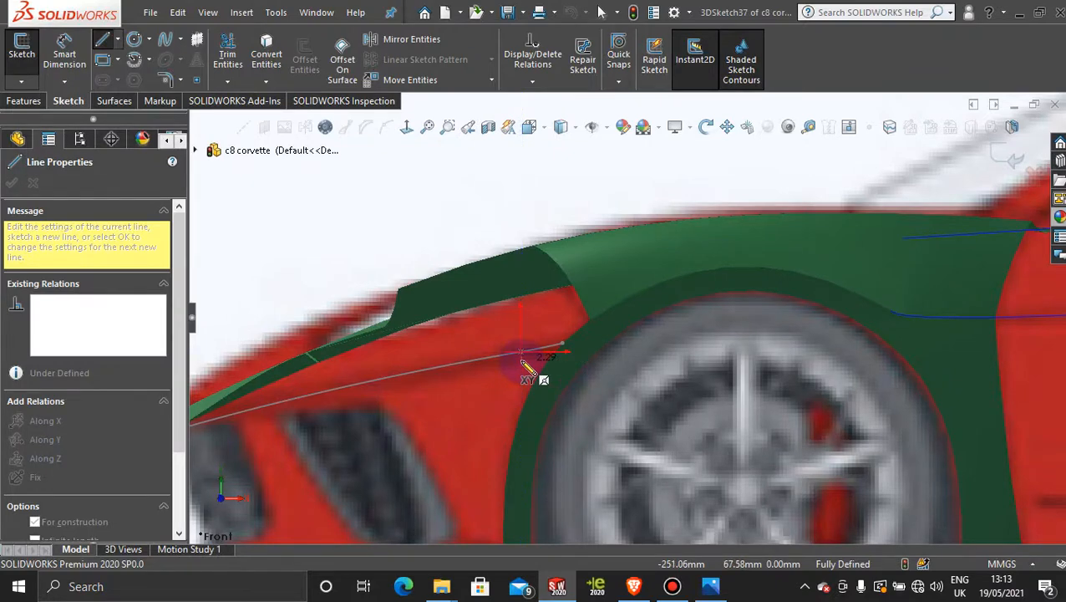
scroll(522, 361, down, 2)
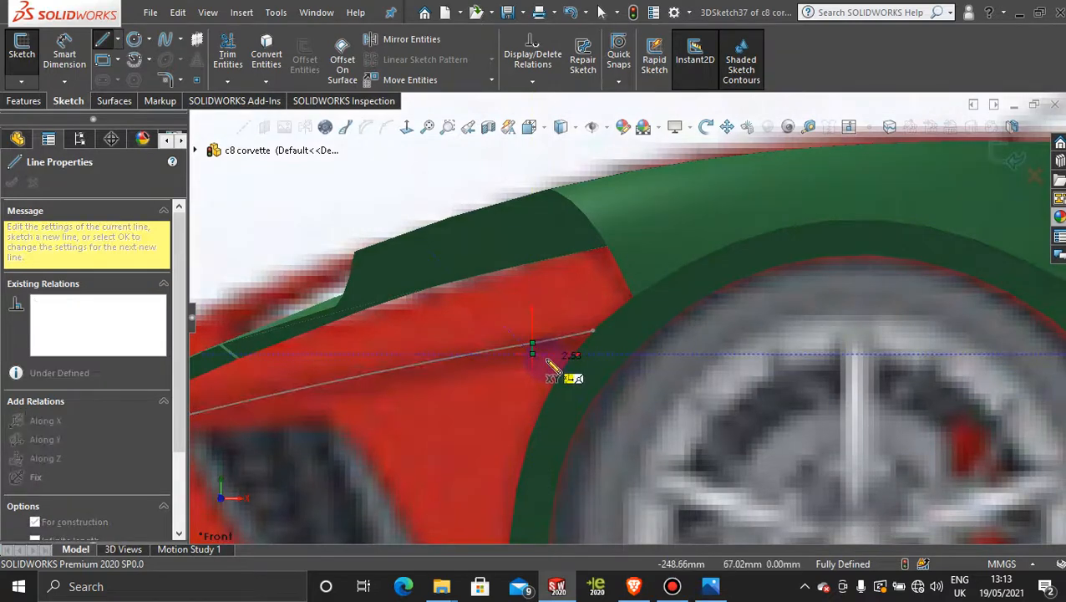
key(Escape)
scroll(547, 364, up, 4)
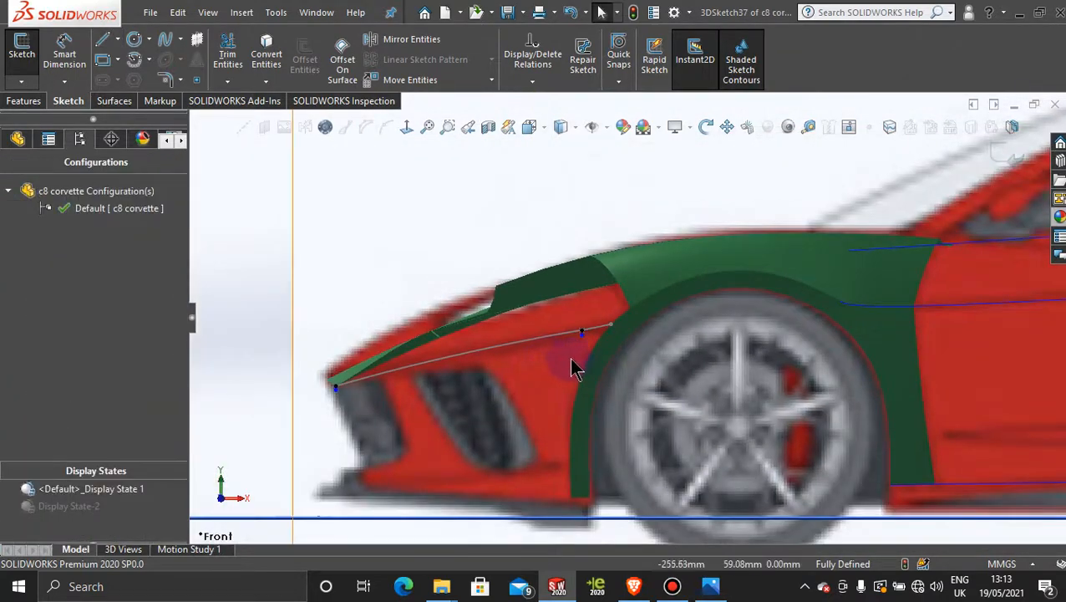
middle_drag(576, 365, 520, 344)
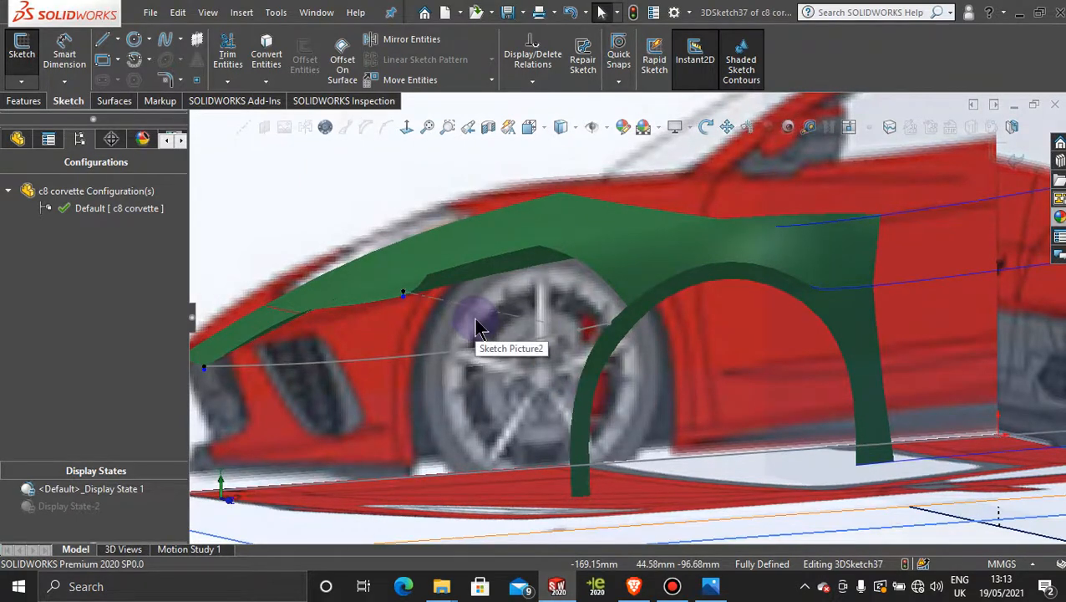
Step: Draw a vertical construction line about 3 mm down from the bumper spline's point just ahead of the wheel arch
scroll(595, 381, down, 5)
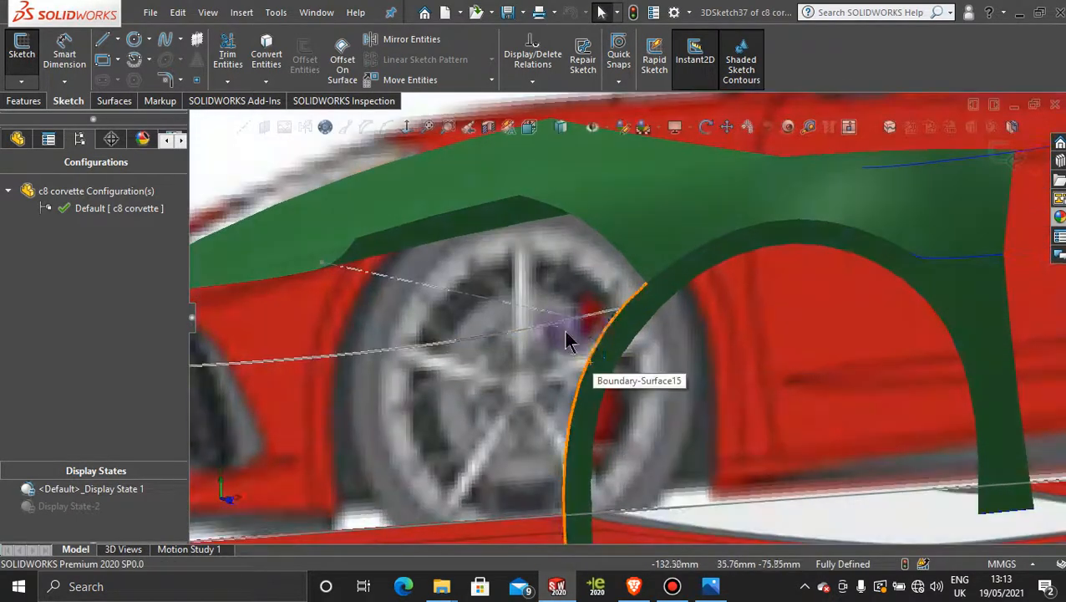
middle_drag(565, 341, 317, 171)
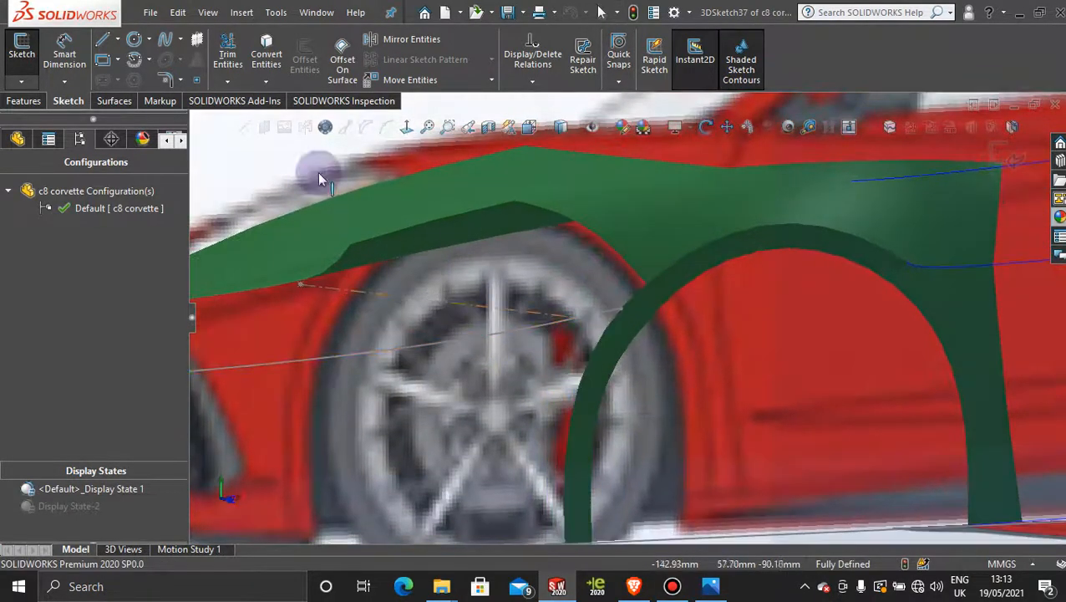
click(119, 40)
click(143, 84)
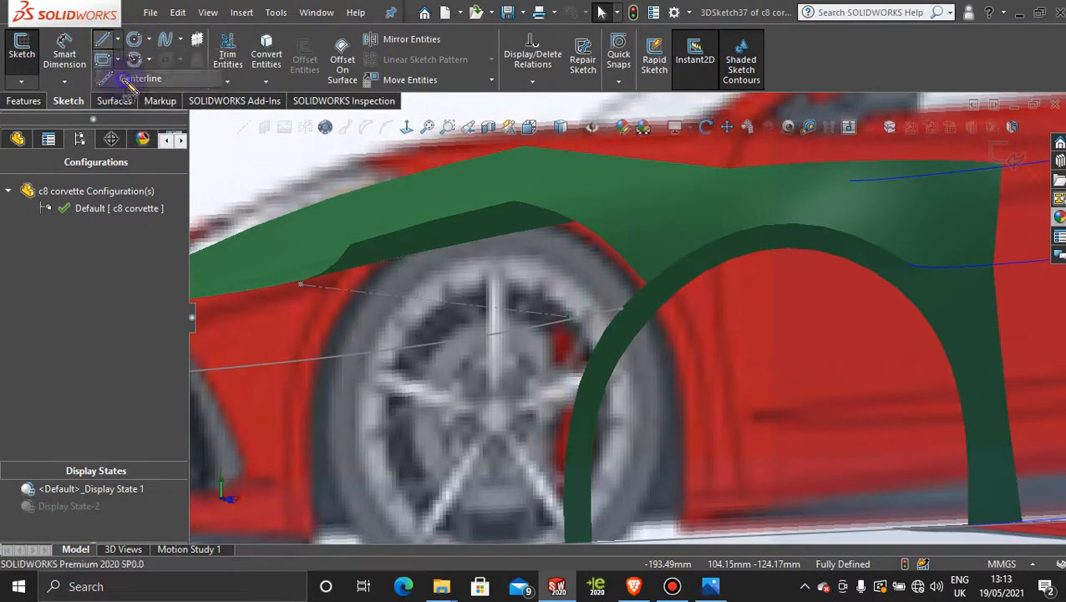
click(575, 318)
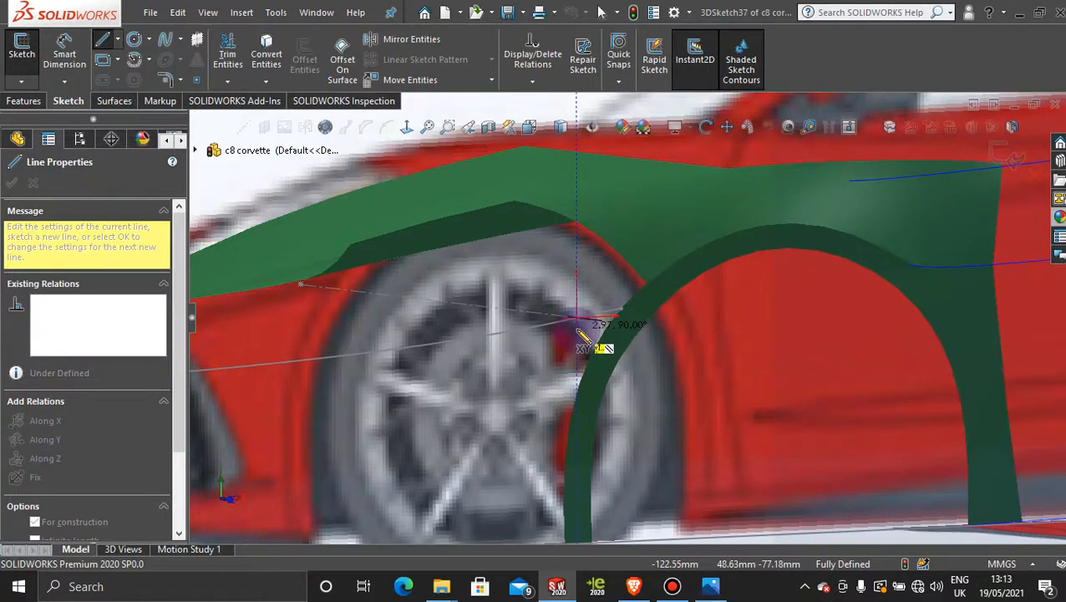
click(576, 332)
key(Escape)
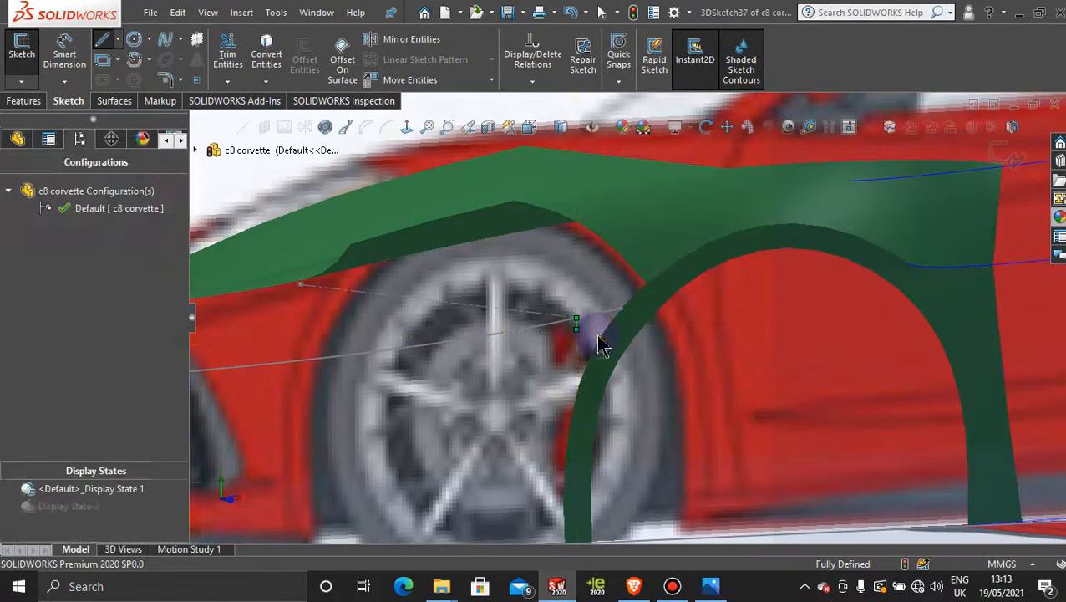
Step: Measure the length of the vertical construction line at the bumper spline's front endpoint
mouse_move(600, 347)
middle_down()
mouse_move(543, 349)
mouse_move(498, 326)
mouse_move(584, 337)
middle_up()
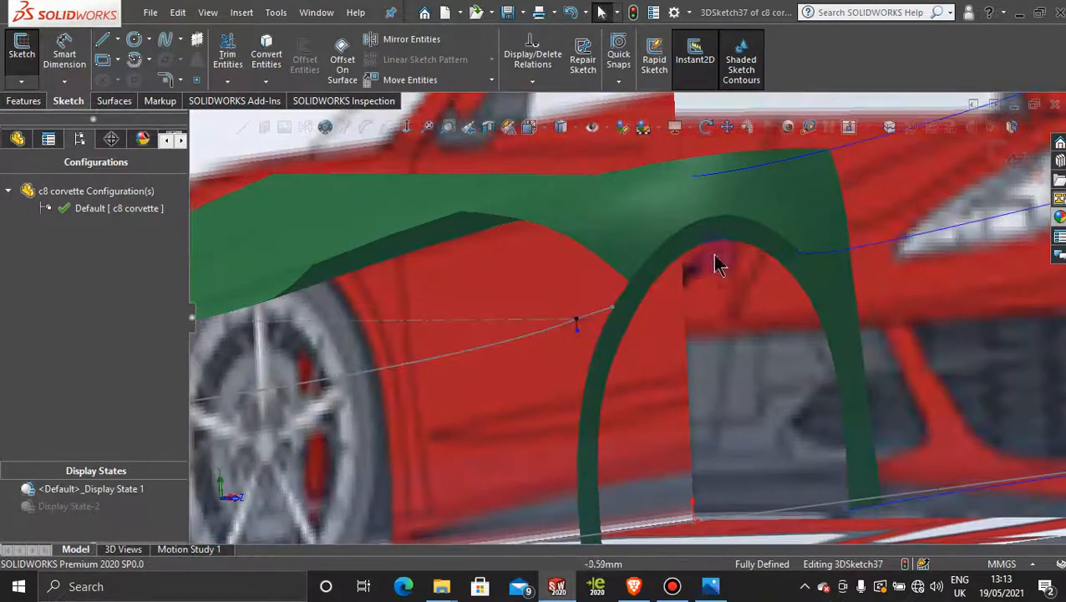
scroll(439, 351, up, 5)
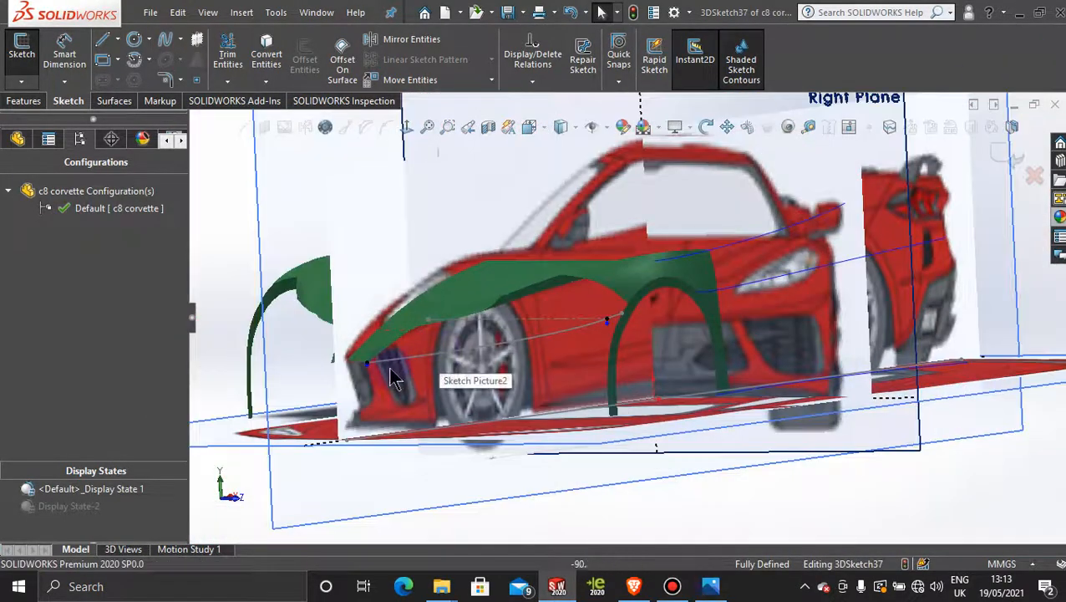
scroll(441, 361, down, 6)
scroll(467, 375, down, 3)
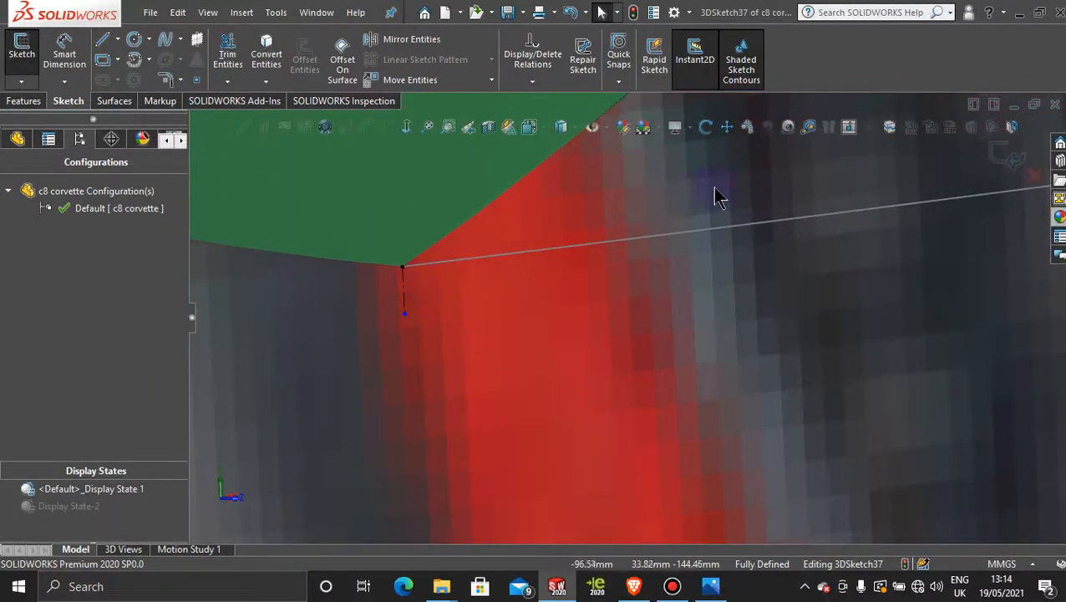
click(808, 127)
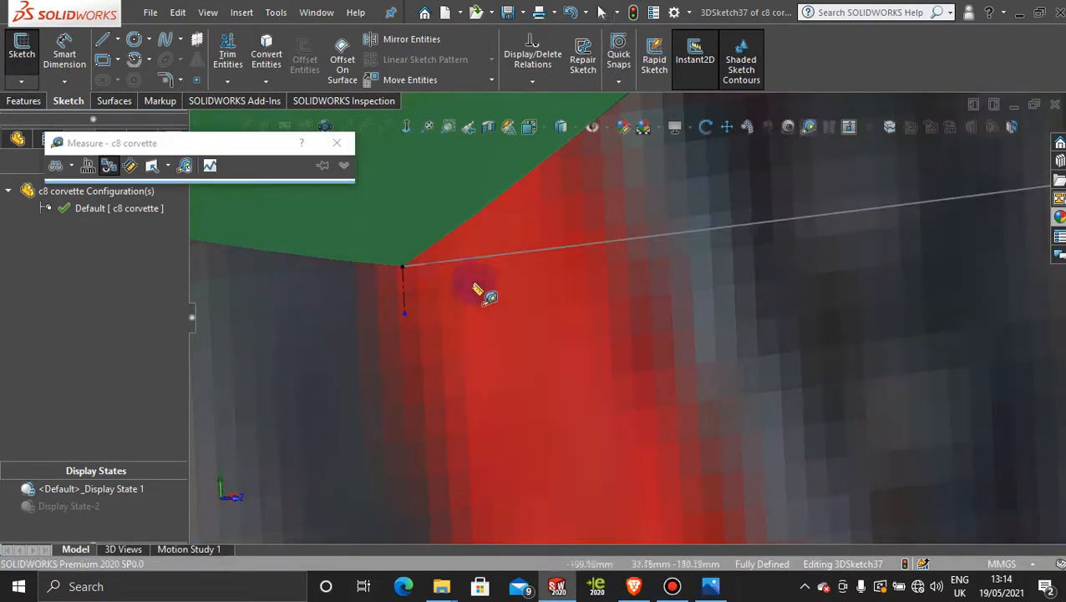
click(406, 295)
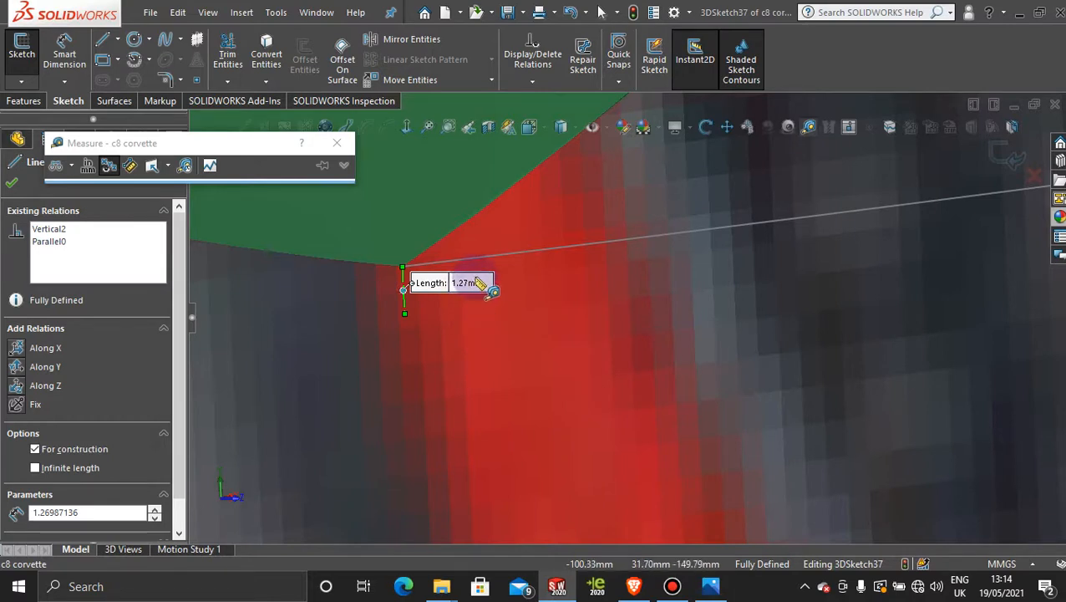
scroll(114, 378, down, 1)
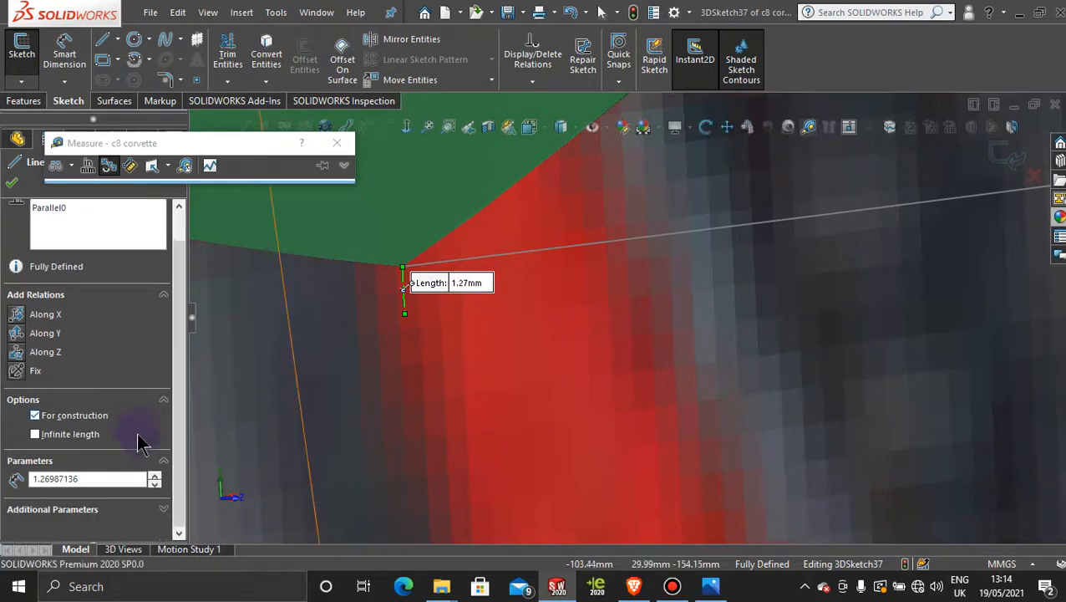
Step: Try a length of 2 mm for the front vertical construction line, and settle on 1.5 mm
click(97, 474)
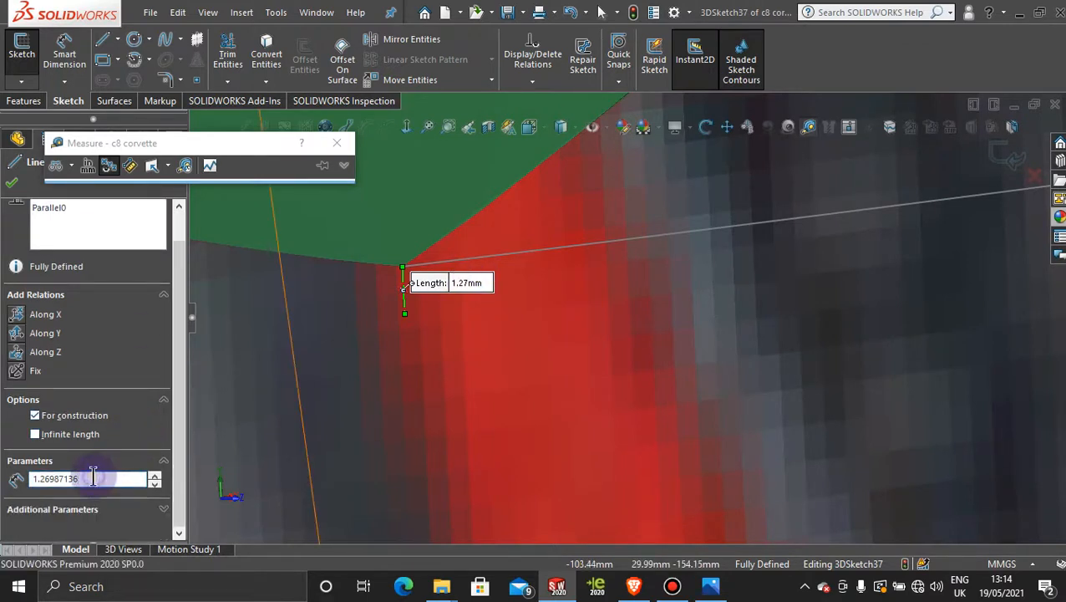
double_click(94, 478)
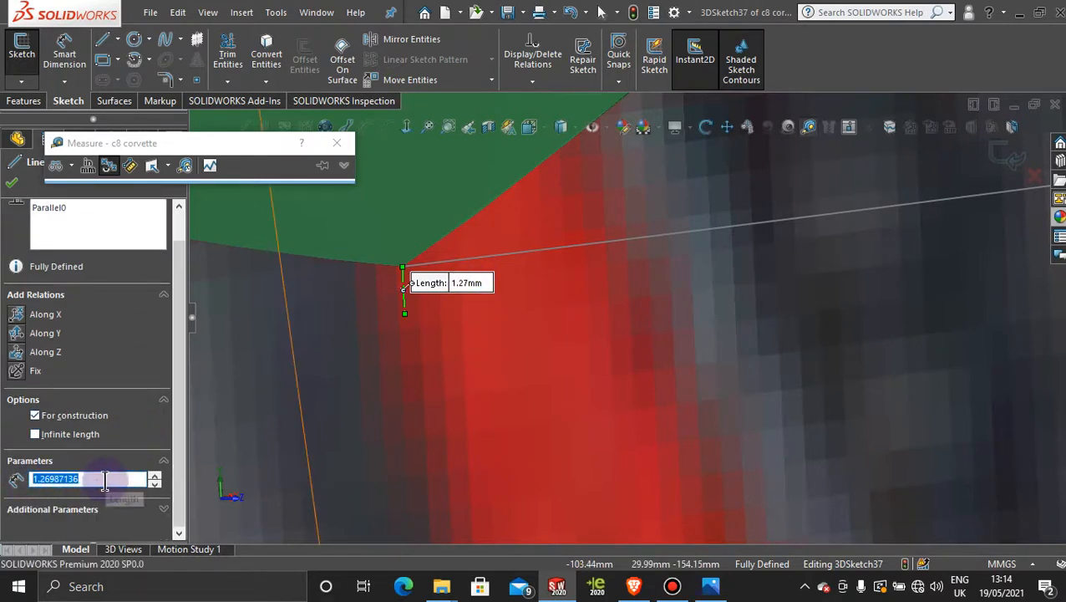
text(2)
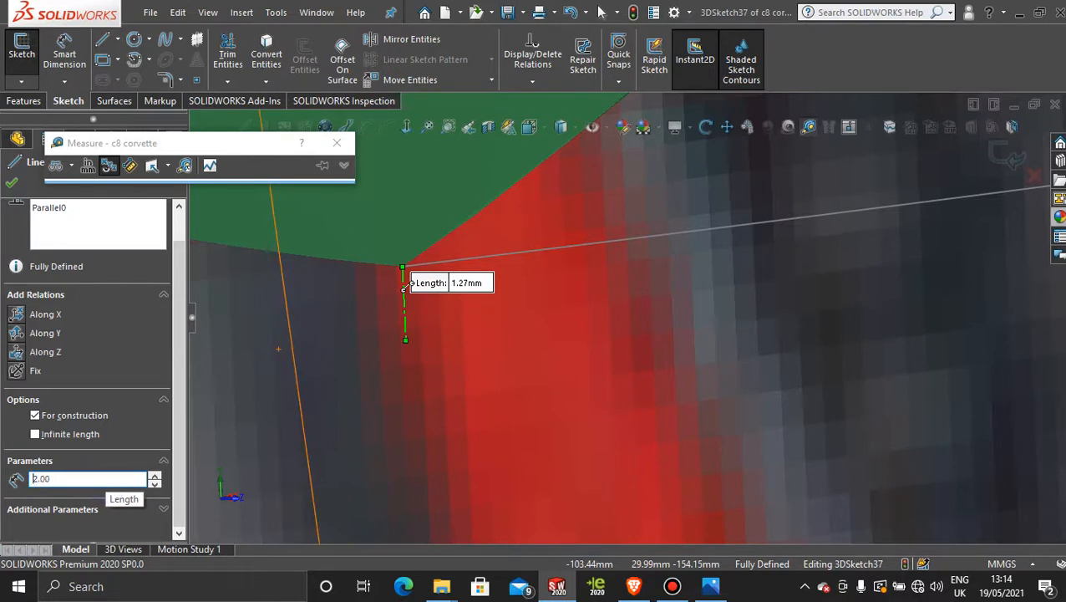
double_click(49, 483)
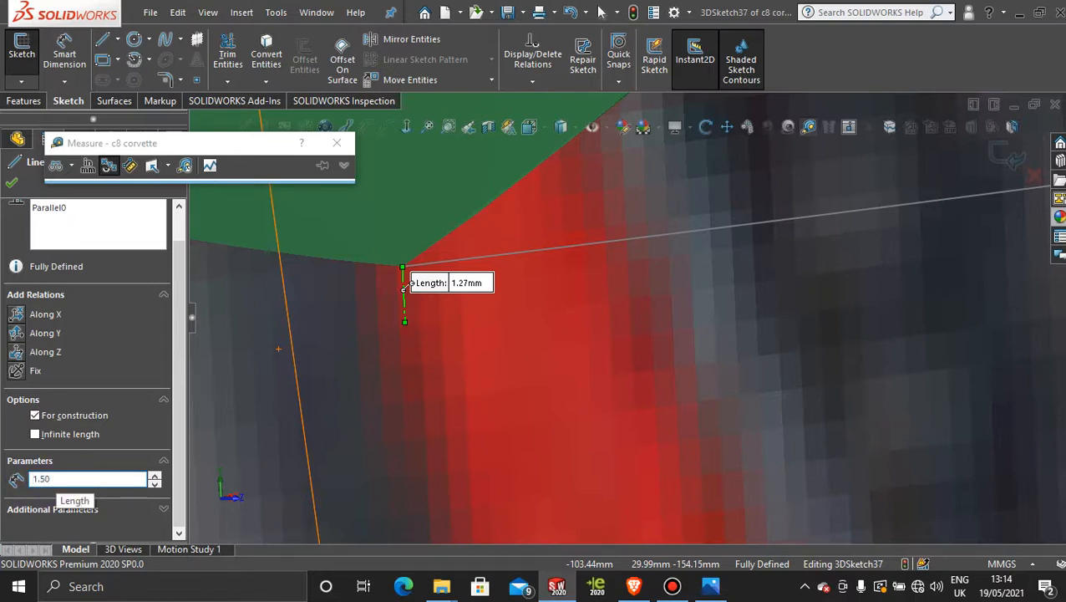
click(12, 182)
scroll(719, 311, up, 6)
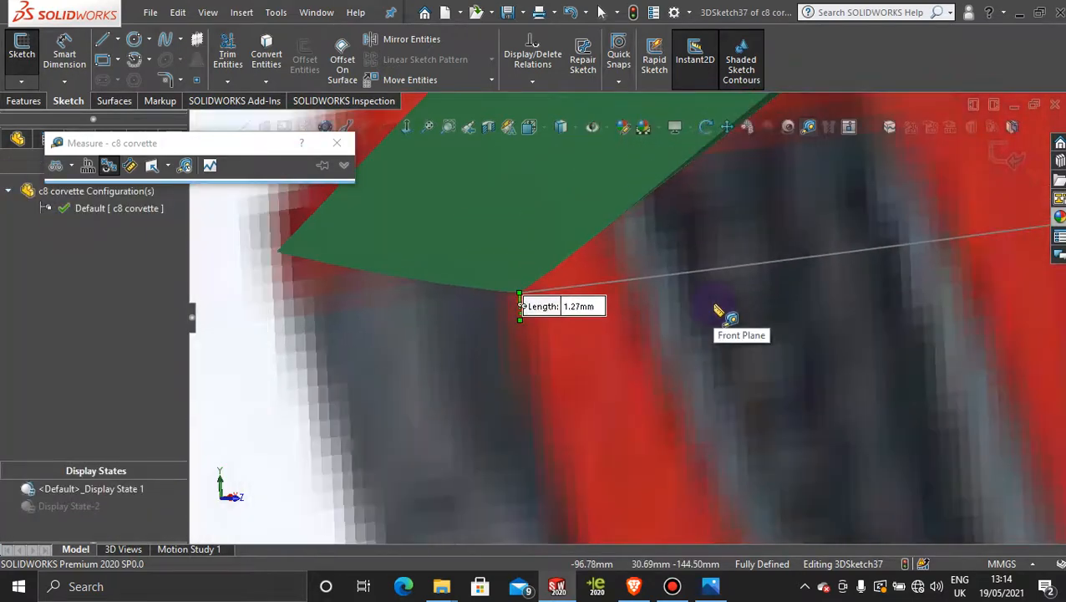
scroll(718, 311, up, 4)
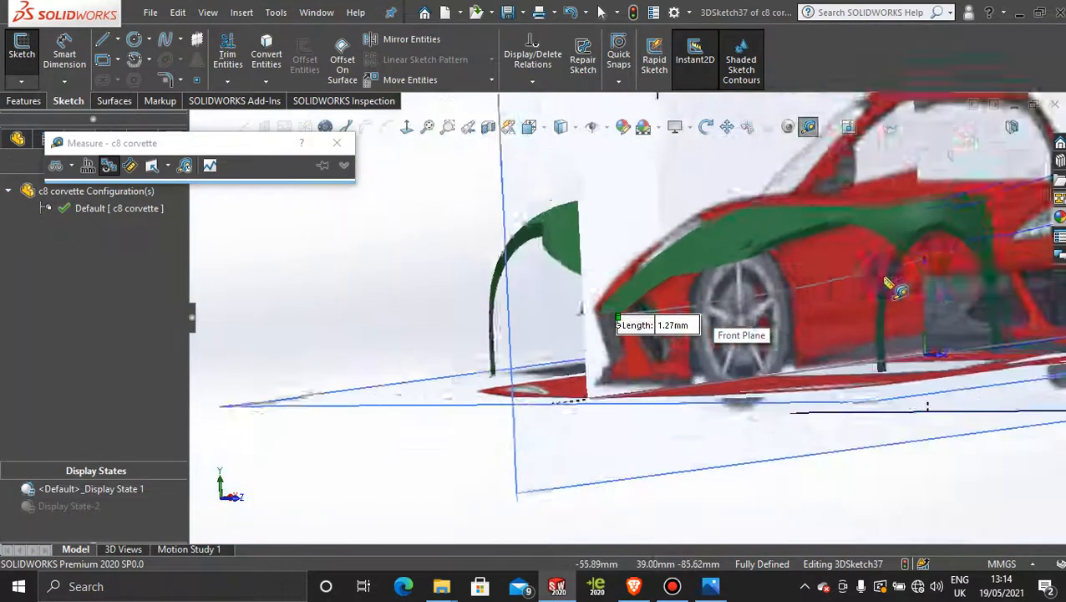
Step: Measure the length of the vertical construction line near the wheel arch and exit the 3D sketch
scroll(752, 305, down, 10)
scroll(674, 318, up, 2)
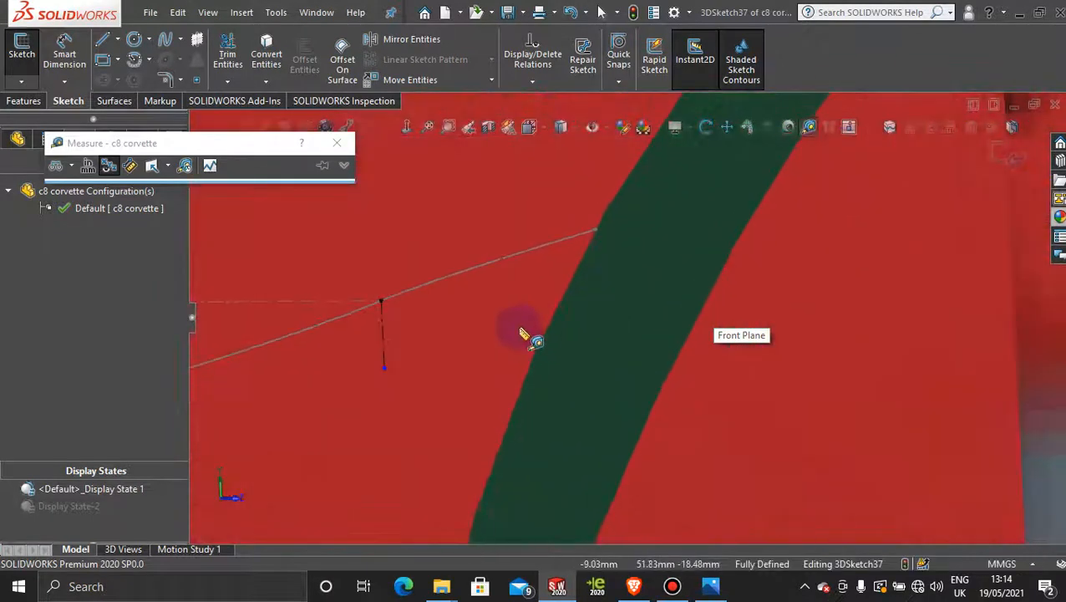
click(386, 344)
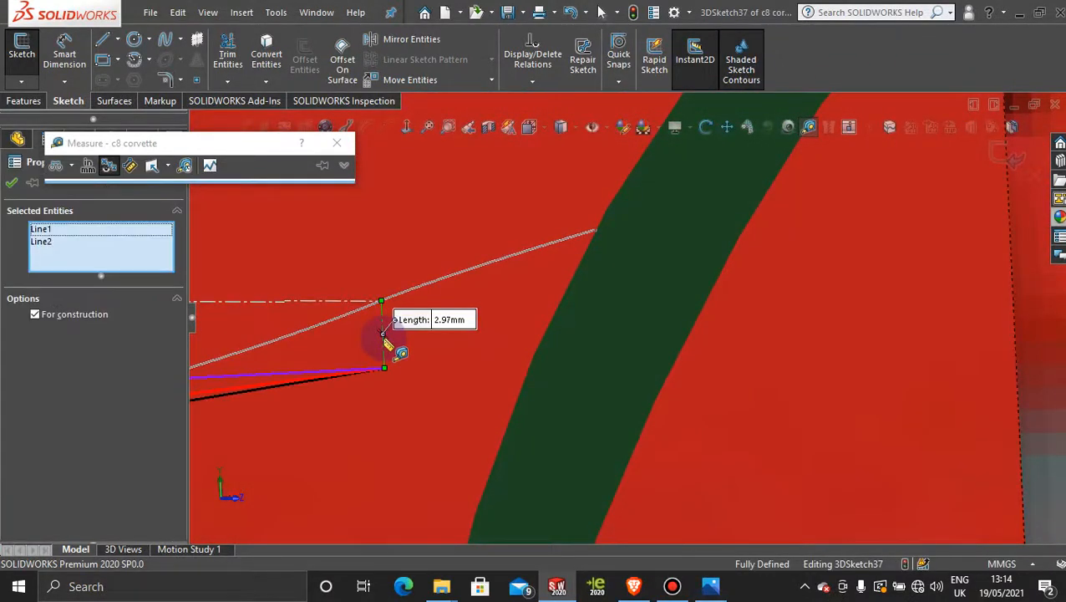
click(337, 143)
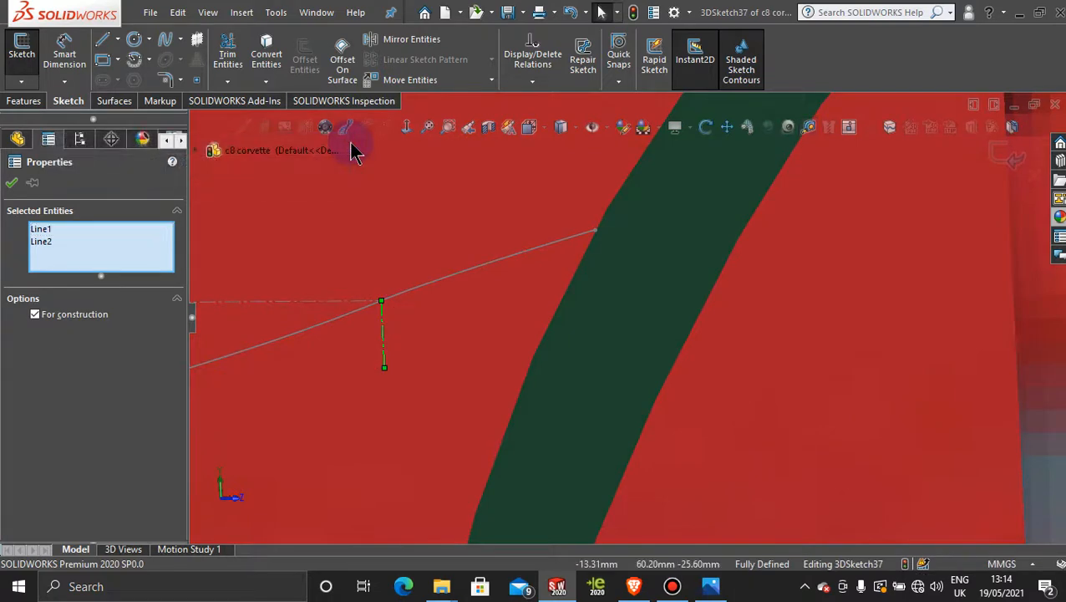
click(817, 131)
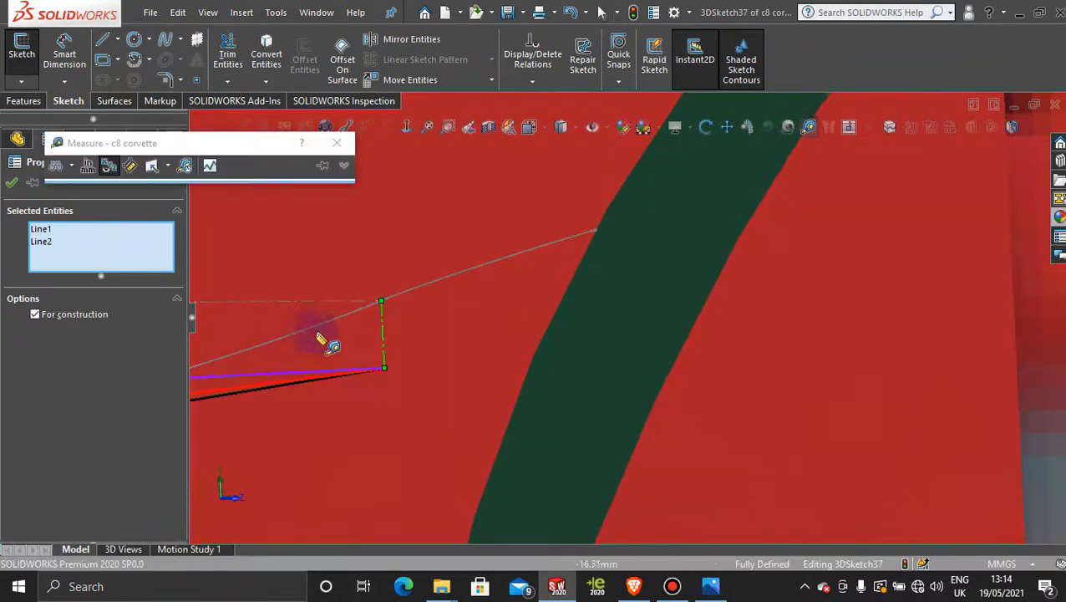
click(335, 144)
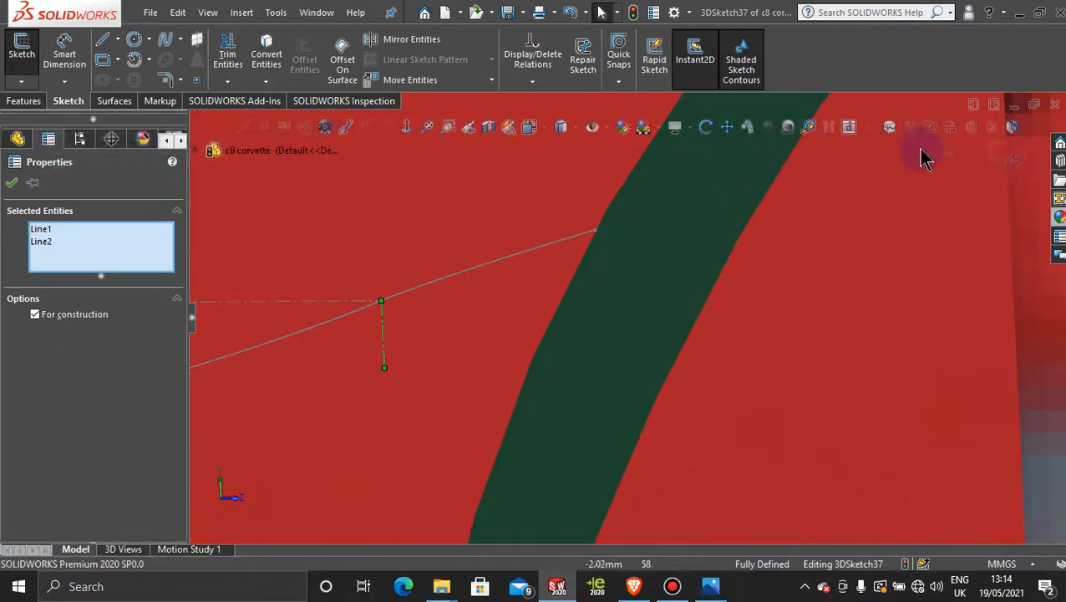
click(998, 152)
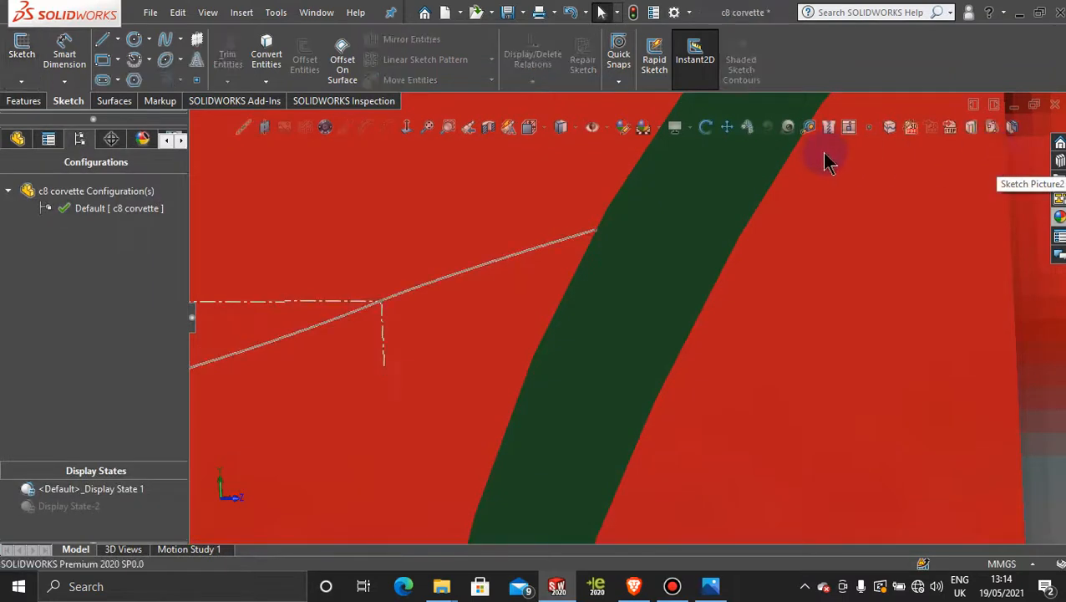
Step: Measure the same construction line again outside the sketch and select its length value
click(807, 130)
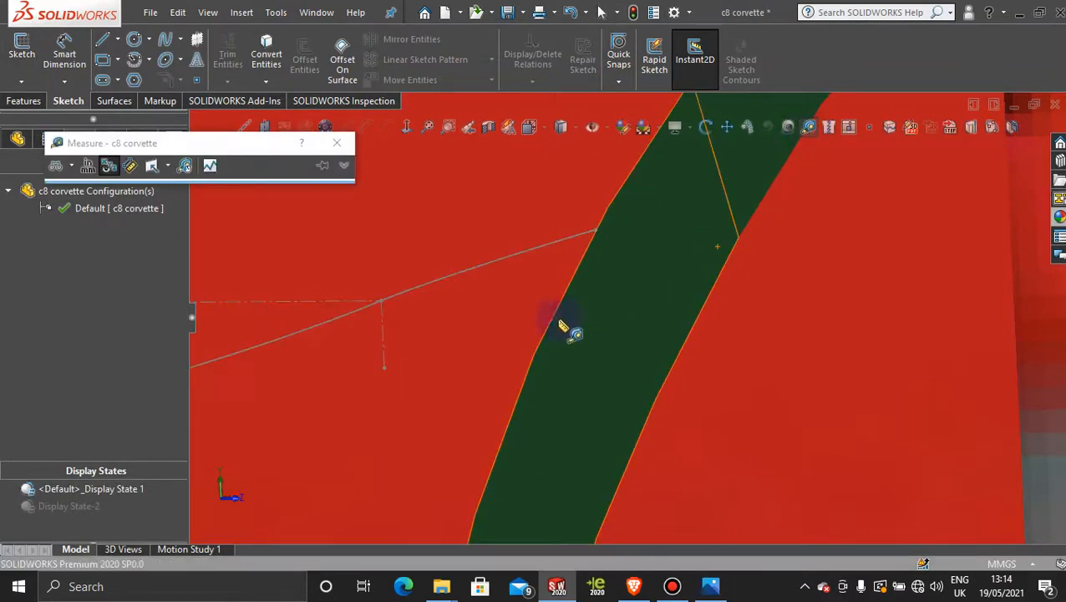
click(382, 334)
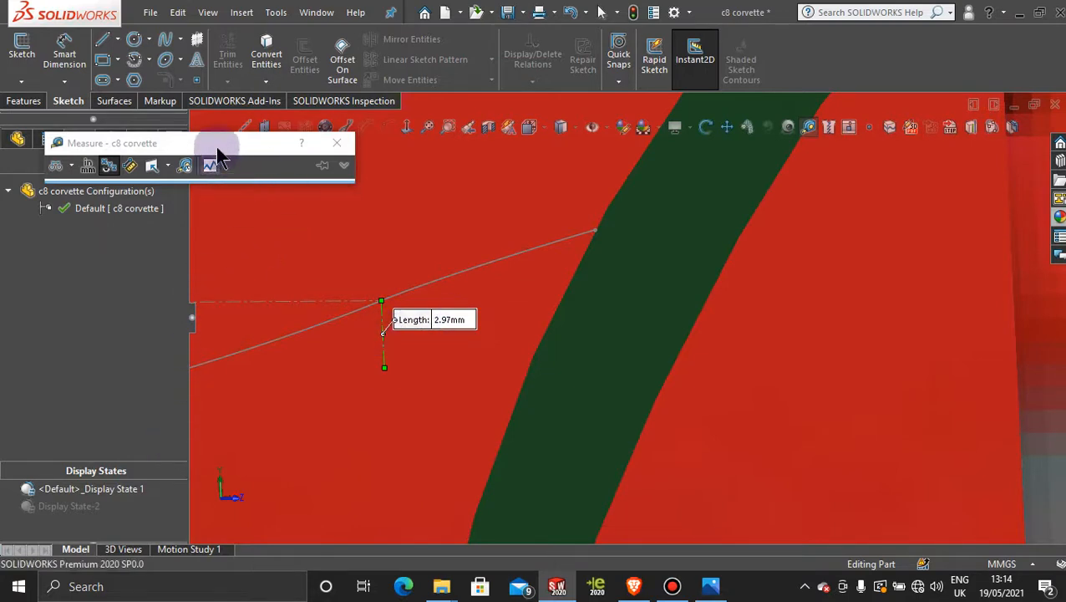
drag(218, 155, 326, 152)
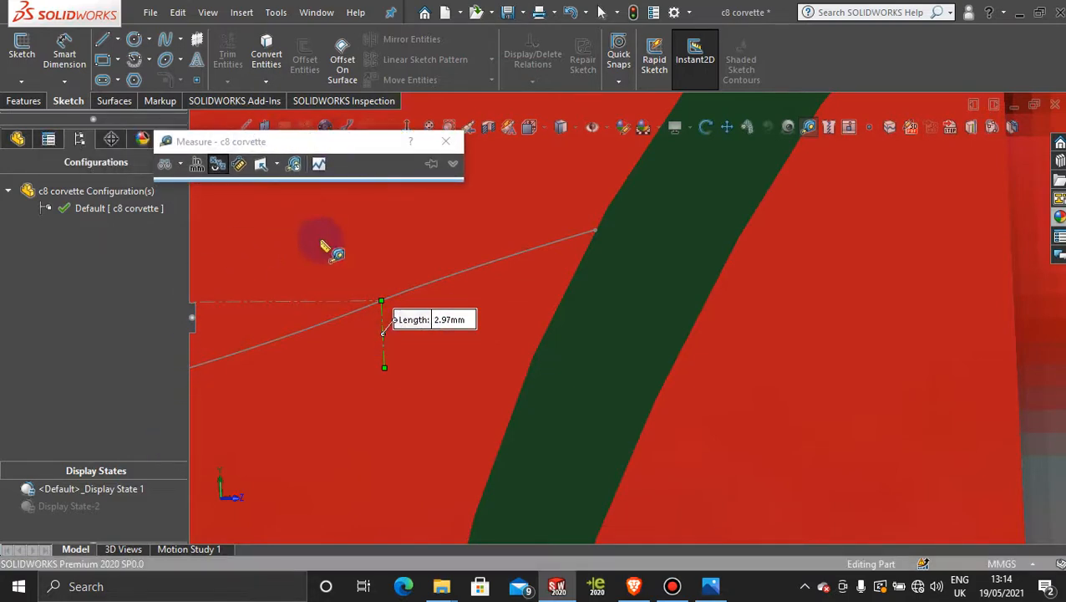
double_click(455, 320)
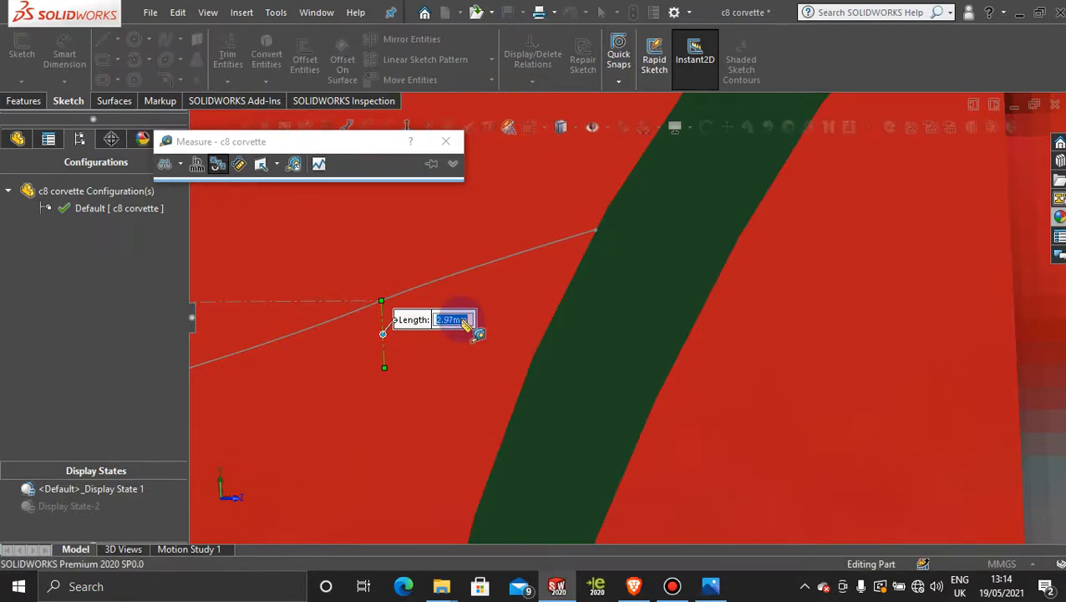
key(Return)
double_click(455, 320)
double_click(455, 320)
double_click(462, 320)
key(Escape)
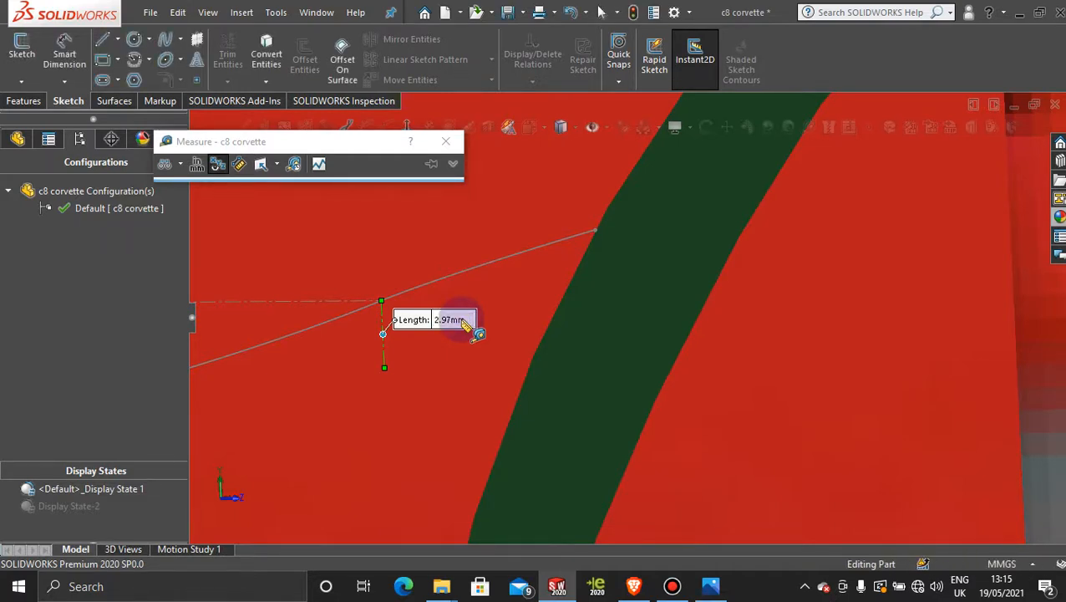
Step: Reopen the 3D sketch containing the vertical construction lines for editing
scroll(462, 320, up, 14)
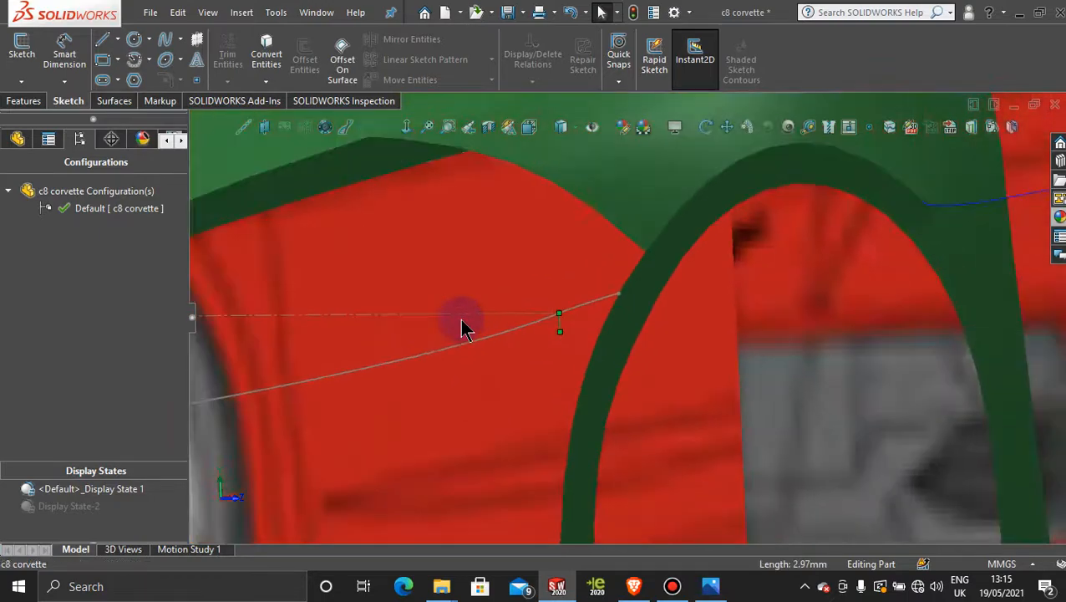
scroll(462, 320, down, 10)
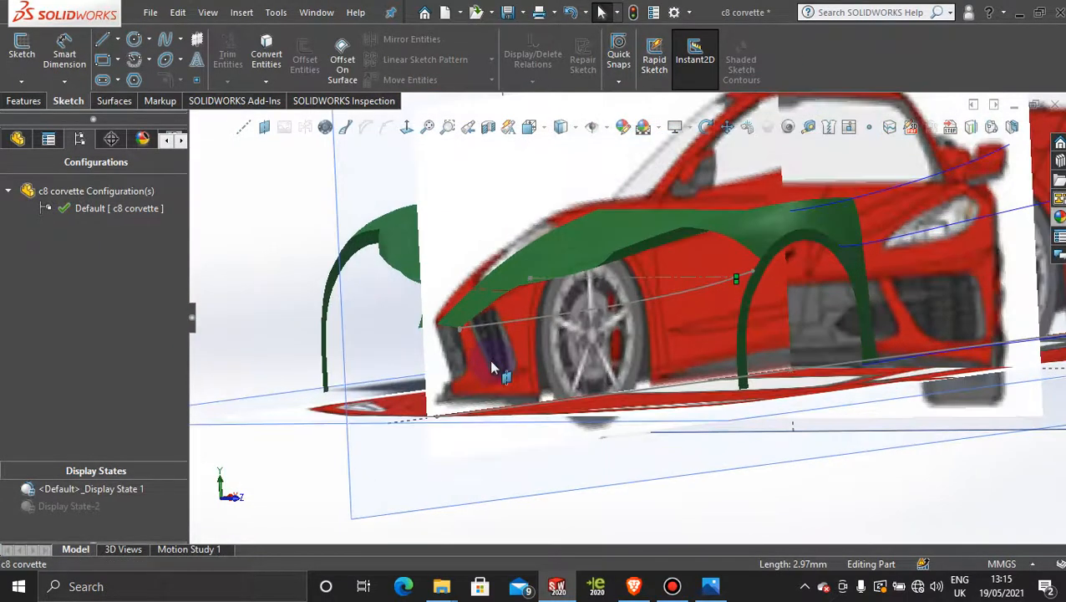
scroll(805, 426, up, 10)
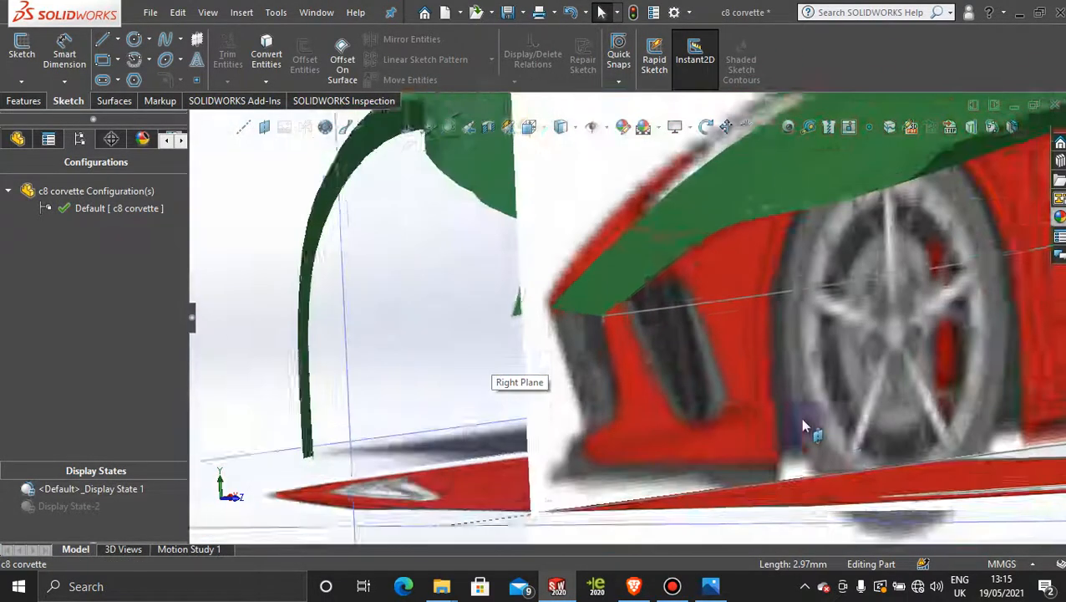
scroll(806, 305, down, 8)
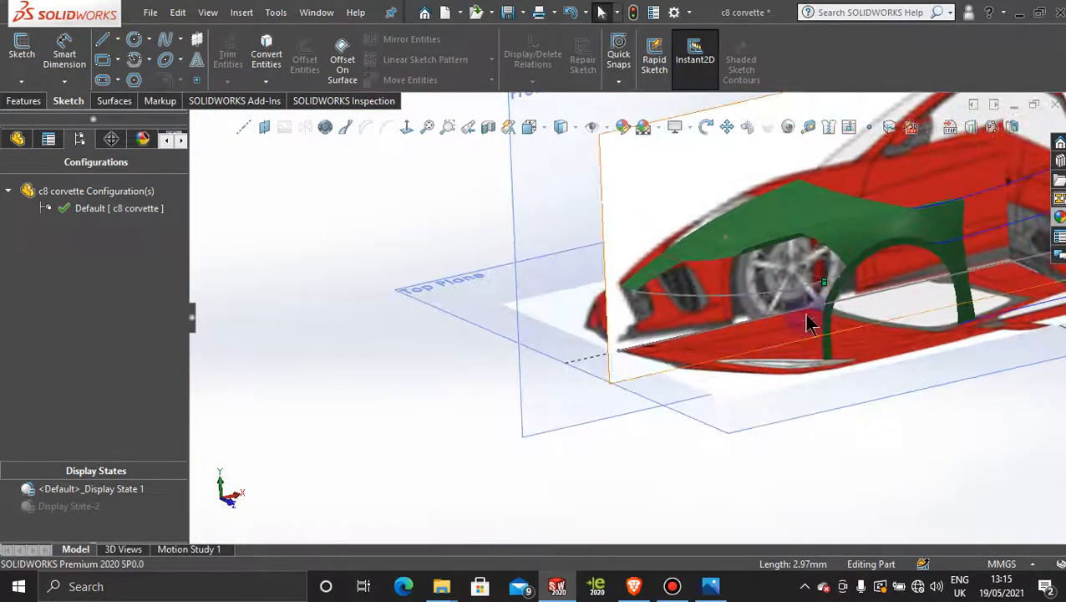
scroll(726, 357, down, 2)
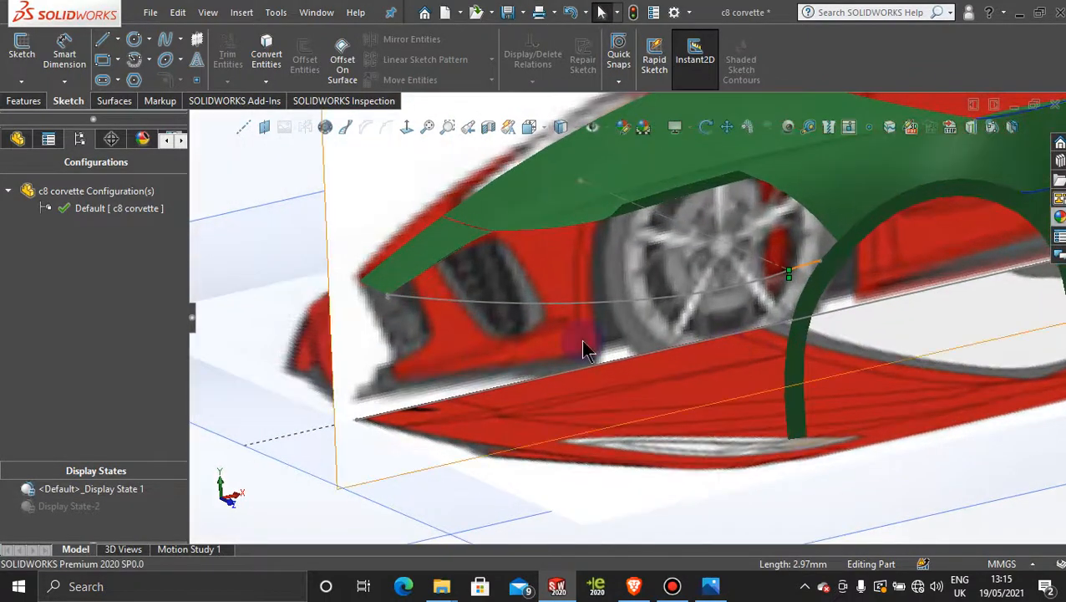
scroll(585, 343, down, 3)
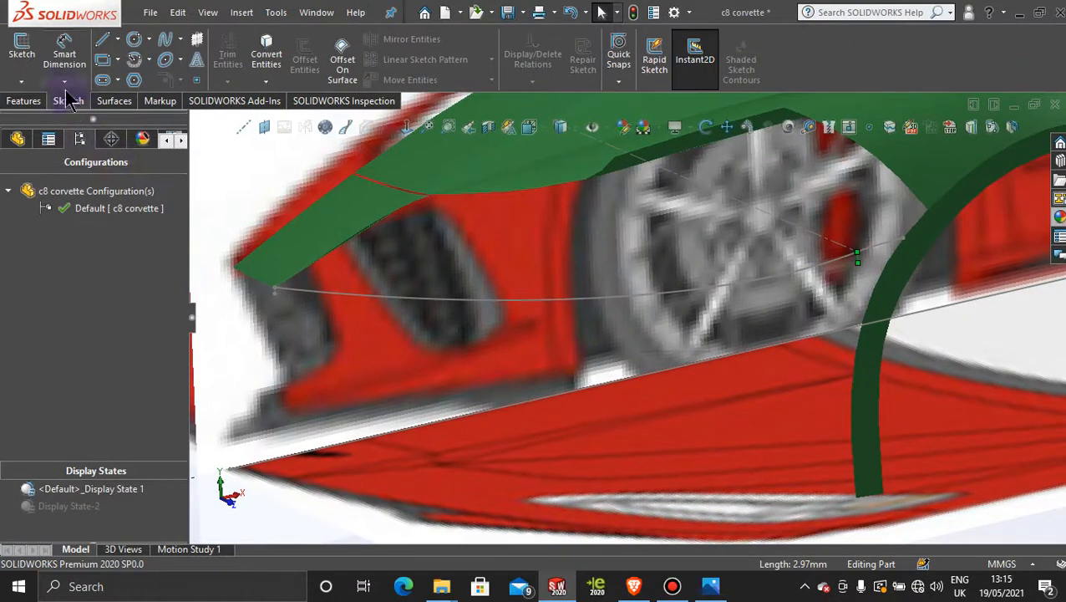
click(20, 81)
click(49, 119)
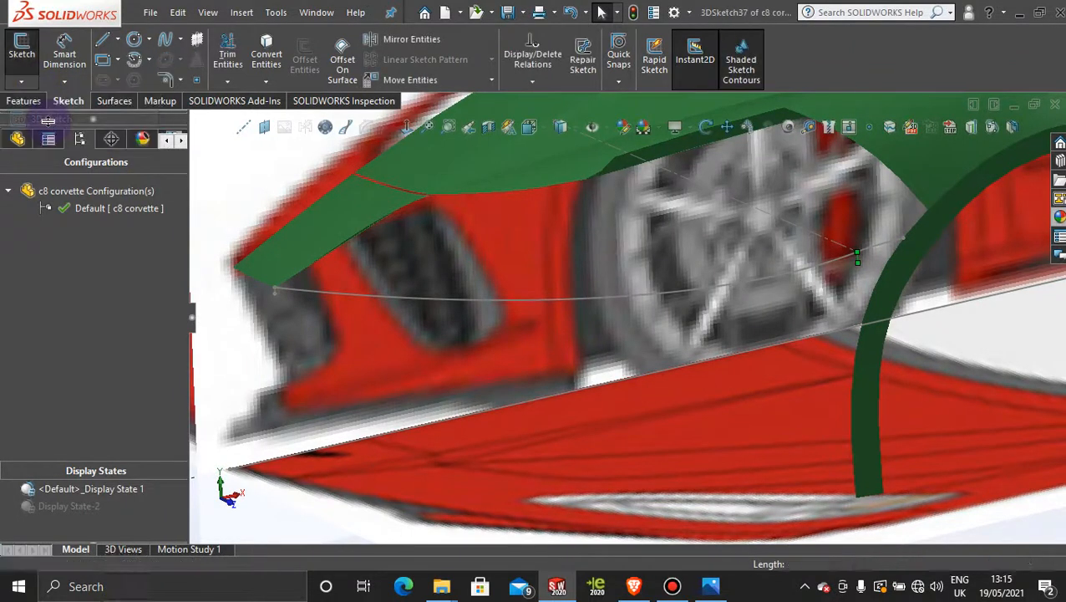
Step: Draw a two-point spline from the lower end of the front vertical construction line to the lower end of the wheel-arch one
click(164, 40)
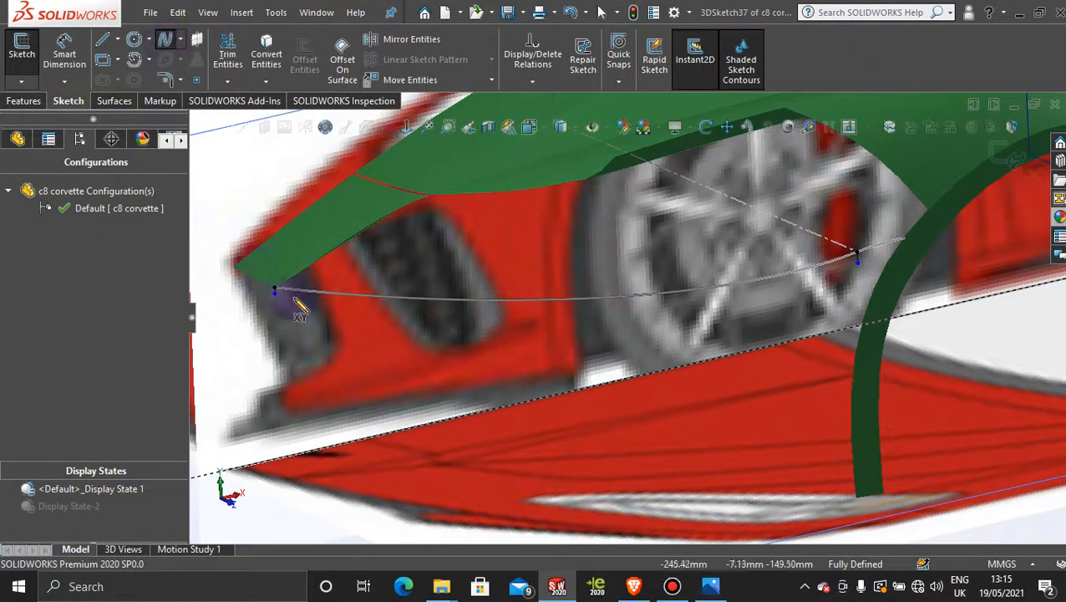
scroll(281, 295, down, 4)
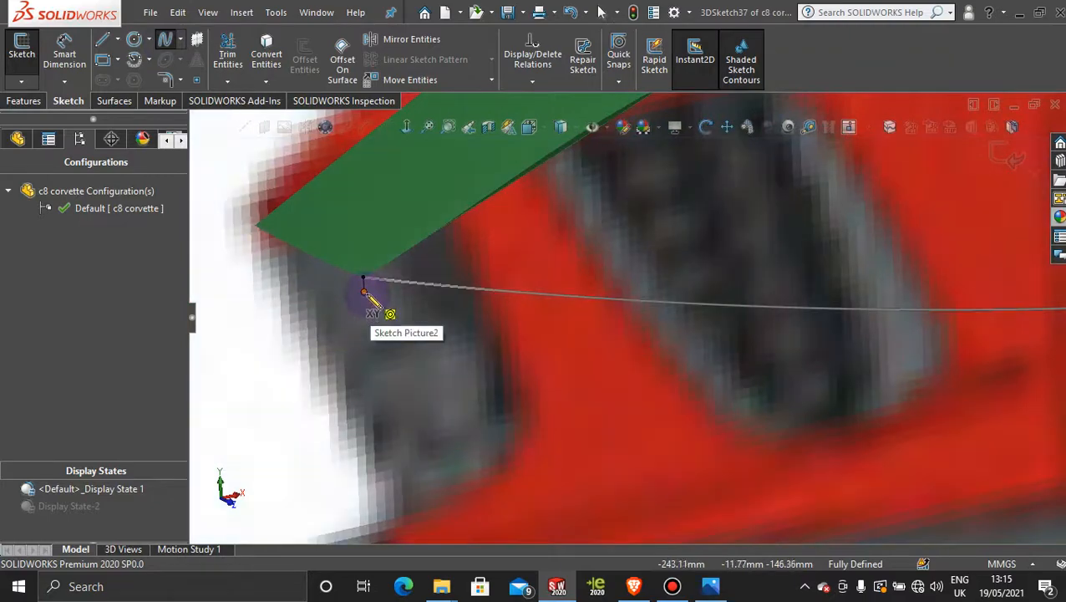
click(363, 281)
scroll(785, 392, up, 5)
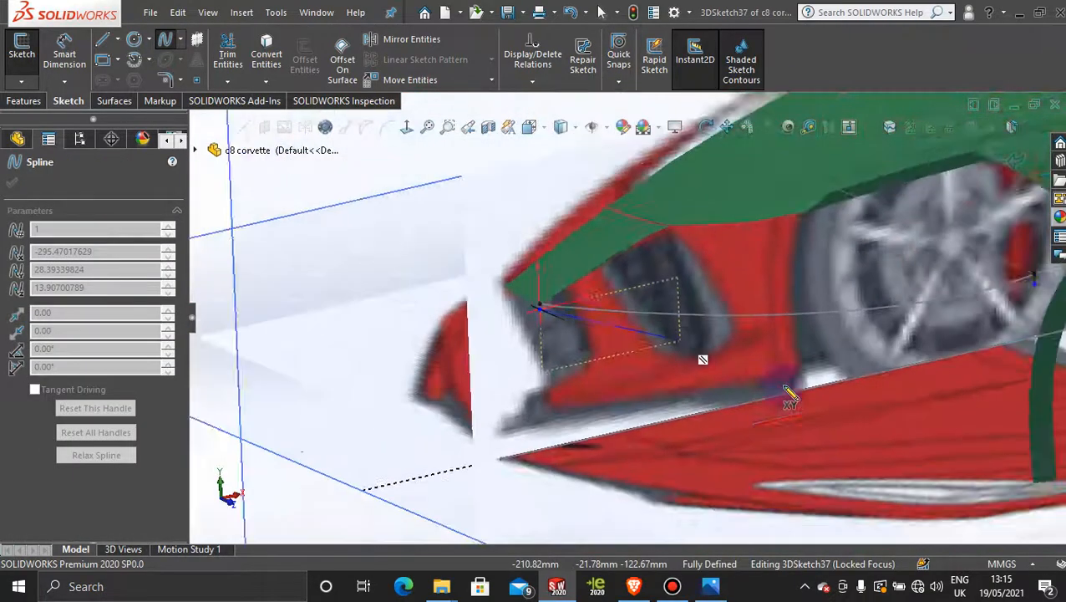
scroll(821, 381, down, 6)
scroll(812, 328, down, 4)
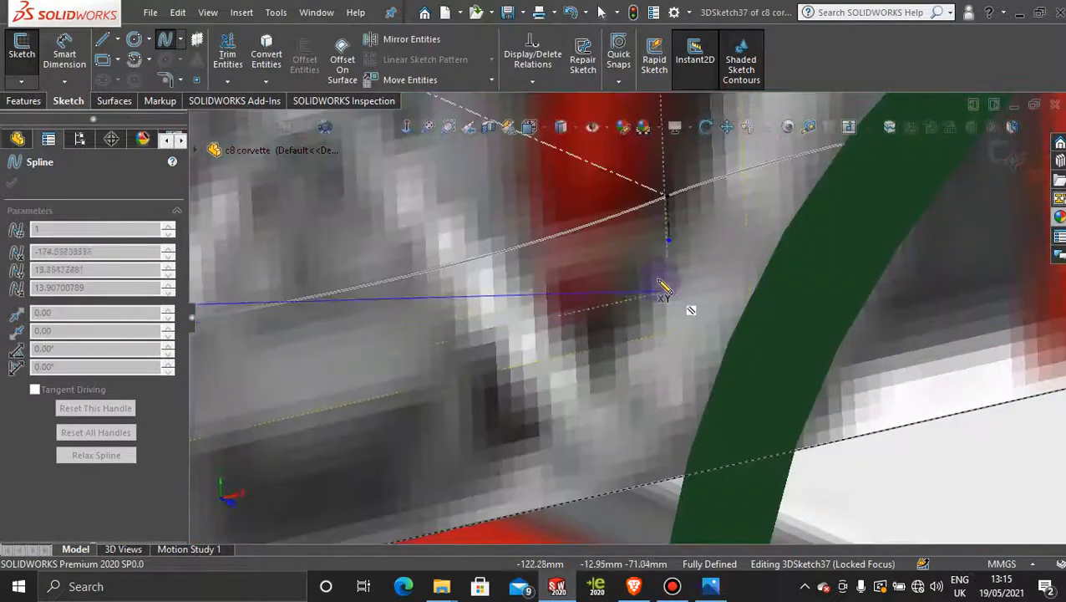
click(669, 243)
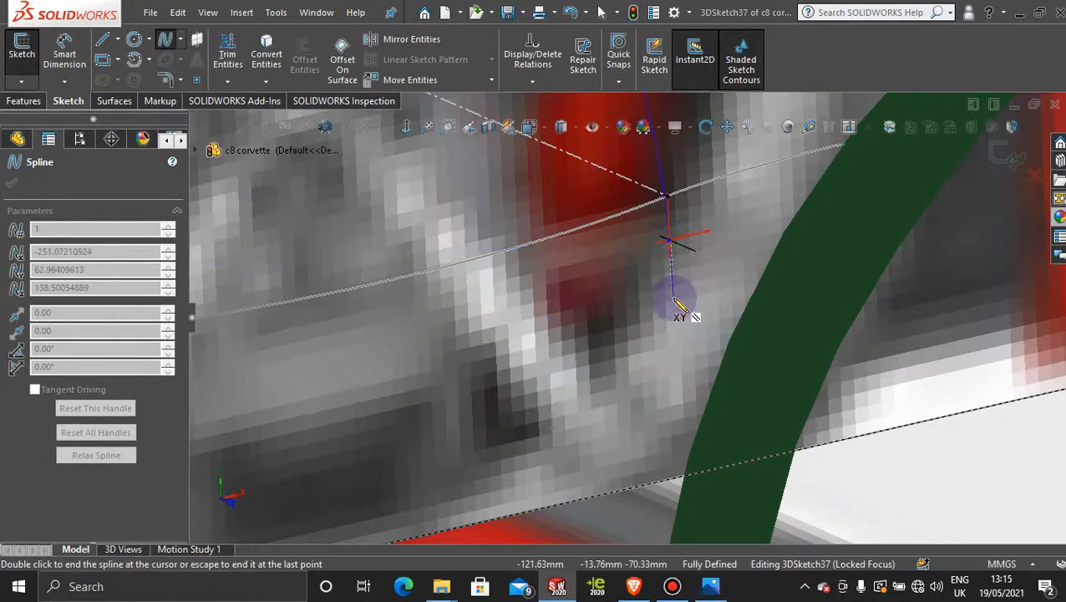
key(Escape)
Step: In the Front view, adjust the new spline's tangent handle at its wheel-arch end to follow the bumper spline above
scroll(673, 305, up, 6)
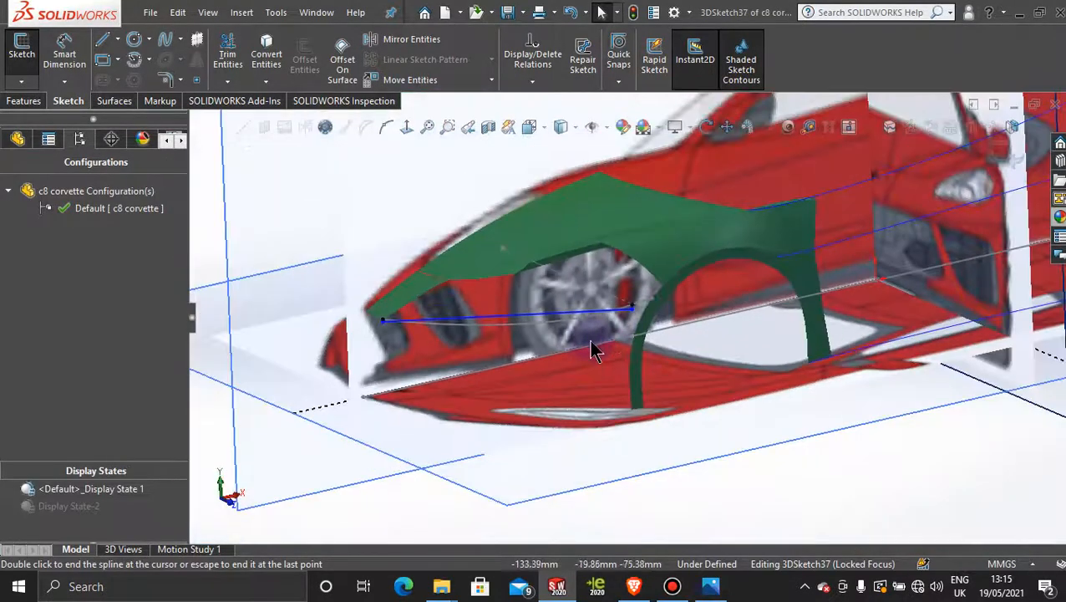
mouse_move(557, 338)
middle_down()
mouse_move(567, 388)
mouse_move(572, 305)
mouse_move(541, 349)
middle_up()
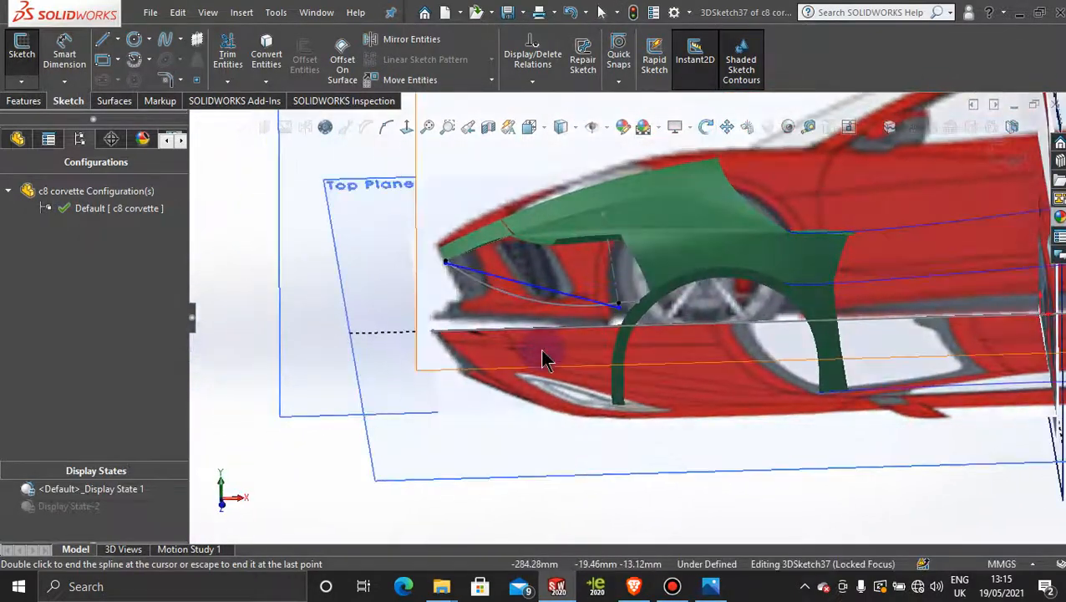
scroll(541, 349, up, 4)
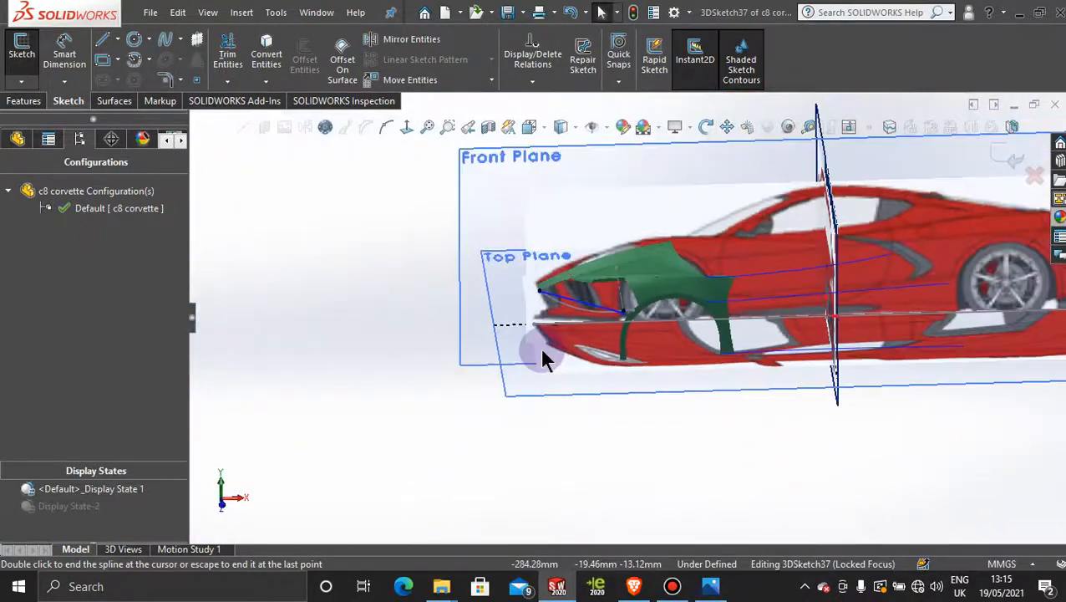
click(488, 161)
click(406, 127)
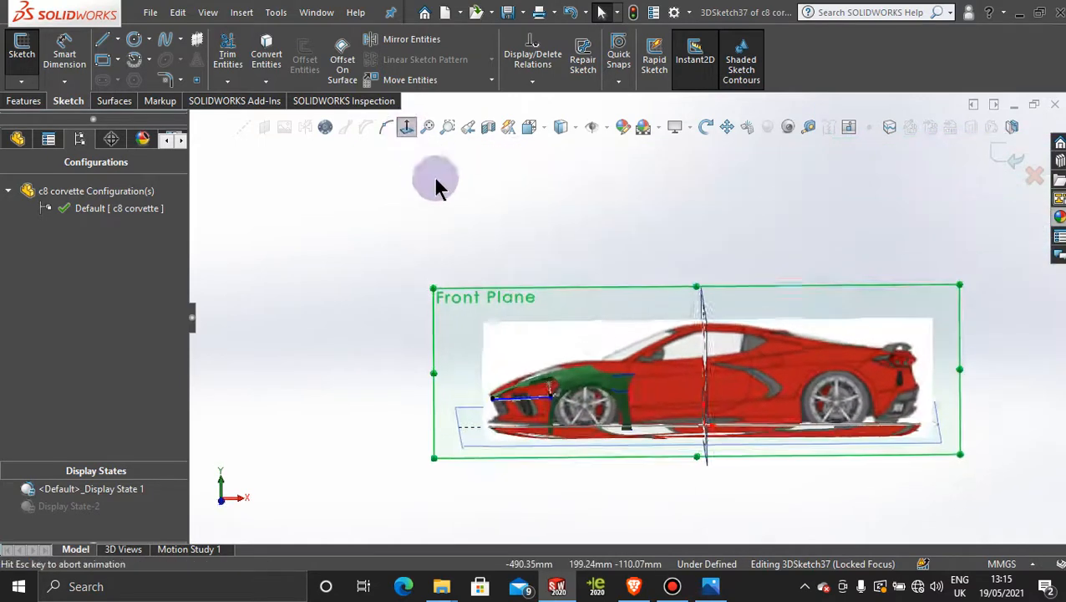
scroll(491, 463, down, 5)
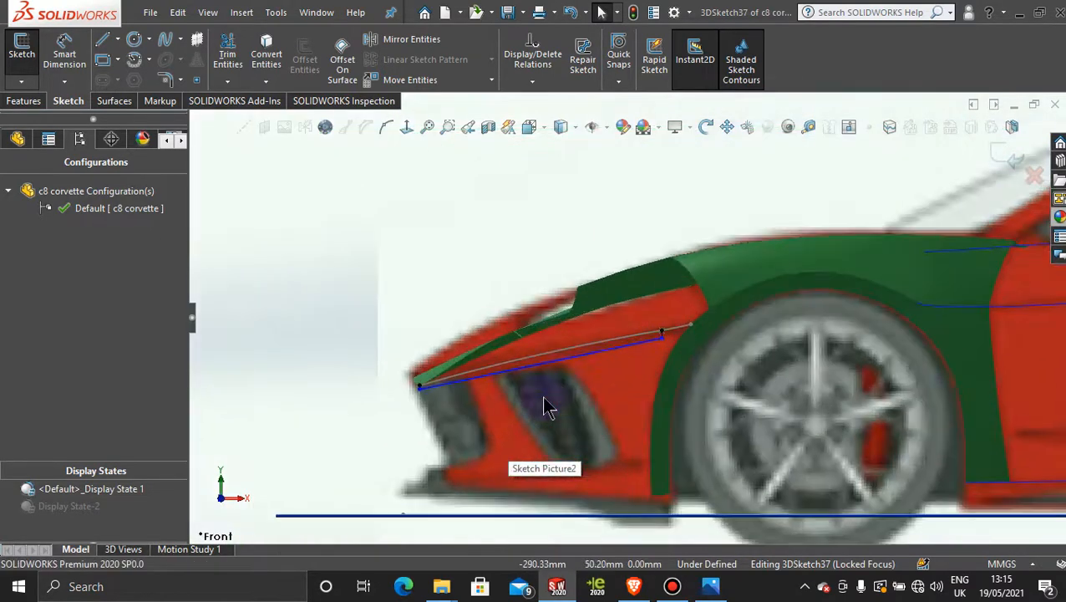
scroll(611, 371, down, 6)
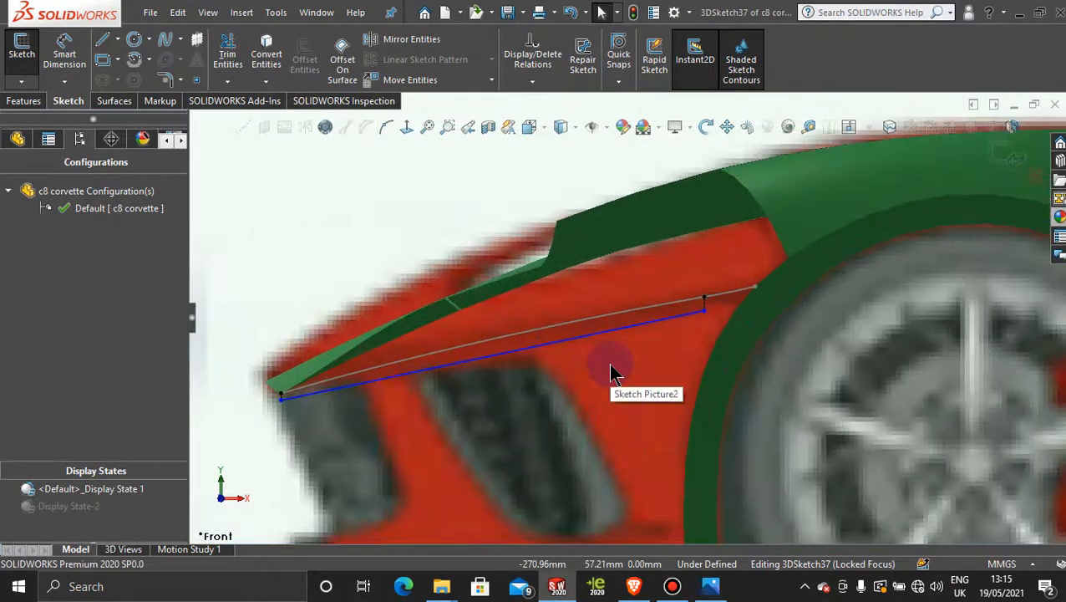
scroll(611, 365, up, 1)
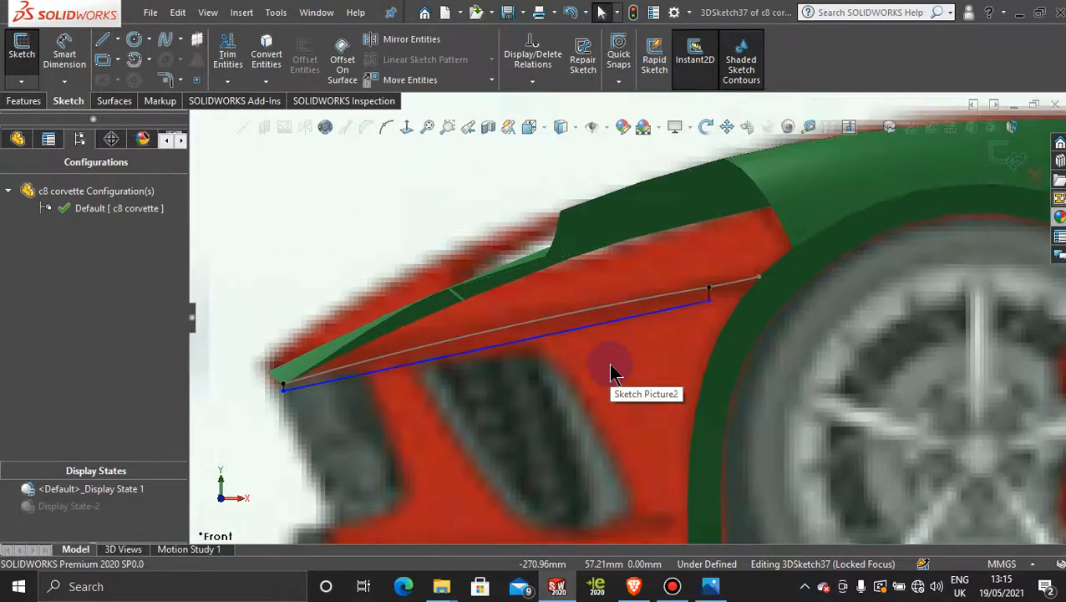
click(553, 335)
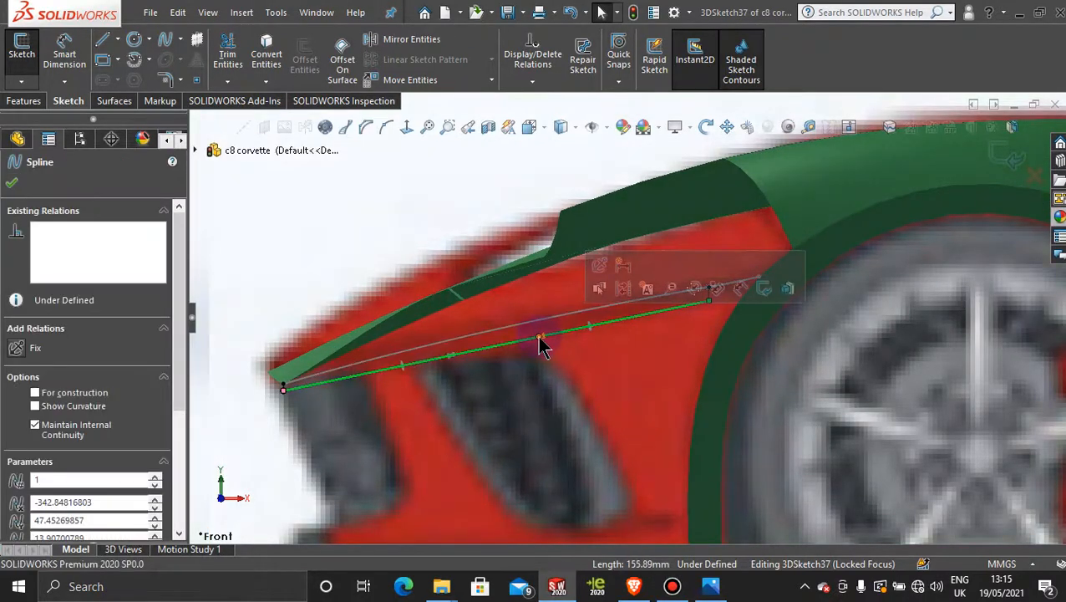
drag(536, 334, 559, 338)
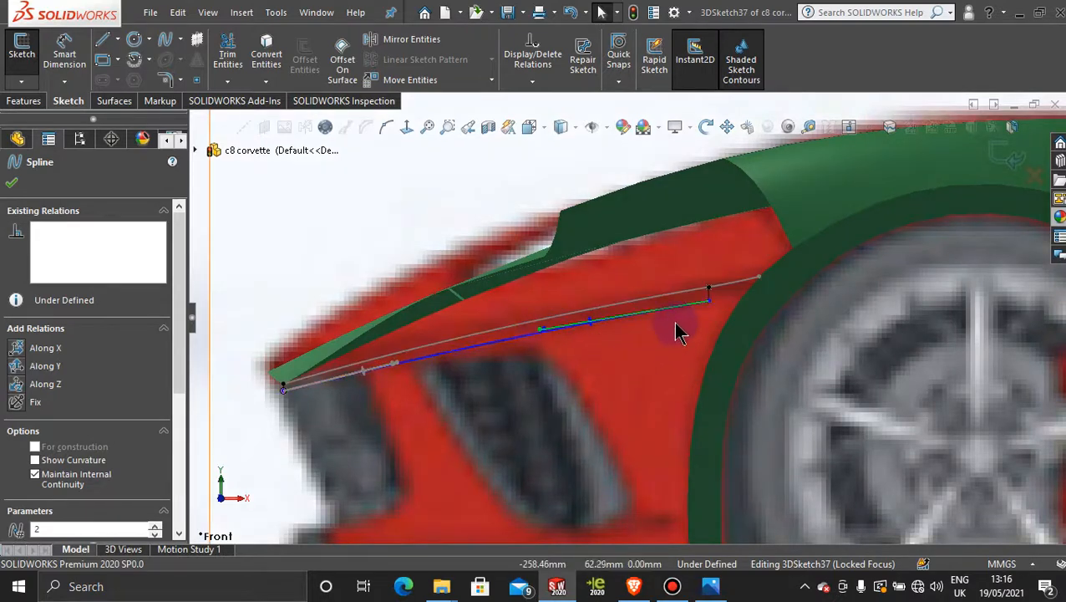
Step: Fine-tune the lower spline's tangent handle at the wheel-arch end so its curve runs alongside the spline above in the Front view
scroll(679, 328, down, 3)
mouse_move(743, 266)
mouse_down()
mouse_move(742, 245)
mouse_move(743, 256)
mouse_up()
scroll(725, 299, up, 3)
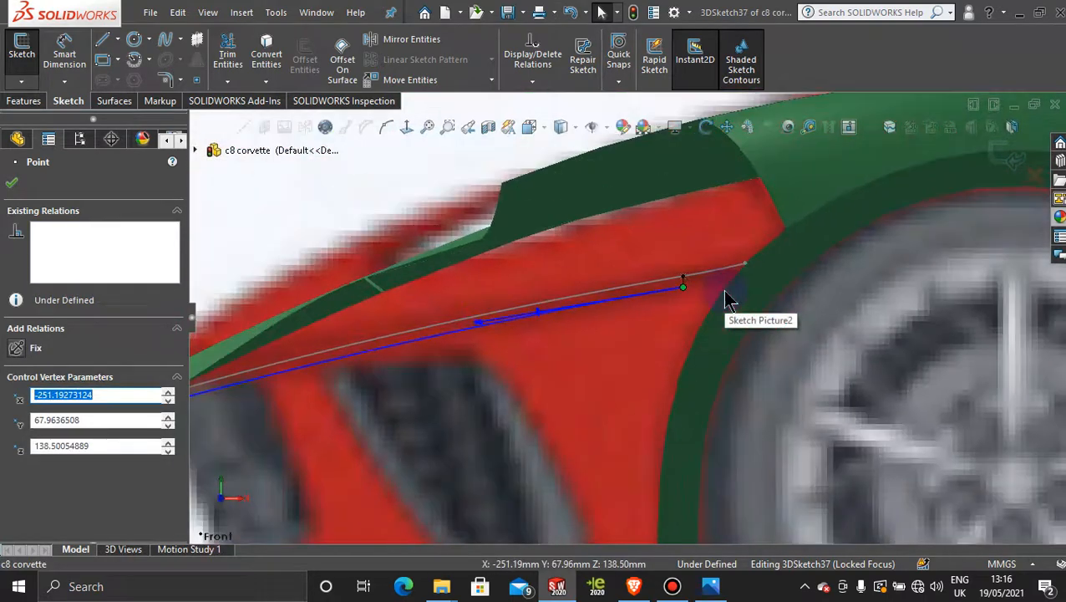
scroll(631, 350, up, 2)
scroll(493, 337, down, 5)
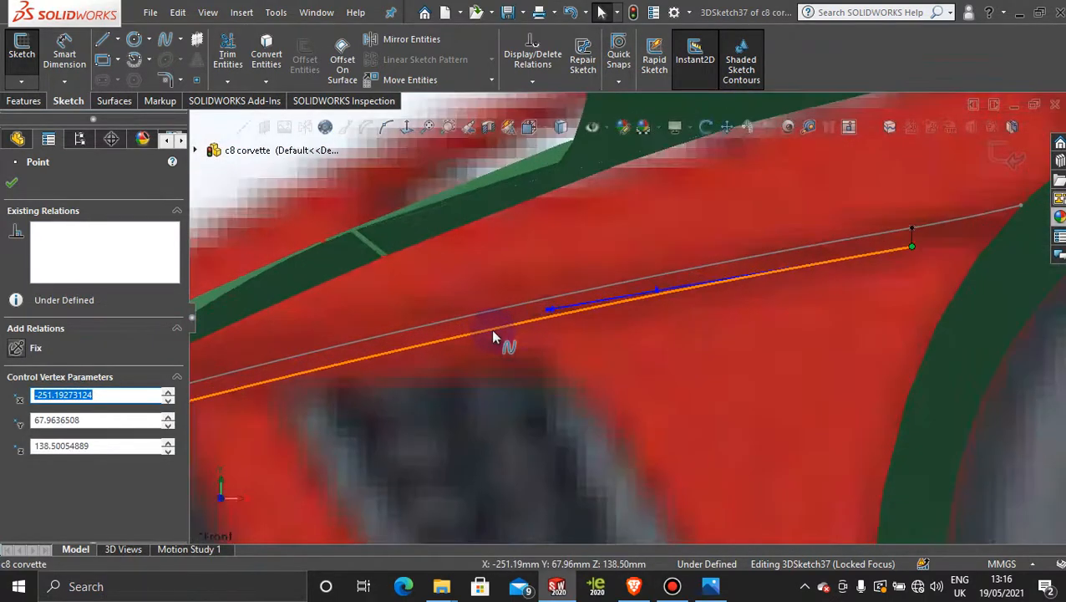
click(548, 313)
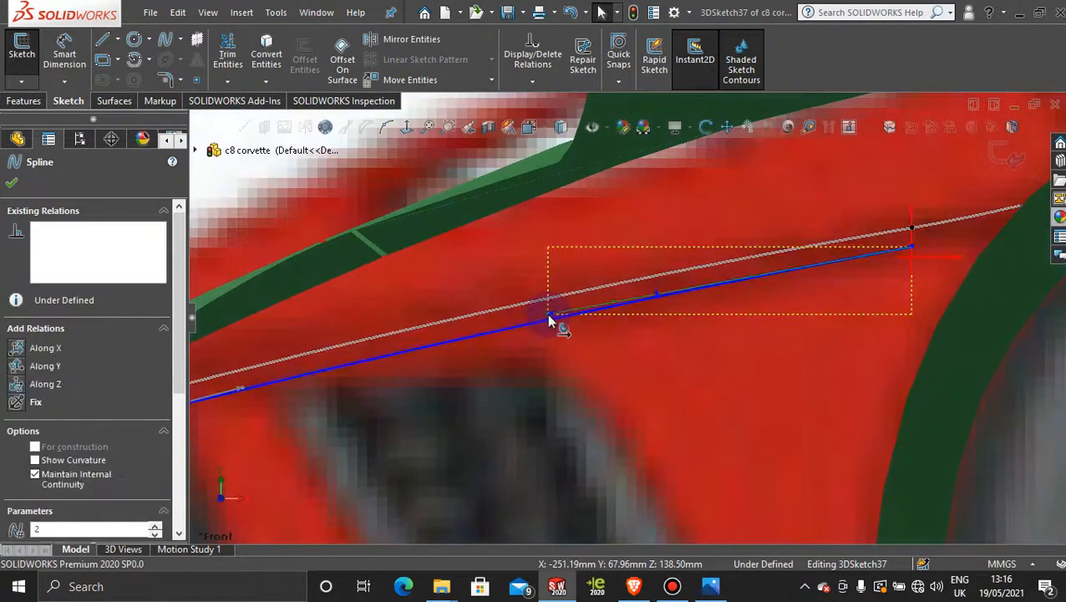
scroll(558, 397, up, 3)
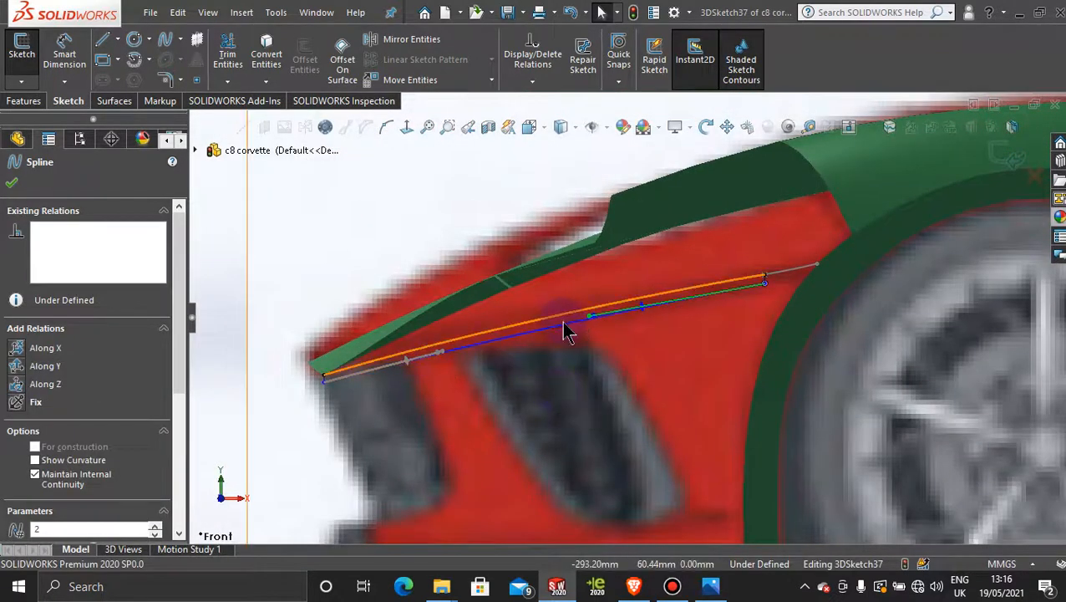
scroll(534, 381, up, 3)
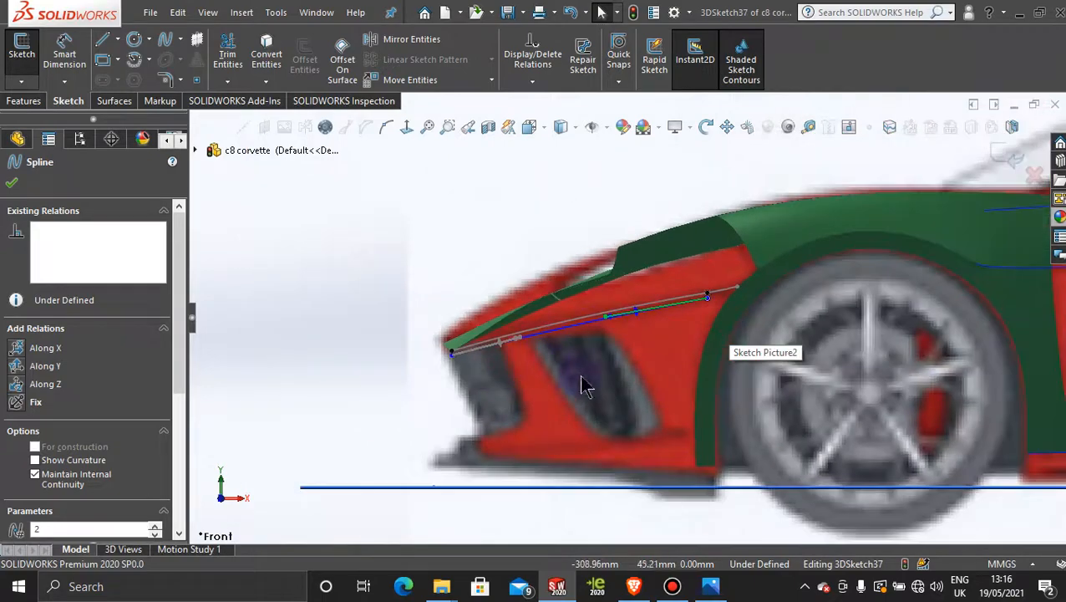
Step: View the model normal to the Top Plane and examine the lower spline against the front bumper outline and the upper spline
middle_drag(618, 352, 643, 449)
scroll(642, 451, up, 5)
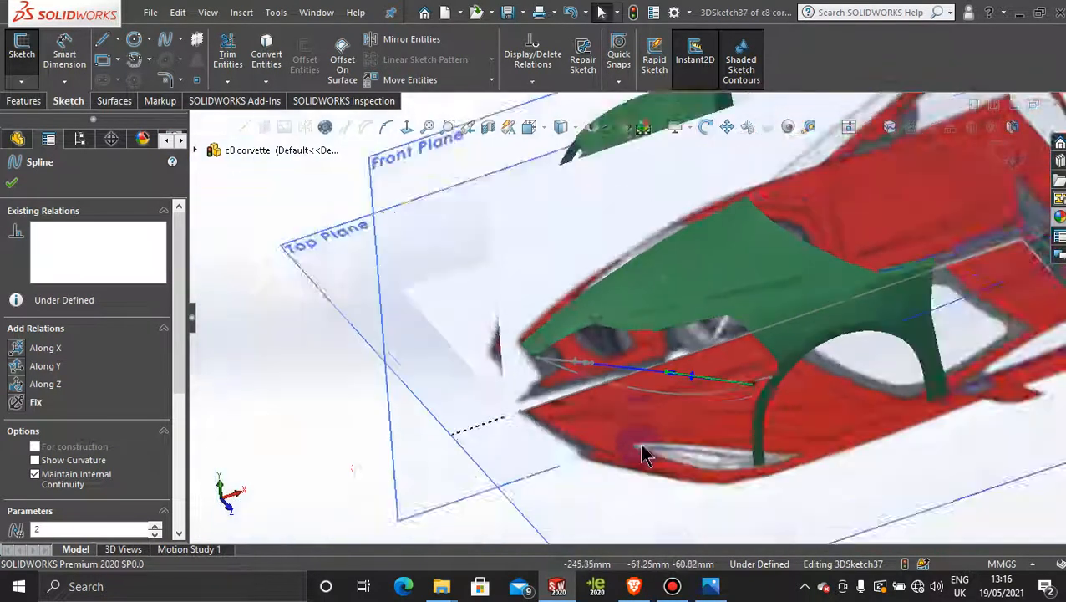
key(Escape)
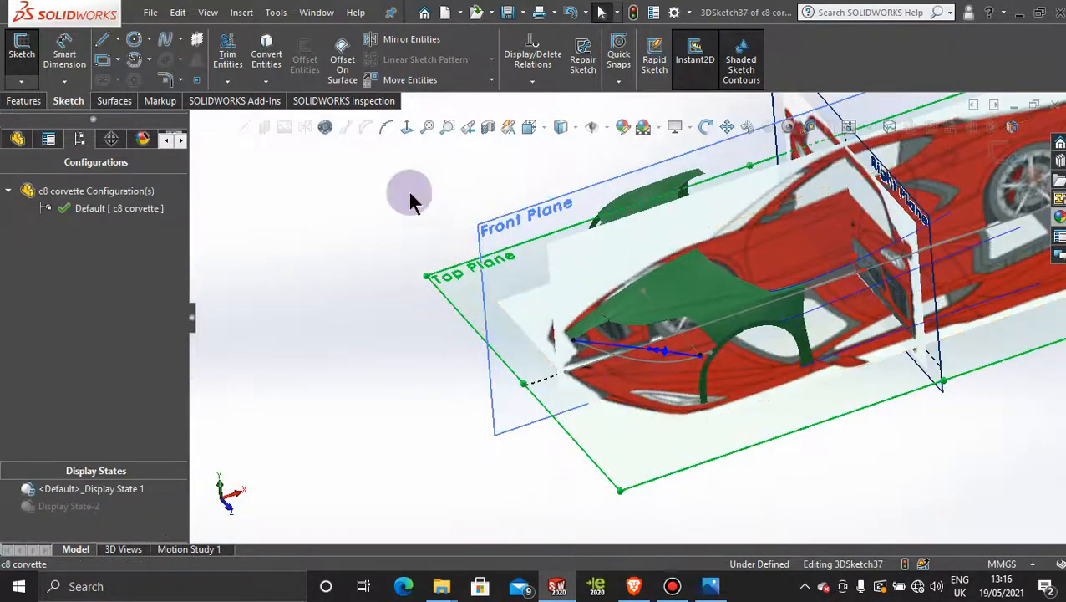
click(406, 127)
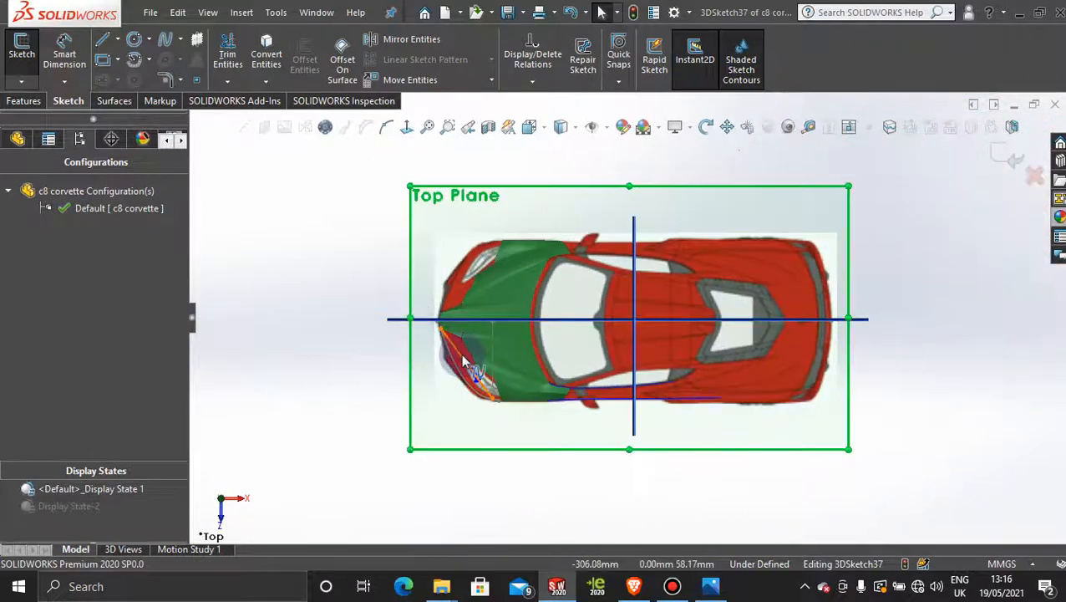
scroll(461, 354, down, 5)
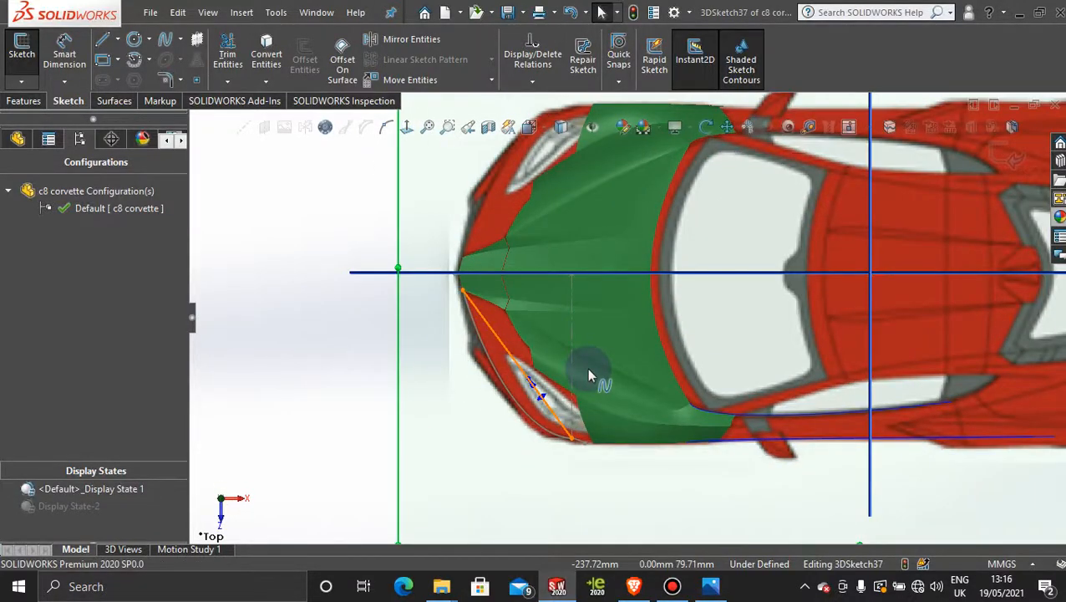
scroll(589, 376, up, 5)
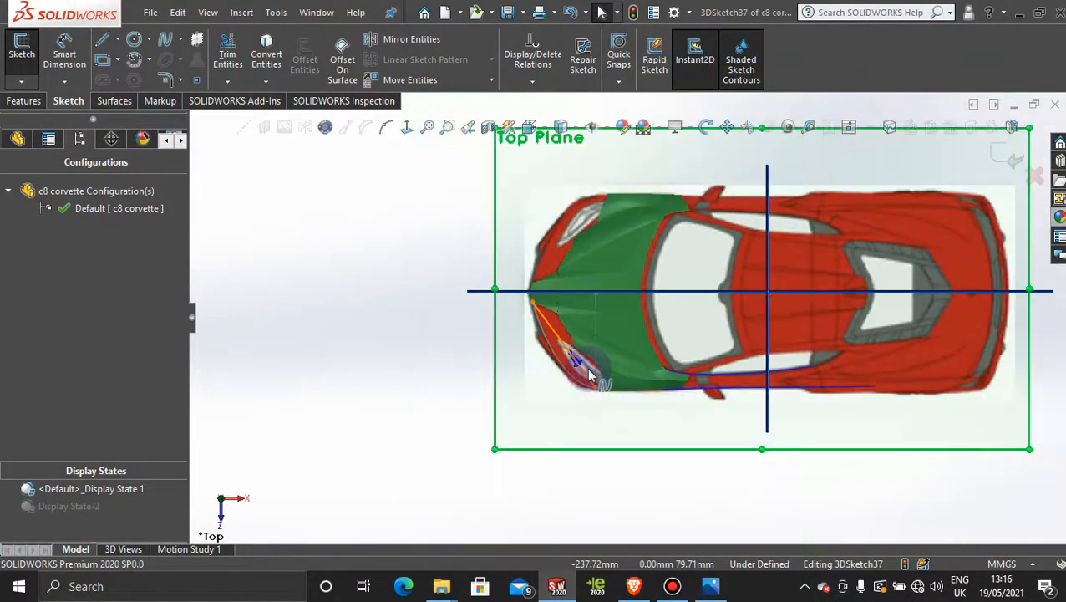
scroll(589, 376, down, 6)
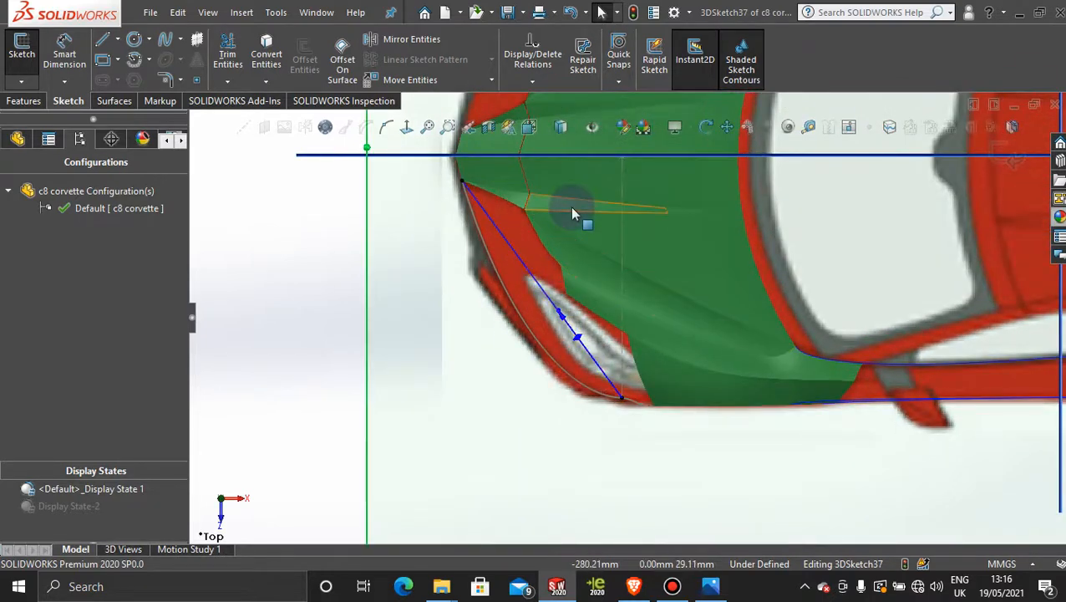
scroll(567, 254, up, 2)
scroll(562, 266, down, 5)
scroll(623, 394, up, 3)
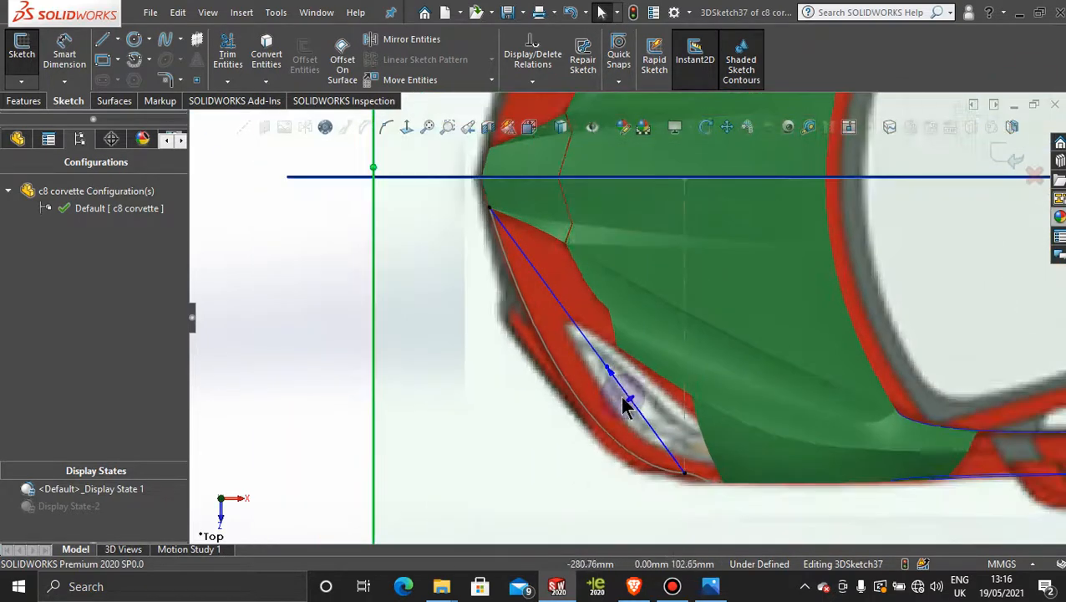
scroll(628, 403, down, 3)
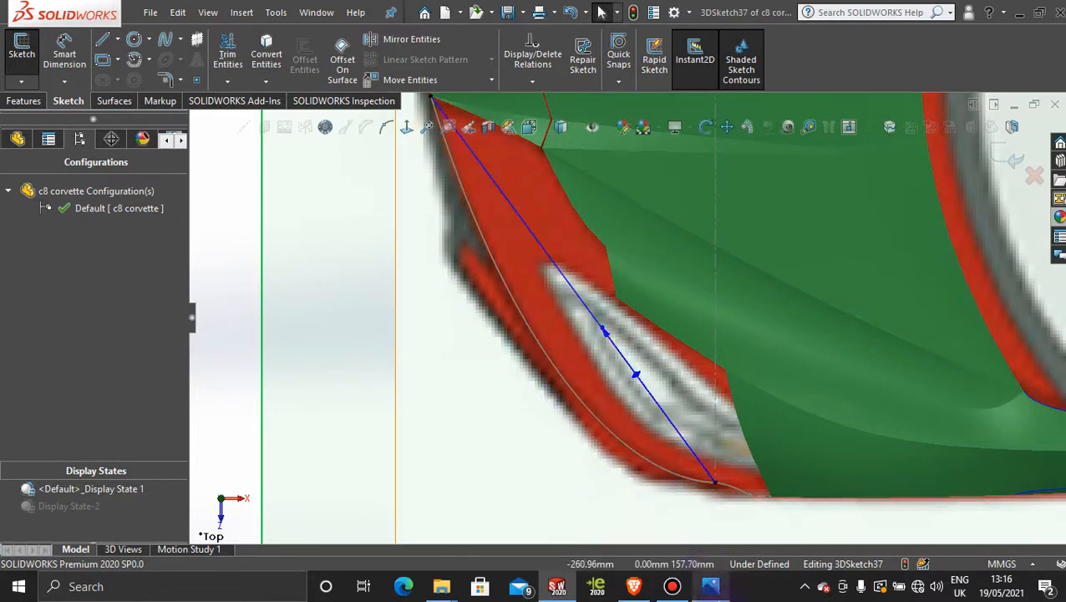
Step: Switch to the side-view Corvette photo in Photos and examine the front bumper edge up close
mouse_move(710, 585)
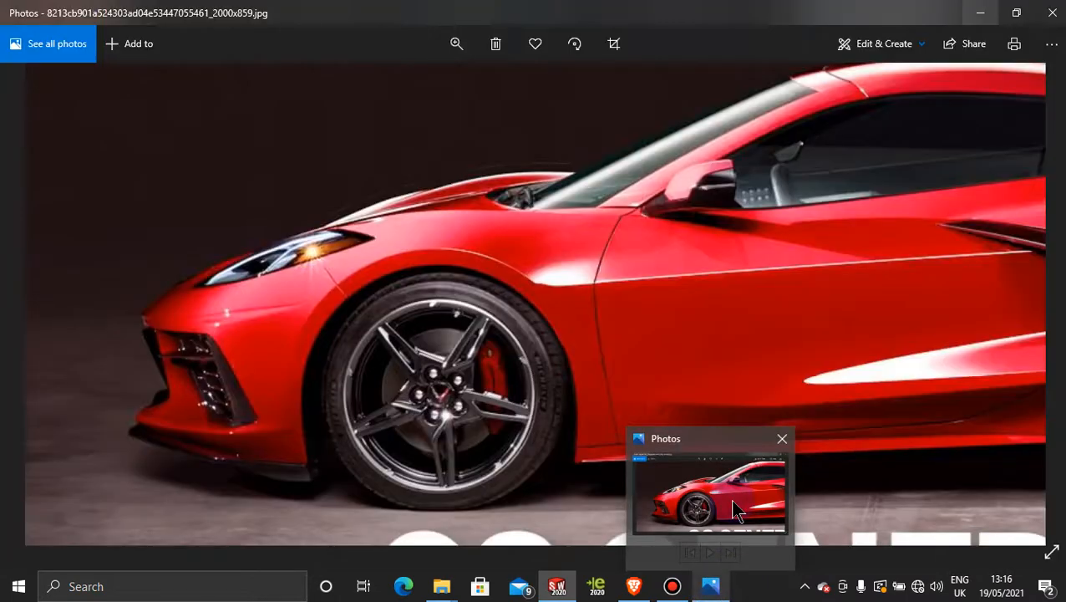
click(732, 508)
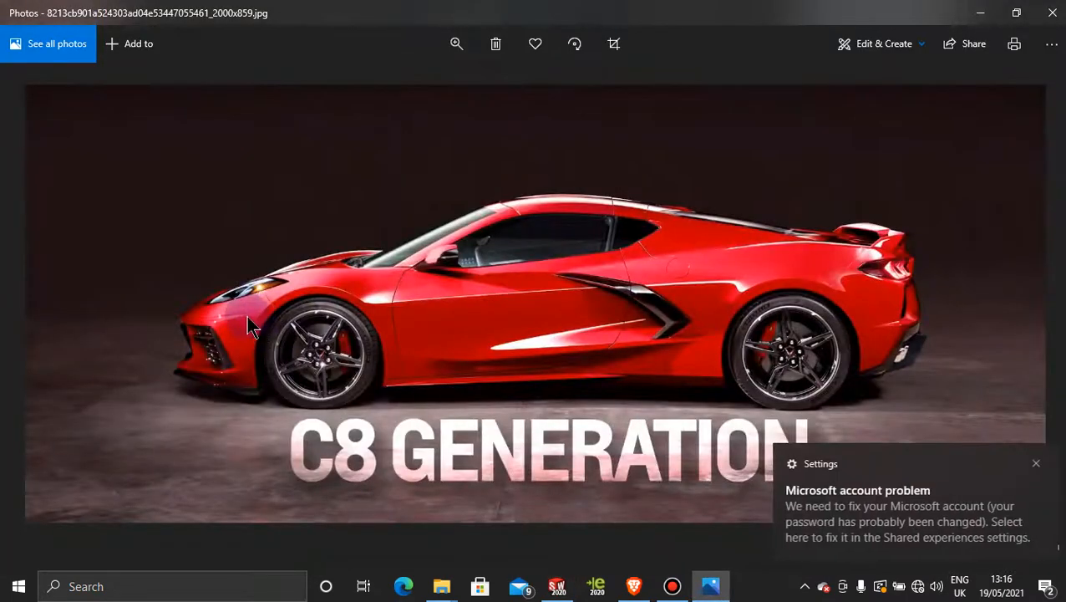
click(458, 45)
drag(387, 84, 420, 82)
drag(190, 272, 619, 264)
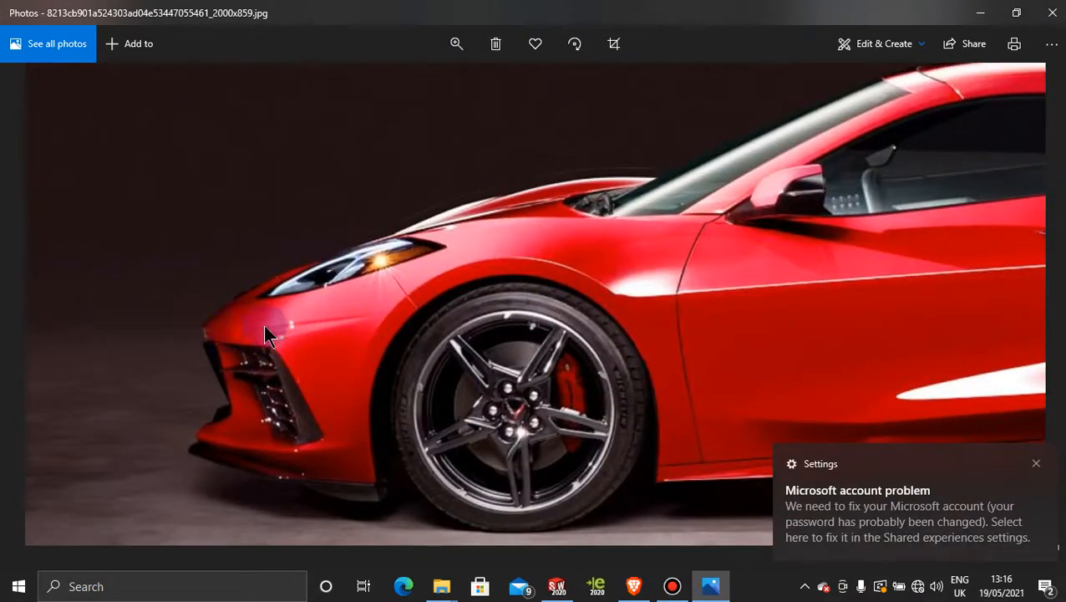
click(984, 14)
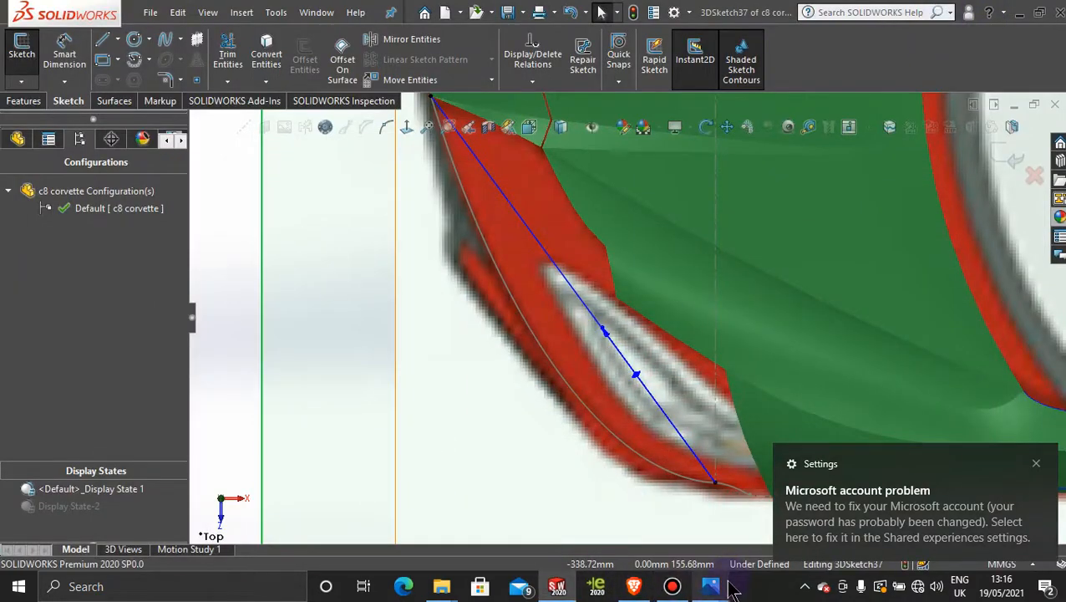
Step: Dismiss the account notification and open the top-view photo chevrolet-corvette-stingray-2020-vid-sverkhu.jpg from the desktop
mouse_move(720, 585)
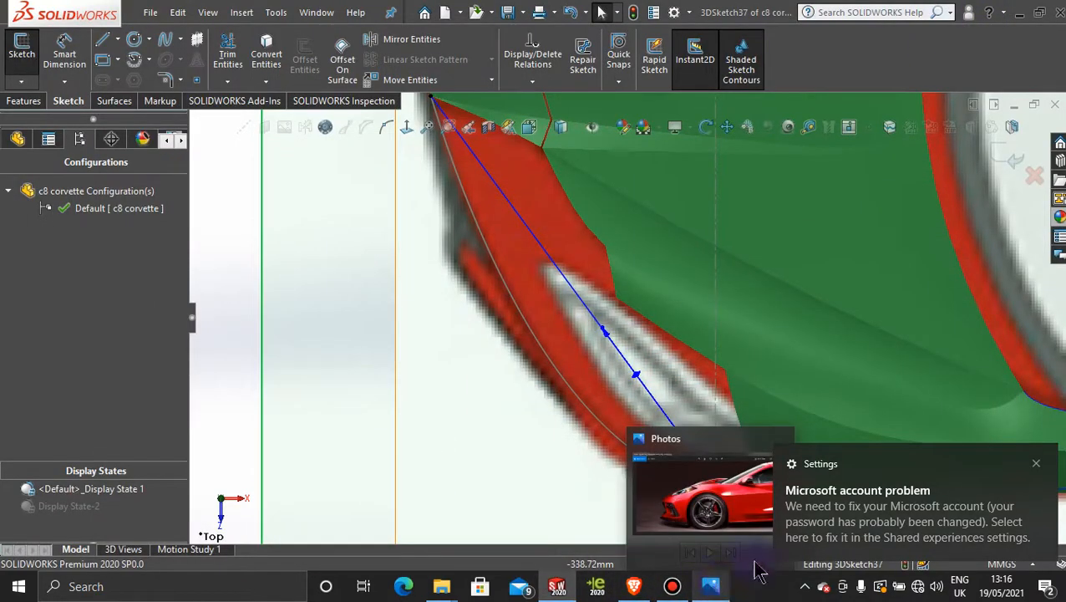
click(1036, 464)
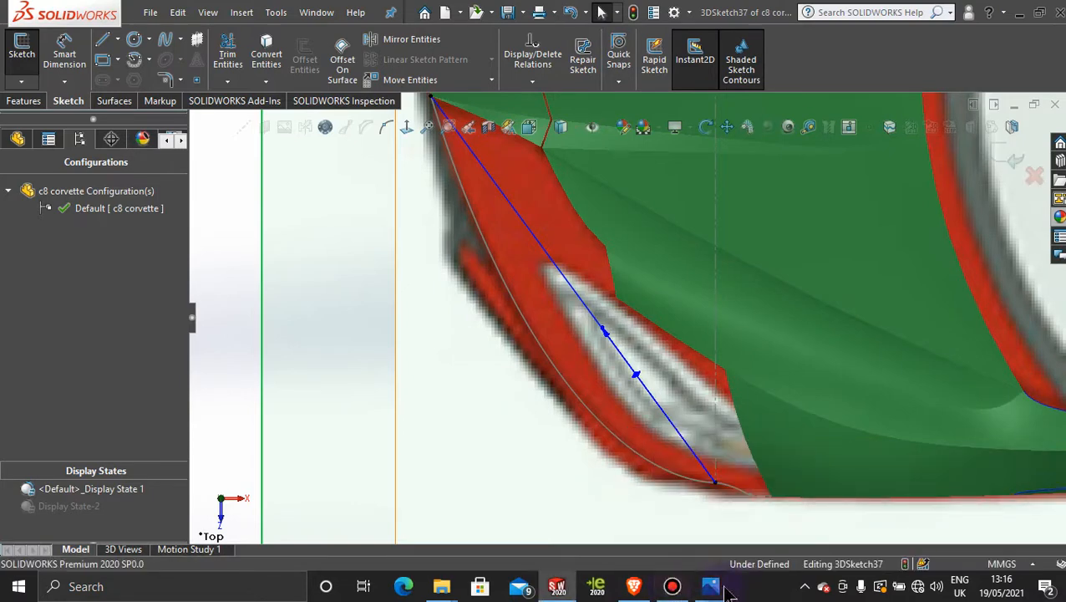
click(1017, 14)
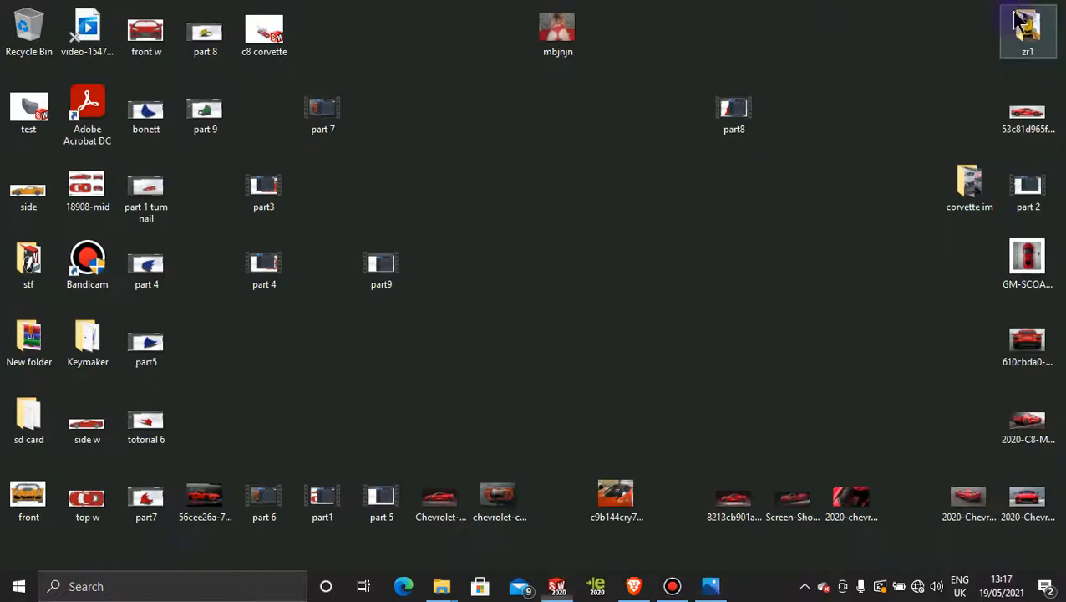
click(498, 503)
double_click(498, 503)
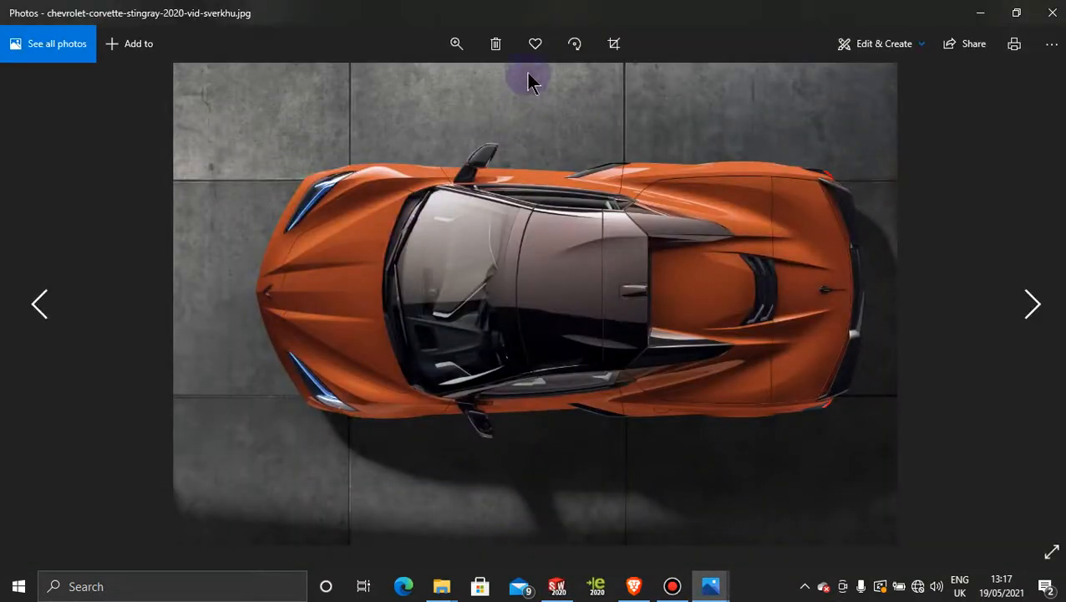
Step: Examine the headlight and the front corner outline of the body in the top-view Corvette photo
click(463, 54)
drag(384, 85, 477, 84)
drag(183, 292, 976, 49)
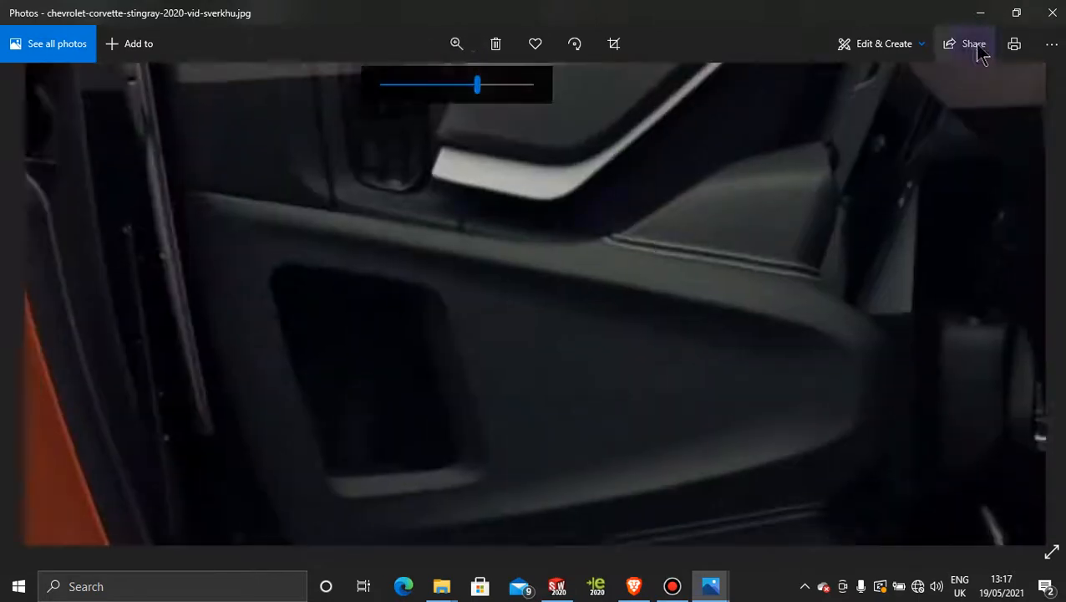
drag(206, 355, 867, 113)
drag(400, 310, 757, 81)
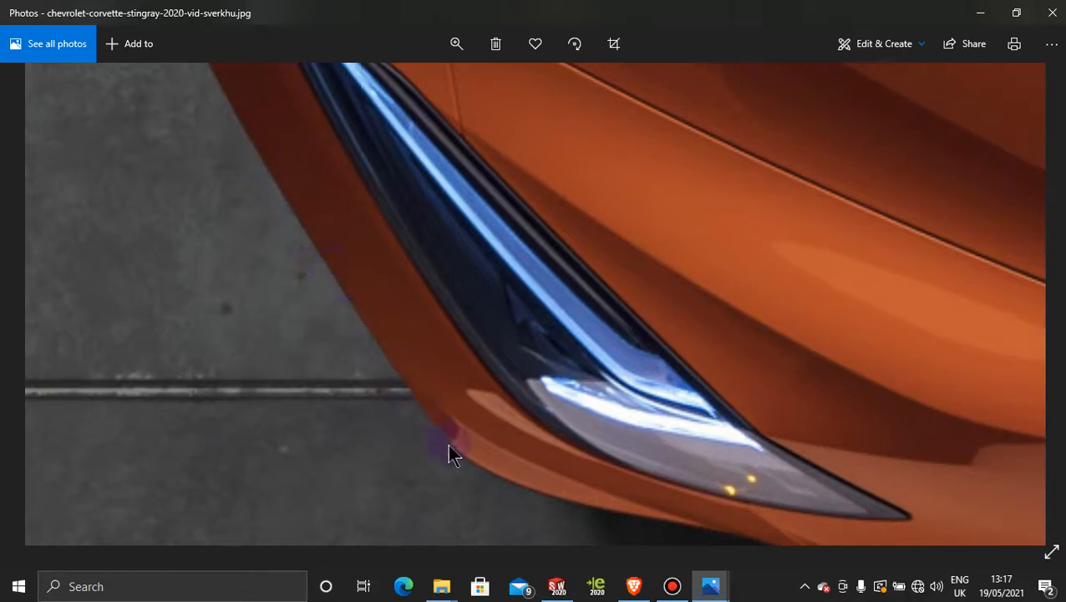
Step: Switch to SOLIDWORKS and pull both end tangent handles of the straight front-corner spline outward to follow the bumper outline
click(978, 13)
click(557, 585)
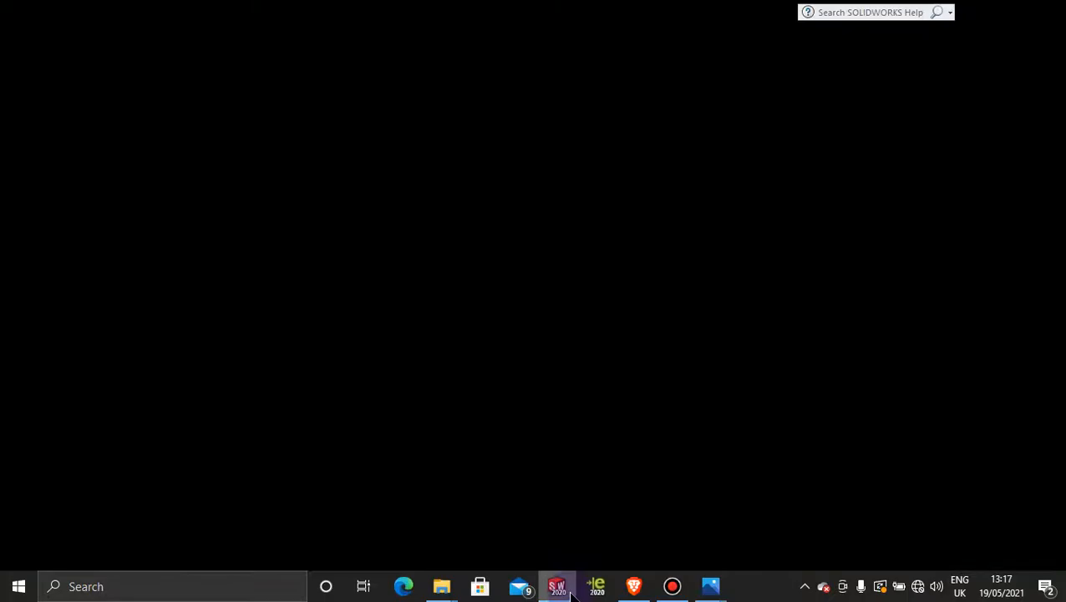
scroll(572, 183, up, 2)
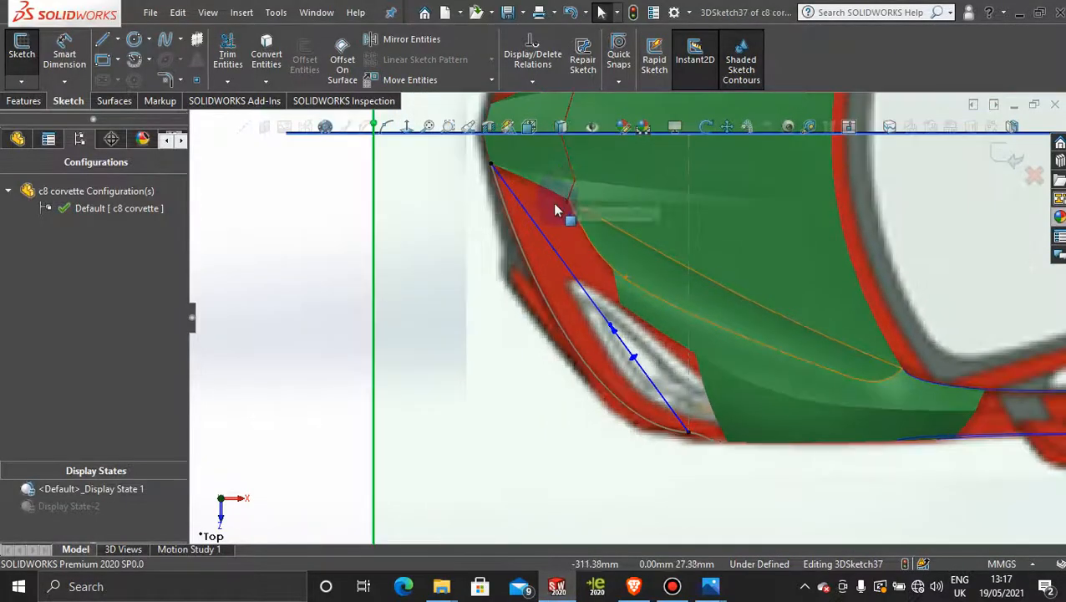
scroll(554, 203, down, 2)
click(568, 300)
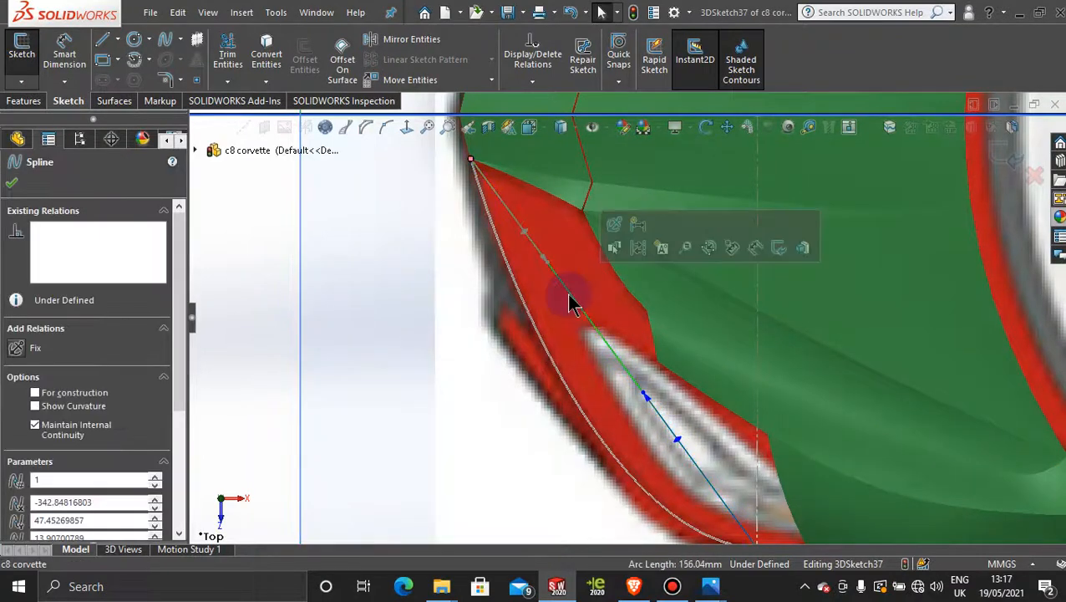
drag(533, 281, 505, 298)
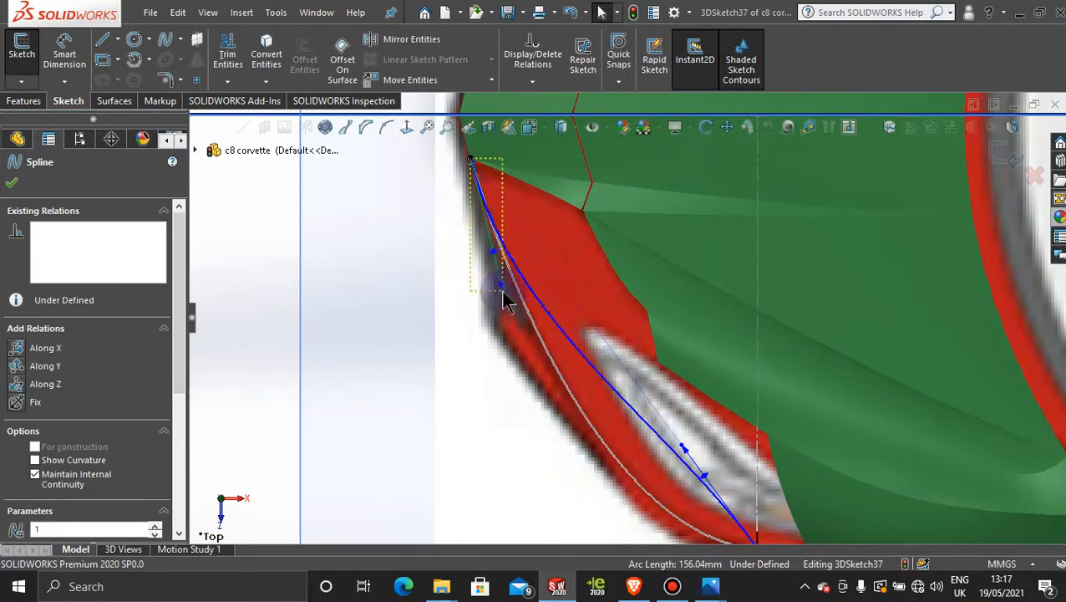
drag(681, 448, 620, 502)
Step: Swing the tangent handle at the spline's wheel-side end outward so the curve bulges around the headlight corner
scroll(628, 497, up, 5)
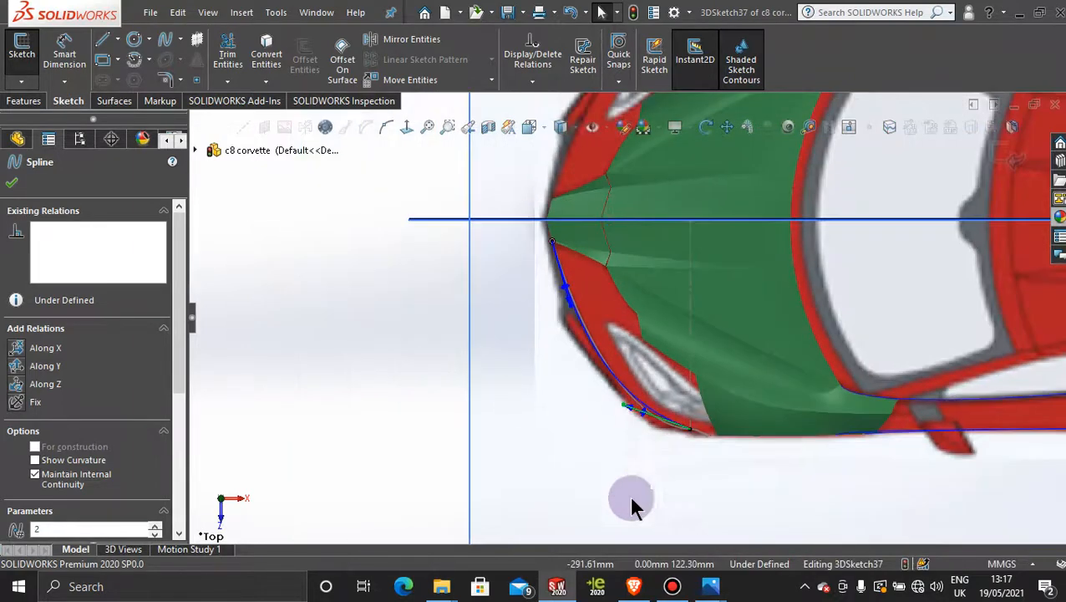
scroll(618, 313, down, 5)
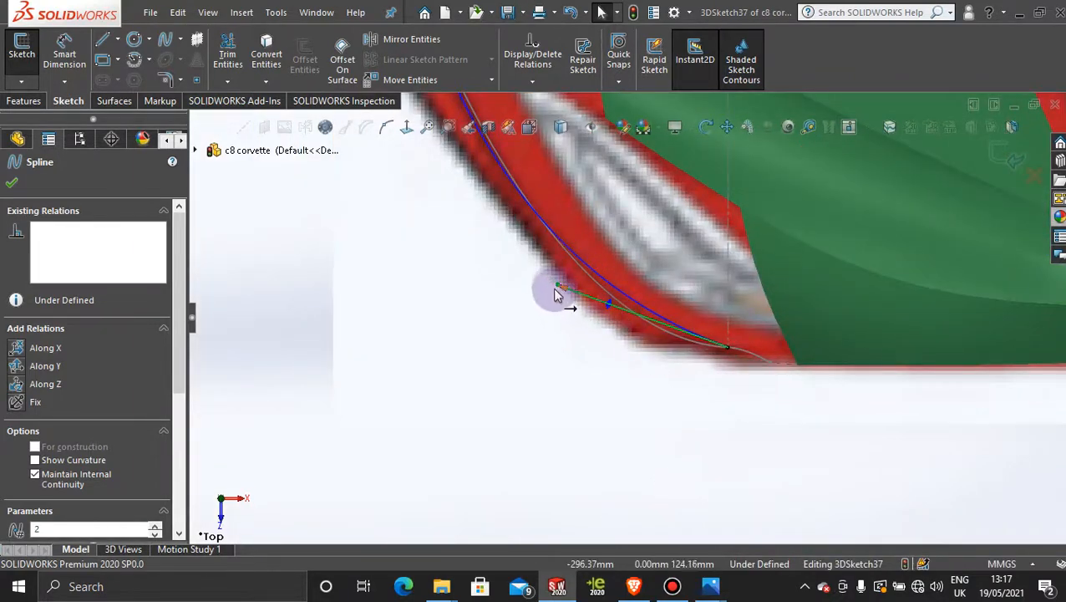
drag(558, 287, 576, 366)
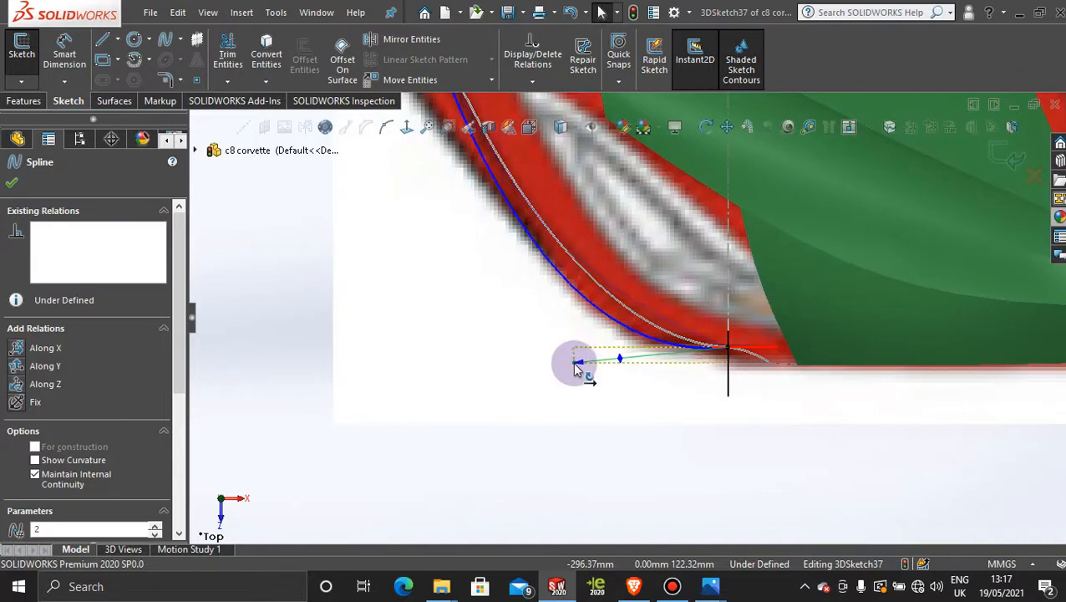
scroll(499, 263, up, 5)
scroll(499, 255, down, 5)
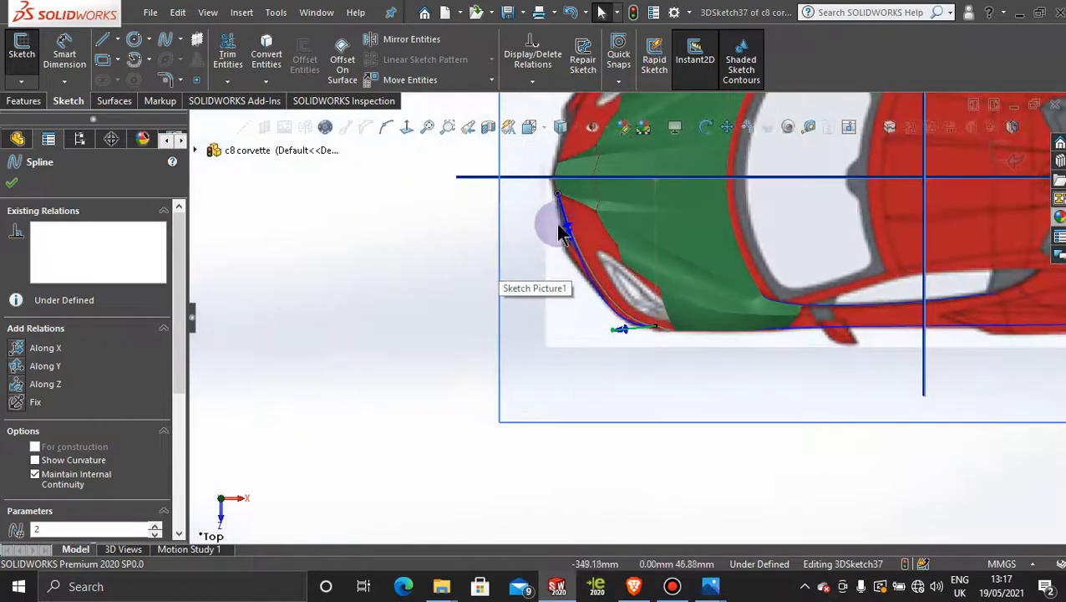
Step: Shorten the tangent handle at the spline's nose end and fine-tune the one at its wheel-side end
scroll(585, 292, down, 2)
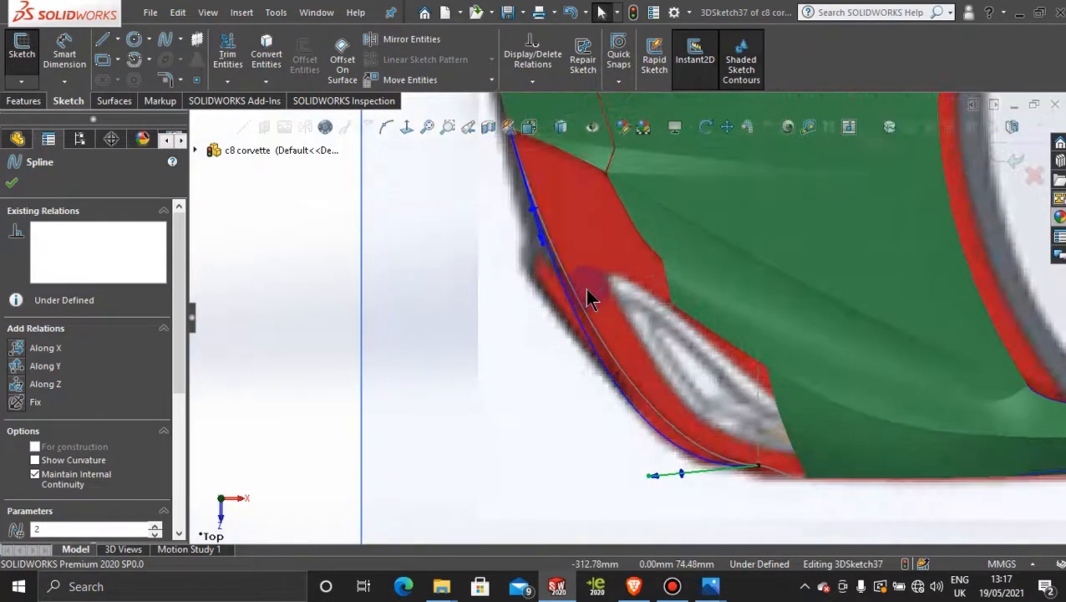
drag(544, 252, 538, 216)
click(652, 476)
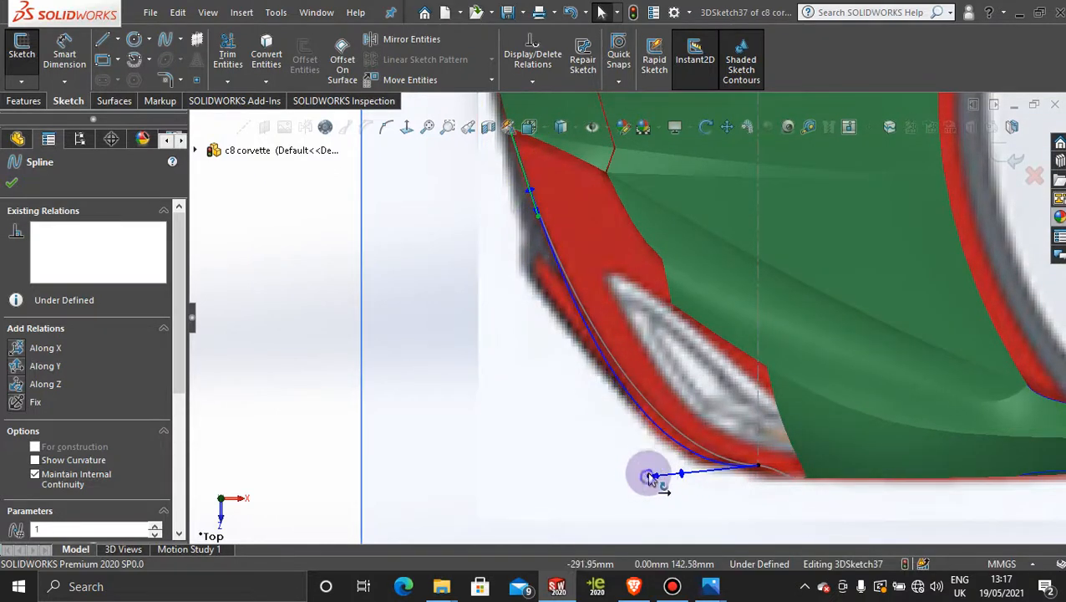
mouse_move(652, 476)
mouse_down()
mouse_move(645, 462)
mouse_move(665, 474)
mouse_up()
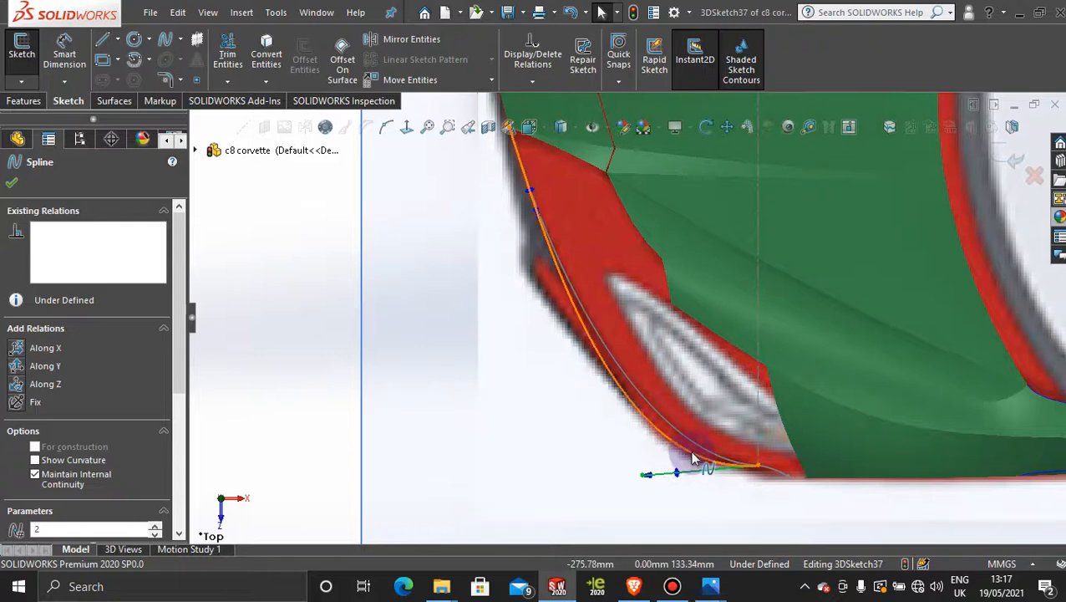
Step: Insert an extra spline point on the front-corner curve at the bend just before its wheel-side end
click(389, 130)
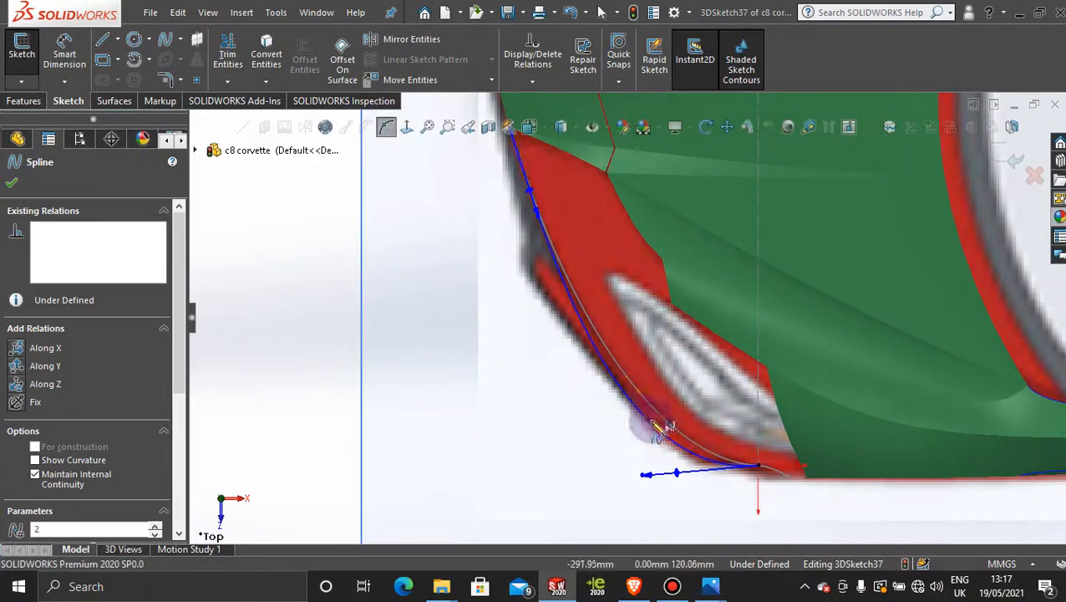
click(693, 454)
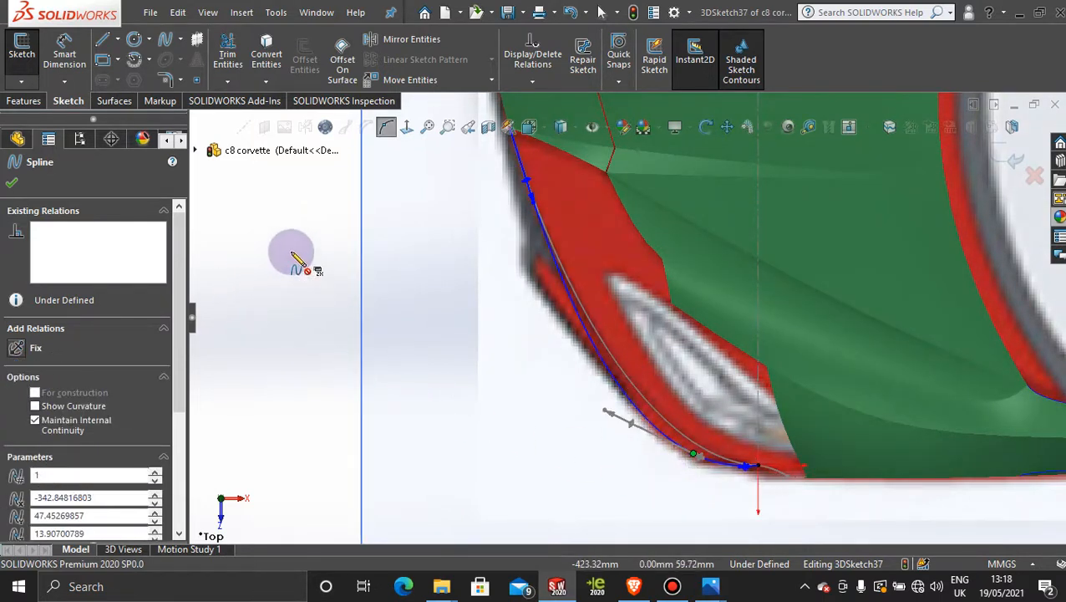
click(386, 127)
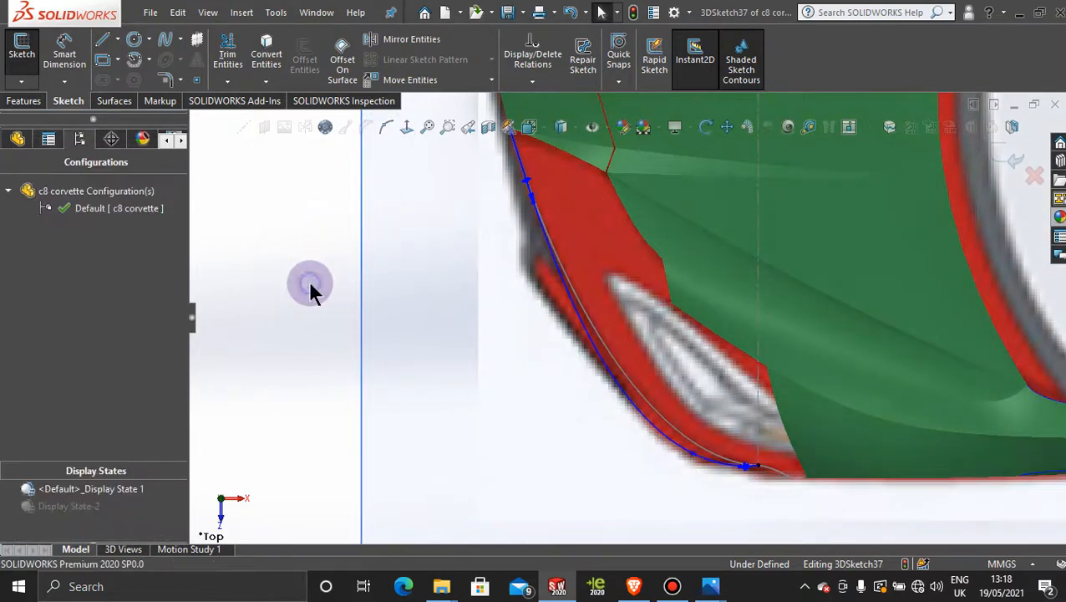
Step: Display the spline's control polygon and move its wheel-side control point to about X -270, Z 139 mm and the outer one to X -303, Z 124 mm
scroll(310, 284, up, 1)
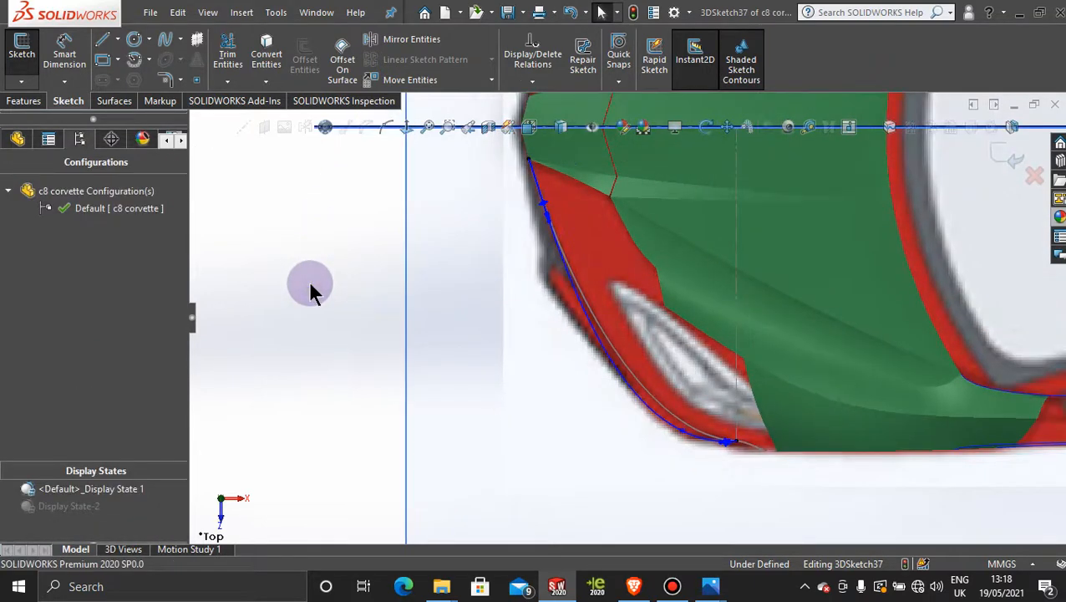
click(609, 365)
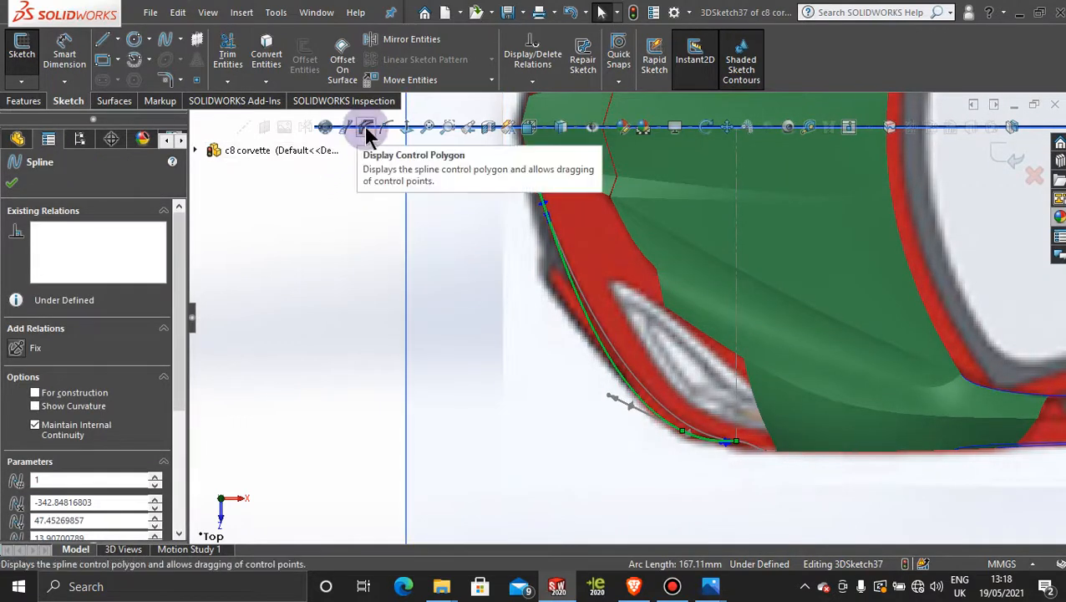
click(367, 129)
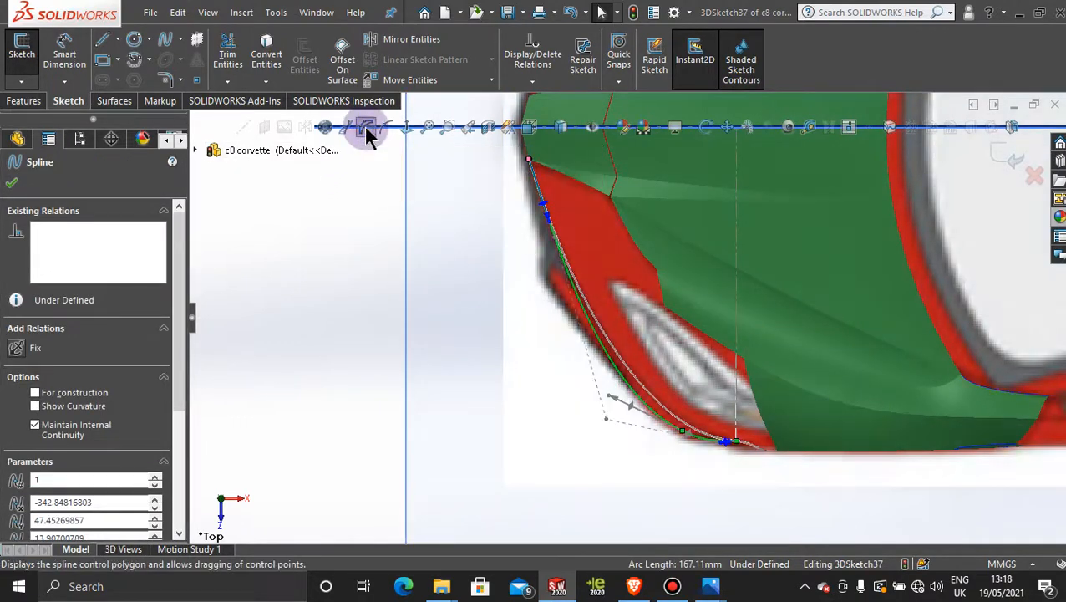
click(605, 418)
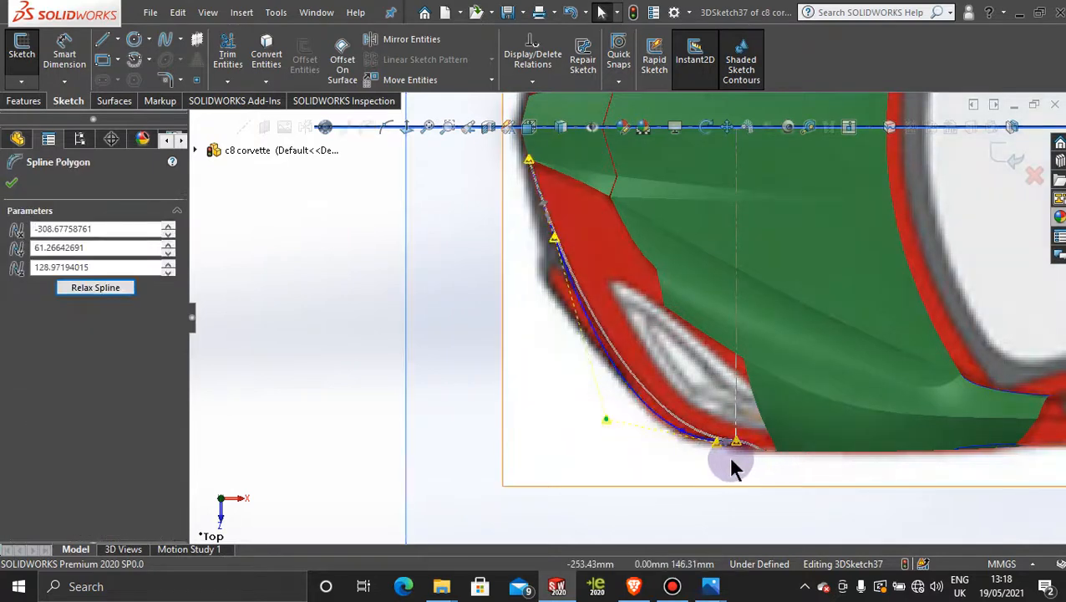
scroll(719, 451, down, 3)
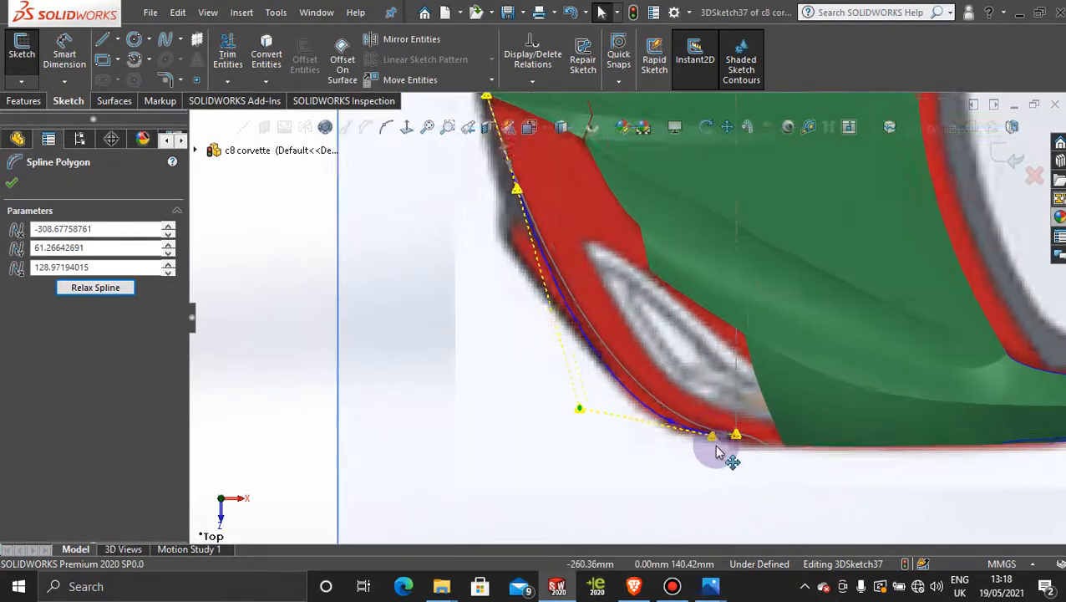
drag(707, 428, 677, 430)
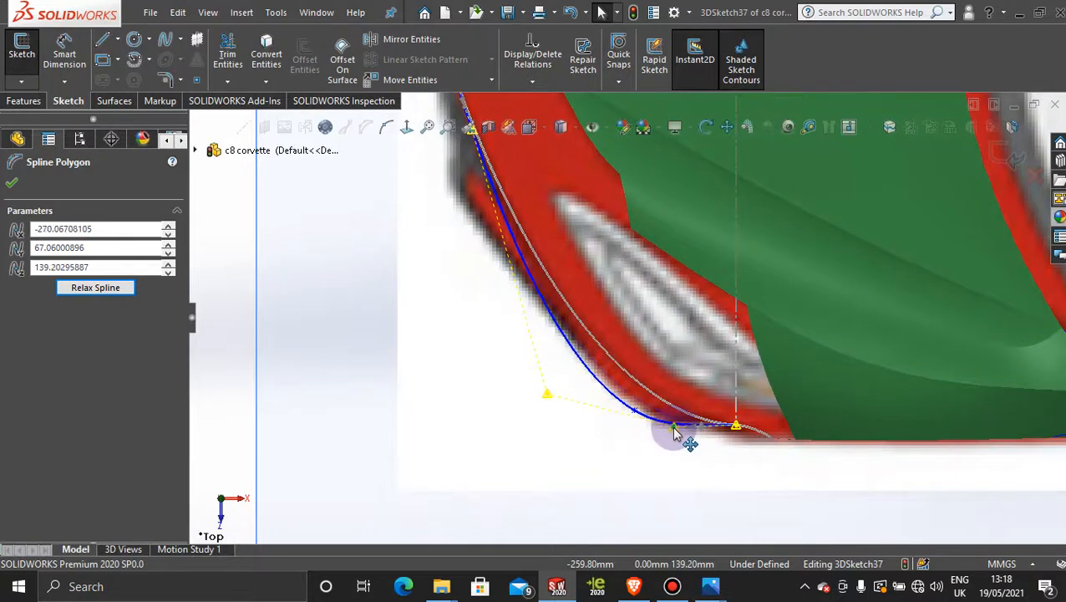
drag(546, 394, 567, 382)
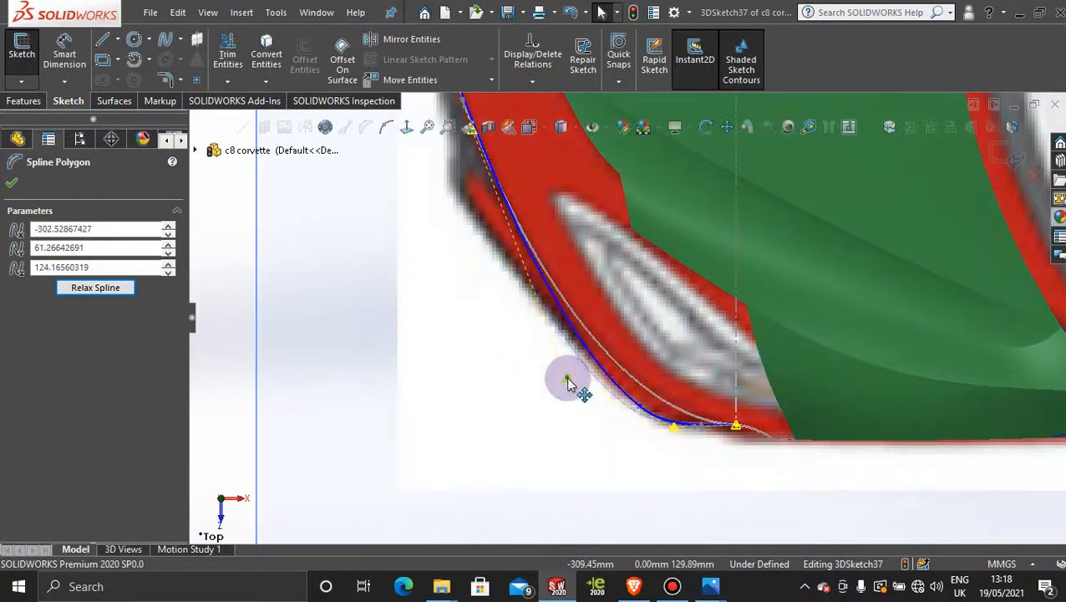
Step: Move the nose-side control point to about X -330, Z 56 mm and the outer corner one to about X -300, Z 123 mm
scroll(568, 382, up, 3)
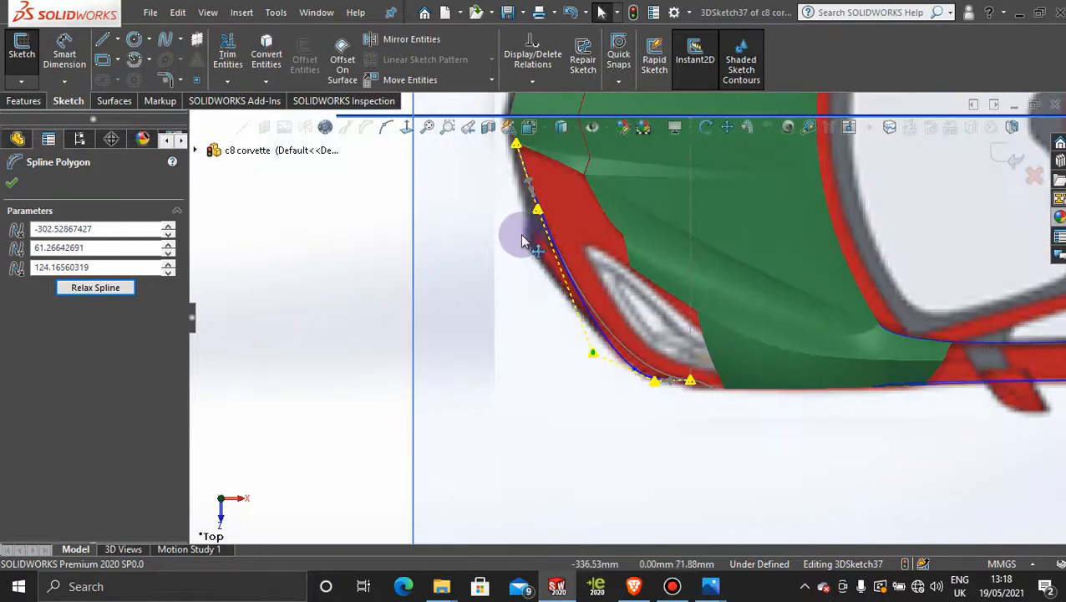
scroll(527, 237, down, 2)
drag(562, 221, 548, 215)
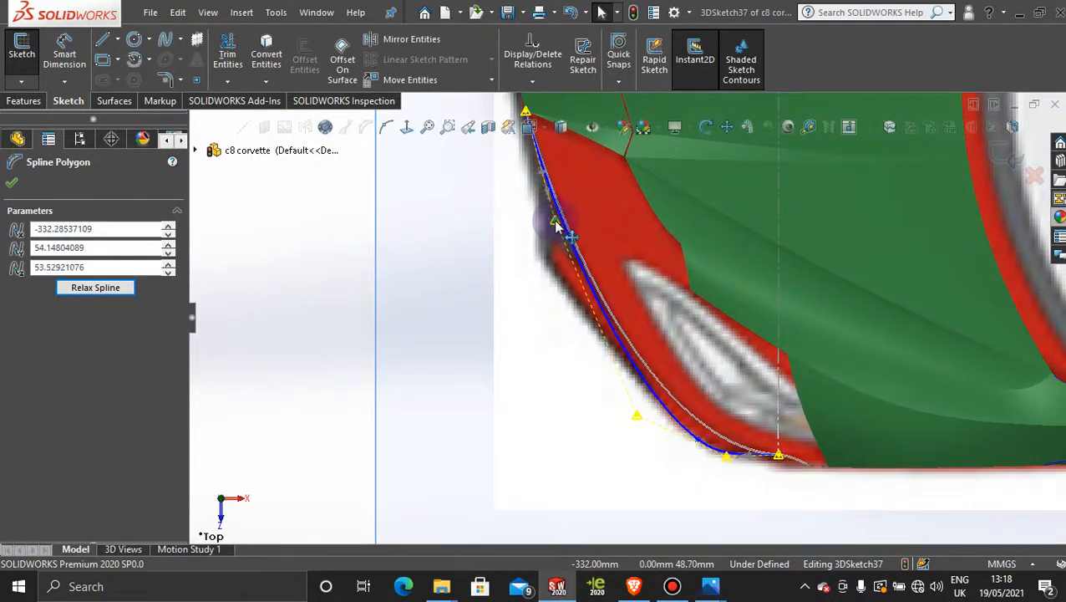
drag(558, 229, 562, 234)
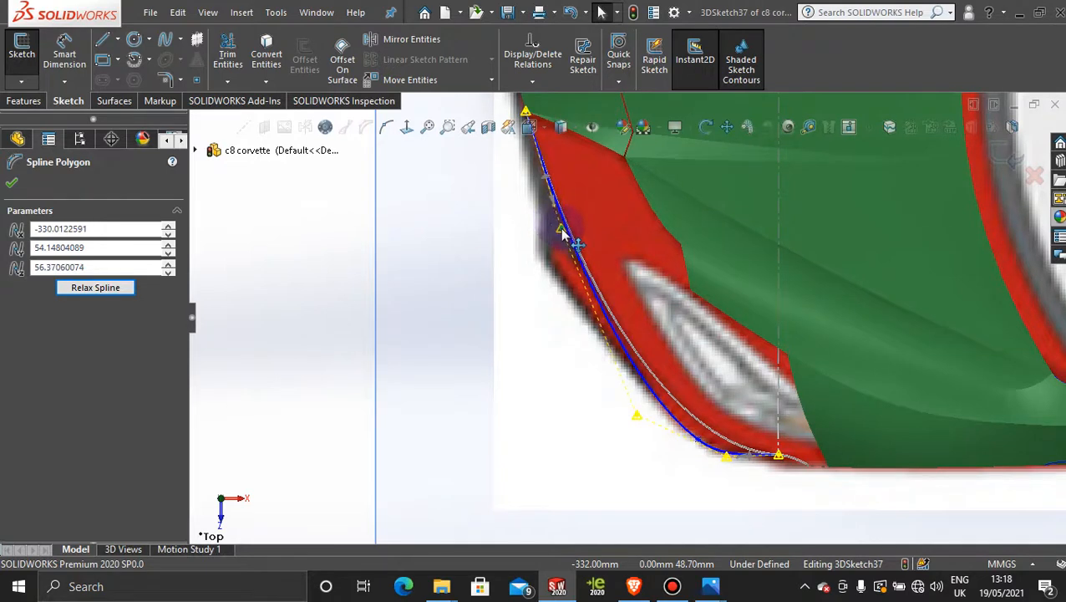
drag(634, 415, 640, 410)
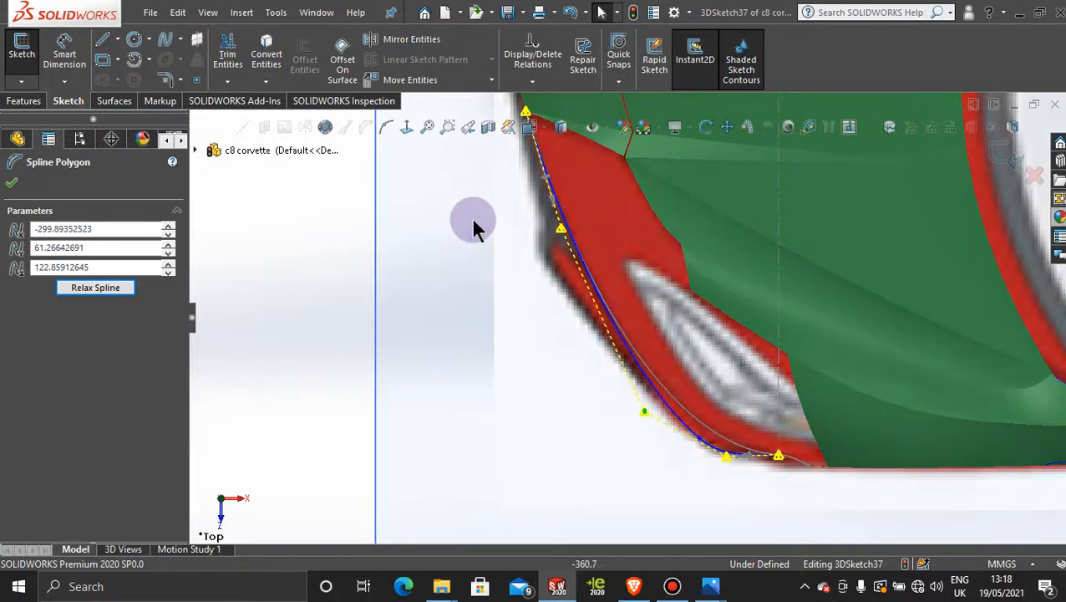
Step: Nudge the outer corner control point to about Z 123.4 mm and the wheel-side one to about X -270.3, Z 138.7 mm
scroll(471, 217, up, 2)
scroll(531, 204, down, 3)
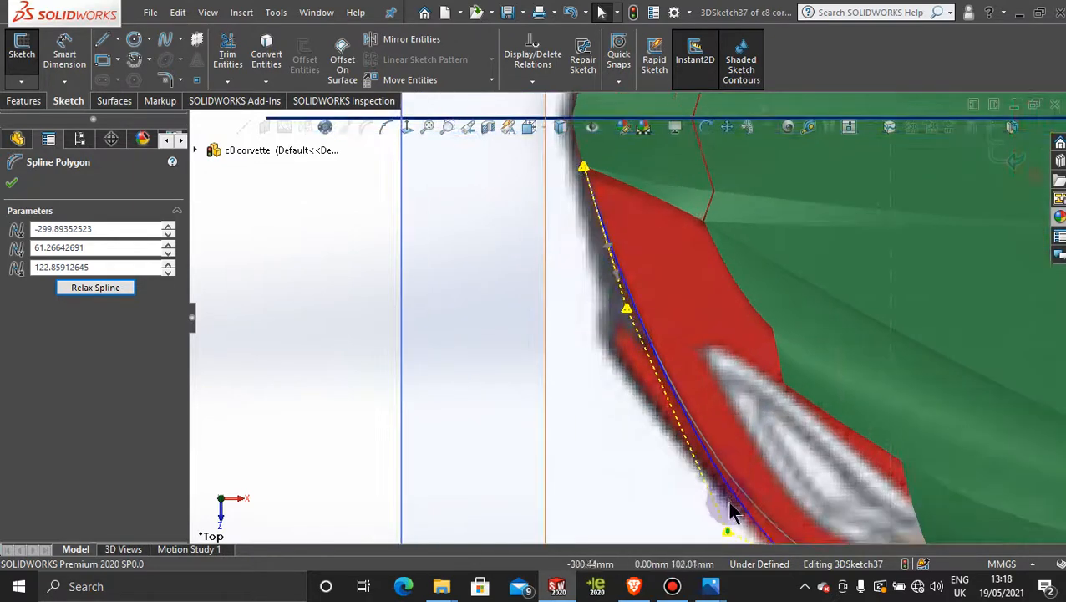
scroll(732, 468, up, 2)
scroll(727, 467, down, 2)
scroll(727, 468, down, 2)
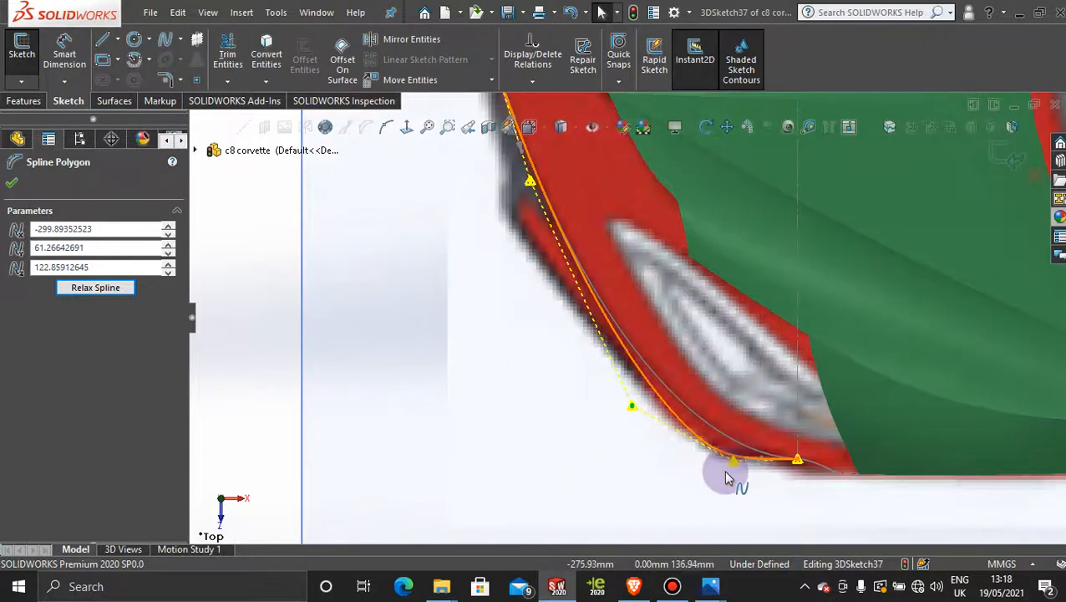
click(732, 466)
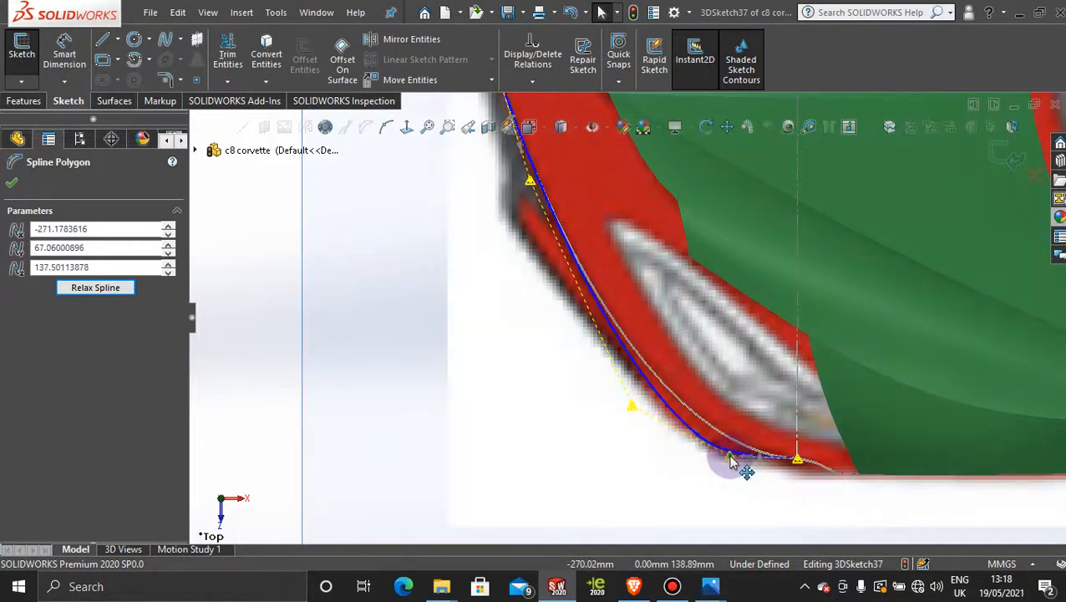
click(633, 408)
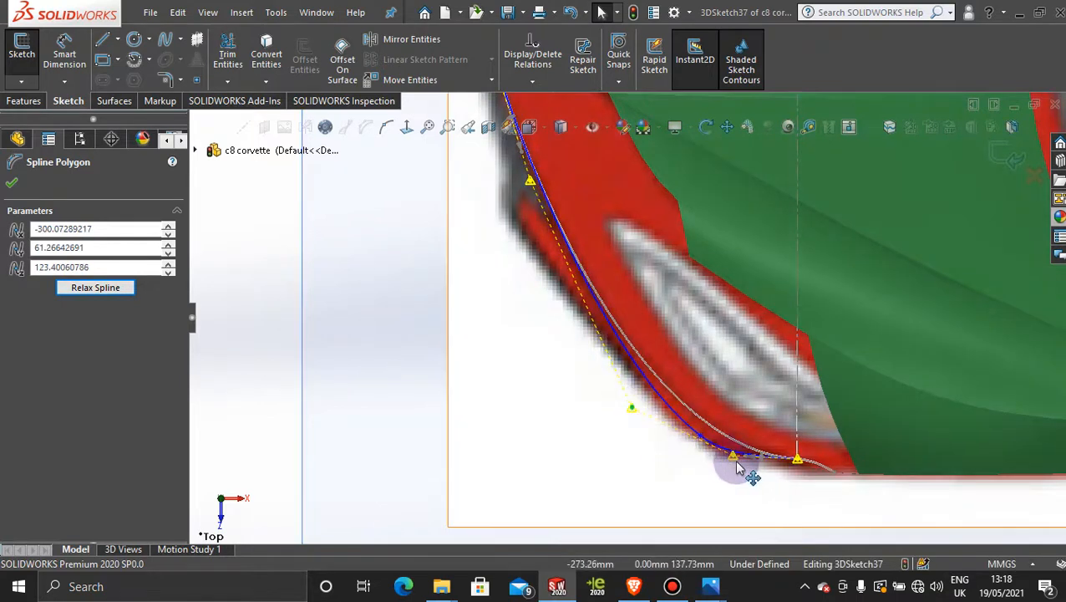
drag(734, 456, 729, 460)
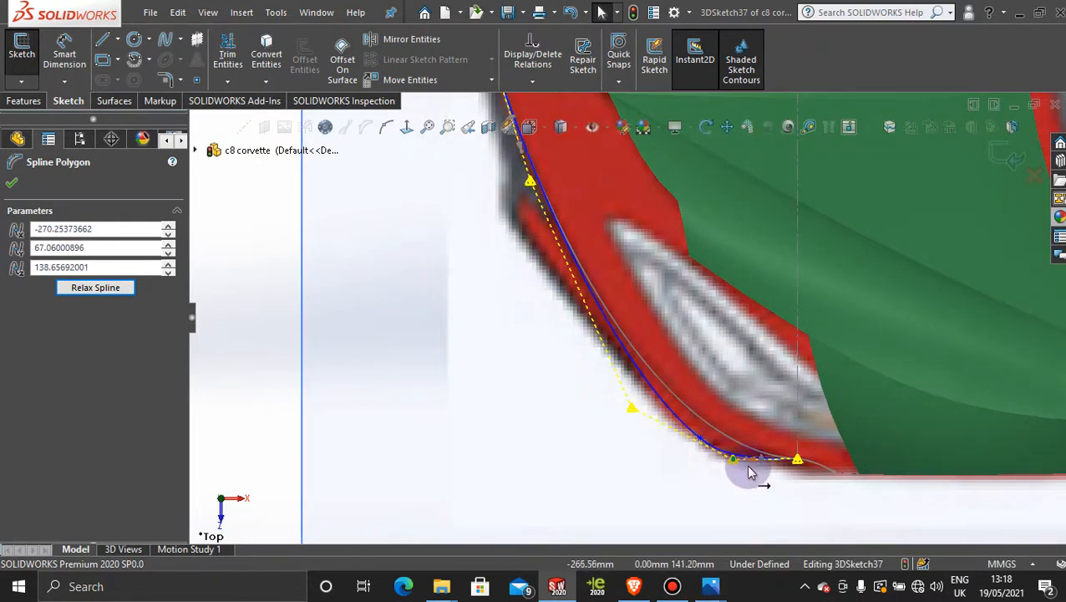
Step: Adjust the tangent at the spline's wheel-side end and move the neighbouring control point to about X -270.3, Z 138.9 mm
click(748, 464)
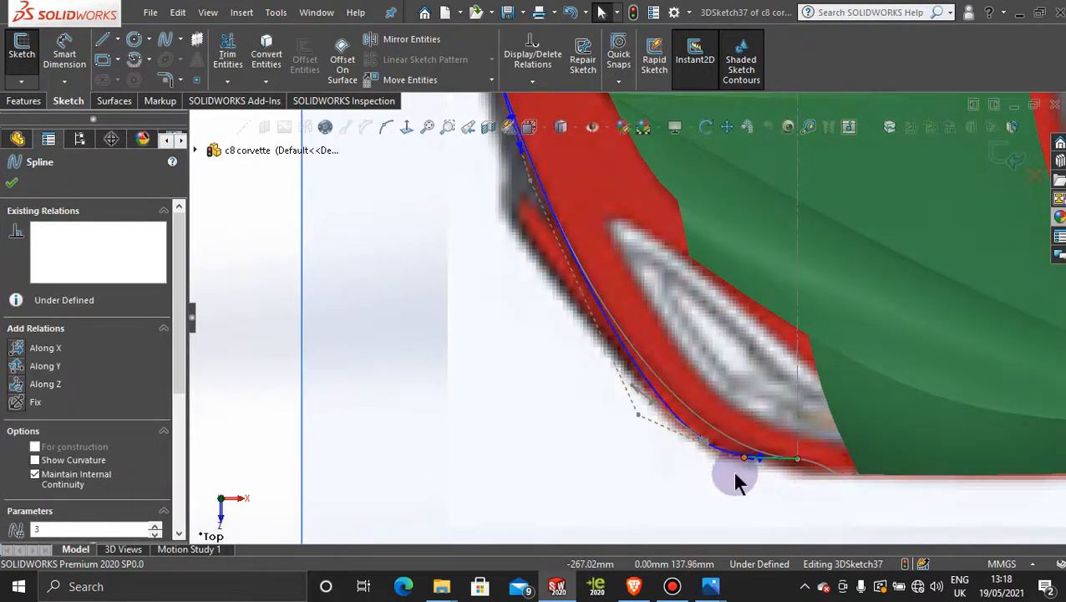
click(641, 420)
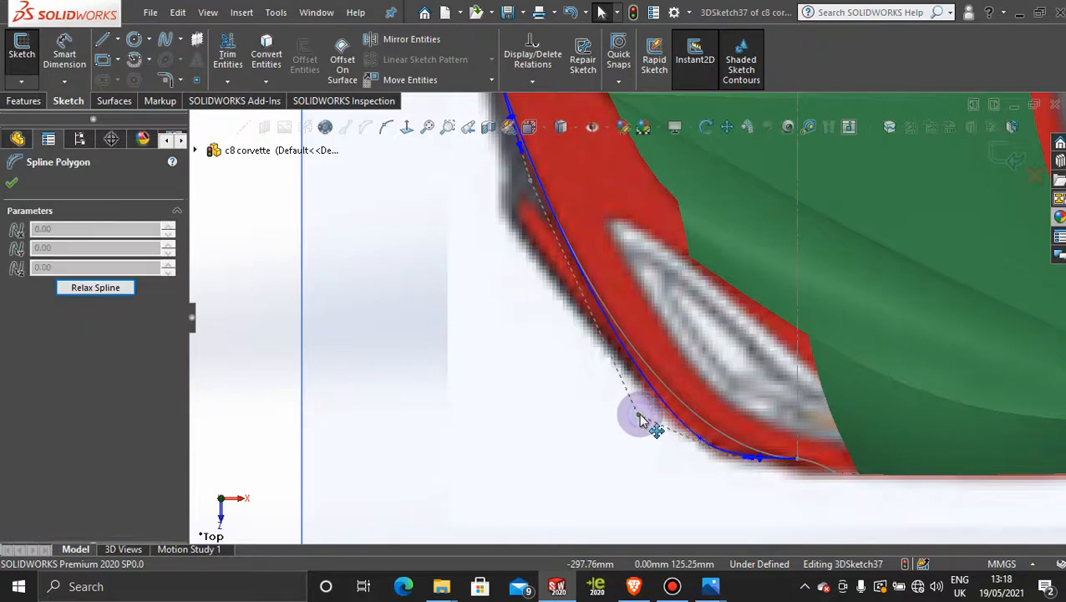
mouse_move(731, 461)
mouse_down()
mouse_move(711, 469)
mouse_move(683, 460)
mouse_move(730, 464)
mouse_up()
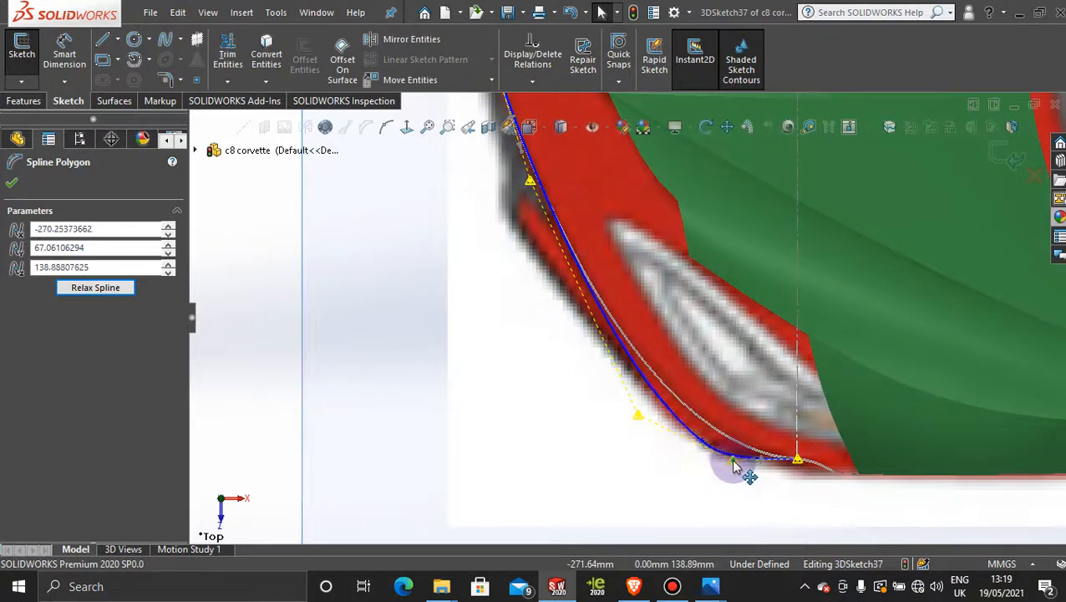
Step: Move the spline's outer corner control point to about X -297.8, Z 125.5 mm
click(639, 420)
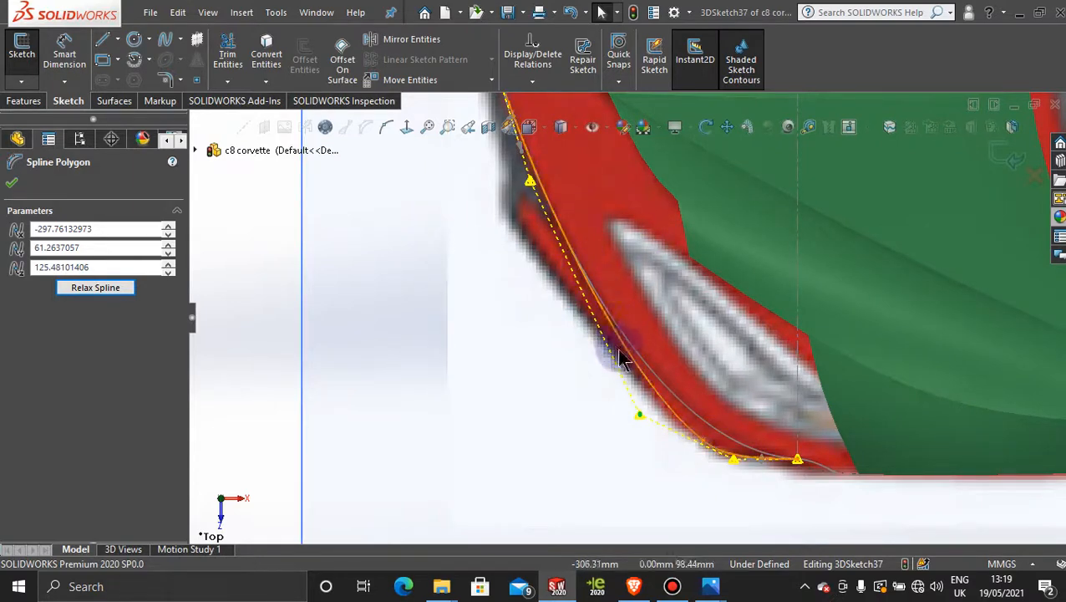
scroll(578, 510, up, 5)
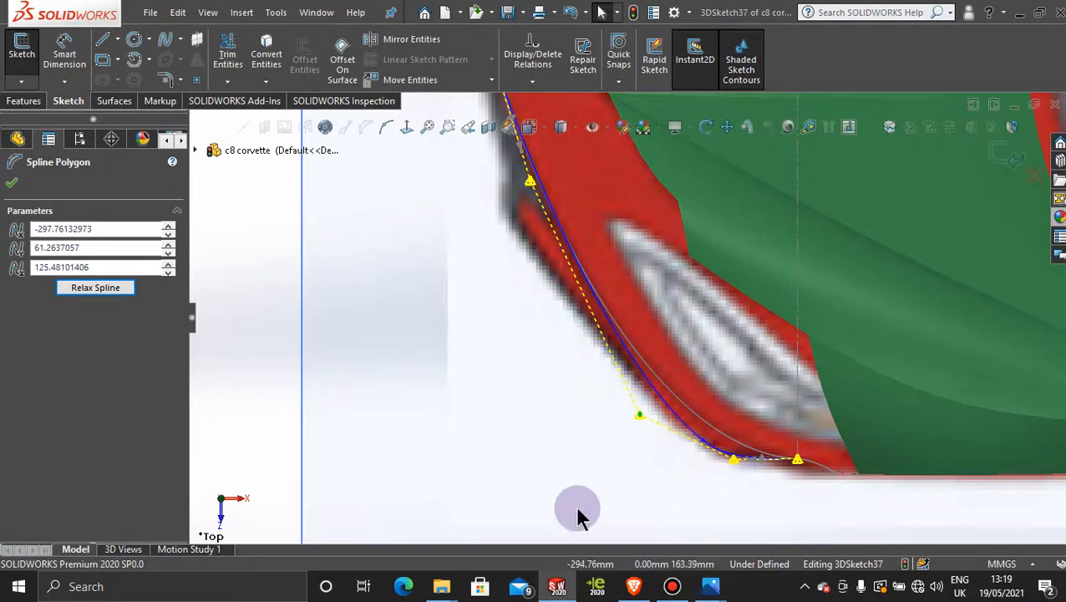
Step: Facing the Front Plane, lower the spline's nose-side, middle and wheel-side control points to about X/Y -329.5/51.3, -297/59.1 and -269.6/64.7 mm
mouse_move(534, 459)
middle_down()
mouse_move(535, 340)
mouse_move(553, 240)
mouse_move(586, 240)
mouse_move(518, 260)
middle_up()
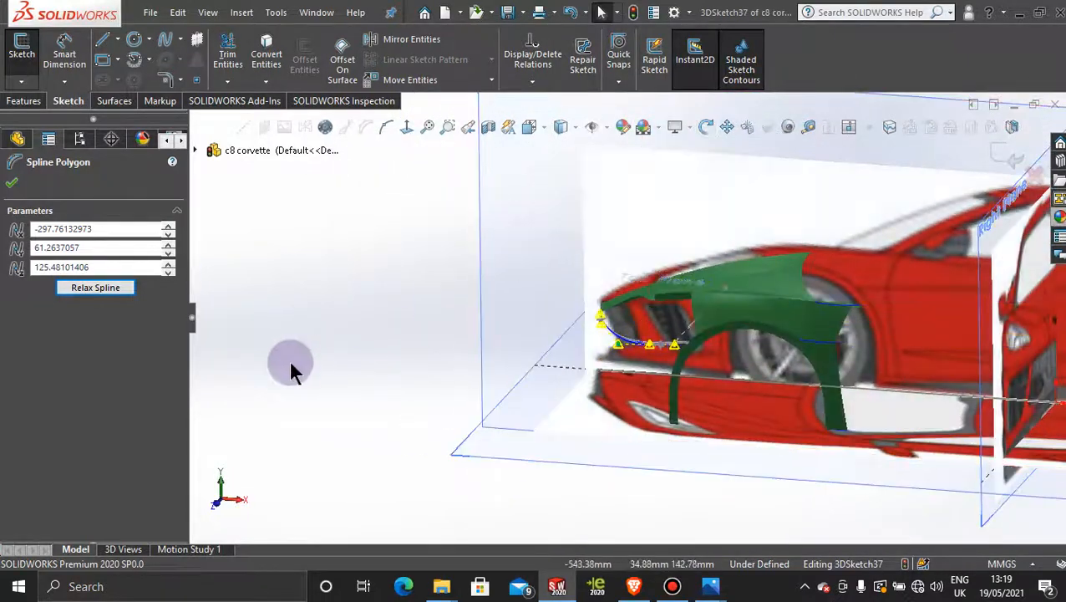
scroll(290, 362, up, 3)
click(658, 194)
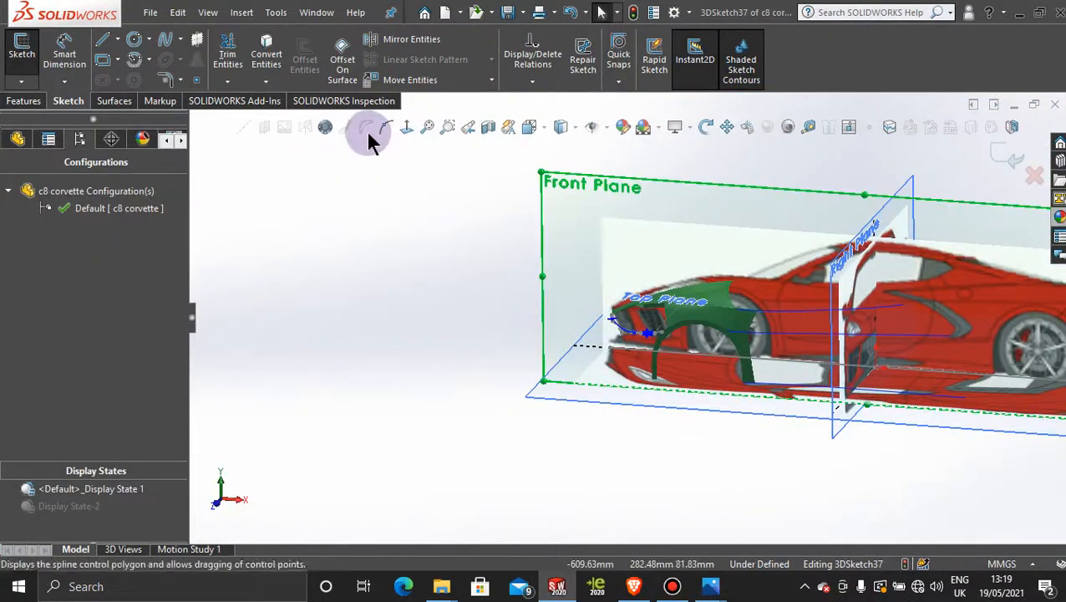
click(408, 126)
scroll(498, 468, down, 5)
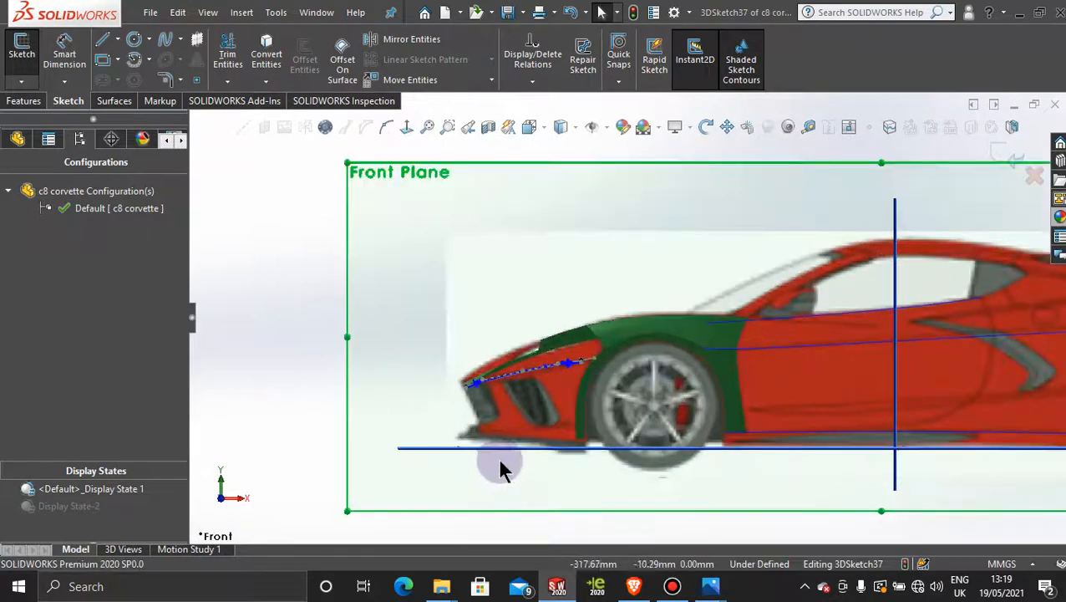
scroll(480, 301, down, 4)
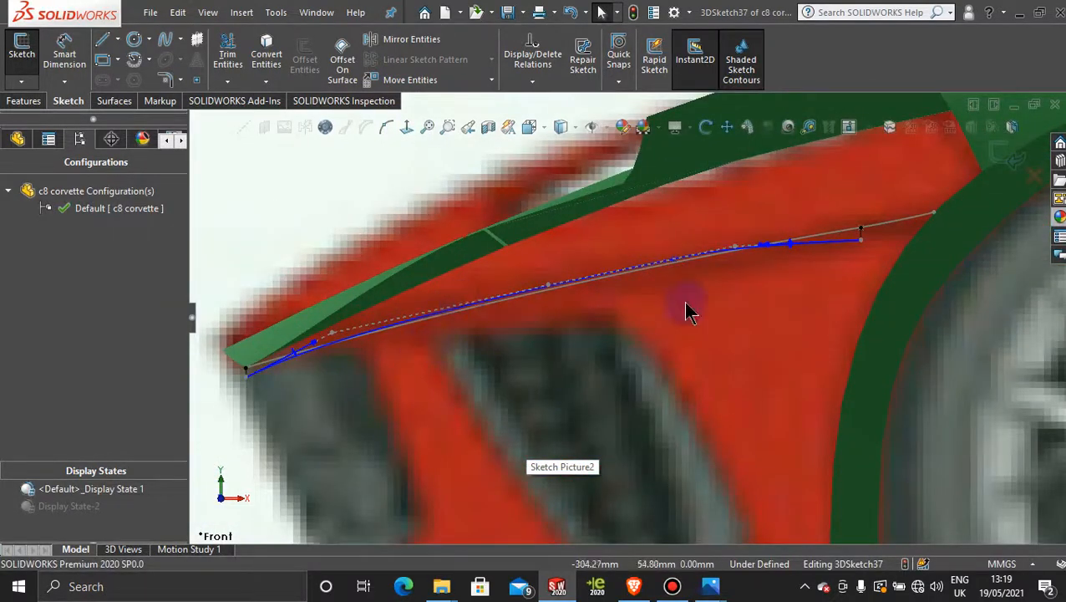
click(332, 337)
drag(333, 337, 335, 352)
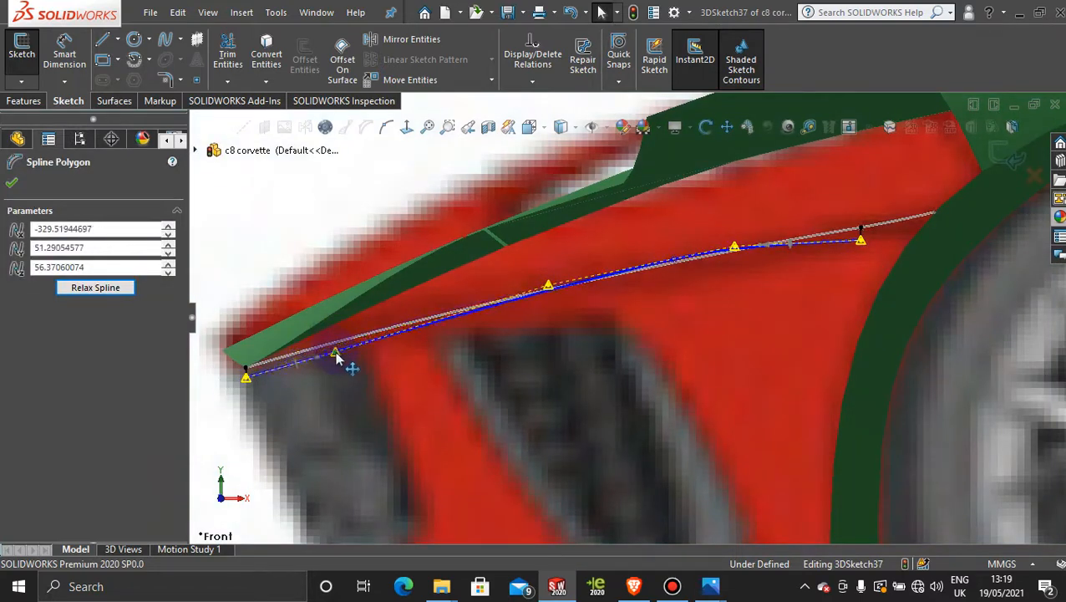
drag(550, 286, 553, 300)
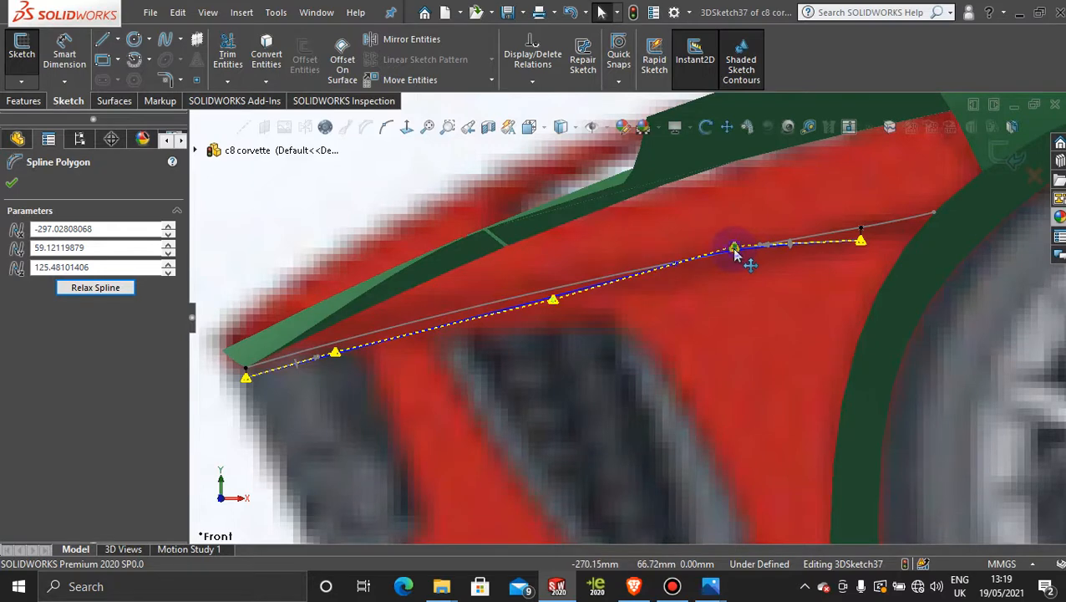
drag(735, 253, 739, 267)
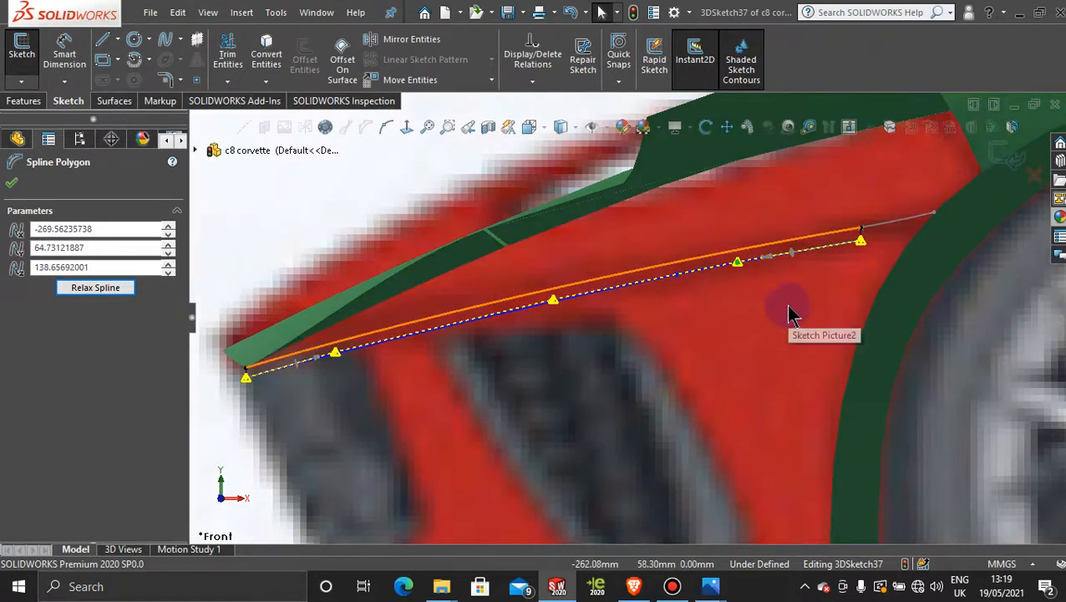
Step: Nudge the nose-side control point to about X -328.7, Y 51 mm against the side-view picture
drag(335, 354, 339, 360)
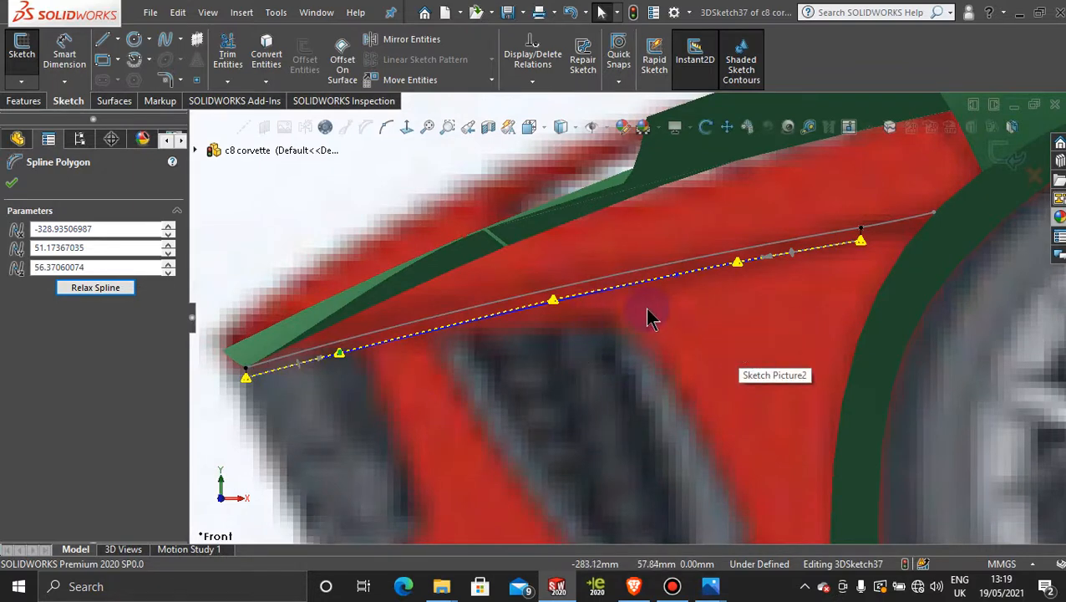
scroll(651, 319, up, 3)
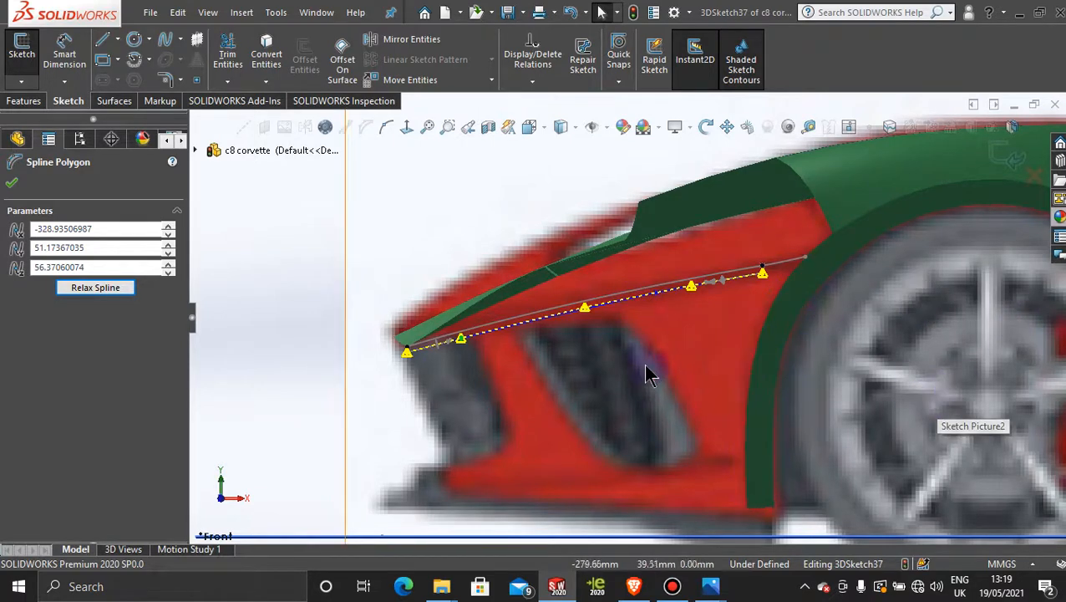
scroll(654, 340, down, 2)
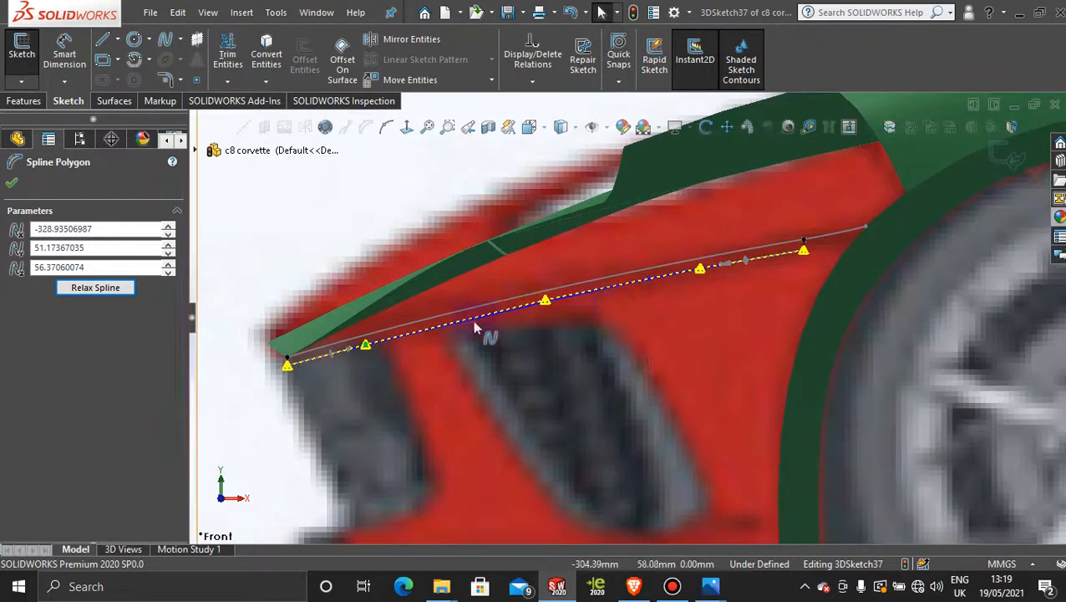
drag(368, 349, 370, 349)
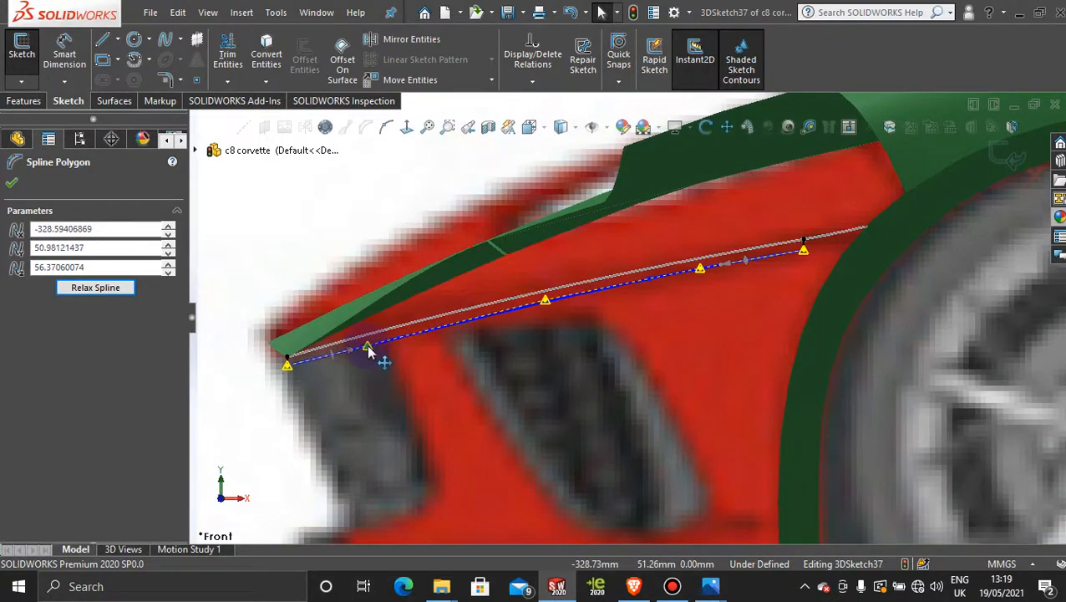
drag(368, 347, 368, 346)
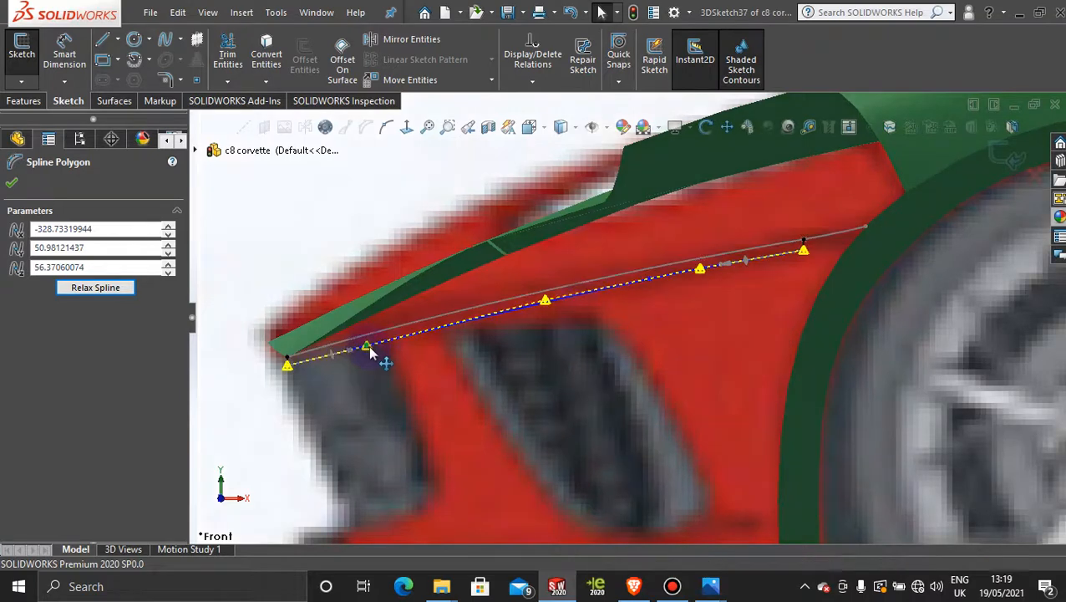
Step: Nudge the middle control point to about X -296.6, Y 58.9 mm and the wheel-side one to about X -269.3, Y 64.4 mm
click(547, 302)
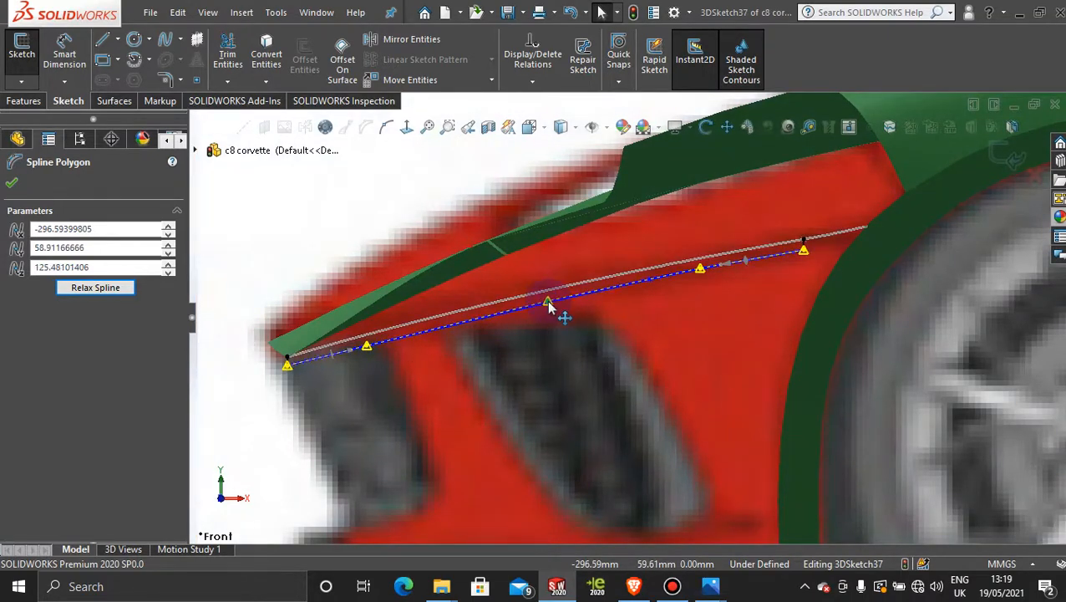
scroll(745, 292, down, 2)
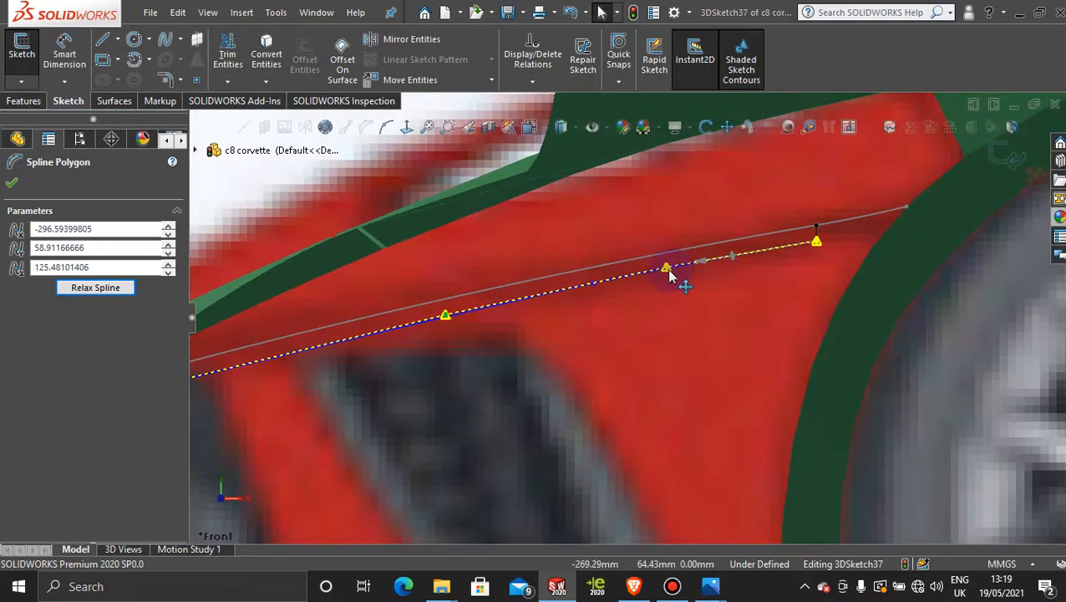
drag(670, 276, 672, 280)
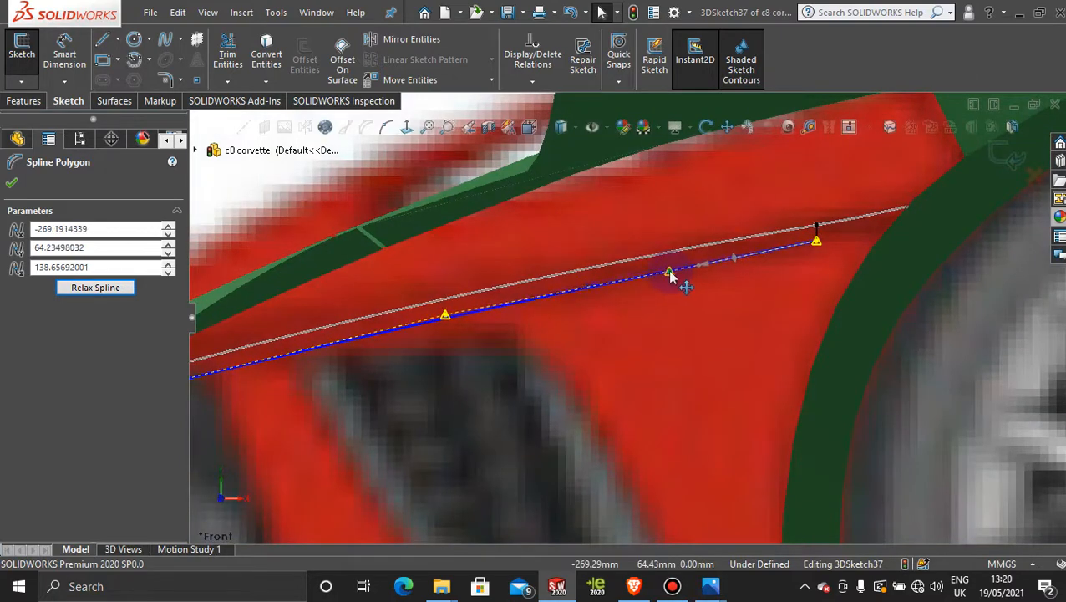
Step: Examine the spline's fit against the front-view reference picture, looking straight at the nose of the car
scroll(685, 322, up, 2)
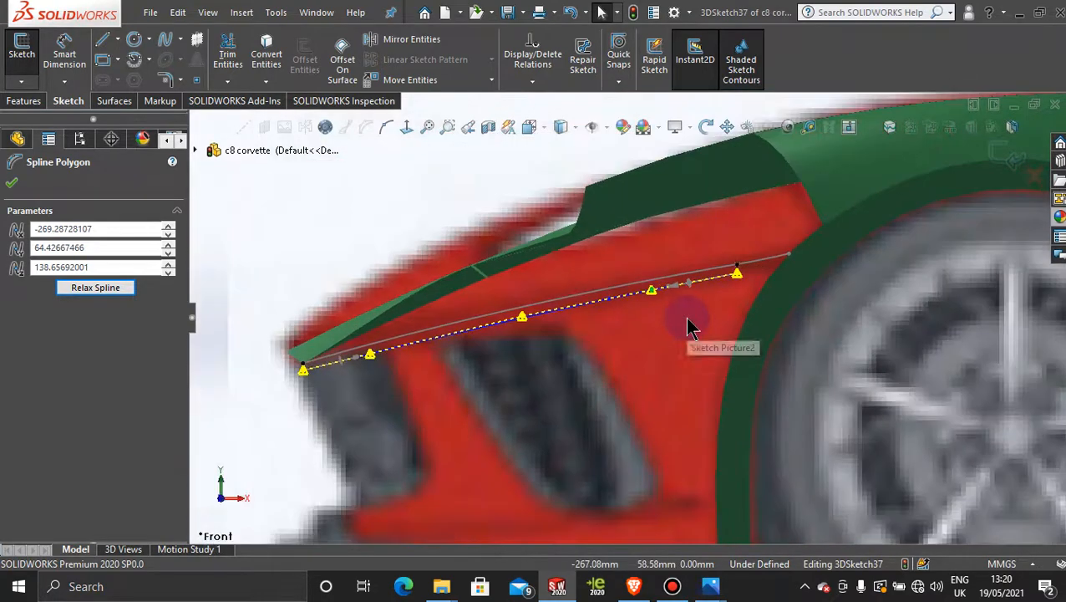
scroll(662, 346, up, 3)
middle_drag(646, 339, 775, 363)
key(space)
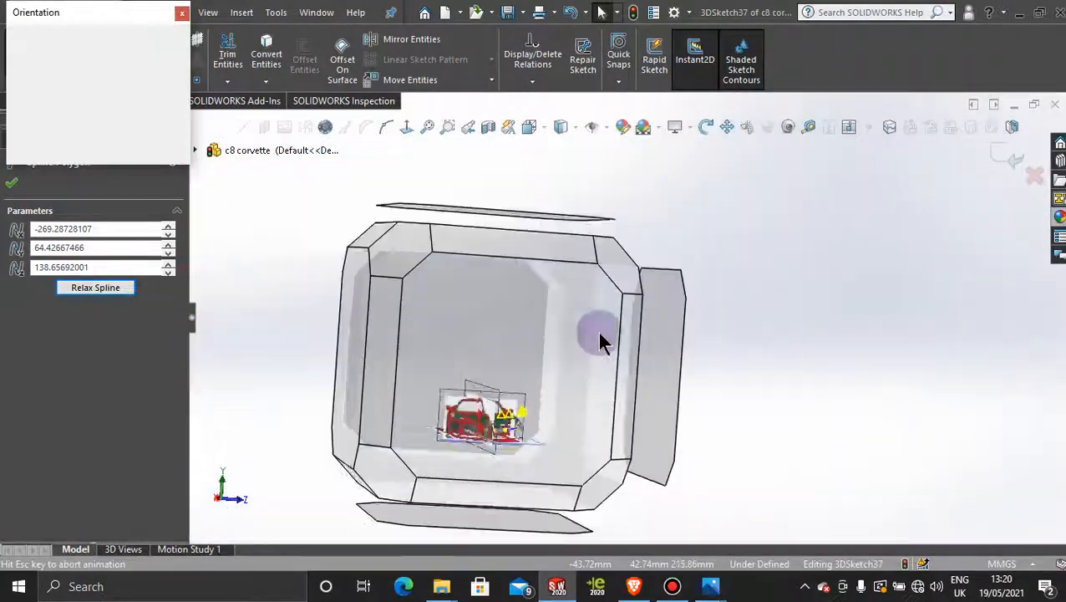
click(527, 337)
scroll(660, 452, down, 5)
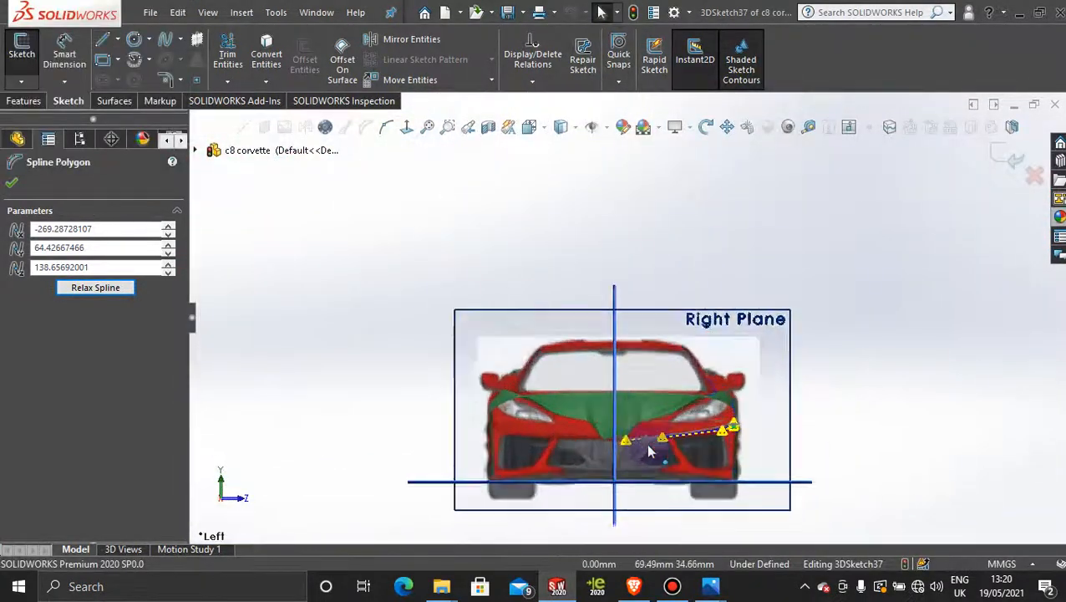
scroll(719, 440, down, 2)
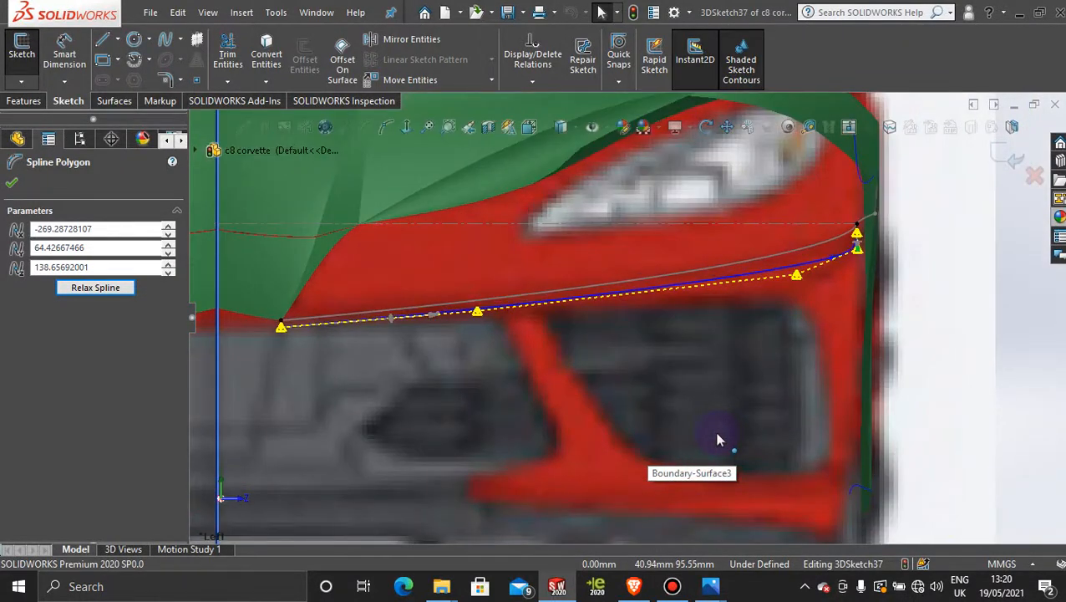
scroll(719, 441, up, 6)
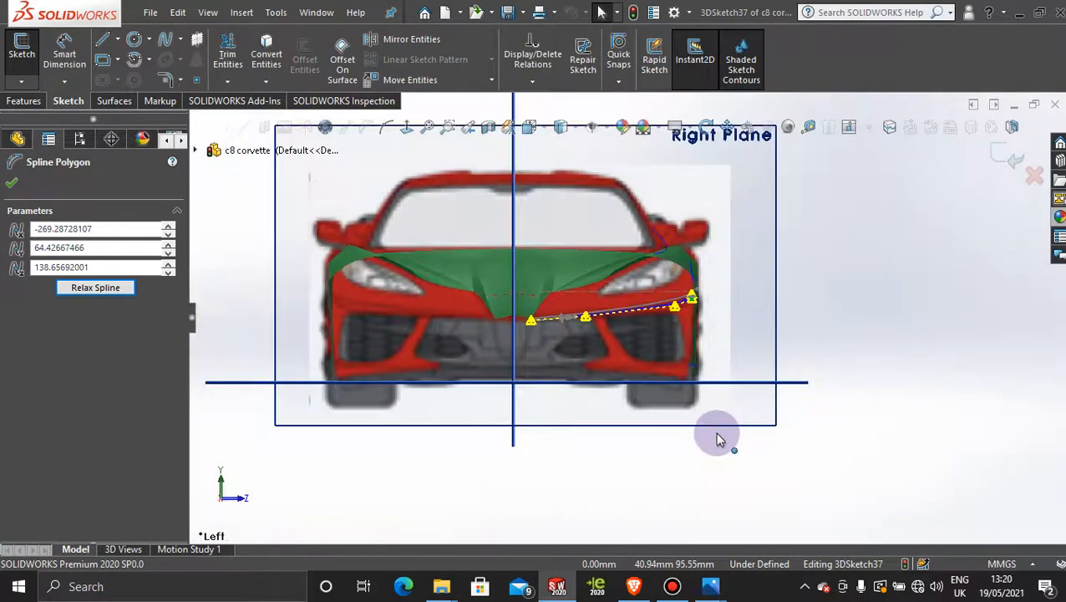
Step: Examine the spline at an angle and then against the side-view picture, facing the Front Plane
key(space)
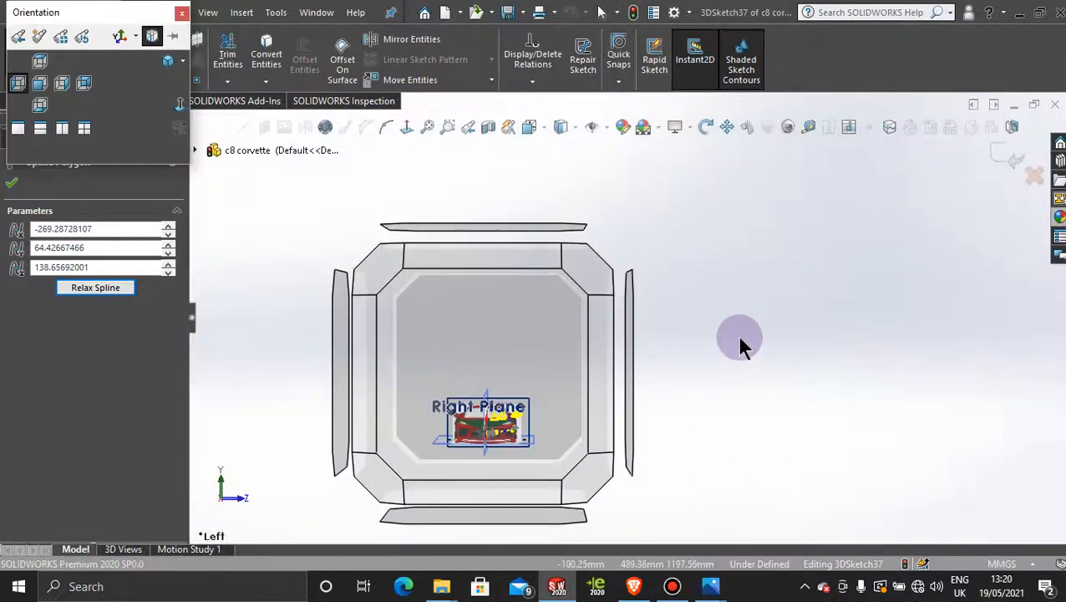
middle_drag(736, 334, 720, 373)
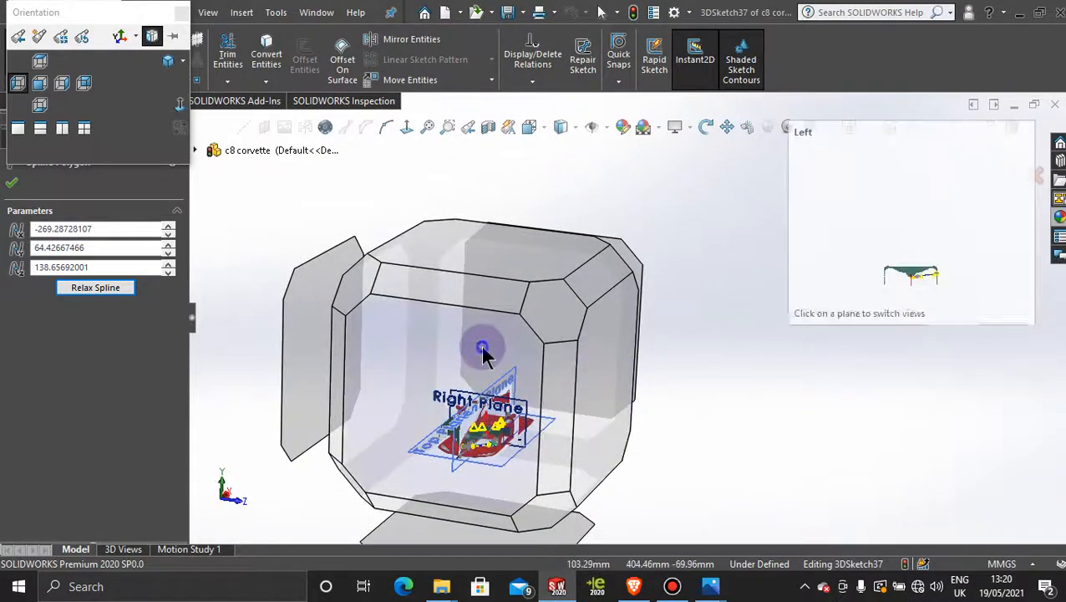
click(481, 350)
middle_drag(821, 376, 786, 420)
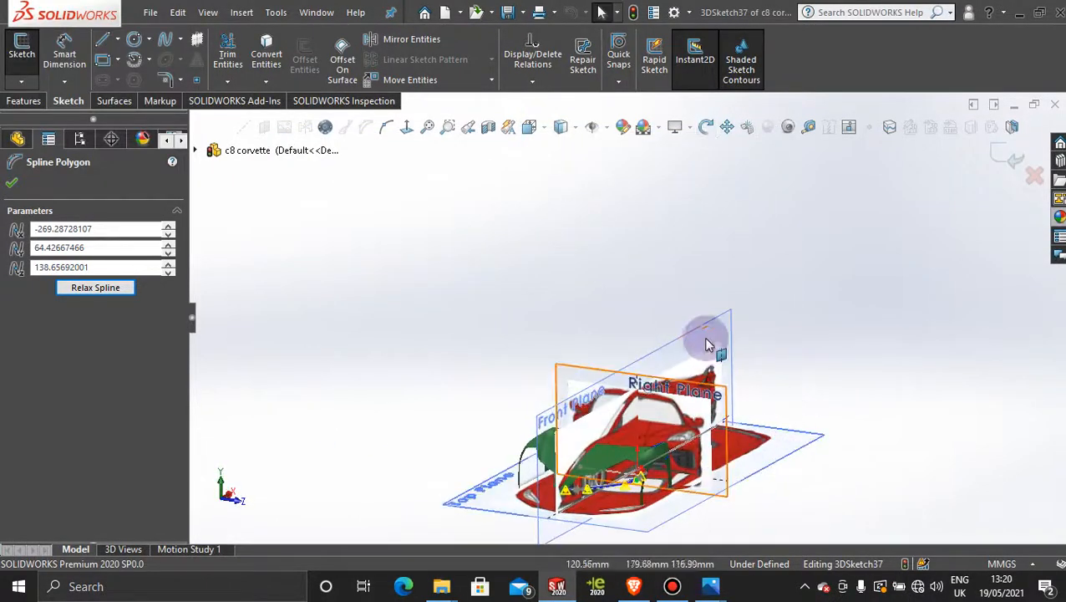
click(709, 332)
click(413, 131)
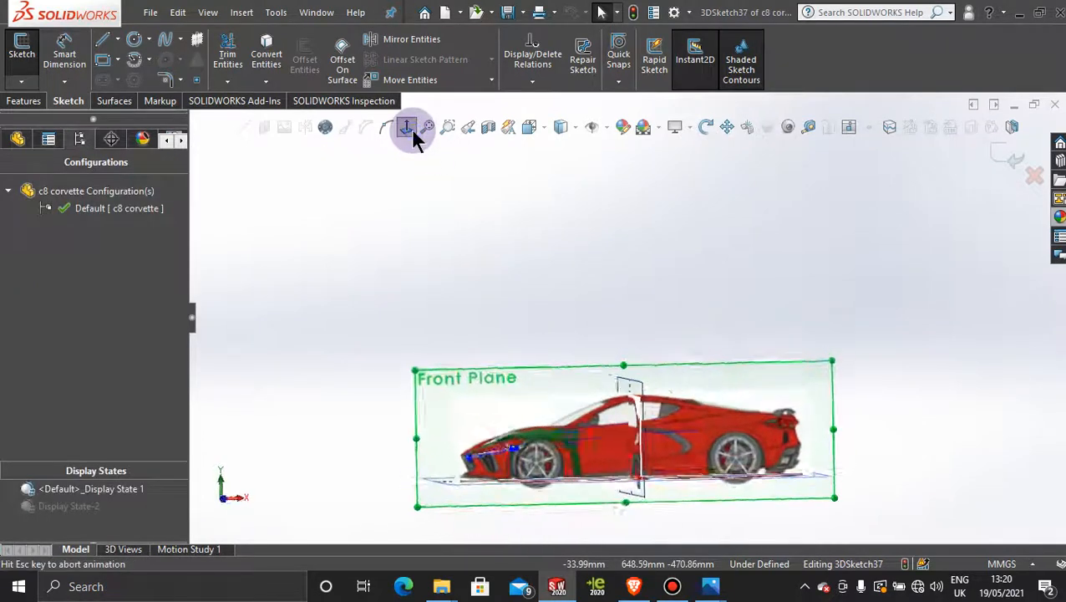
scroll(436, 435, down, 4)
scroll(726, 399, up, 6)
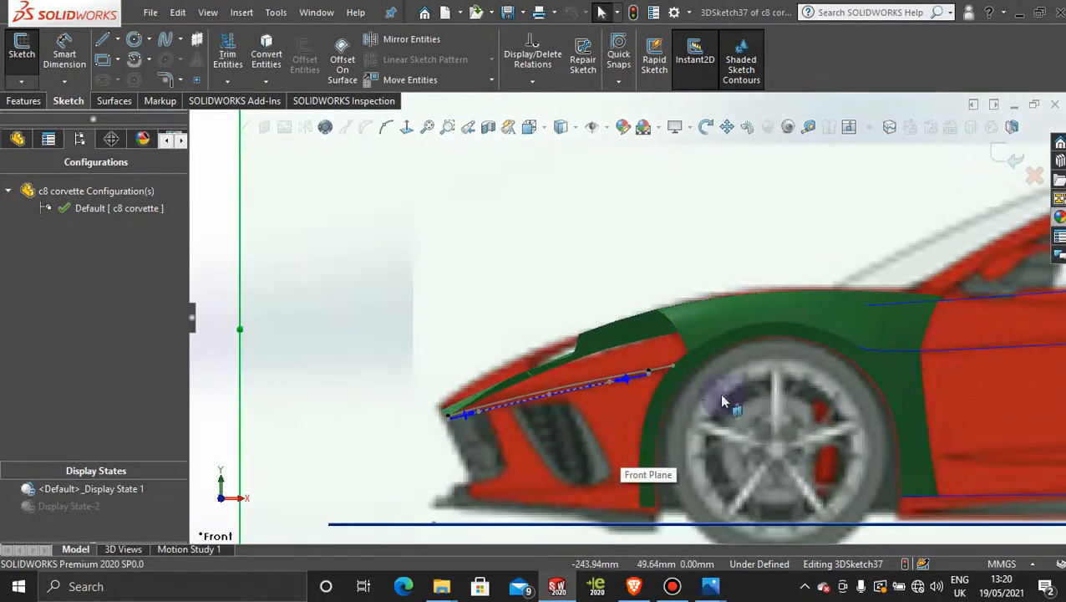
Step: Facing the Top Plane, move the spline's outer corner control point to about X -297.2, Z 125.1 mm
middle_drag(726, 398, 689, 461)
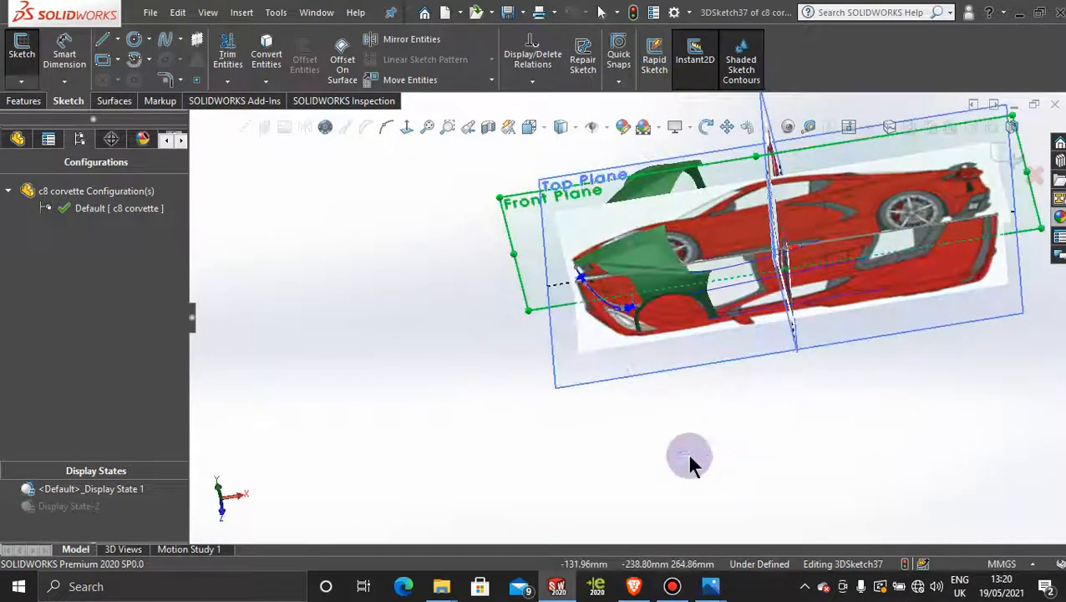
click(611, 382)
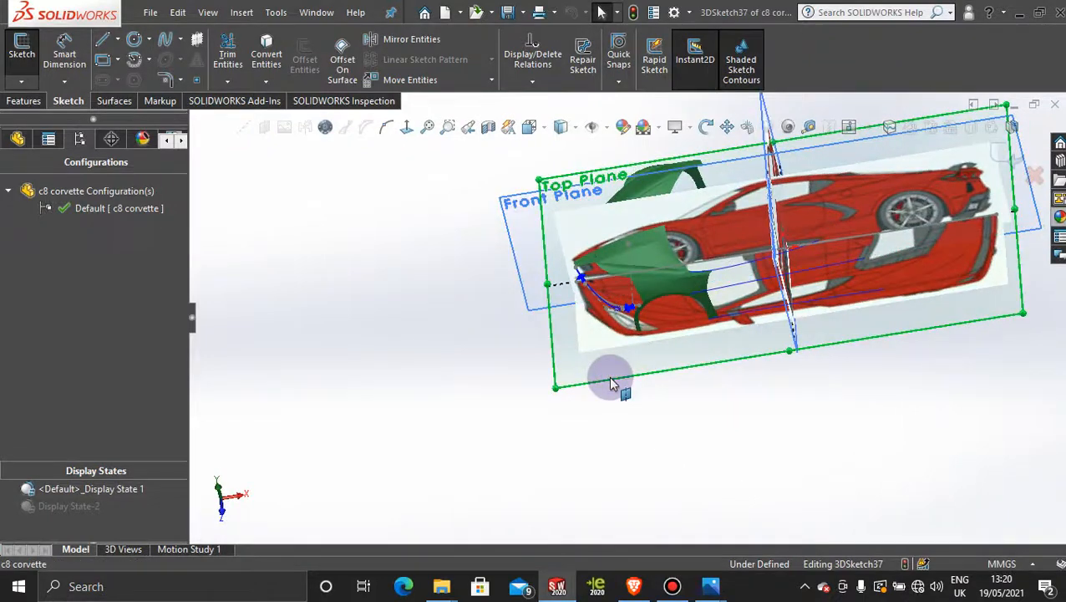
click(406, 129)
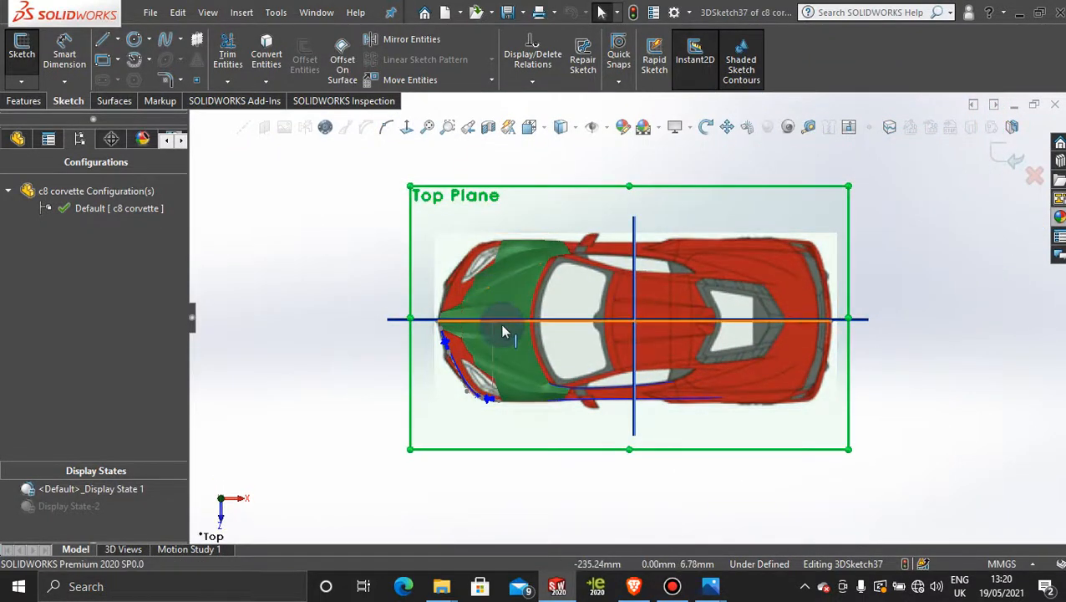
scroll(497, 418, down, 10)
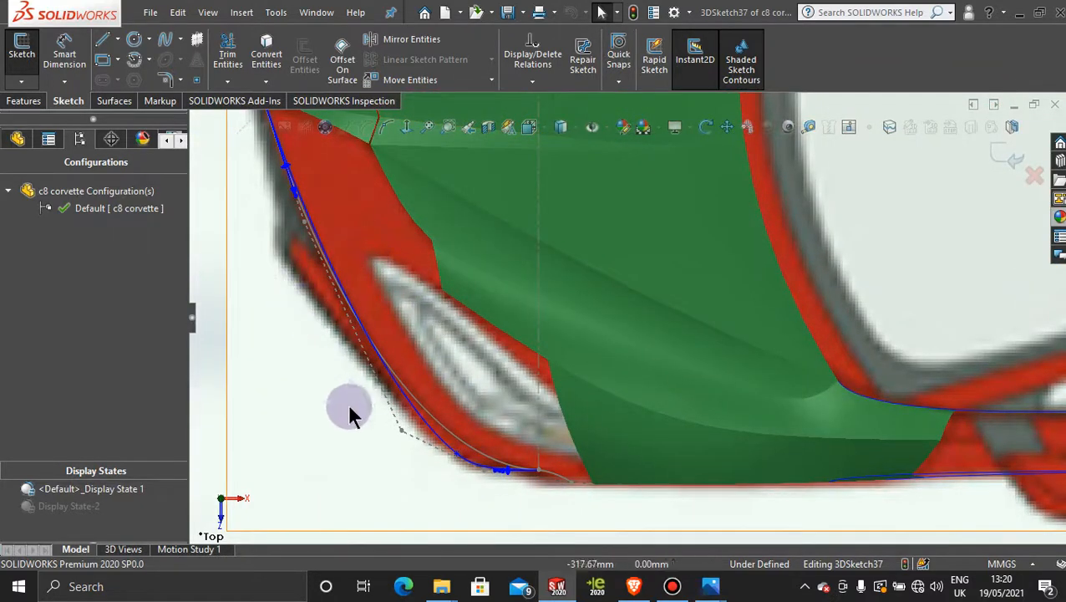
click(400, 434)
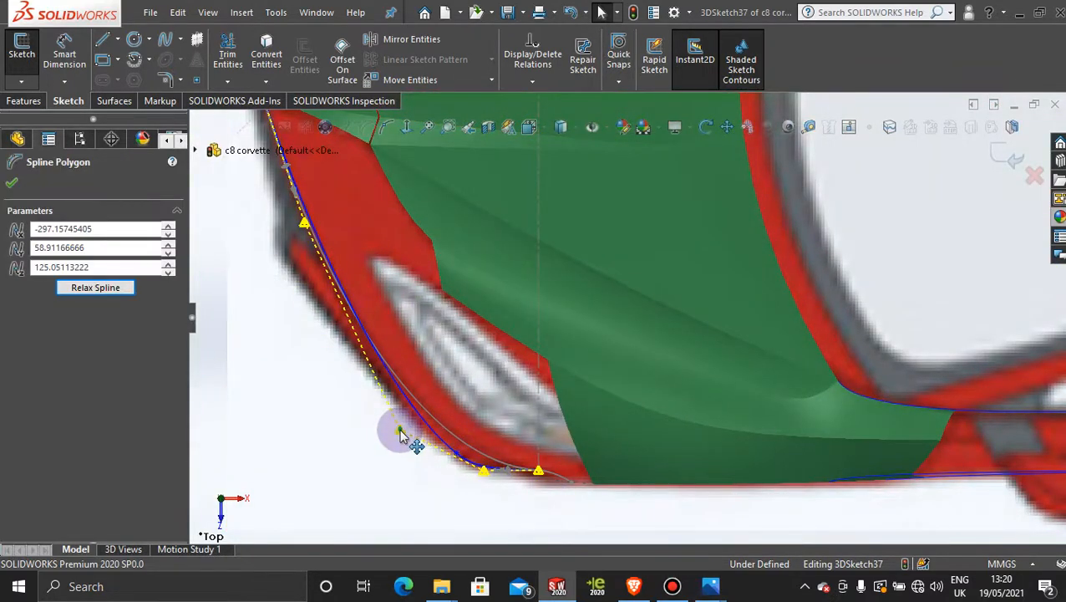
Step: Move the spline's nose-side control point outward to about X -330.2, Z 57.4 mm
scroll(372, 301, down, 5)
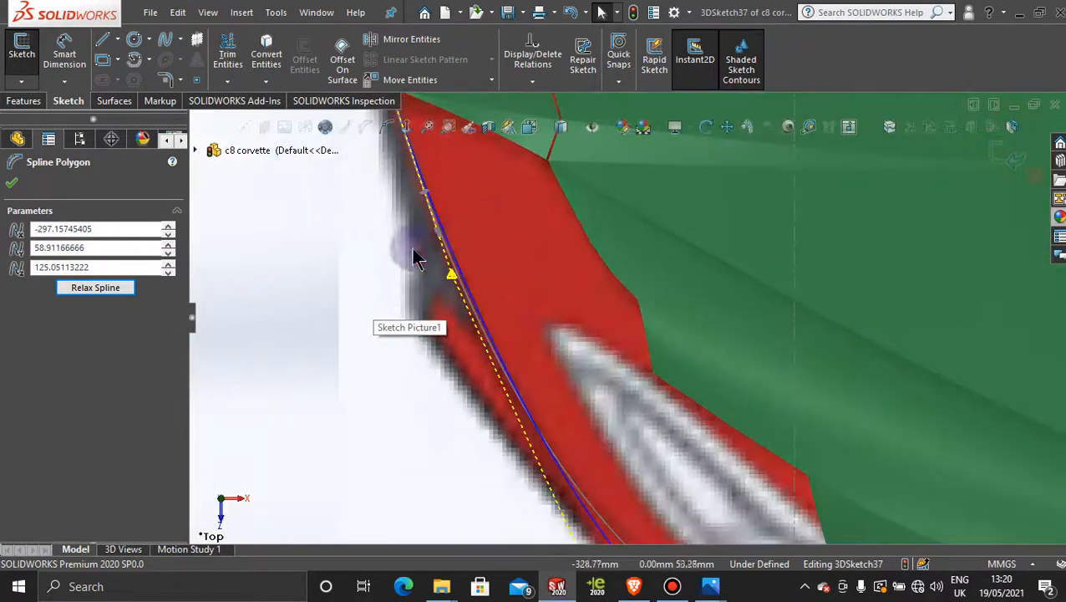
scroll(458, 171, up, 3)
scroll(543, 251, down, 3)
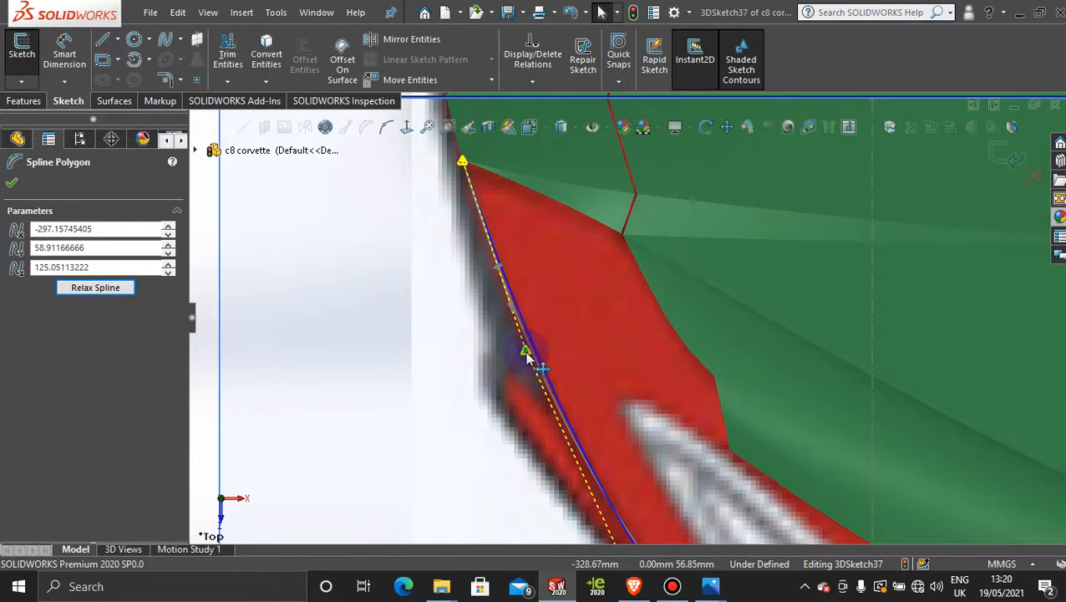
drag(527, 357, 518, 359)
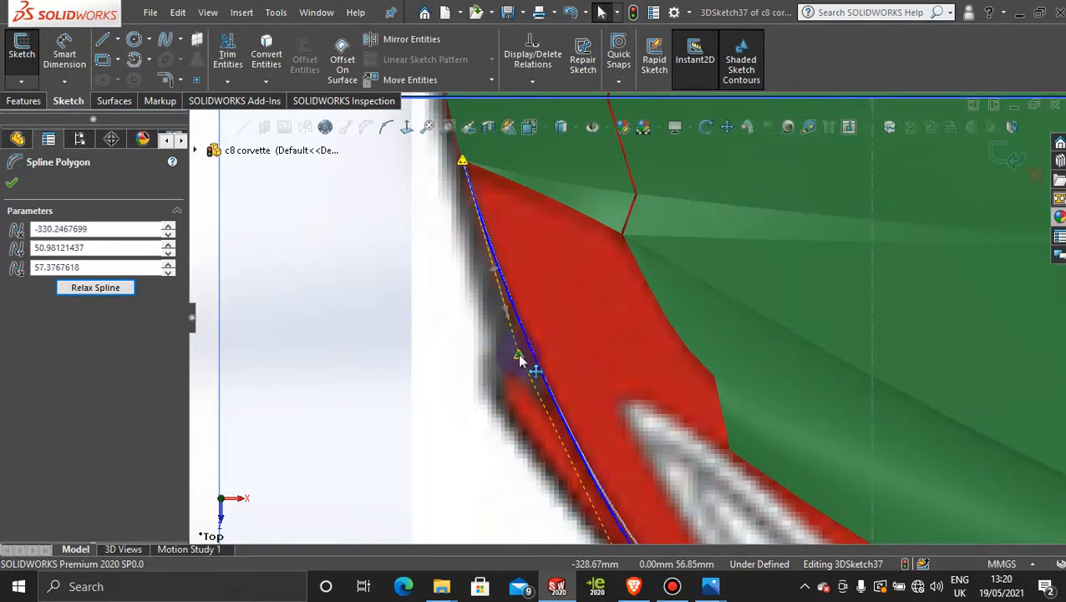
Step: Examine the reshaped spline at an angle and against the top-view reference picture, facing the Top Plane
scroll(585, 426, up, 2)
scroll(660, 501, down, 2)
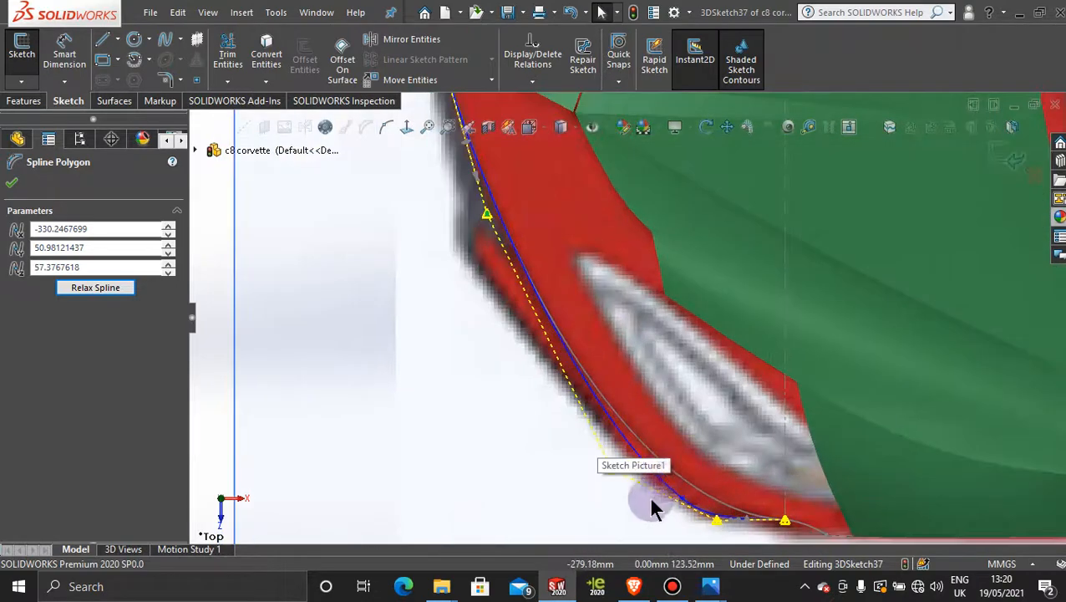
scroll(667, 503, up, 1)
scroll(664, 489, up, 1)
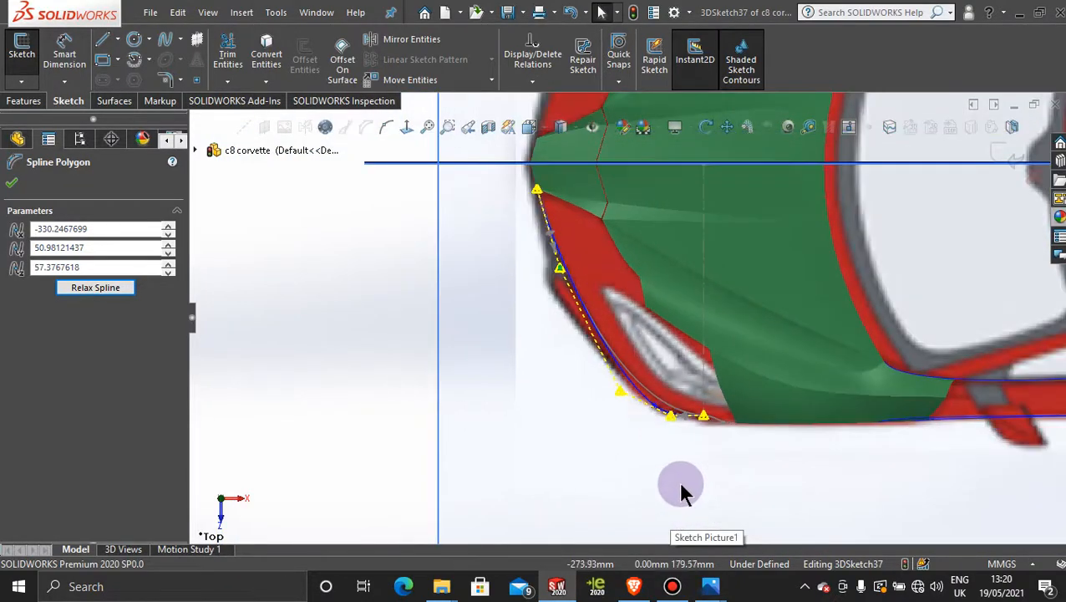
mouse_move(681, 491)
middle_down()
mouse_move(690, 428)
mouse_move(797, 250)
mouse_move(828, 321)
middle_up()
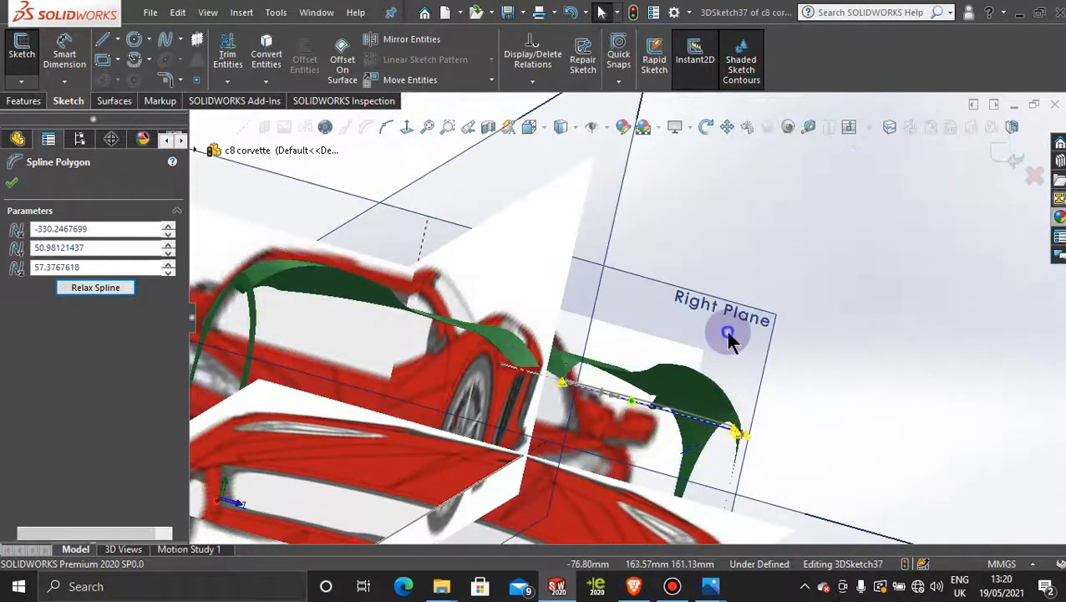
click(404, 126)
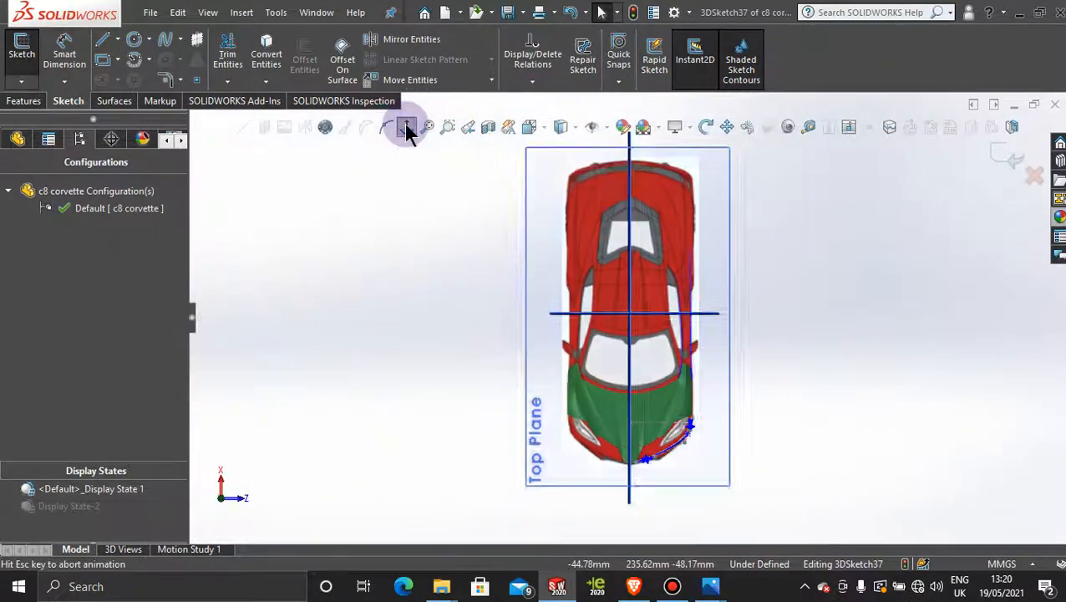
scroll(685, 439, down, 4)
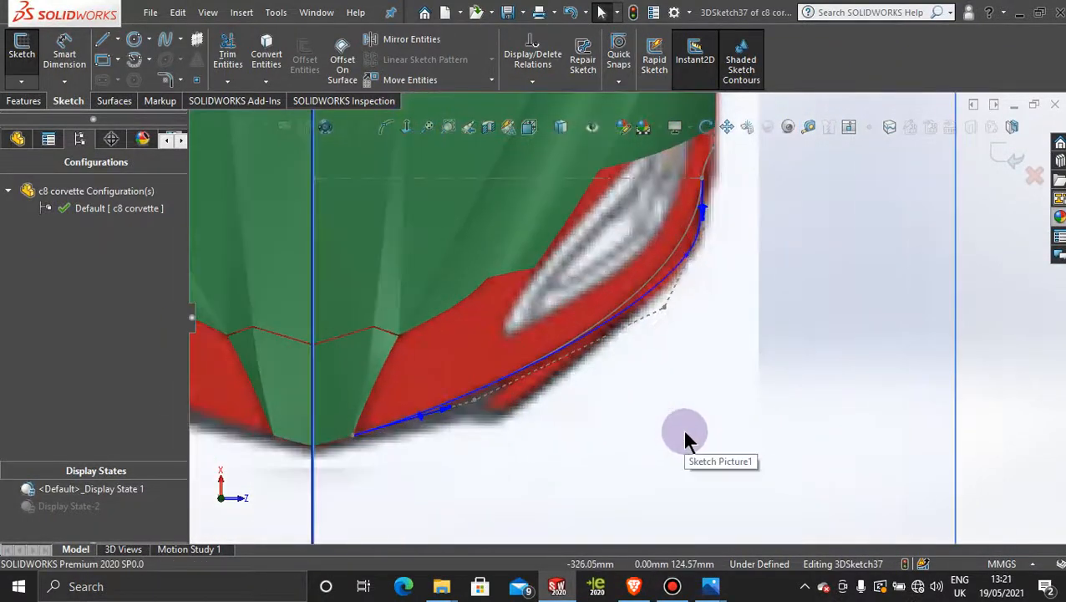
scroll(682, 429, up, 6)
Step: Facing the Right Plane, examine the spline's fit along the bumper in the front-view reference picture
middle_drag(624, 426, 630, 196)
scroll(630, 198, up, 3)
scroll(630, 198, down, 3)
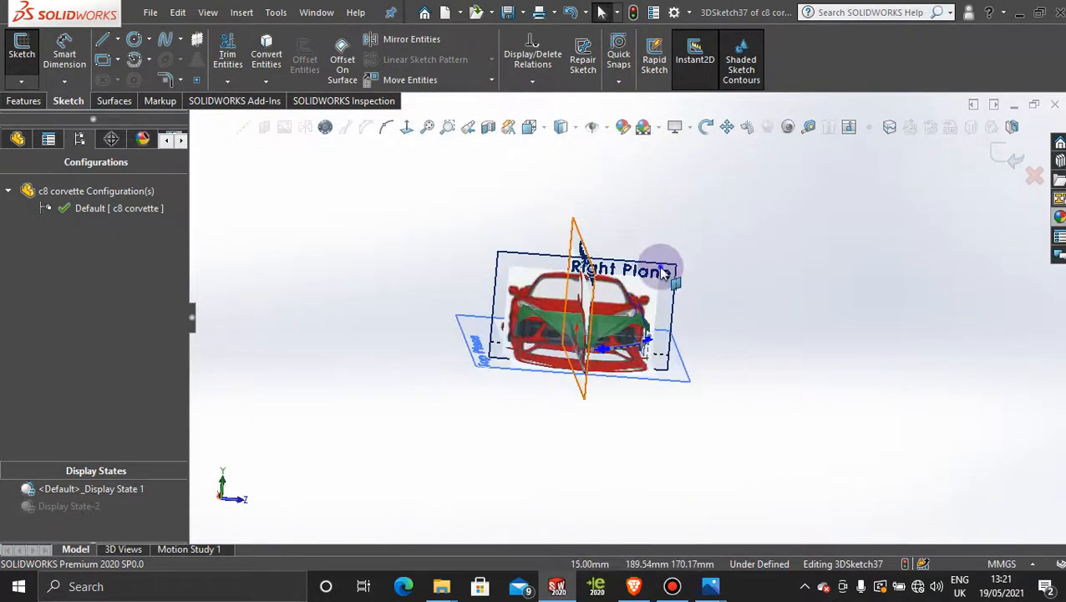
click(667, 269)
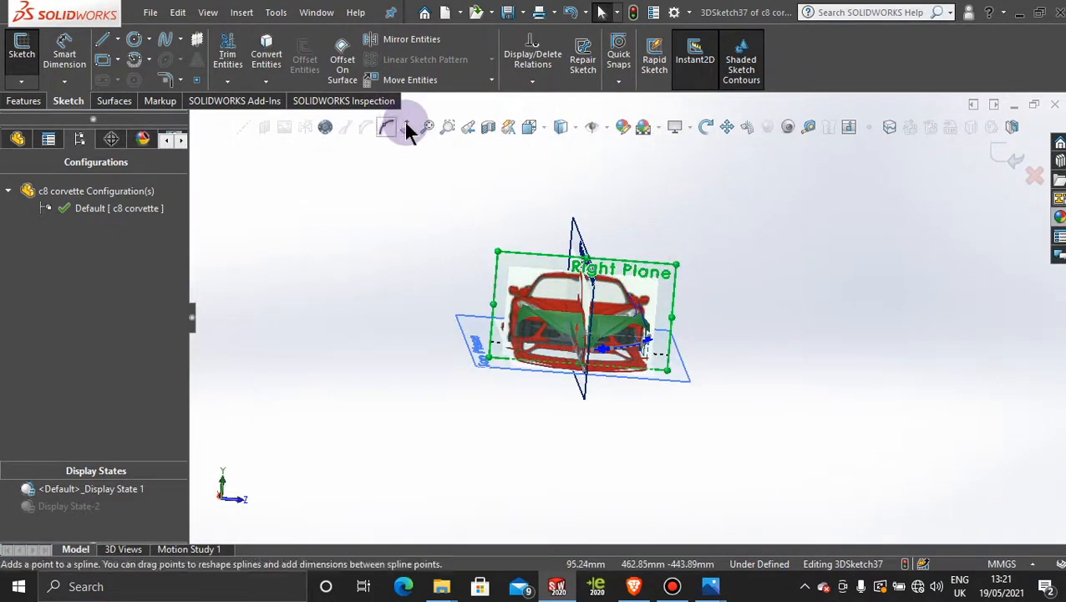
click(406, 129)
click(406, 129)
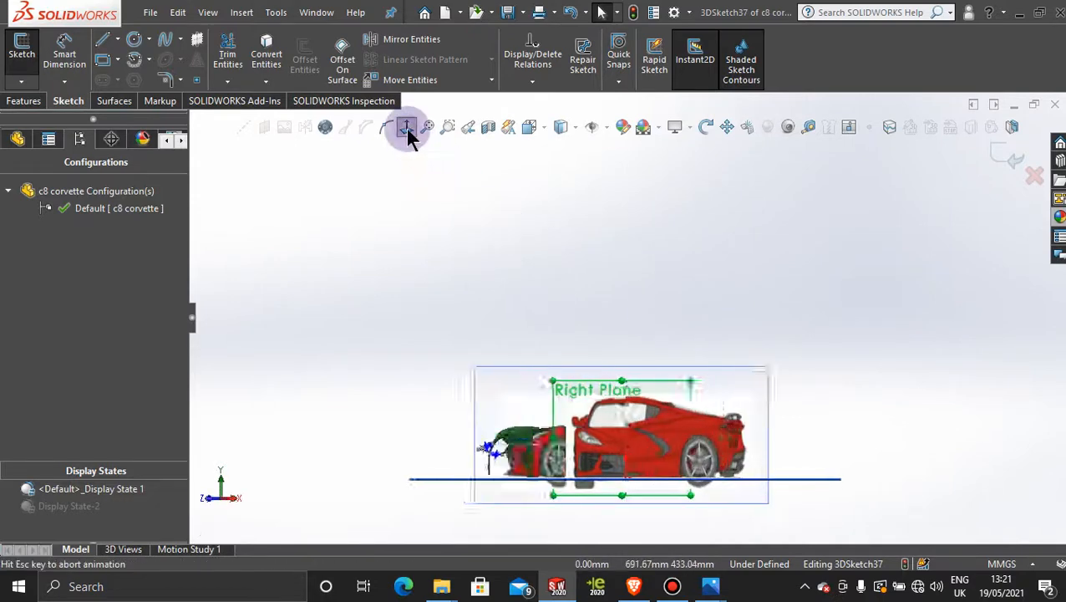
scroll(648, 489, down, 4)
scroll(738, 310, down, 4)
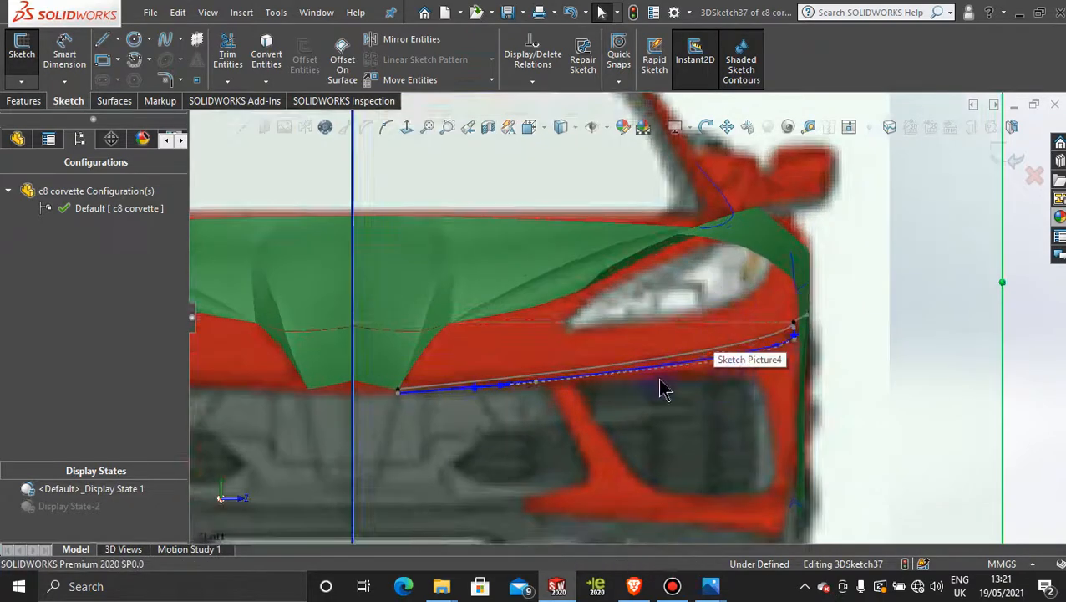
scroll(787, 402, up, 4)
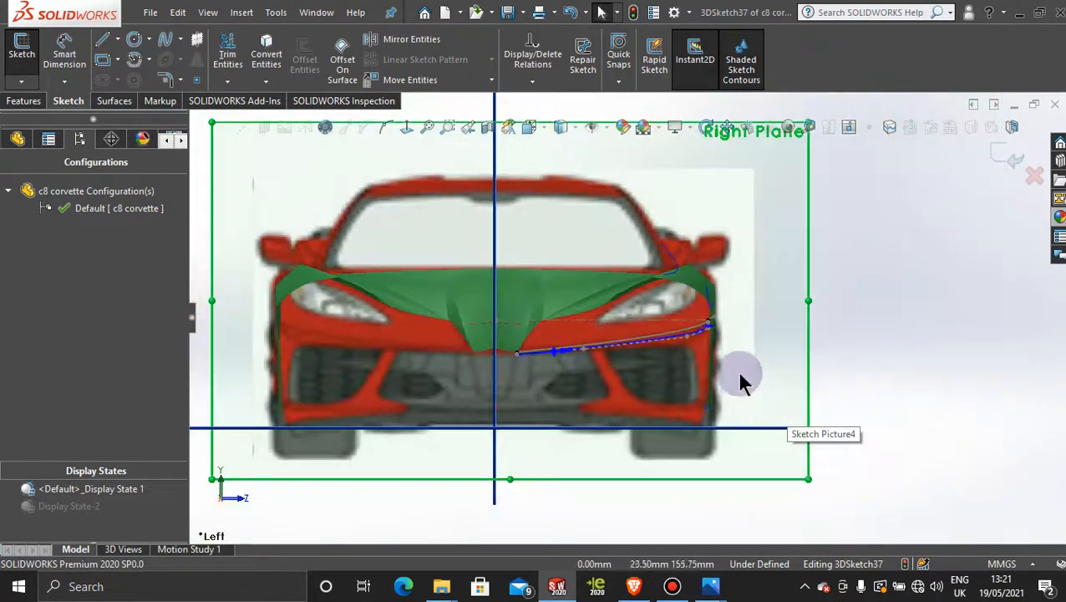
Step: Examine the spline's outer end at an angle near the front wheel arch
middle_drag(738, 373, 693, 364)
scroll(699, 334, down, 8)
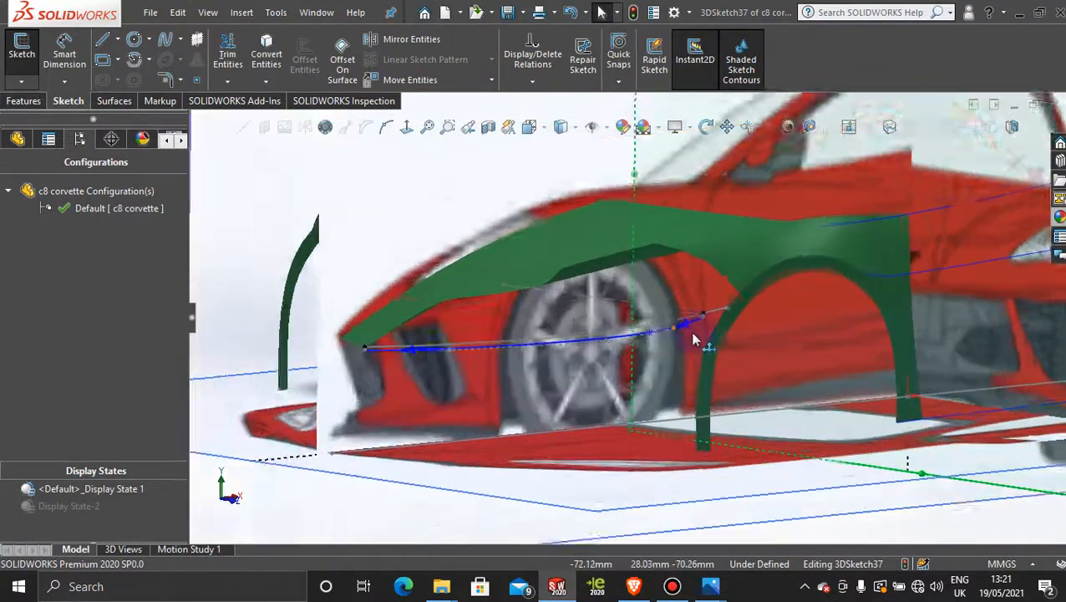
scroll(702, 328, up, 3)
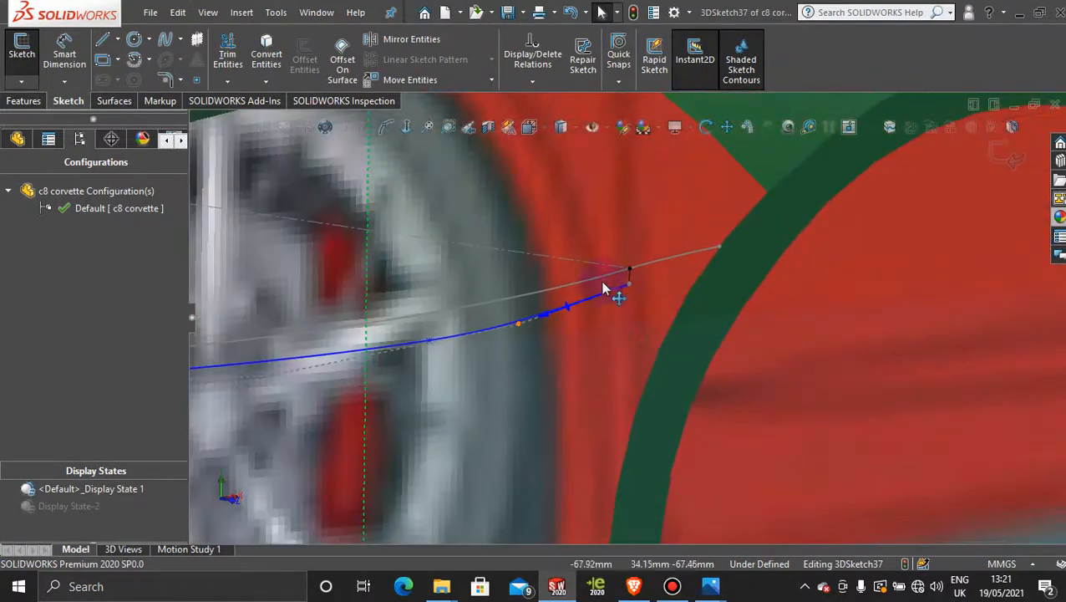
middle_drag(631, 302, 614, 328)
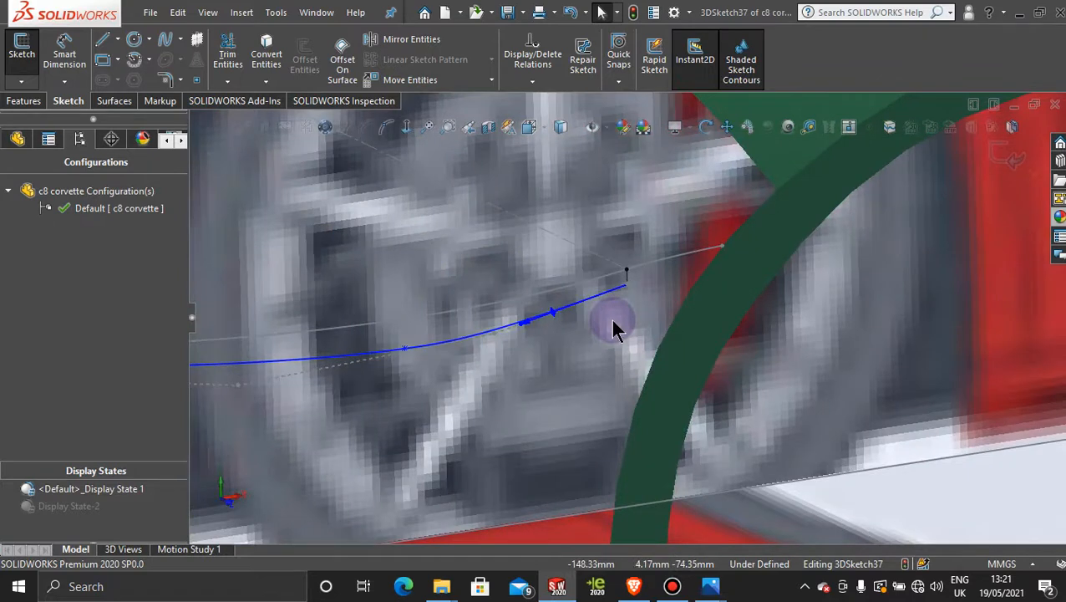
Step: Exit the spline's 3D sketch and clear the selection
click(1015, 159)
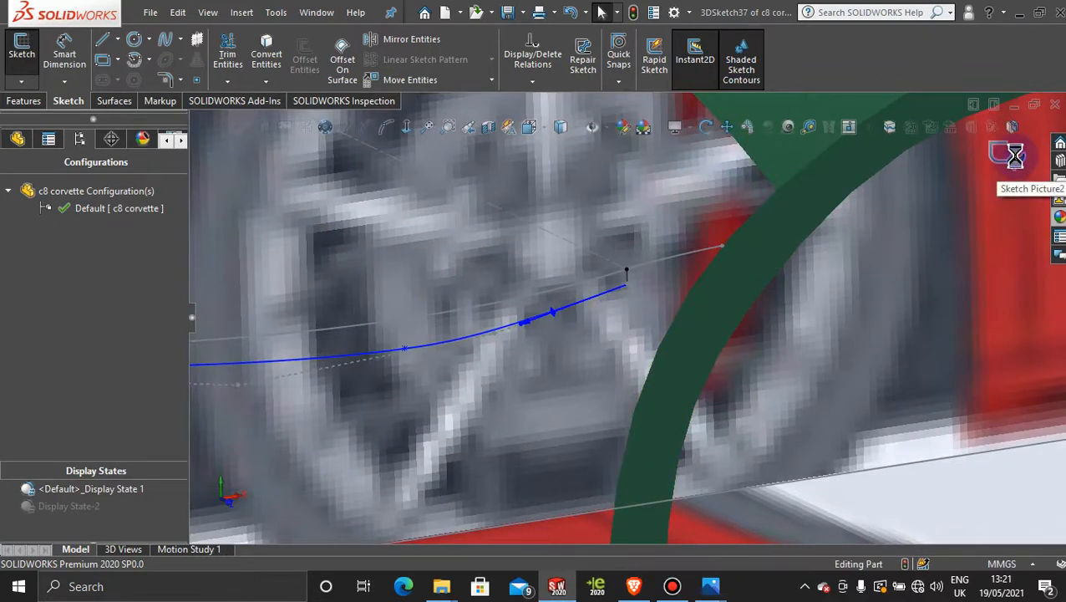
scroll(871, 338, up, 3)
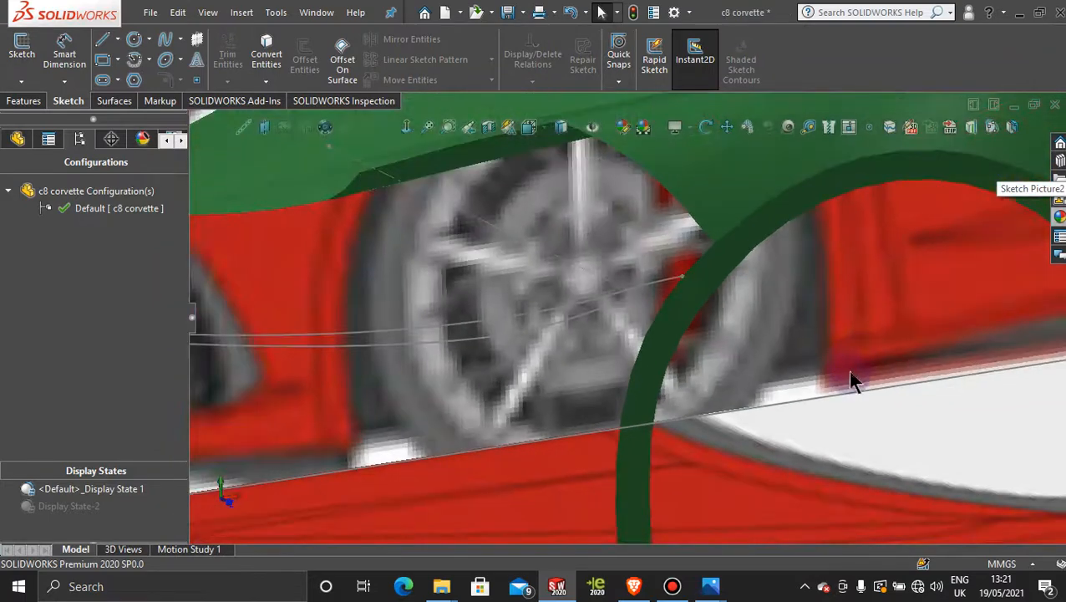
click(917, 421)
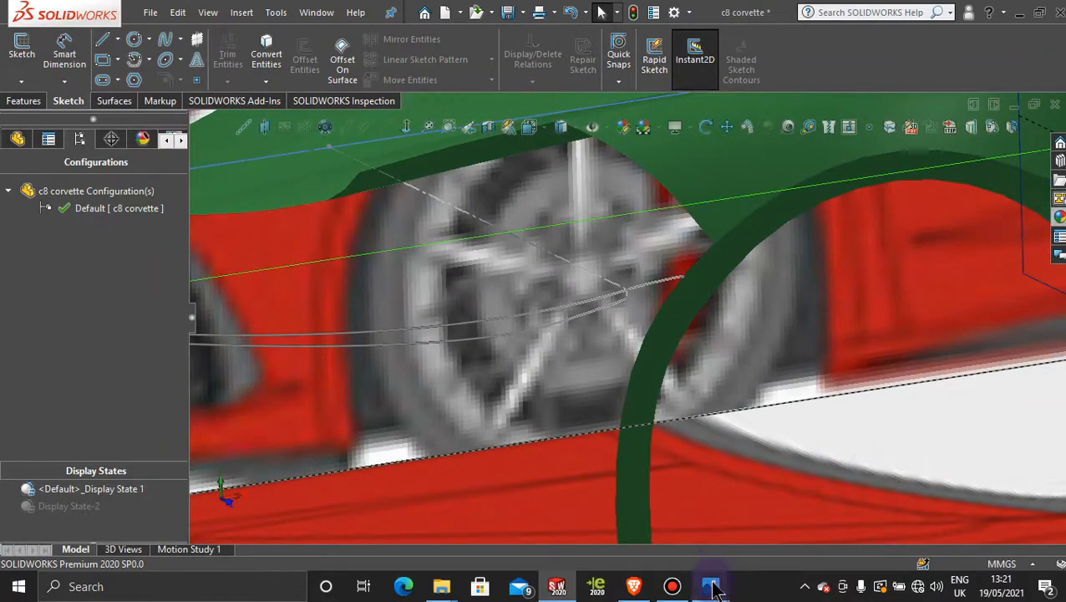
Step: Switch to Photos, examine the front bumper and wheel arch up close in the side-view car photo, and return to SOLIDWORKS
mouse_move(711, 590)
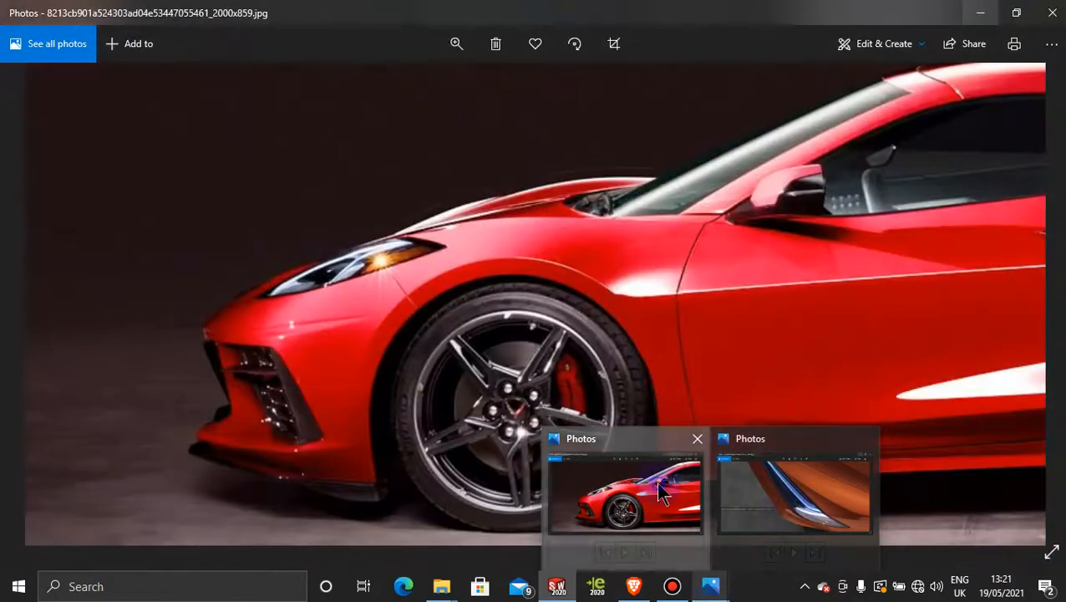
click(657, 482)
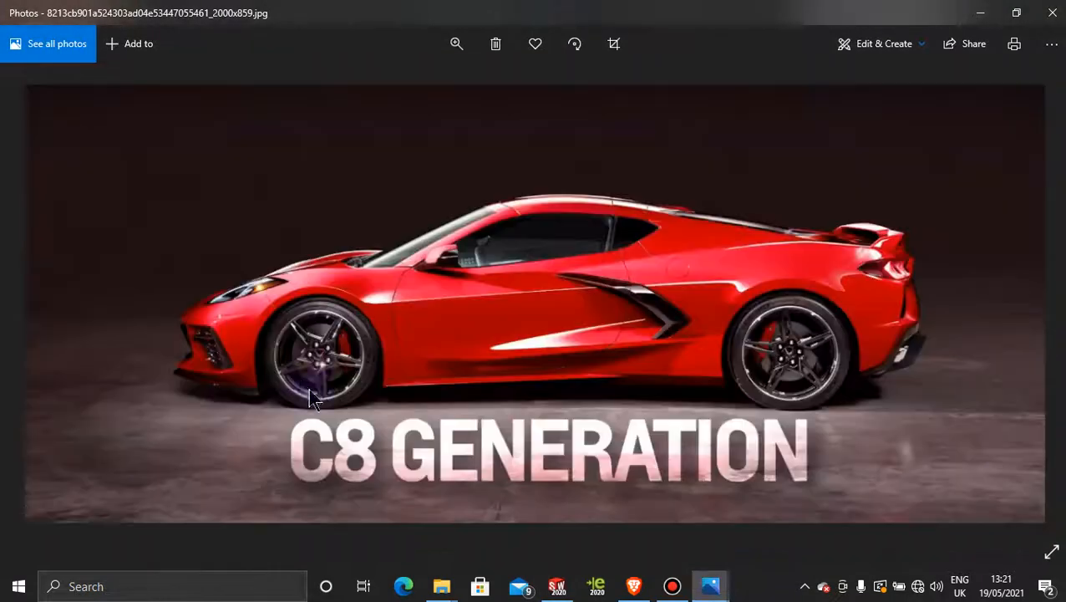
click(456, 44)
drag(383, 86, 418, 85)
drag(219, 284, 775, 259)
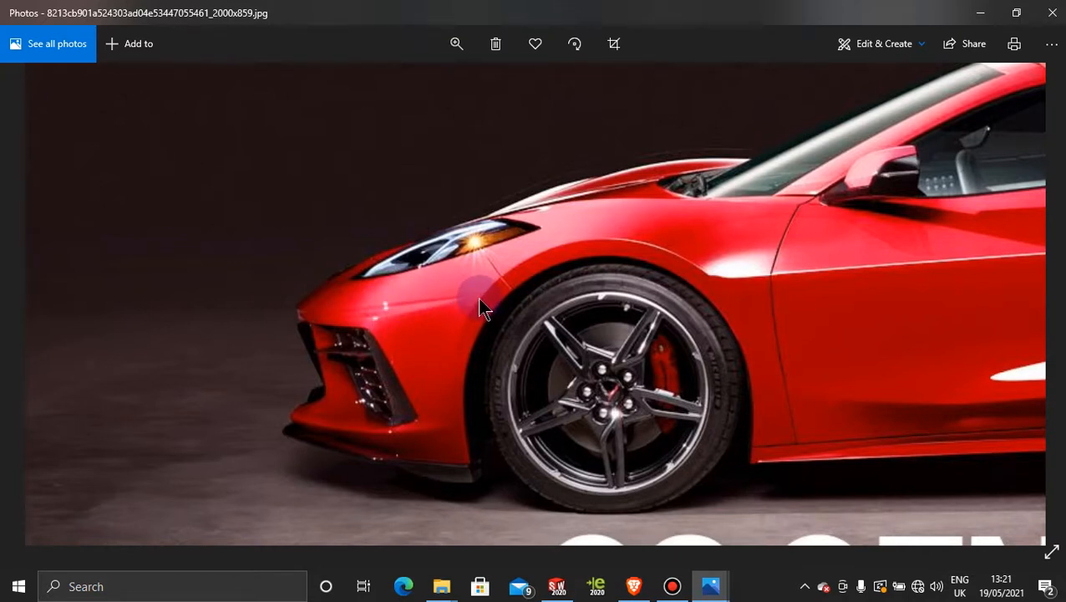
click(978, 15)
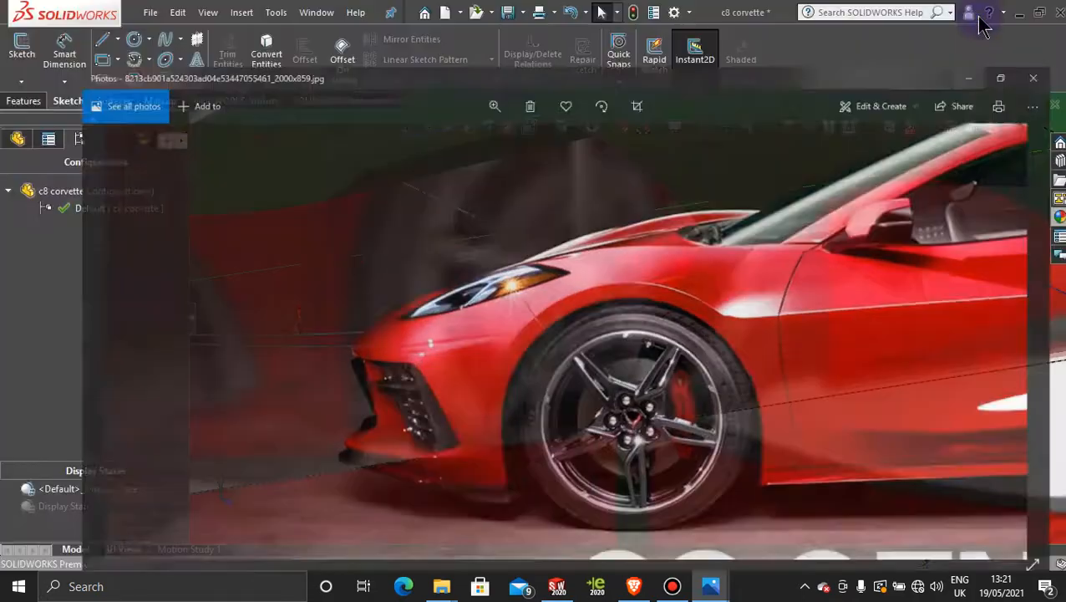
scroll(706, 286, up, 8)
middle_drag(707, 463, 666, 440)
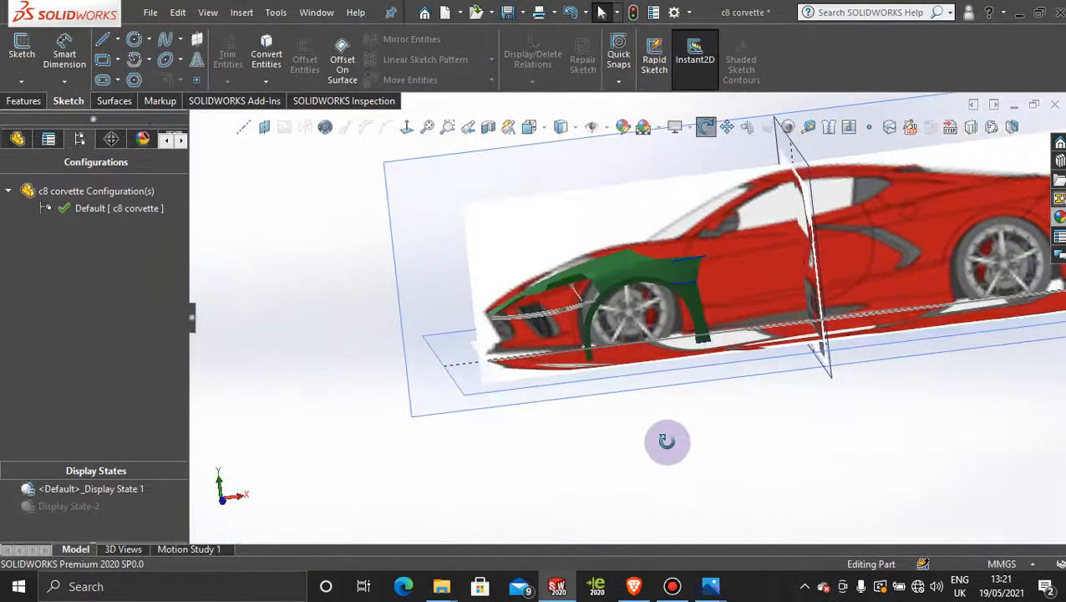
click(476, 163)
click(547, 108)
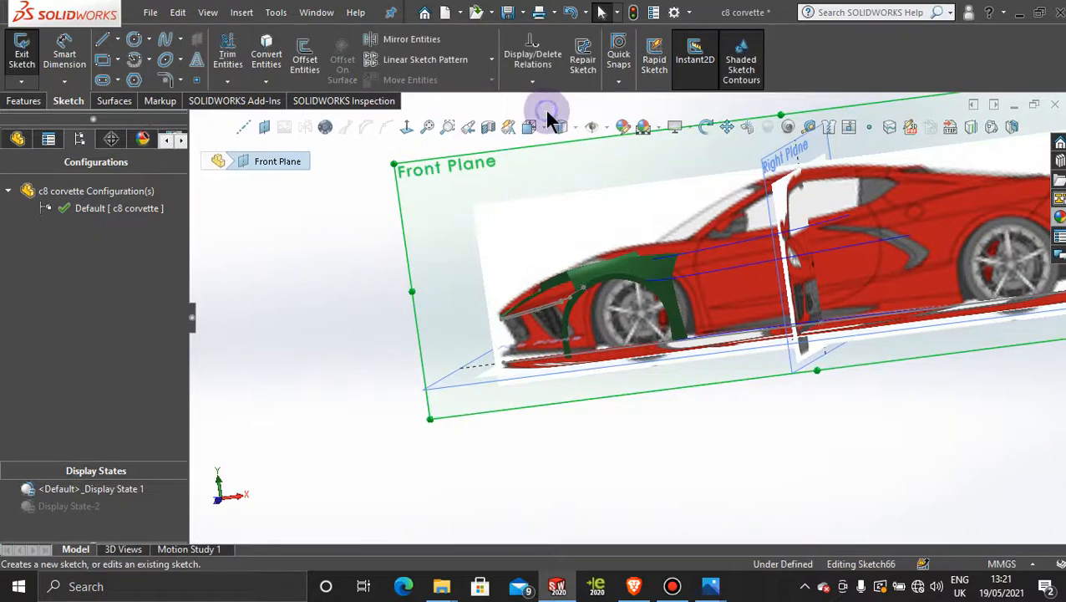
click(1007, 152)
Step: Facing the Front Plane, raise the spline's wheel-arch end point to about X -251.2, Y 69.3, Z 138.5 mm
click(418, 166)
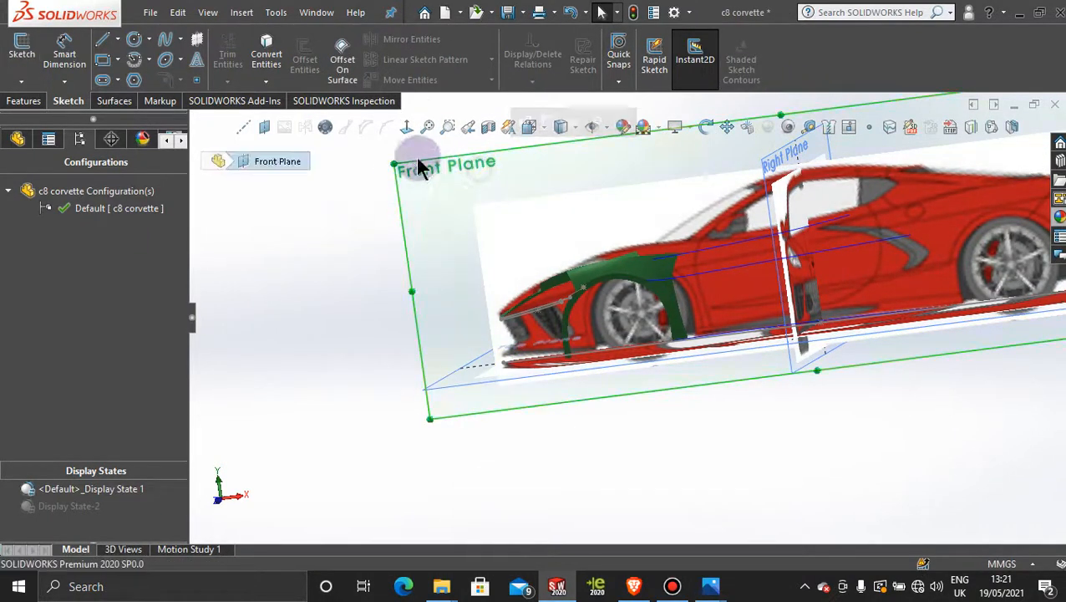
click(416, 125)
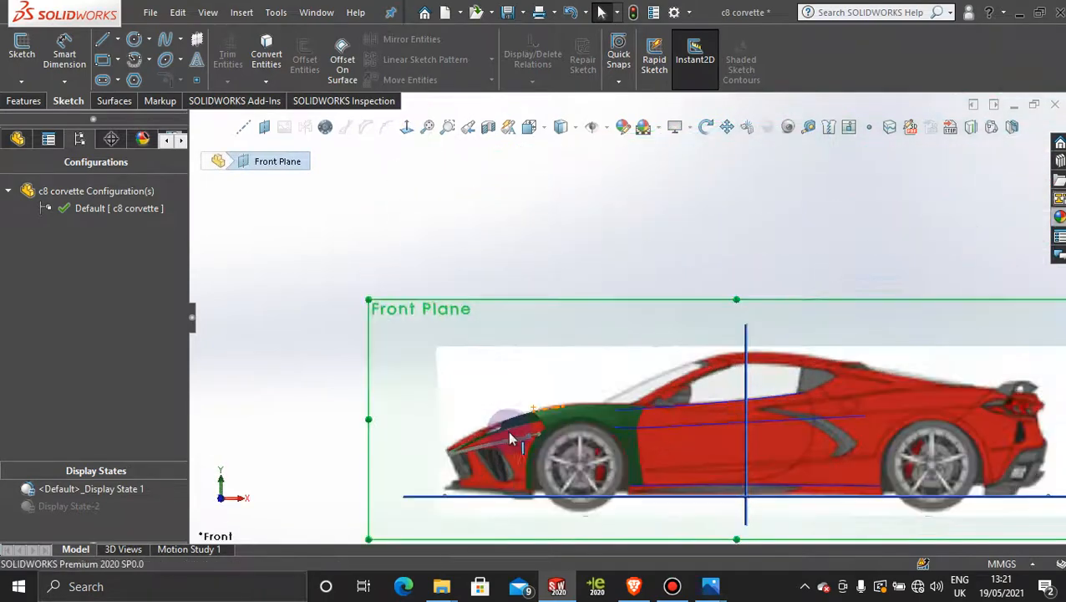
scroll(512, 438, down, 10)
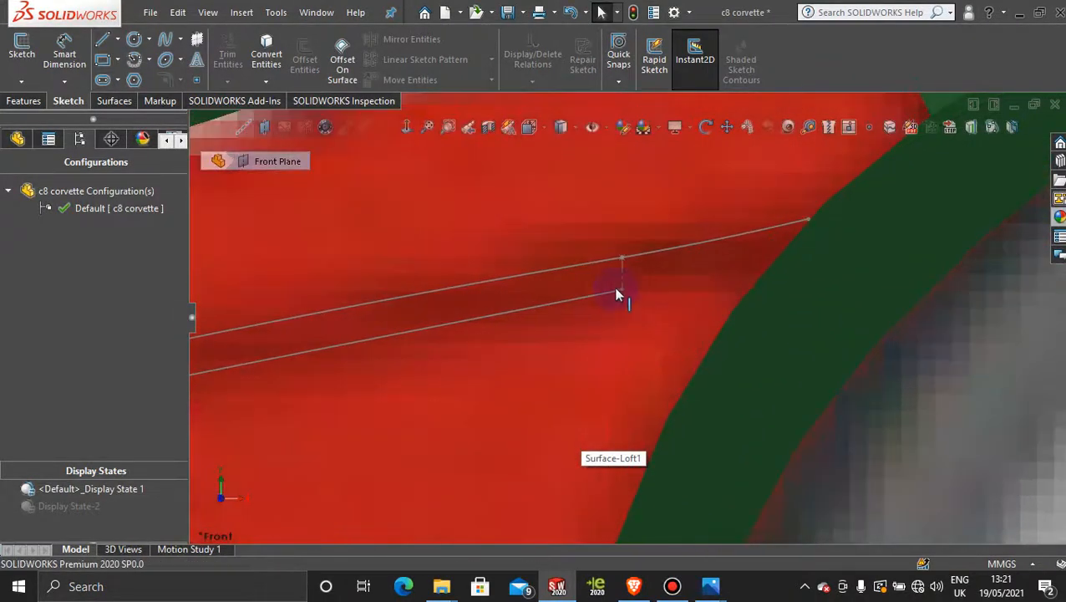
drag(624, 273, 625, 268)
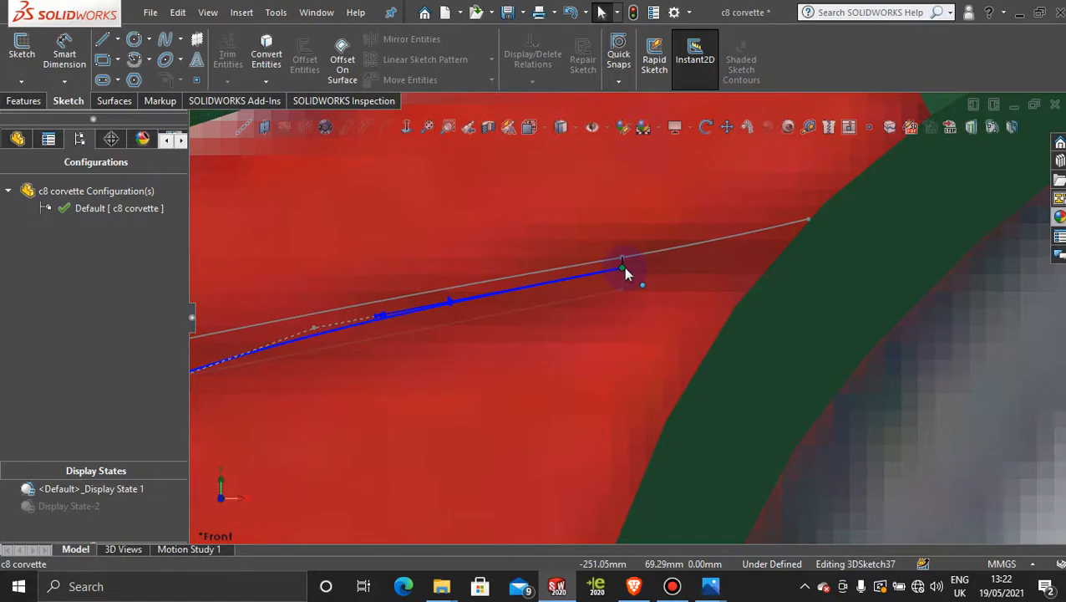
click(625, 272)
scroll(538, 367, up, 2)
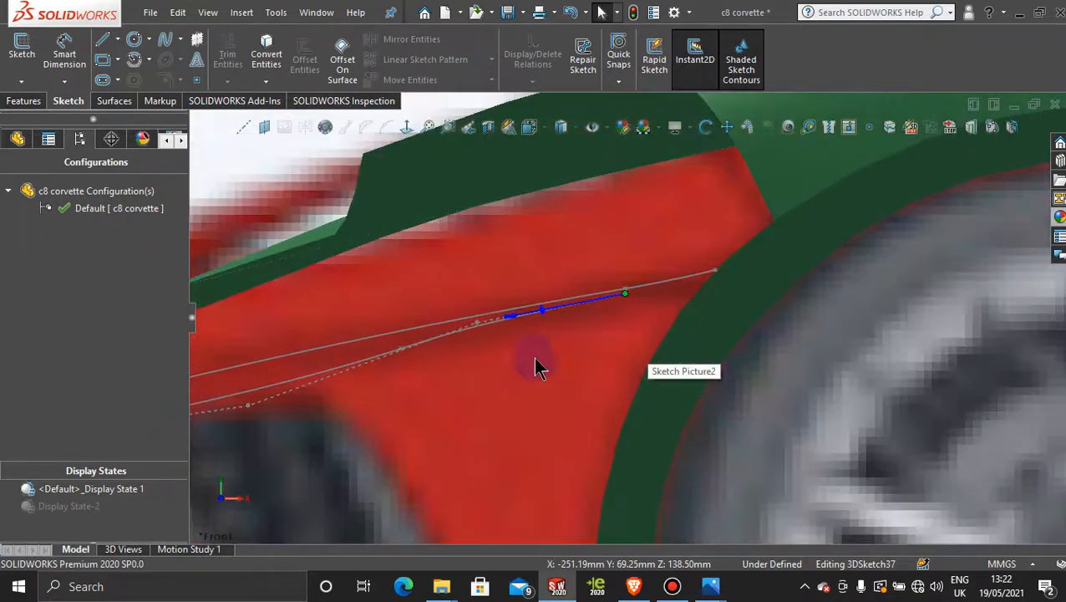
scroll(361, 409, up, 2)
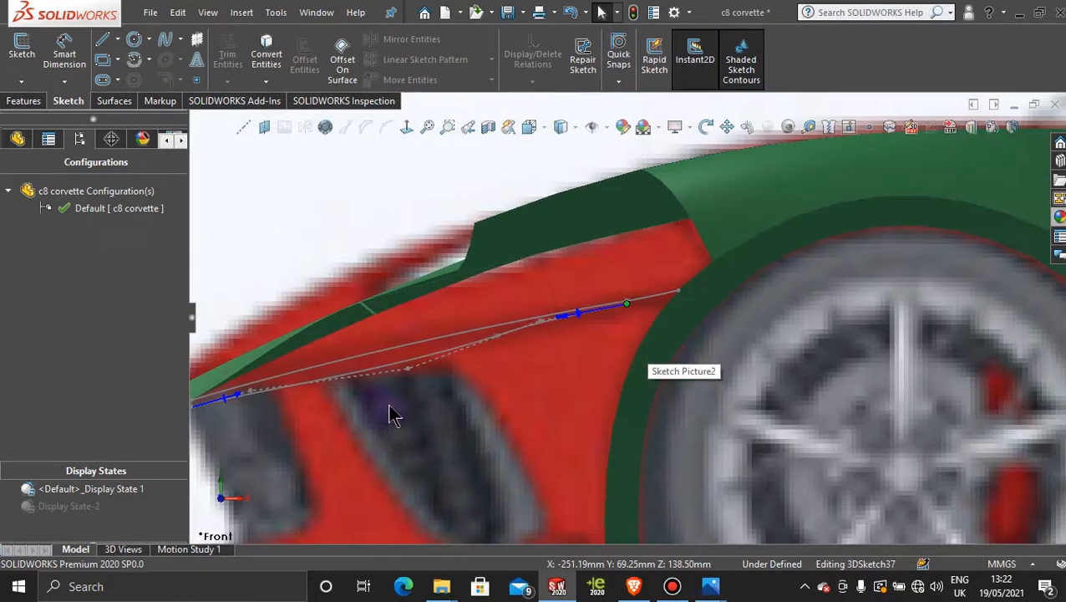
Step: Reopen the bumper spline's 3D sketch for editing
click(410, 359)
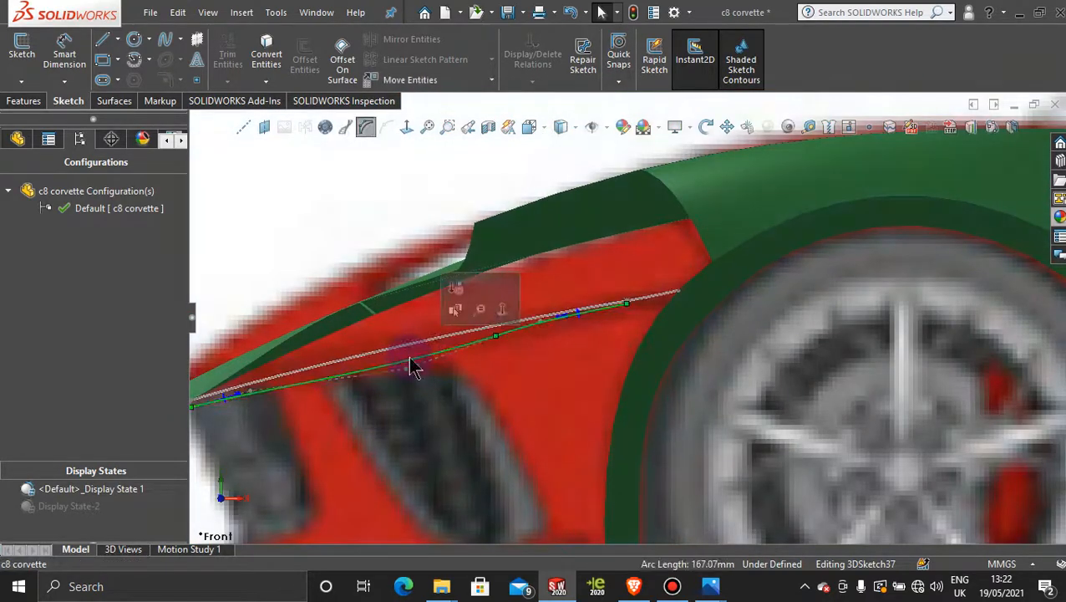
click(338, 191)
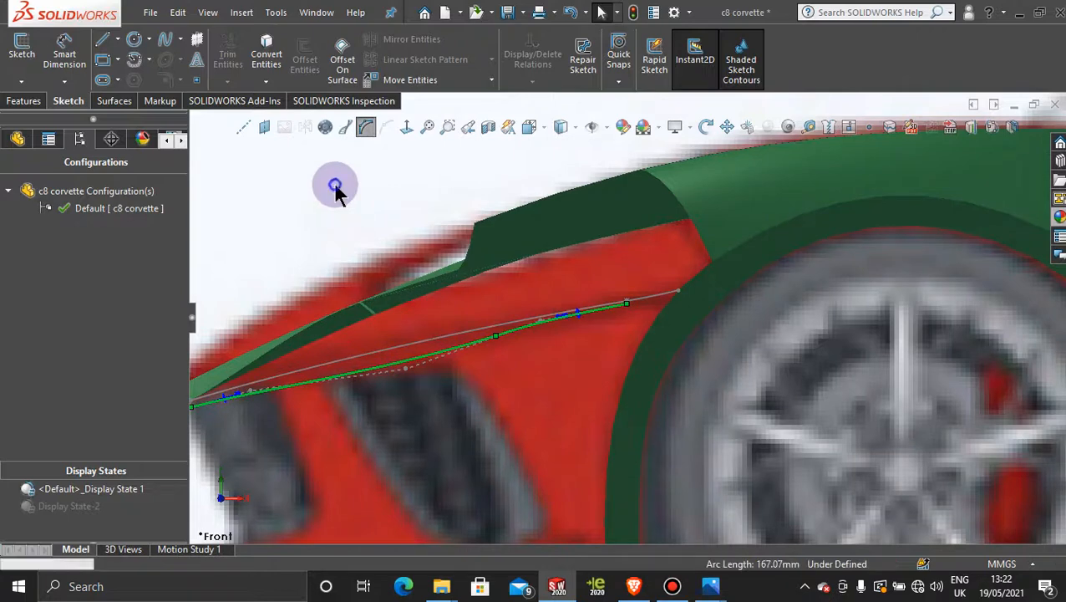
double_click(398, 366)
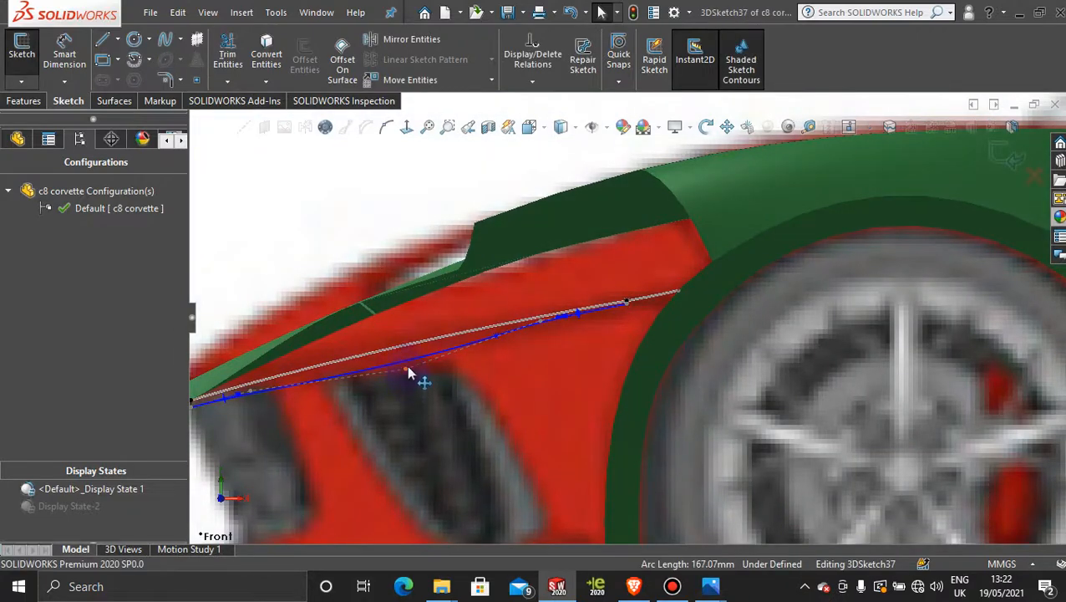
Step: Nudge the control point nearest the wheel arch down and raise the middle control point to about X -297.1, Y 58.0 mm
click(408, 372)
scroll(552, 339, down, 3)
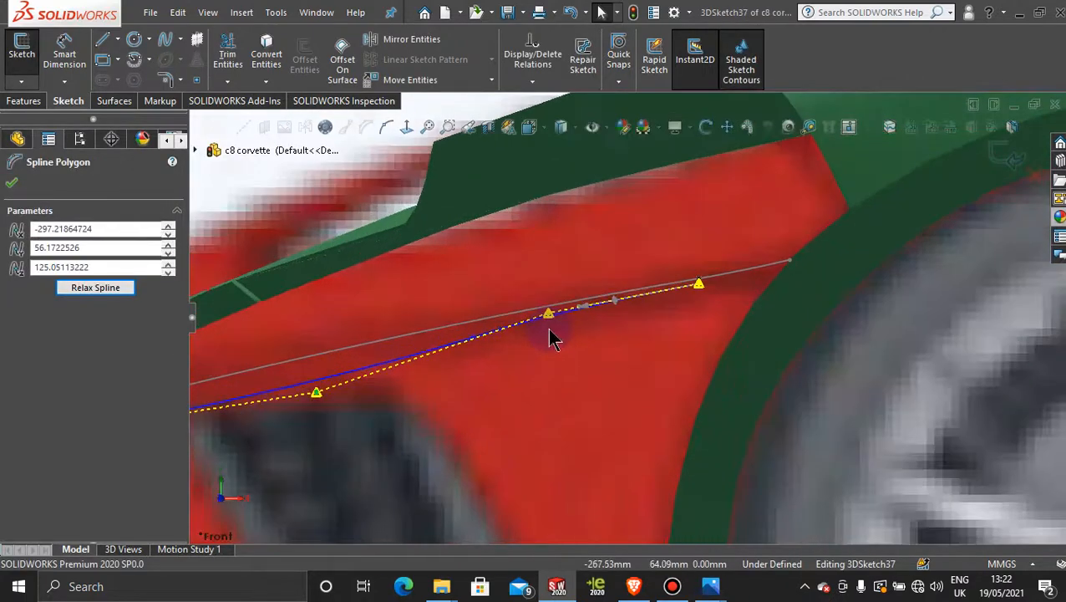
mouse_move(550, 323)
mouse_down()
mouse_move(564, 331)
mouse_move(555, 325)
mouse_up()
drag(326, 399, 318, 376)
Step: Raise the spline's middle control point slightly further to about X -297.1, Y 58.6 mm
scroll(478, 380, up, 4)
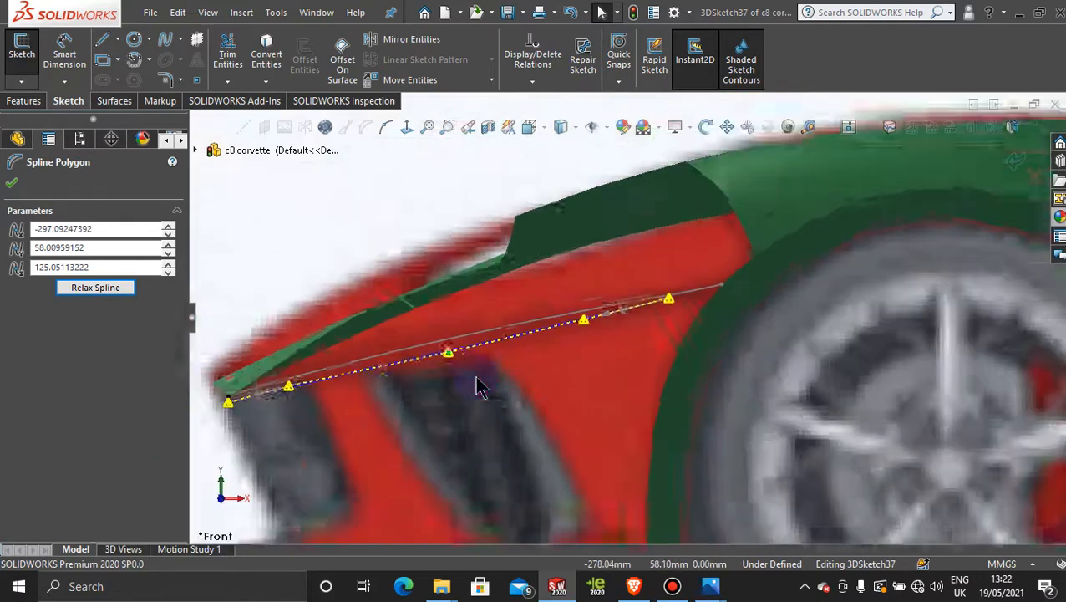
scroll(473, 381, down, 3)
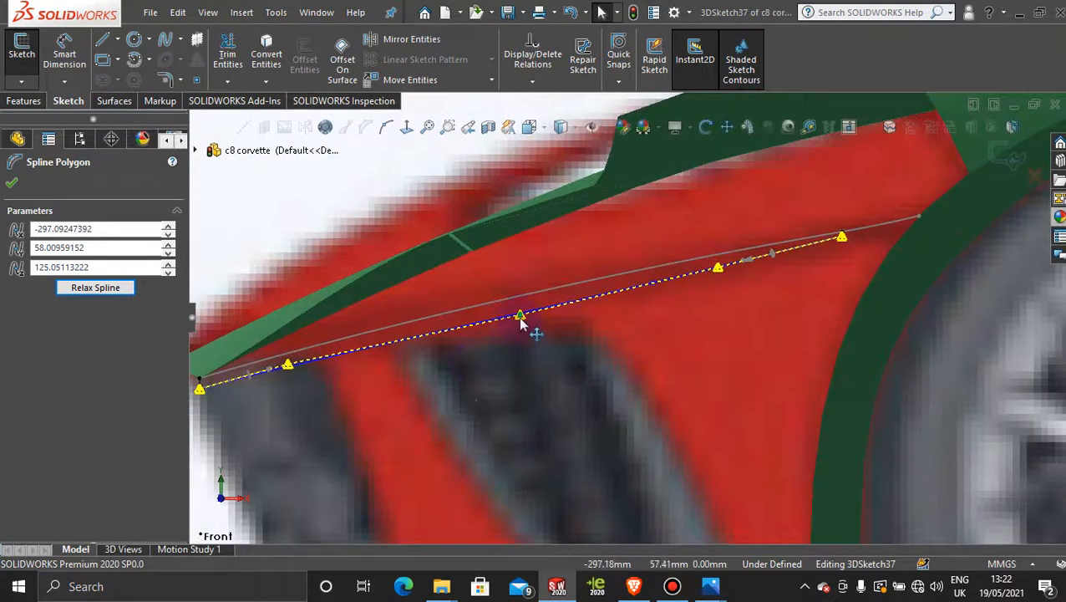
drag(520, 320, 522, 318)
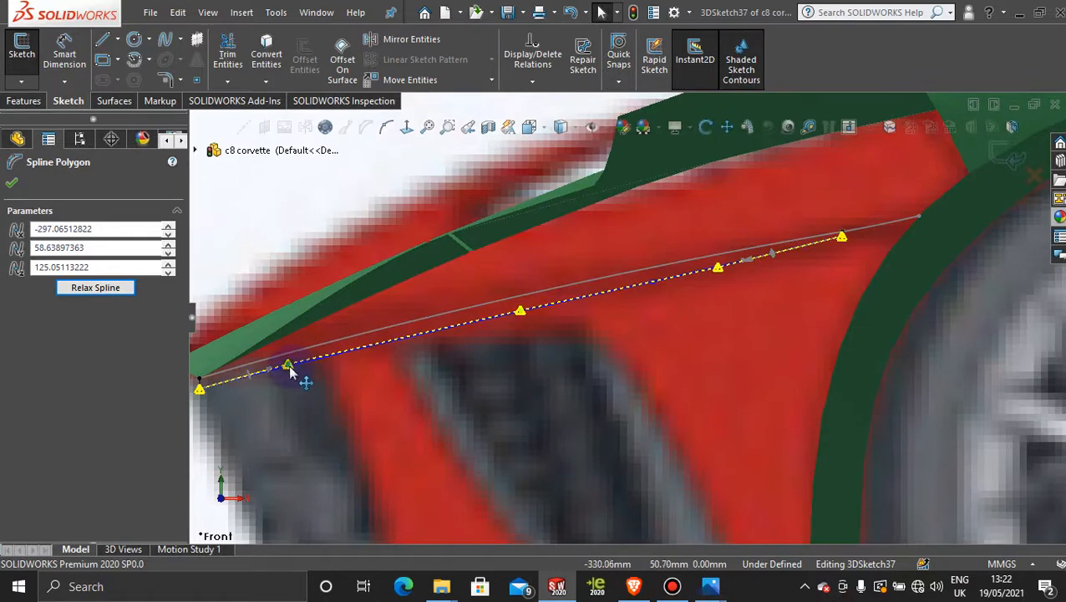
Step: Nudge the spline's front control point to about X -330.1, Y 50.7 mm and raise the wheel-arch one to about X -268.9, Y 65.2 mm
drag(288, 371, 290, 375)
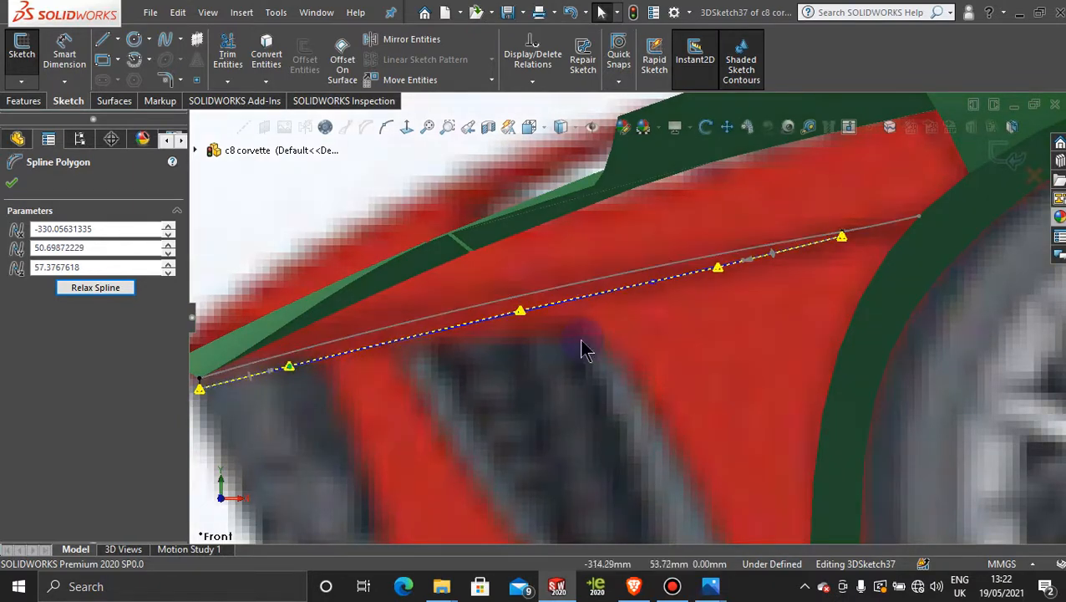
scroll(582, 342, up, 2)
scroll(584, 349, down, 1)
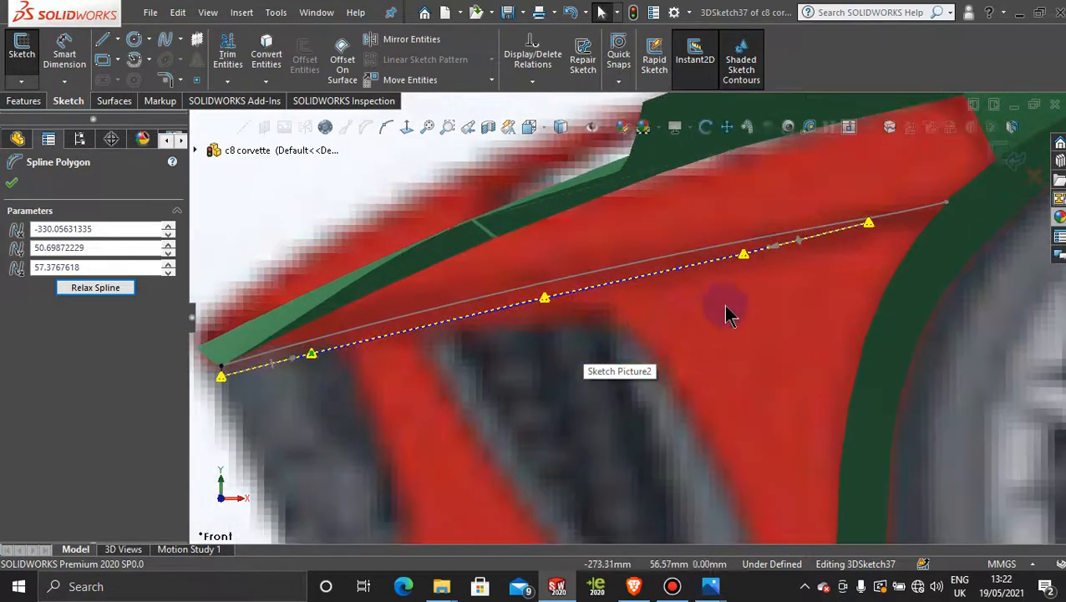
scroll(773, 289, down, 1)
scroll(767, 271, down, 1)
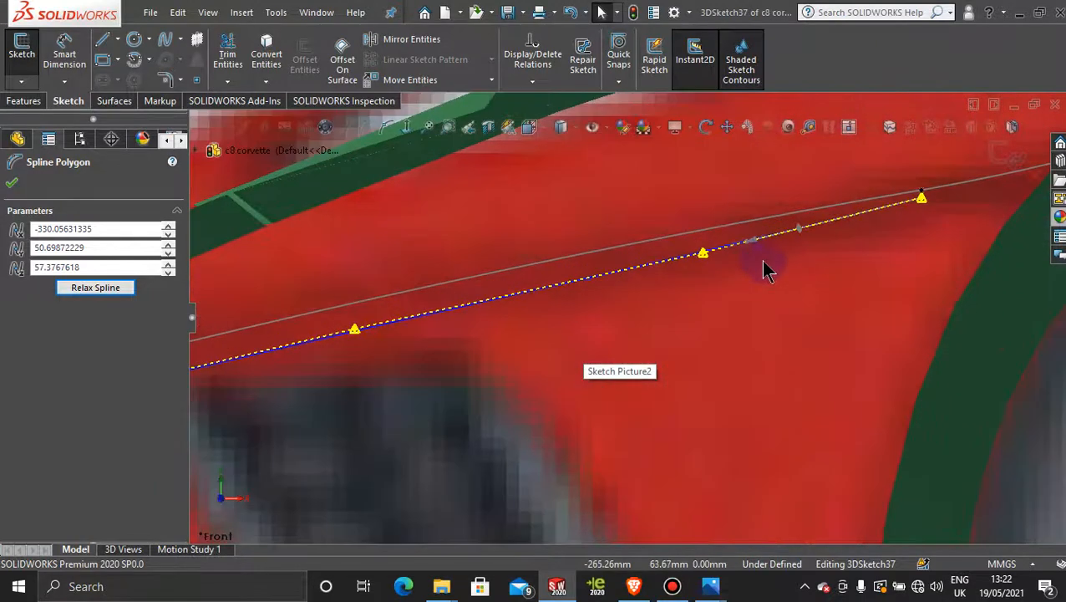
click(703, 253)
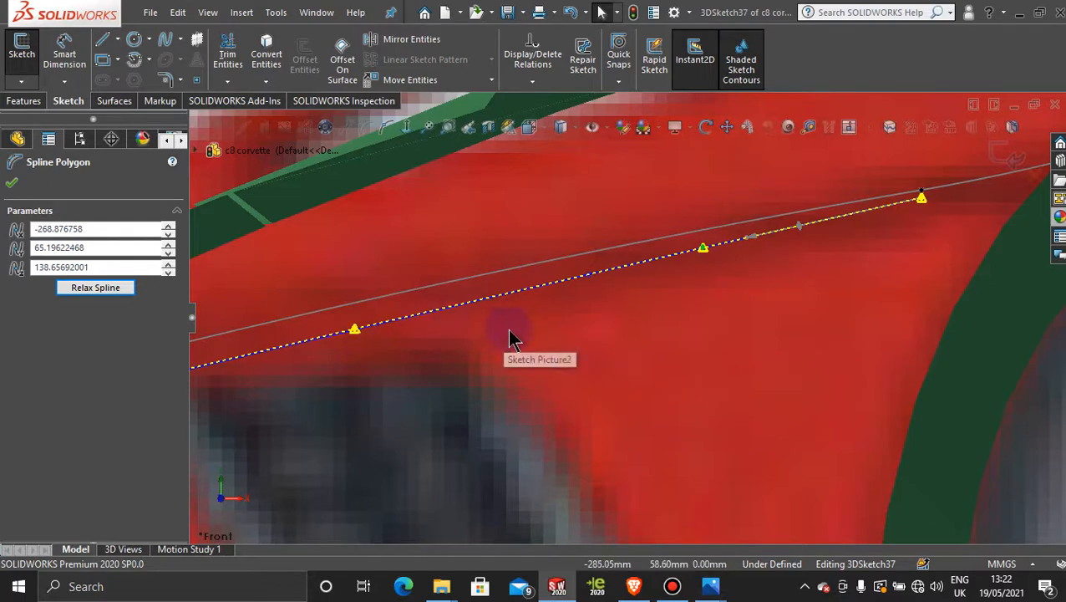
Step: Raise the spline's middle control point to about X -297.0, Y 59.2 mm
scroll(601, 372, up, 2)
scroll(404, 381, up, 2)
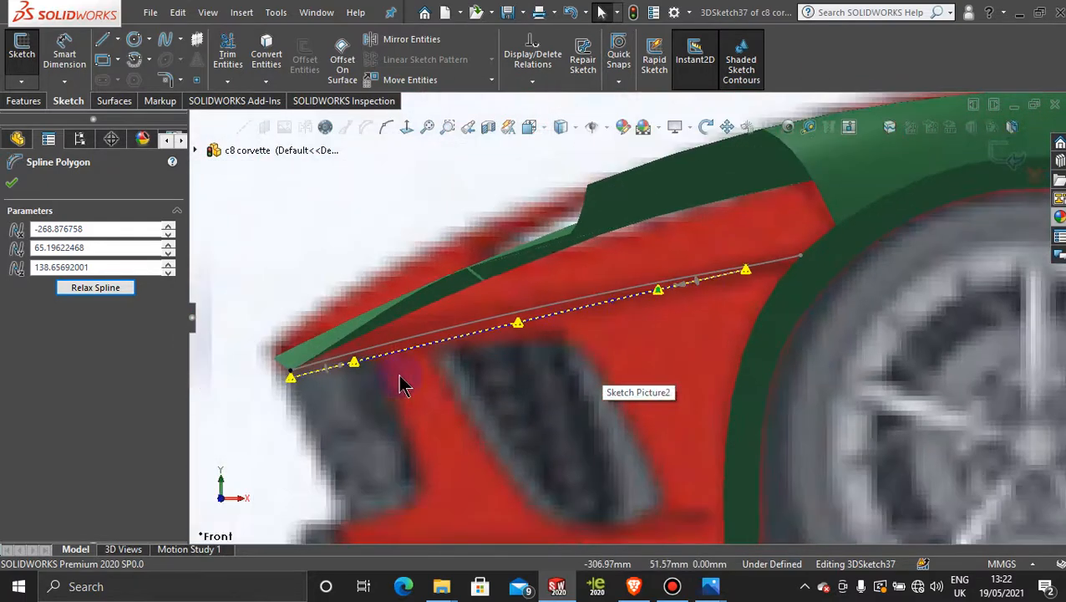
scroll(404, 381, down, 3)
scroll(409, 381, down, 1)
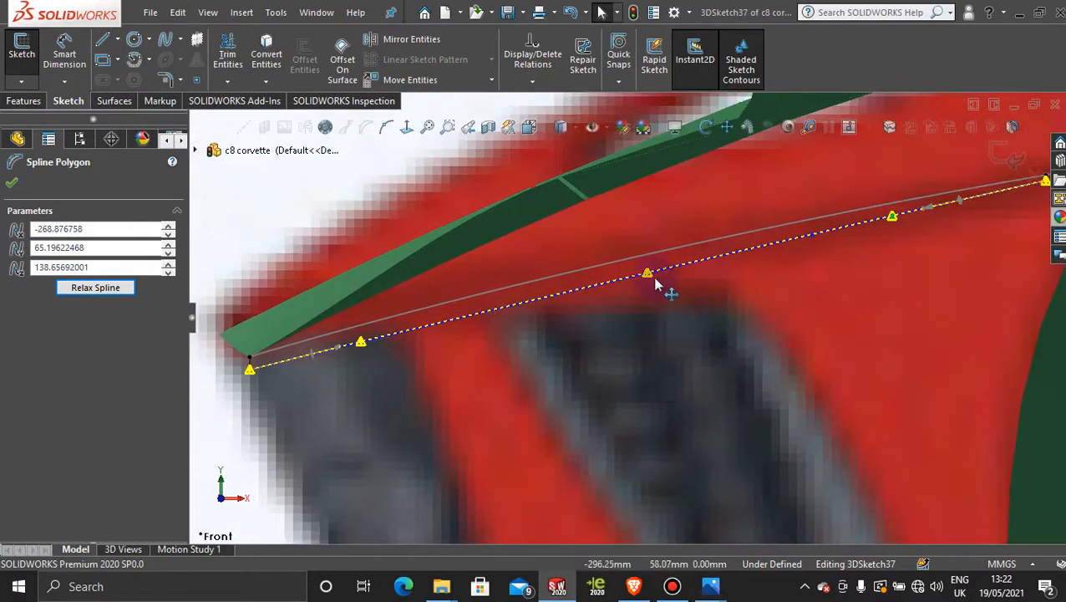
drag(649, 280, 649, 276)
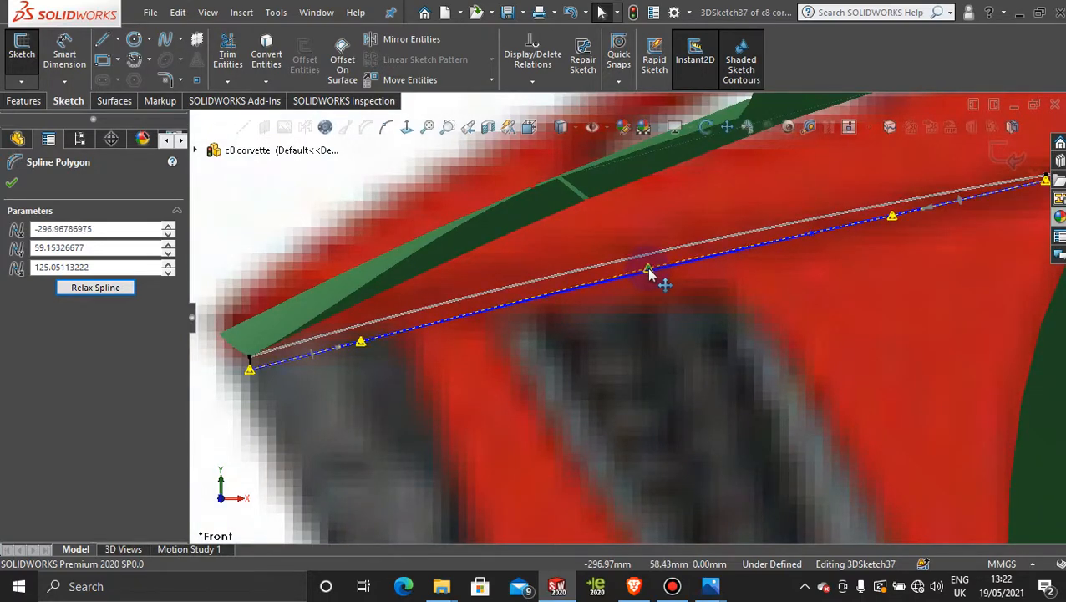
Step: Adjust the control point nearest the wheel arch to about X -269.0, Y 65.3 mm
scroll(771, 345, up, 3)
scroll(802, 290, down, 4)
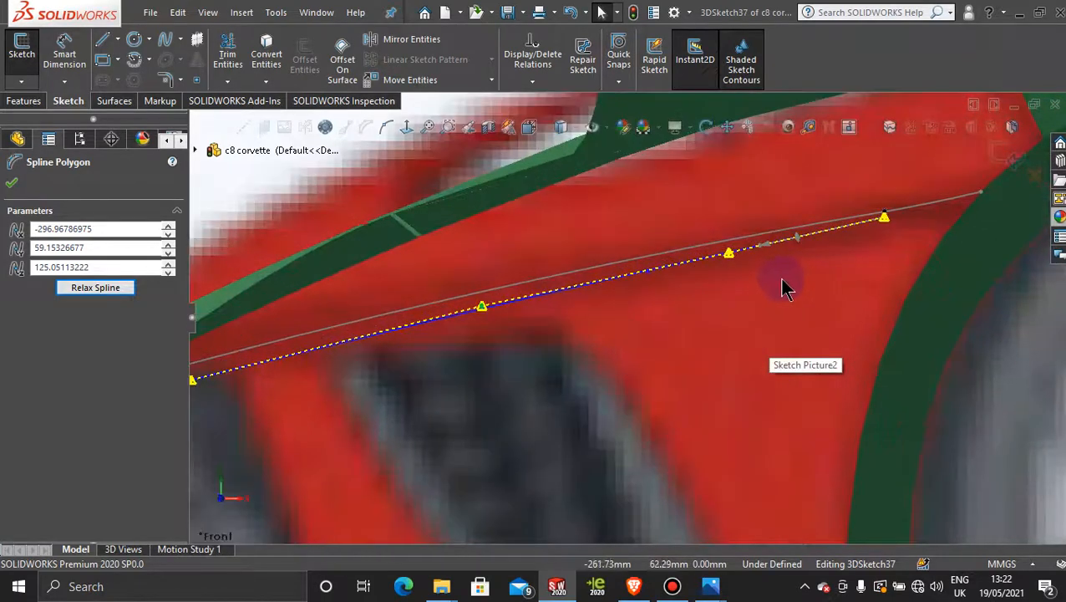
scroll(773, 282, down, 1)
drag(717, 252, 720, 257)
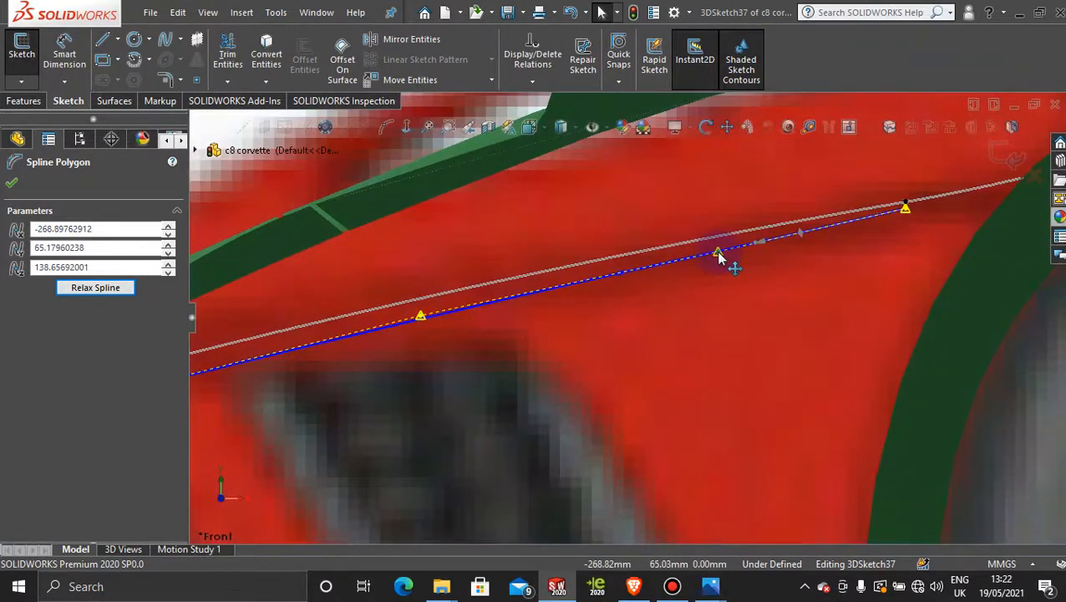
scroll(713, 373, up, 3)
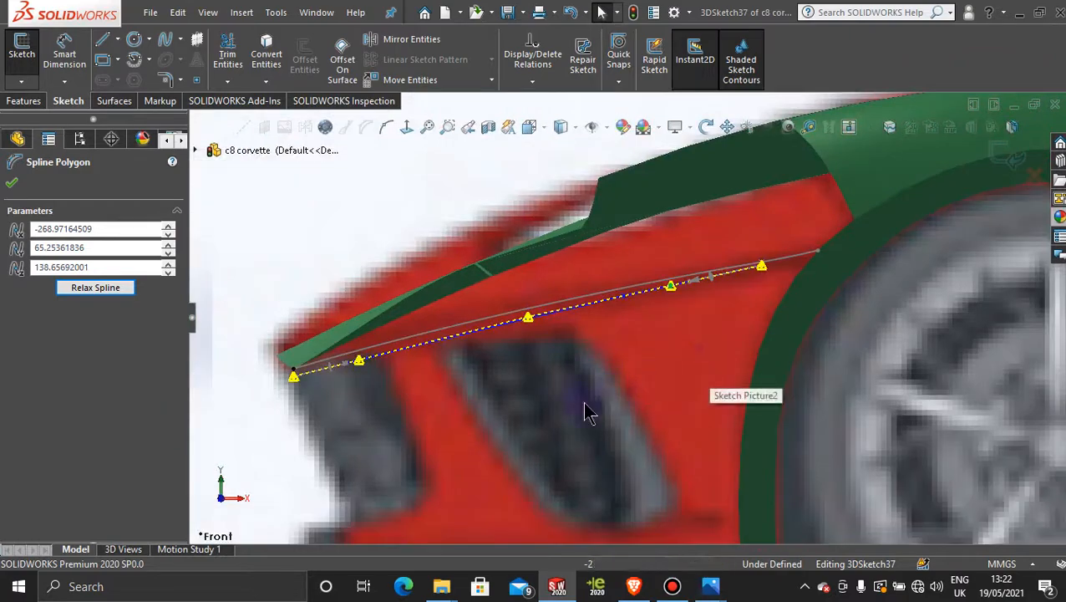
Step: Facing the Right Plane, raise the spline's front control point to about Y 51.2, Z 57.2 mm
middle_drag(583, 408, 622, 422)
scroll(622, 422, up, 4)
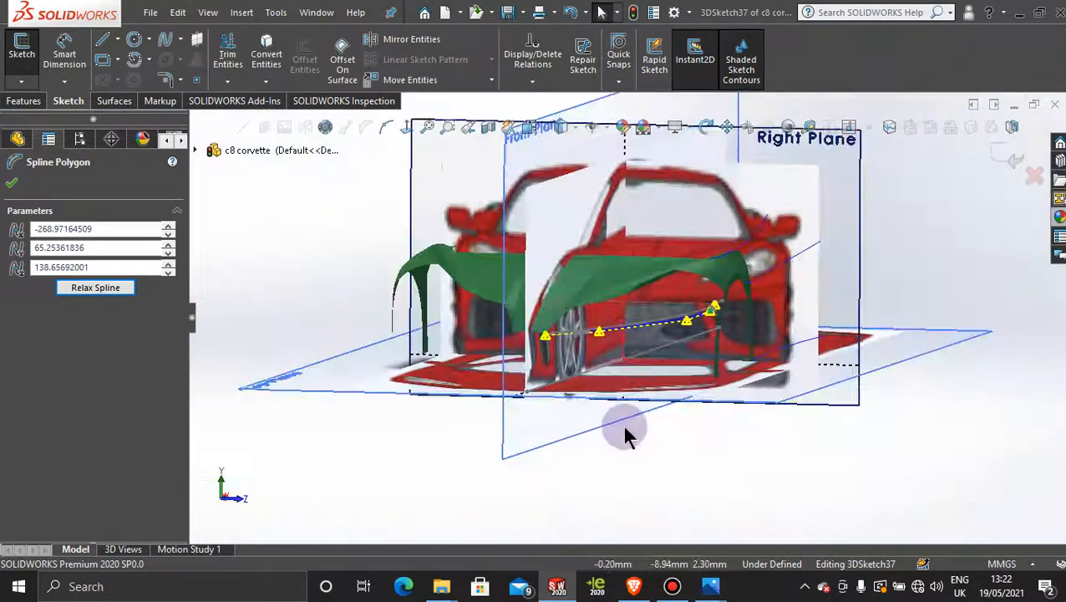
click(852, 205)
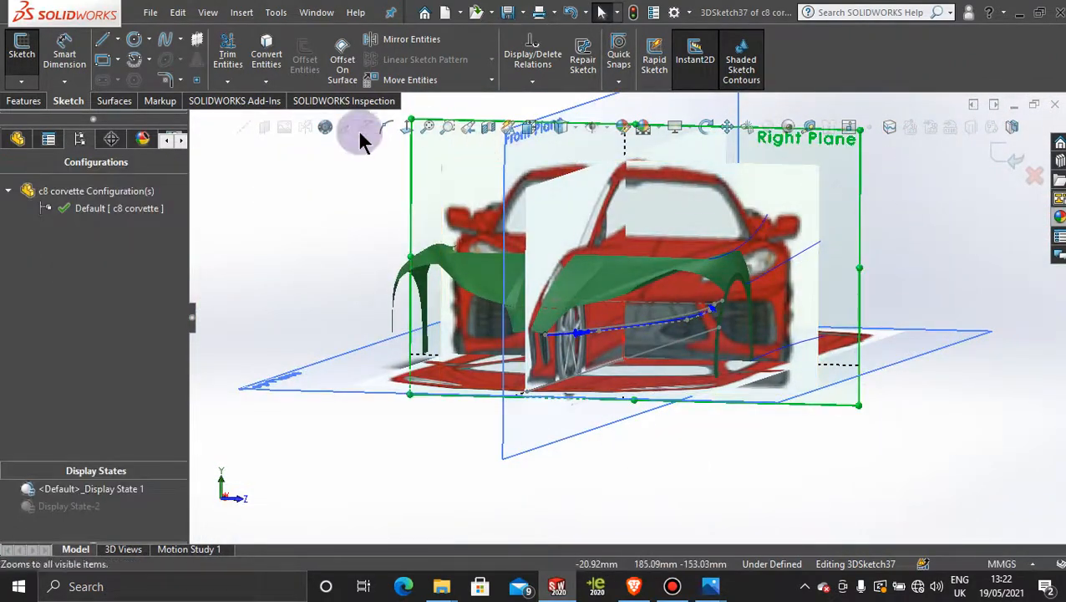
click(406, 127)
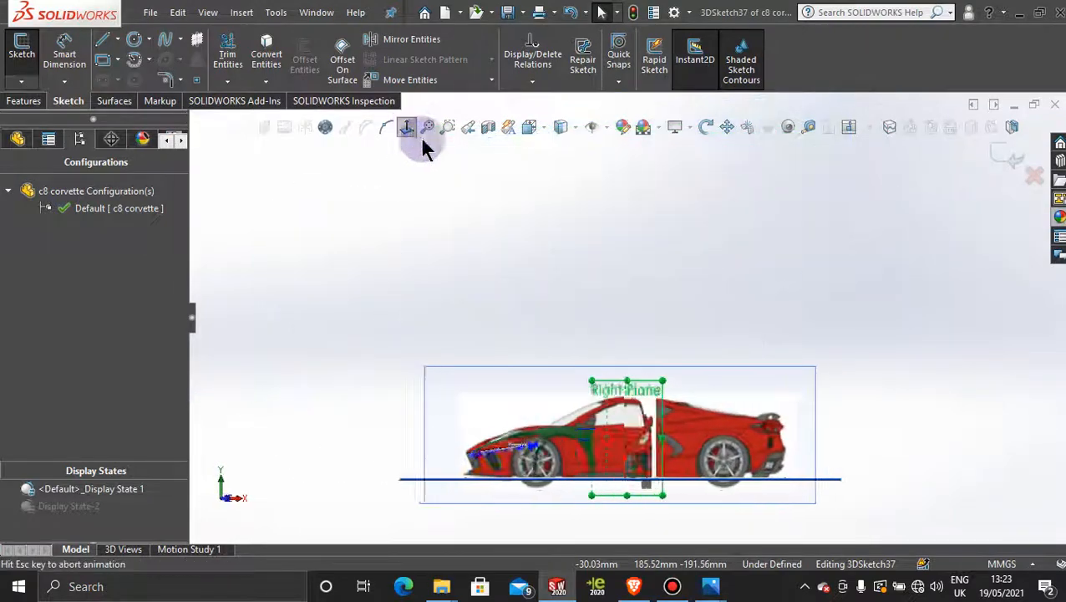
scroll(674, 417, down, 10)
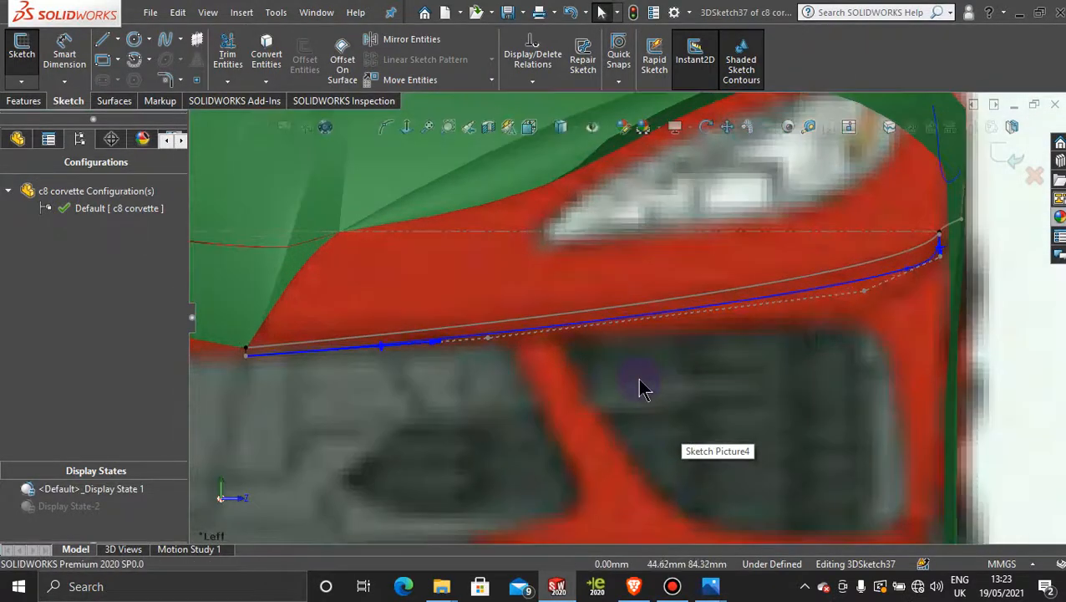
click(492, 341)
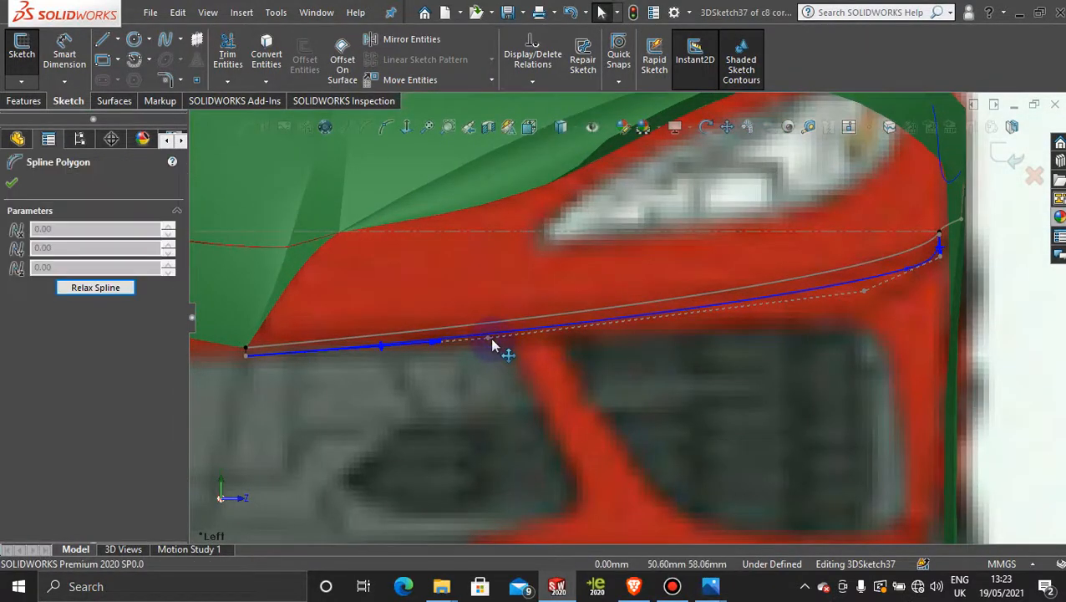
click(489, 340)
drag(493, 344, 489, 341)
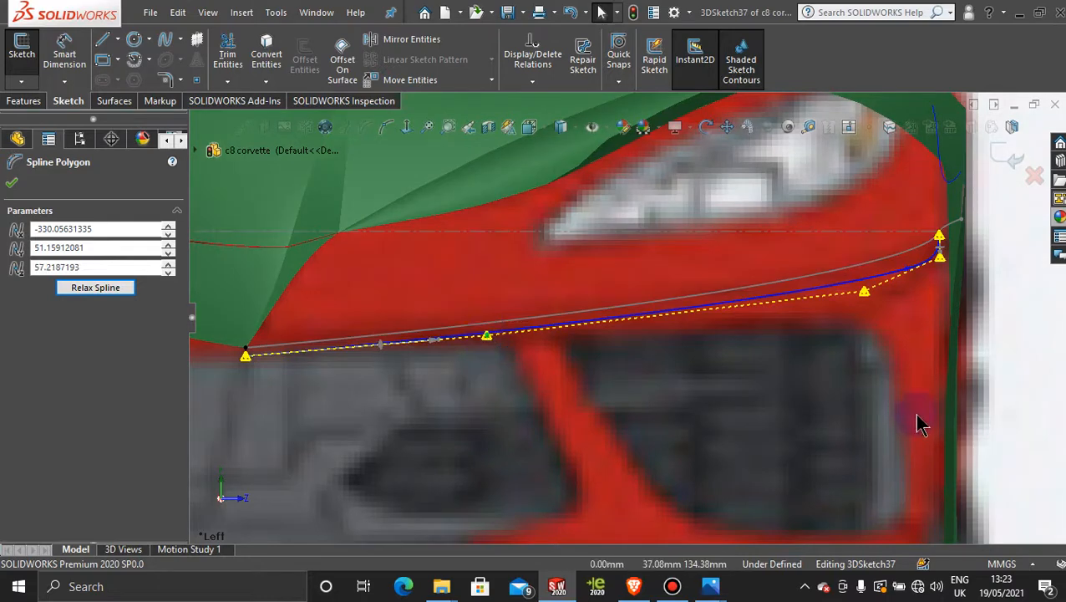
Step: Examine the bumper spline against the top-view picture and inspect its end beside the wheel arch
scroll(915, 413, up, 10)
middle_drag(836, 399, 846, 373)
click(848, 378)
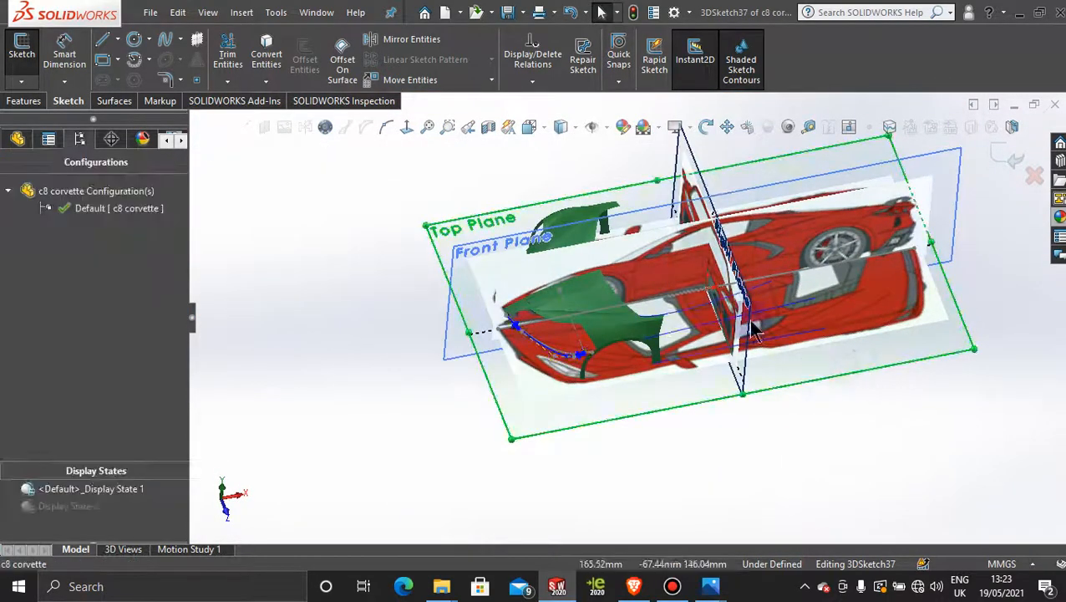
click(406, 126)
scroll(488, 372, down, 10)
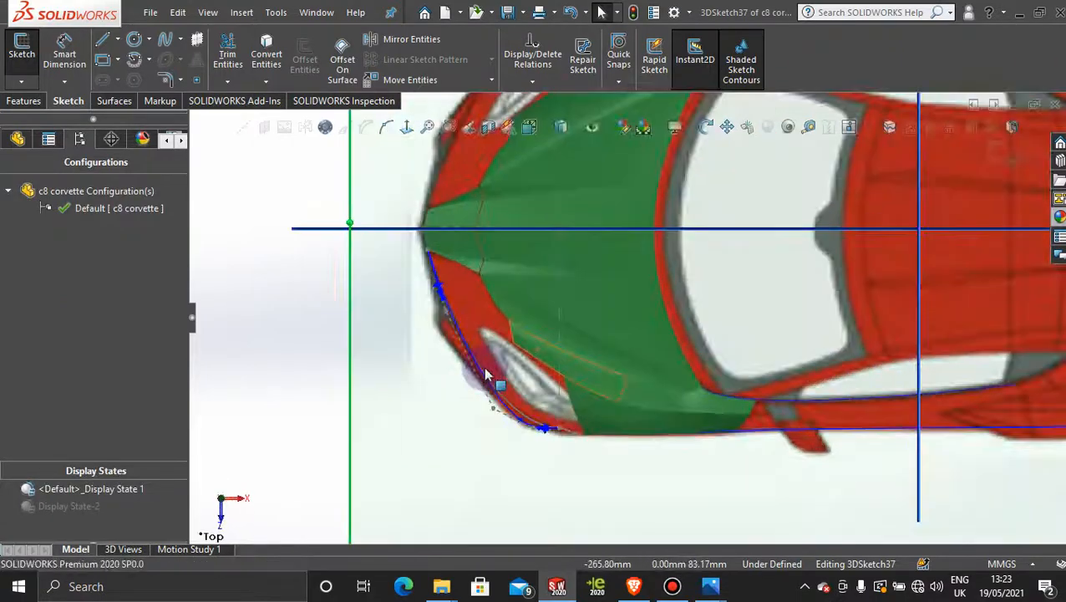
scroll(601, 488, up, 8)
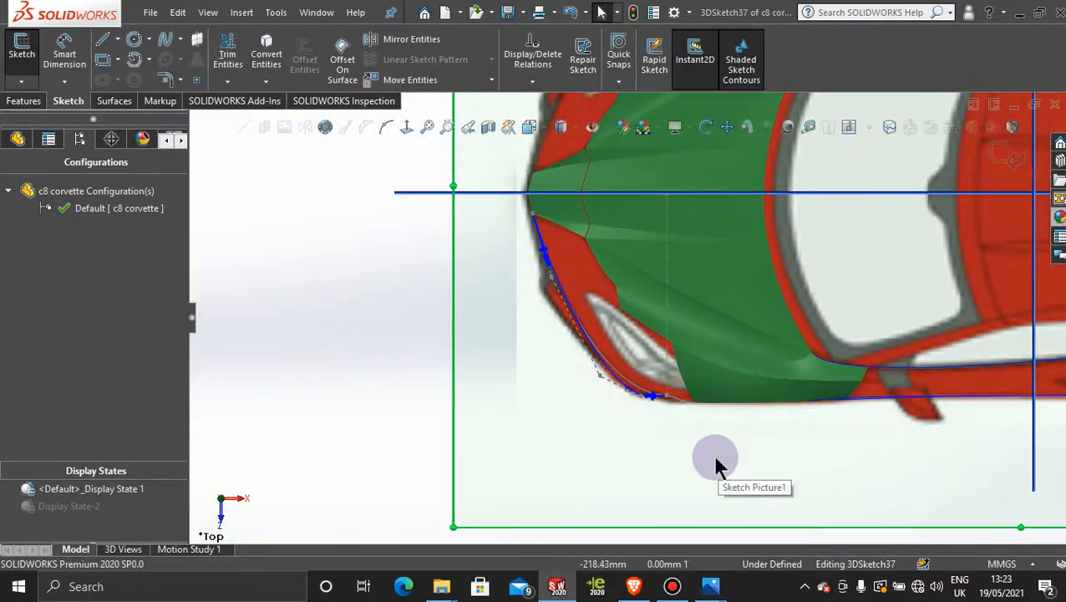
mouse_move(714, 462)
middle_down()
mouse_move(683, 397)
mouse_move(698, 434)
mouse_move(690, 459)
mouse_move(723, 416)
mouse_move(669, 414)
middle_up()
scroll(715, 466, down, 5)
scroll(669, 411, down, 5)
scroll(674, 366, down, 3)
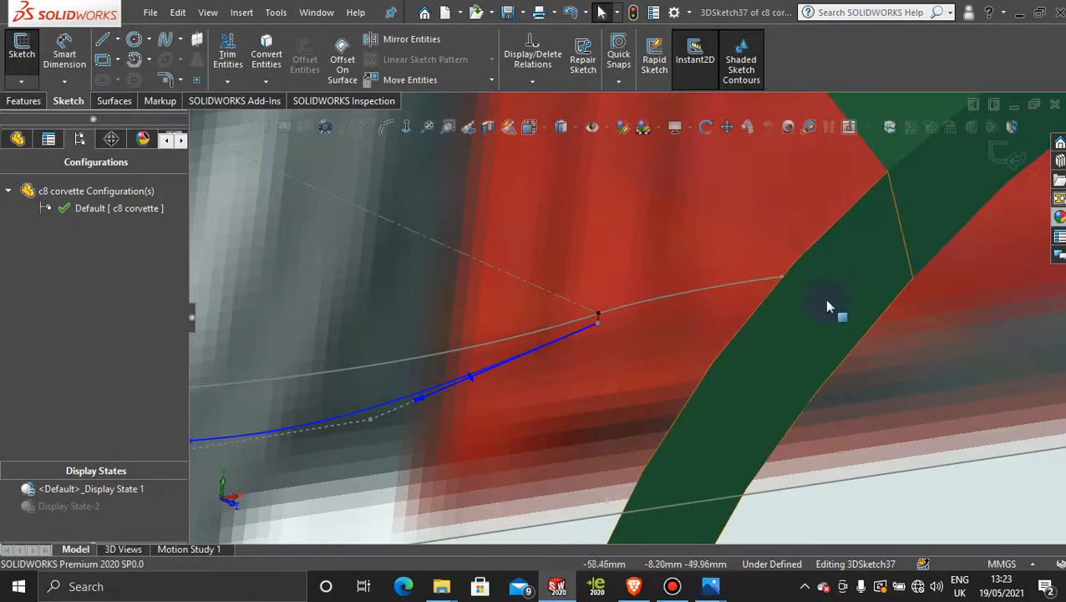
Step: Finish the bumper sketch and draw a two-point spline in a new 3D sketch from the bumper spline's end to the wheel-arch surface edge
click(1011, 154)
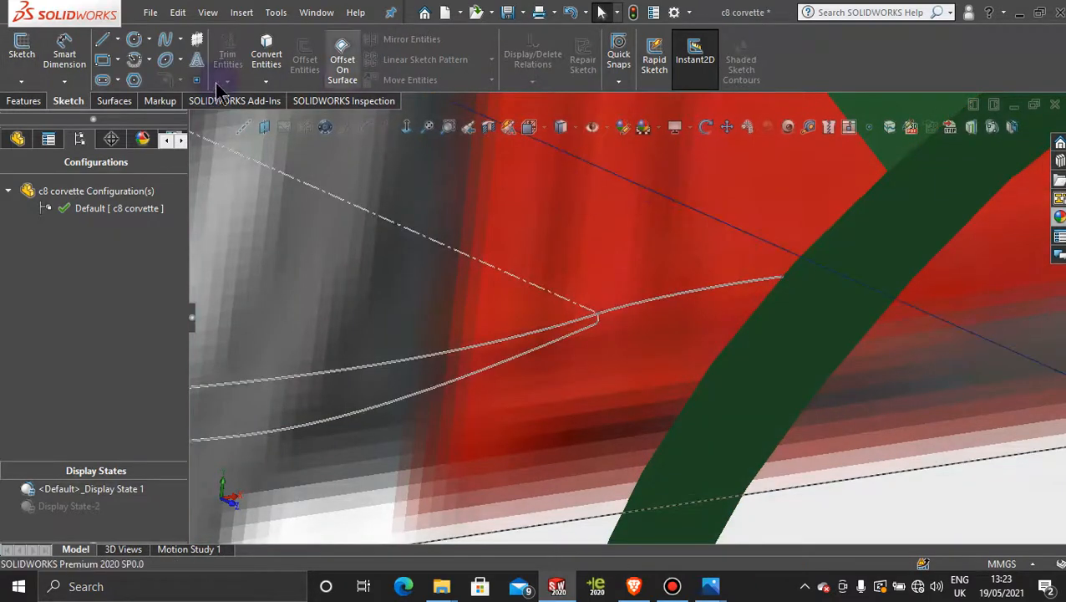
click(21, 81)
click(50, 118)
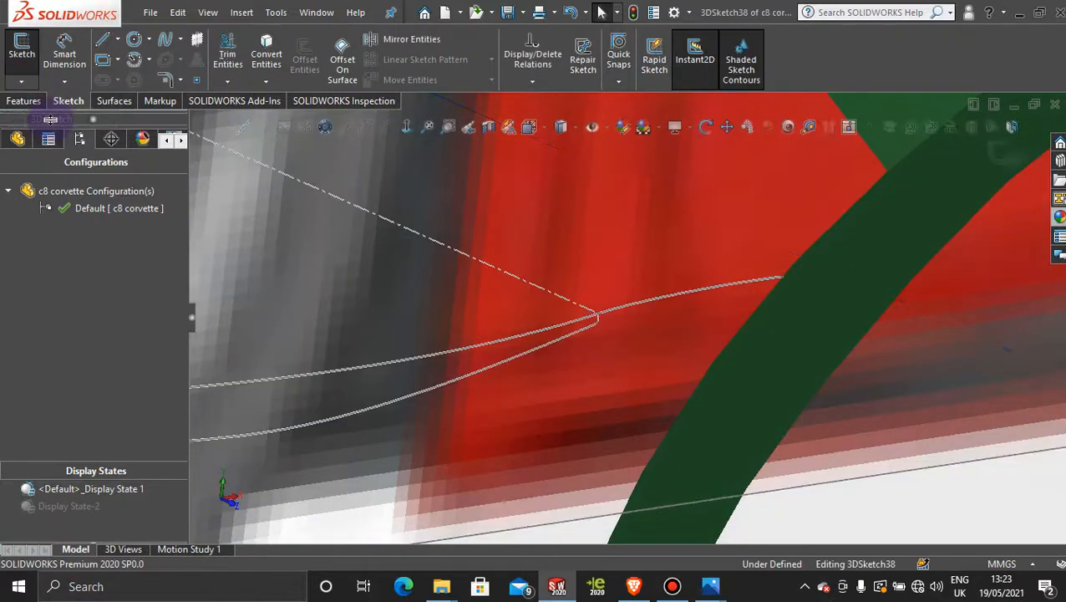
click(170, 43)
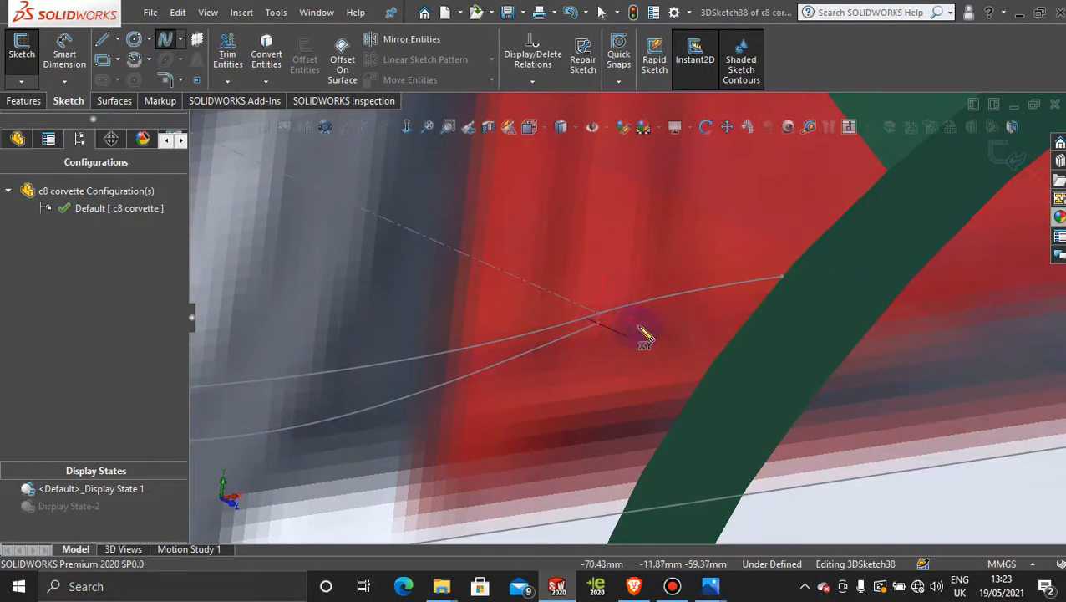
click(599, 322)
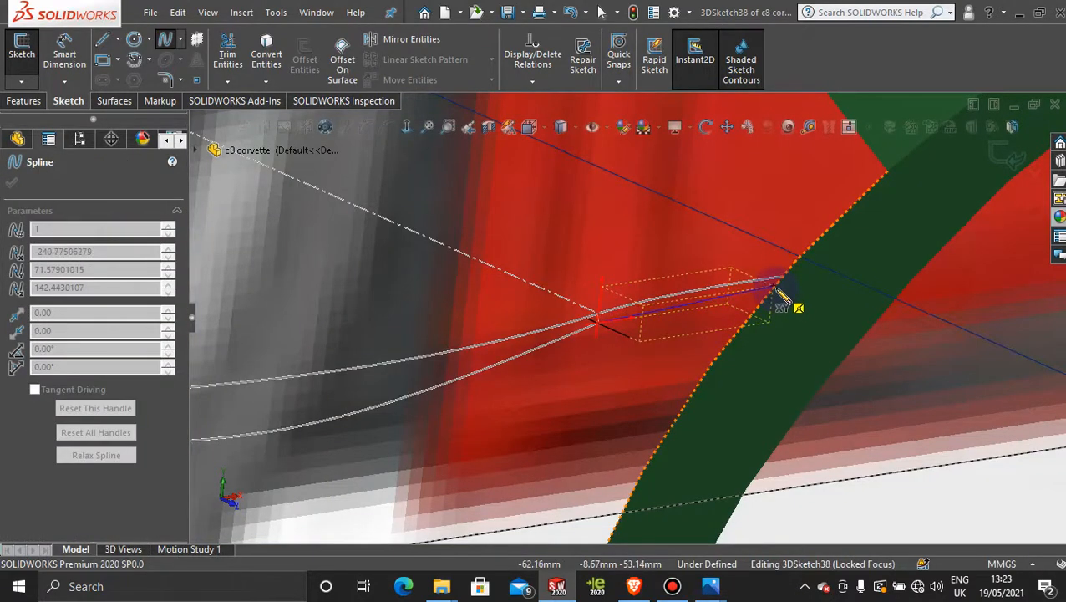
scroll(775, 303, down, 3)
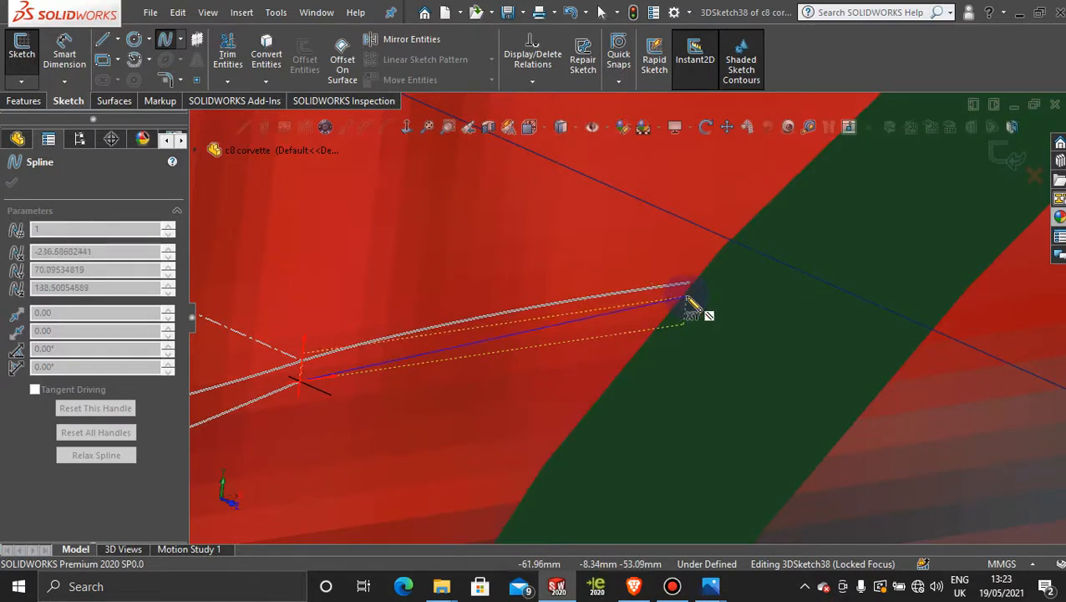
click(682, 296)
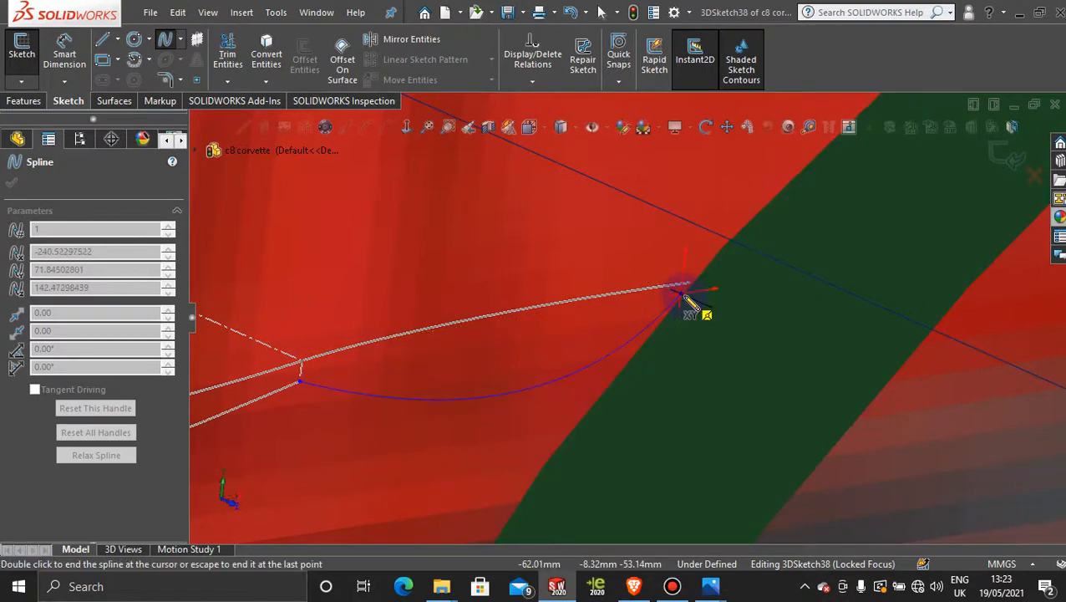
double_click(685, 298)
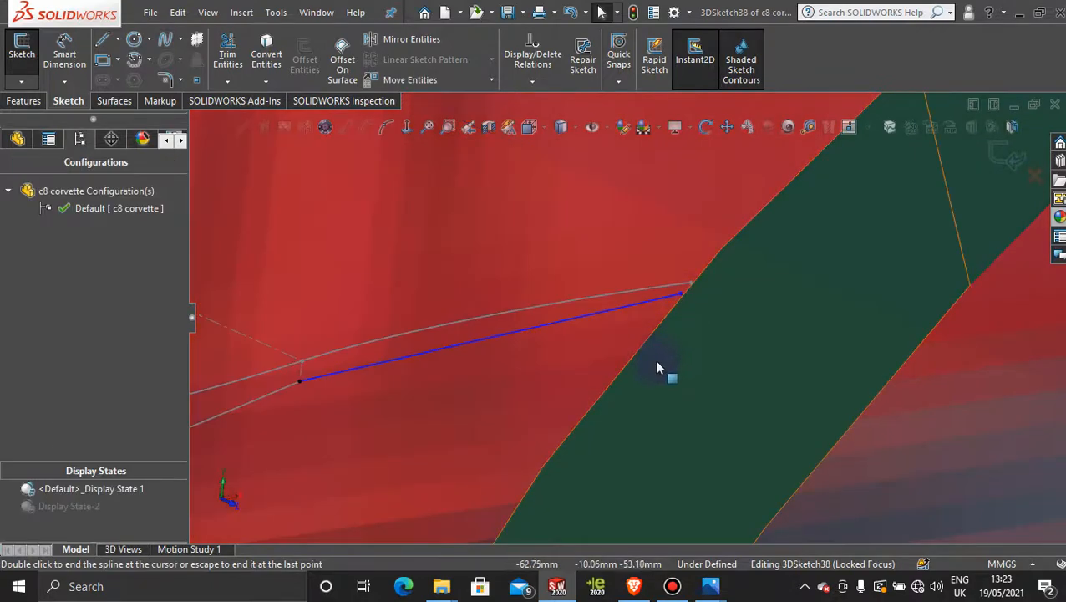
Step: Facing the Front Plane, make the short new spline tangent to the bumper spline and select the short spline
middle_drag(662, 362, 639, 302)
scroll(639, 303, up, 10)
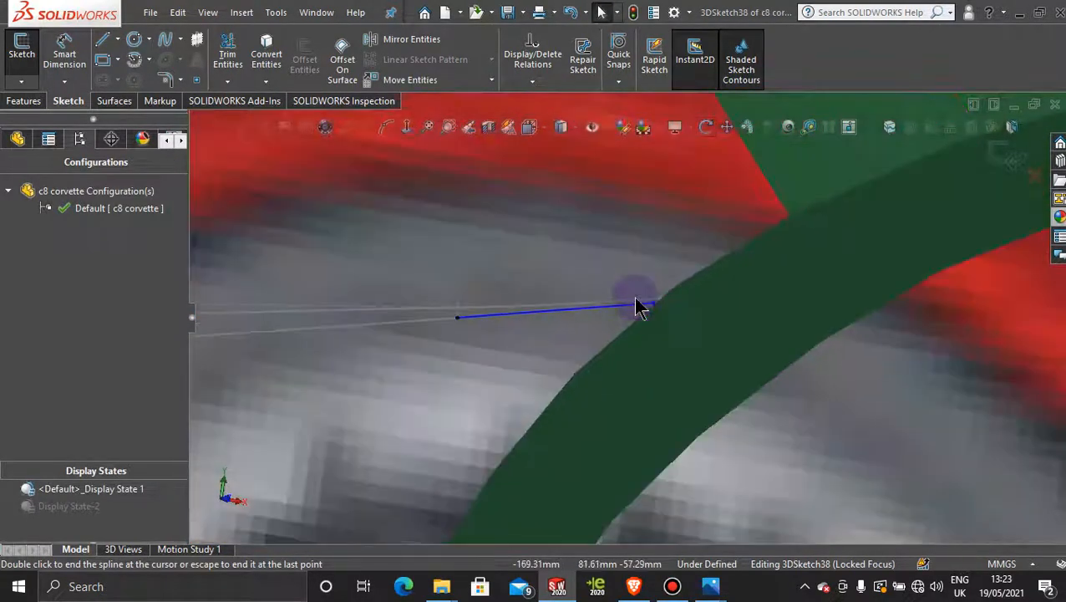
scroll(632, 306, up, 4)
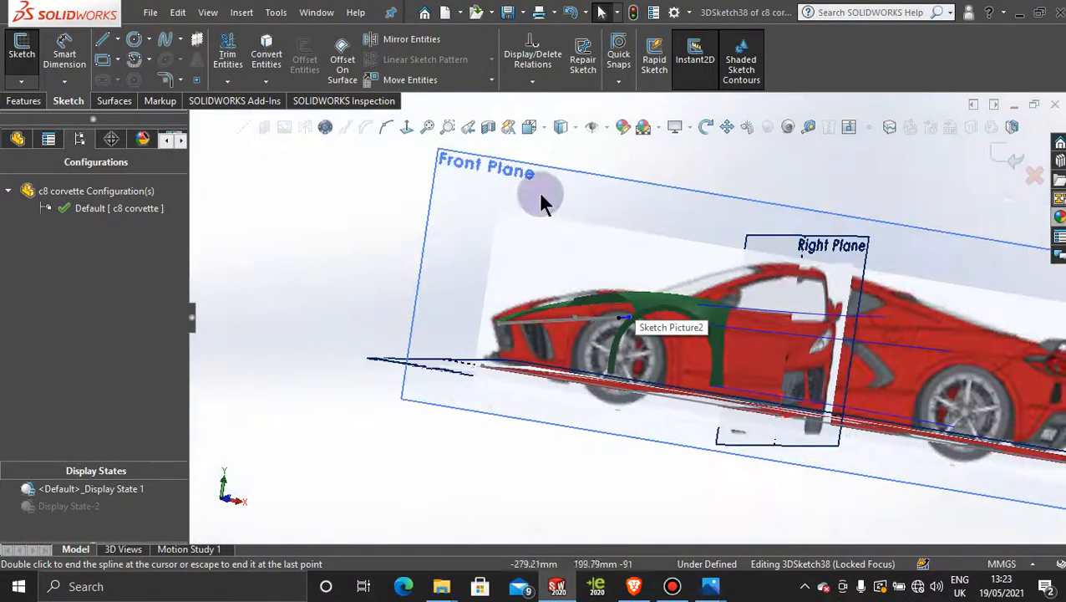
click(408, 125)
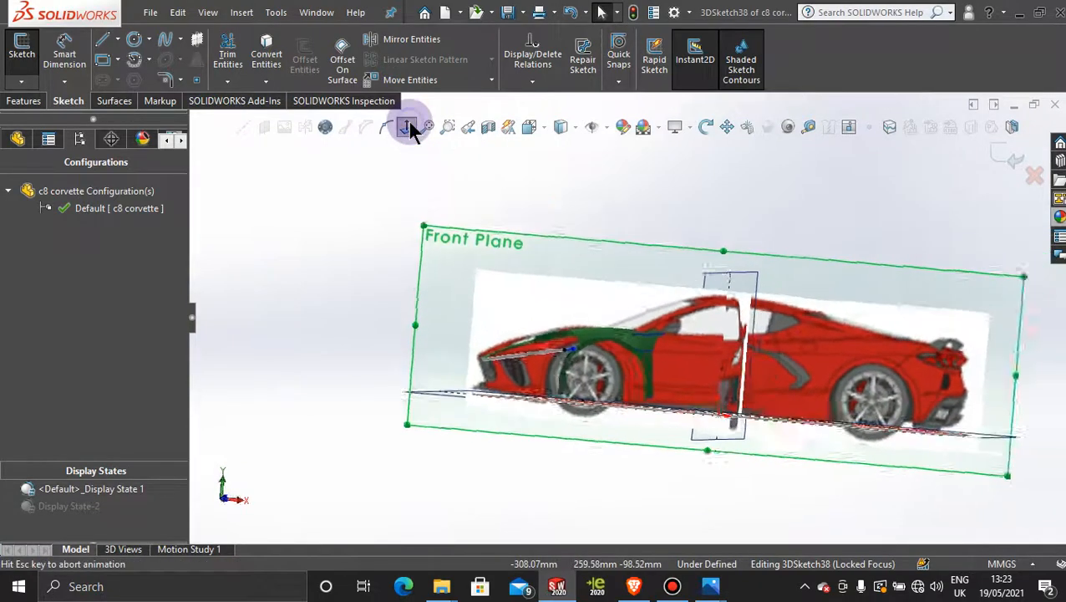
scroll(571, 427, down, 10)
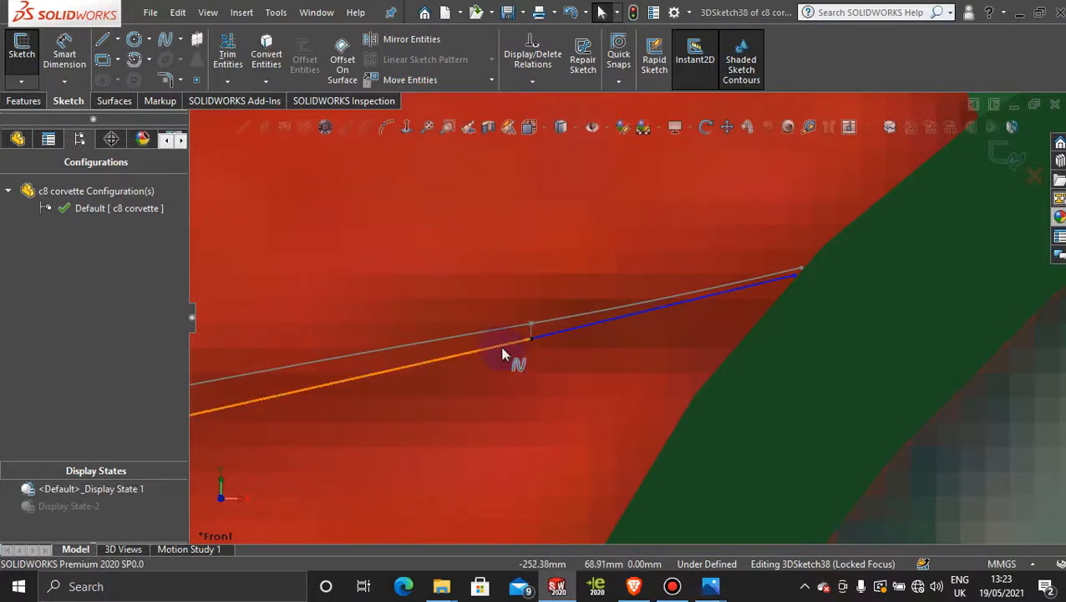
click(503, 351)
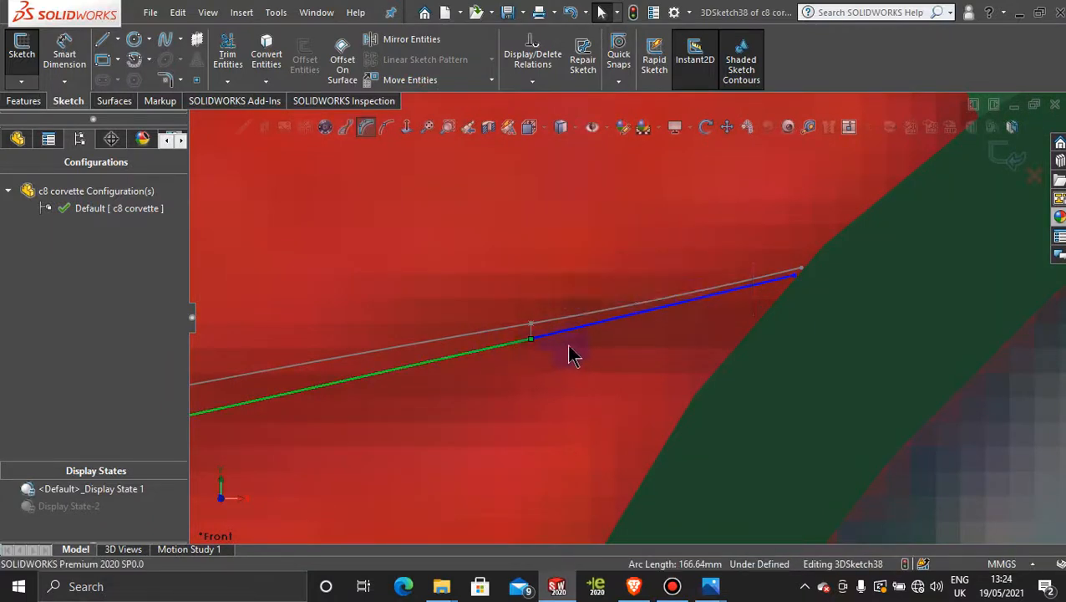
ctrl+click(594, 332)
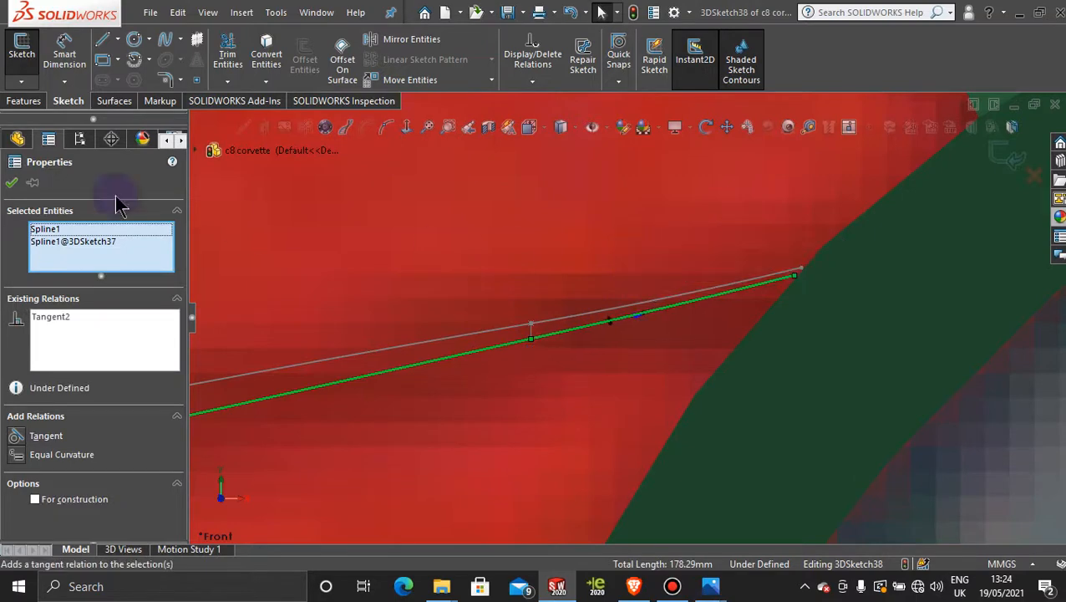
click(13, 184)
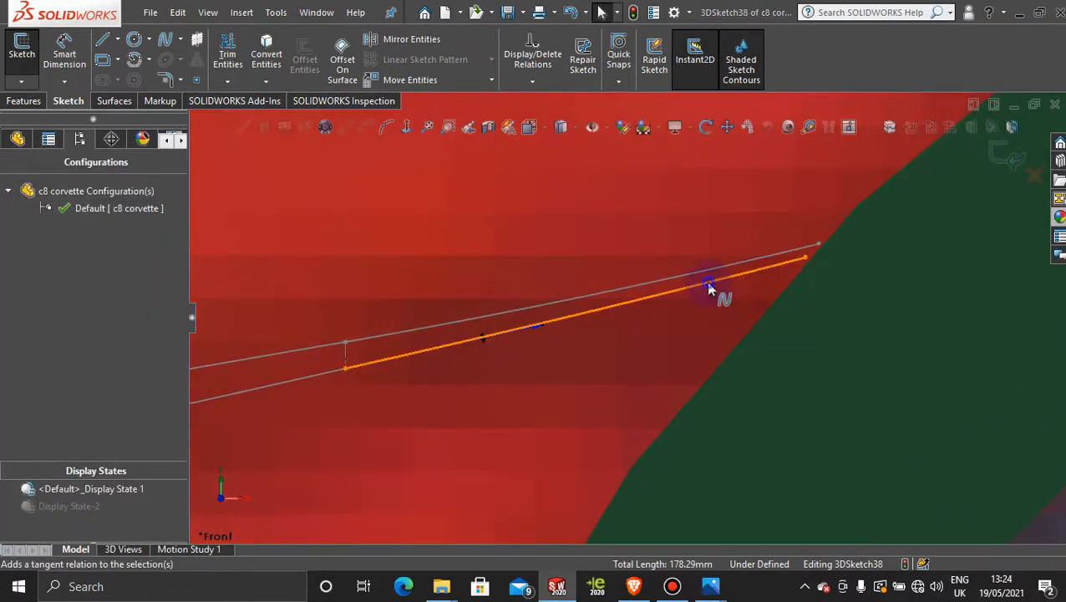
click(706, 285)
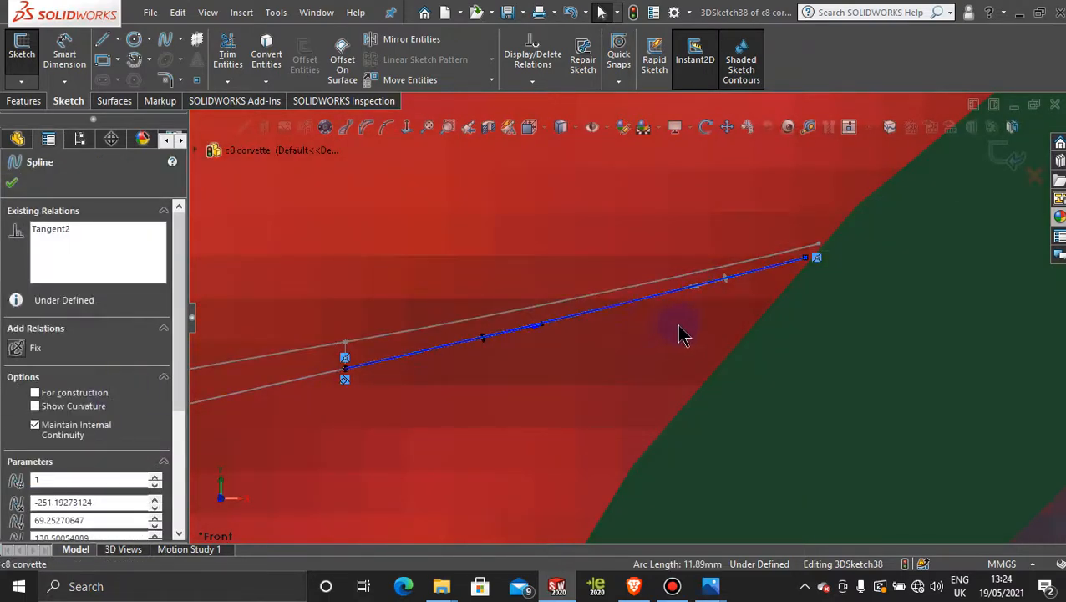
Step: Facing the Top Plane, adjust the tangent handles at both ends of the short spline to follow the neighbouring grey spline
scroll(704, 377, up, 5)
middle_drag(710, 376, 675, 570)
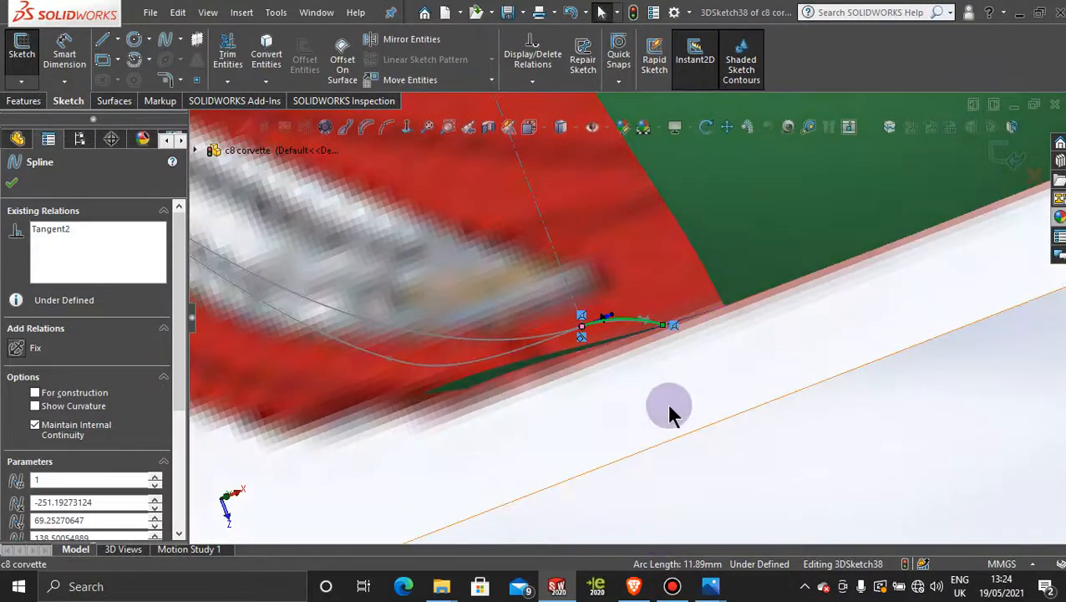
middle_drag(671, 416, 710, 368)
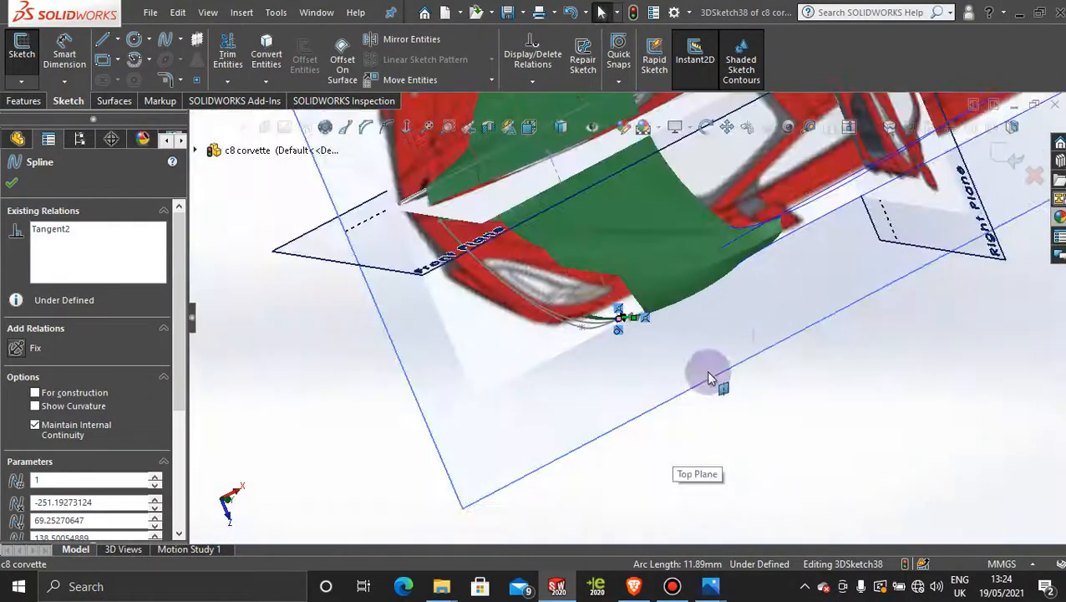
click(745, 328)
click(410, 133)
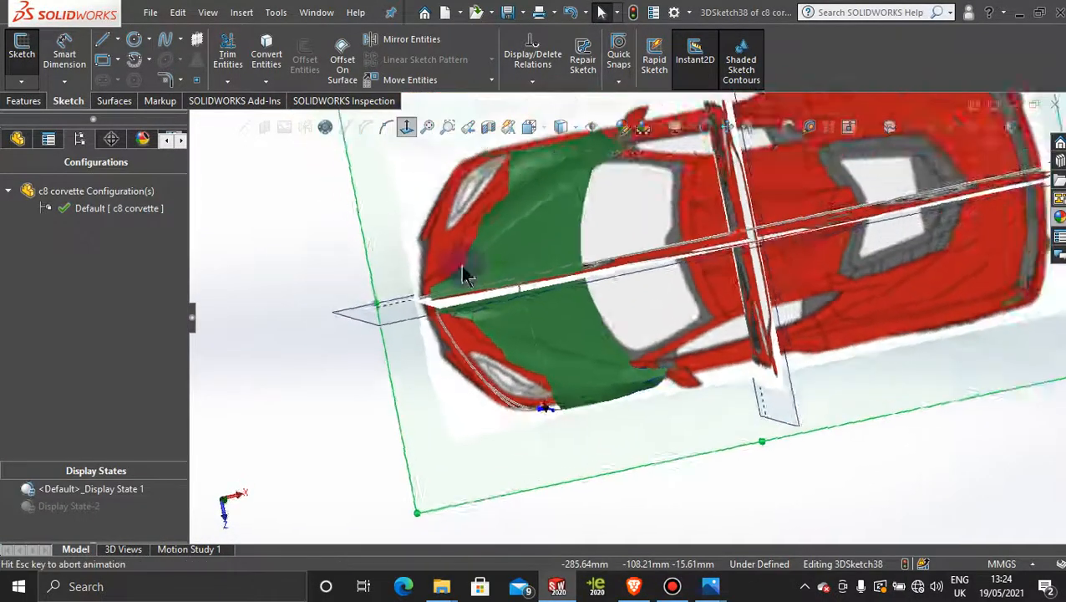
scroll(532, 331, down, 5)
scroll(598, 392, down, 4)
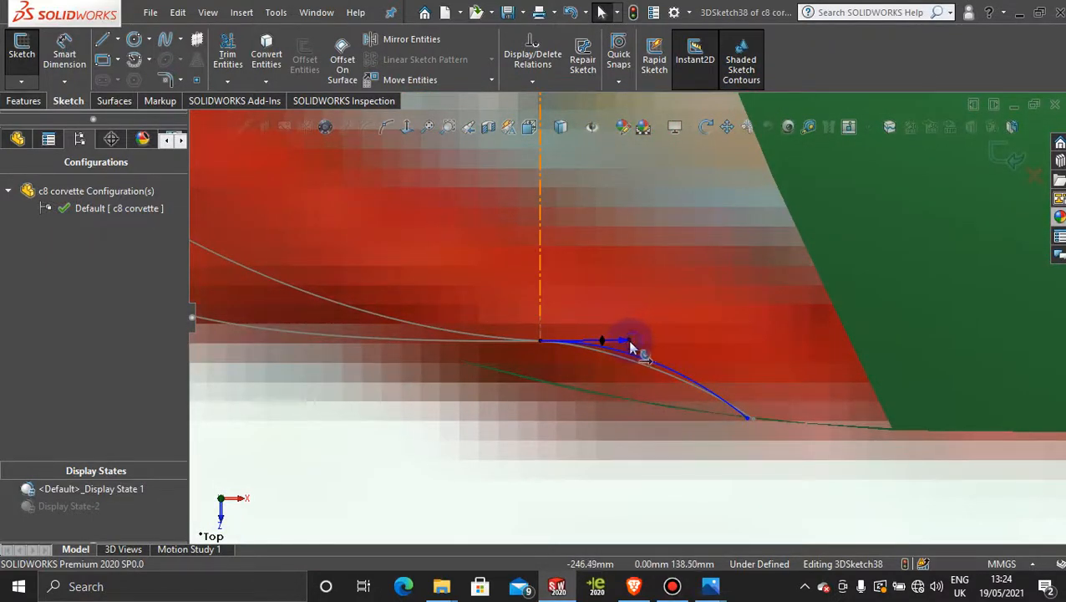
mouse_move(631, 348)
mouse_down()
mouse_move(615, 348)
mouse_move(632, 354)
mouse_up()
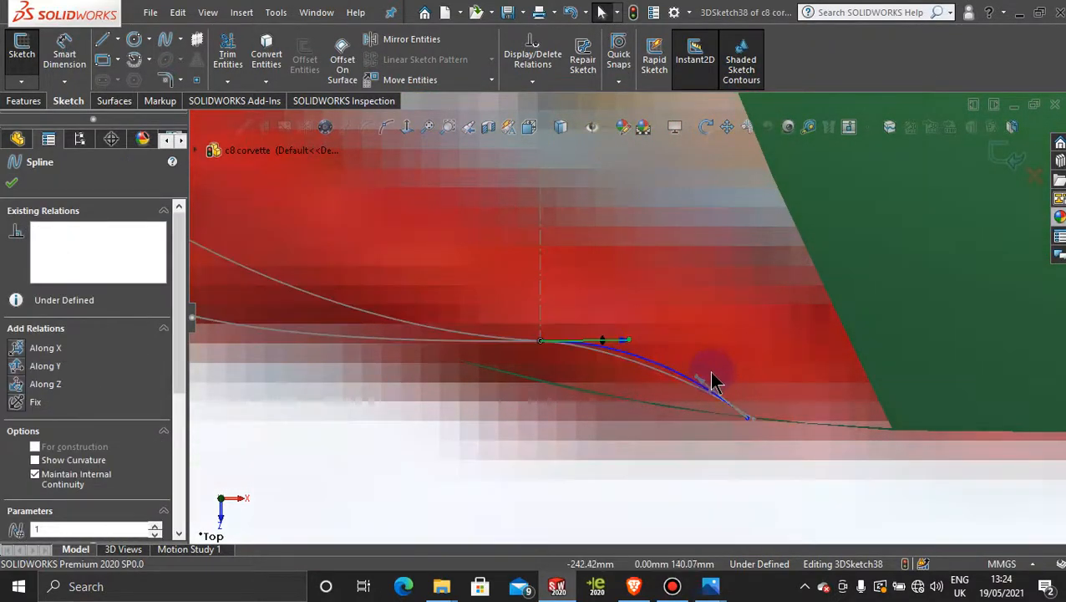
drag(698, 381, 701, 386)
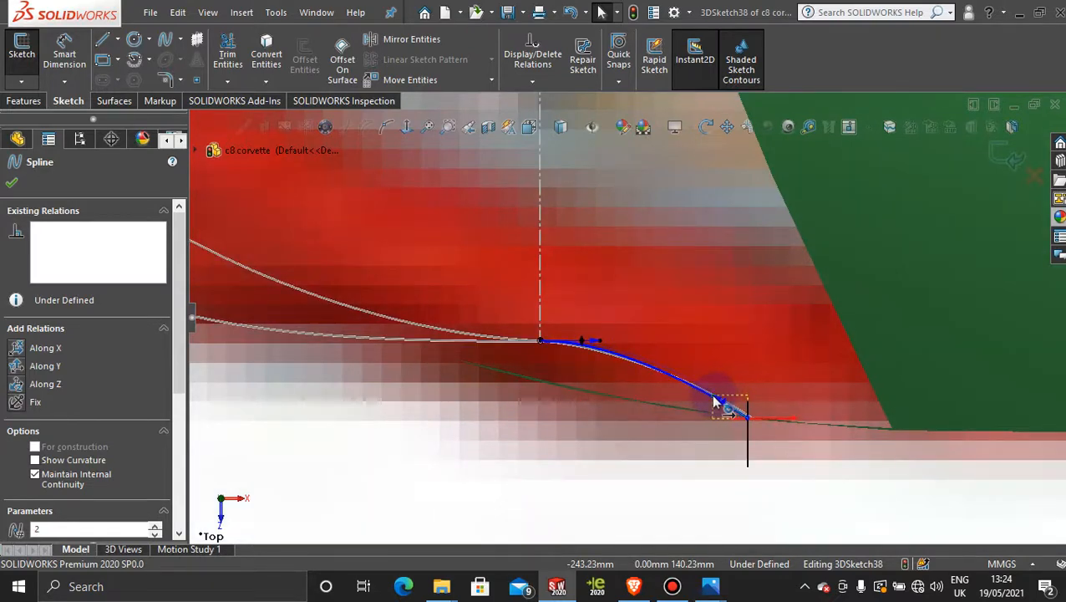
drag(716, 401, 679, 387)
Step: Fine-tune the short spline's start and end handles until it closely follows the grey spline, and finish the 3D sketch
scroll(647, 380, down, 3)
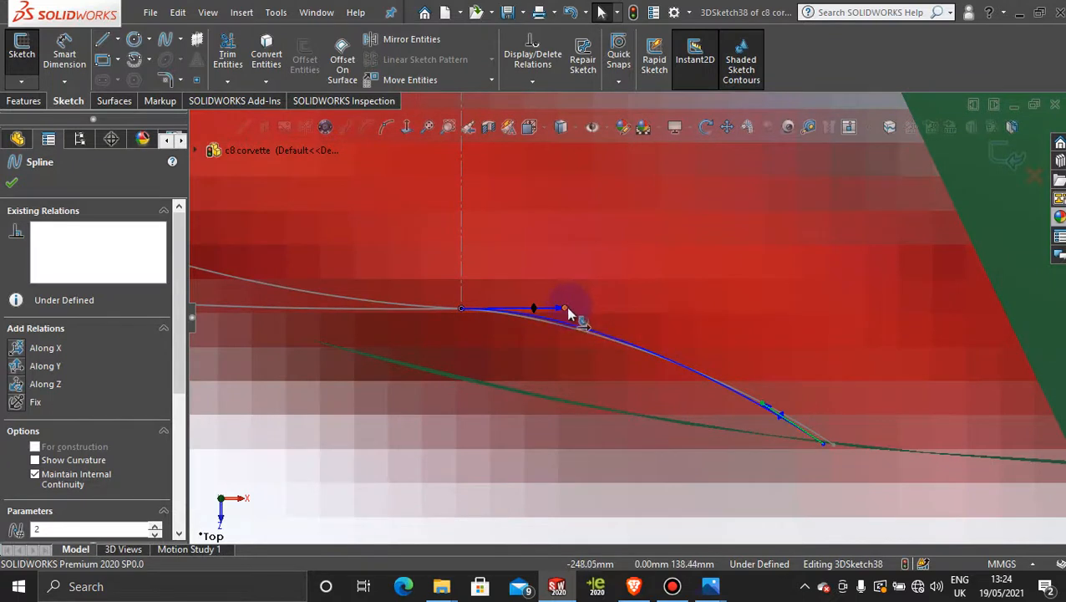
drag(567, 312, 546, 324)
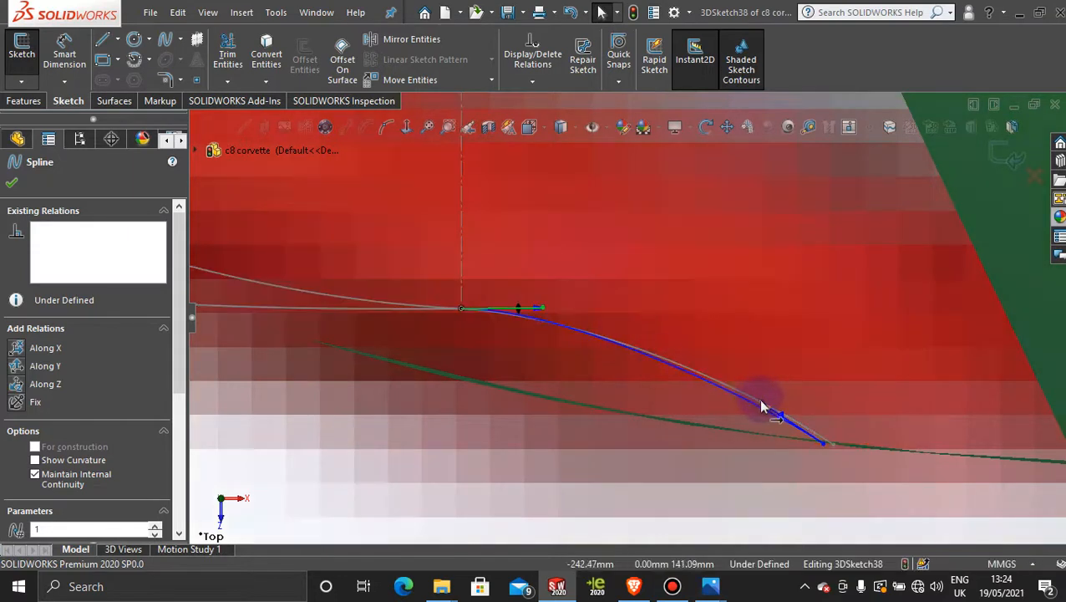
drag(761, 402, 739, 394)
drag(547, 316, 553, 318)
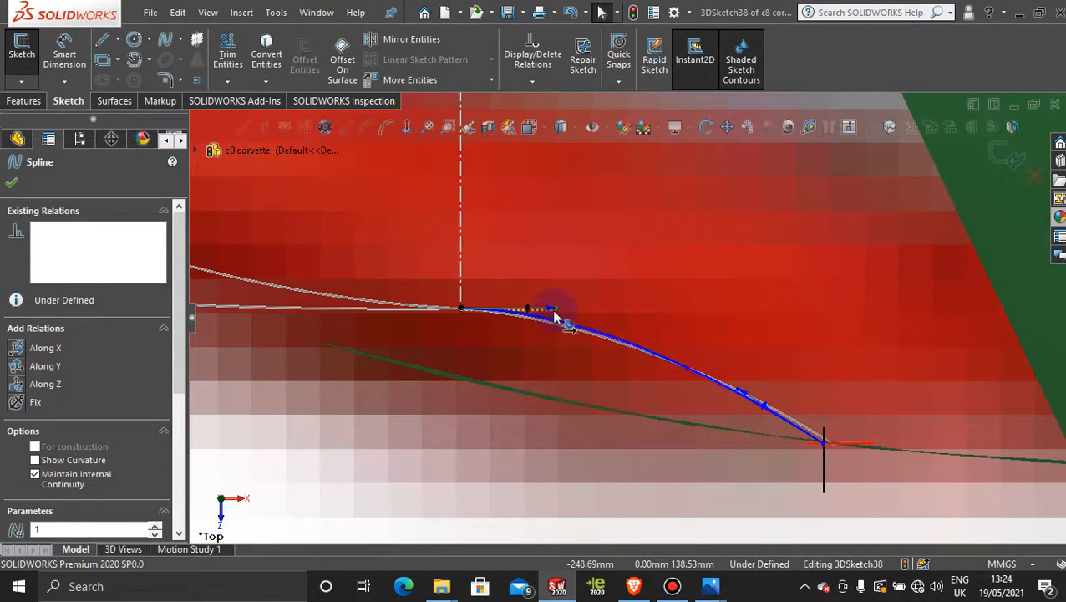
drag(543, 316, 543, 315)
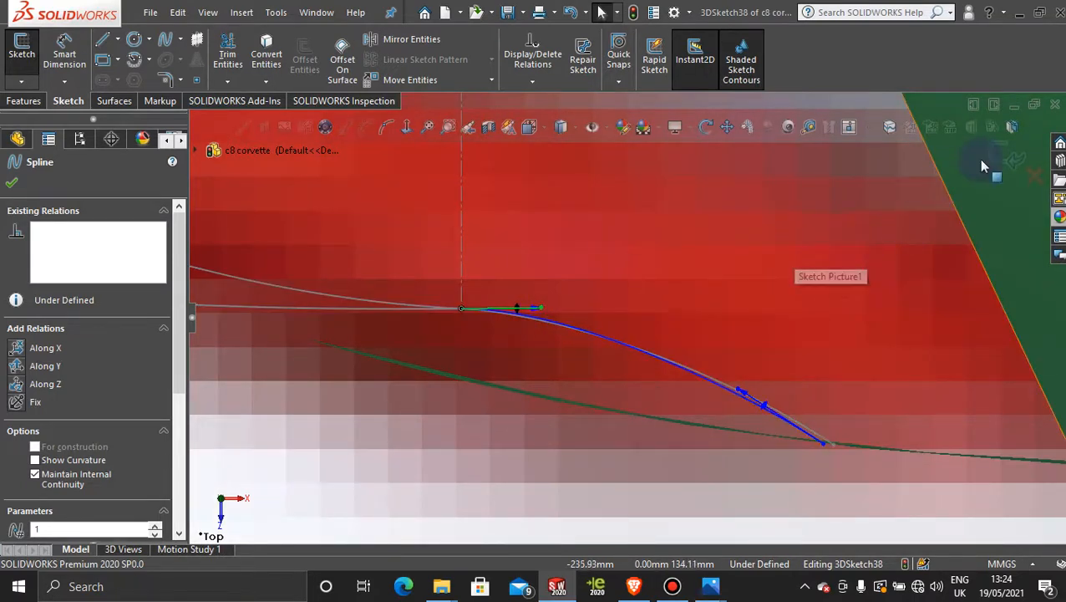
click(1010, 154)
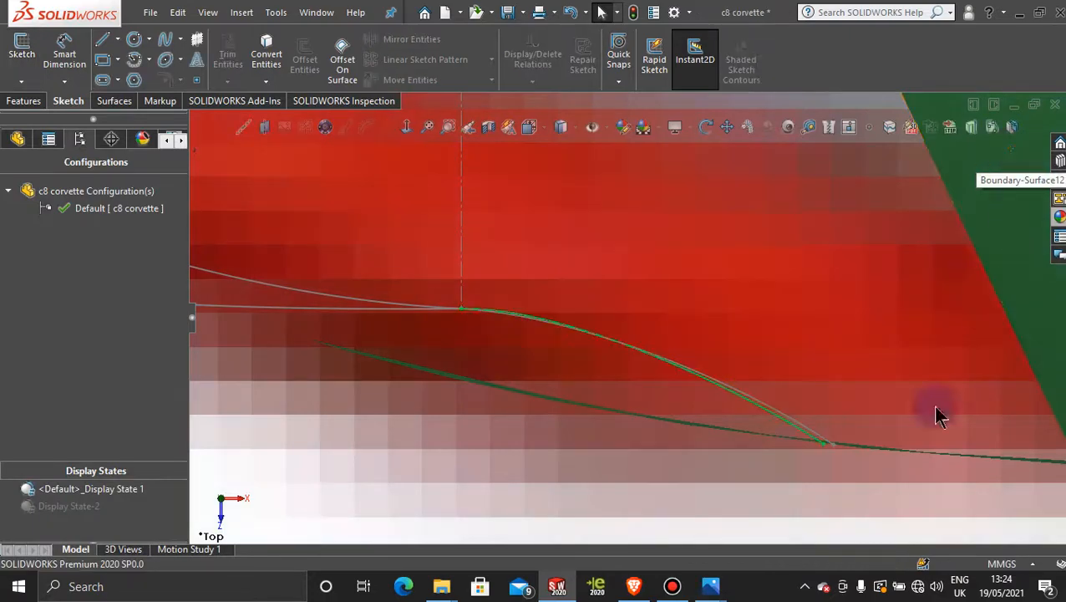
Step: Examine the short spline where it meets the wheel arch and how the bumper splines run across the front of the car
mouse_move(935, 416)
middle_down()
mouse_move(887, 519)
mouse_move(781, 475)
mouse_move(771, 383)
mouse_move(771, 402)
middle_up()
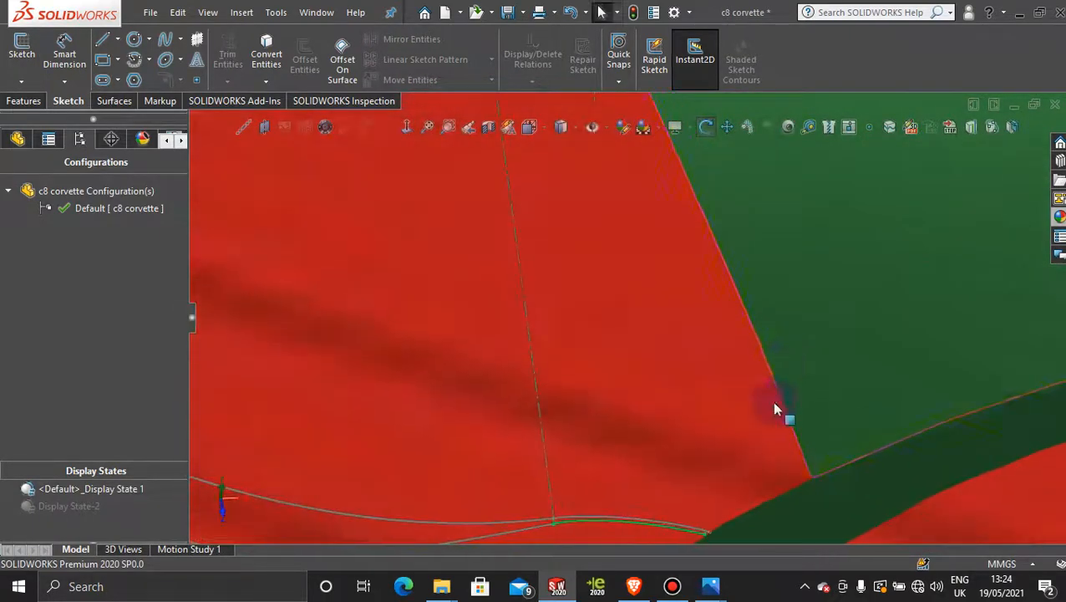
scroll(771, 403, up, 6)
mouse_move(625, 416)
middle_down()
mouse_move(650, 360)
mouse_move(646, 372)
middle_up()
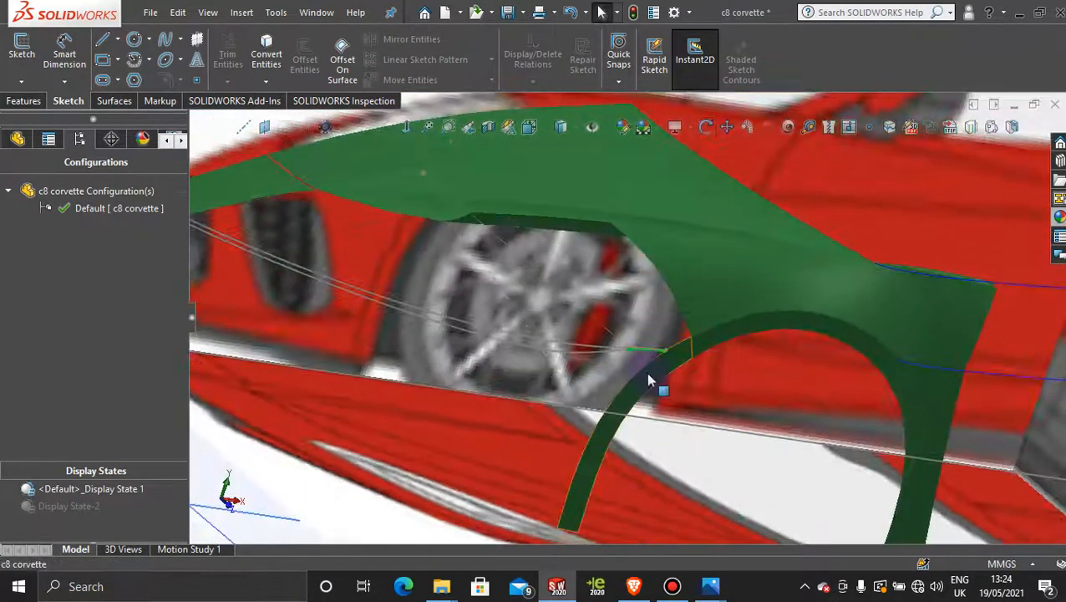
scroll(646, 372, down, 8)
scroll(641, 420, up, 7)
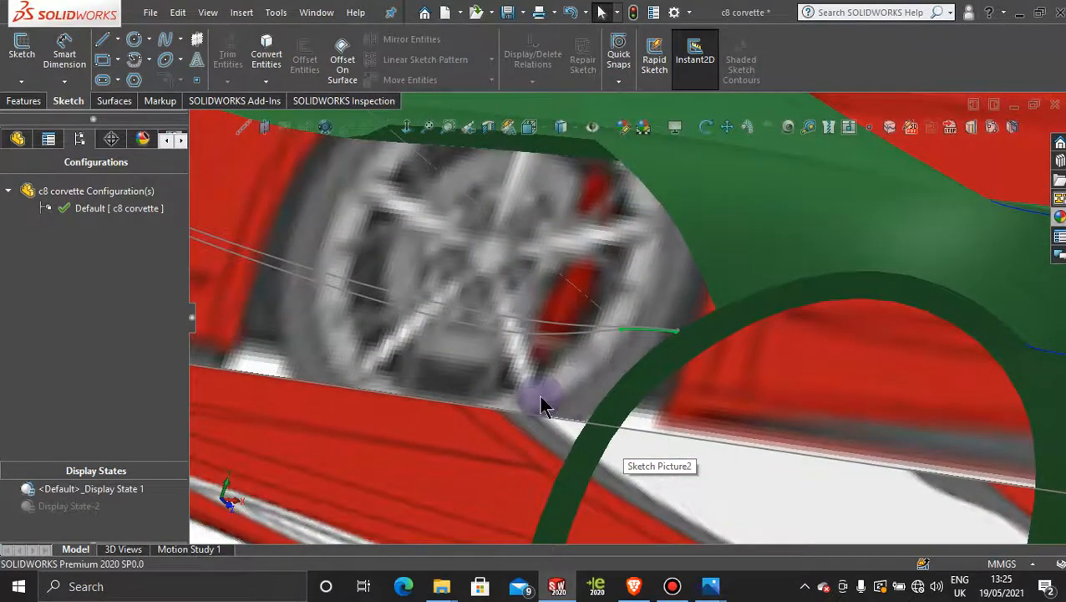
middle_drag(541, 397, 592, 419)
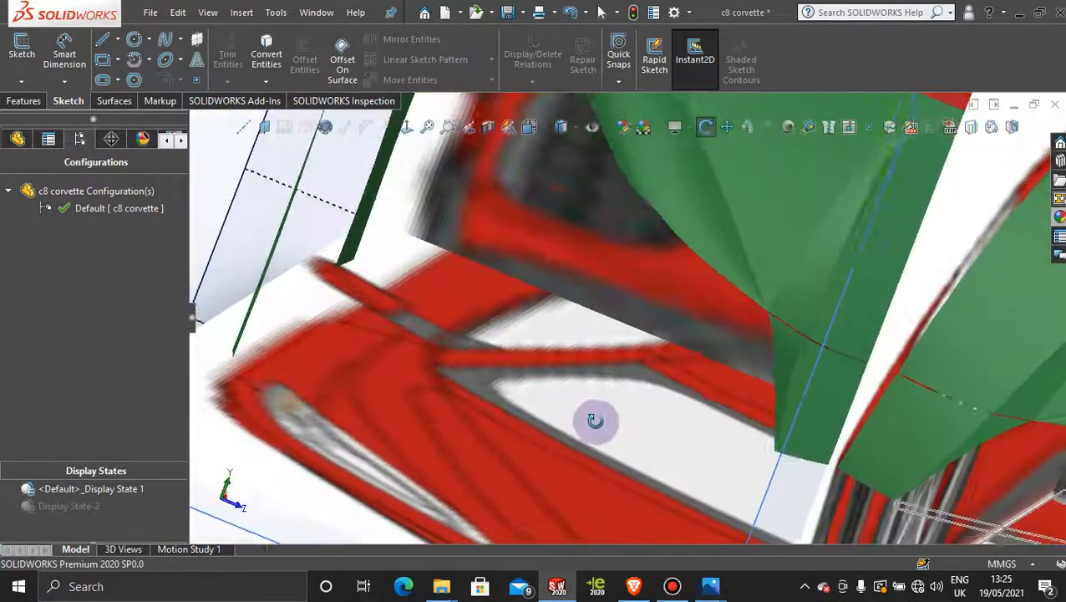
scroll(588, 431, up, 7)
scroll(860, 464, down, 5)
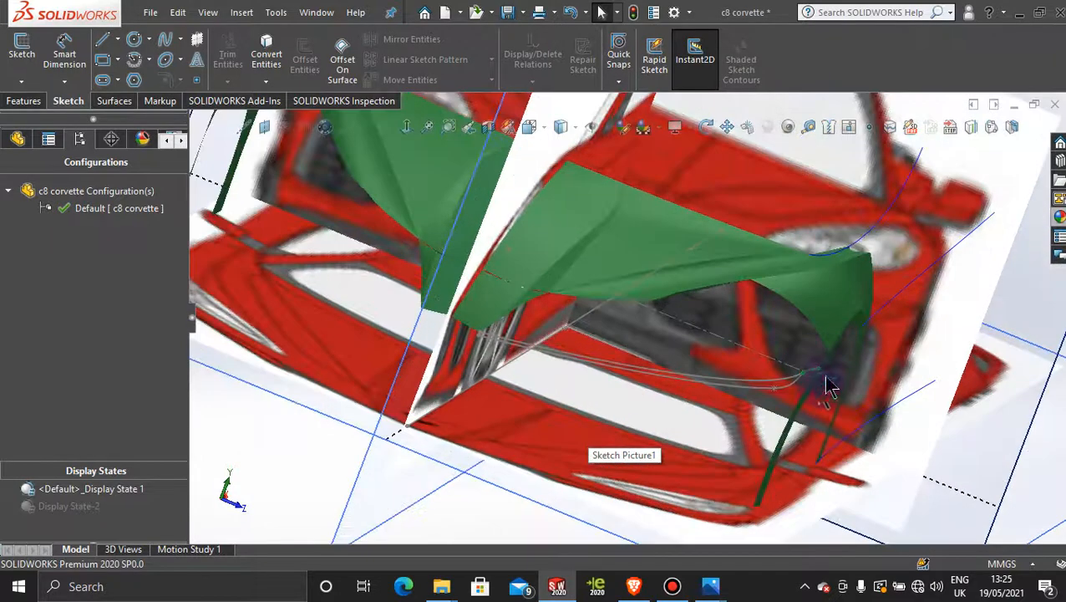
Step: Activate Display State-2 and face the bumper corner splines from the Top view
double_click(80, 507)
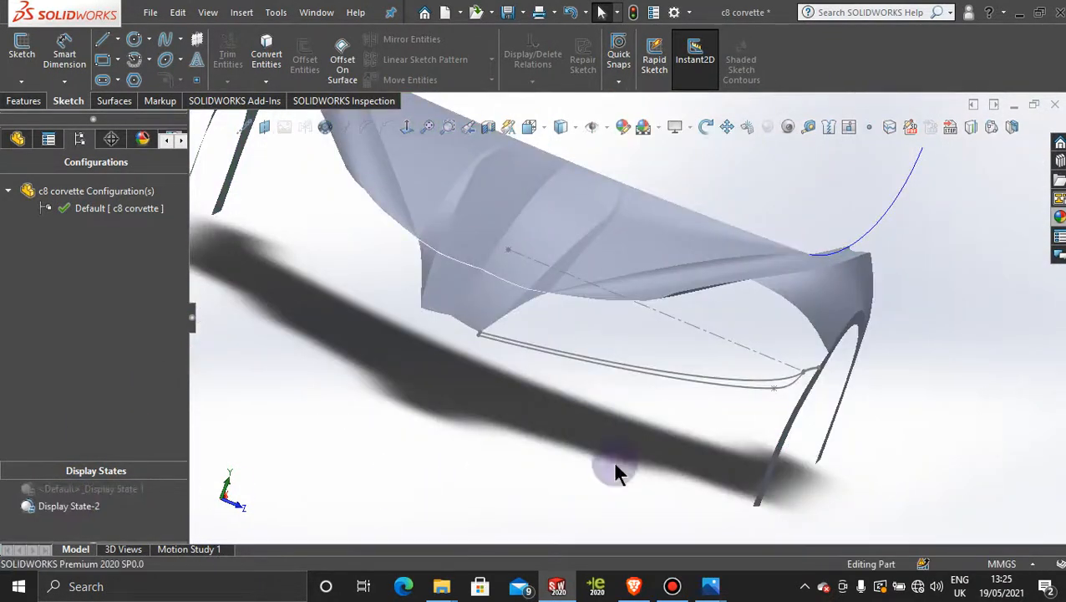
mouse_move(657, 447)
middle_down()
mouse_move(584, 429)
mouse_move(576, 547)
mouse_move(562, 397)
mouse_move(586, 352)
mouse_move(640, 405)
mouse_move(695, 412)
mouse_move(668, 414)
mouse_move(677, 436)
middle_up()
key(space)
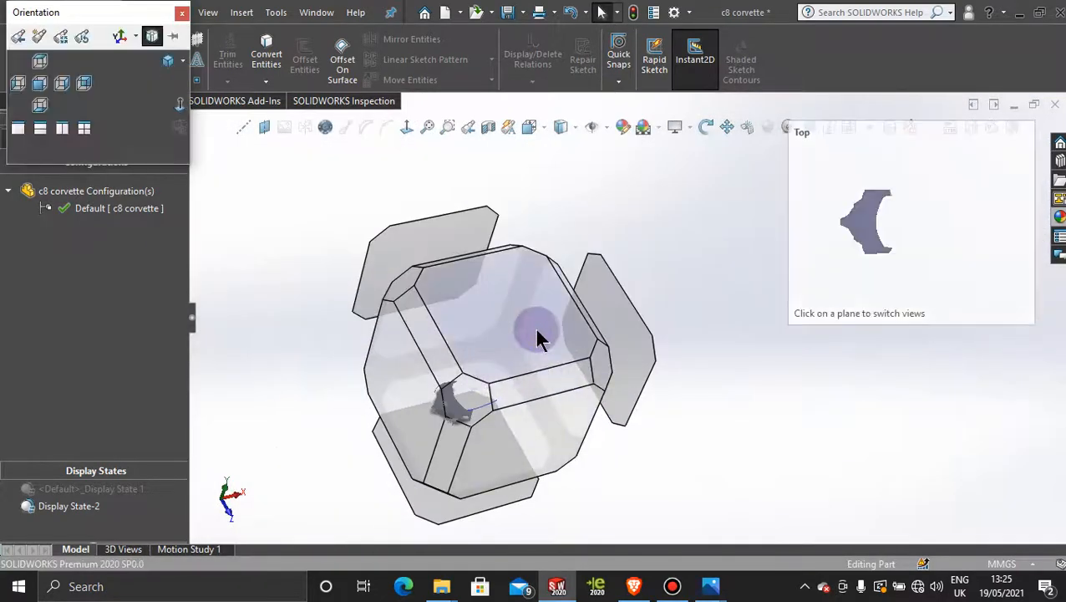
click(537, 338)
scroll(497, 387, down, 5)
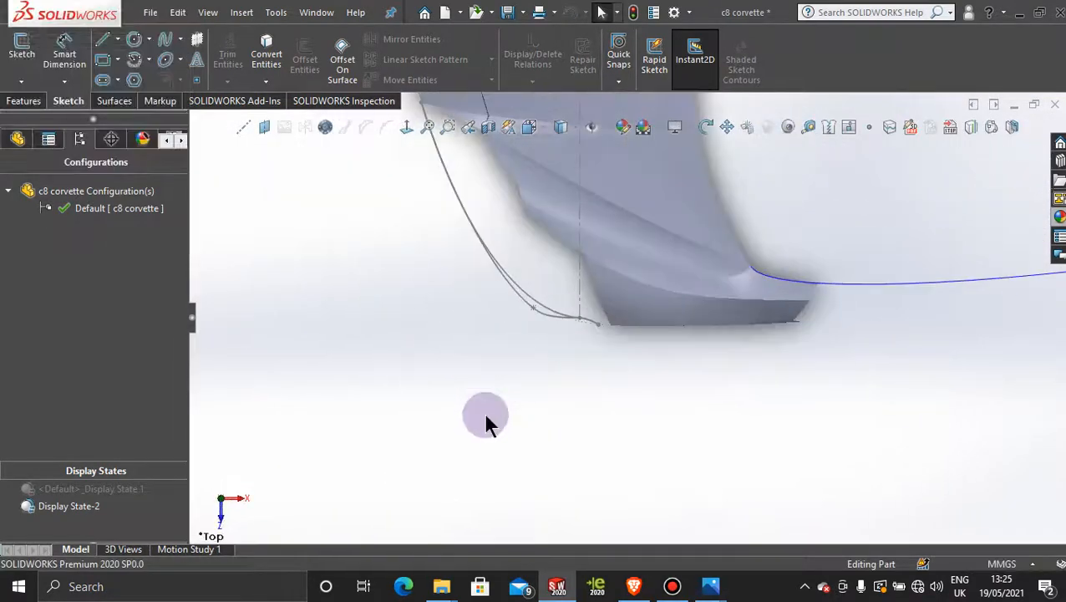
scroll(545, 280, down, 4)
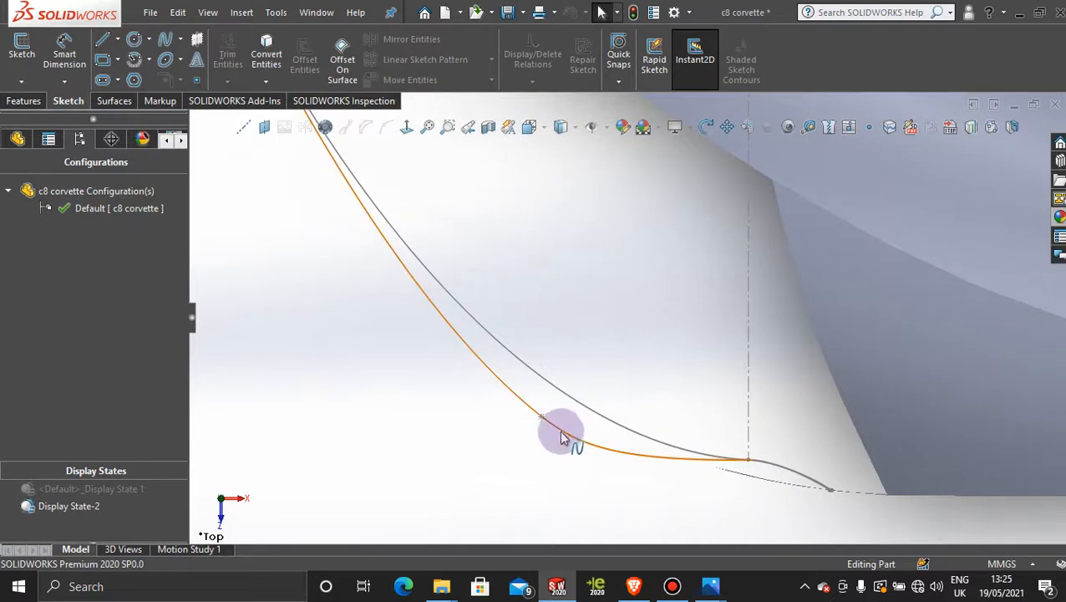
Step: In a new 3D sketch, draw a two-point spline linking the outer bumper spline to the inner one near the corner
mouse_move(561, 435)
mouse_down()
mouse_move(590, 422)
mouse_move(566, 435)
mouse_move(585, 411)
mouse_move(567, 435)
mouse_move(583, 411)
mouse_move(567, 435)
mouse_move(572, 415)
mouse_move(402, 306)
mouse_up()
click(22, 81)
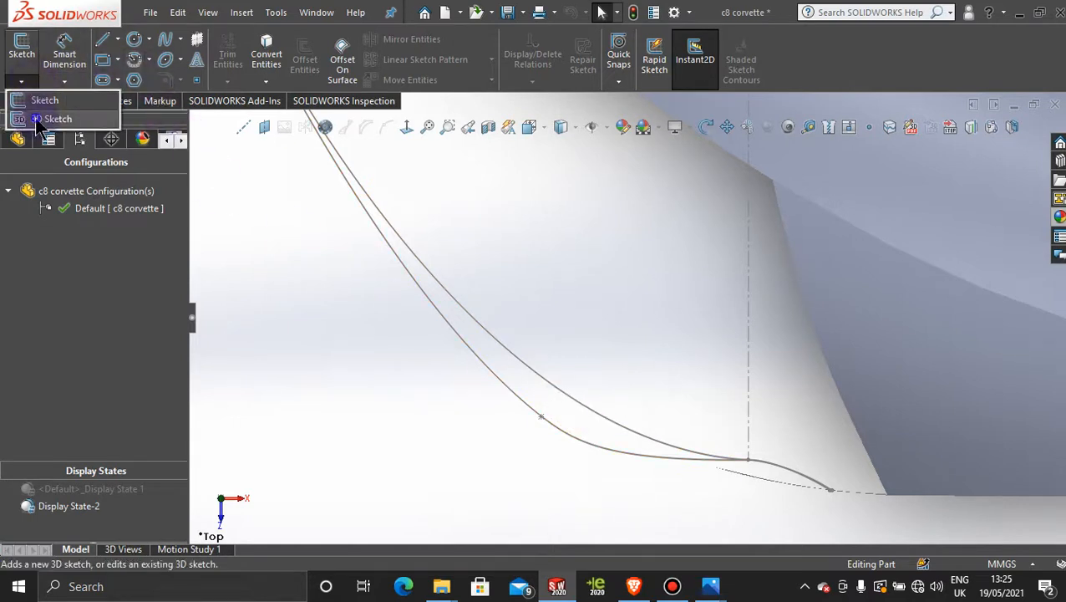
click(42, 119)
click(164, 39)
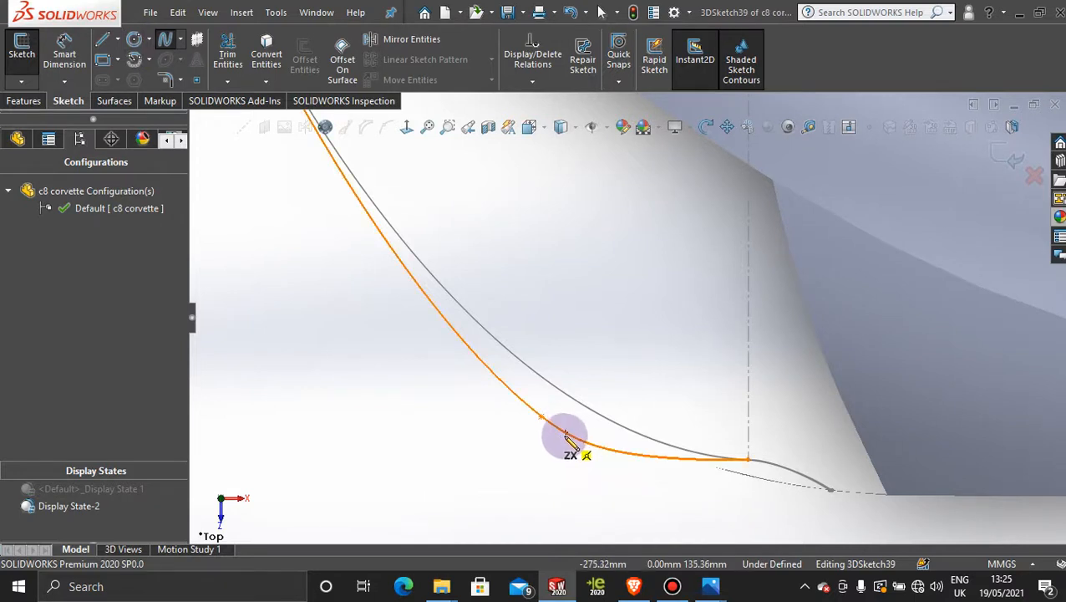
click(580, 413)
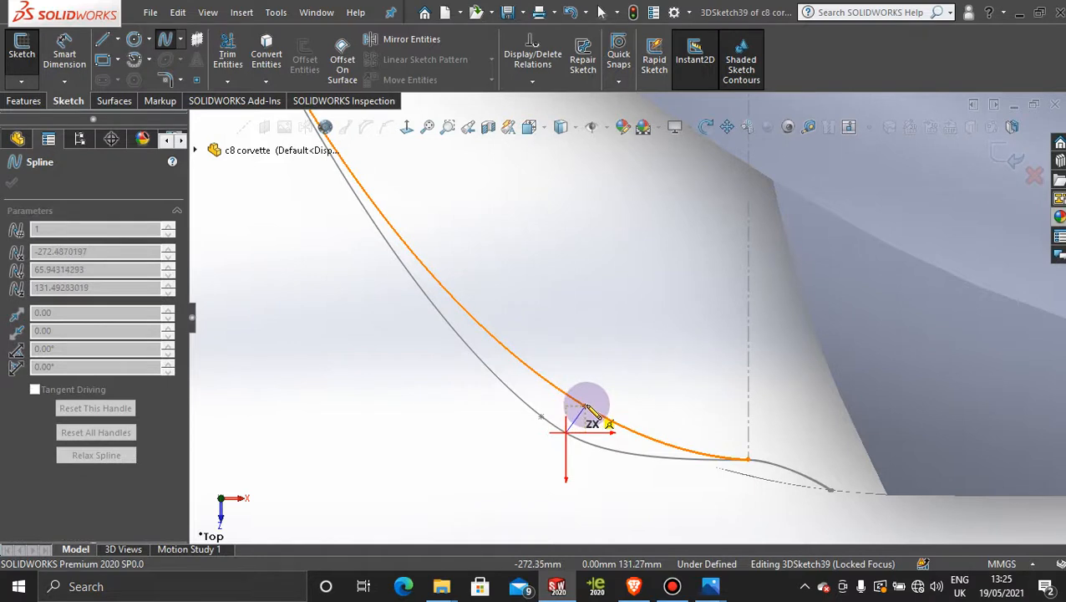
click(584, 404)
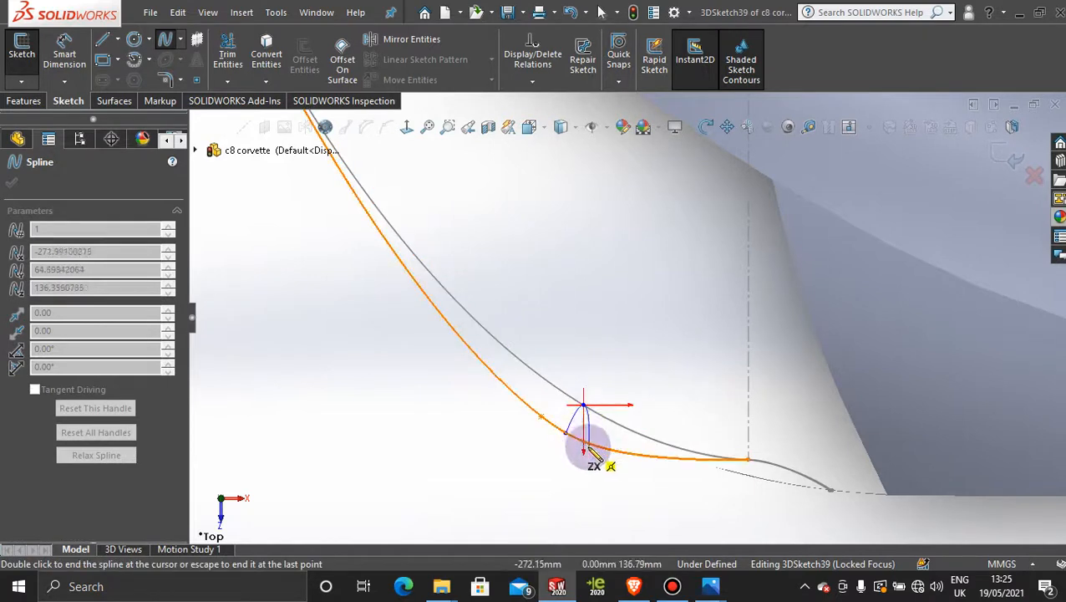
double_click(589, 447)
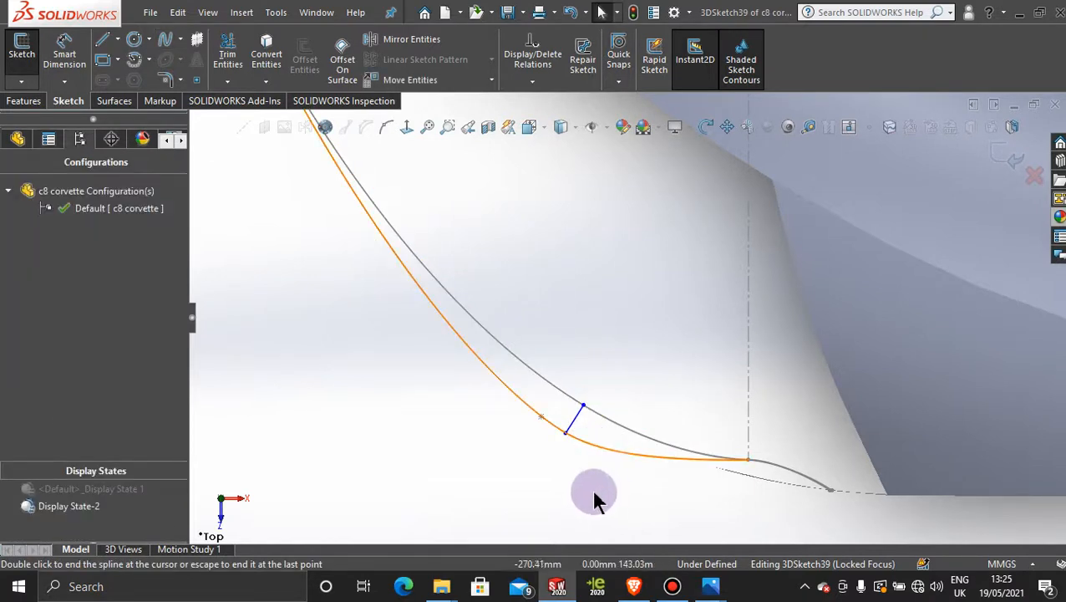
middle_drag(586, 489, 581, 334)
scroll(579, 332, up, 5)
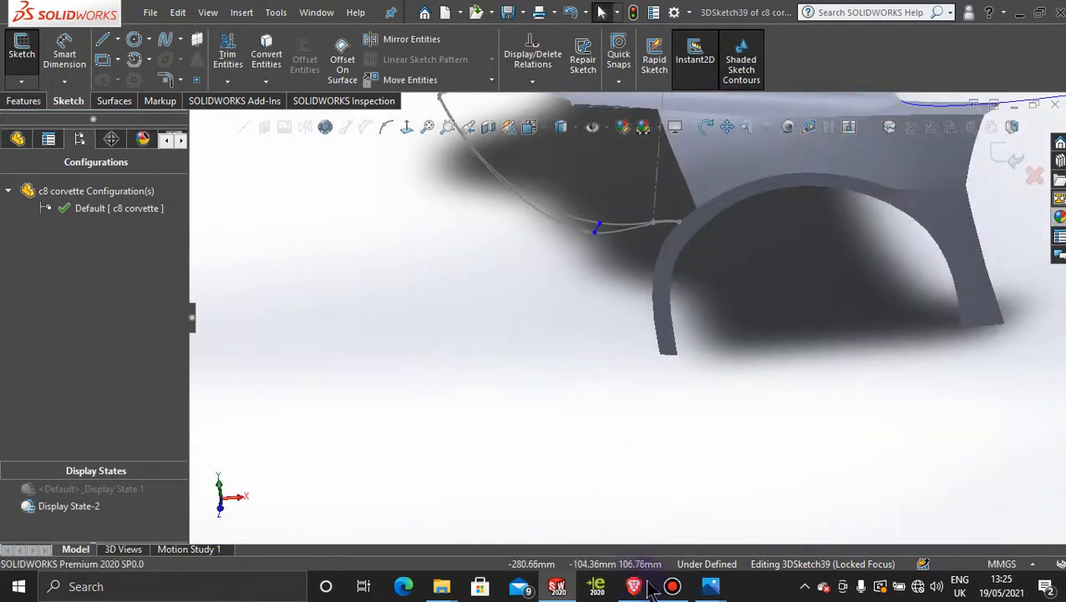
Step: Switch to Photos and check the front bumper profile in the C8 Generation side-view picture
mouse_move(726, 597)
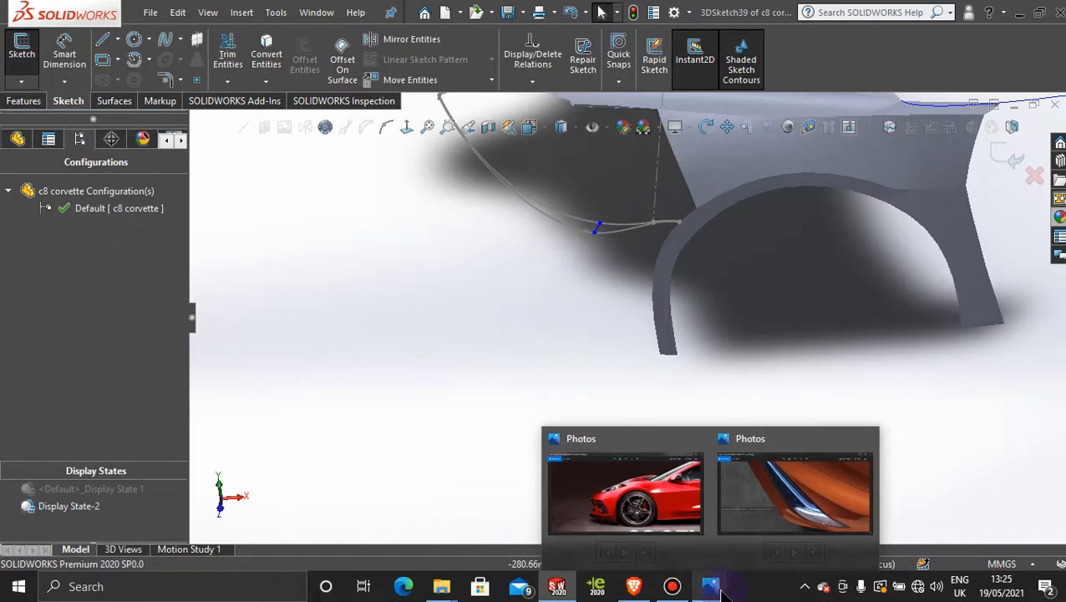
click(615, 512)
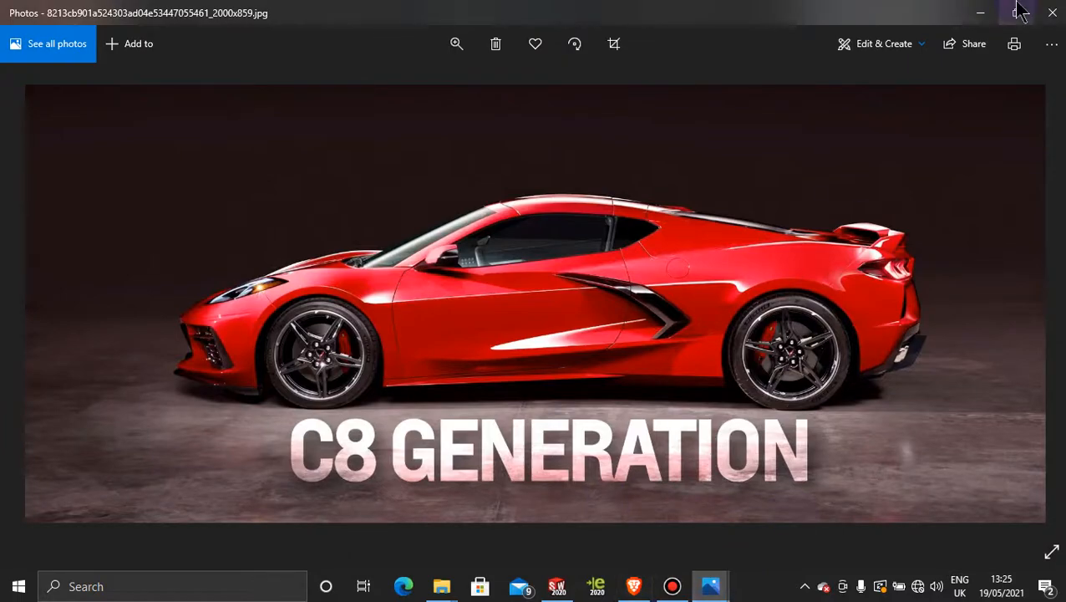
click(980, 13)
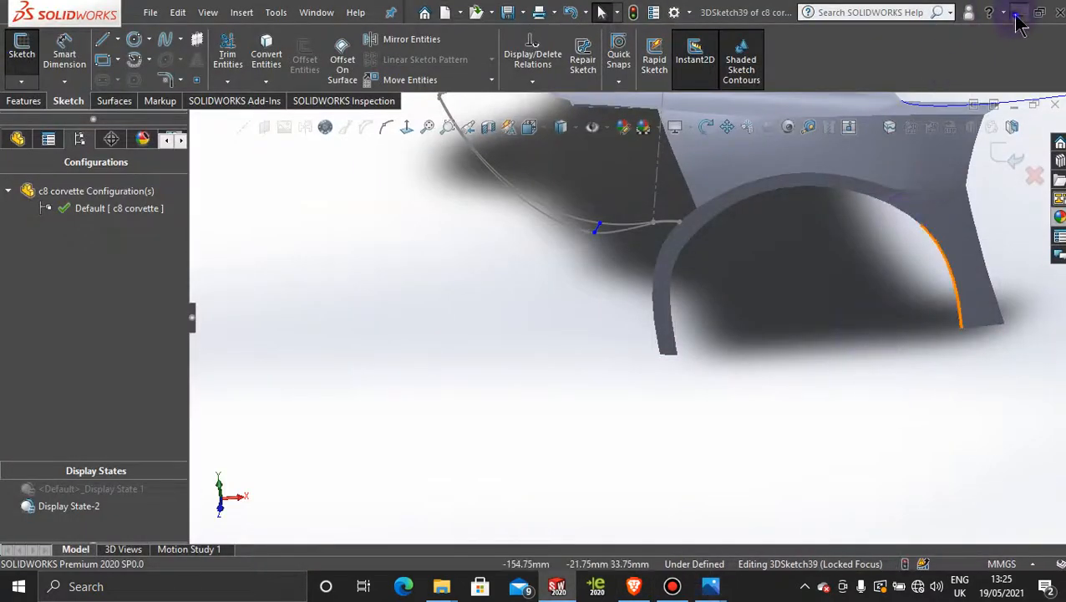
Step: Open the desktop picture Screen-Shot-2019-12-12-at-12.49.58-PM.png and examine the front bumper corner and wheel arch enlarged
click(1016, 13)
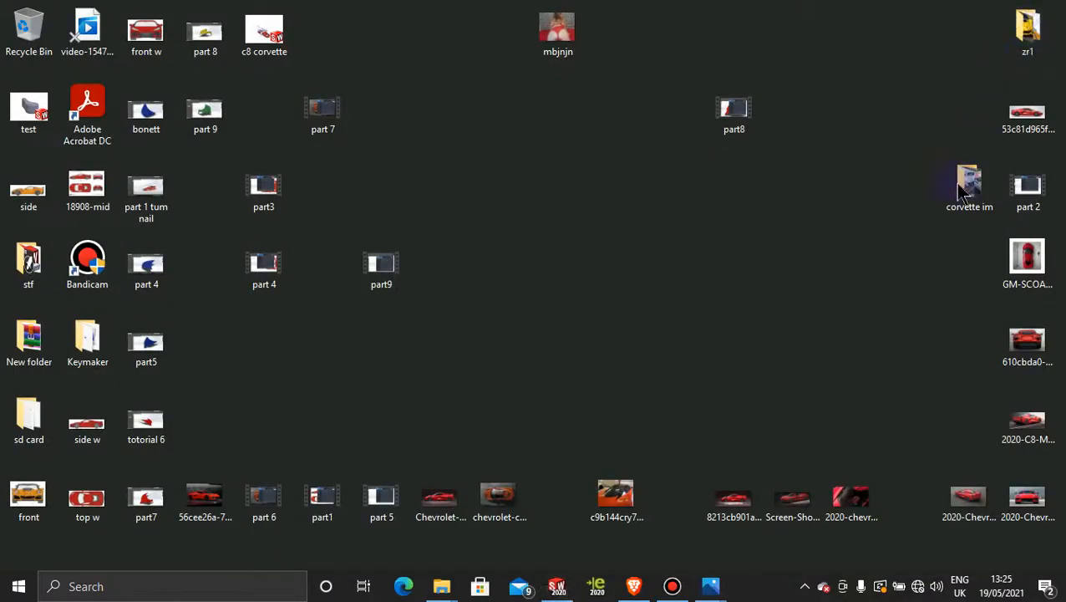
double_click(794, 499)
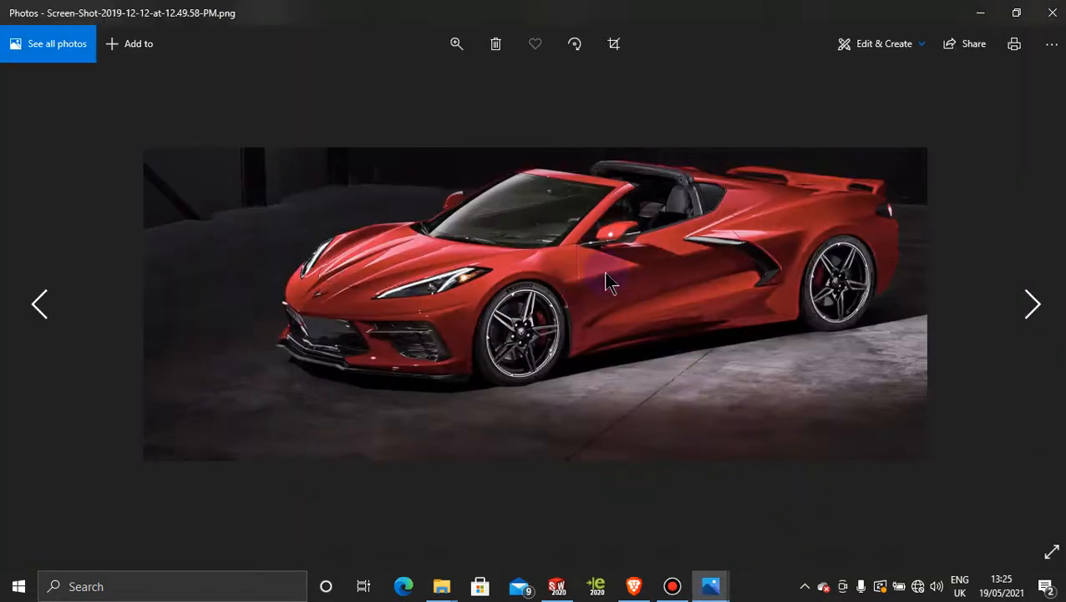
click(456, 43)
click(410, 84)
drag(410, 77, 434, 82)
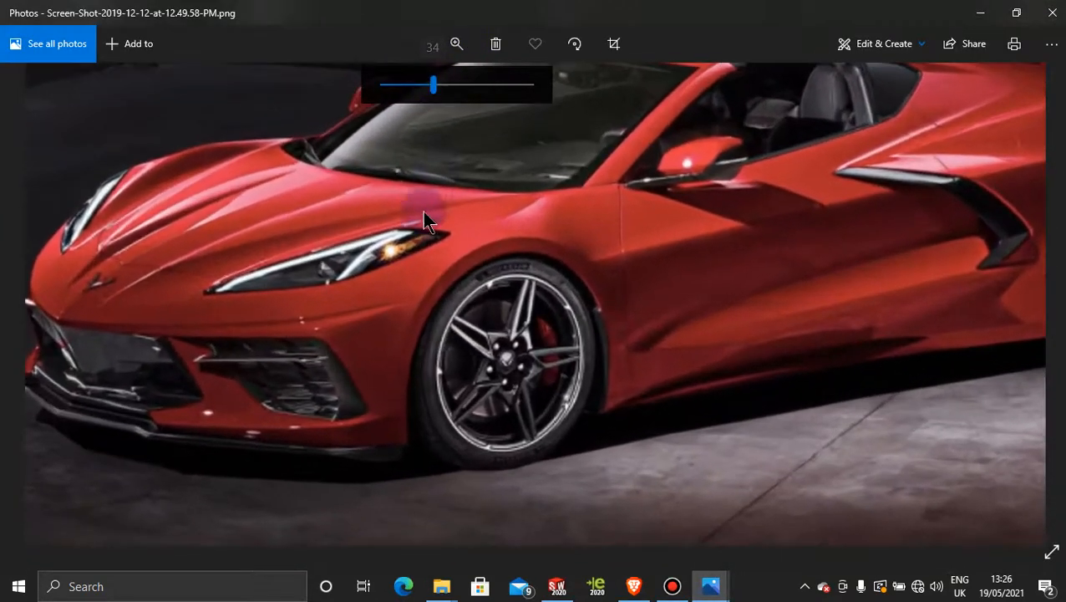
drag(405, 239, 420, 241)
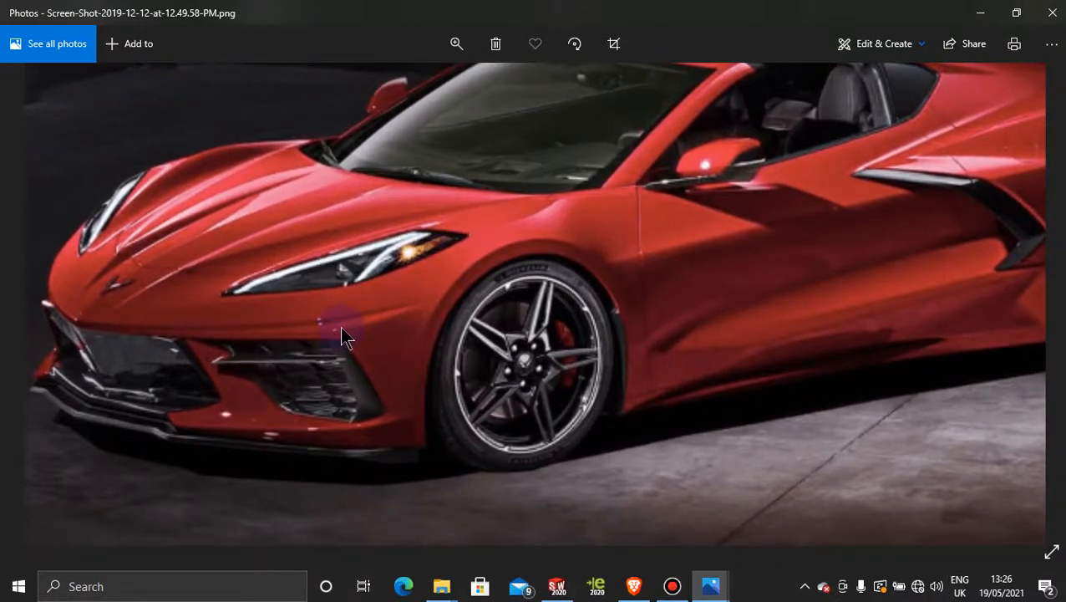
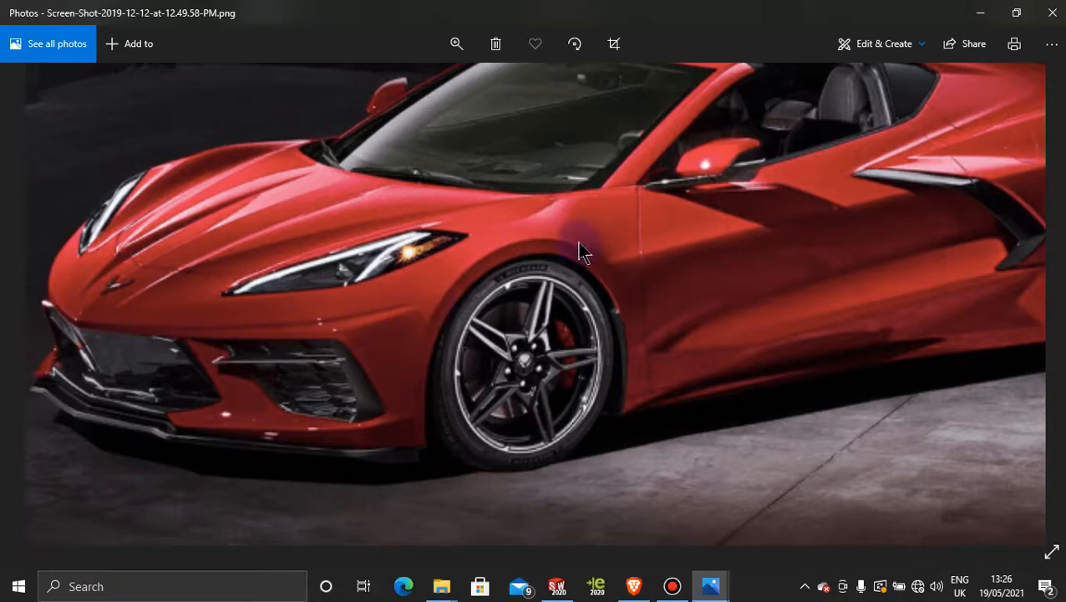
click(979, 16)
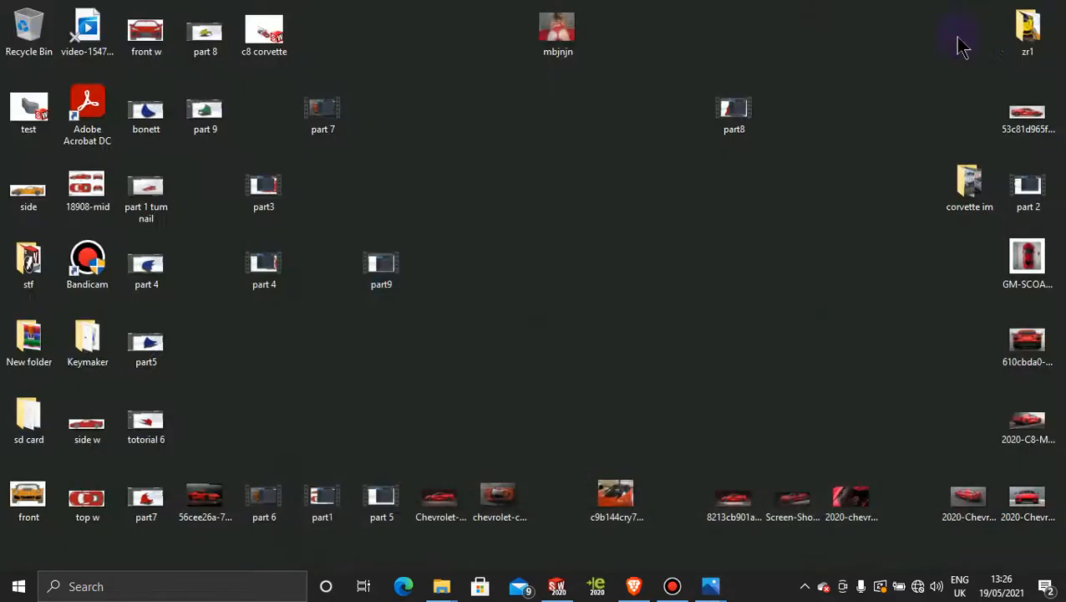
Step: Switch to SOLIDWORKS and examine the straight spline linking the bumper corner splines from several angles, including the Right view
click(560, 585)
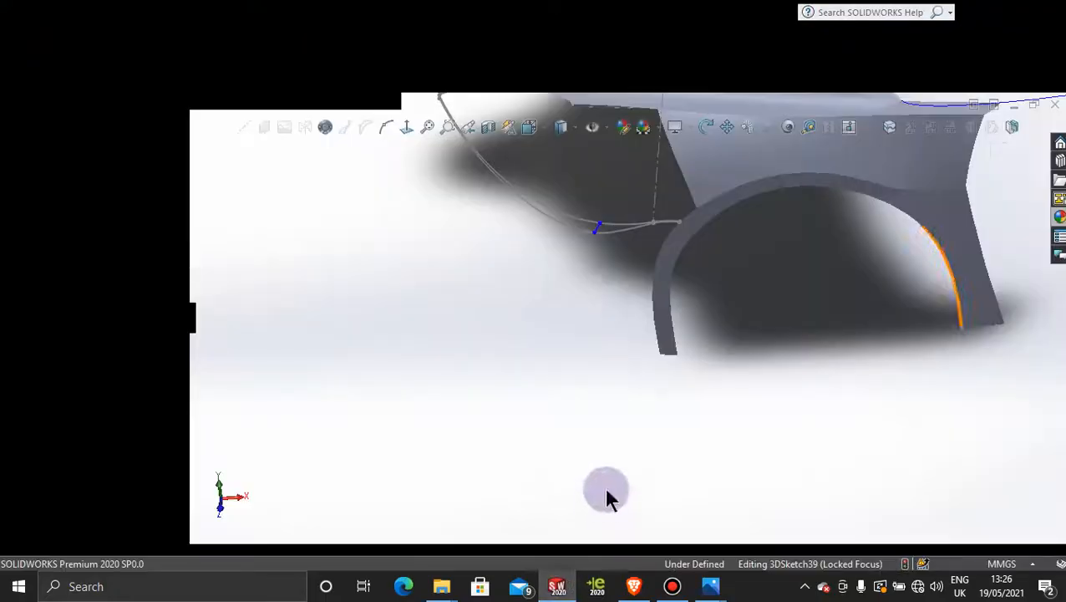
scroll(594, 237, down, 5)
scroll(644, 335, up, 10)
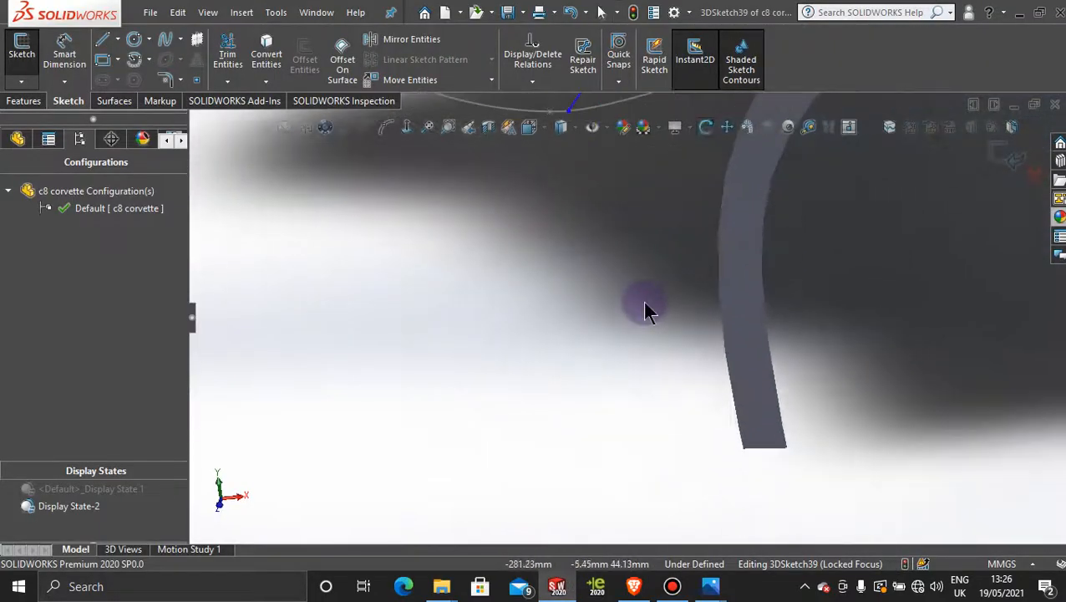
middle_drag(601, 268, 579, 205)
scroll(614, 246, down, 5)
scroll(674, 337, down, 3)
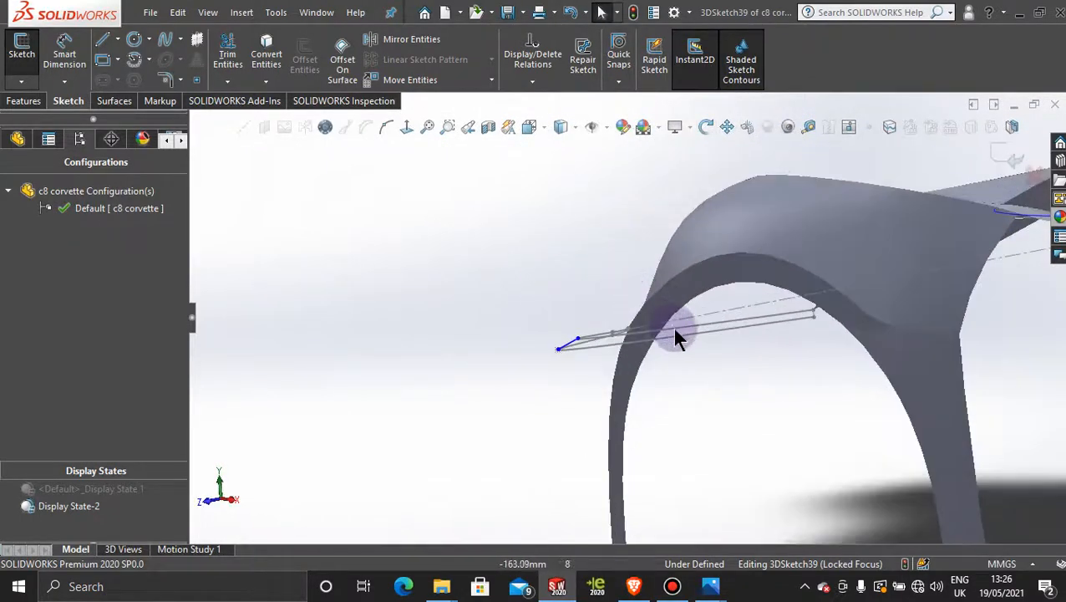
middle_drag(673, 337, 683, 428)
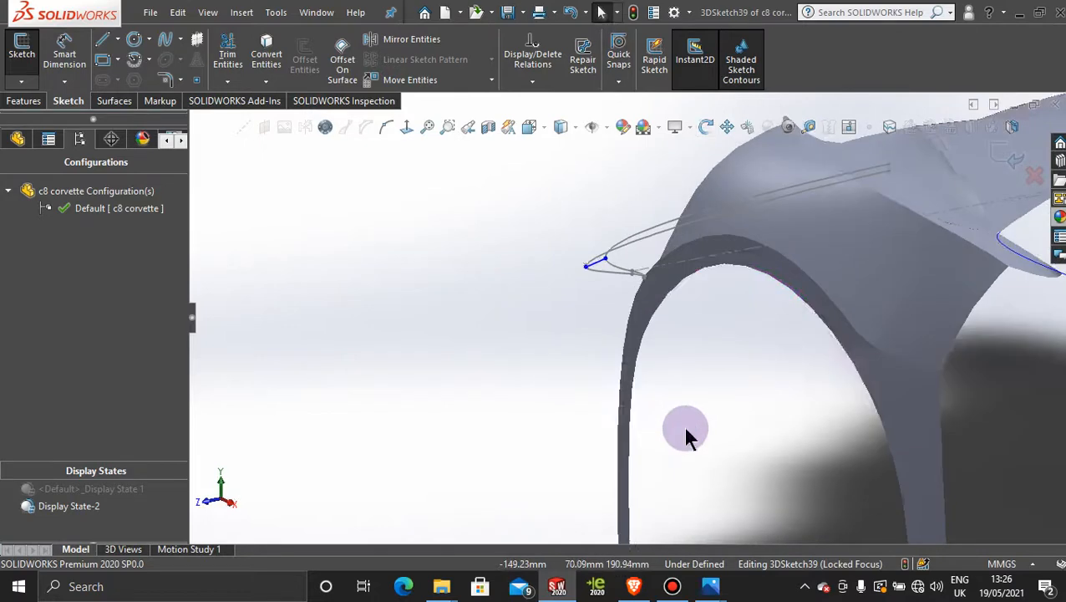
key(space)
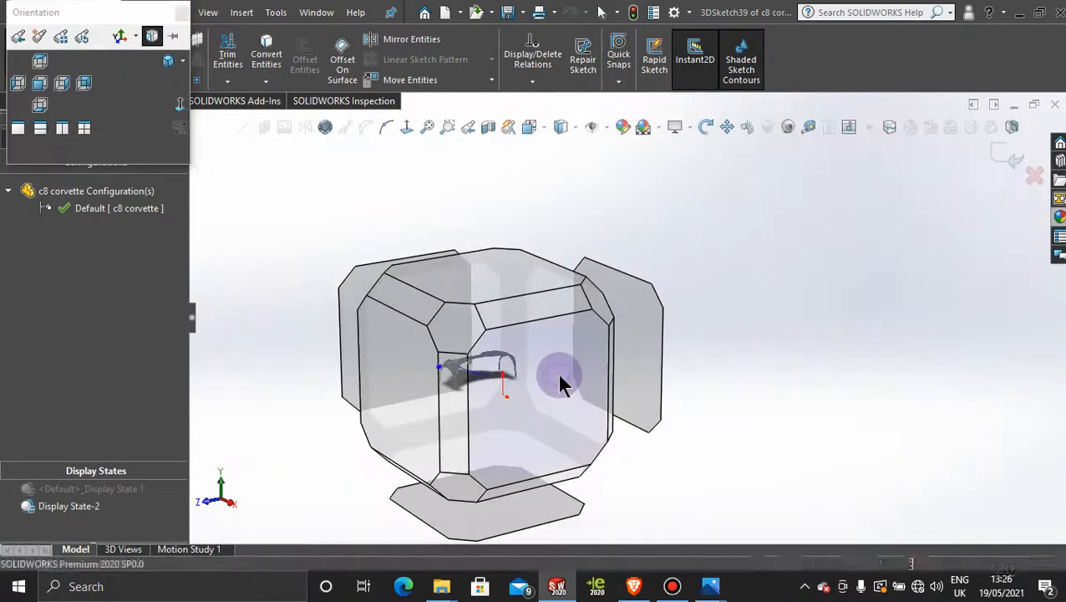
click(562, 384)
scroll(415, 310, down, 3)
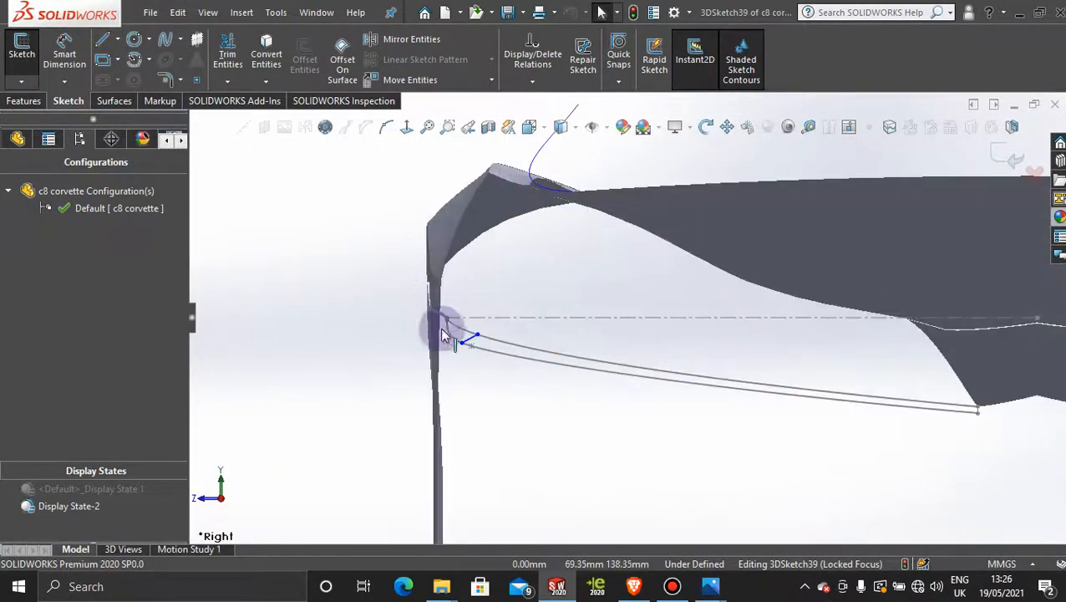
Step: Examine the linking spline's slope close up, relative to the bumper splines and the front wheel arch
middle_drag(459, 373, 485, 405)
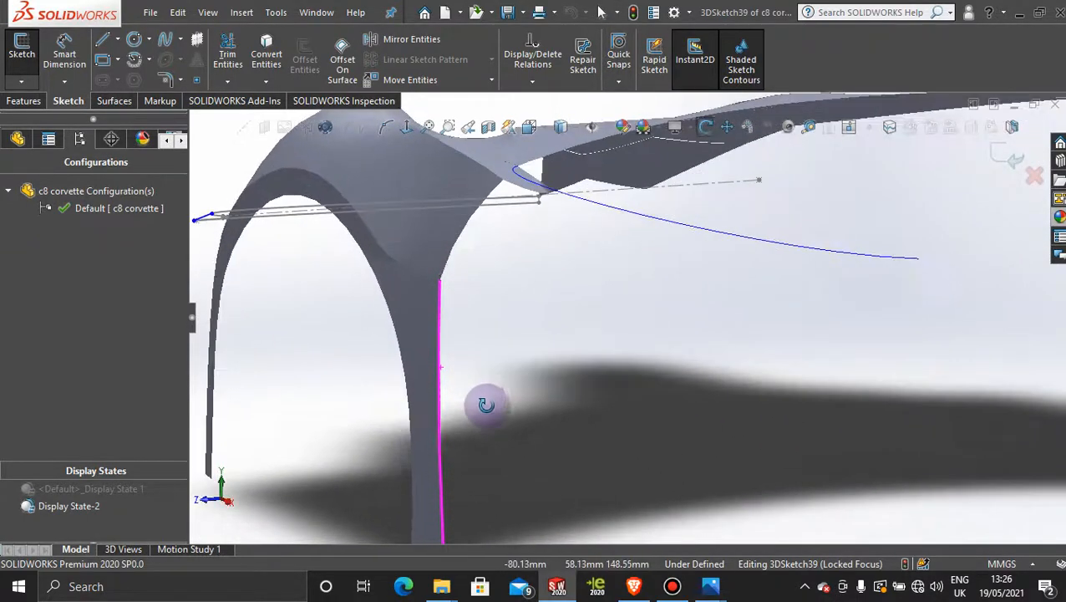
scroll(316, 254, up, 3)
scroll(413, 279, down, 3)
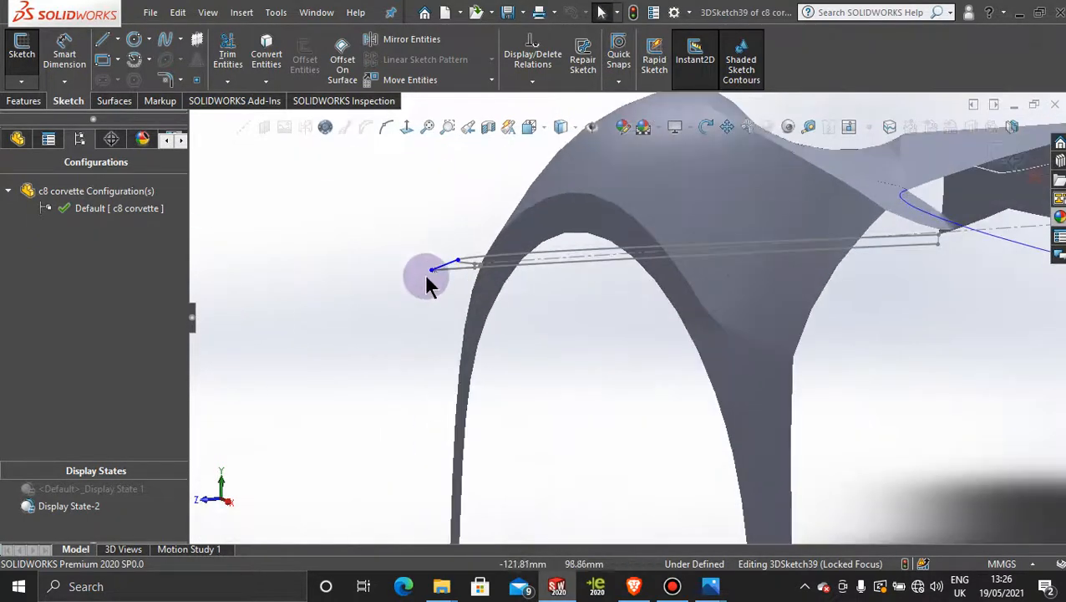
mouse_move(438, 278)
middle_down()
mouse_move(466, 290)
mouse_move(471, 273)
middle_up()
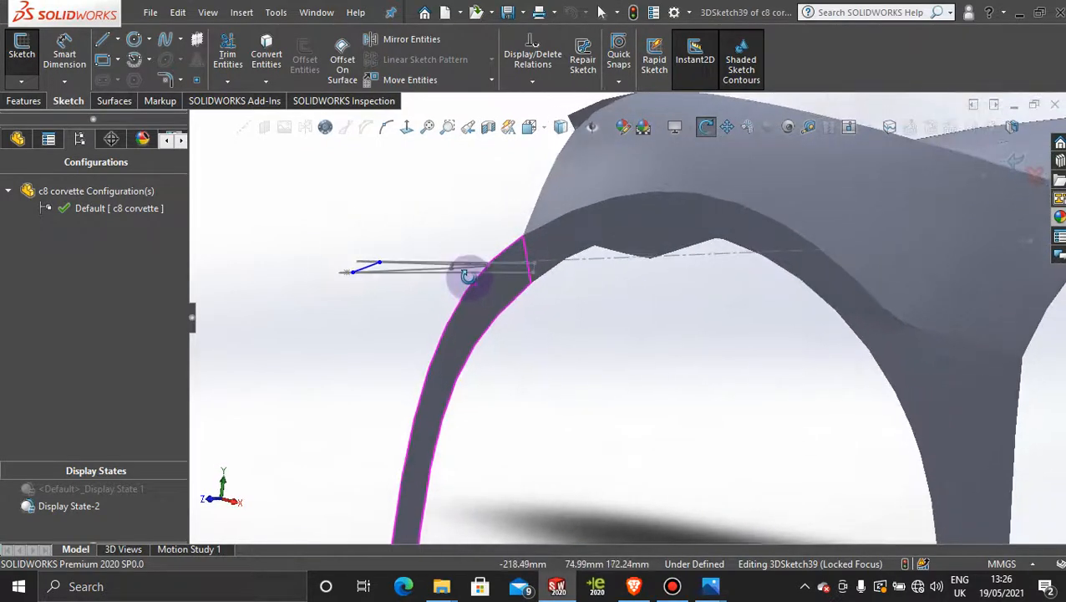
scroll(373, 262, down, 4)
scroll(396, 291, down, 2)
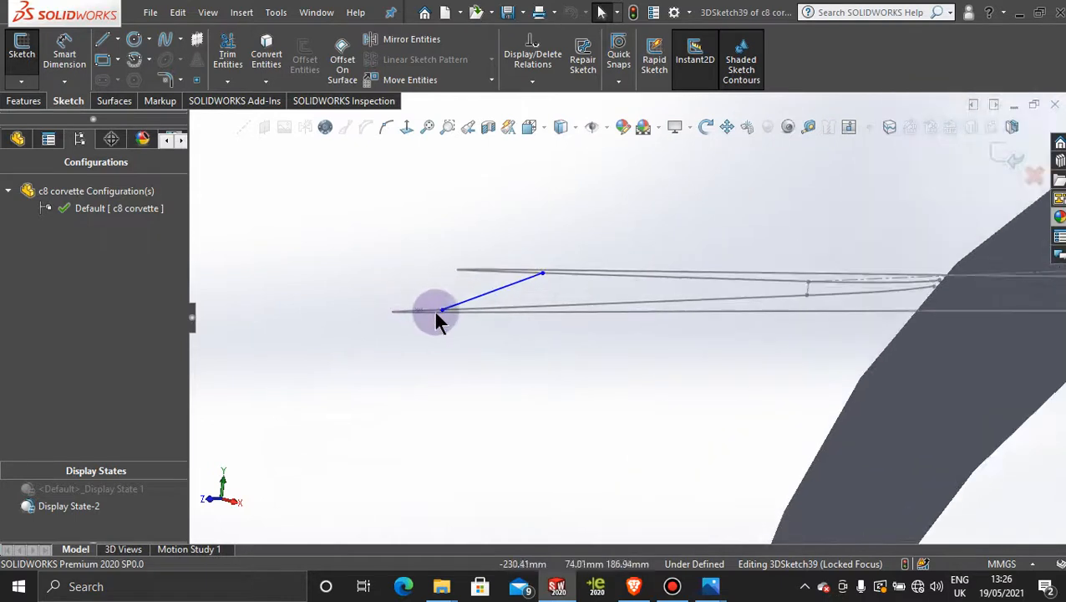
middle_drag(469, 340, 453, 339)
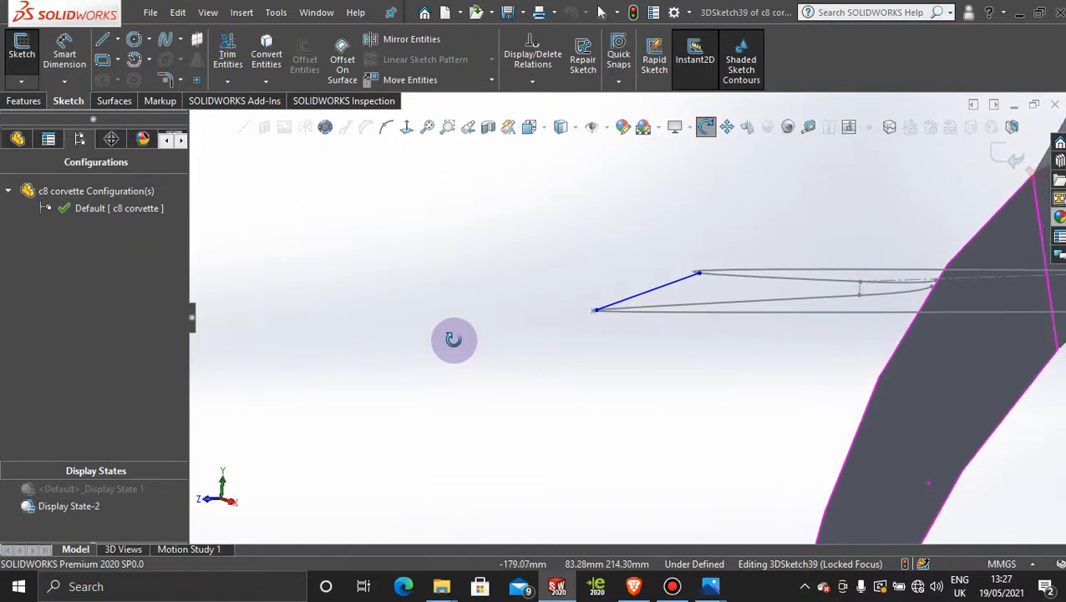
scroll(725, 298, down, 5)
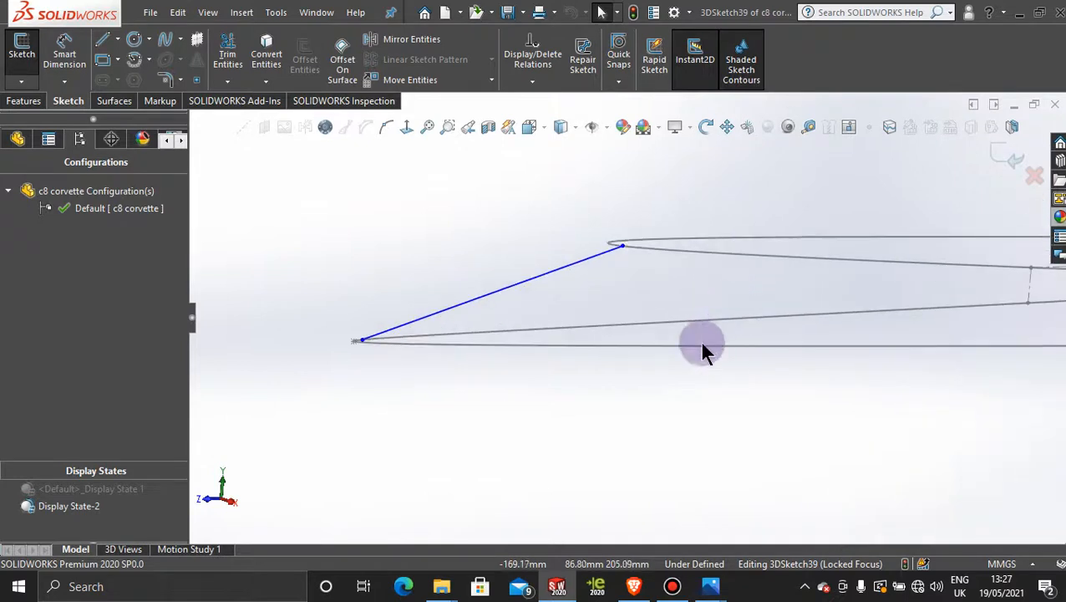
mouse_move(659, 386)
middle_down()
mouse_move(702, 397)
mouse_move(676, 374)
mouse_move(683, 366)
middle_up()
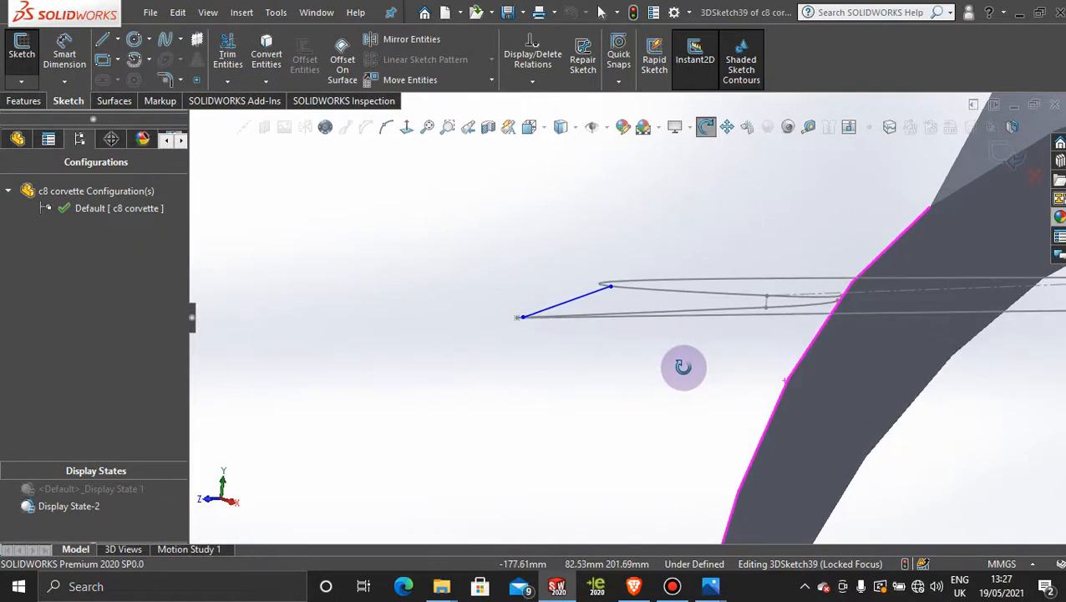
middle_drag(684, 366, 680, 365)
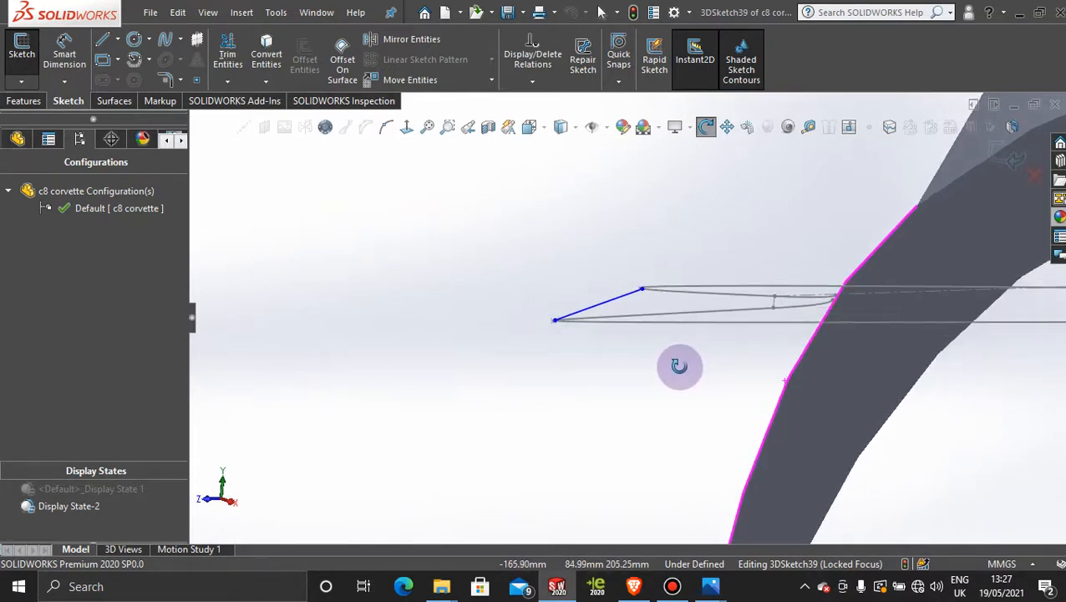
scroll(641, 306, down, 4)
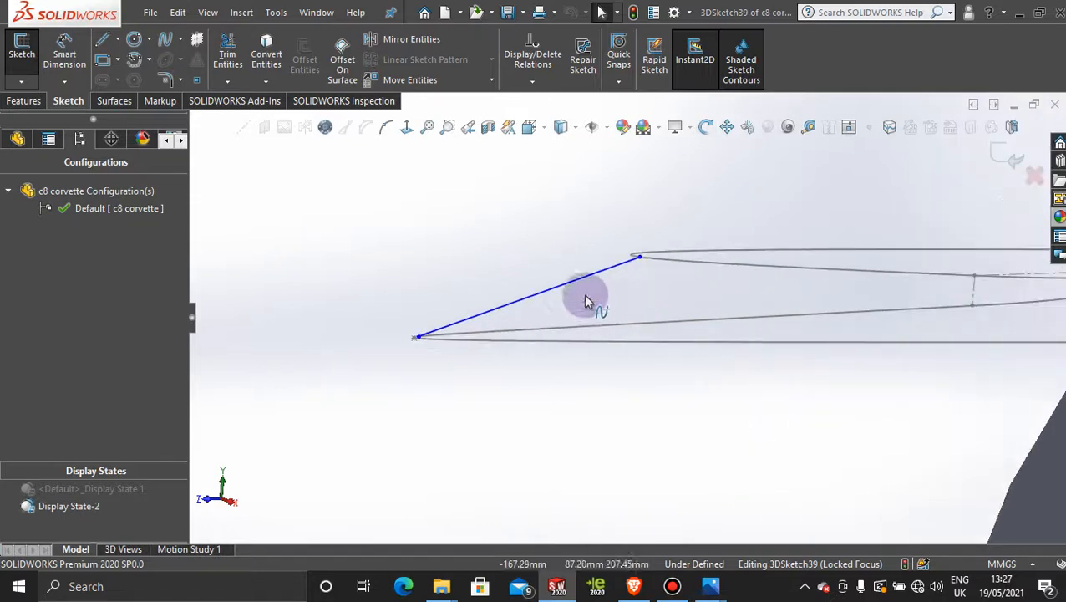
Step: Bow the linking spline inward, directing its lower end tangent along the outer bumper spline and its upper end tangent downward
click(552, 288)
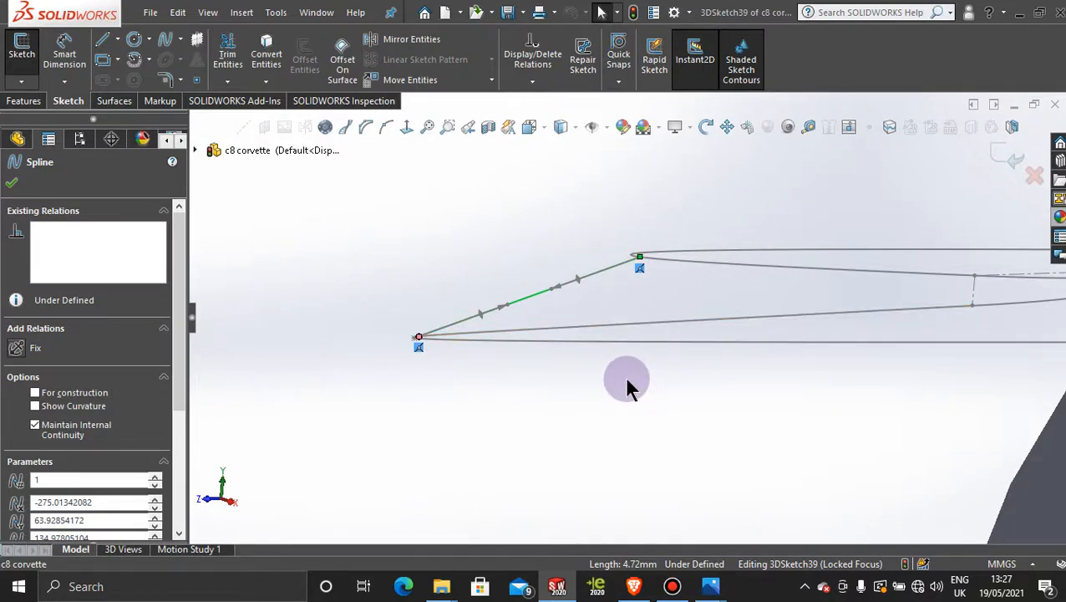
middle_drag(626, 379, 874, 441)
scroll(838, 376, down, 4)
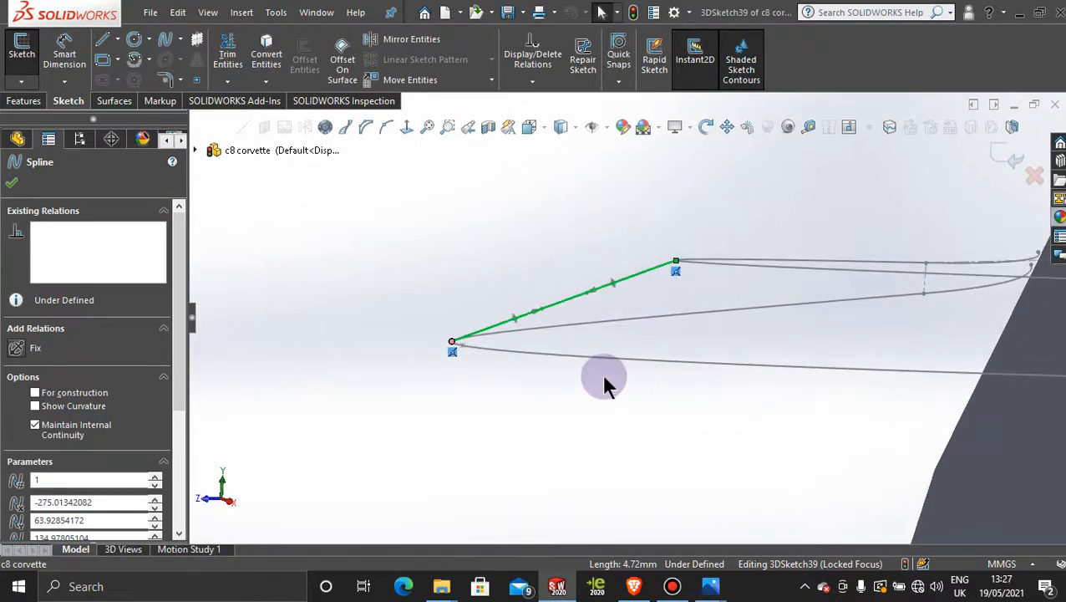
middle_drag(627, 383, 614, 317)
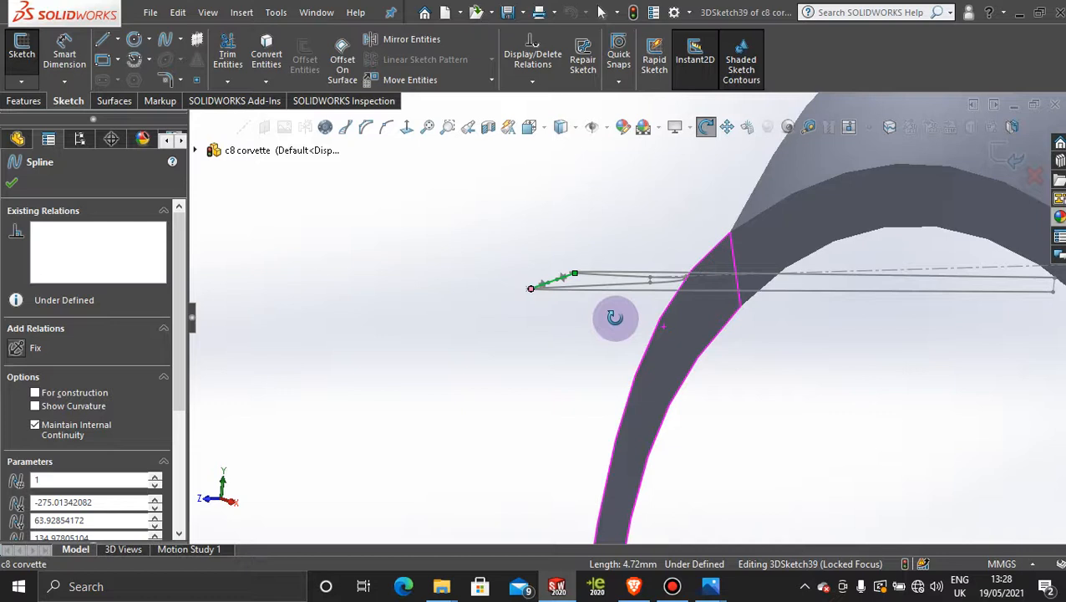
middle_drag(615, 318, 614, 317)
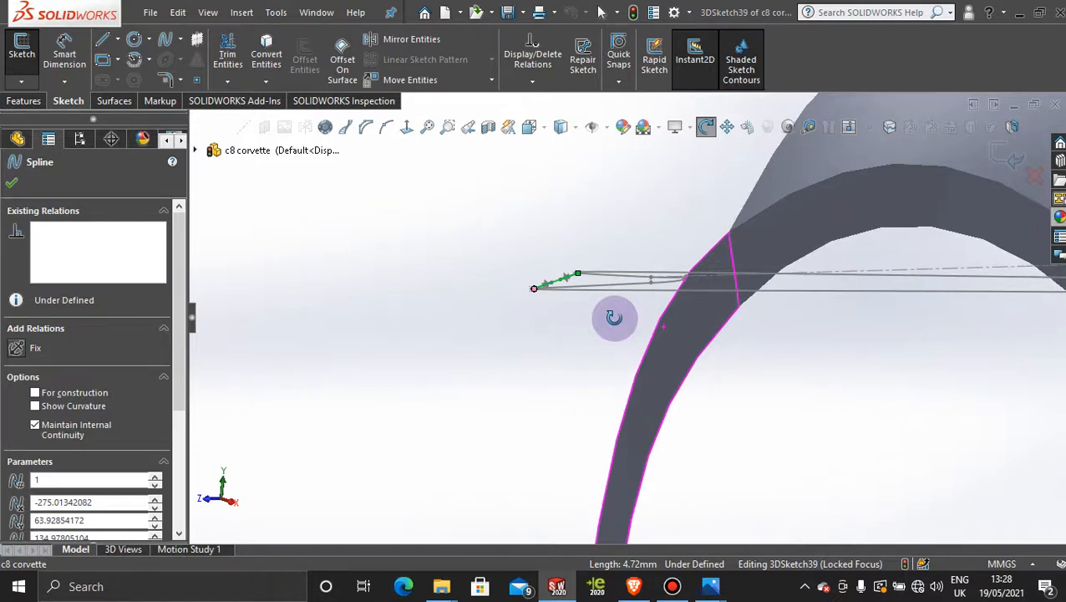
scroll(587, 284, down, 9)
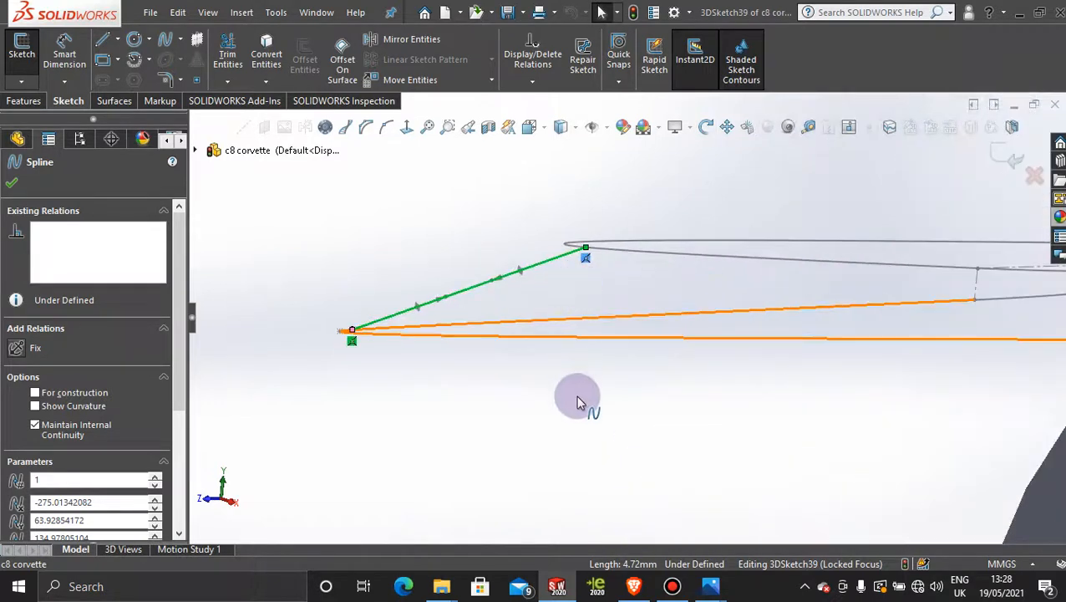
middle_drag(557, 372, 603, 385)
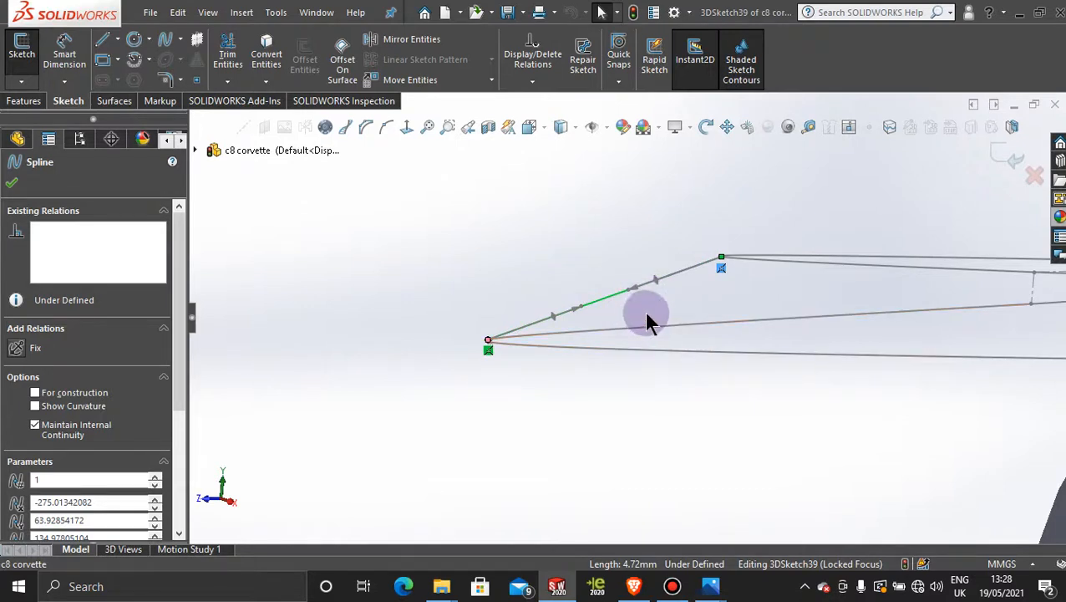
drag(595, 310, 679, 351)
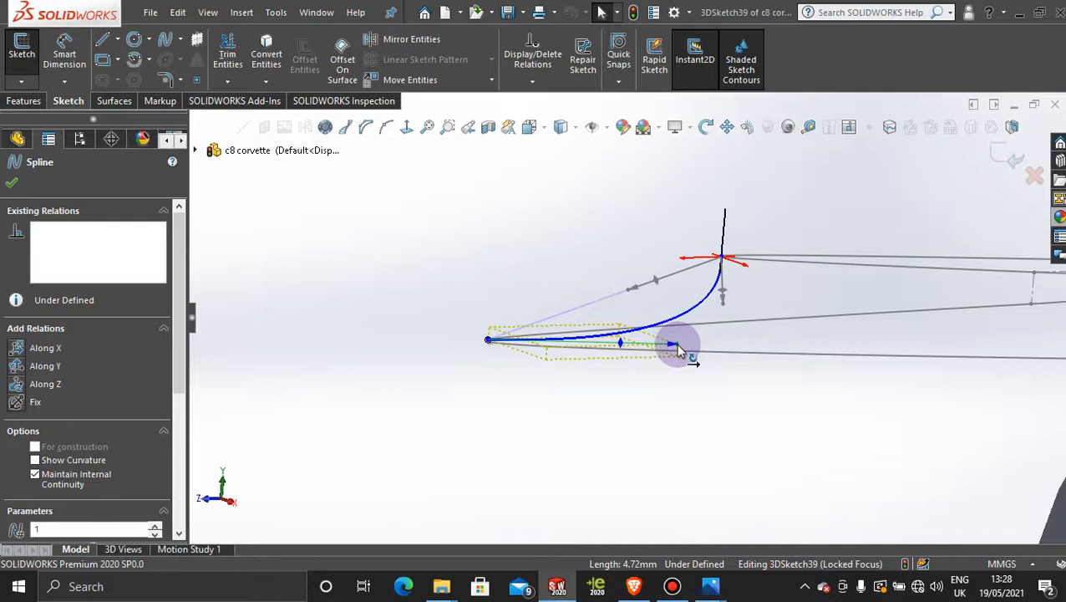
mouse_move(679, 351)
mouse_down()
mouse_move(710, 355)
mouse_move(698, 348)
mouse_up()
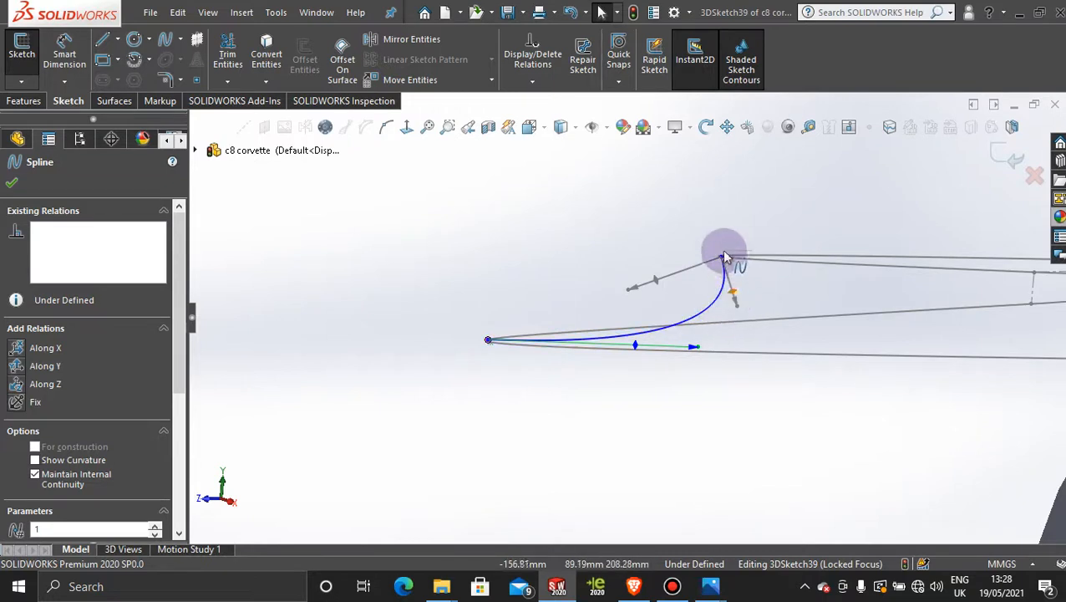
Step: Compare the curve with the red Corvette corner photo in the Photos previews and fine-tune both end tangents of the linking spline
mouse_move(715, 590)
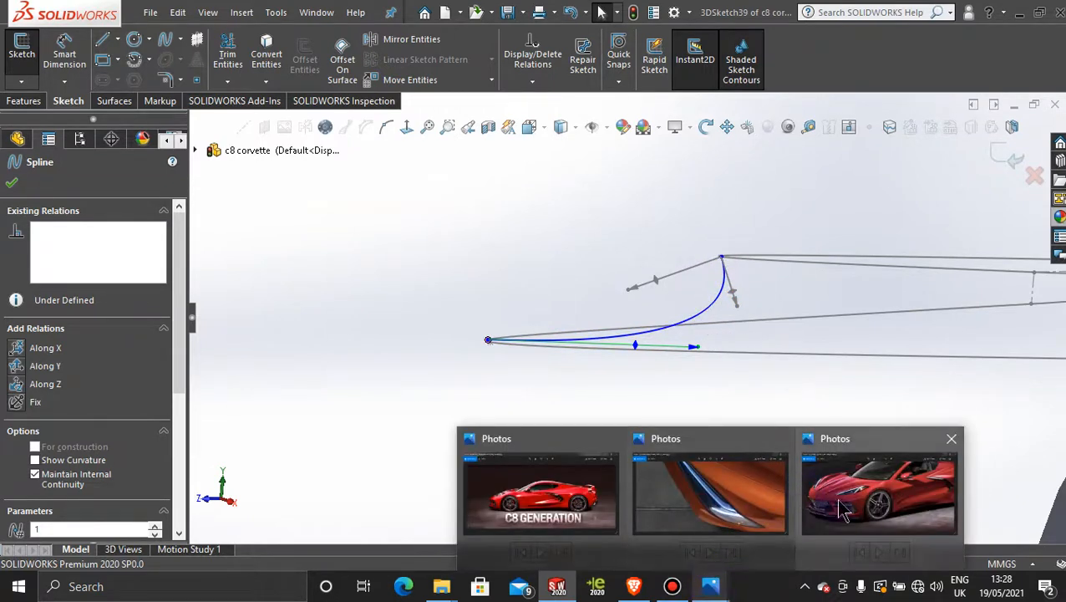
mouse_move(901, 502)
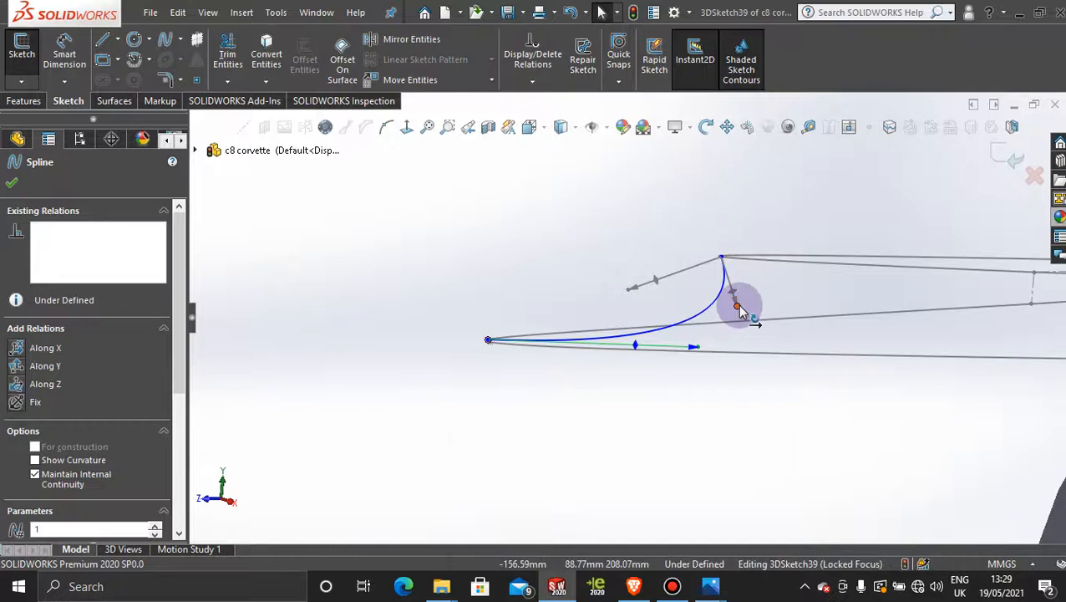
drag(738, 309, 728, 307)
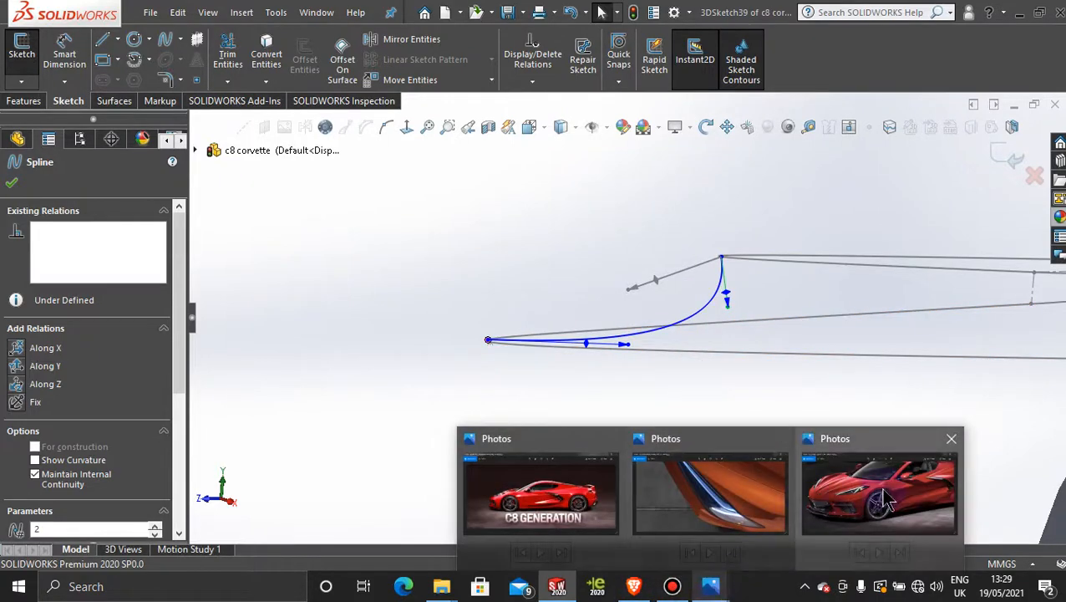
mouse_move(886, 500)
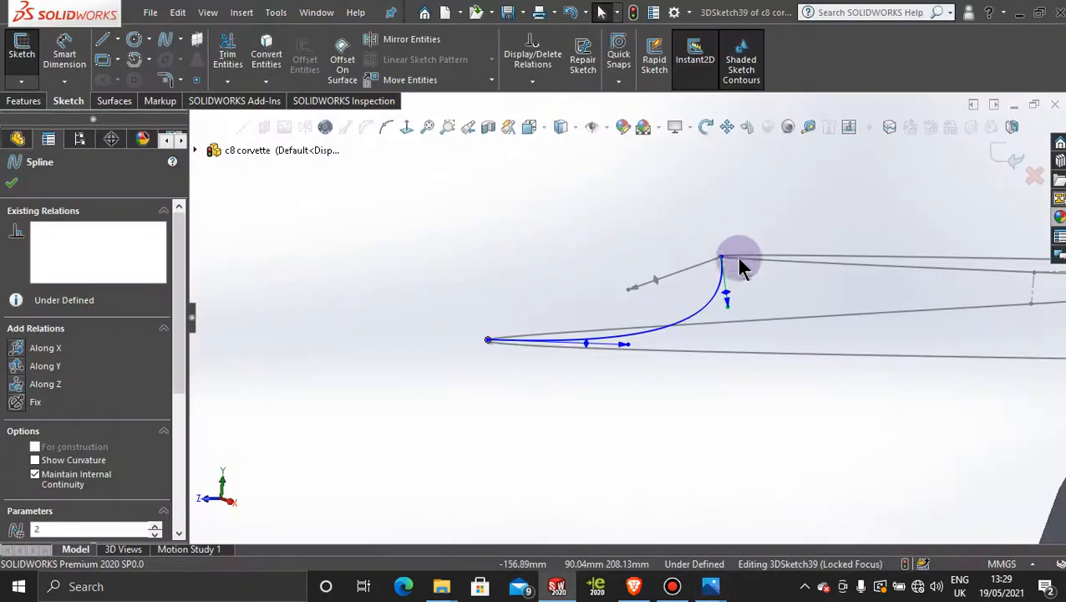
drag(631, 351, 650, 346)
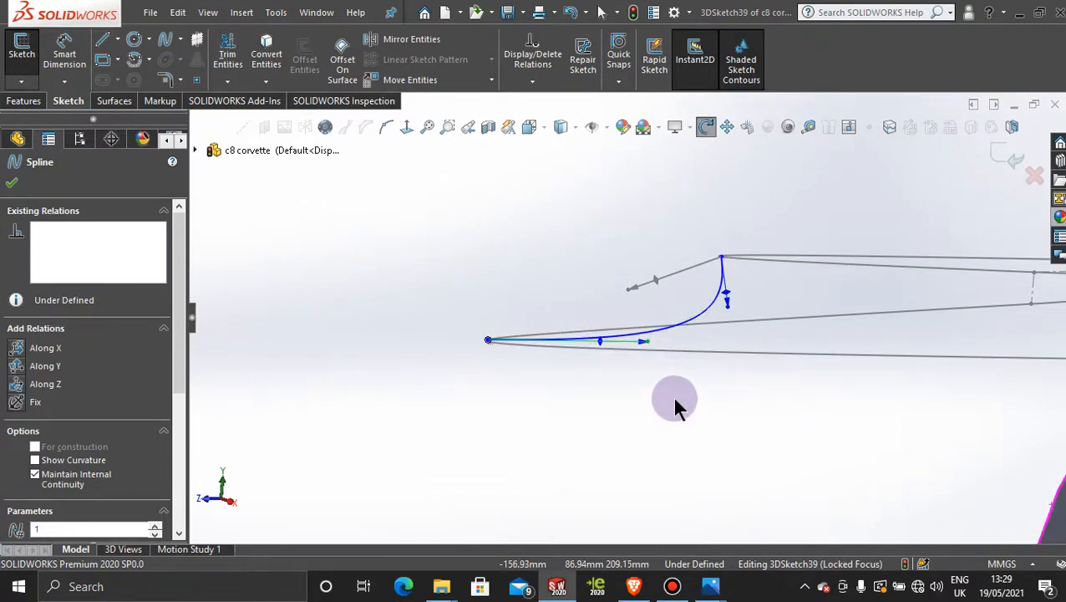
Step: Align the linking spline's lower end tangent with the lower bumper spline and tilt its upper end tangent slightly outward
middle_drag(671, 397, 635, 330)
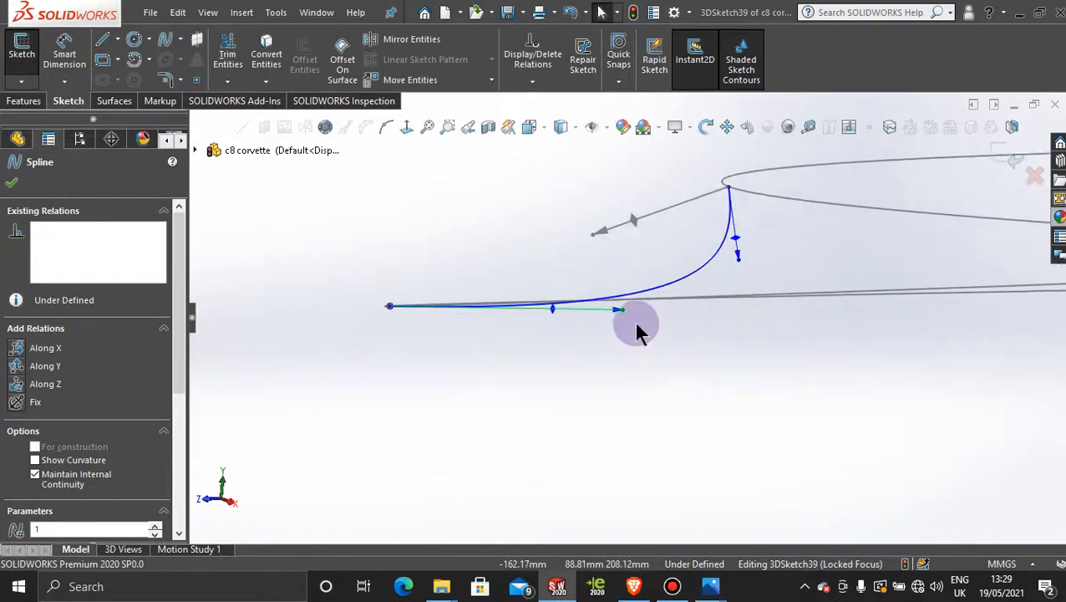
drag(623, 310, 624, 299)
scroll(535, 319, down, 2)
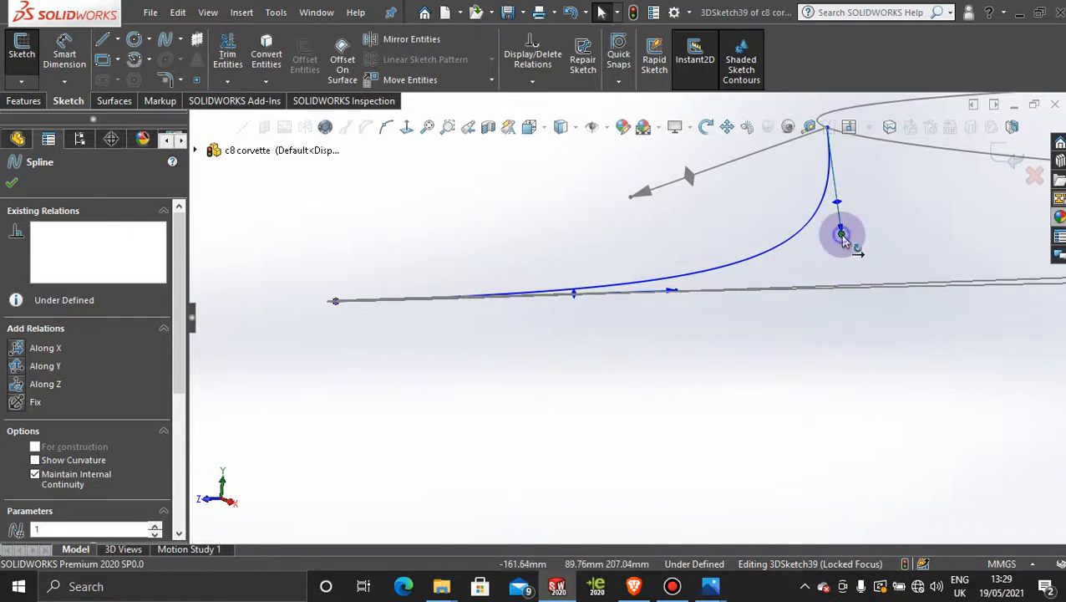
drag(843, 235, 847, 235)
scroll(817, 355, up, 4)
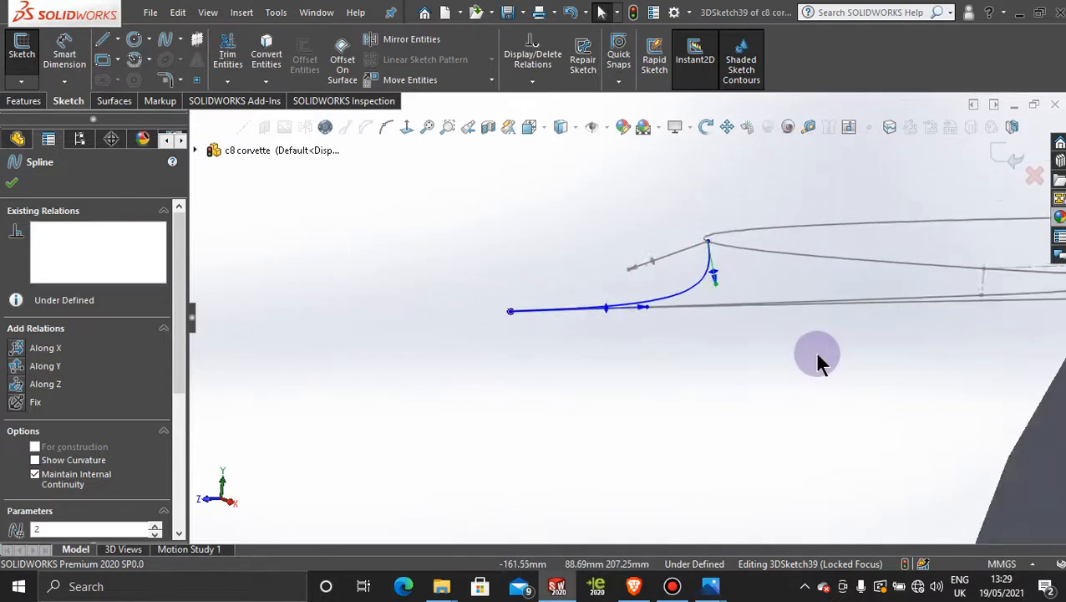
Step: Deselect the linking spline and examine the inner end of the two bumper splines where they meet the front body surface
scroll(817, 357, up, 3)
middle_drag(633, 334, 726, 398)
click(752, 293)
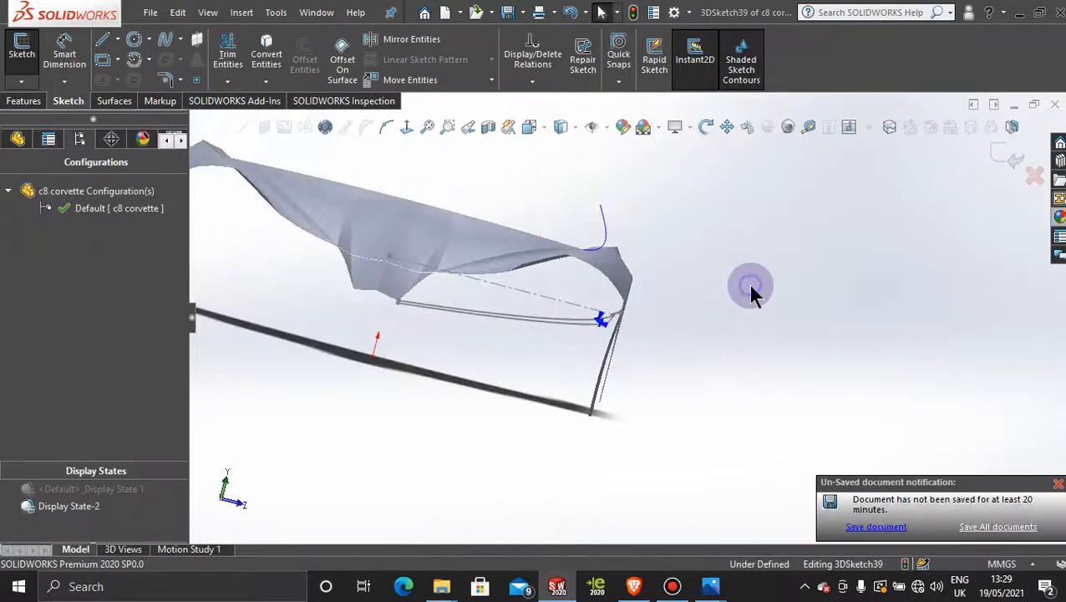
middle_drag(483, 345, 427, 403)
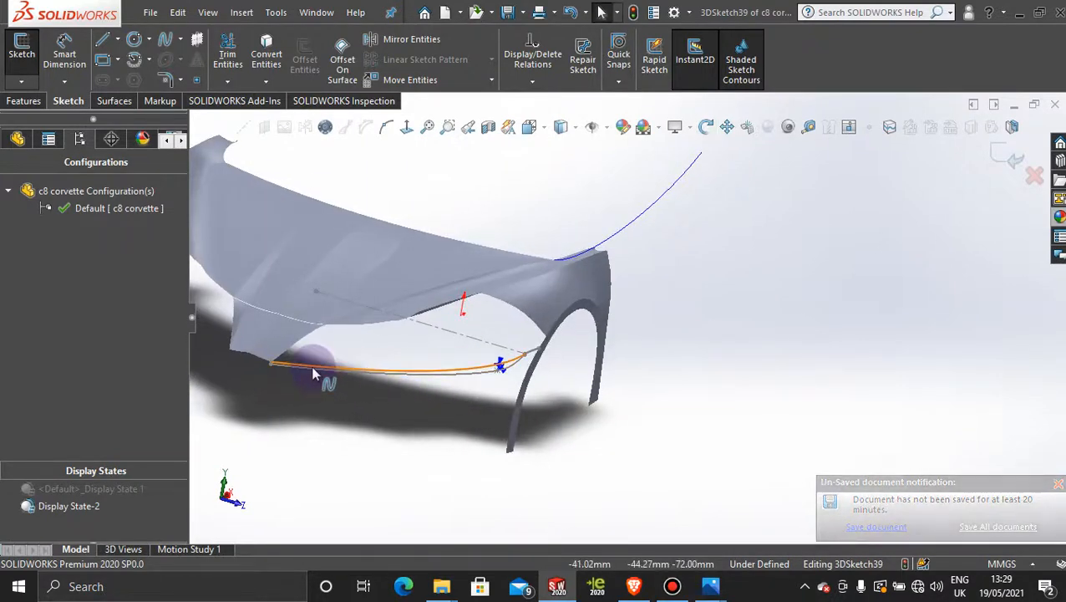
scroll(316, 376, down, 3)
scroll(351, 371, down, 2)
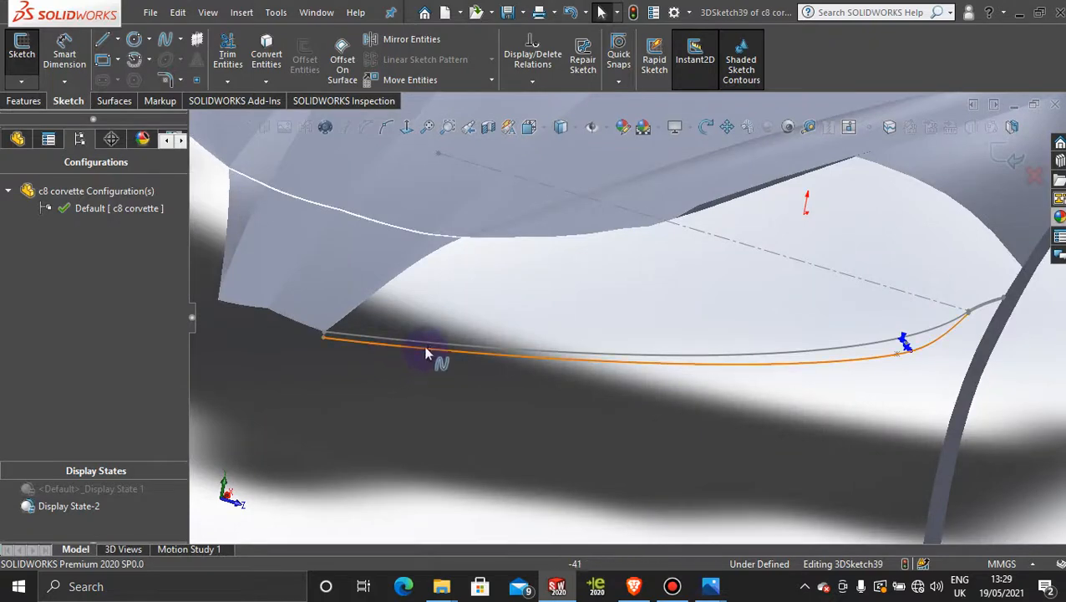
scroll(438, 376, down, 3)
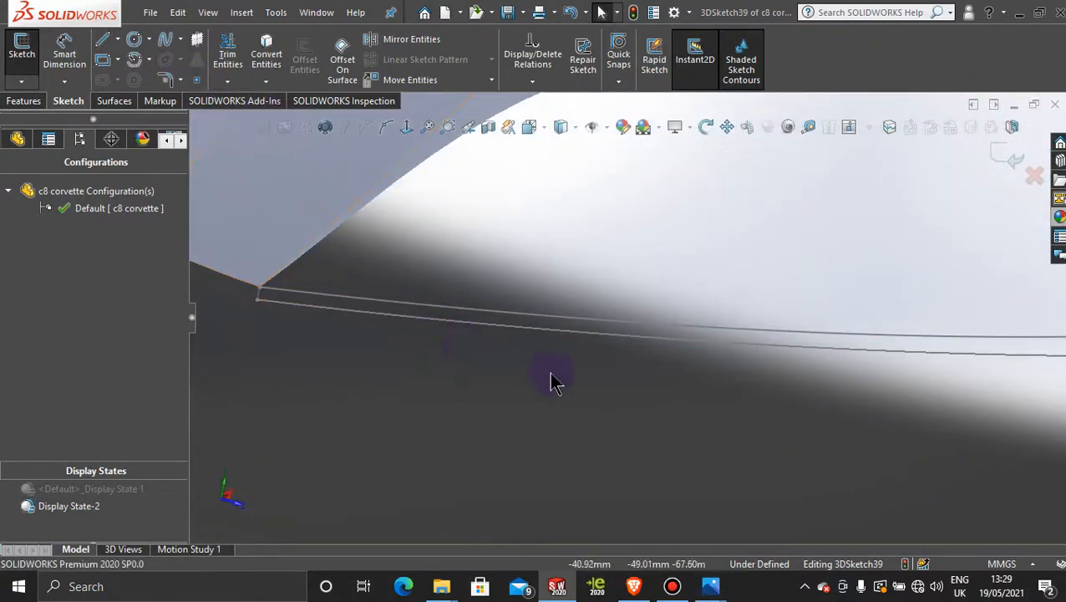
Step: In the left view, draw a short two-point spline about 1.6 mm long linking the upper and lower bumper splines near their inner end
key(f)
key(space)
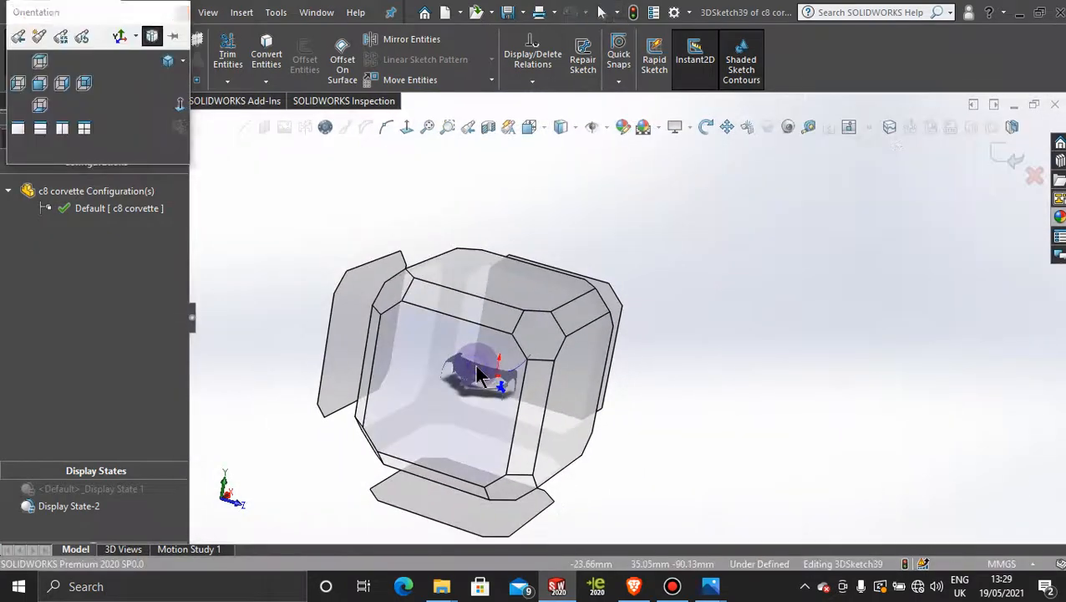
click(475, 366)
scroll(719, 355, down, 4)
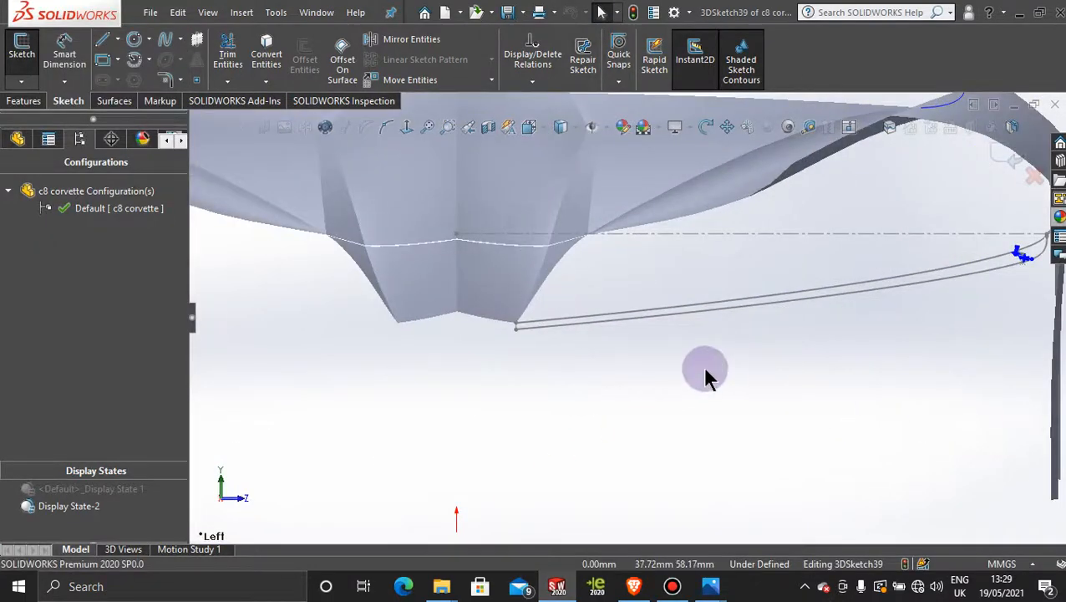
click(167, 46)
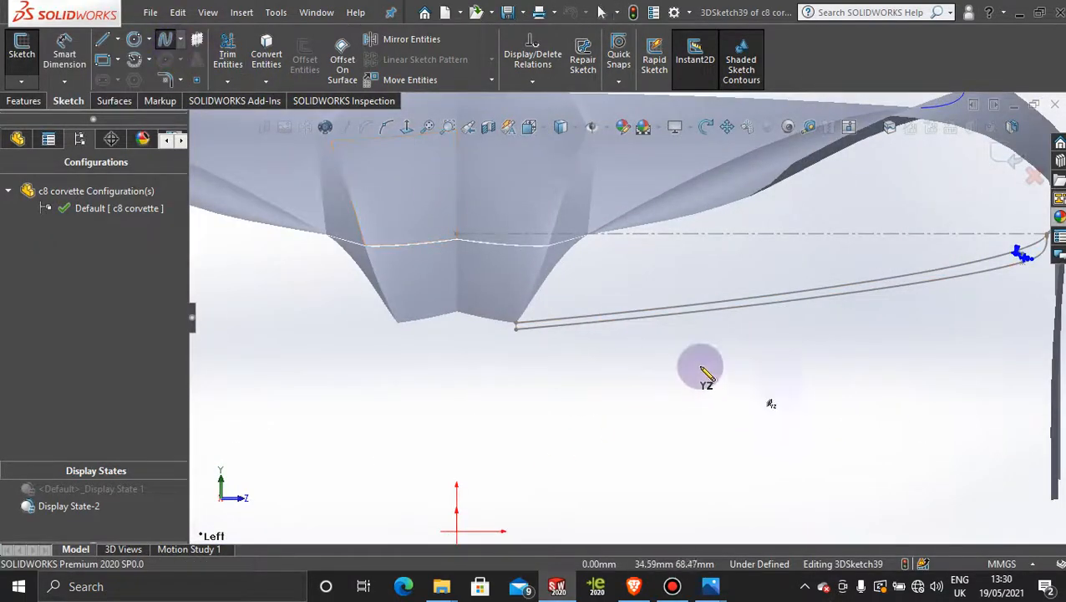
scroll(660, 351, down, 2)
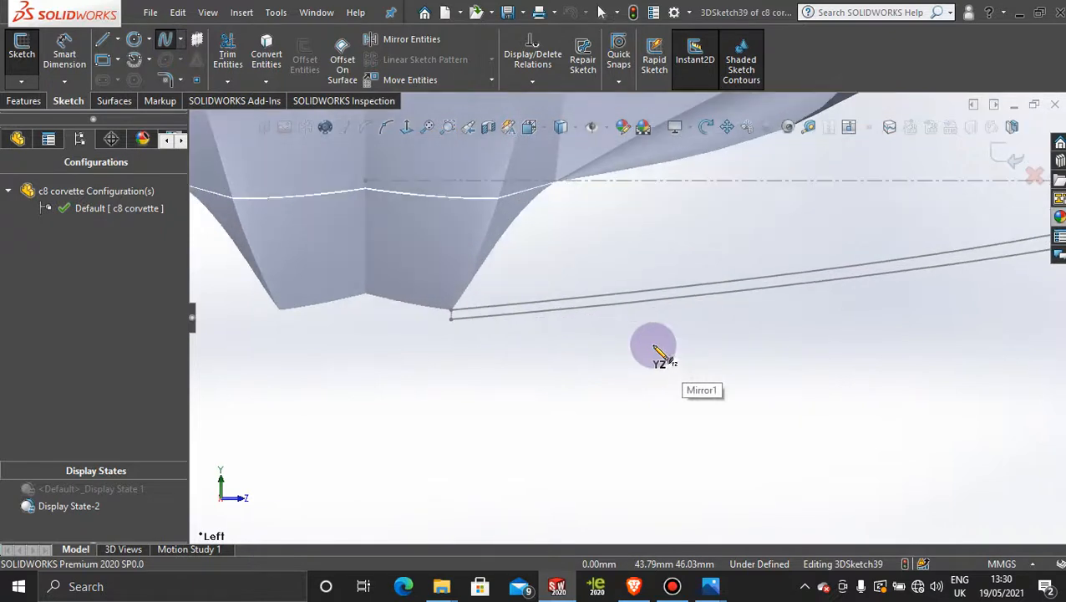
click(574, 307)
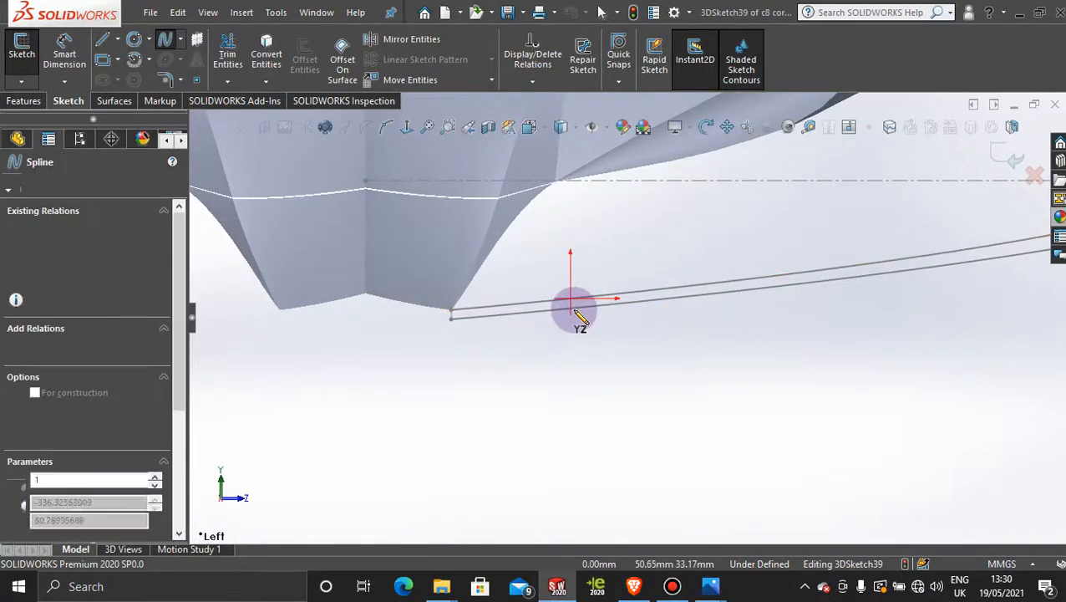
click(570, 309)
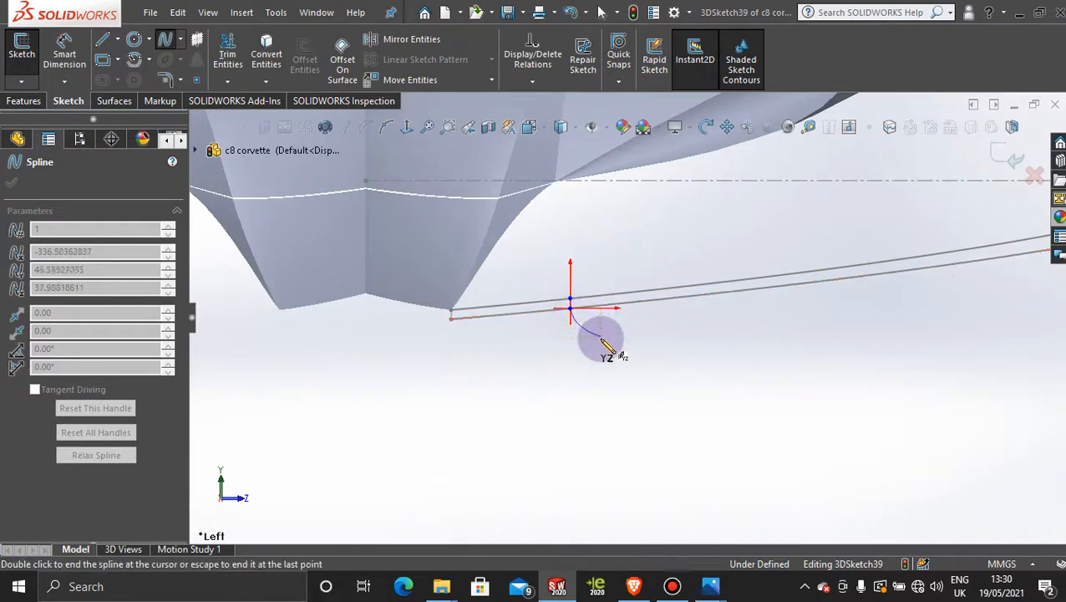
key(Escape)
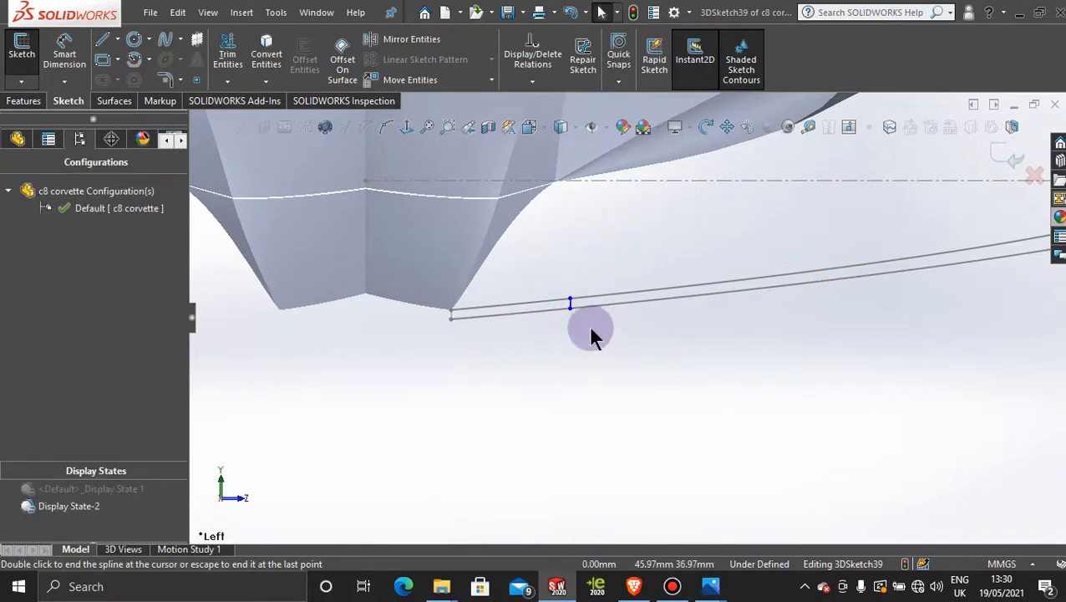
Step: Bend the short inner linking spline slightly by directing its upper end tangent straight downward, and deselect it
mouse_move(590, 335)
middle_down()
mouse_move(601, 320)
mouse_move(683, 311)
mouse_move(647, 290)
mouse_move(651, 352)
mouse_move(640, 316)
middle_up()
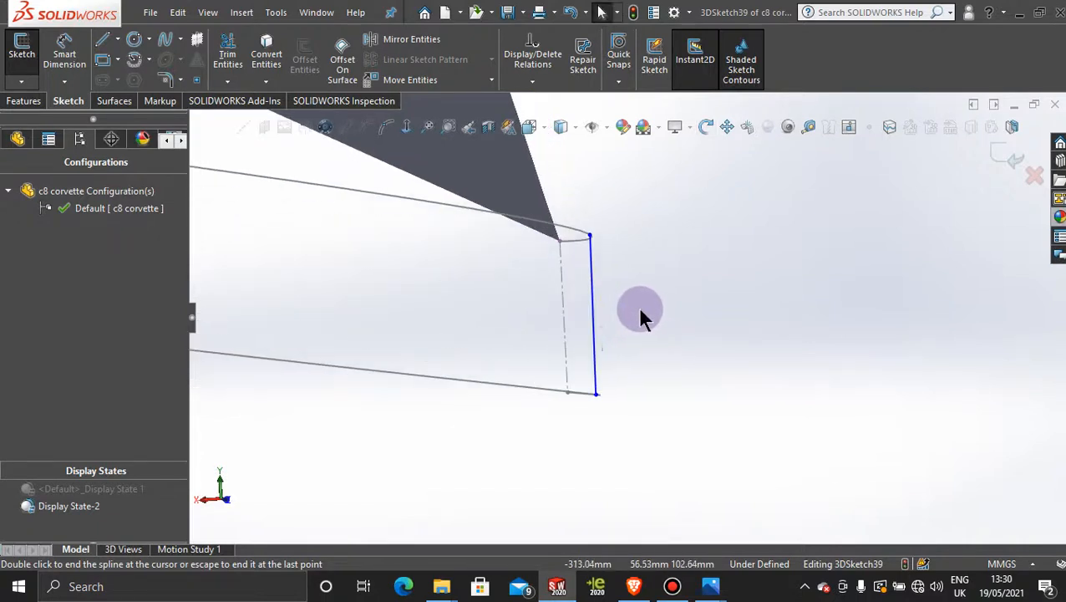
double_click(592, 307)
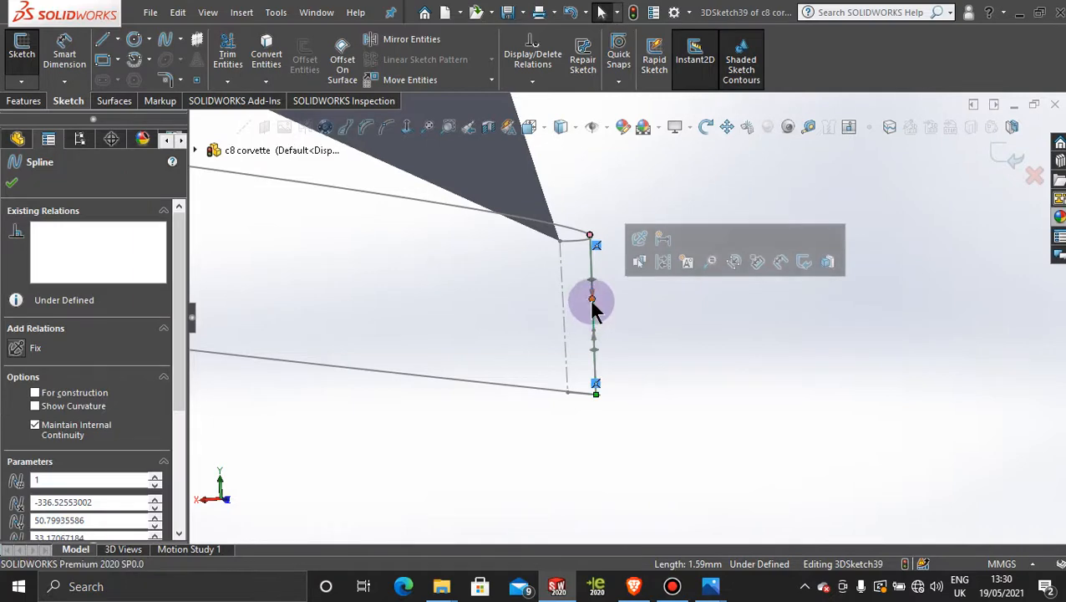
click(590, 299)
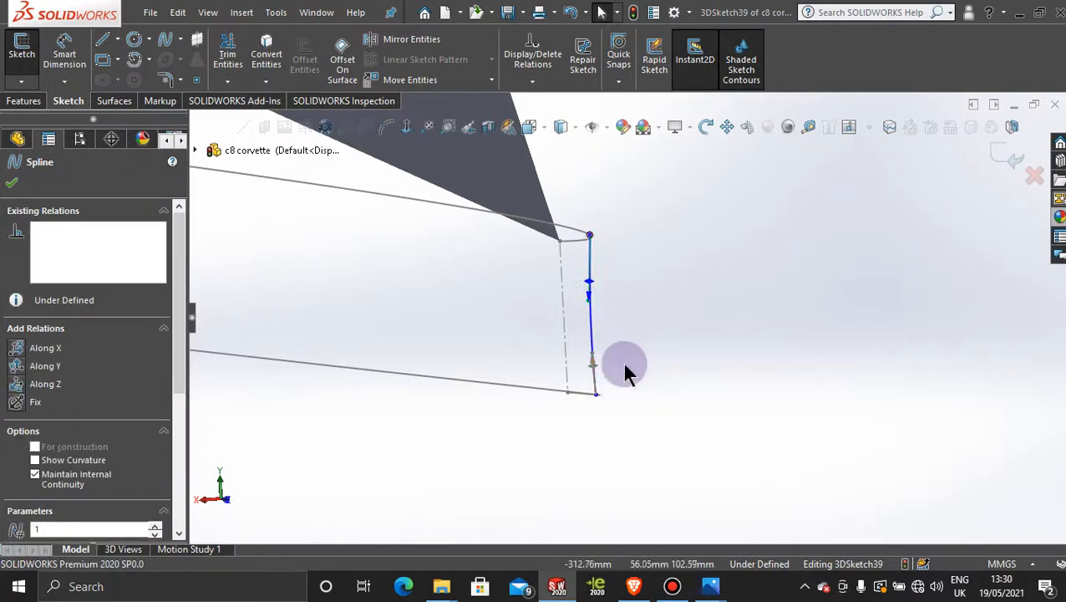
middle_drag(702, 329, 812, 414)
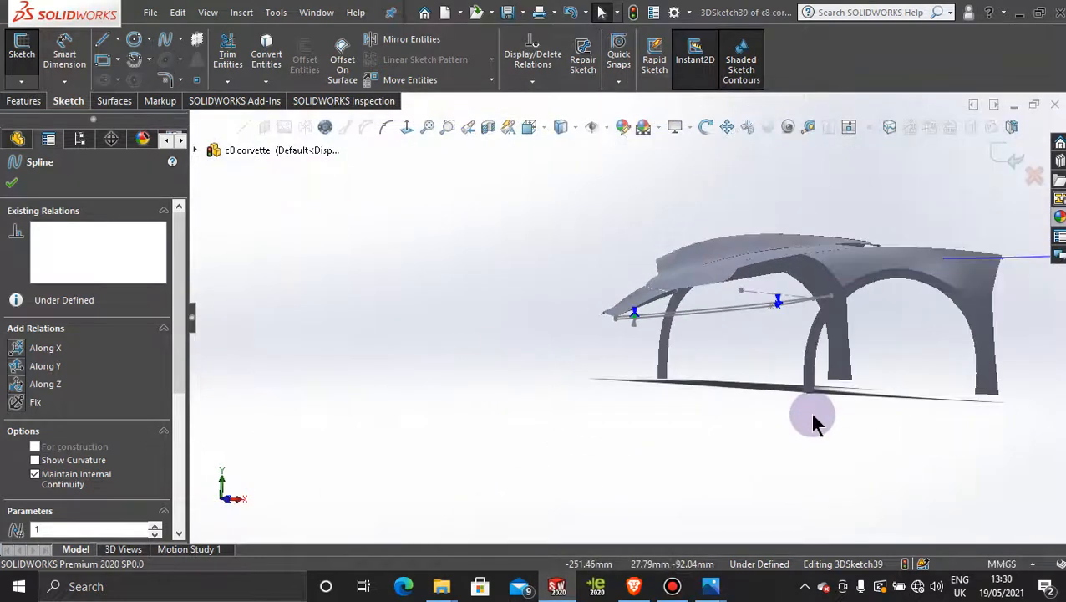
click(898, 349)
Step: Examine the outer ends of the two bumper splines where they meet the front wheel arch
scroll(828, 328, down, 6)
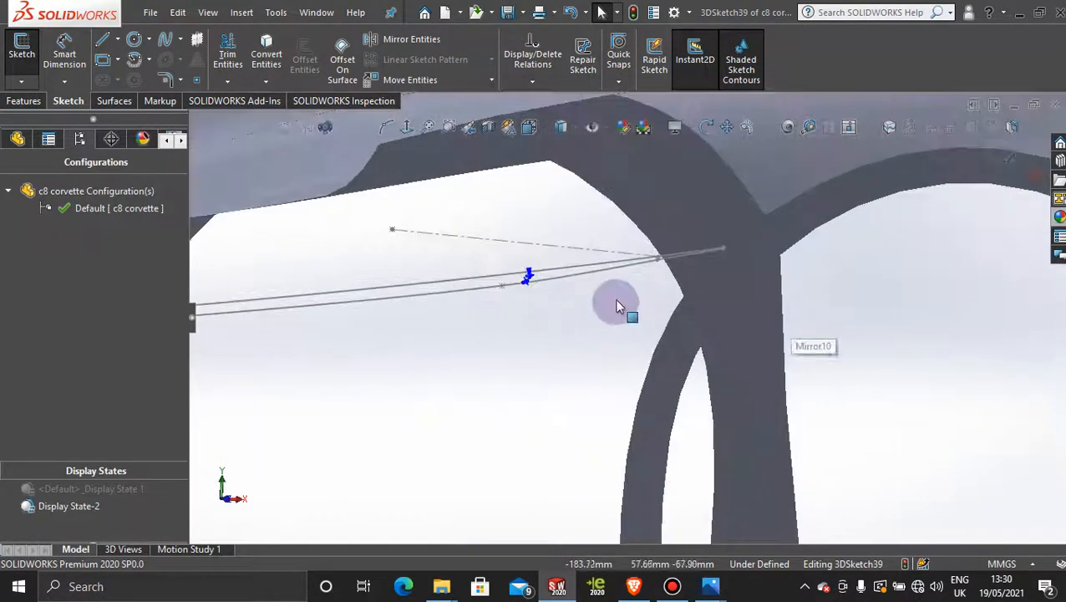
scroll(636, 289, down, 3)
scroll(636, 288, up, 7)
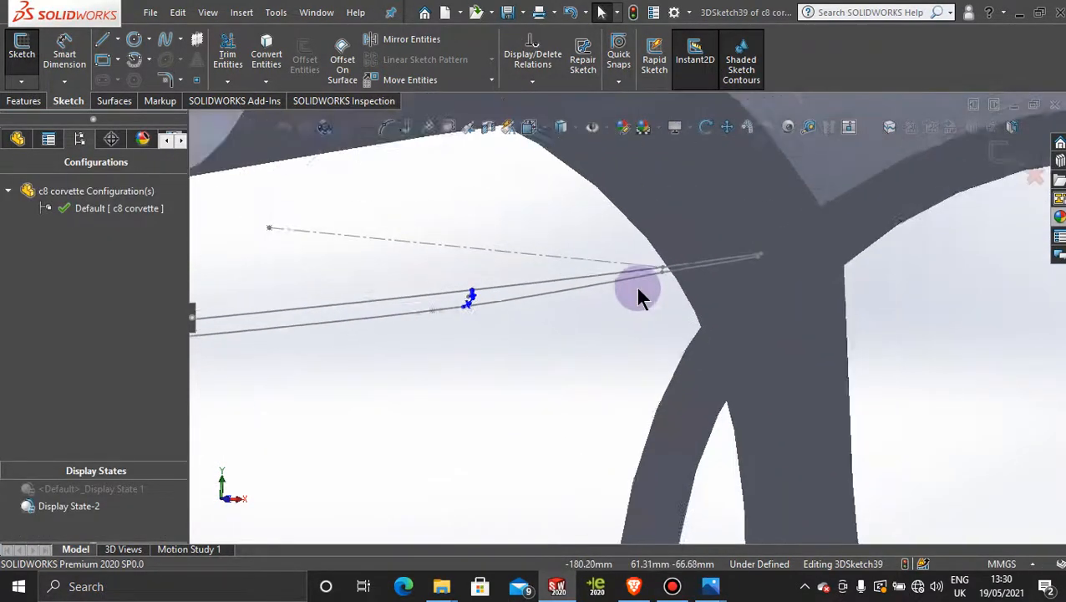
middle_drag(845, 296, 808, 315)
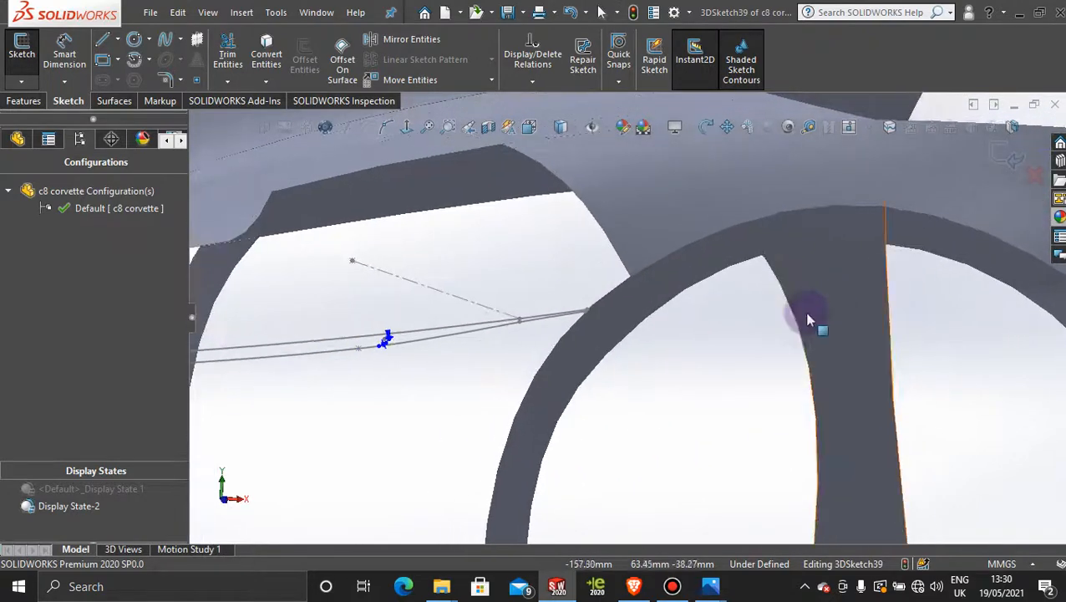
scroll(586, 343, down, 5)
scroll(586, 301, down, 2)
scroll(586, 302, up, 7)
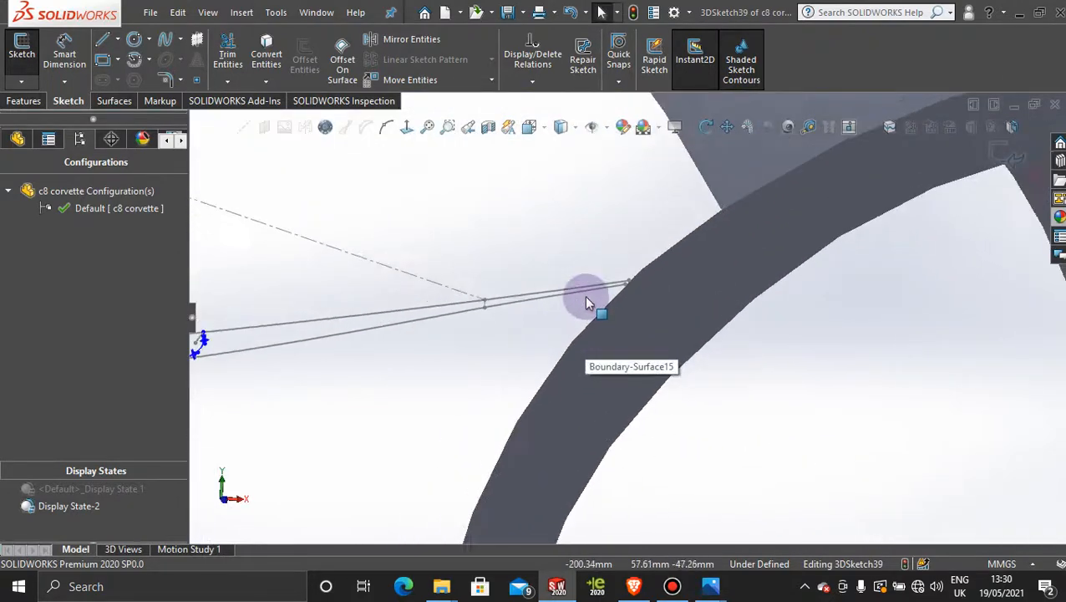
scroll(586, 301, up, 3)
middle_drag(499, 374, 508, 388)
scroll(423, 366, down, 3)
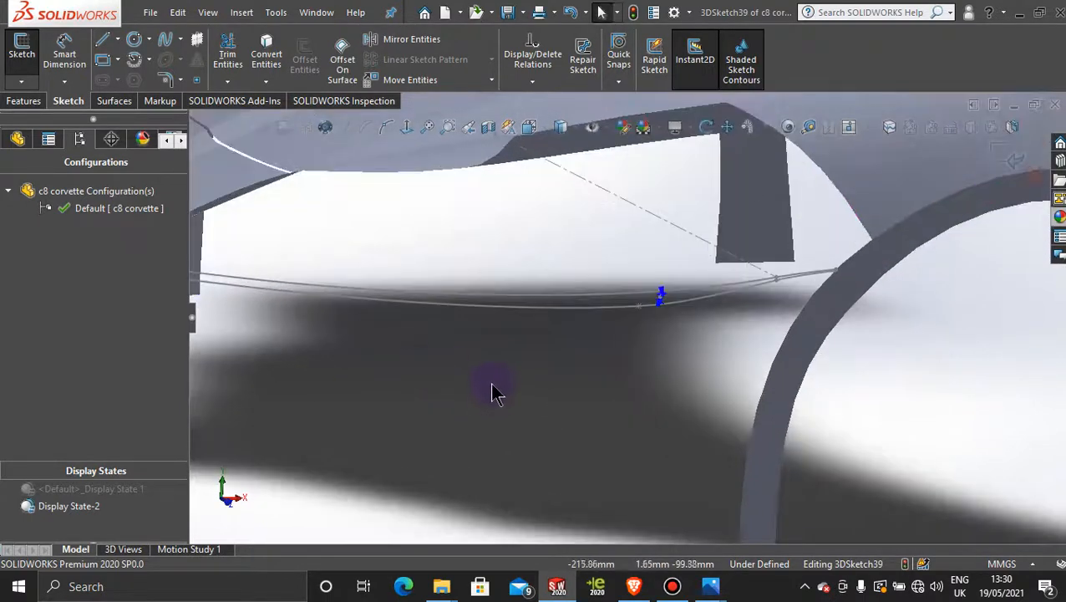
Step: Start a Boundary Surface and use the SelectionManager to set the upper bumper spline and its wheel-arch extension as the first Direction 1 group
click(113, 101)
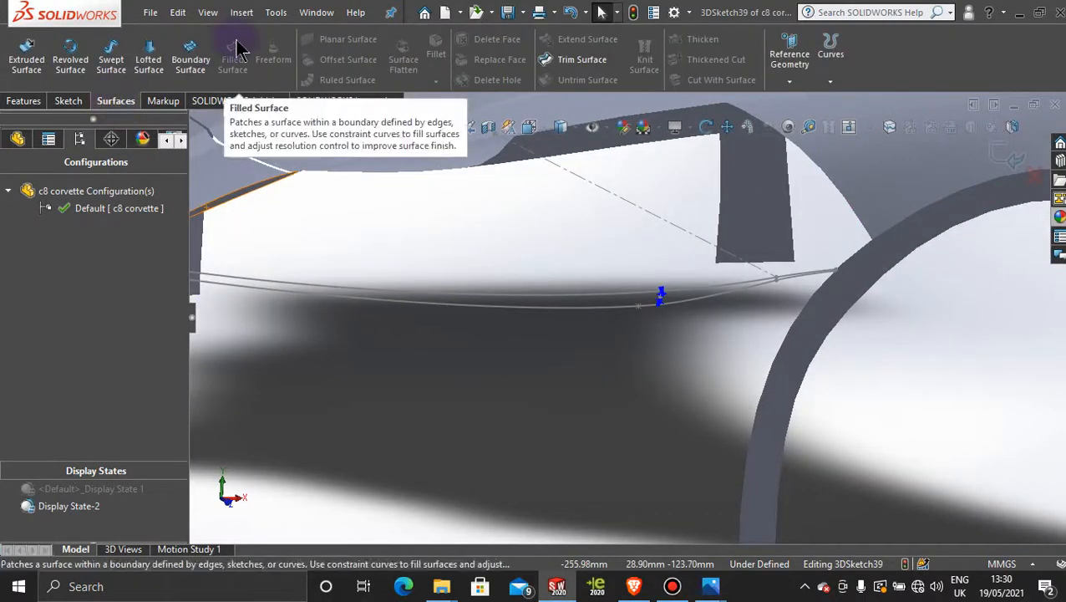
click(190, 55)
scroll(483, 235, up, 2)
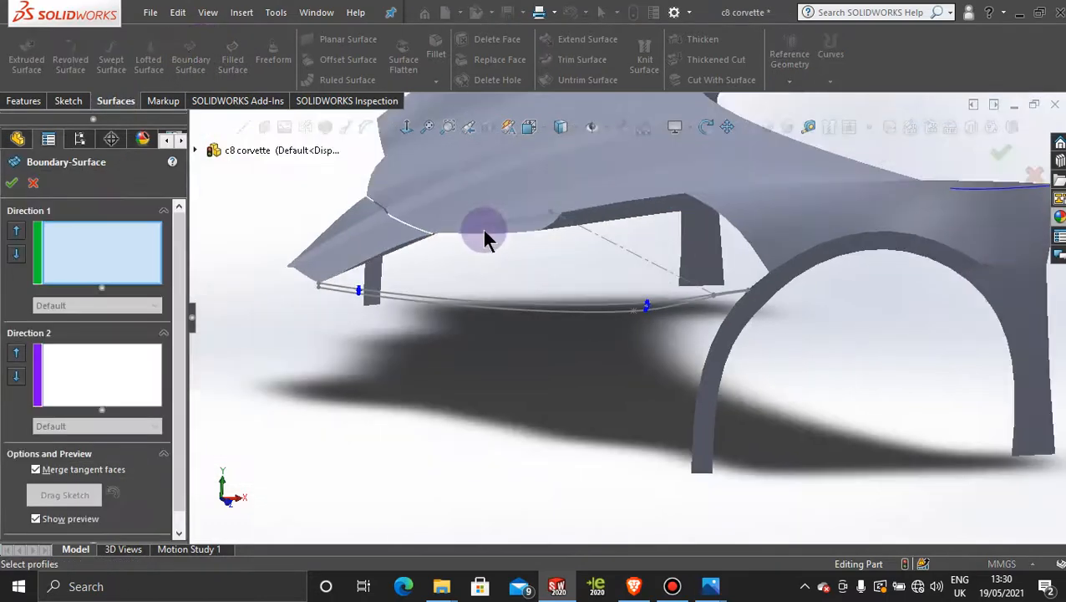
scroll(528, 276, down, 2)
right_click(577, 281)
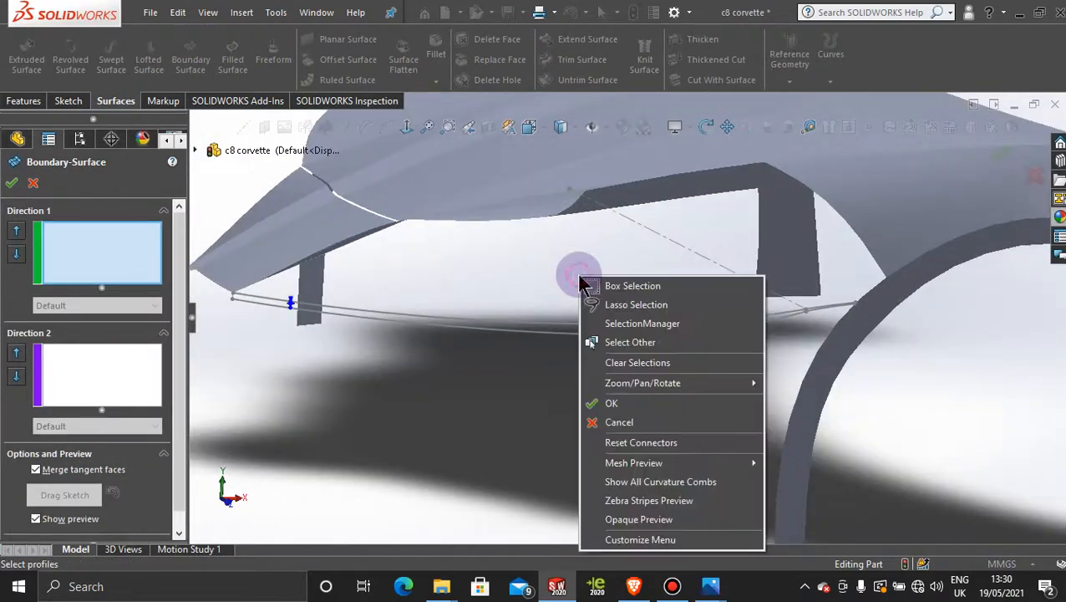
click(623, 324)
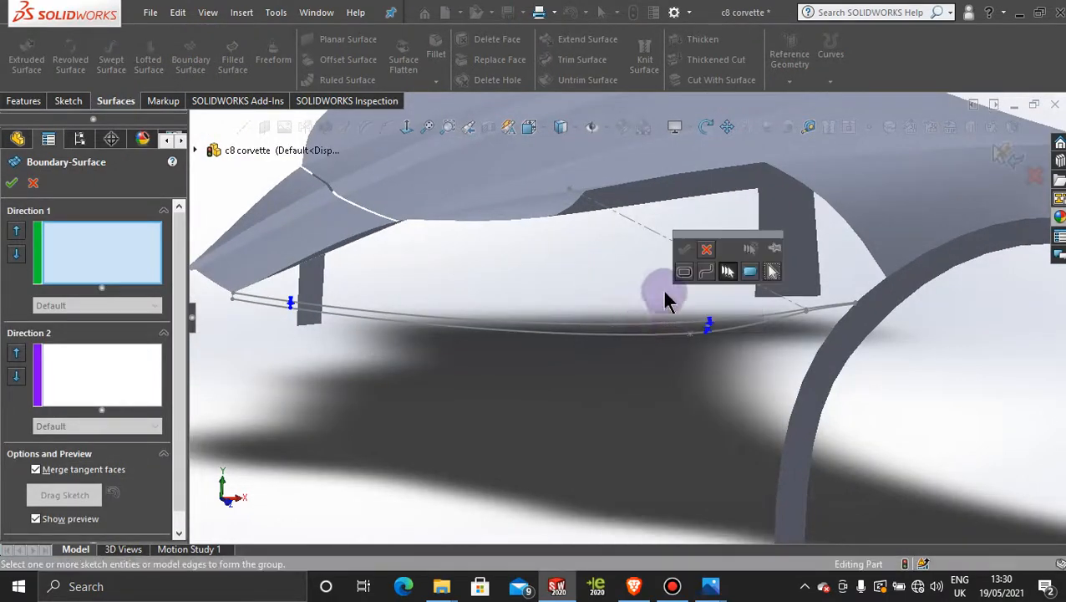
click(654, 327)
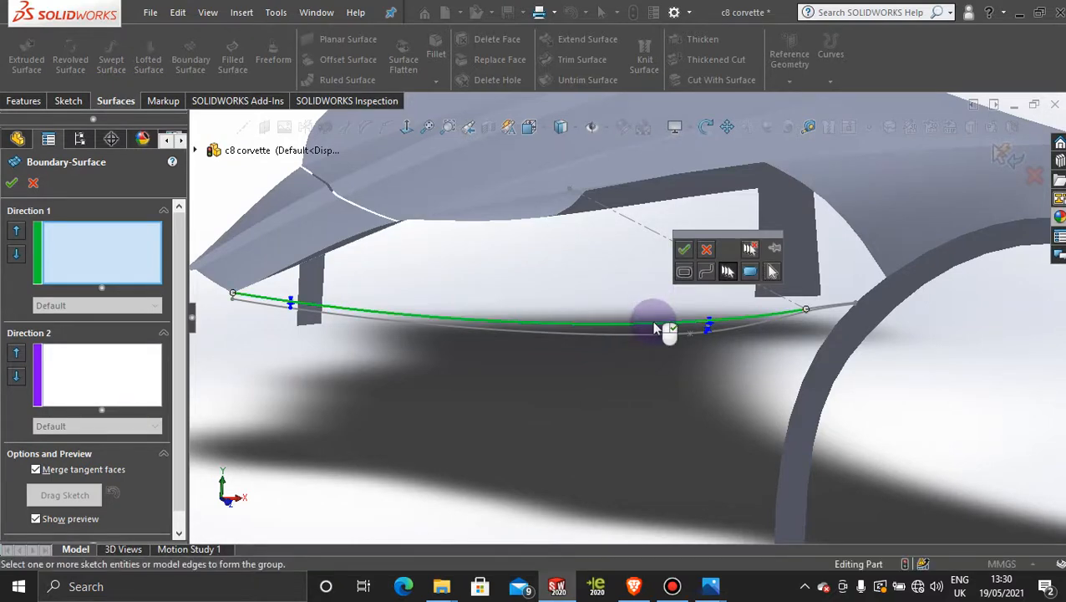
scroll(725, 336, down, 3)
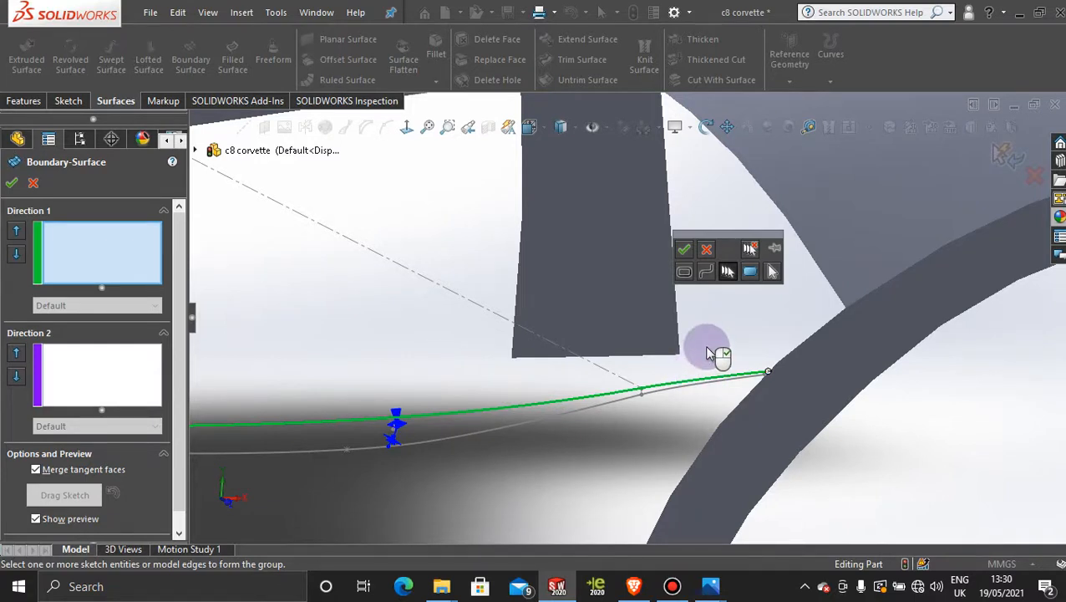
click(687, 251)
Step: Add the lower bumper spline and its extension to the wheel arch as the second open group in Direction 1
middle_drag(388, 469, 416, 464)
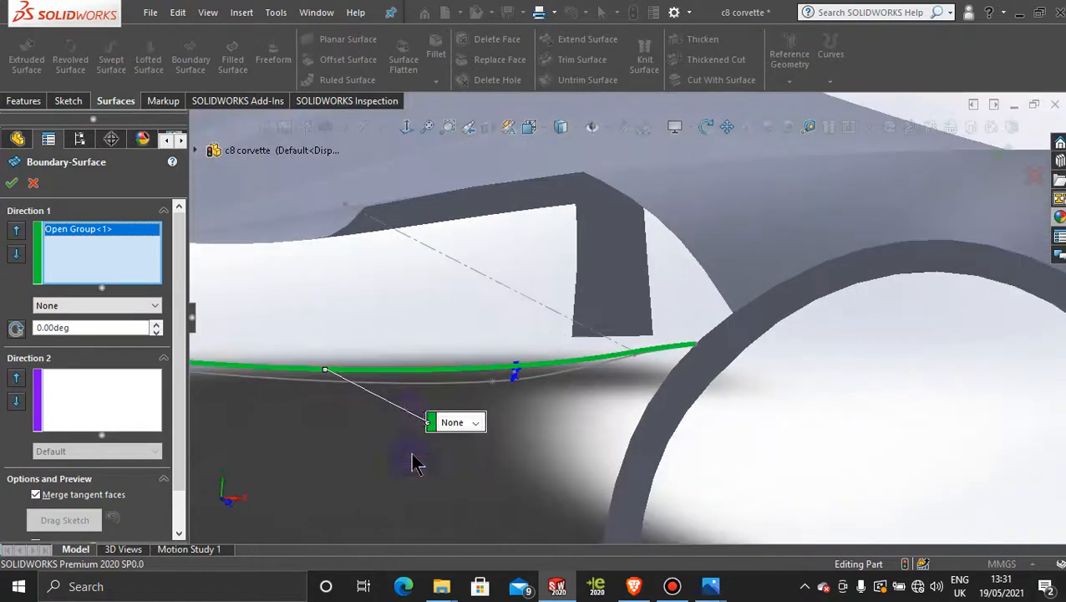
right_click(359, 455)
click(440, 198)
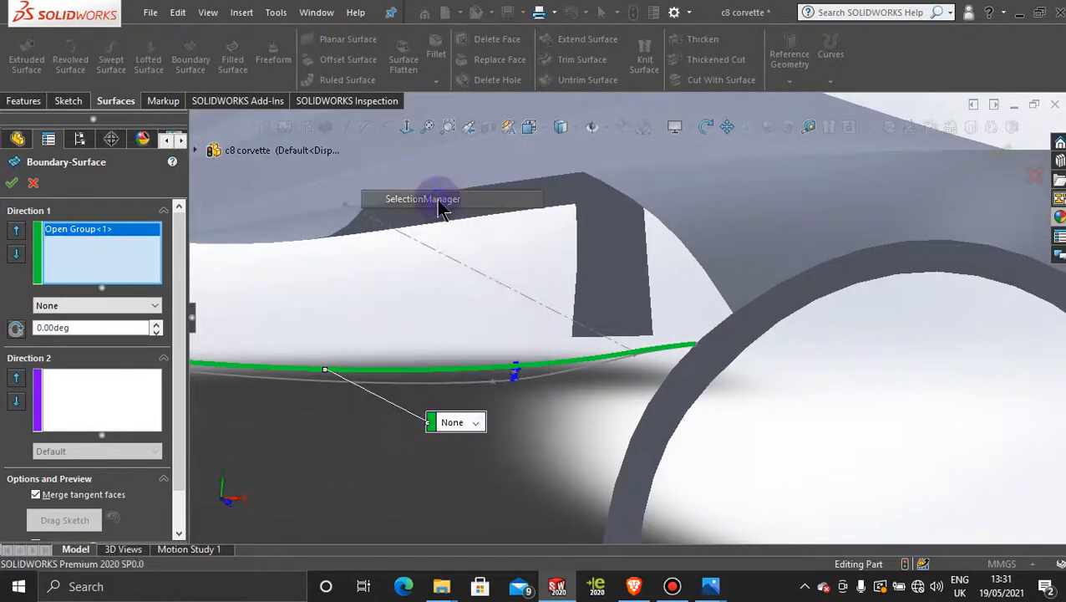
click(341, 381)
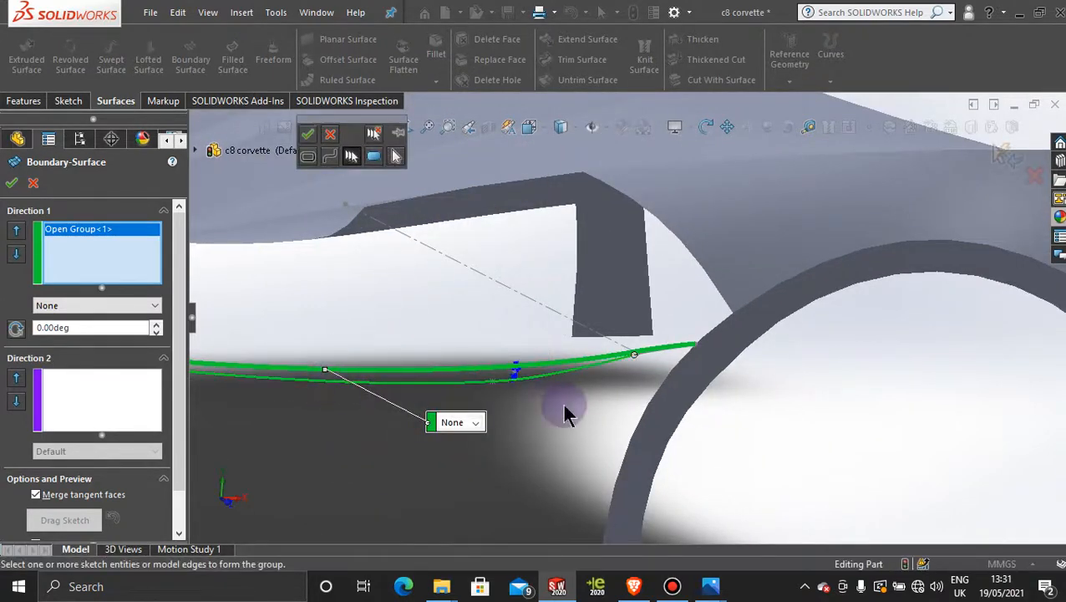
middle_drag(567, 409, 639, 386)
scroll(637, 380, down, 4)
scroll(657, 291, down, 3)
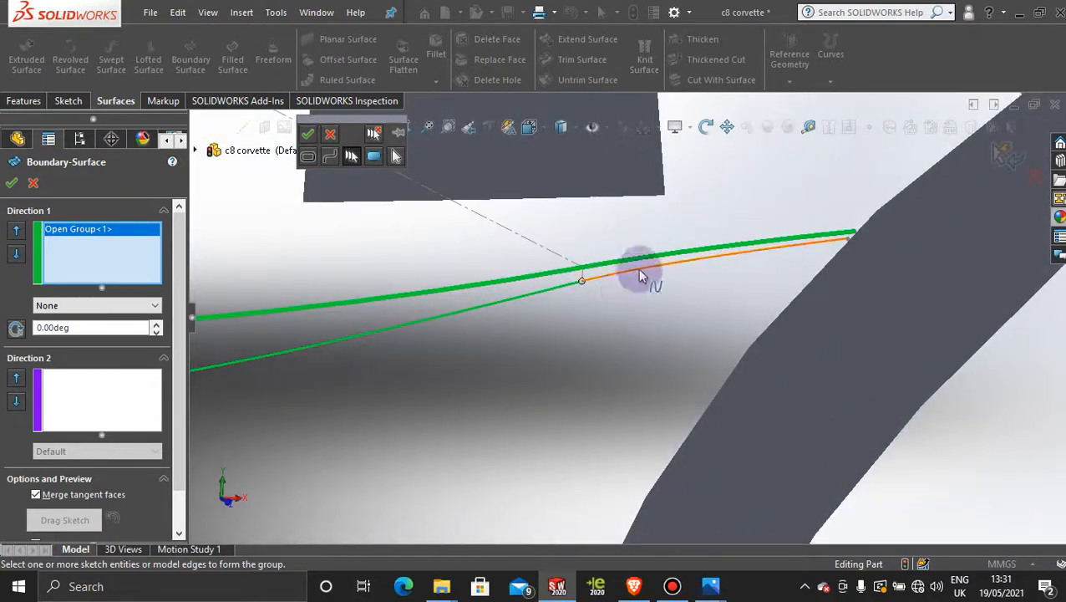
click(639, 276)
scroll(610, 359, up, 3)
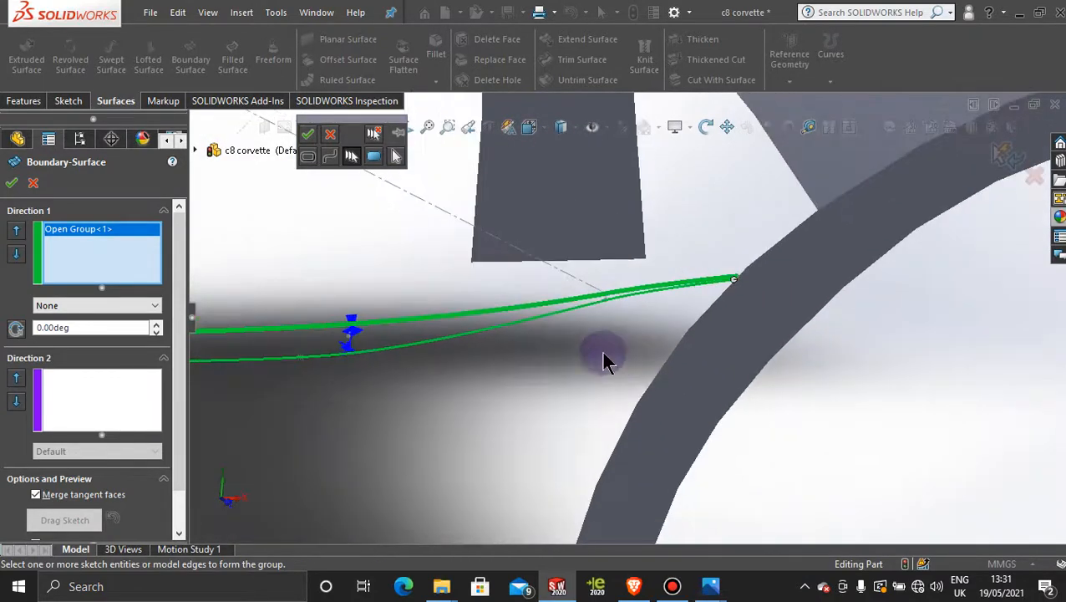
click(311, 136)
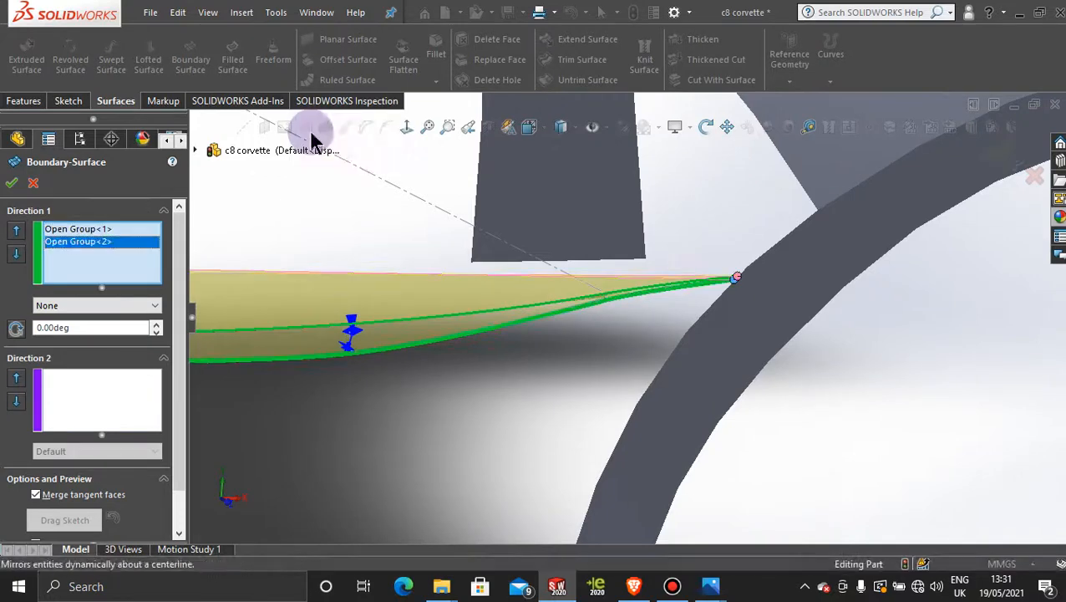
Step: Flip the connectors at the wheel-arch end to untwist the boundary surface between the two bumper spline groups
scroll(424, 429, up, 2)
scroll(423, 429, up, 3)
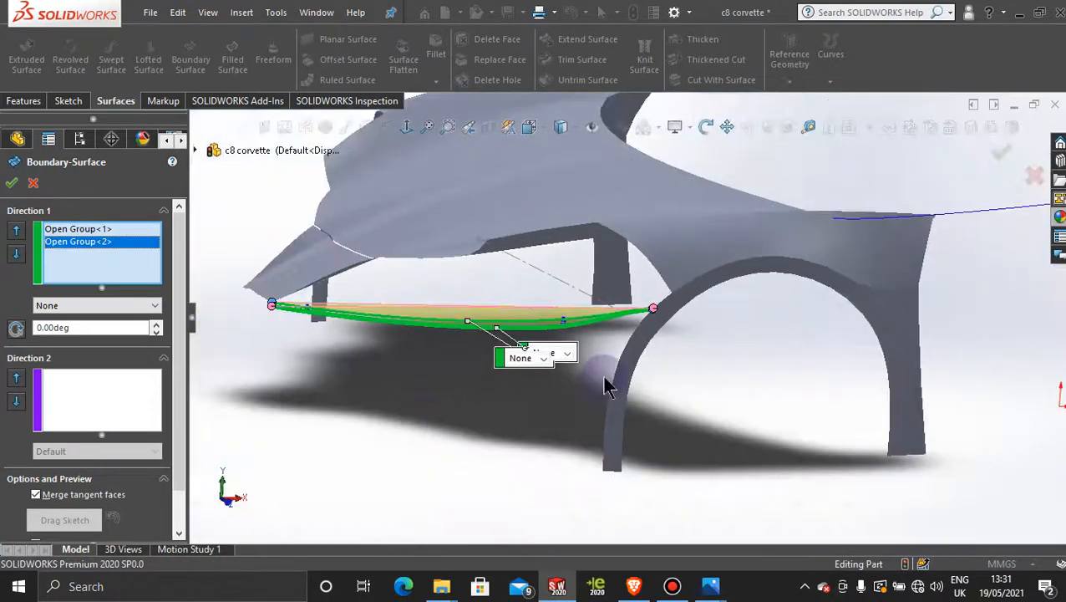
scroll(610, 345, down, 5)
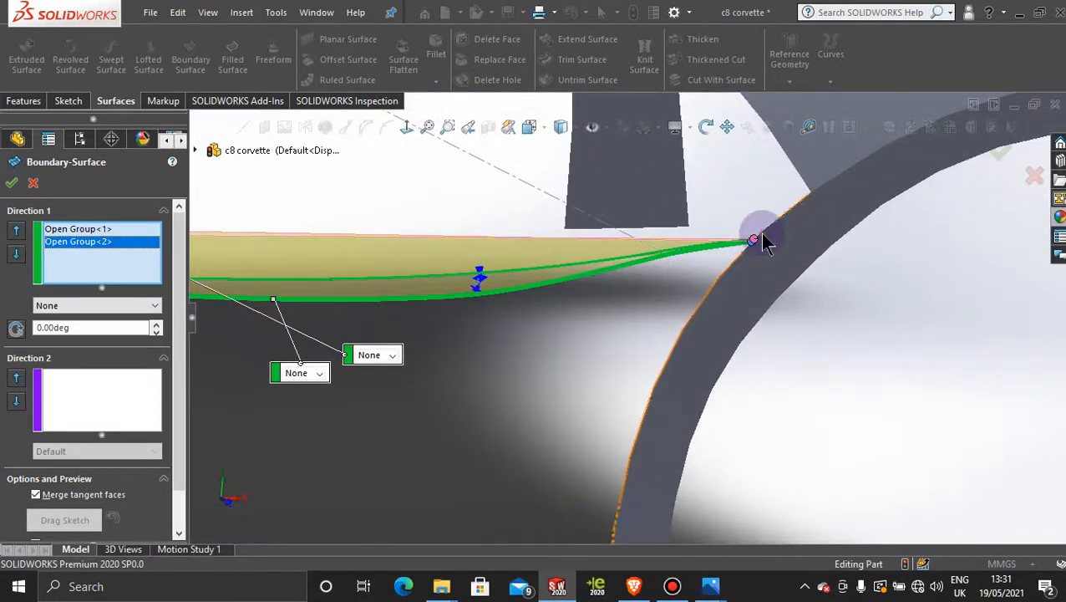
right_click(753, 242)
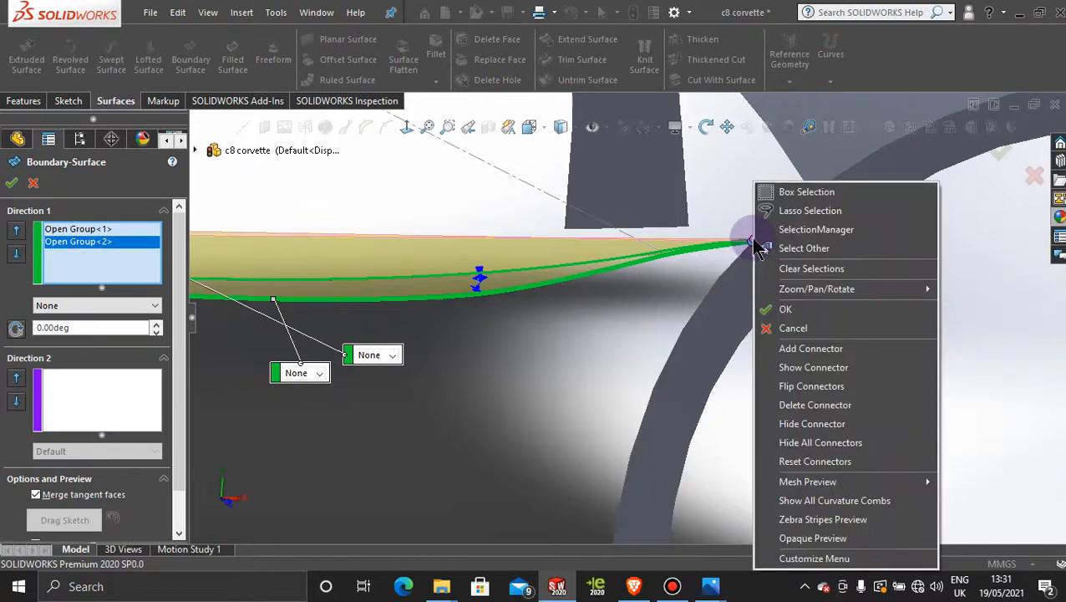
click(817, 386)
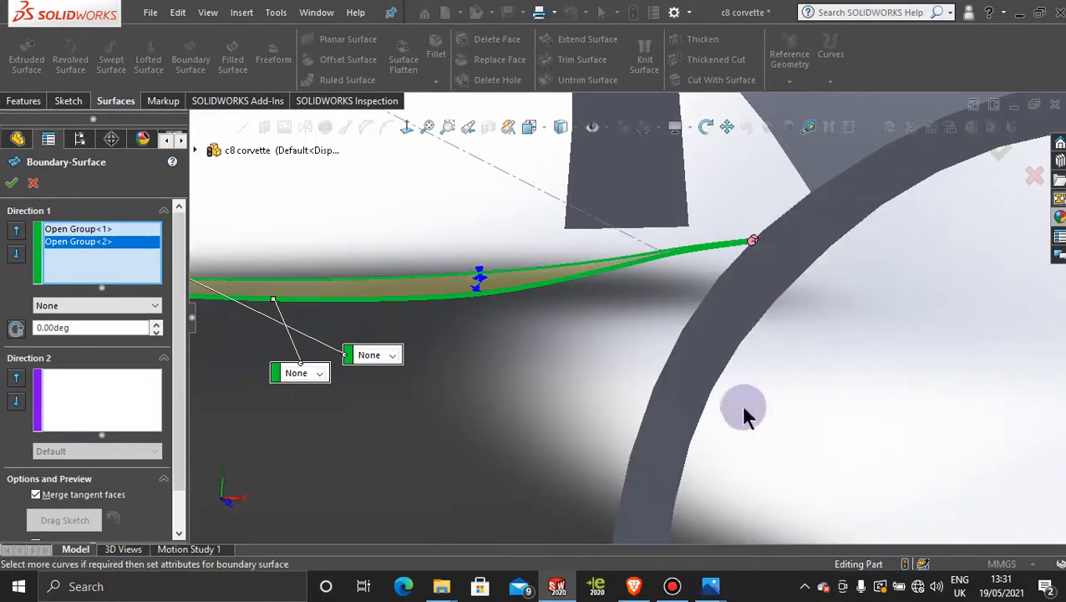
scroll(528, 381, up, 5)
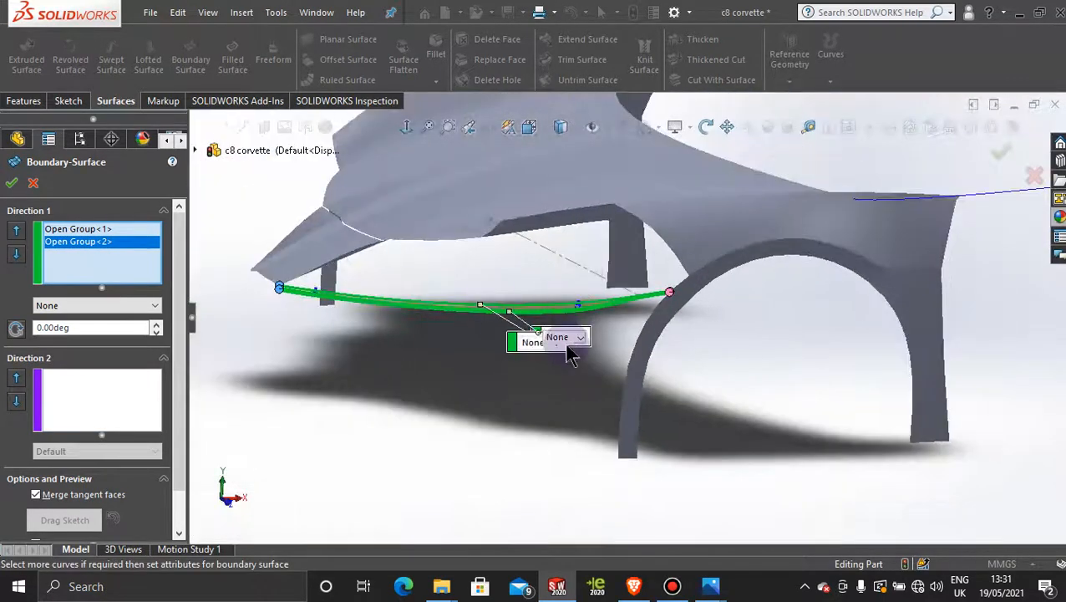
Step: Add the curved cross spline nearer the wheel arch as the first Direction 2 curve of the boundary surface
scroll(552, 311, down, 5)
scroll(643, 330, down, 4)
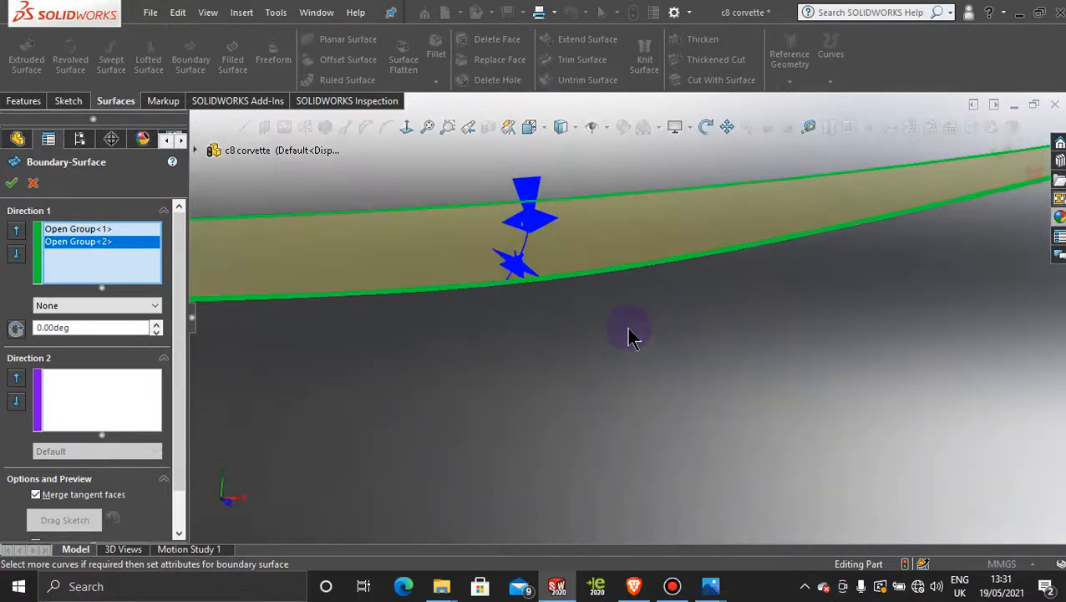
click(113, 389)
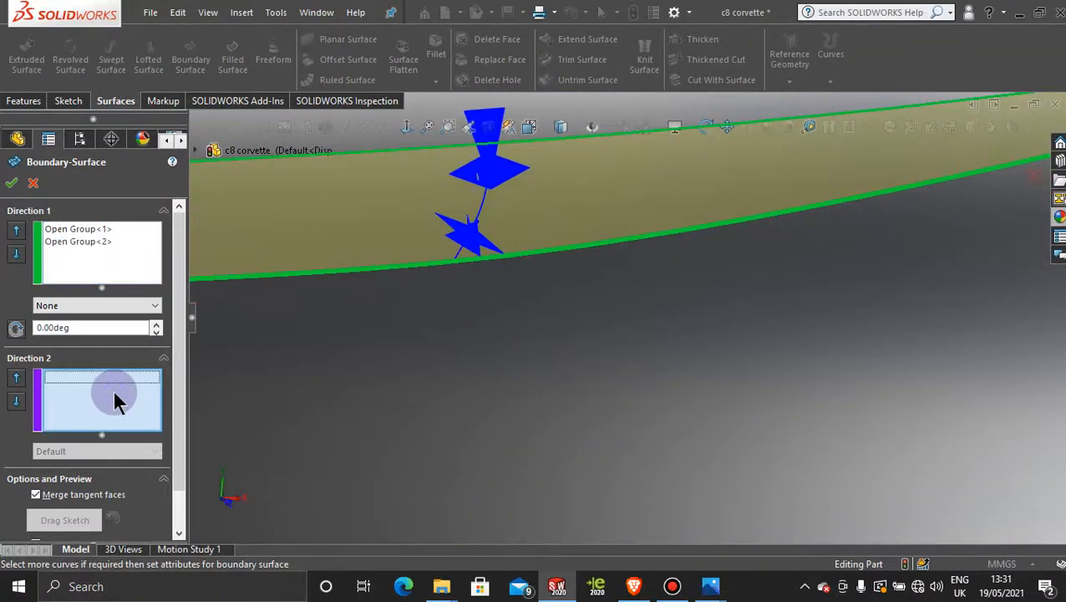
click(483, 209)
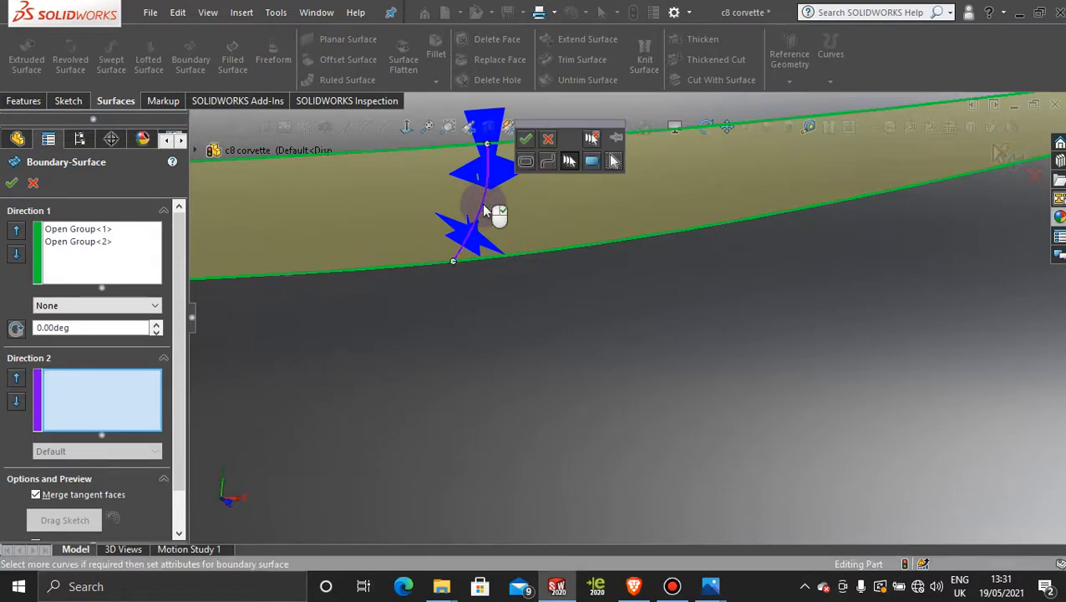
click(525, 138)
scroll(623, 332, up, 5)
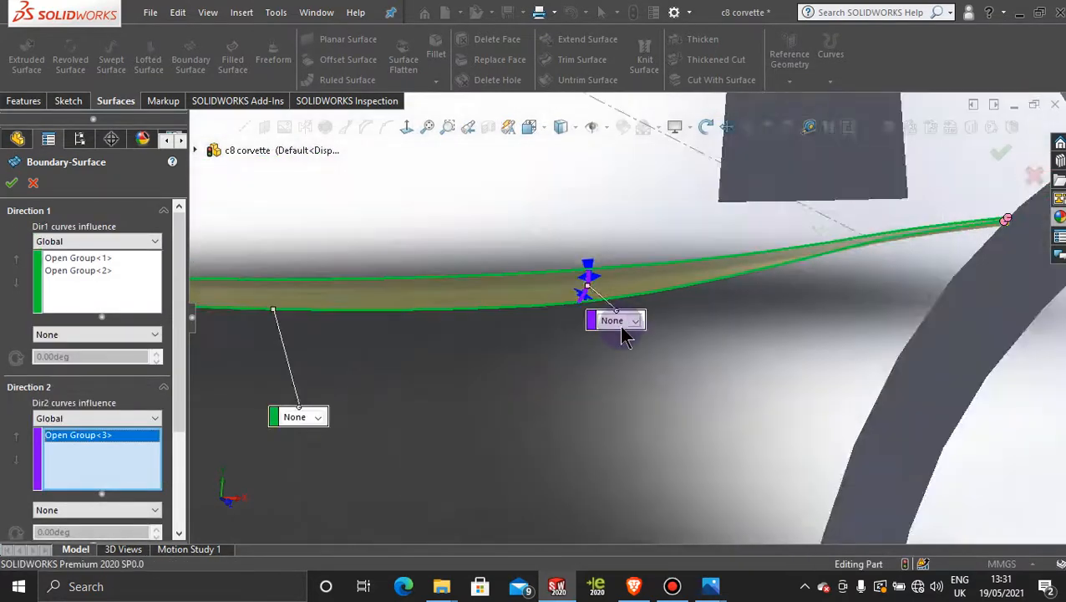
Step: Add the cross spline near the nose as the second Direction 2 curve and accept the boundary surface
scroll(452, 368, up, 3)
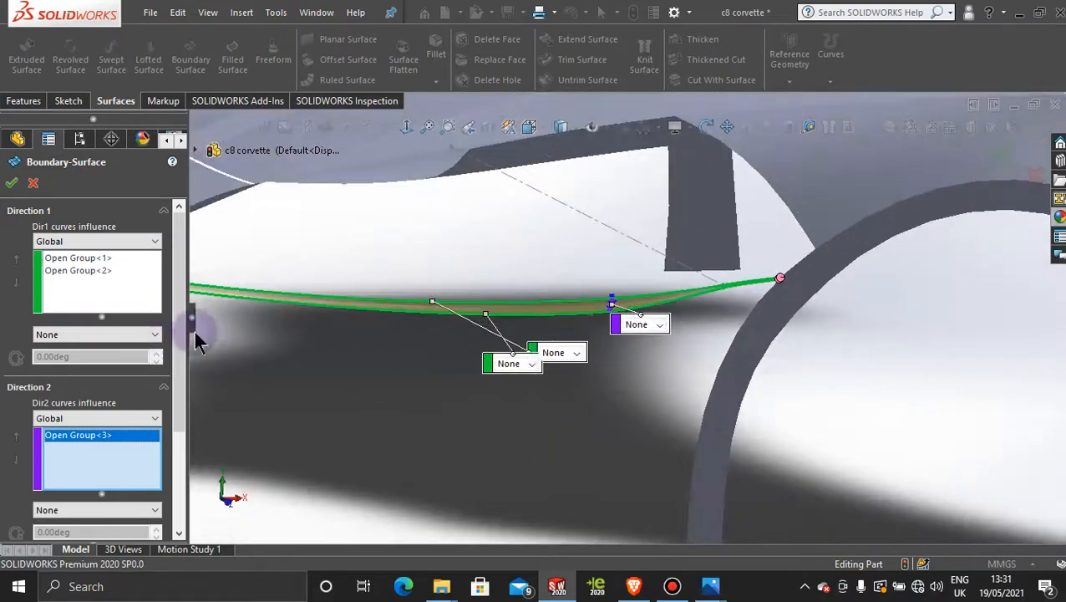
scroll(239, 323, up, 3)
scroll(326, 286, down, 10)
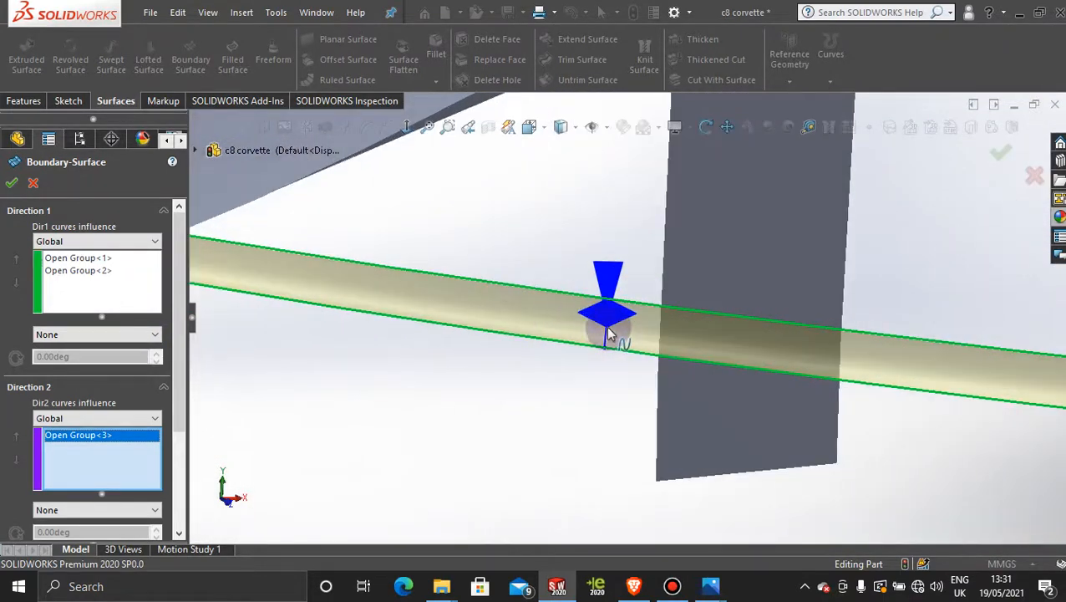
click(608, 336)
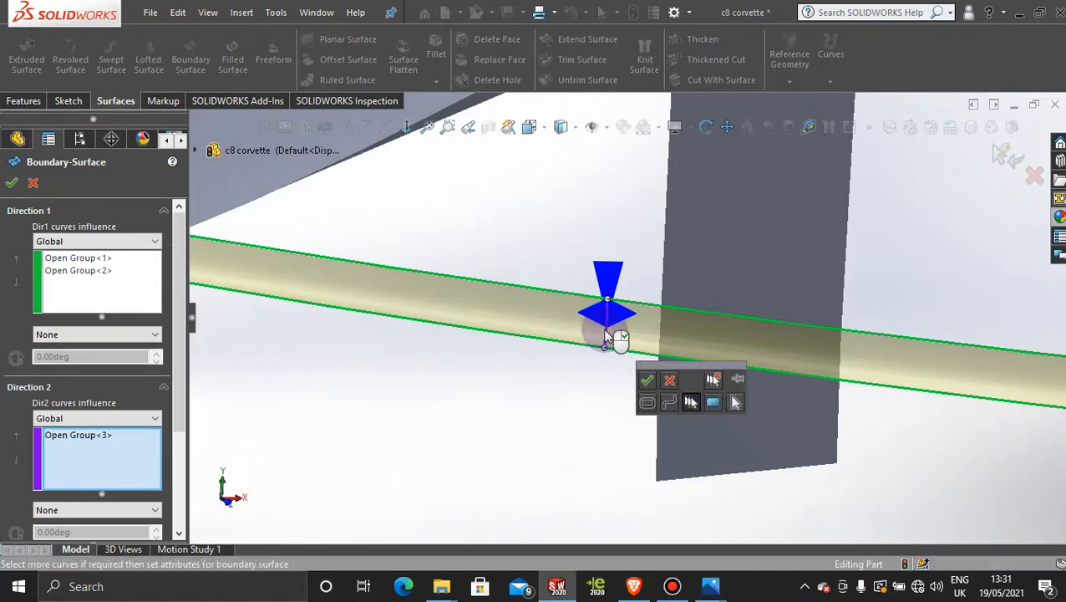
click(646, 379)
scroll(571, 374, up, 5)
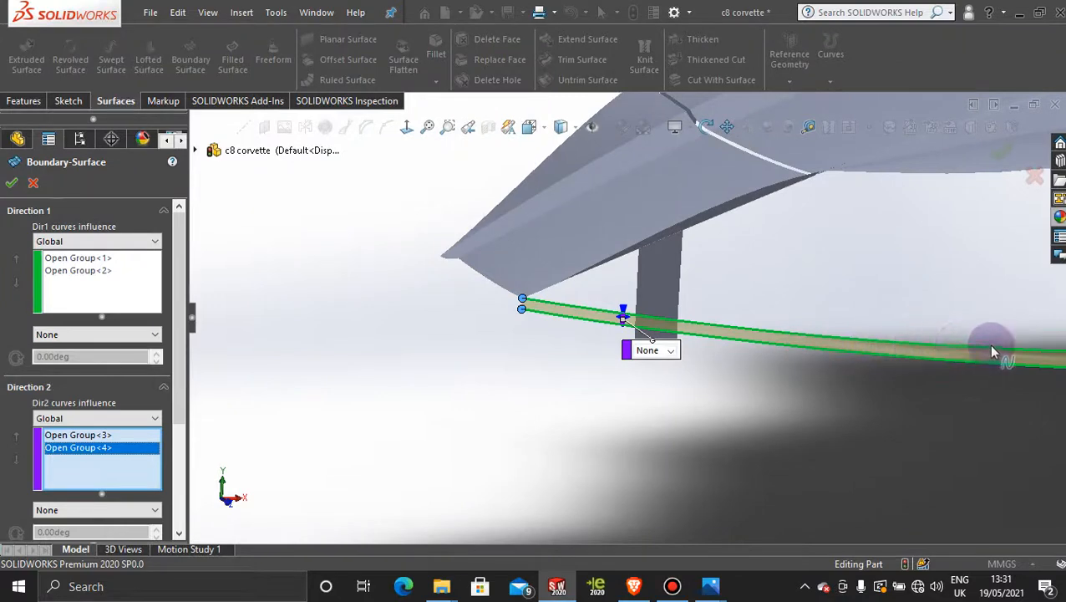
scroll(864, 414, up, 3)
scroll(807, 347, down, 5)
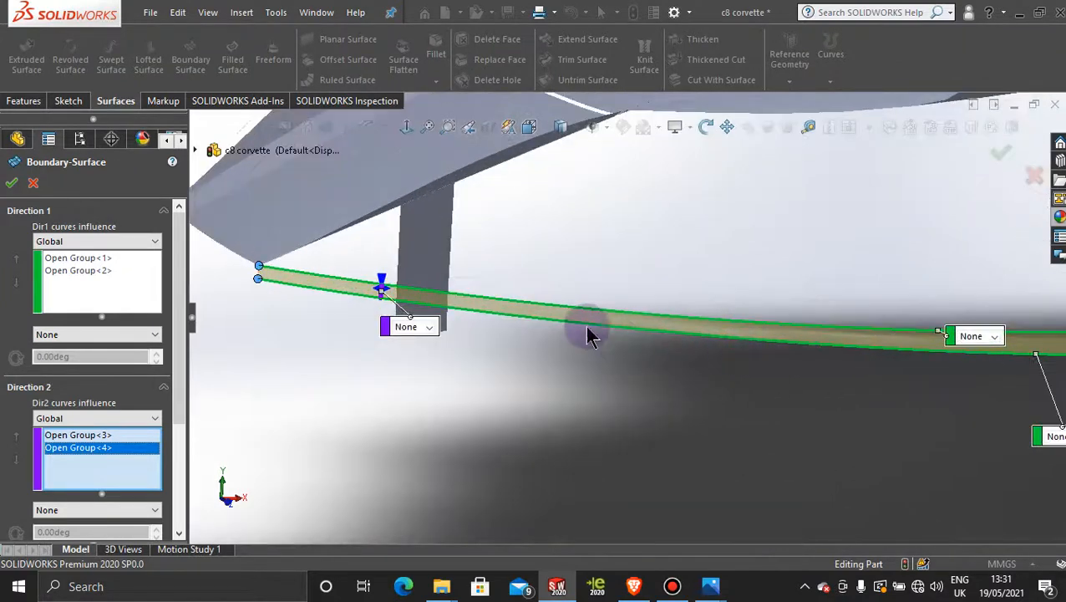
scroll(708, 376, up, 2)
scroll(707, 408, up, 5)
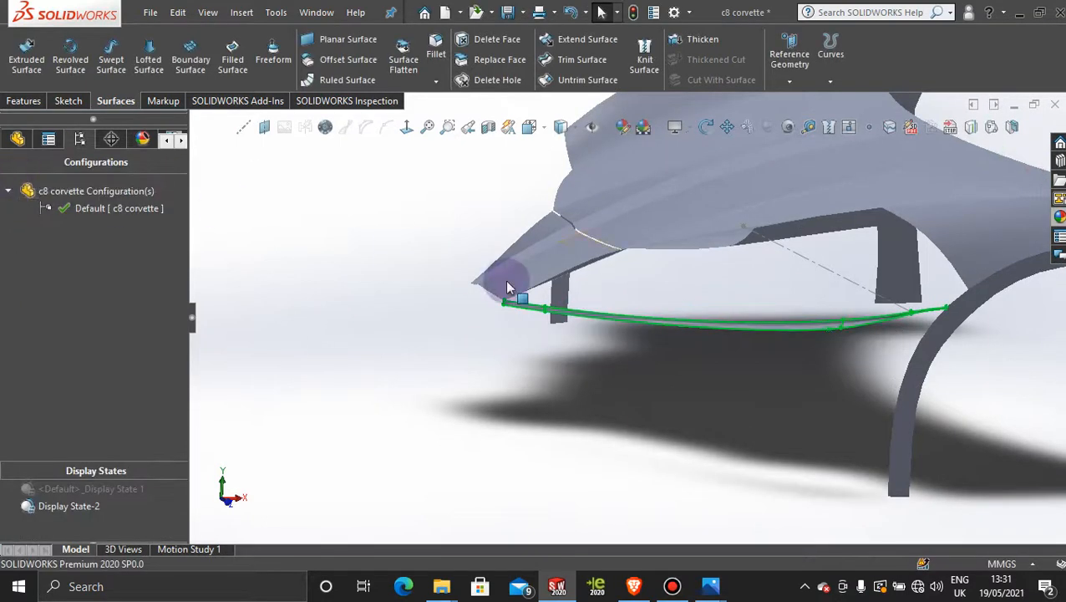
Step: Examine the new bumper boundary surface along its length and at its wheel-arch end from several angles
scroll(852, 380, down, 6)
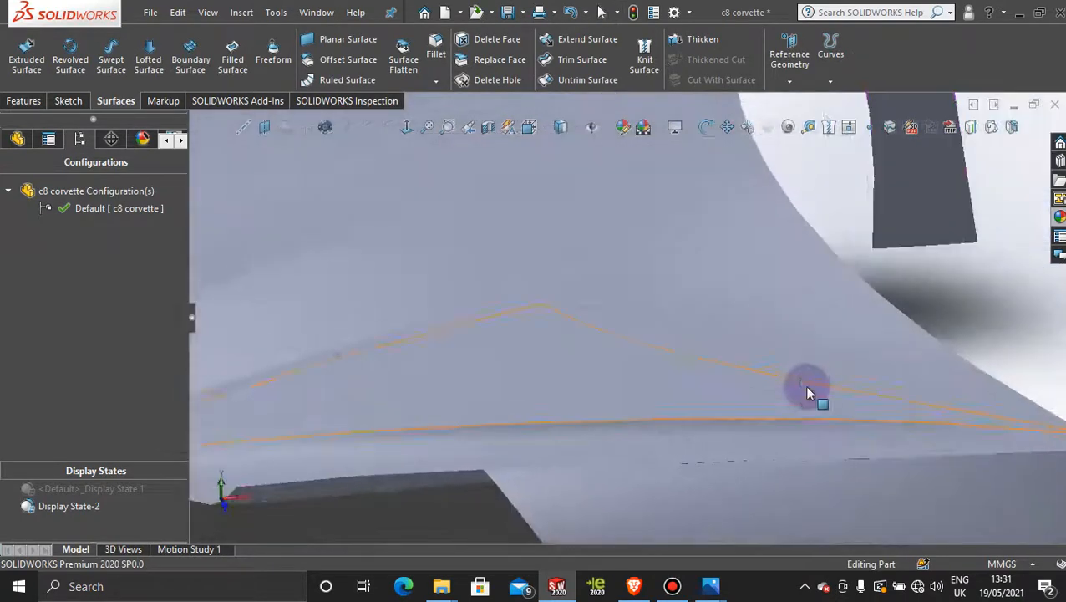
scroll(808, 393, up, 6)
middle_drag(775, 418, 631, 405)
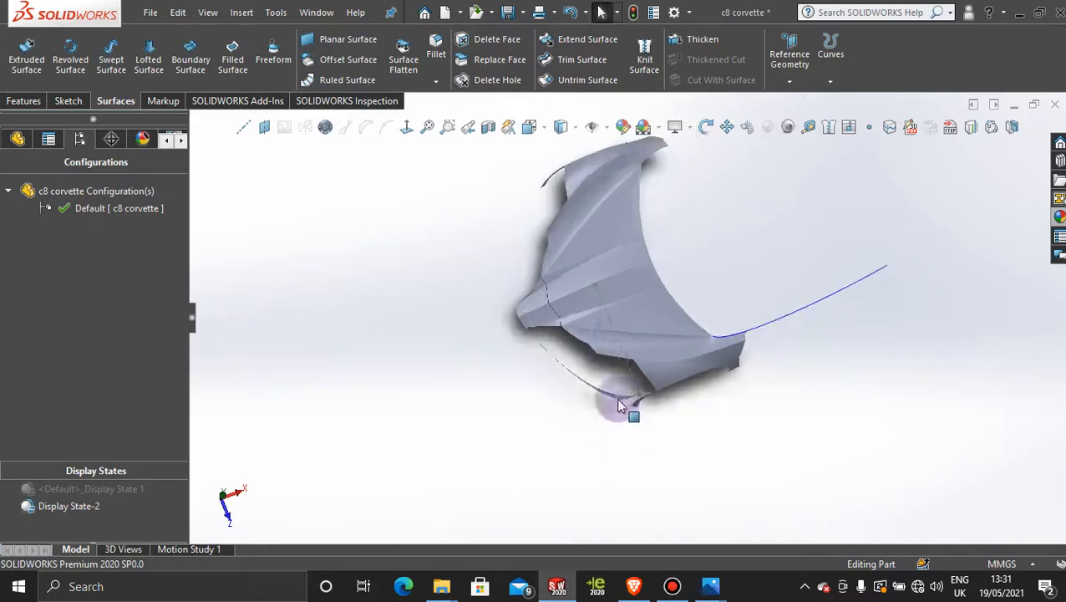
scroll(616, 343, down, 5)
scroll(643, 420, down, 5)
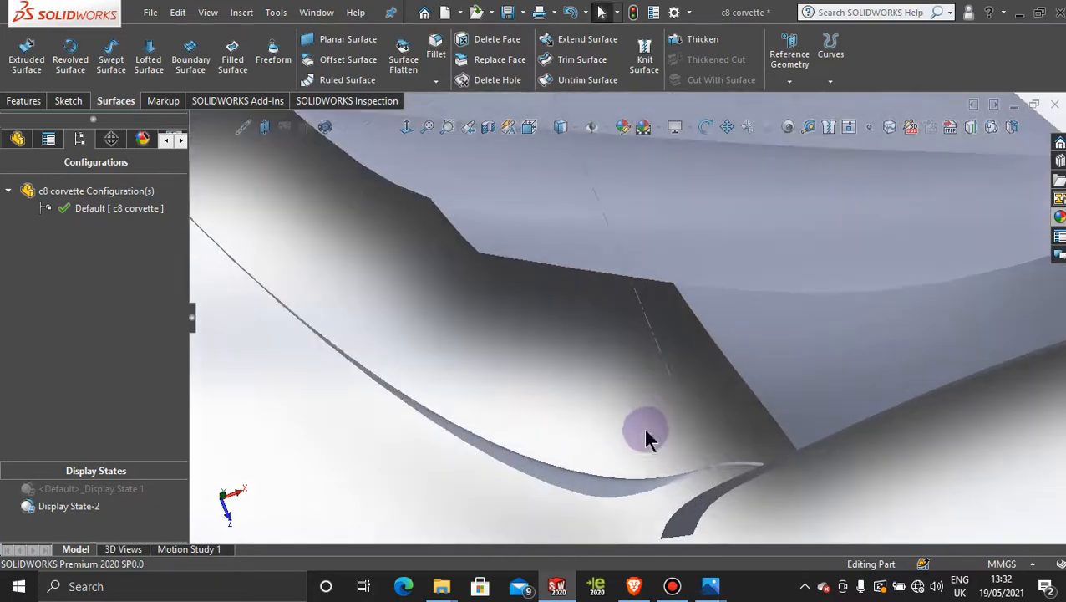
scroll(645, 463, up, 3)
middle_drag(644, 465, 610, 304)
scroll(695, 354, down, 5)
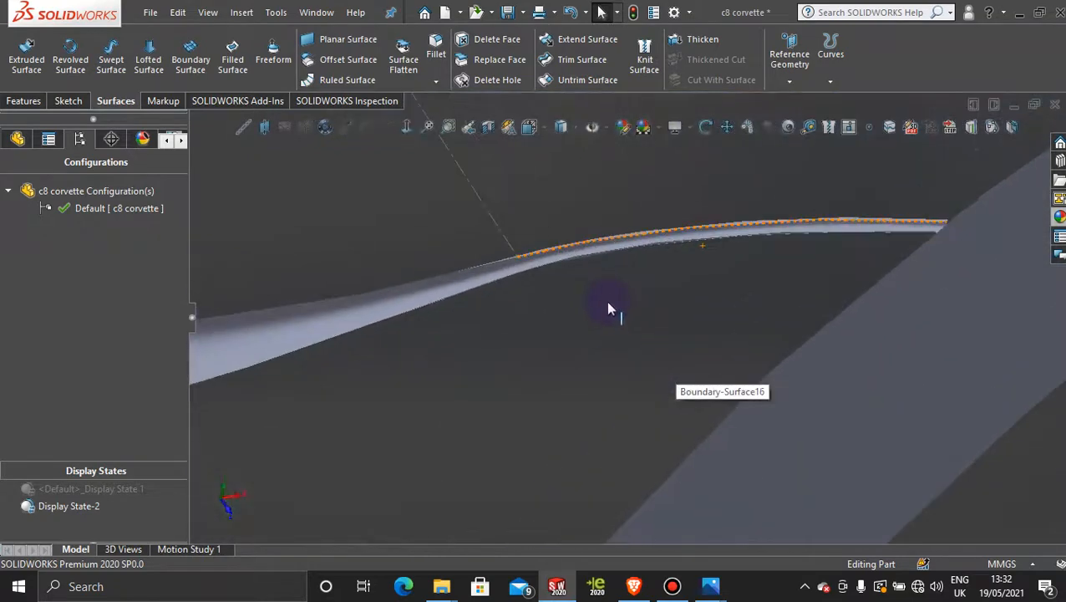
scroll(905, 300, down, 4)
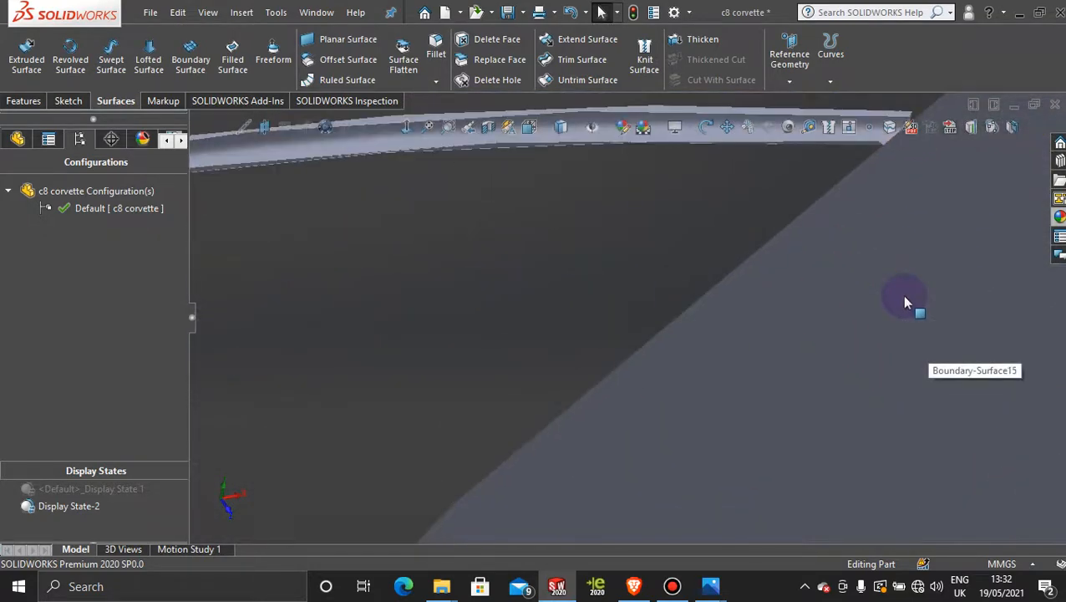
scroll(899, 170, down, 4)
scroll(891, 180, up, 4)
scroll(648, 228, down, 6)
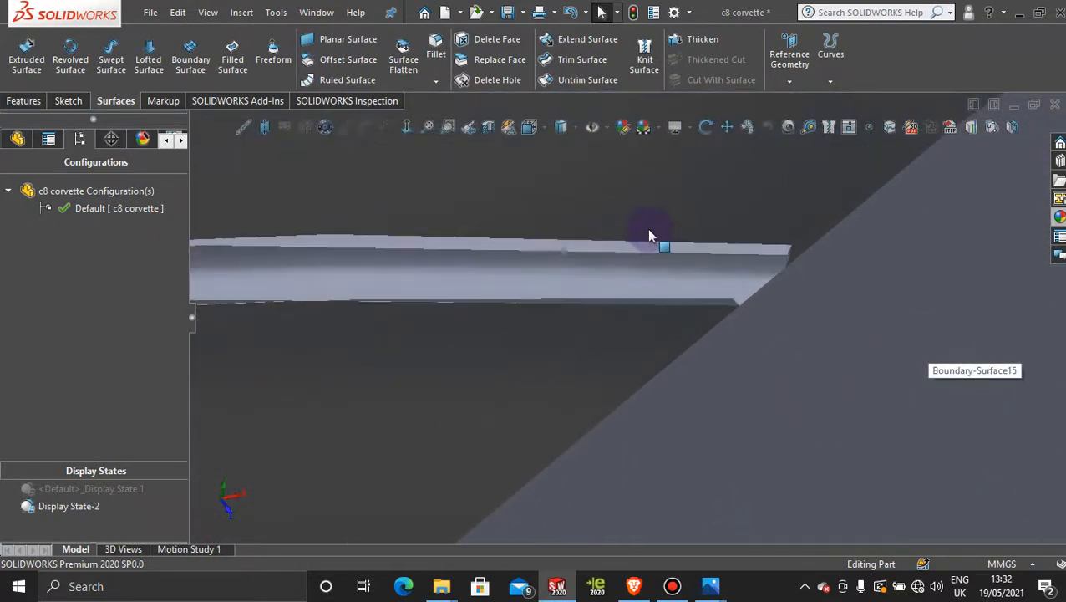
middle_click(770, 313)
middle_drag(769, 312, 801, 313)
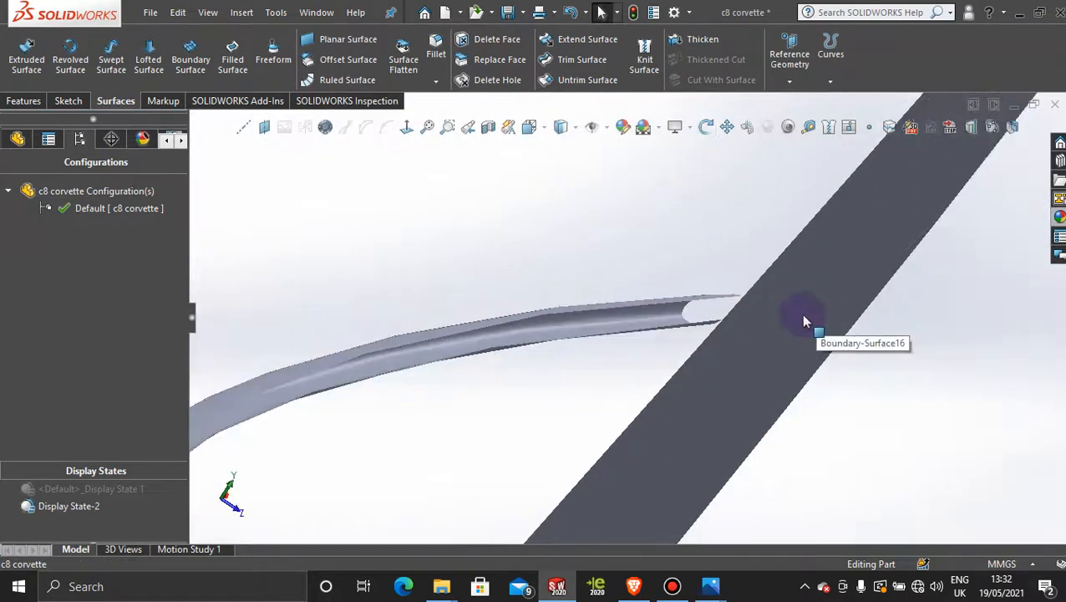
middle_drag(645, 348, 653, 351)
middle_drag(656, 361, 531, 350)
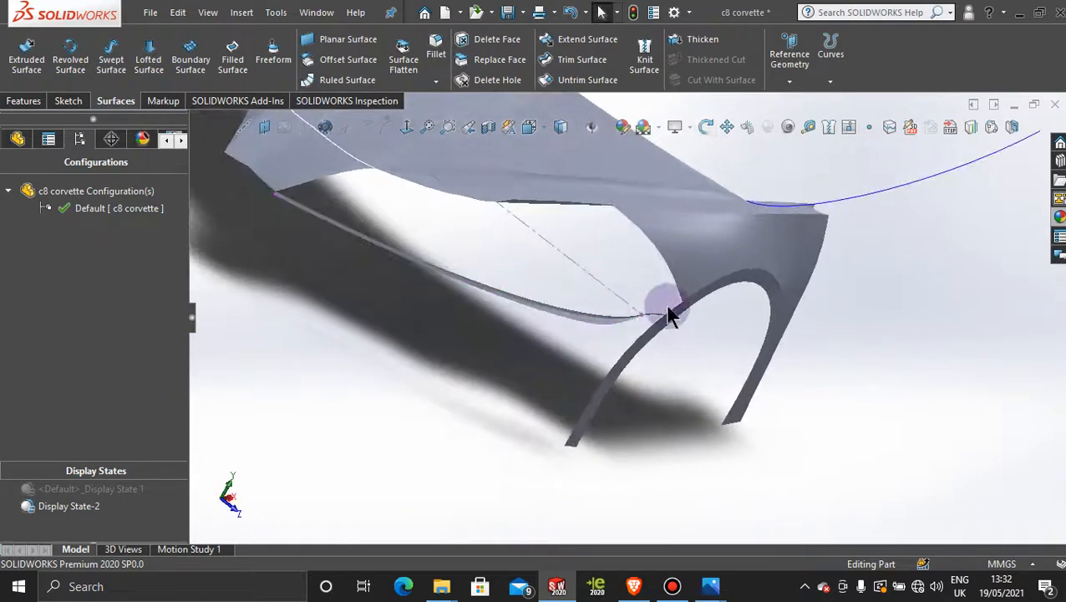
Step: Compare the bumper surface's narrow section at the wheel arch with the reference photos of the red car
scroll(644, 322, down, 5)
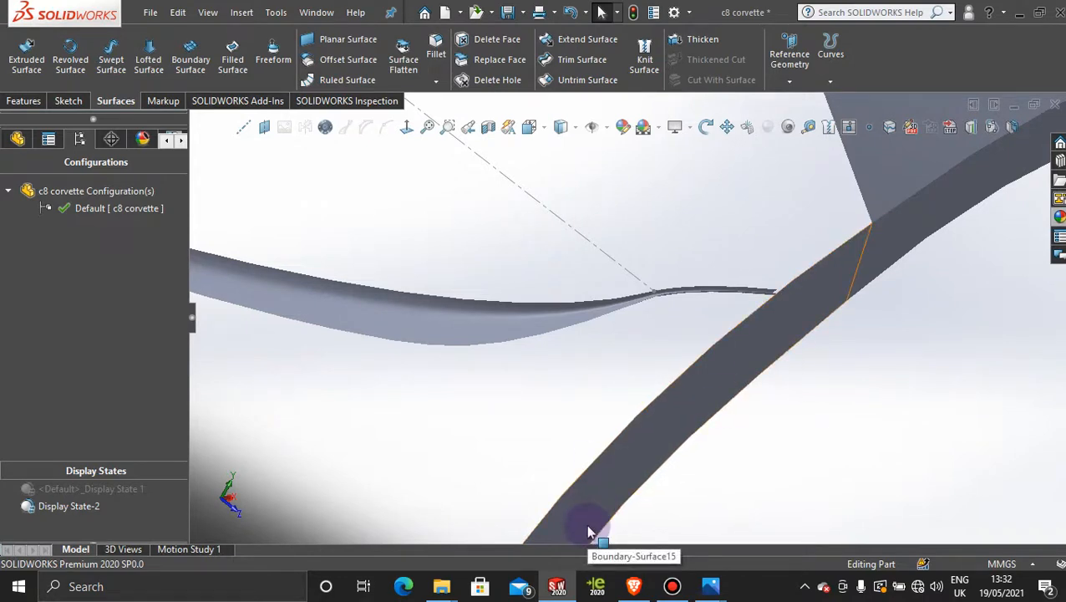
scroll(719, 325, down, 1)
middle_drag(720, 333, 295, 332)
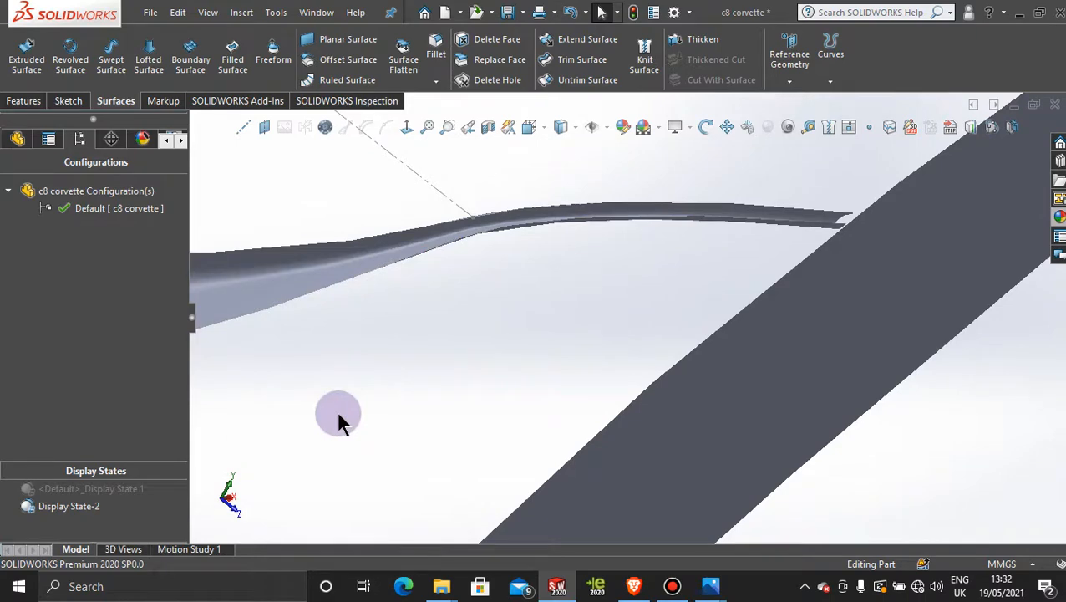
scroll(339, 414, up, 6)
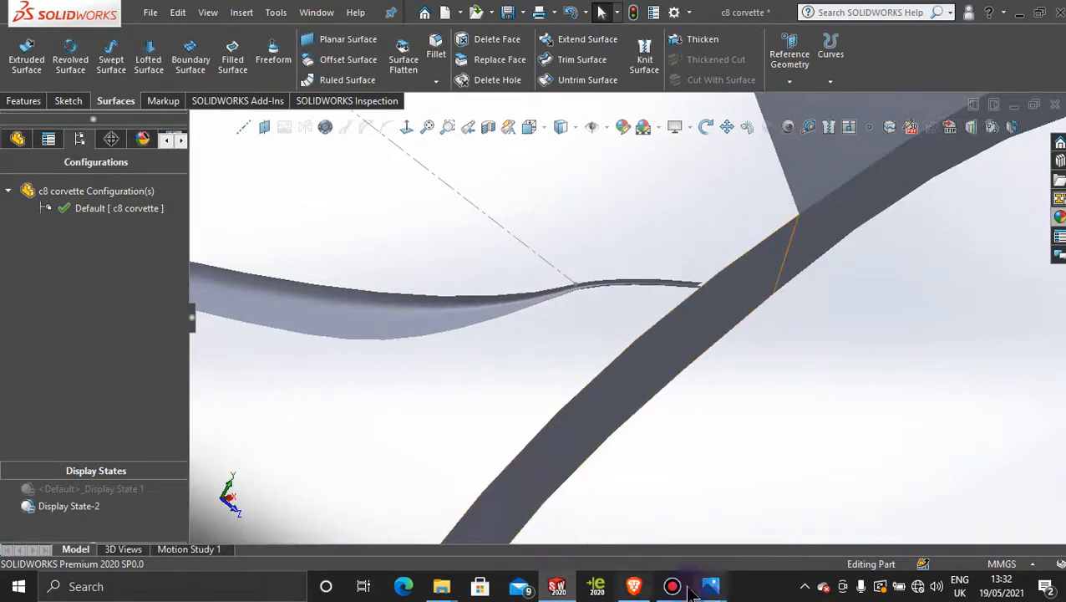
mouse_move(727, 591)
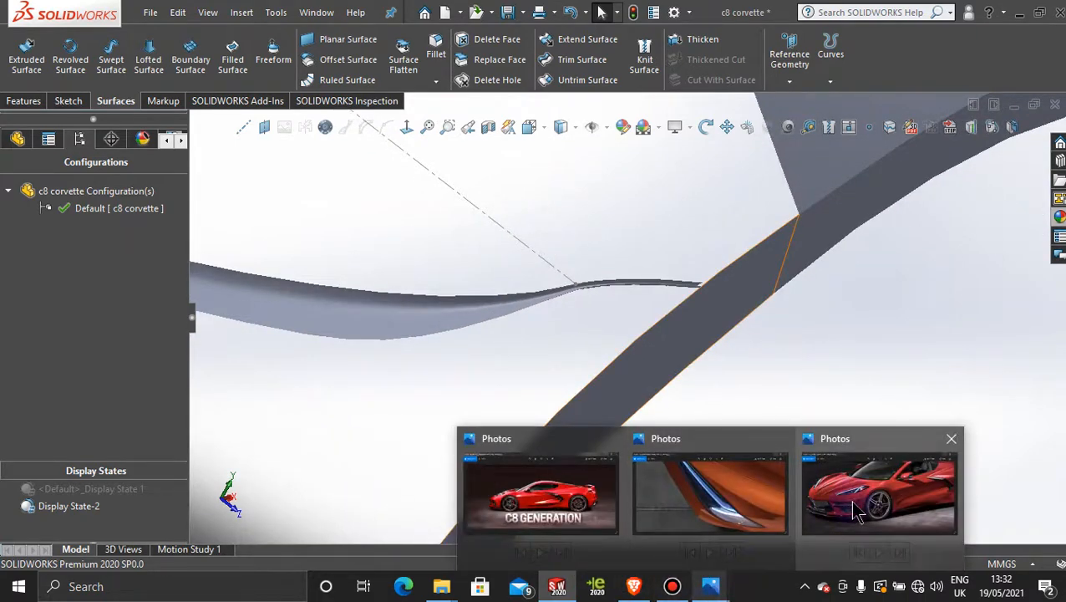
mouse_move(856, 511)
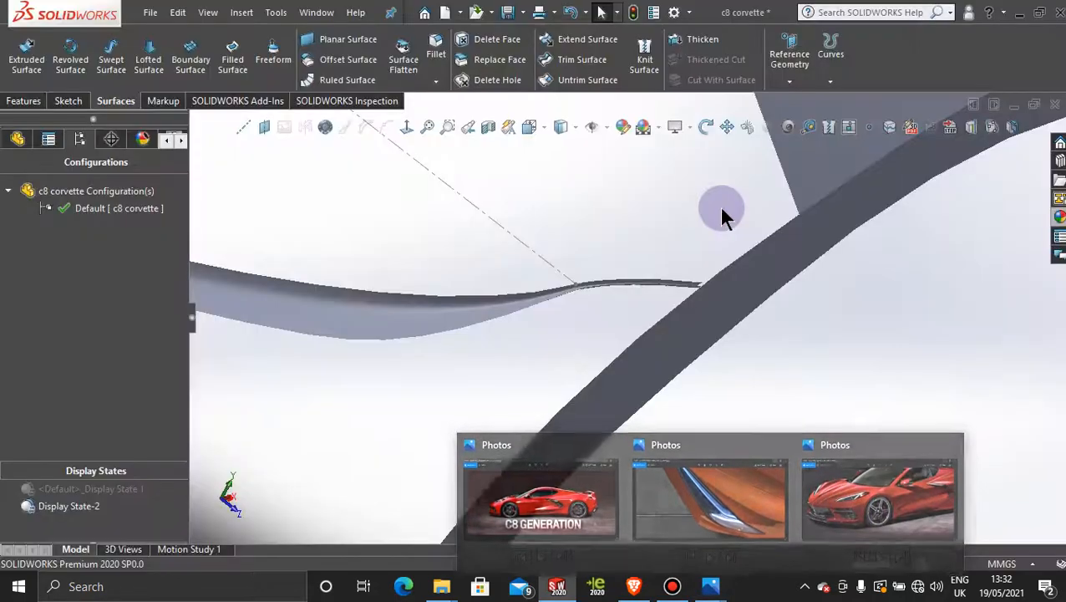
Step: Delete the bumper boundary surface feature while keeping its absorbed sketches
right_click(400, 311)
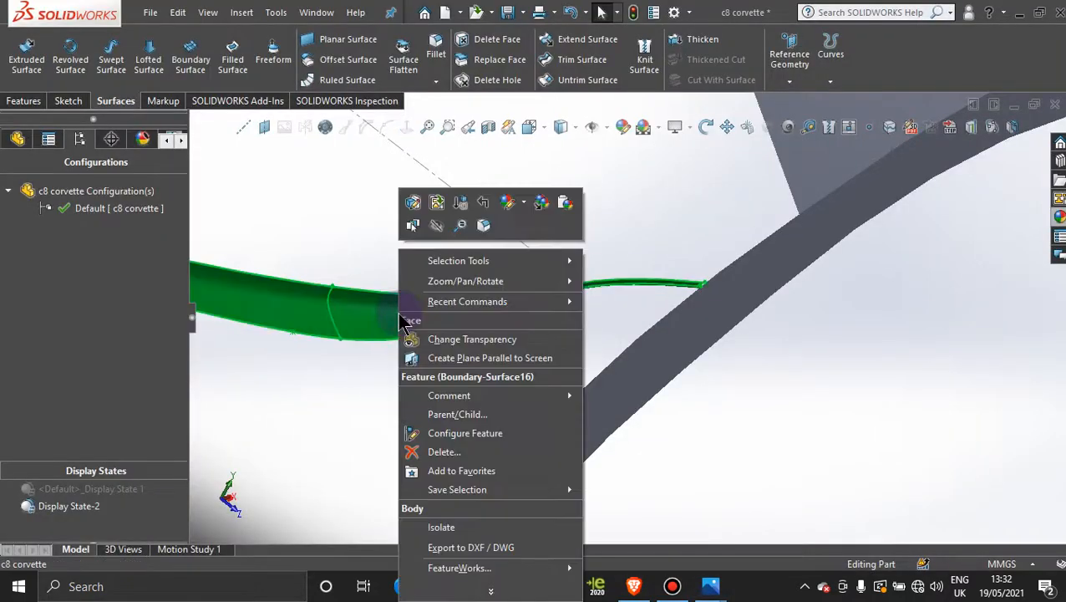
click(449, 455)
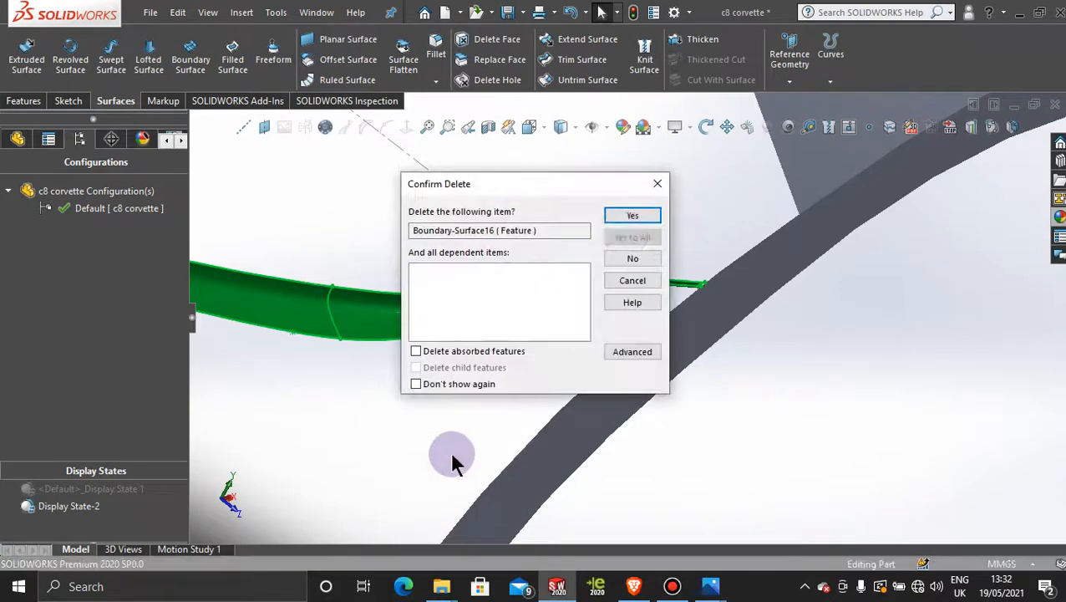
click(646, 213)
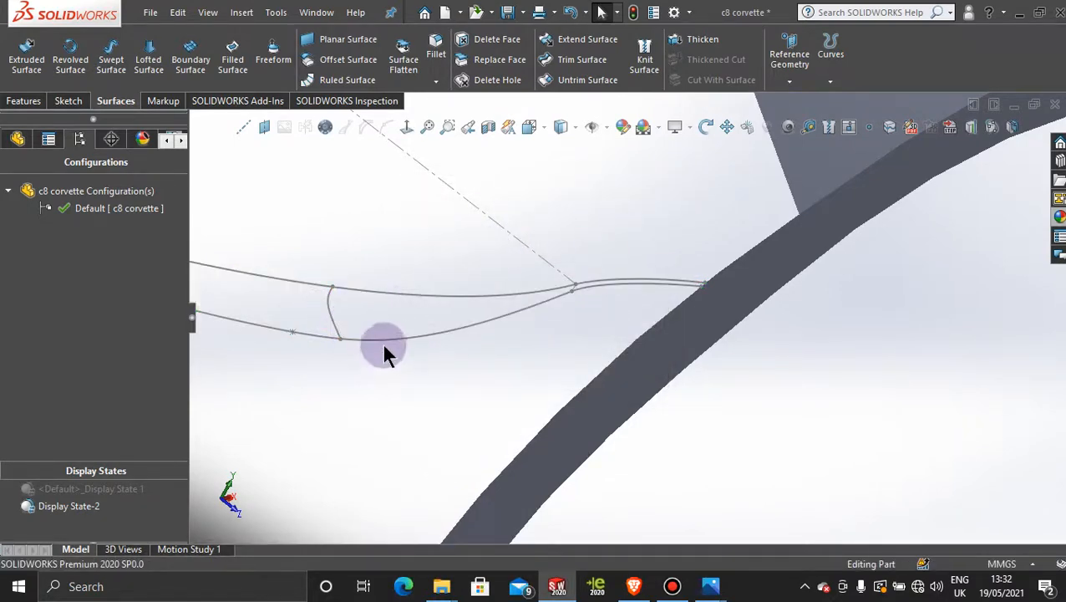
Step: Examine the upper and lower bumper splines and their wheel-arch extensions, including from the Front view
scroll(700, 286, down, 4)
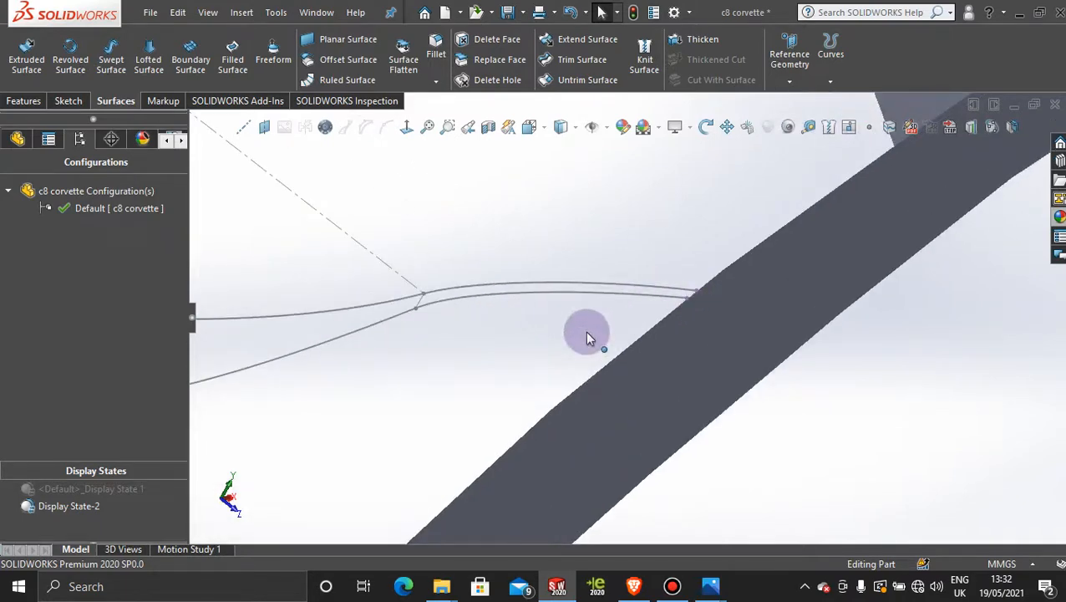
scroll(551, 327, up, 4)
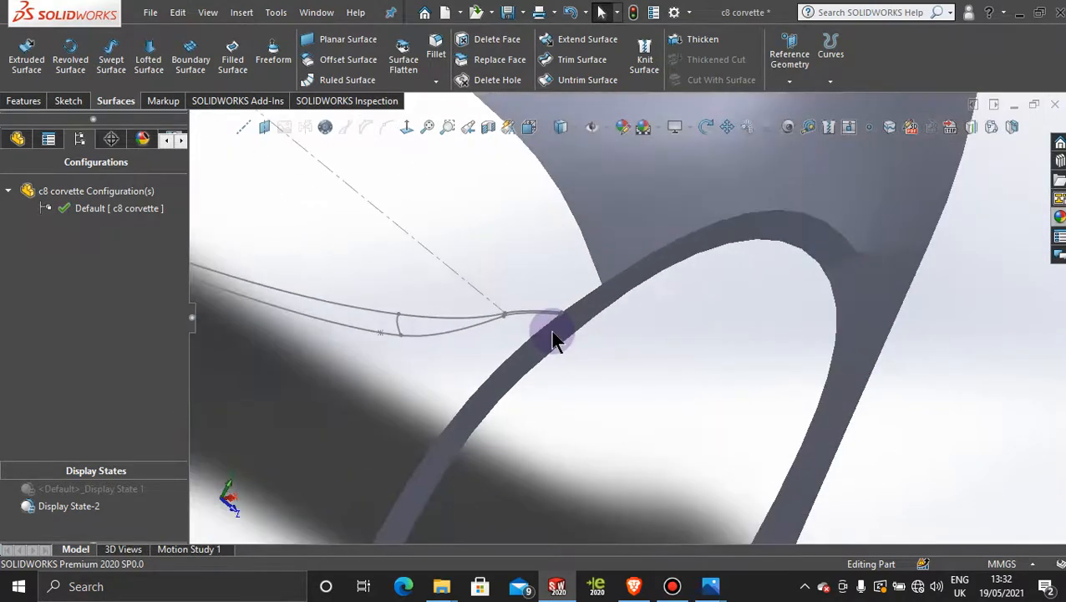
scroll(554, 334, up, 5)
key(space)
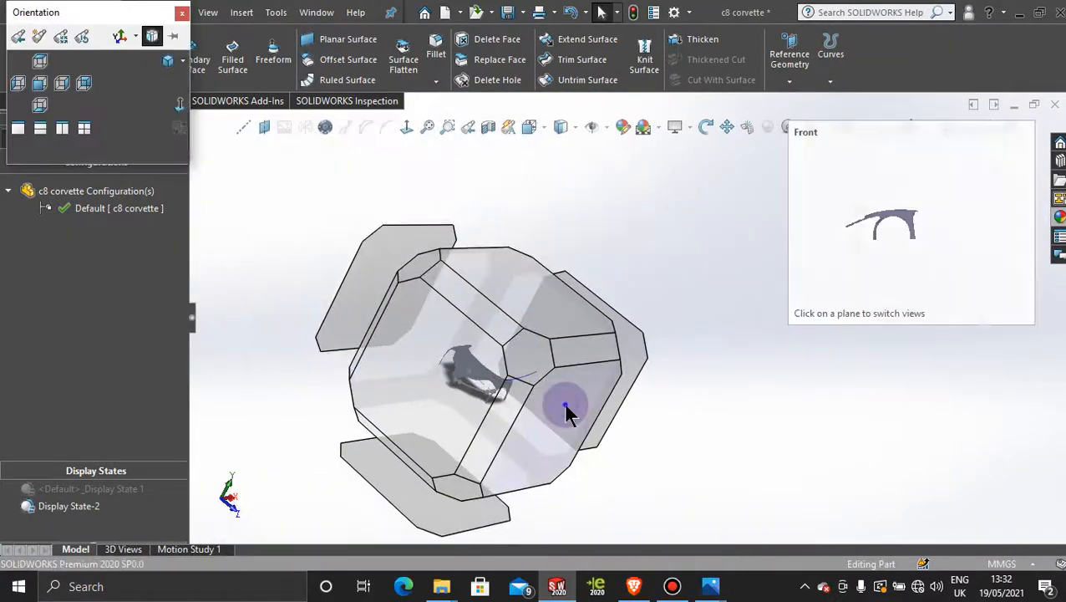
click(564, 408)
scroll(512, 333, down, 6)
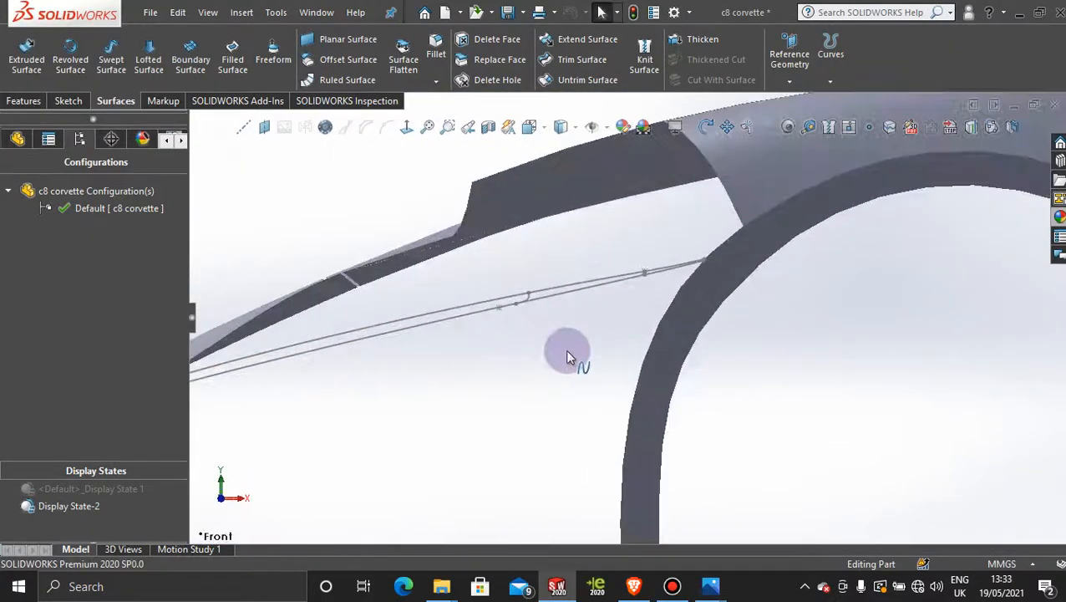
mouse_move(617, 316)
middle_down()
mouse_move(625, 311)
mouse_move(637, 334)
mouse_move(647, 323)
mouse_move(631, 303)
mouse_move(637, 328)
middle_up()
mouse_move(656, 280)
middle_down()
mouse_move(693, 321)
mouse_move(632, 292)
middle_up()
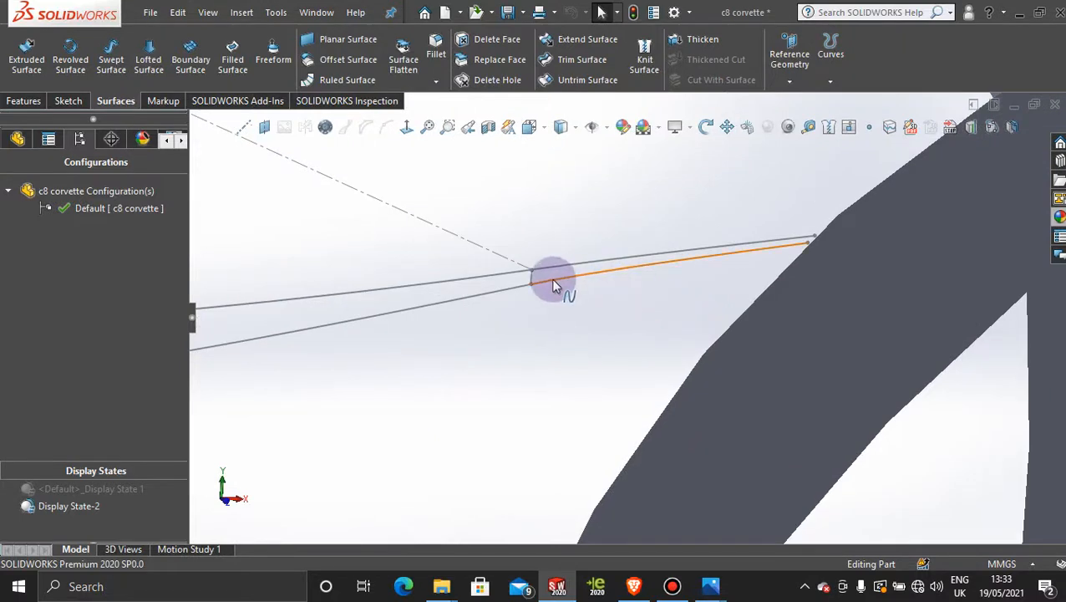
Step: In a new 3D sketch, draw a short cross spline between the upper and lower wheel-arch extensions, near where they start
click(68, 100)
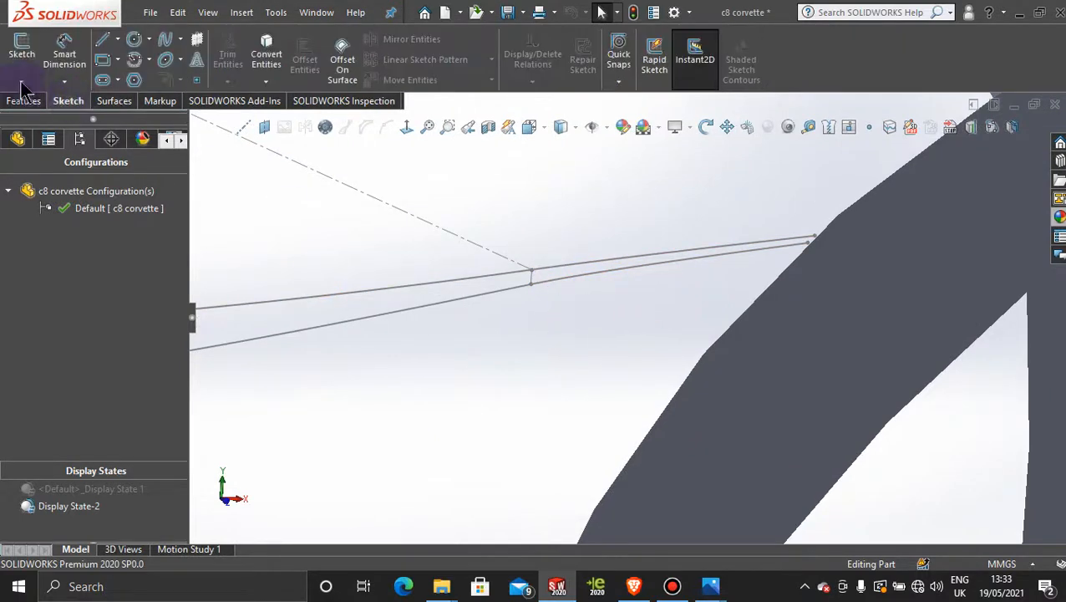
click(21, 81)
click(37, 119)
click(165, 39)
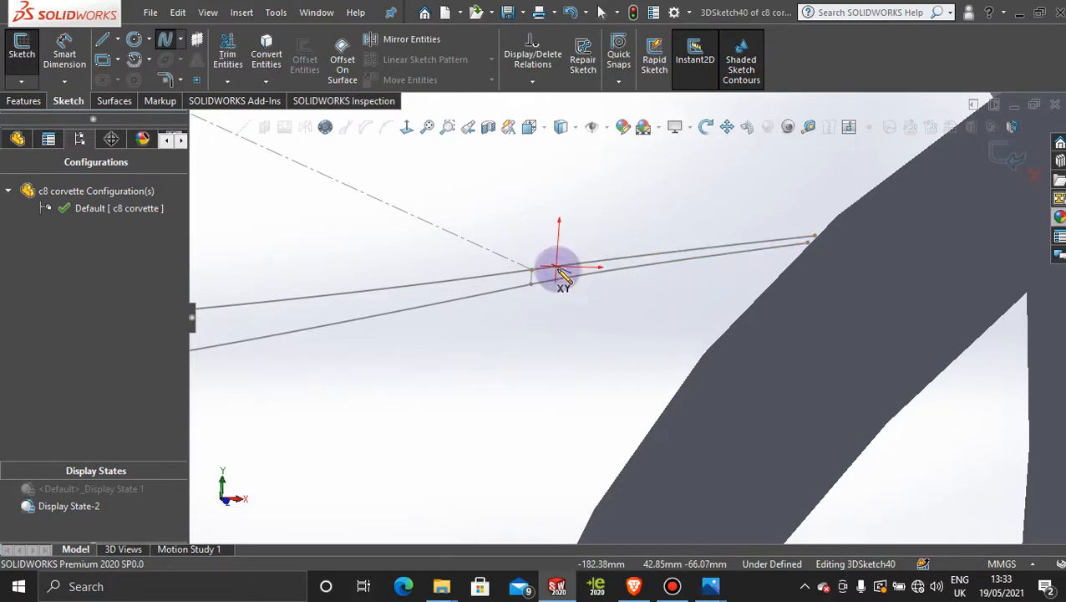
click(556, 283)
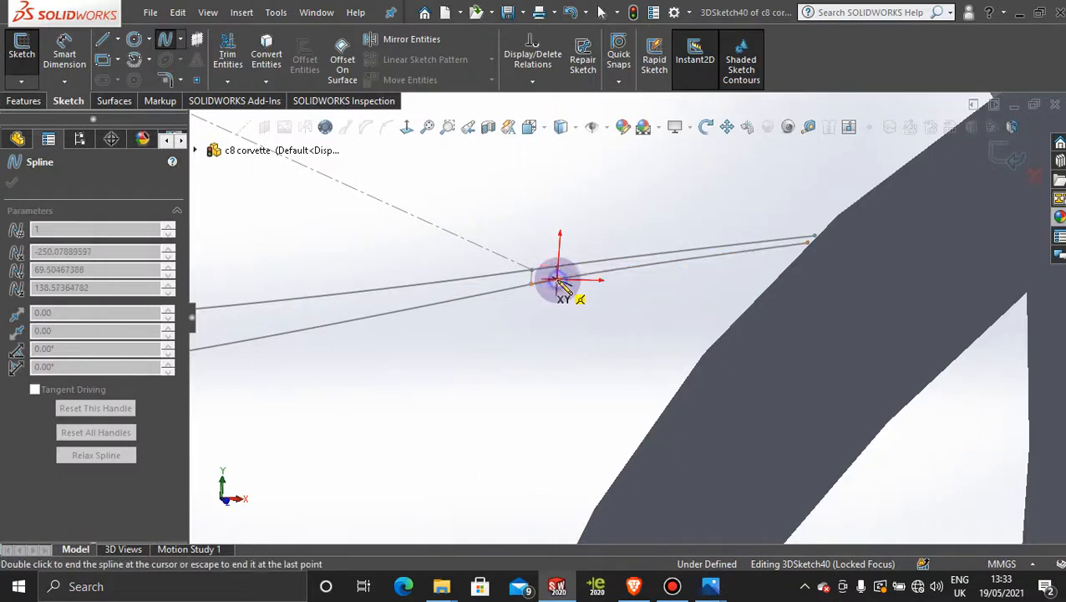
key(Escape)
mouse_move(579, 296)
middle_down()
mouse_move(565, 284)
mouse_move(578, 296)
middle_up()
scroll(577, 299, up, 8)
scroll(579, 299, up, 3)
middle_drag(475, 319, 422, 315)
scroll(409, 312, up, 4)
scroll(356, 306, down, 10)
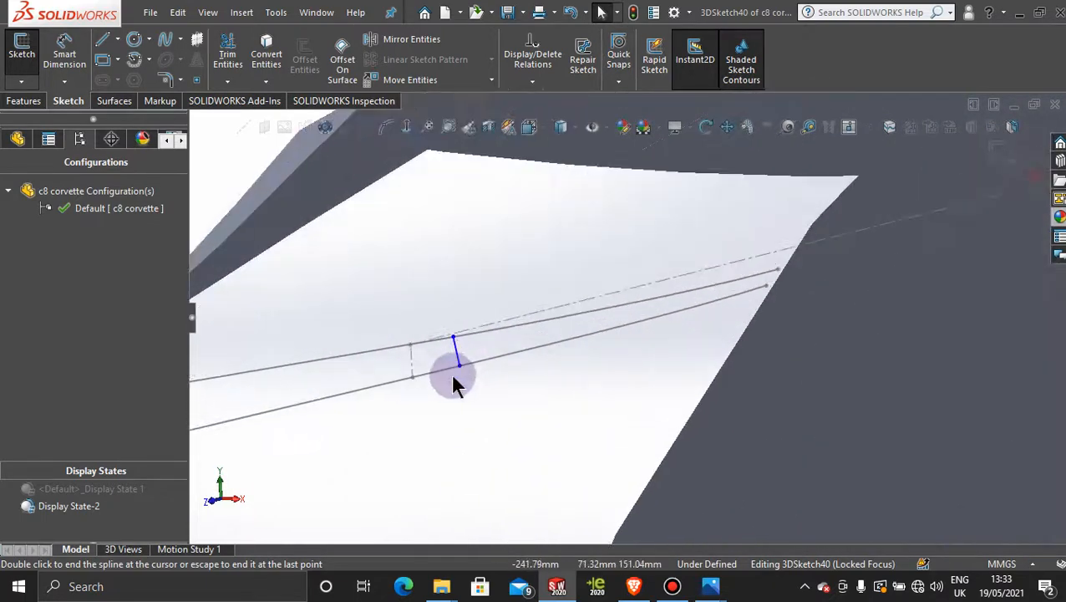
Step: Bend the short cross spline between the wheel-arch extensions into a slight outward curve with its tangent handle, and exit the 3D sketch
middle_drag(451, 373, 418, 393)
middle_drag(583, 410, 574, 403)
scroll(738, 280, down, 6)
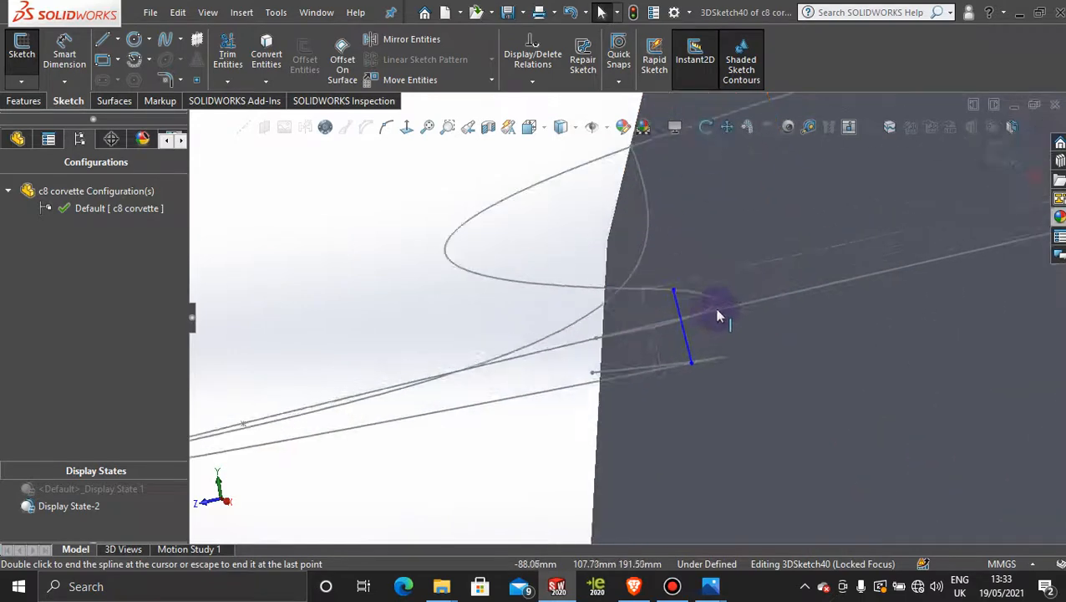
scroll(684, 337, down, 4)
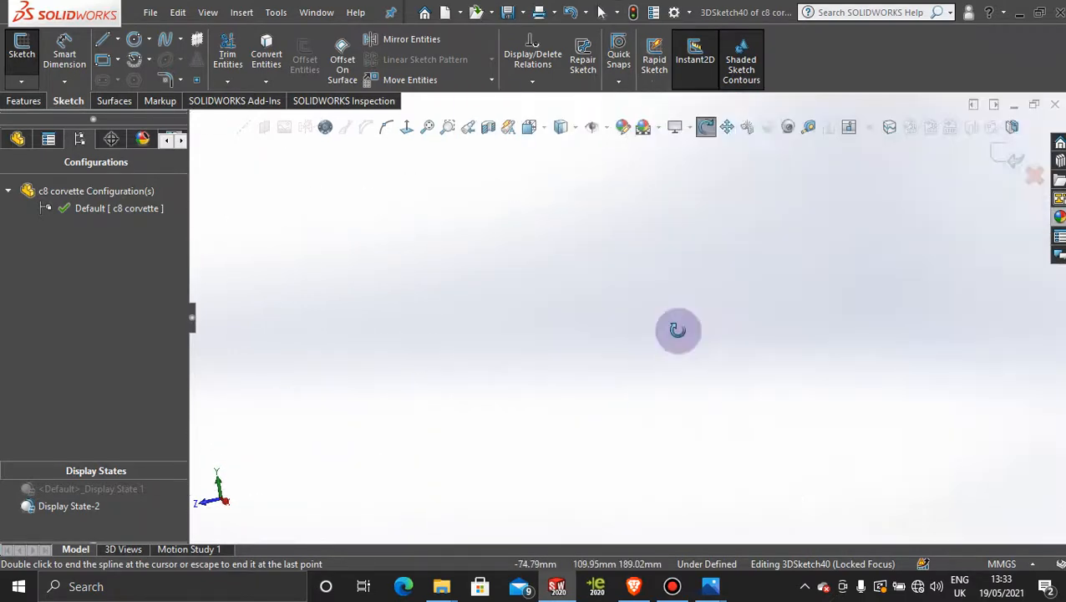
scroll(678, 342, up, 6)
middle_drag(642, 308, 545, 285)
click(560, 283)
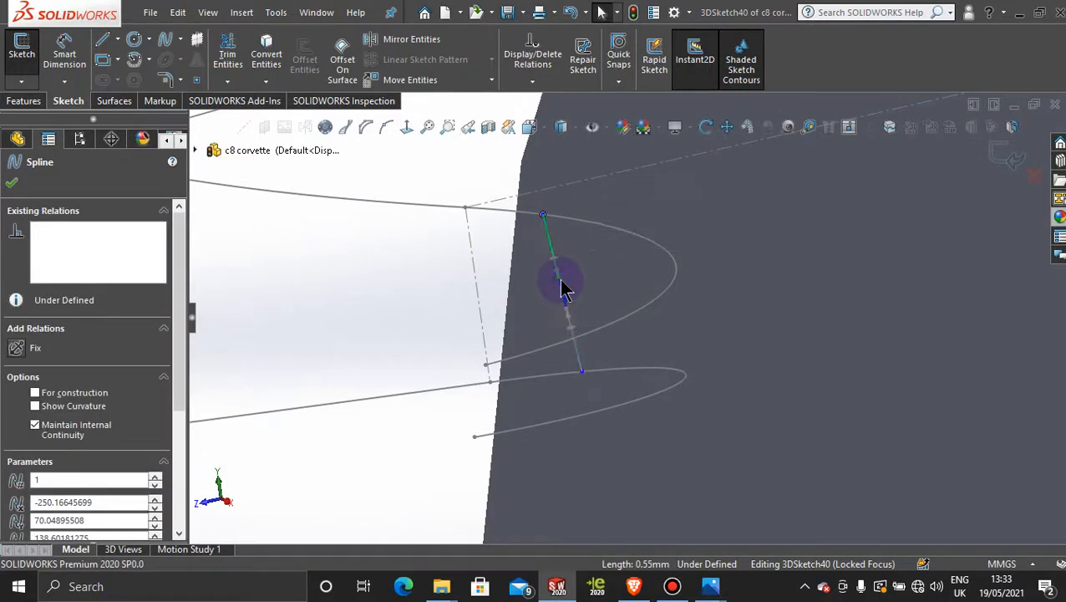
click(565, 289)
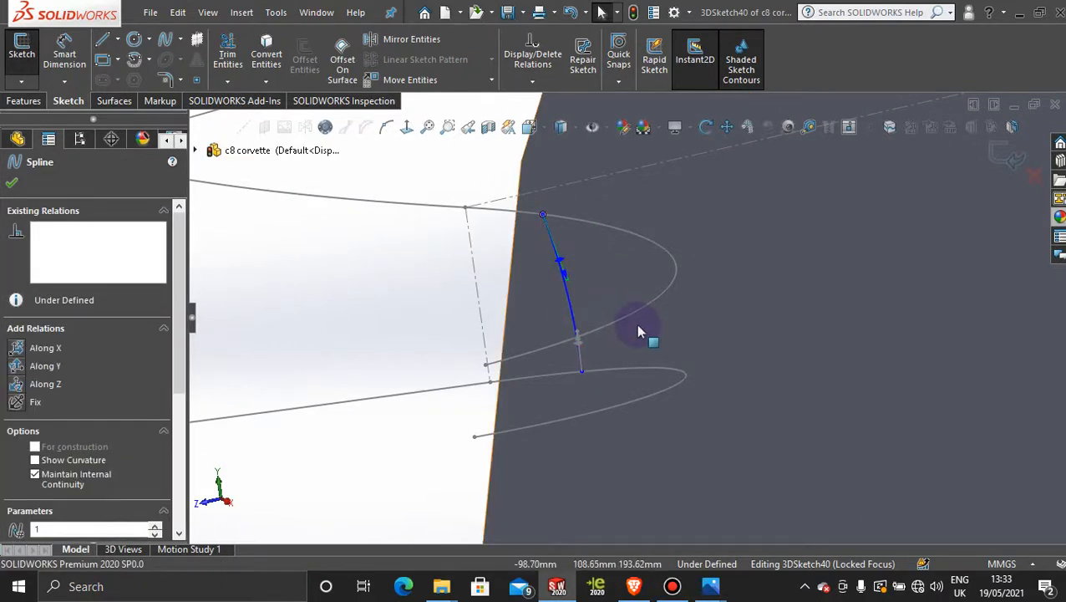
middle_drag(645, 331, 568, 380)
middle_drag(489, 349, 807, 501)
scroll(752, 442, up, 4)
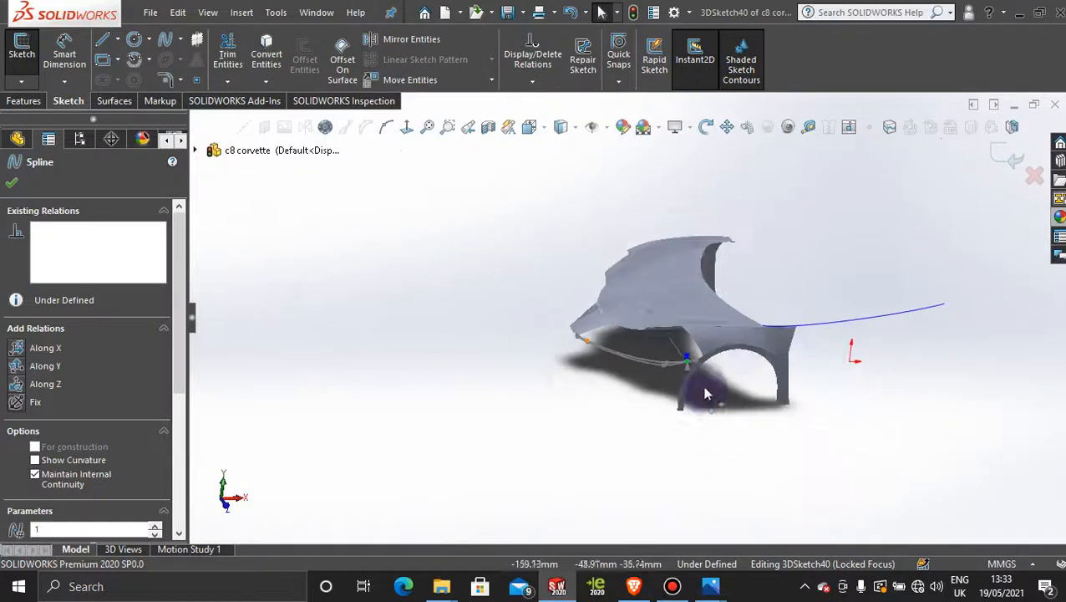
scroll(729, 400, down, 5)
click(731, 398)
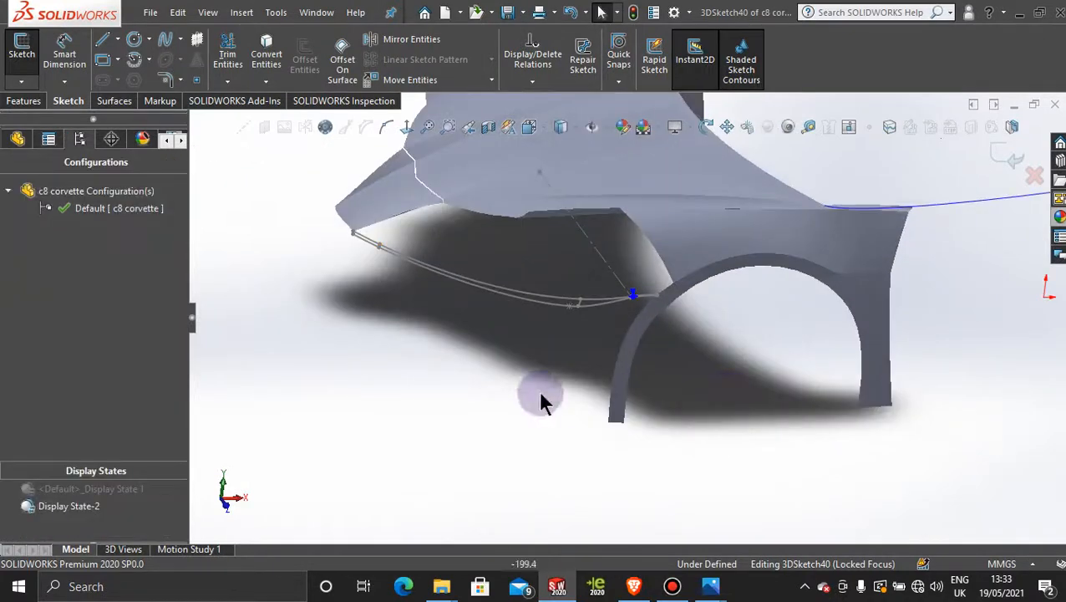
click(1010, 158)
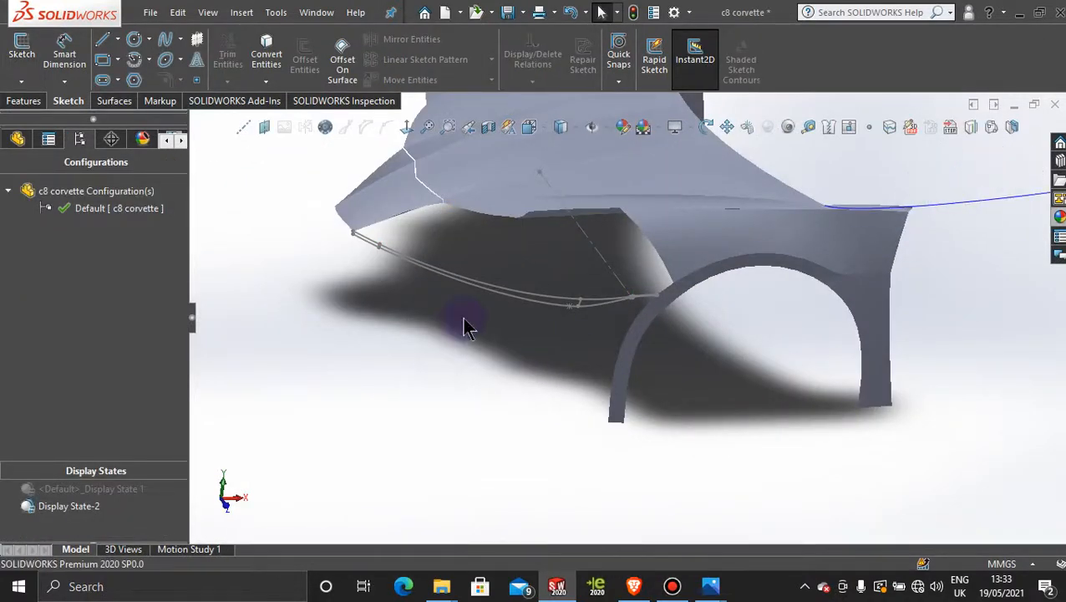
Step: Start a boundary surface with the upper bumper spline and its wheel-arch extension as the first Direction 1 open group
scroll(465, 326, down, 3)
click(124, 100)
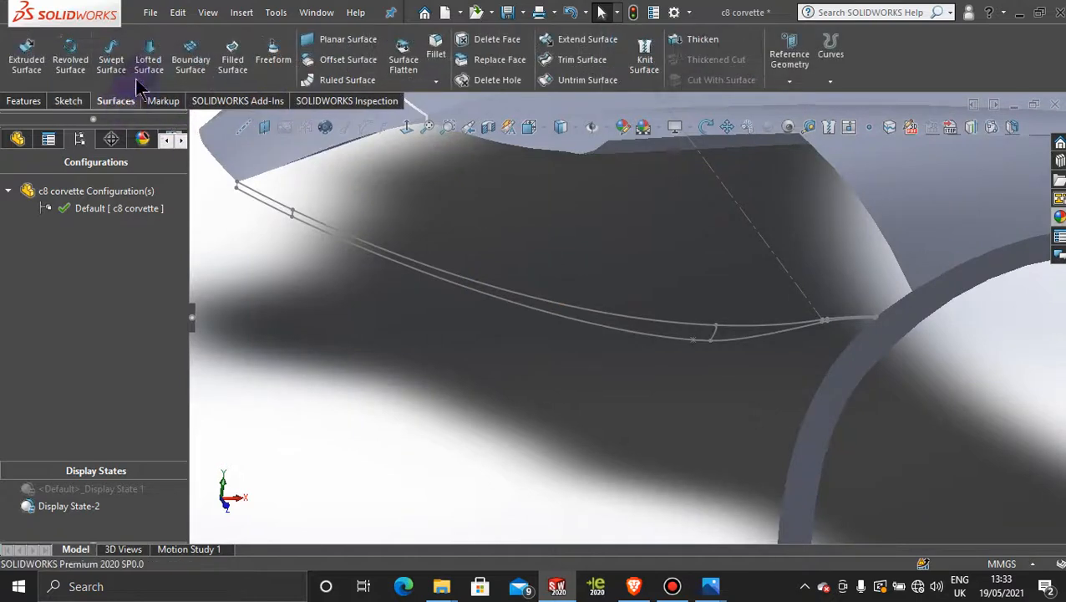
click(191, 54)
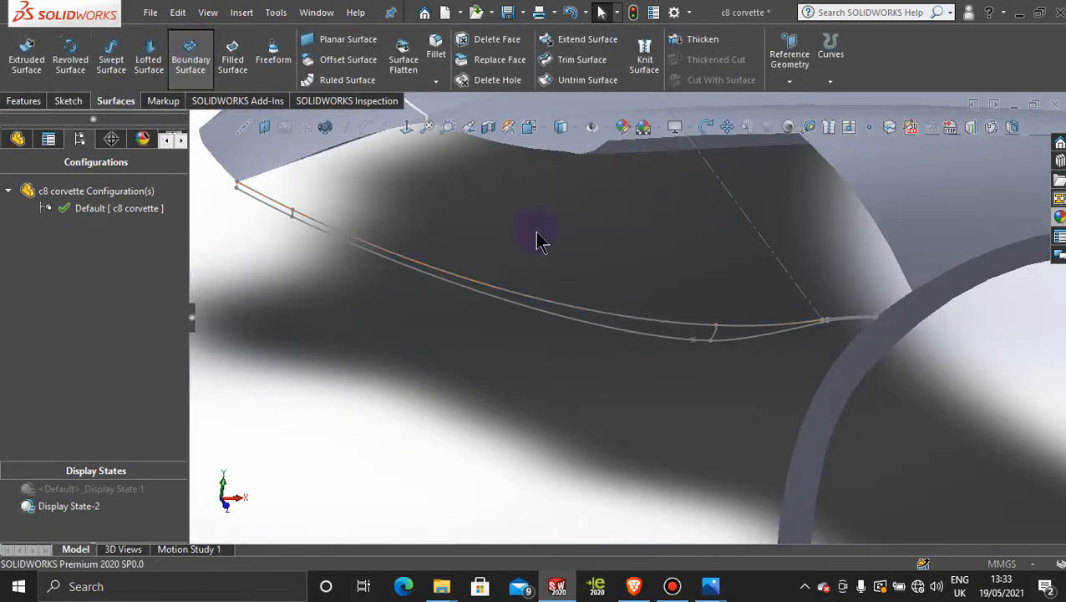
right_click(606, 243)
click(658, 288)
click(584, 306)
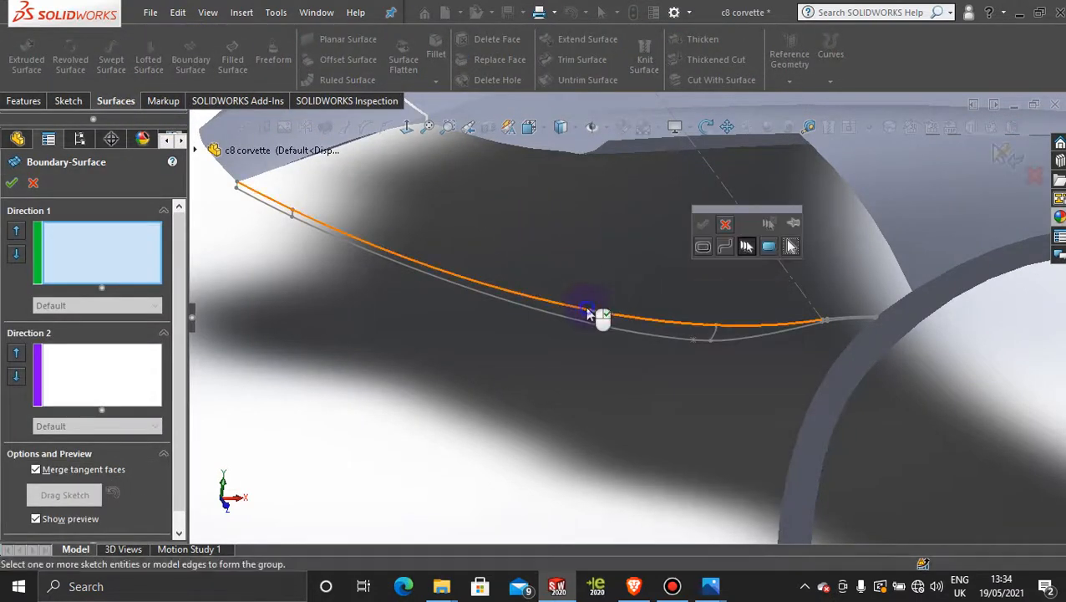
click(860, 301)
scroll(852, 308, down, 5)
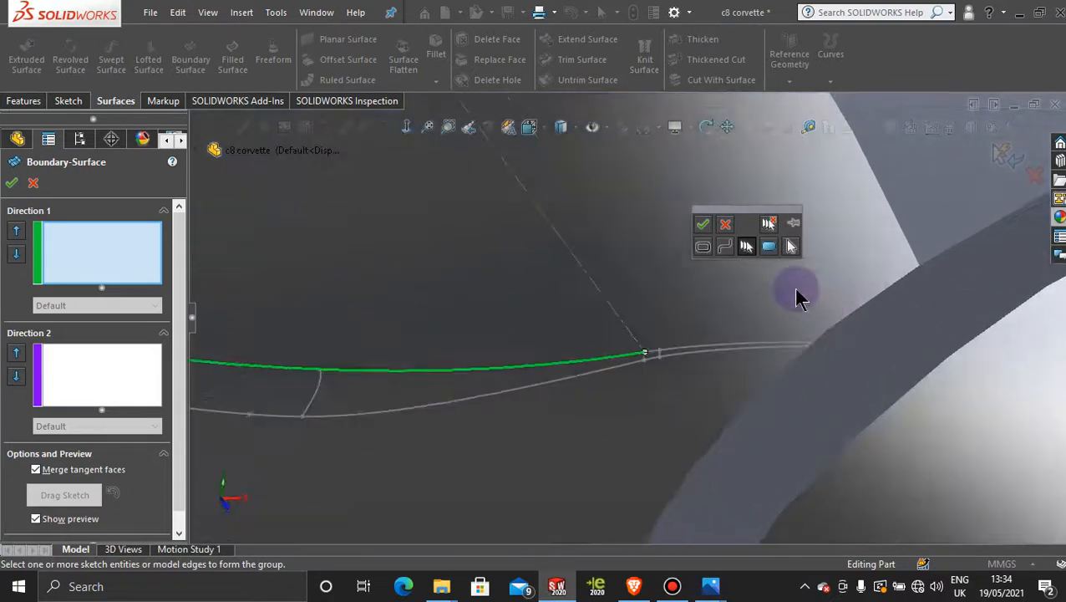
click(714, 342)
click(703, 224)
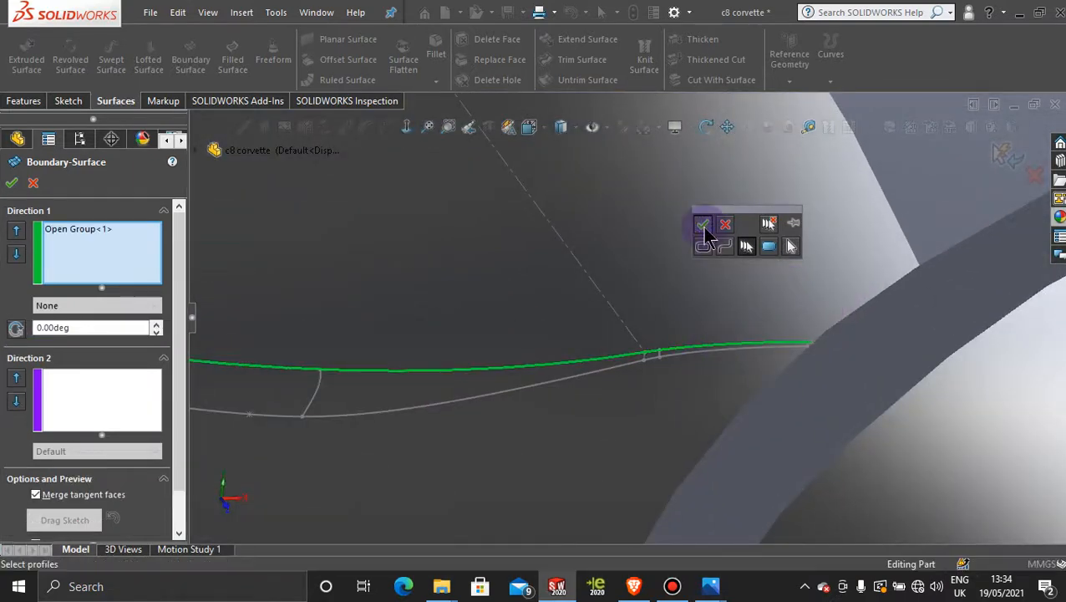
Step: Add the lower bumper spline and its wheel-arch extension as the second Direction 1 group, and flip the connector to untwist the surface
right_click(542, 420)
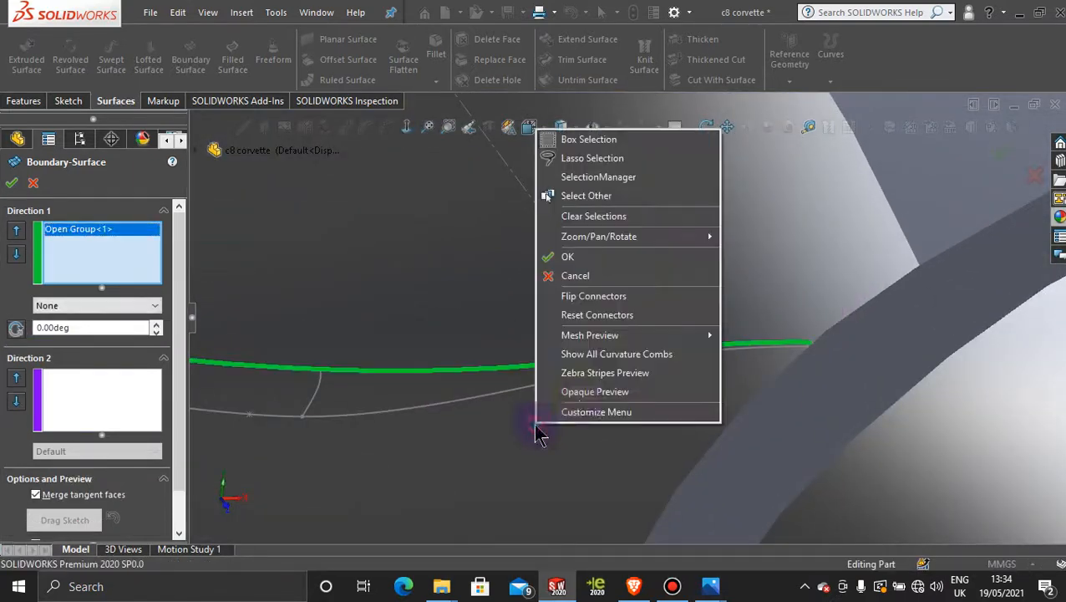
click(608, 179)
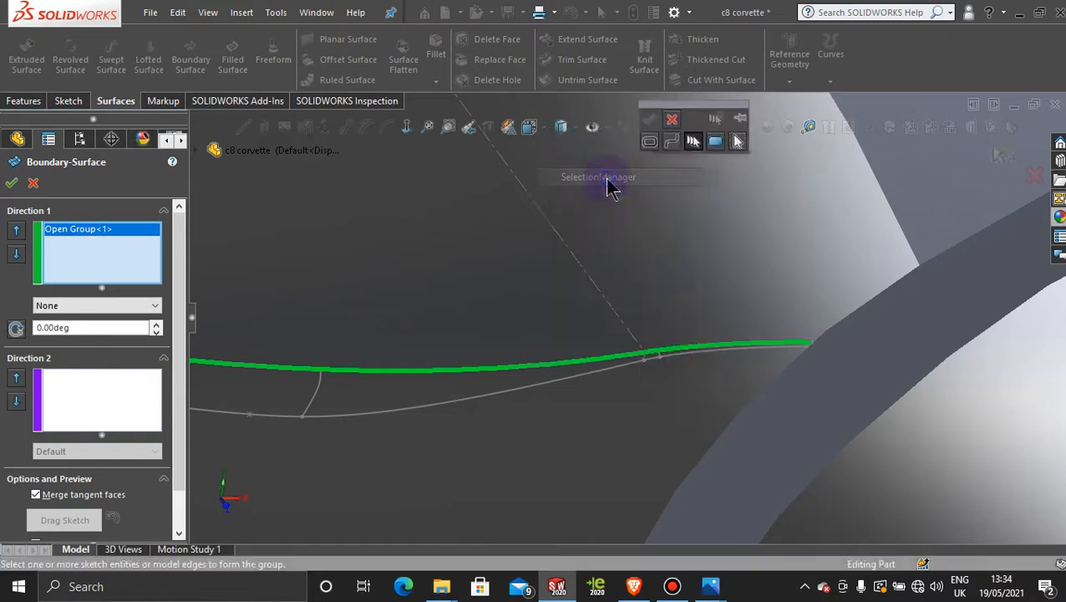
click(479, 403)
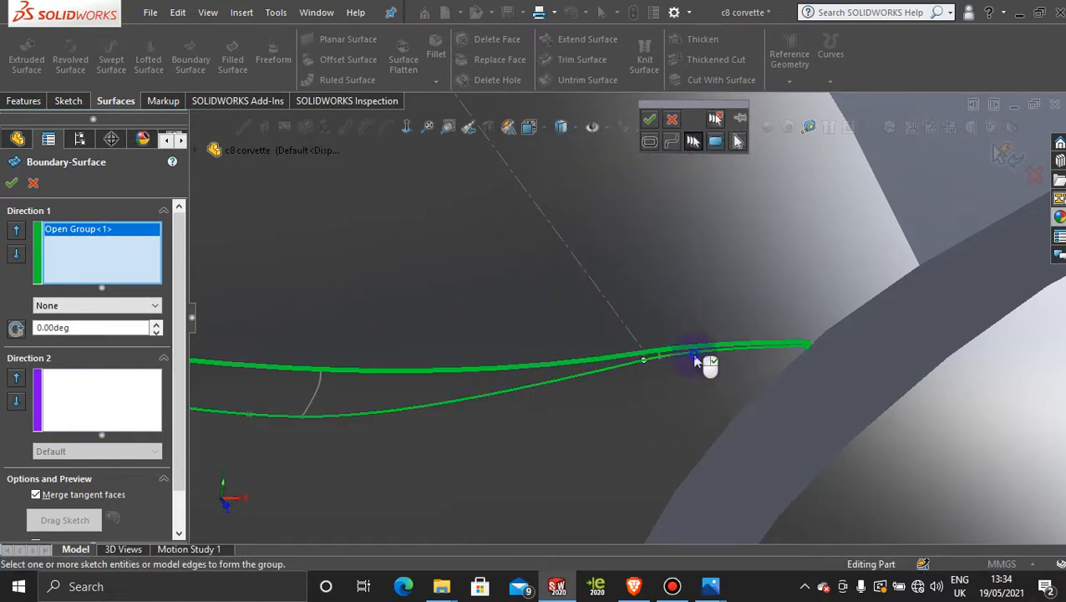
click(649, 120)
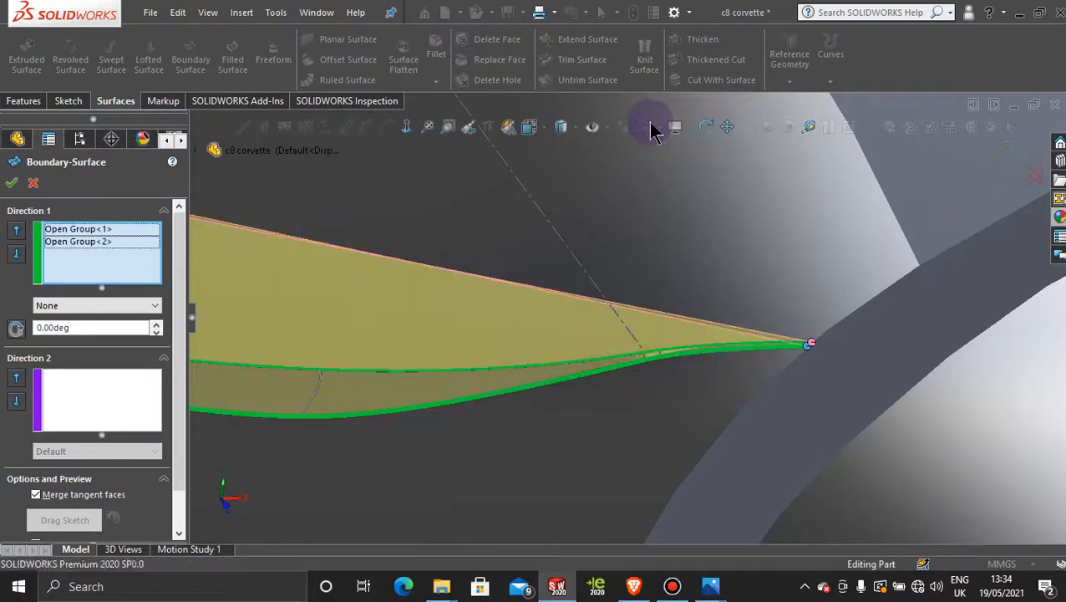
right_click(813, 346)
click(882, 390)
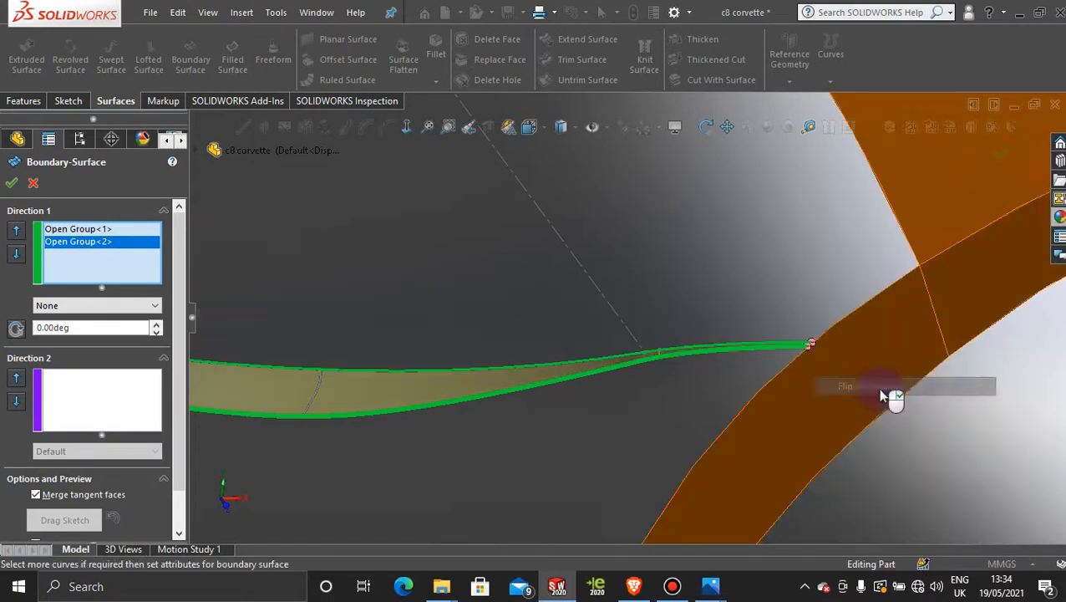
scroll(685, 395, down, 6)
scroll(675, 280, down, 2)
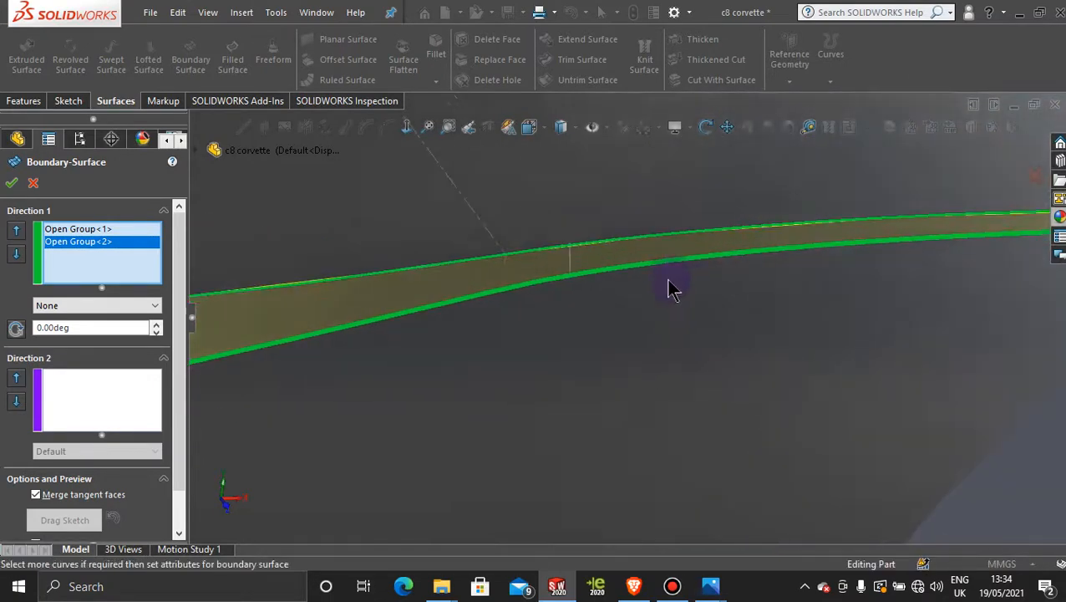
Step: Set the short cross spline near the wheel arch and the curved cross spline at the bumper's lowest bend as Direction 2 curves
click(89, 377)
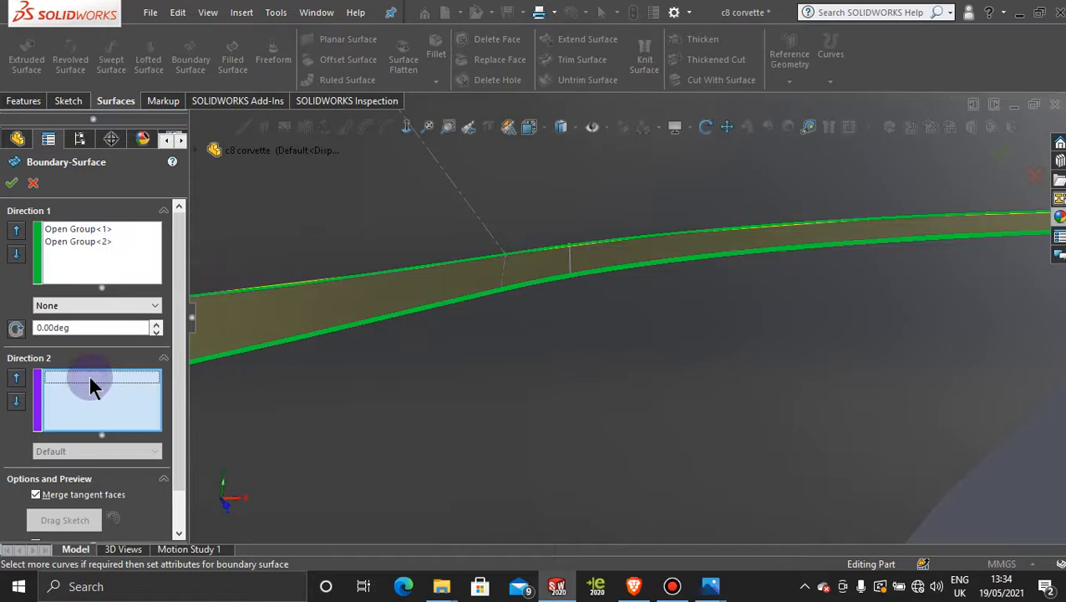
click(573, 266)
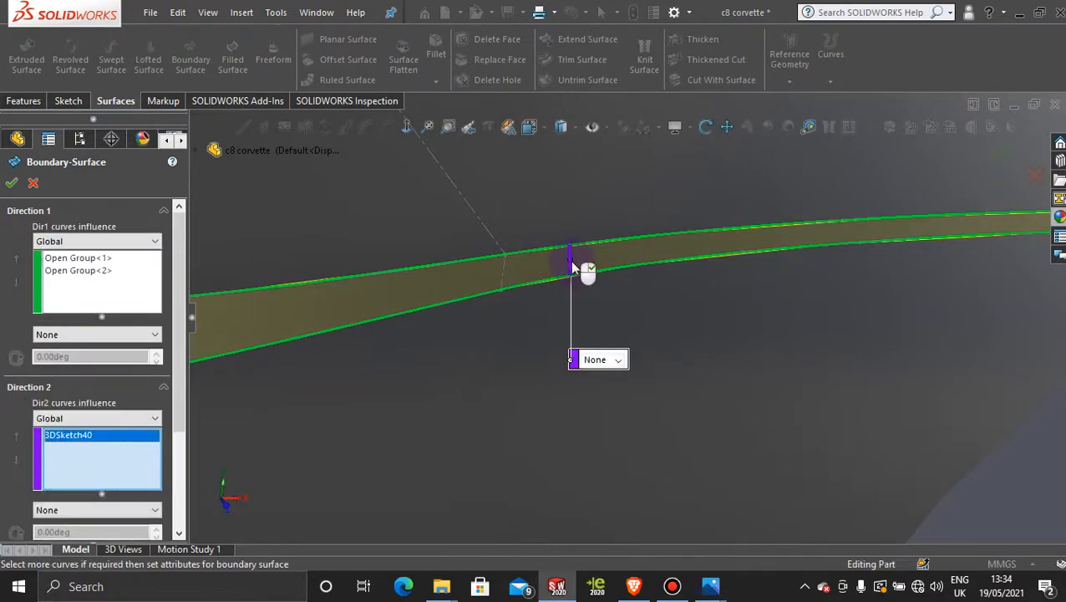
mouse_move(535, 345)
middle_down()
mouse_move(533, 357)
mouse_move(518, 356)
middle_up()
scroll(441, 323, down, 5)
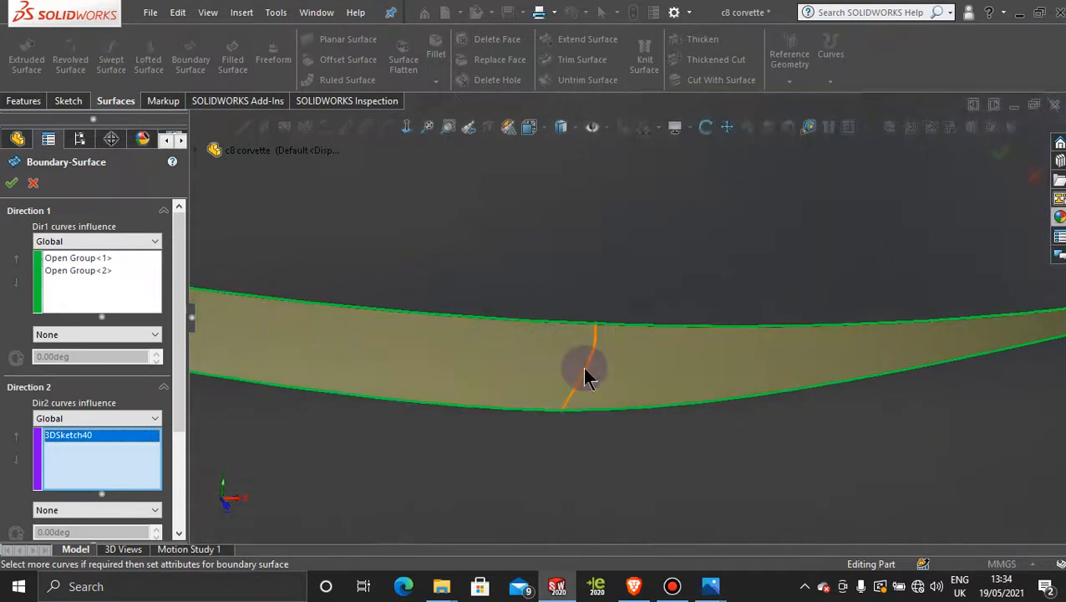
click(586, 375)
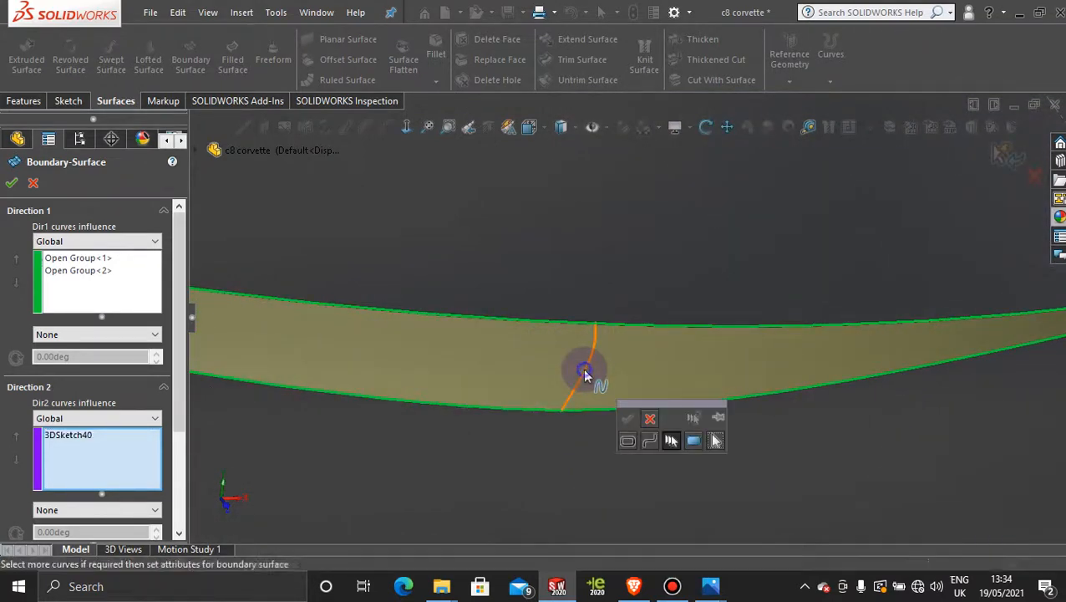
click(627, 418)
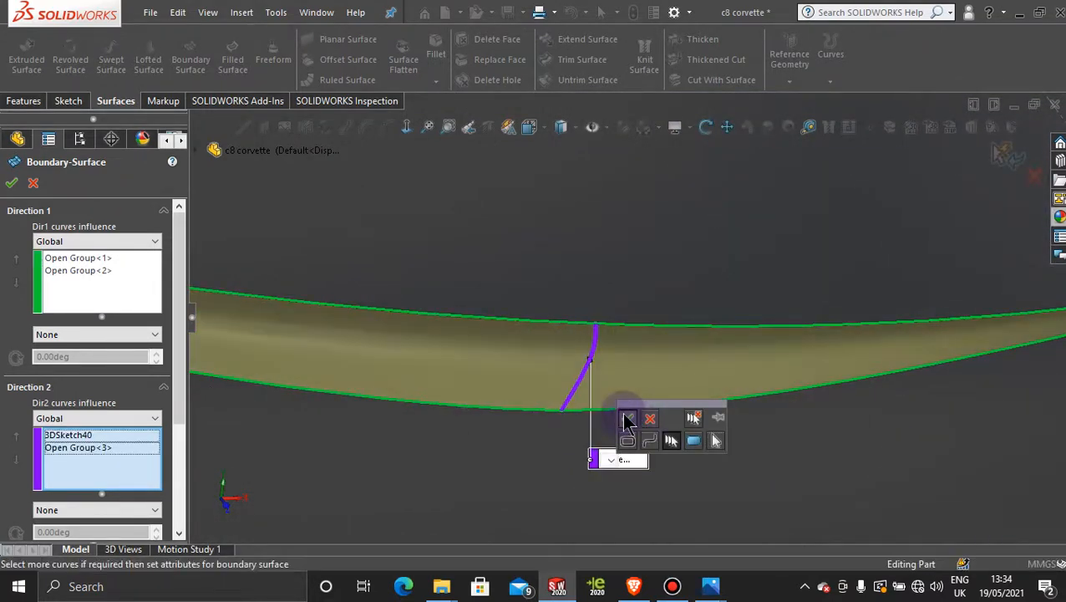
Step: Add the cross spline near the bumper's front tip as the third Direction 2 curve and create the boundary surface
scroll(489, 433, up, 3)
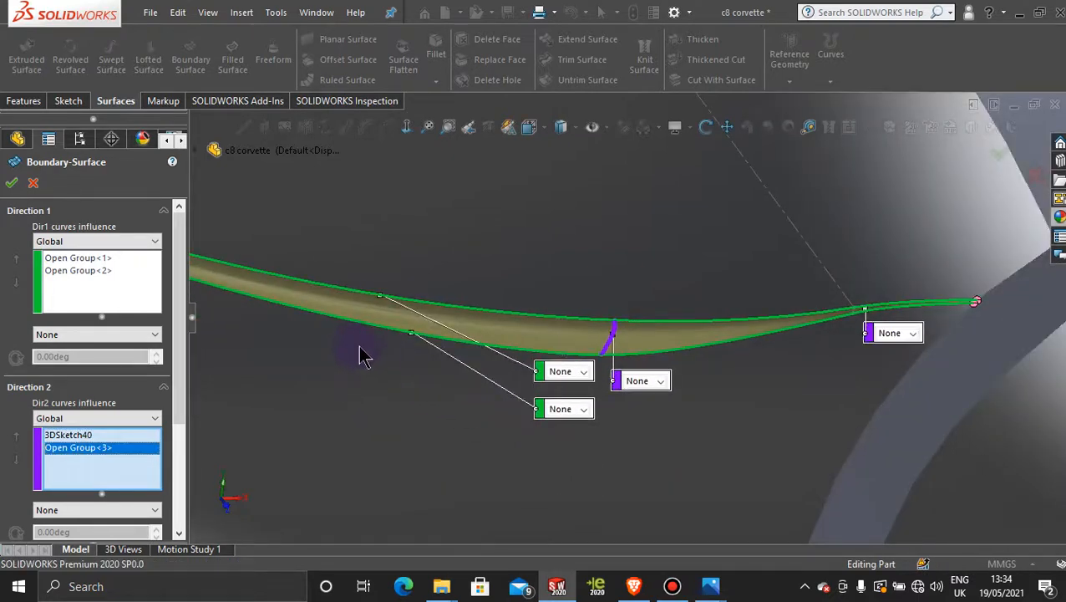
middle_drag(361, 355, 383, 235)
scroll(383, 234, down, 10)
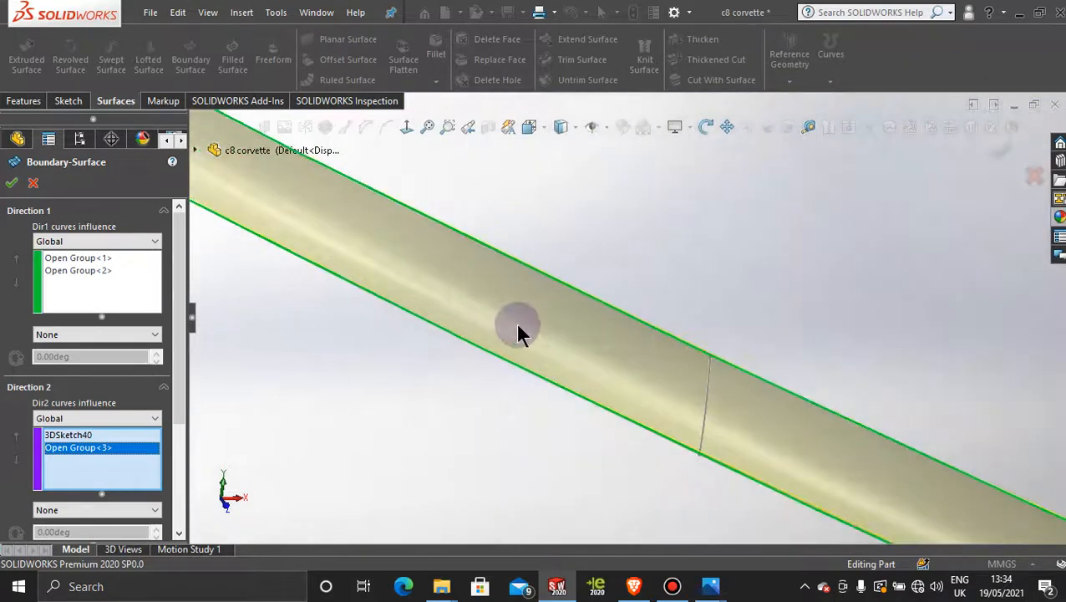
click(710, 409)
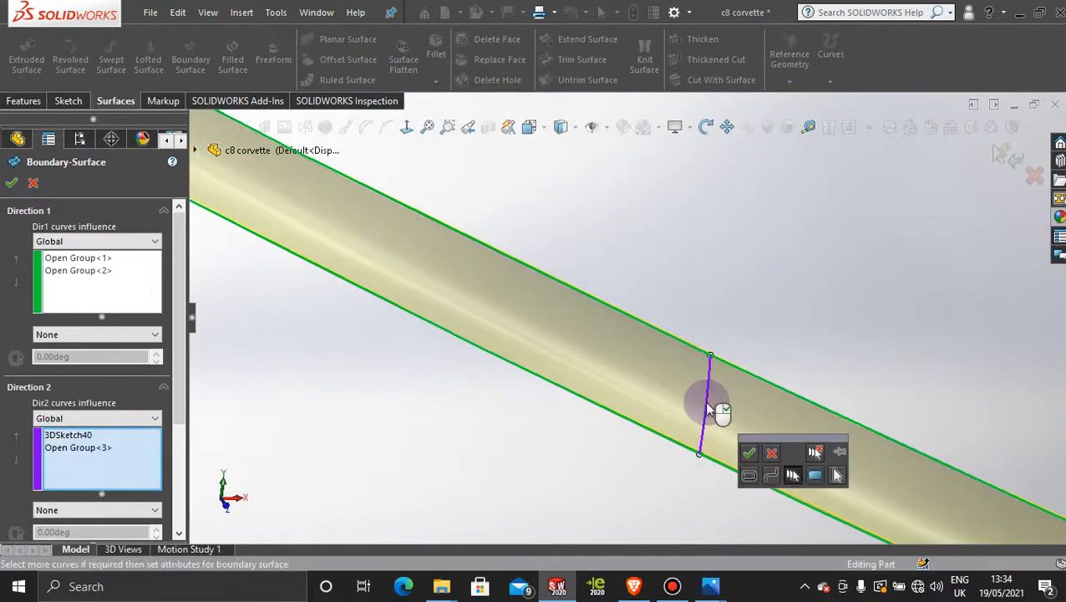
click(749, 453)
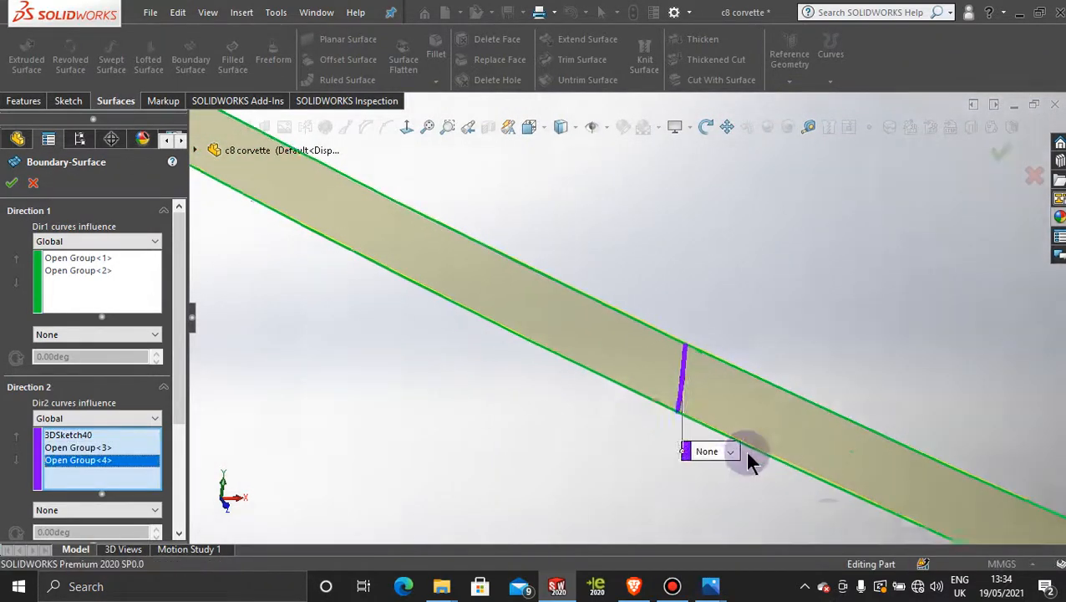
scroll(744, 448, up, 8)
scroll(757, 448, up, 5)
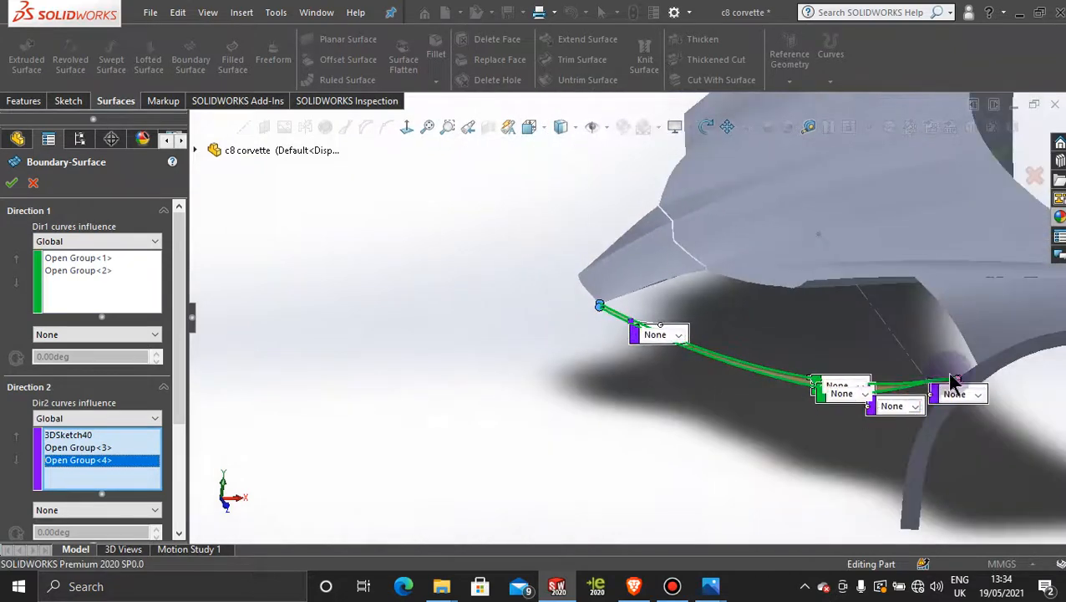
scroll(899, 411, down, 4)
scroll(845, 362, down, 8)
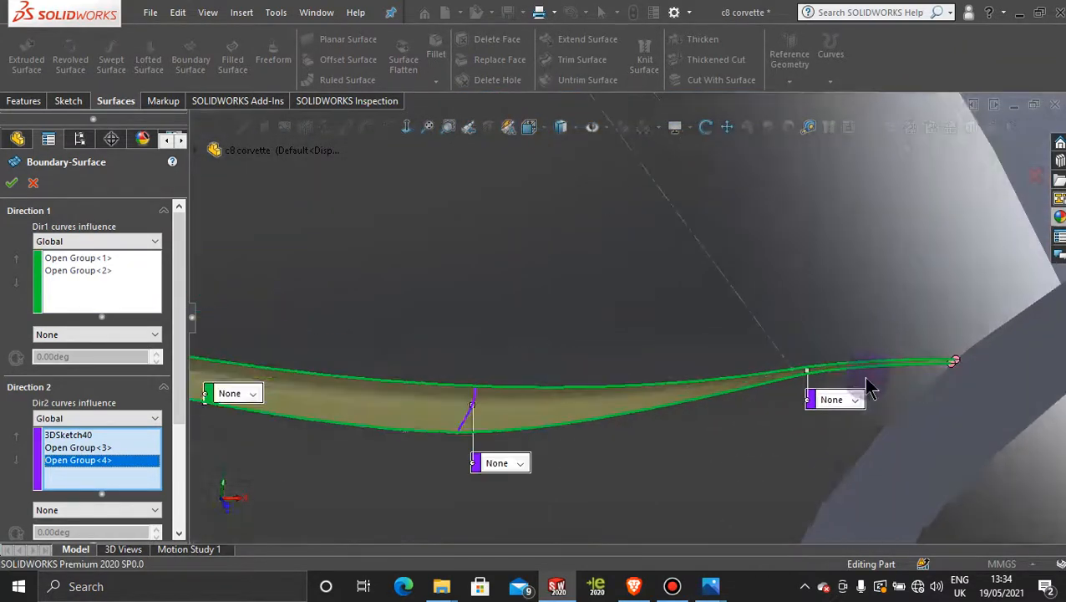
scroll(707, 306, down, 4)
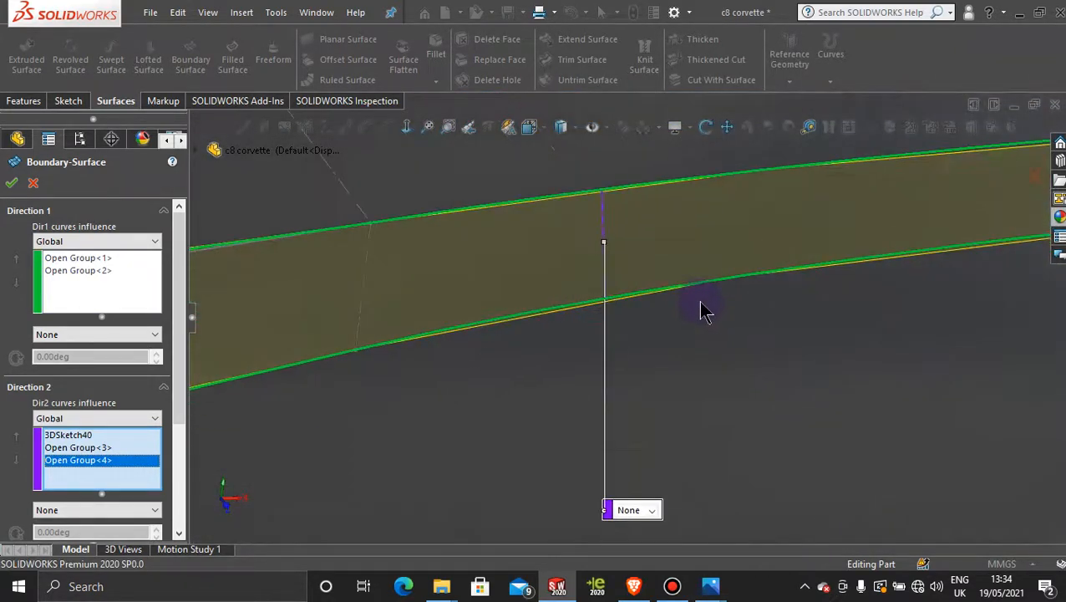
click(11, 184)
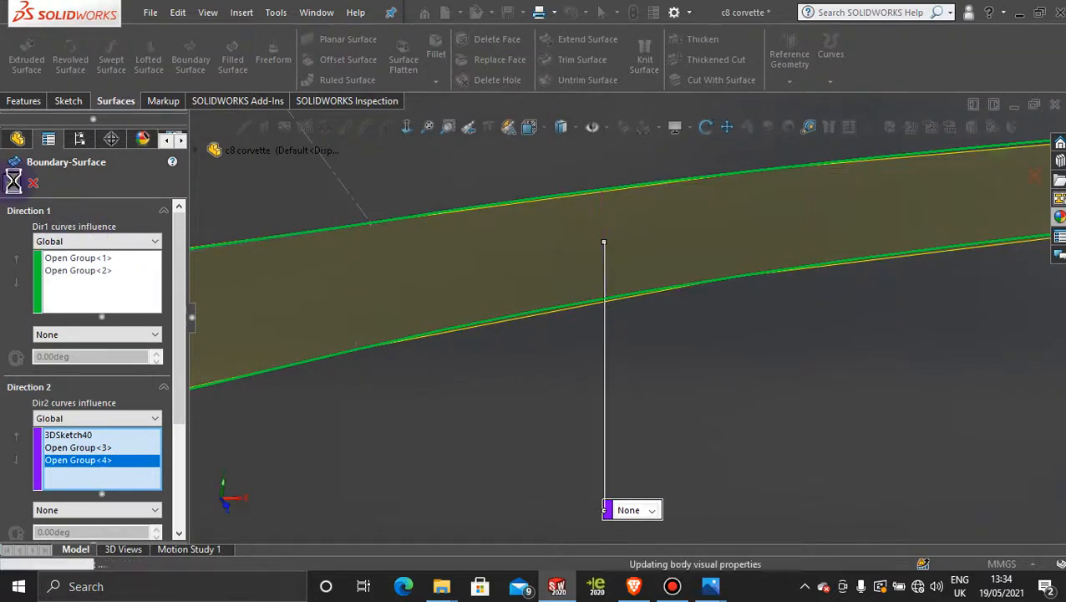
Step: Examine the rebuilt bumper boundary surface from its front tip to the wheel arch
scroll(629, 367, up, 4)
middle_drag(629, 368, 740, 431)
middle_drag(790, 369, 617, 472)
scroll(617, 474, up, 10)
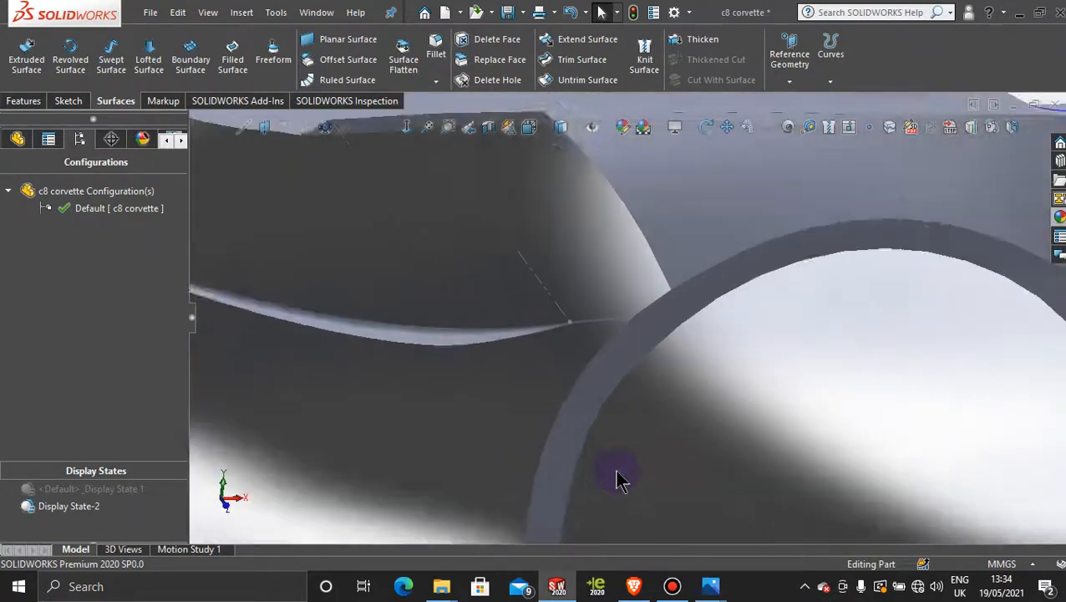
scroll(464, 338, down, 5)
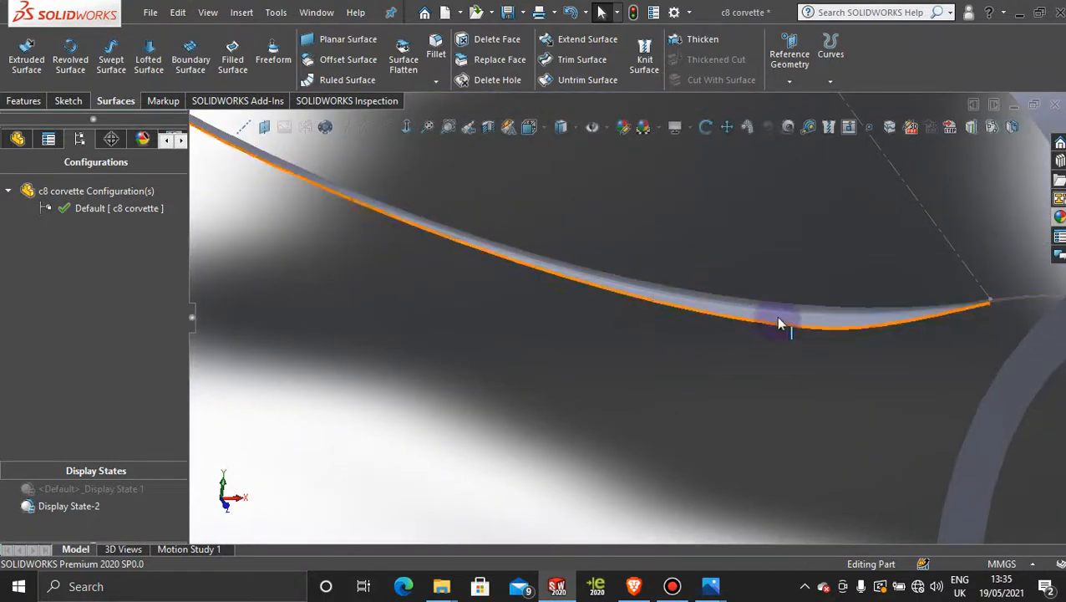
middle_drag(831, 394, 531, 485)
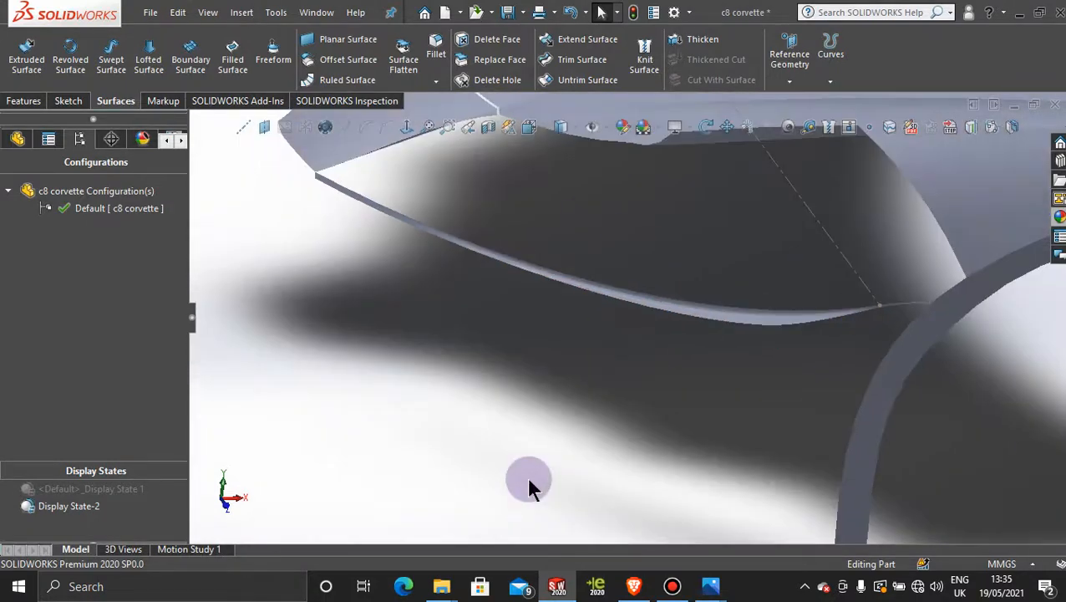
scroll(691, 430, up, 5)
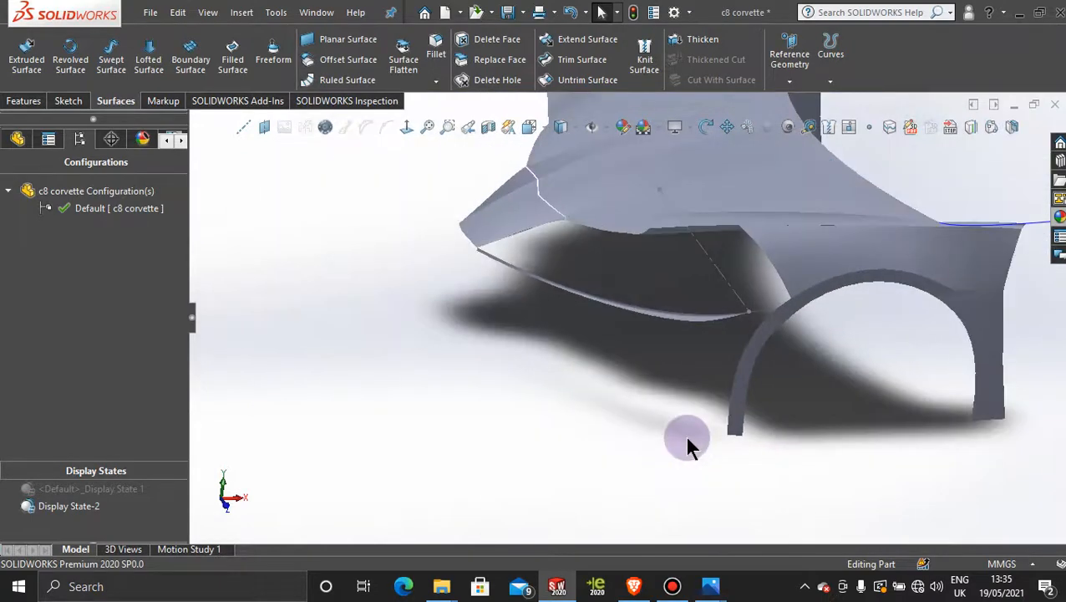
Step: Examine the thin end of the bumper boundary surface where it runs into the front wheel arch
middle_drag(638, 416, 797, 312)
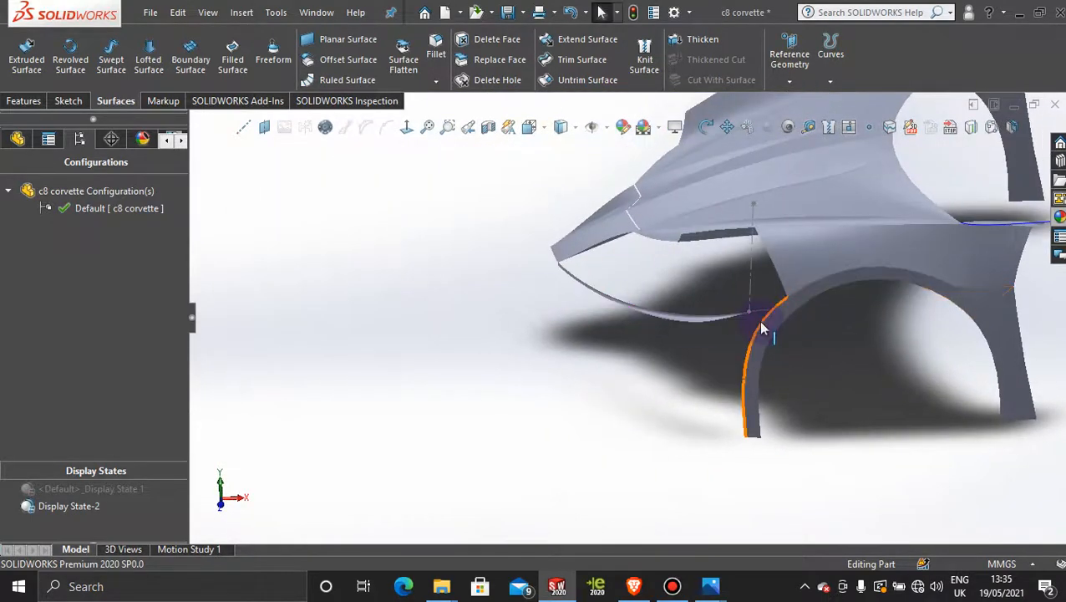
scroll(761, 327, down, 6)
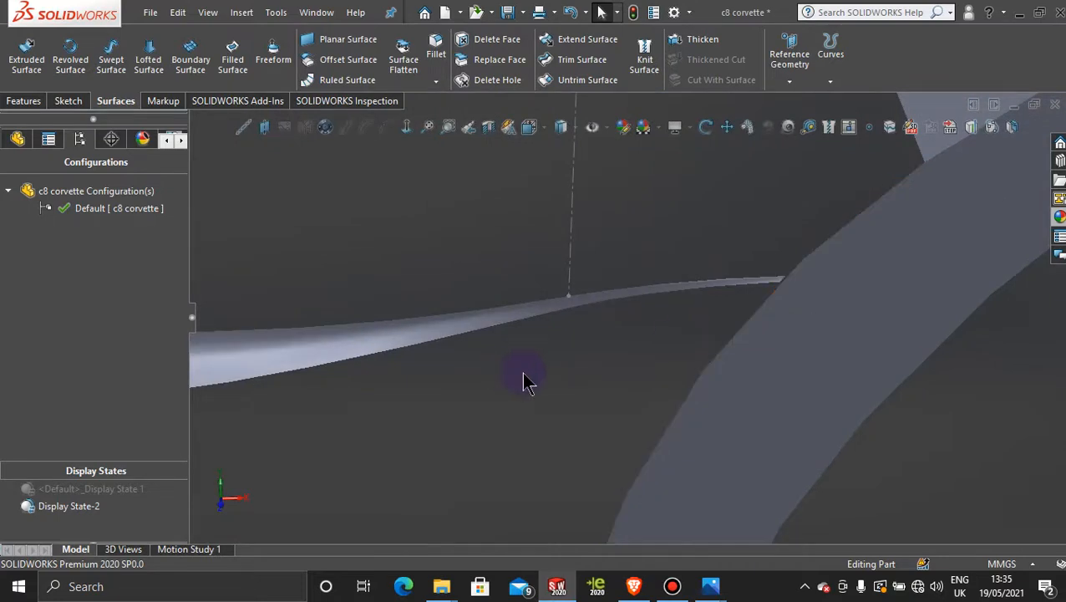
middle_drag(524, 381, 764, 285)
click(726, 236)
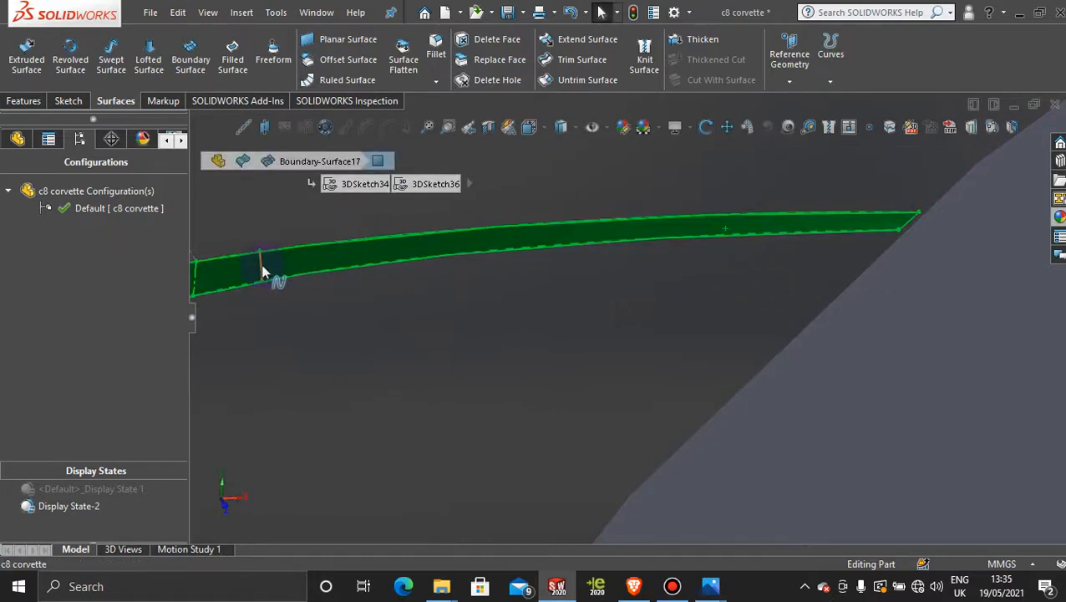
click(630, 315)
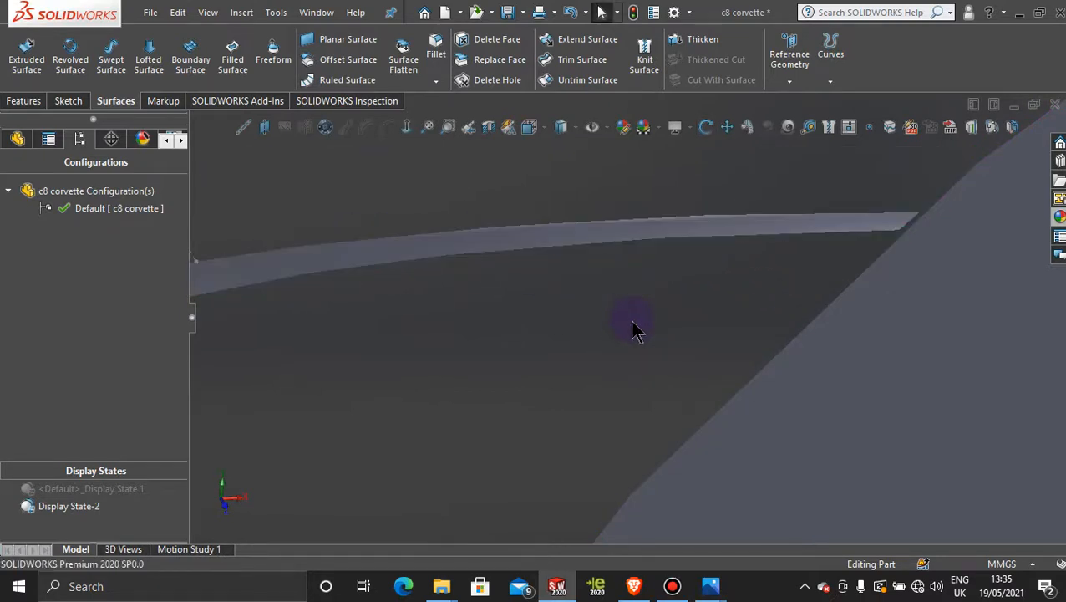
scroll(630, 321, up, 5)
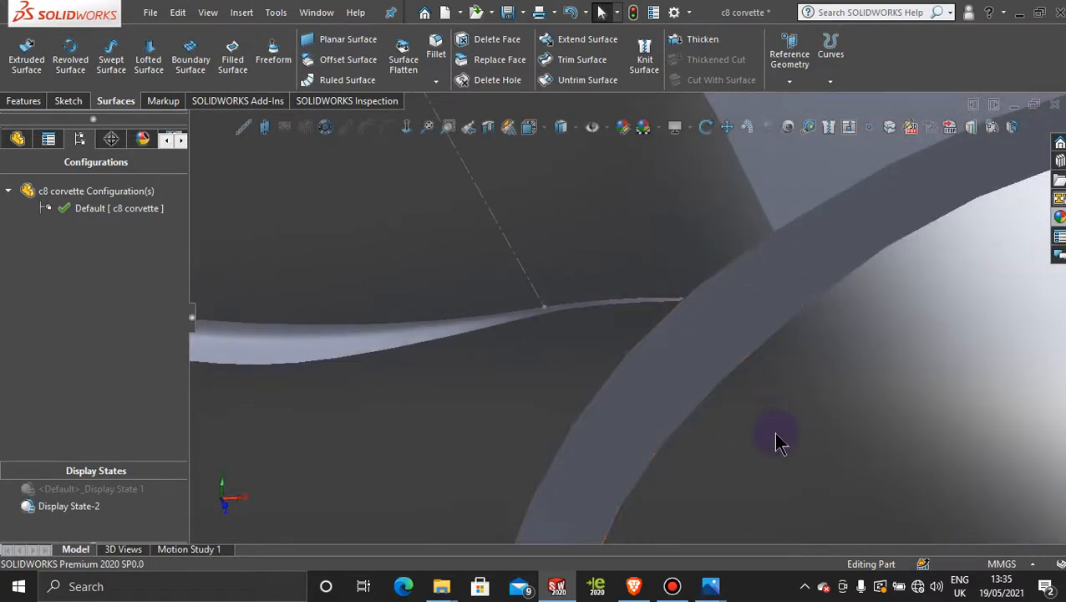
scroll(770, 432, up, 6)
middle_drag(709, 441, 746, 493)
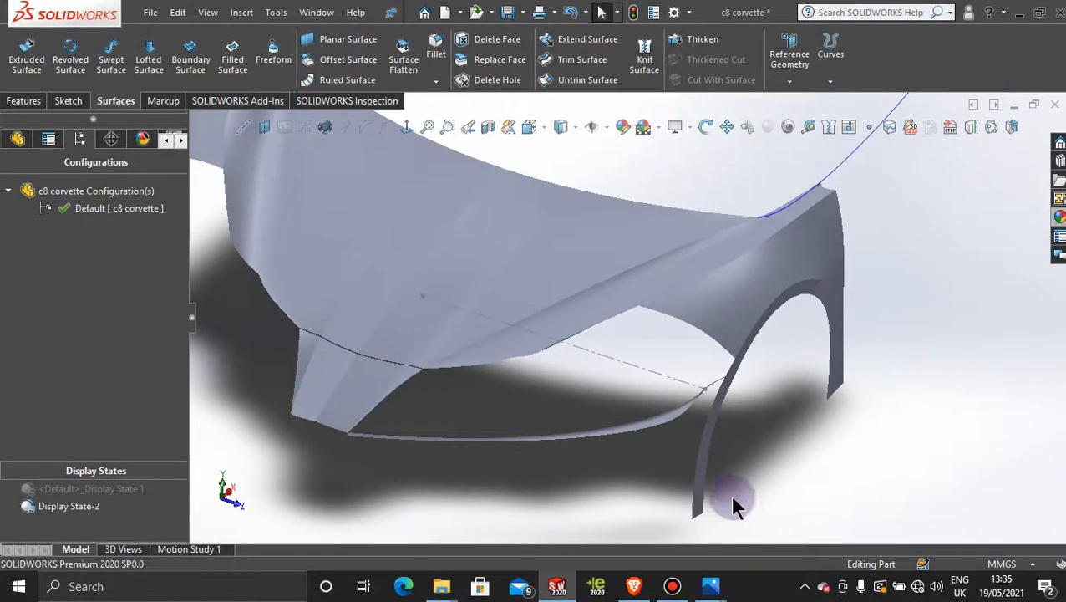
click(673, 587)
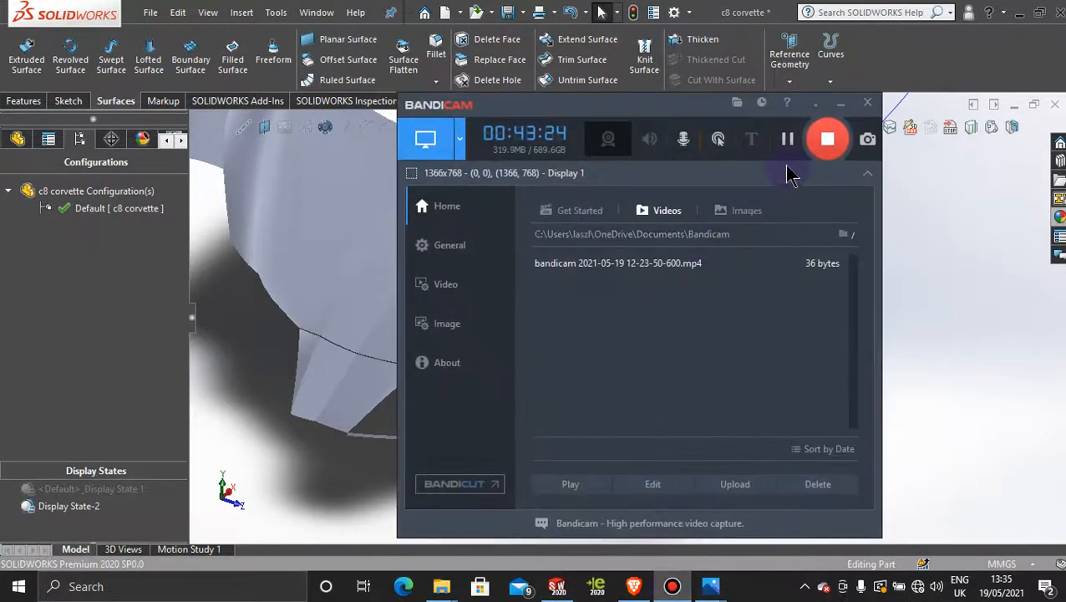
click(787, 141)
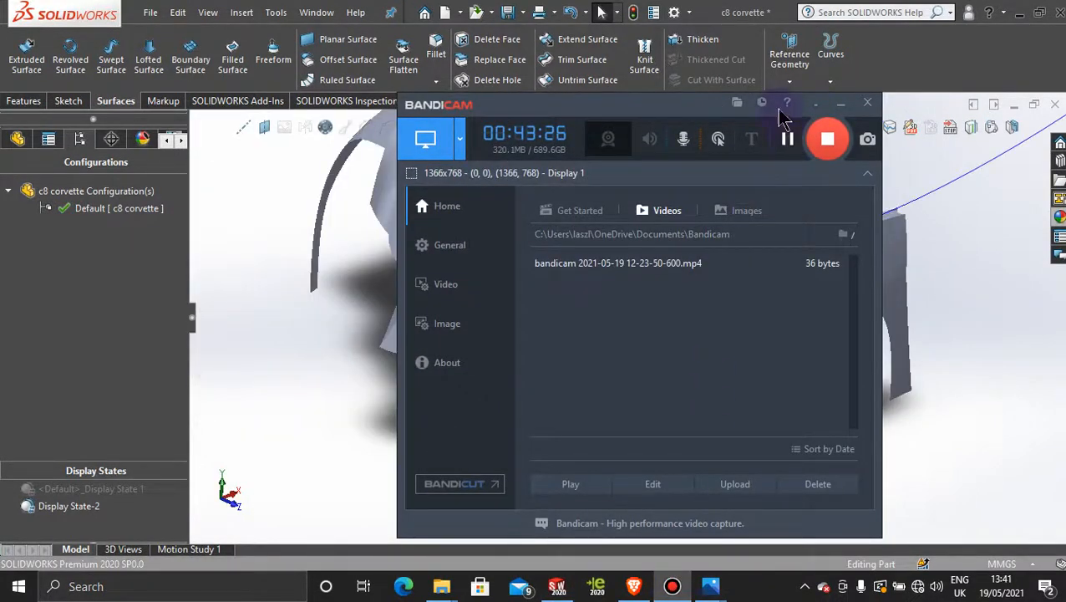
click(841, 105)
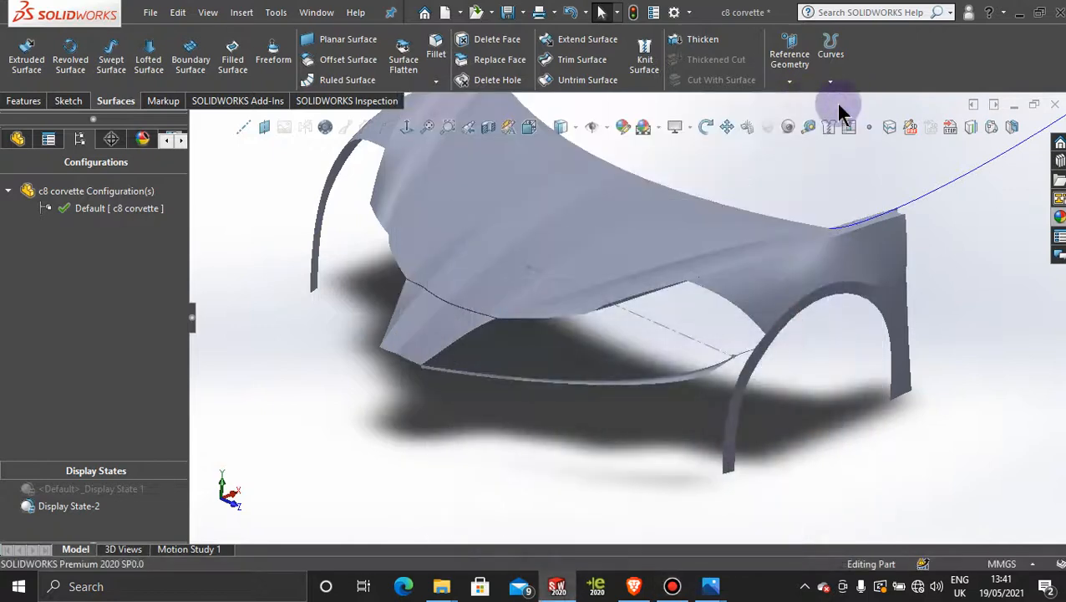
drag(816, 415, 819, 441)
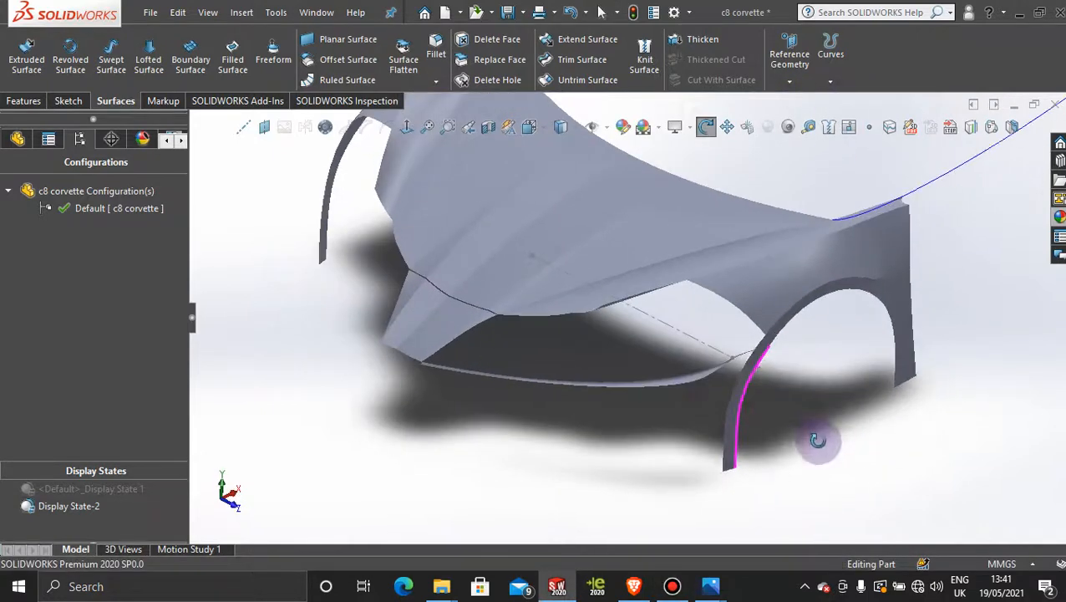
key(Escape)
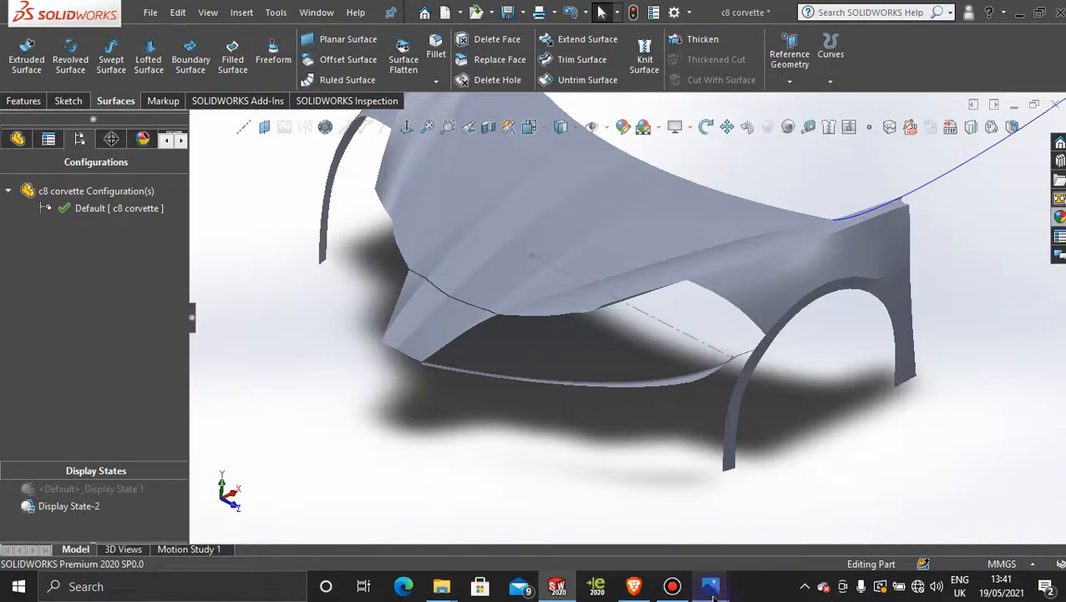
Step: Switch to the Photos picture of the red Corvette and study the front bumper and side vent enlarged
mouse_move(712, 596)
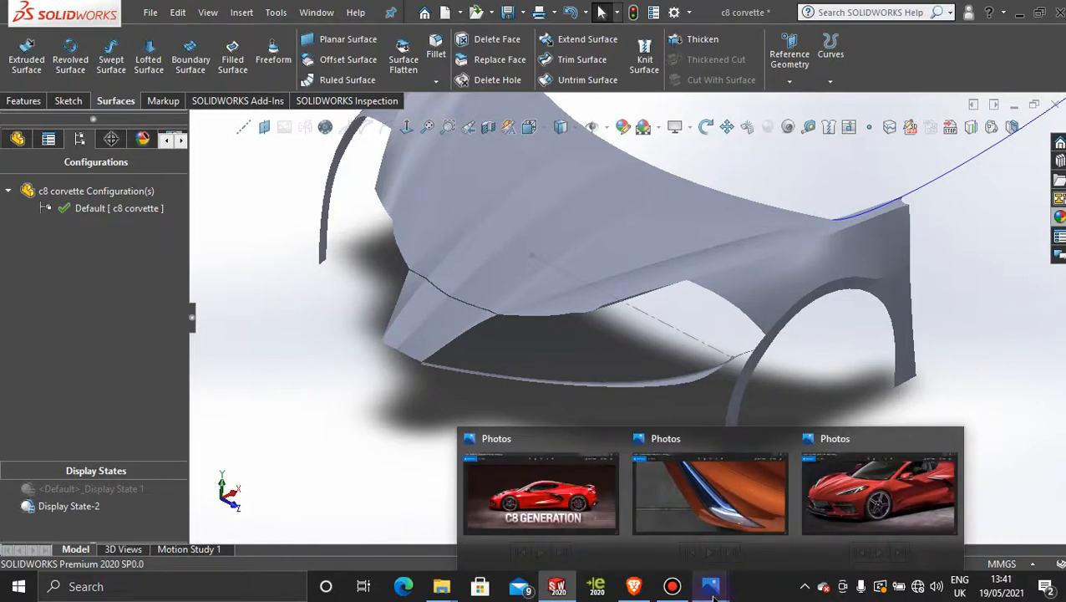
click(869, 497)
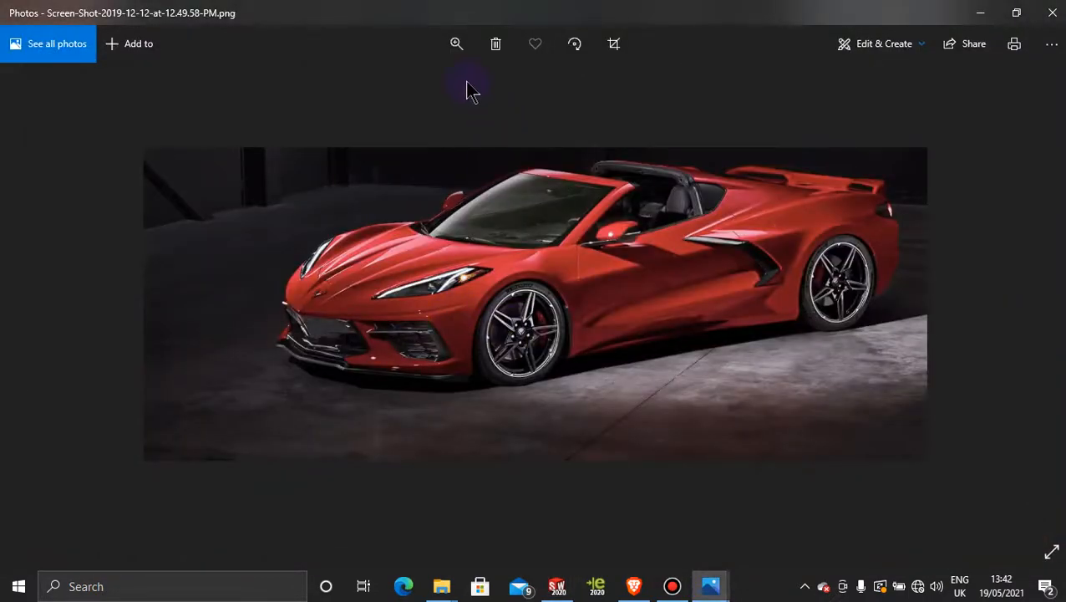
click(456, 43)
drag(399, 94, 436, 128)
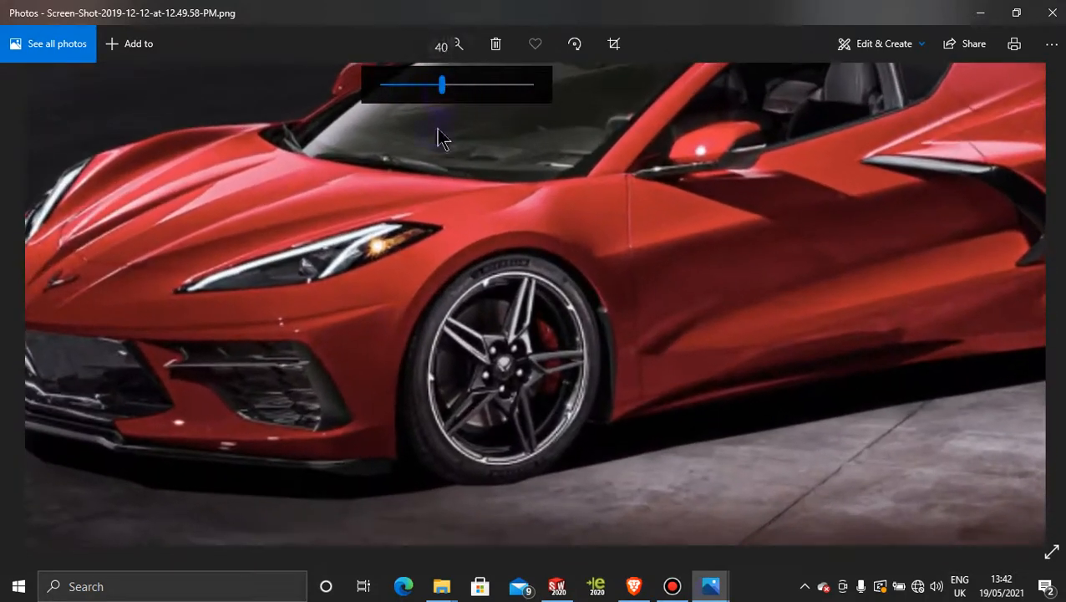
drag(313, 252, 412, 331)
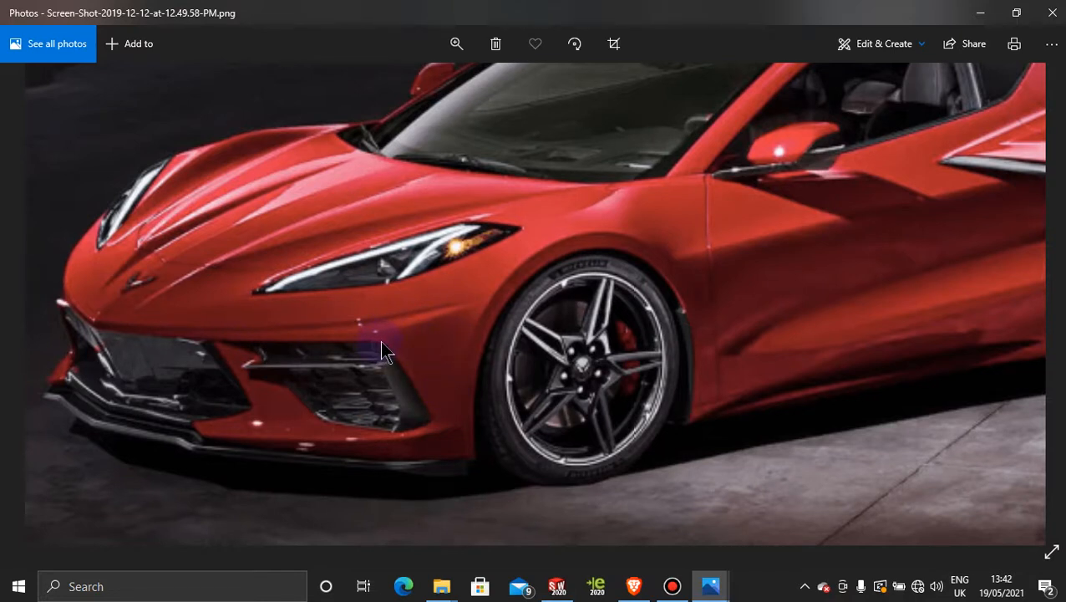
click(983, 10)
Step: Save the c8 corvette part
scroll(850, 377, down, 5)
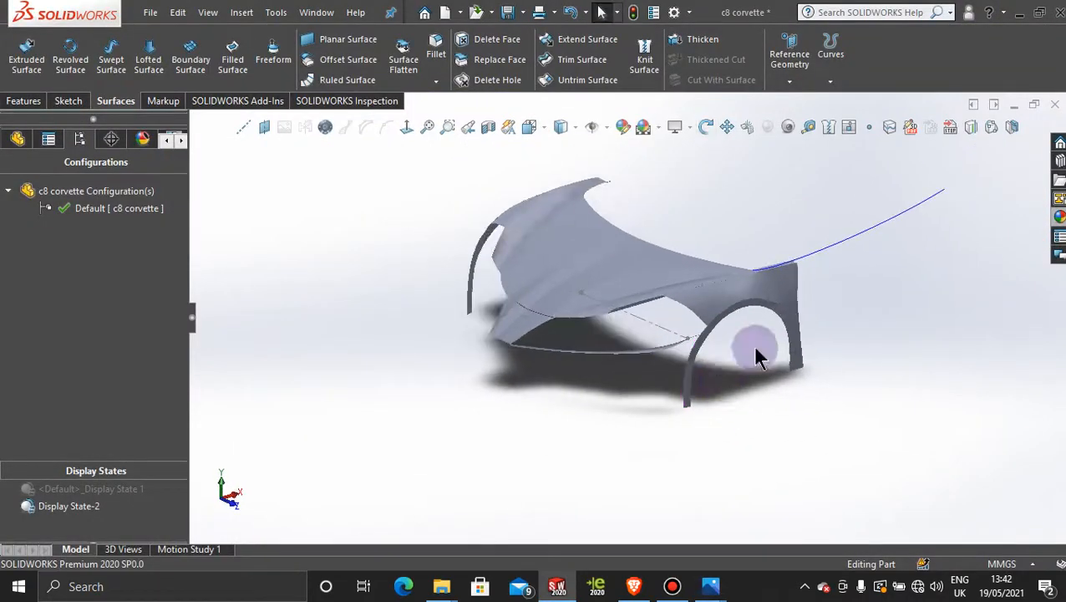
click(507, 13)
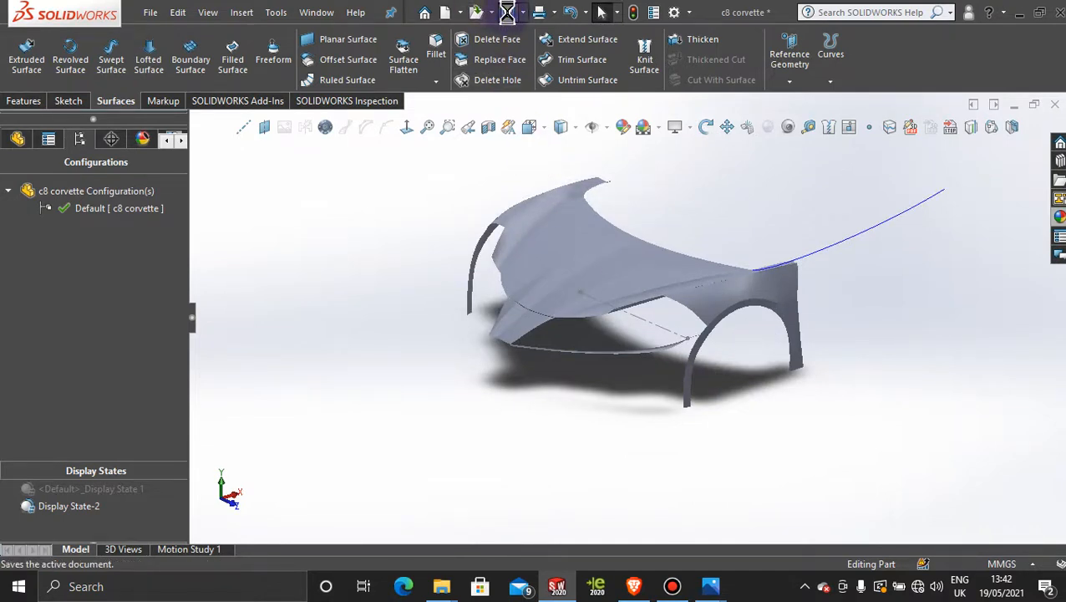
click(674, 587)
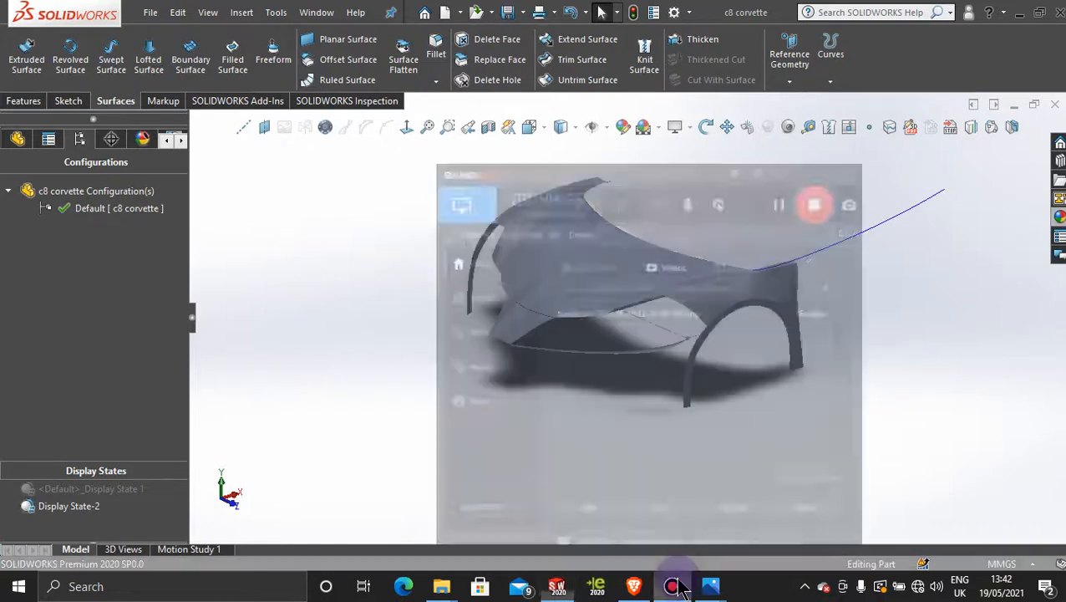
click(678, 587)
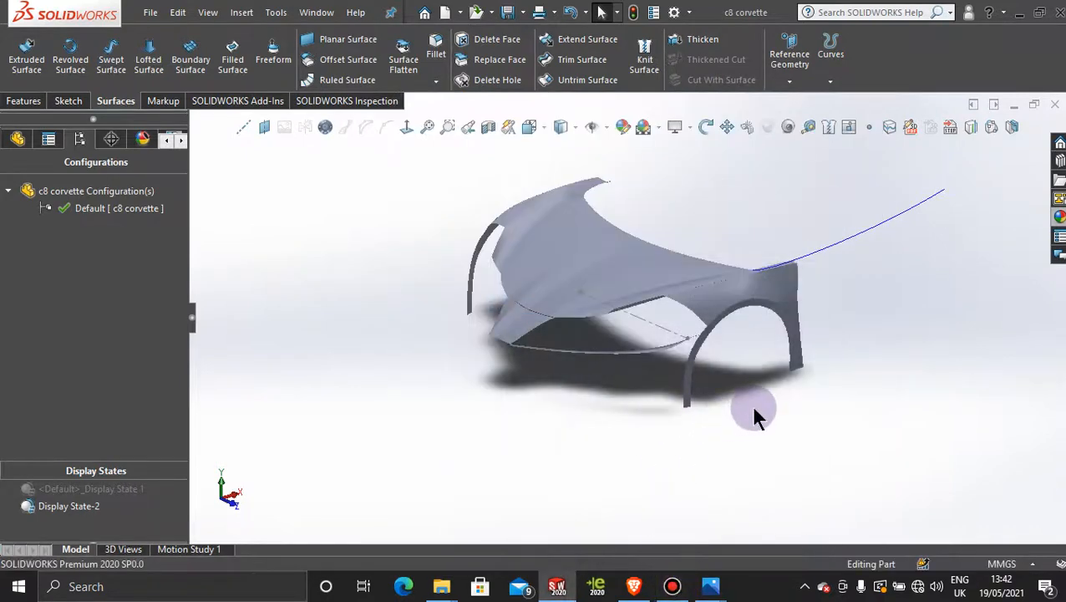
Step: Switch the model to Display State 1 with the blueprint pictures and reference planes around the front bumper
mouse_move(754, 414)
middle_down()
mouse_move(745, 397)
mouse_move(748, 418)
middle_up()
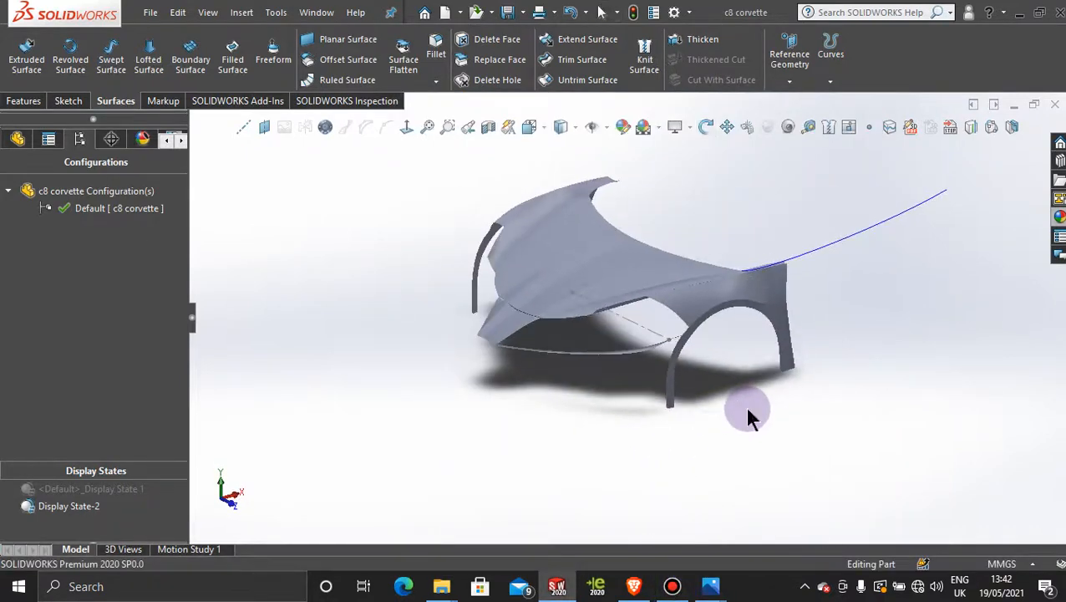
double_click(129, 491)
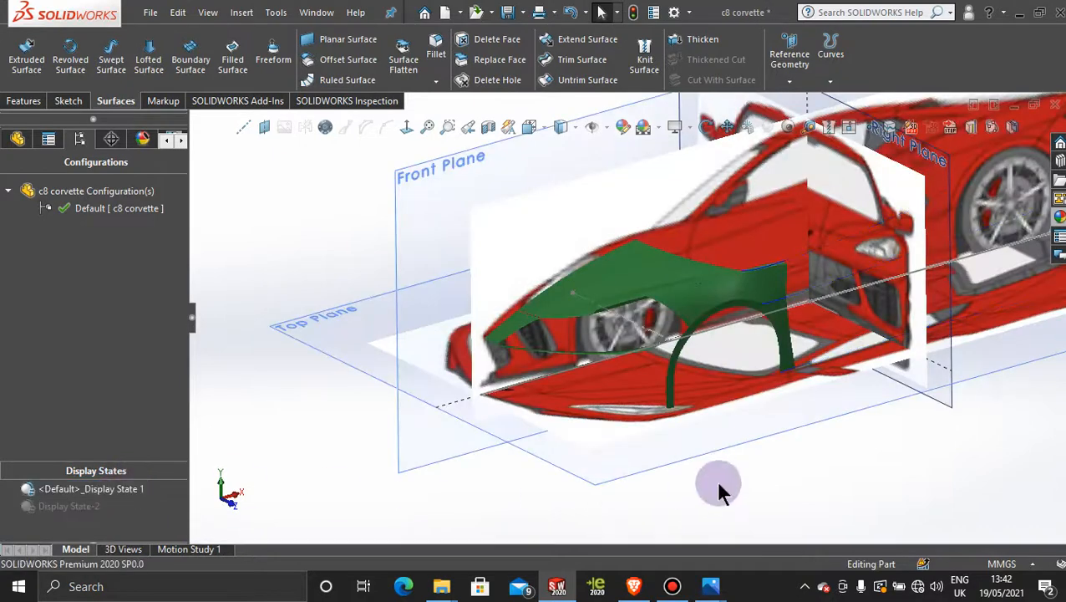
middle_drag(721, 487, 707, 469)
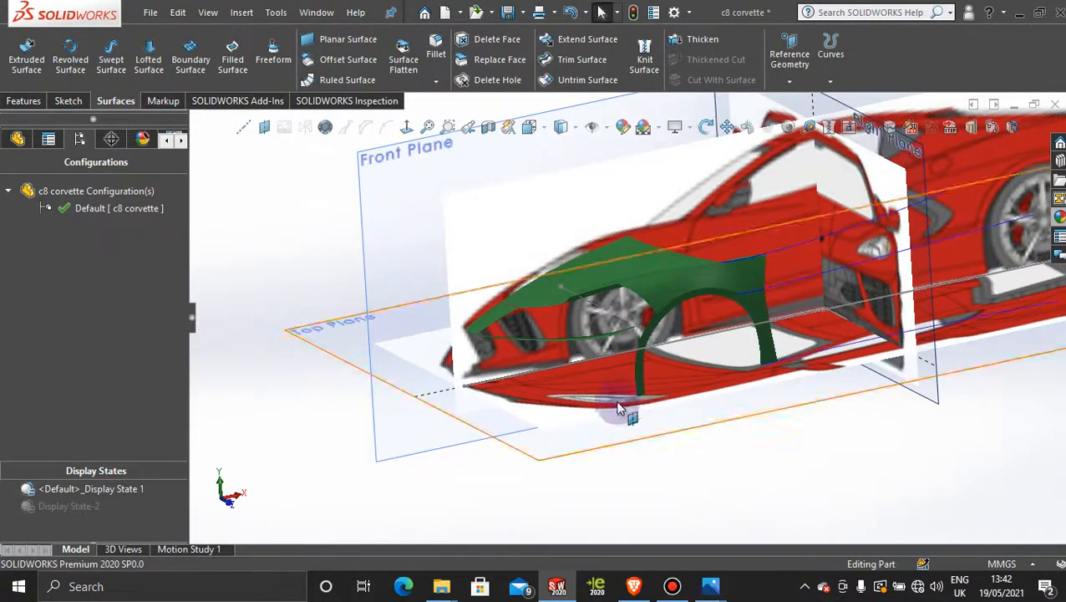
scroll(600, 341, down, 4)
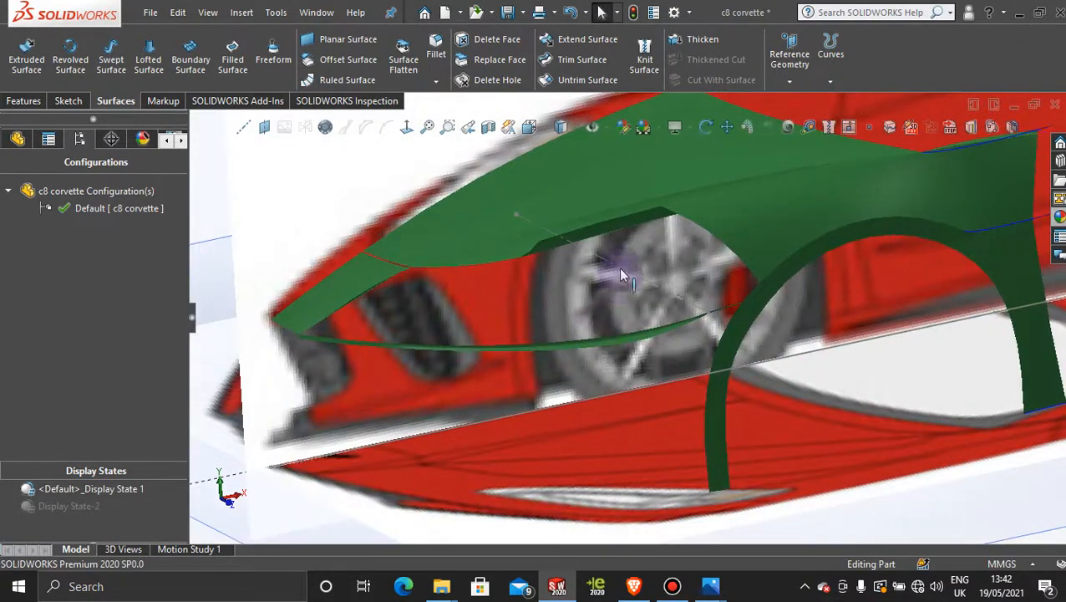
Step: Hide Sketch64, the dash-dot construction line between the hood and the bumper's rear corner
right_click(623, 275)
click(635, 244)
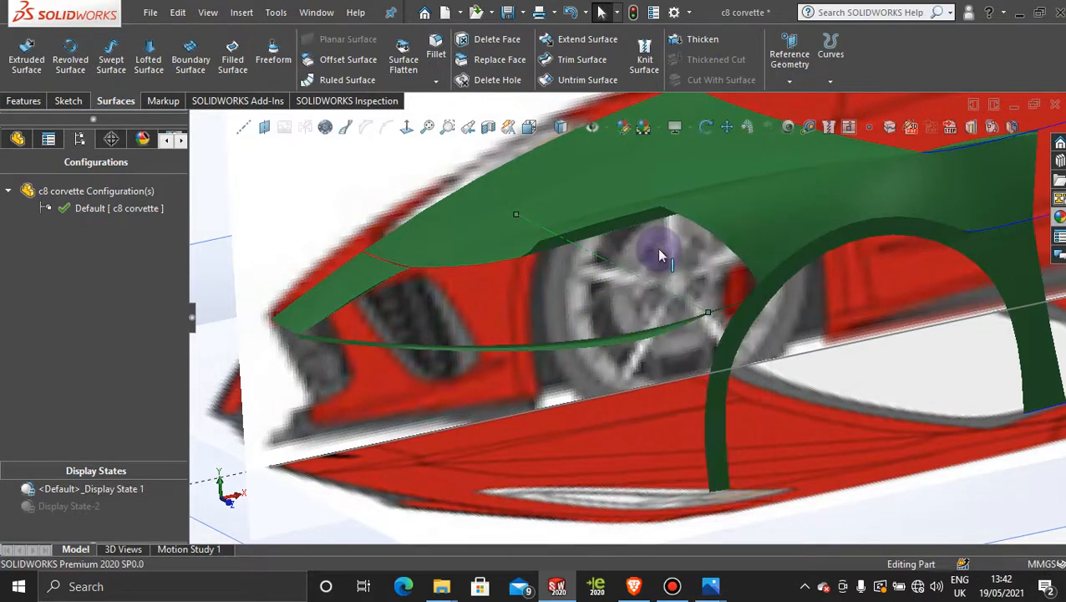
mouse_move(554, 332)
middle_down()
mouse_move(535, 289)
mouse_move(579, 295)
middle_up()
right_click(577, 293)
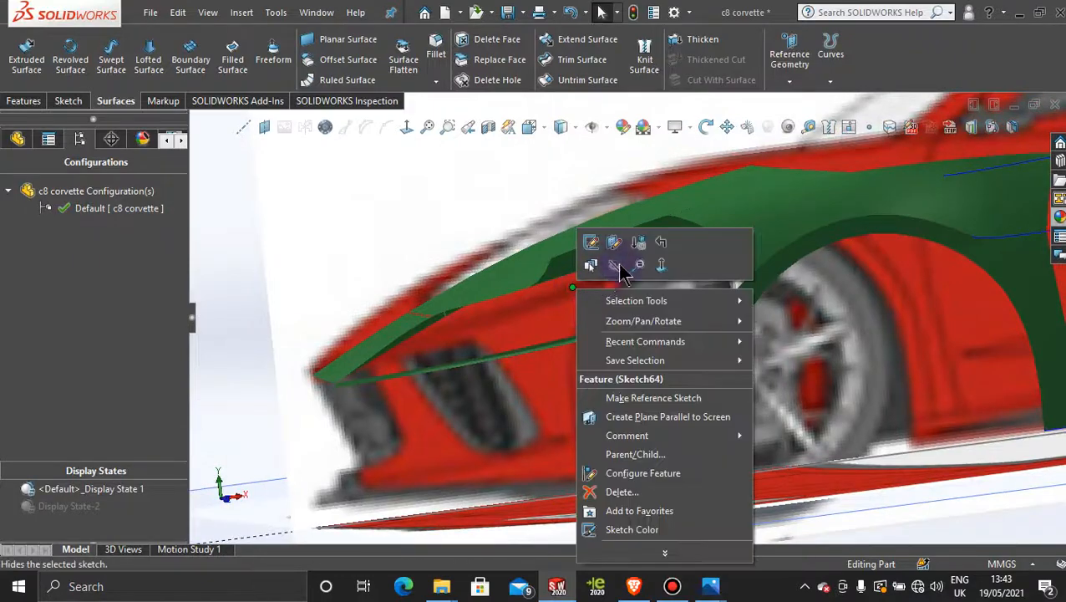
click(625, 264)
middle_drag(642, 370, 675, 408)
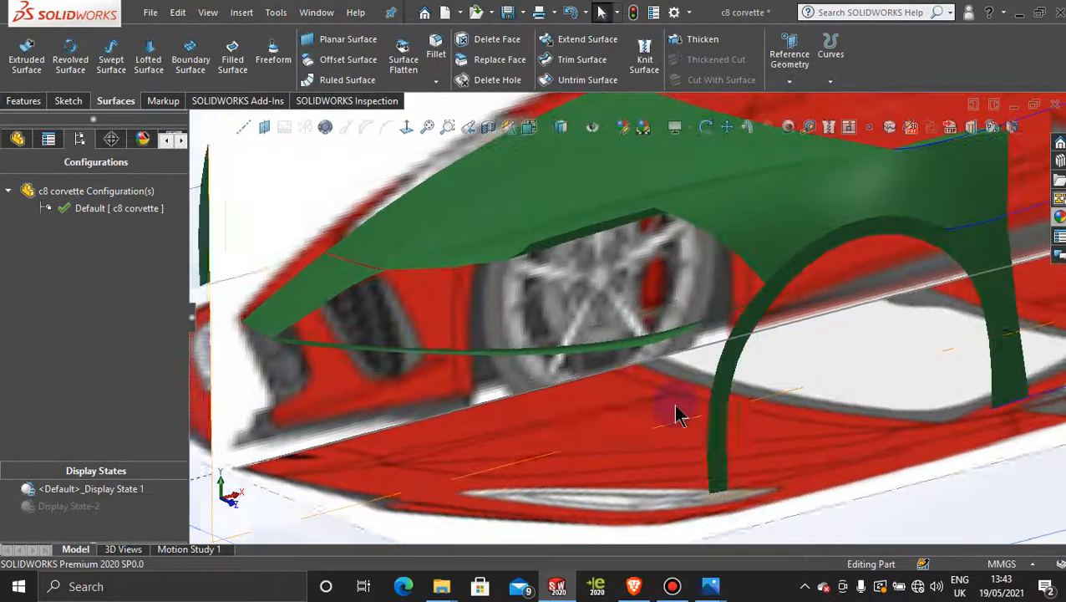
Step: Start a new sketch on the Front Plane and view it face-on at the side view's front bumper
scroll(677, 411, up, 5)
middle_drag(721, 441, 697, 424)
click(568, 171)
click(631, 130)
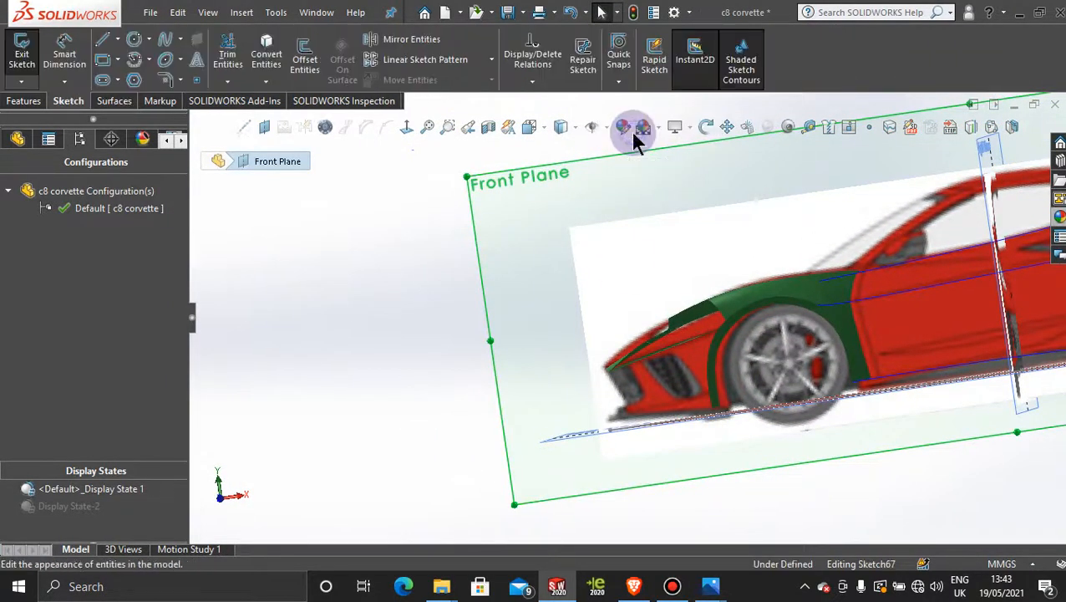
click(408, 128)
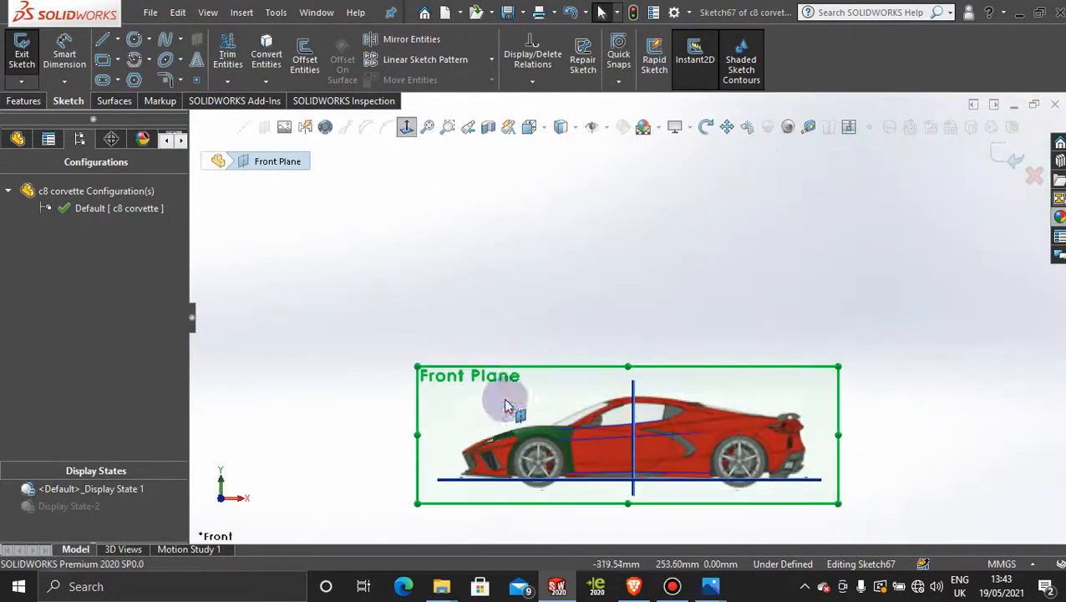
scroll(522, 443, down, 8)
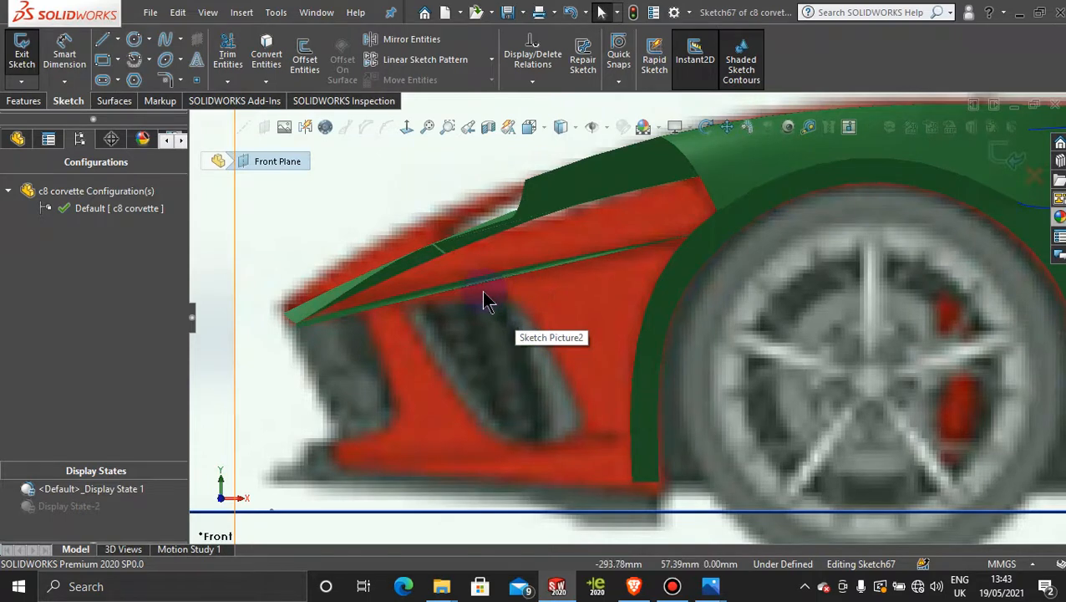
Step: Sketch a two-point spline about 28 mm long across the upper rear corner of the bumper's side vent
click(164, 40)
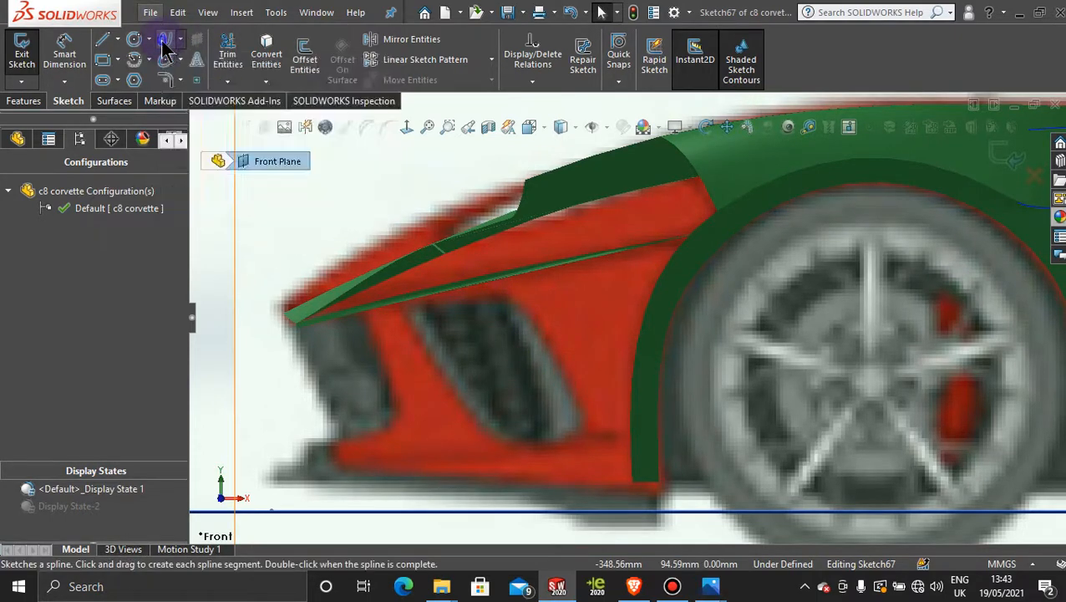
click(458, 299)
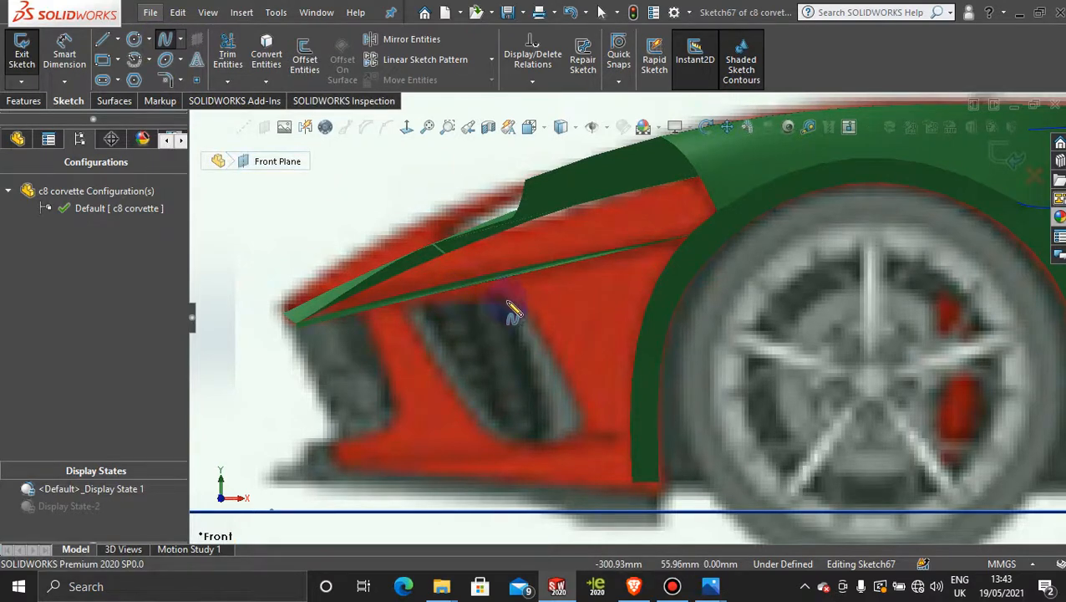
double_click(555, 346)
scroll(545, 354, down, 3)
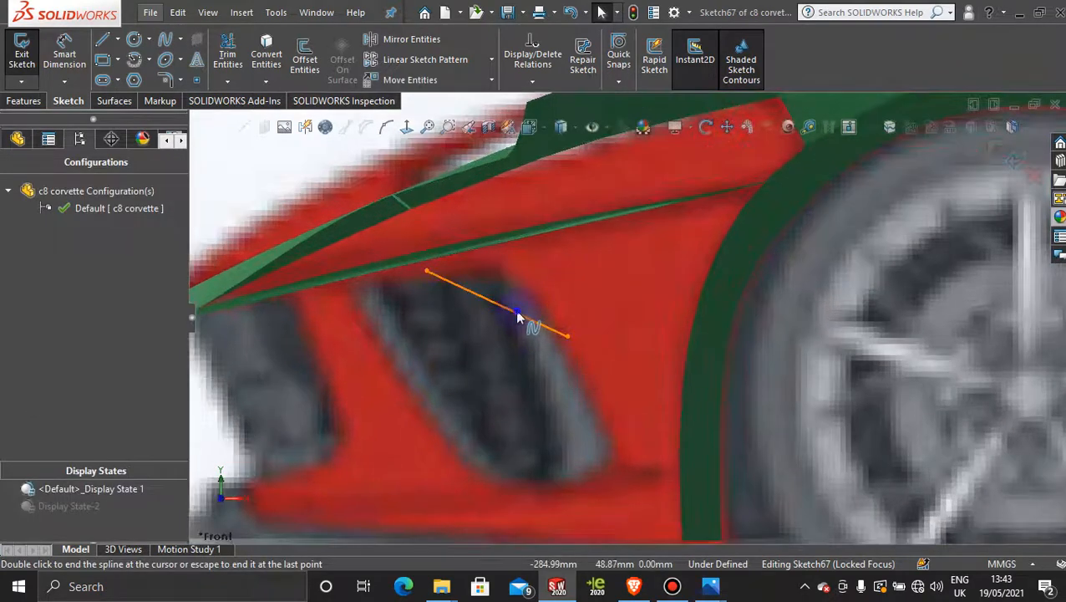
Step: Bend the spline with its end handles around the side vent's upper rear corner, along its top and rear edges, and exit the sketch
click(517, 316)
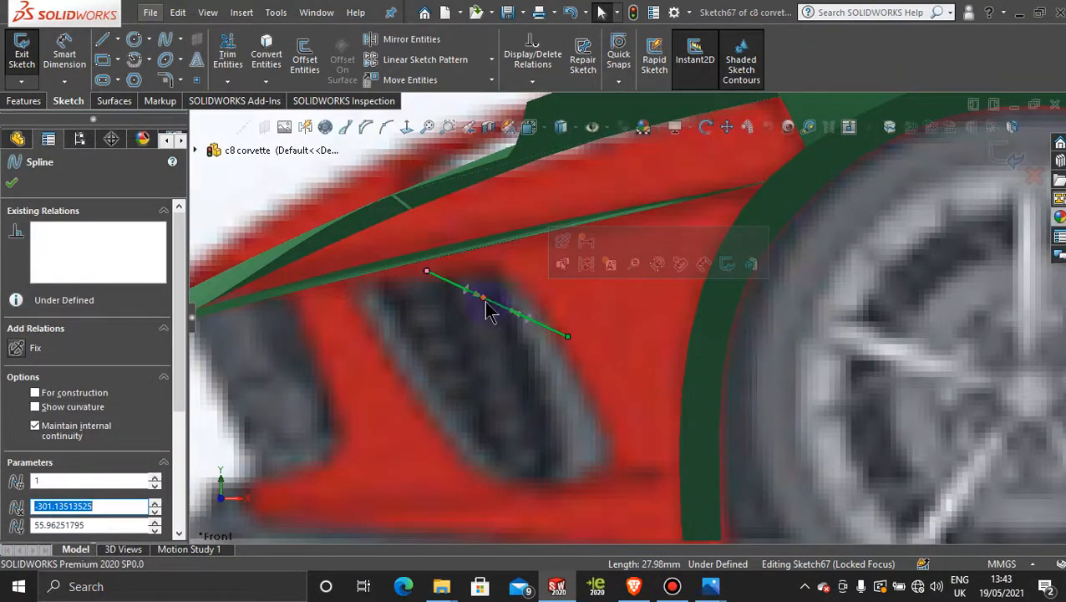
drag(491, 311, 531, 250)
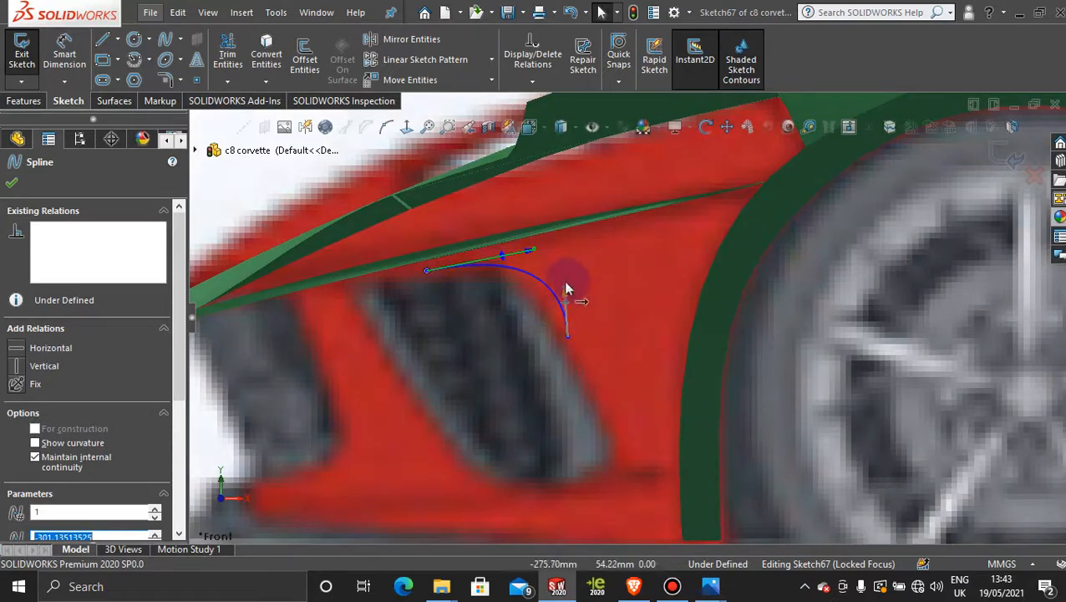
drag(565, 292, 537, 288)
click(532, 286)
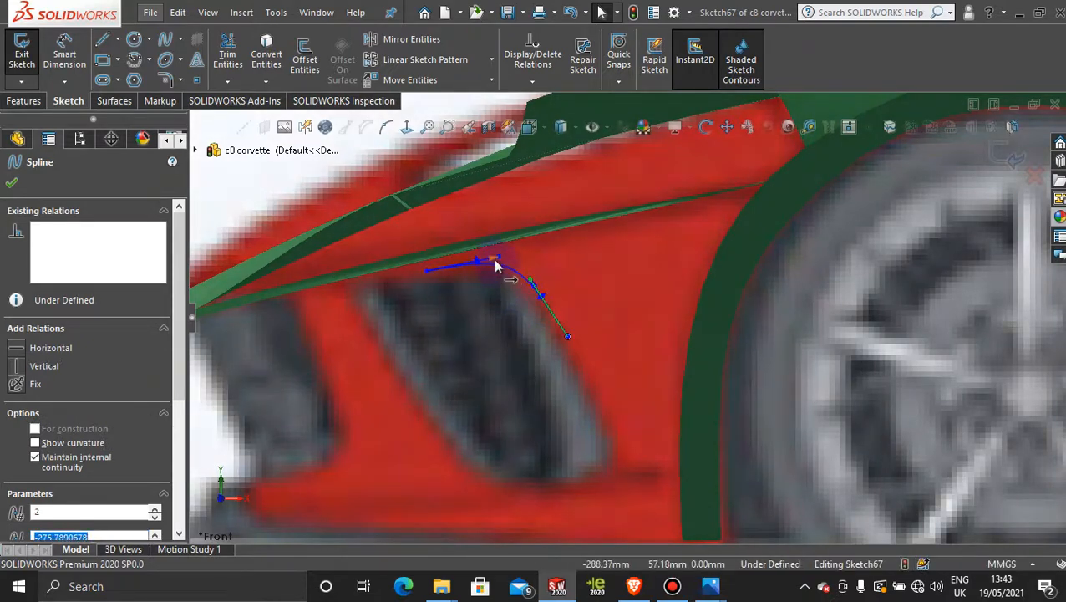
click(501, 261)
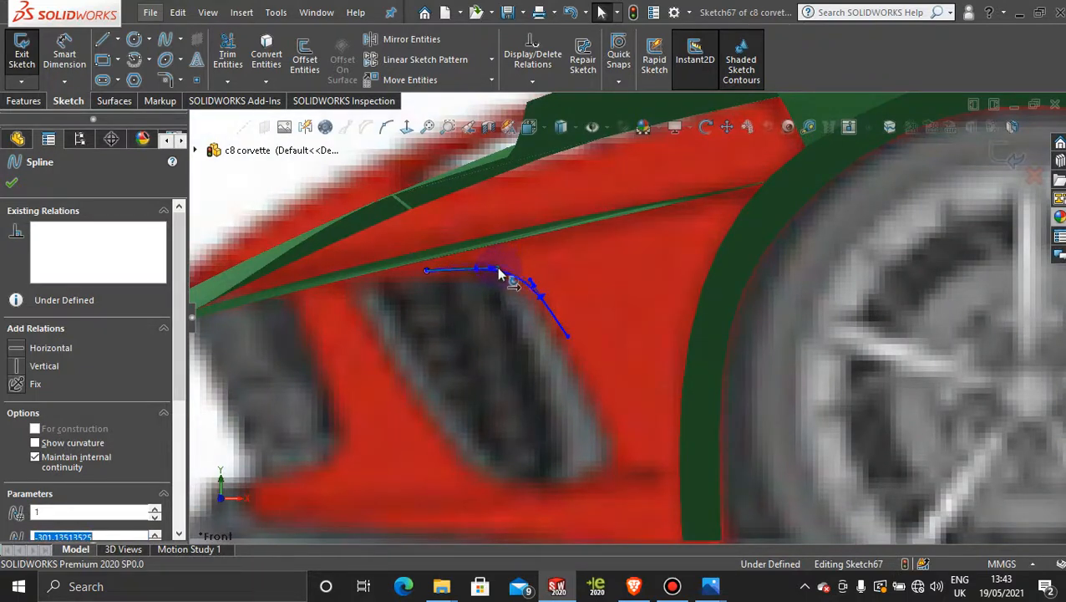
click(545, 278)
drag(531, 279, 527, 276)
click(568, 336)
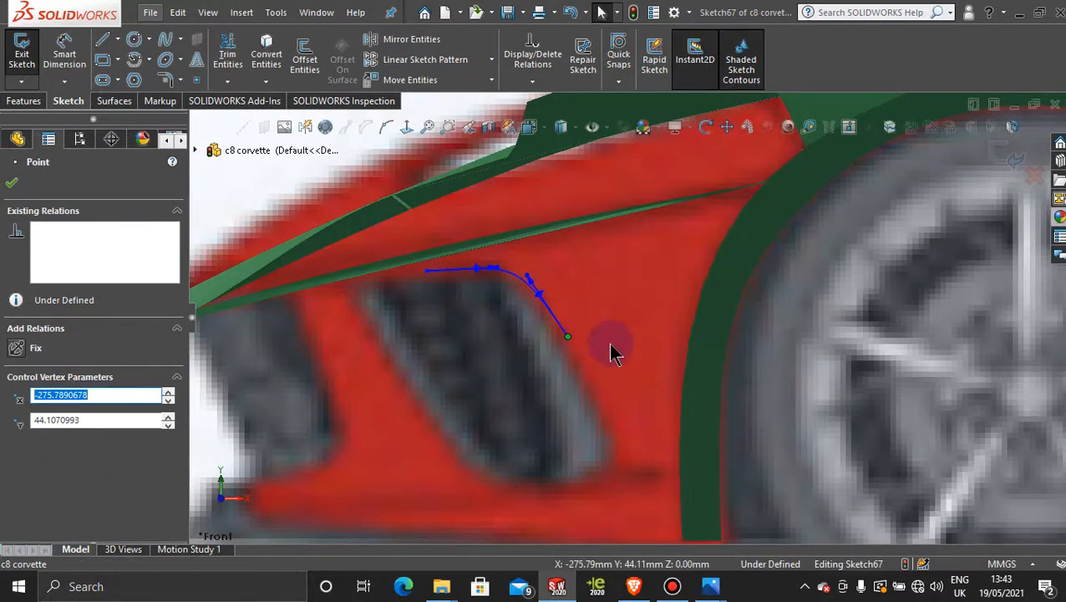
scroll(614, 349, up, 2)
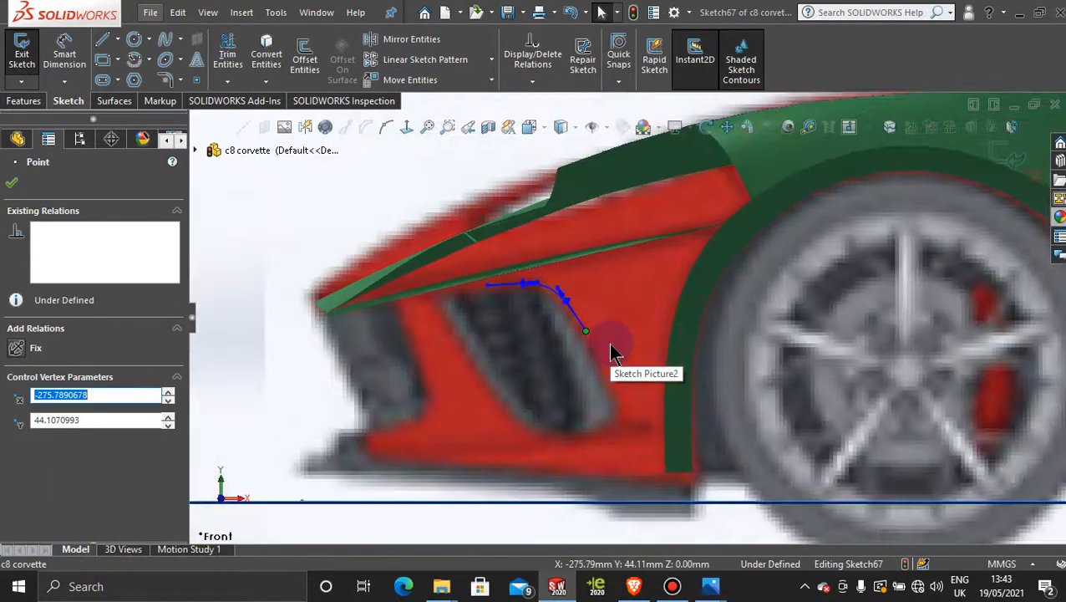
click(1005, 167)
scroll(672, 304, up, 3)
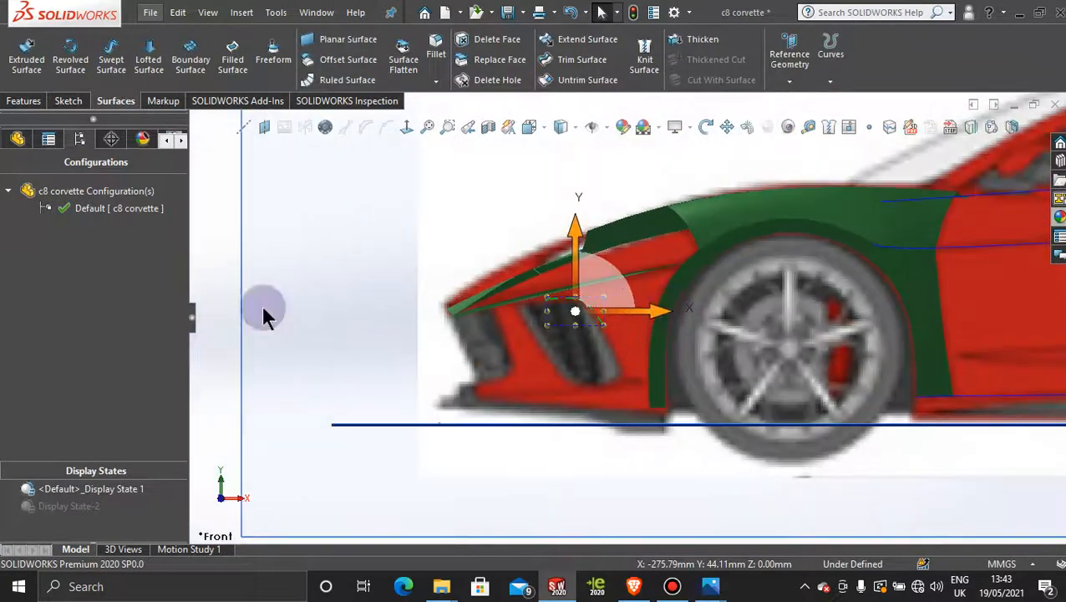
Step: Start a new sketch on the Top Plane at the front of the car
click(369, 205)
middle_drag(560, 250, 635, 463)
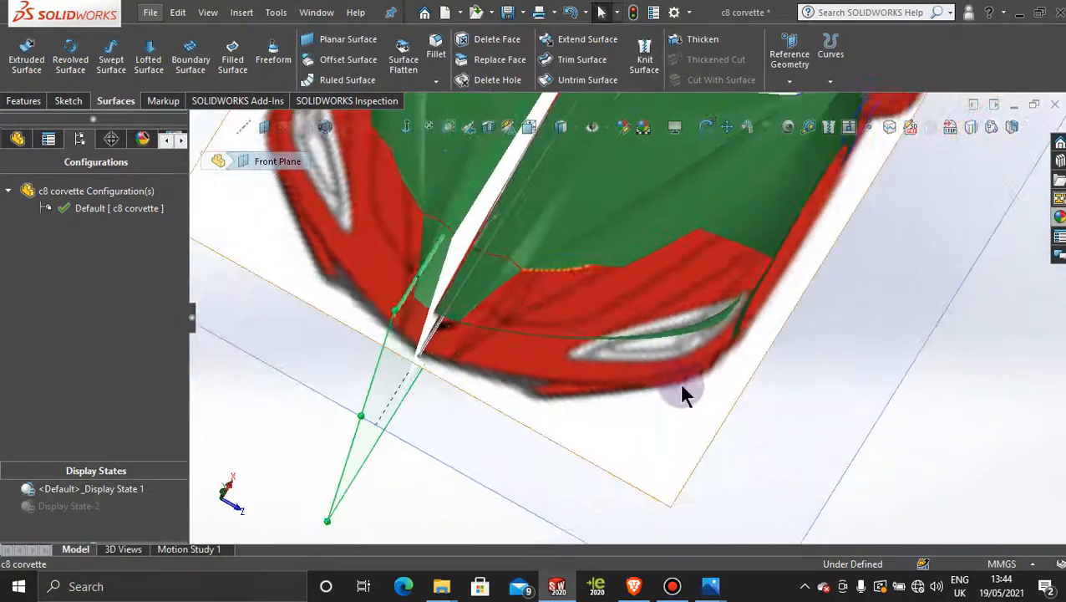
middle_drag(666, 394, 949, 421)
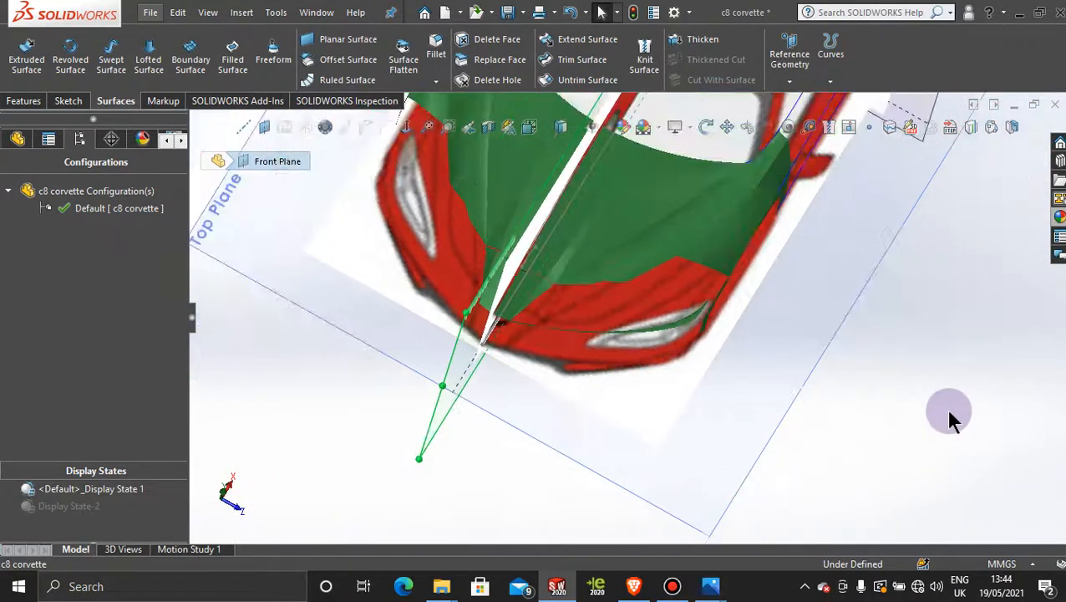
click(782, 385)
click(849, 332)
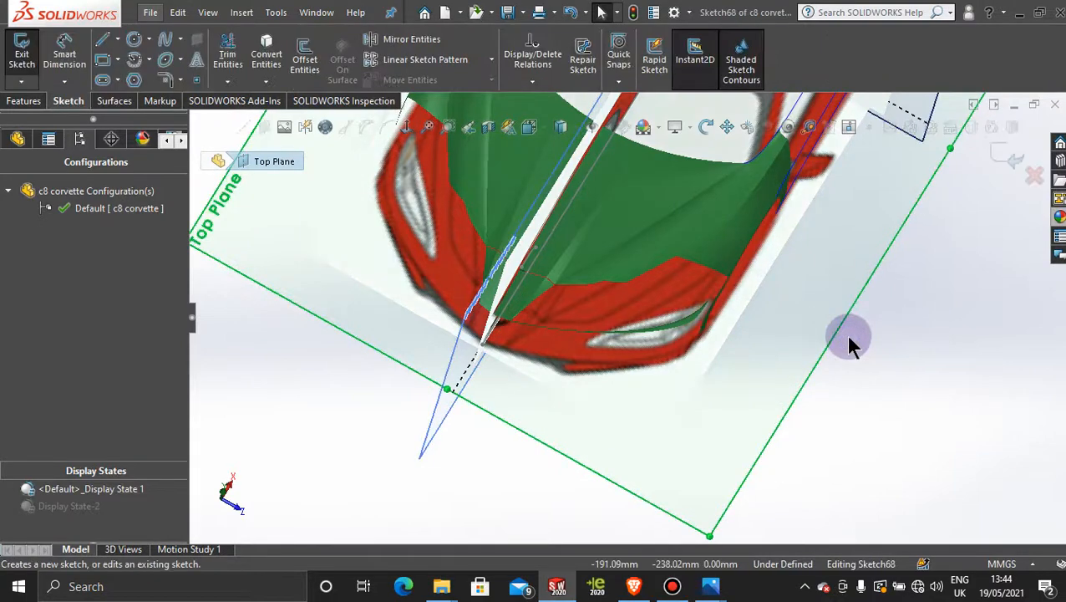
Step: Convert the lower front bumper surface's outer edge into a curve in the Top Plane sketch
click(426, 128)
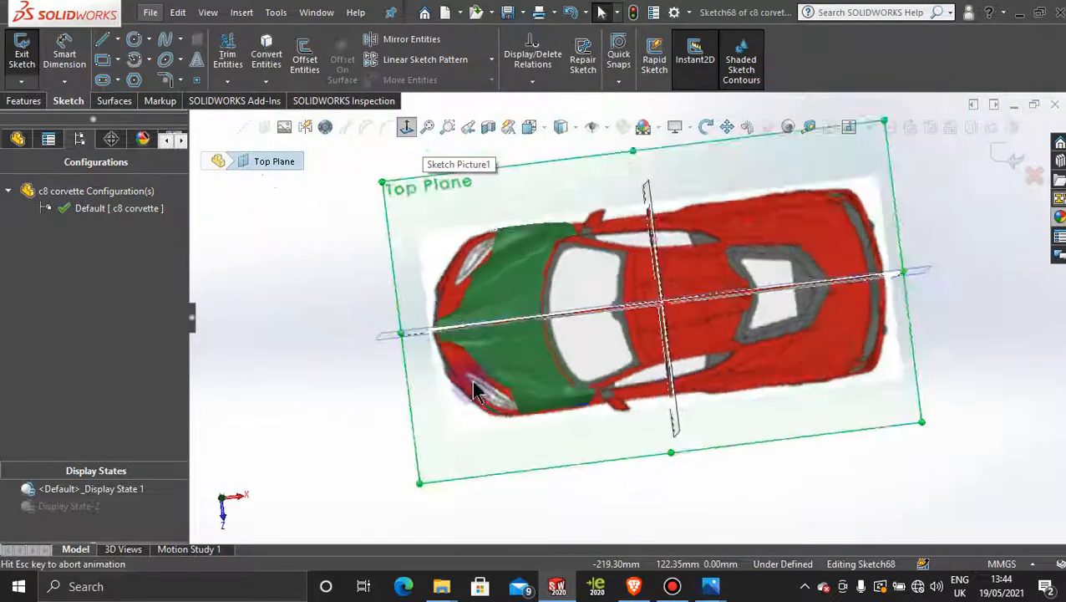
scroll(501, 393, down, 5)
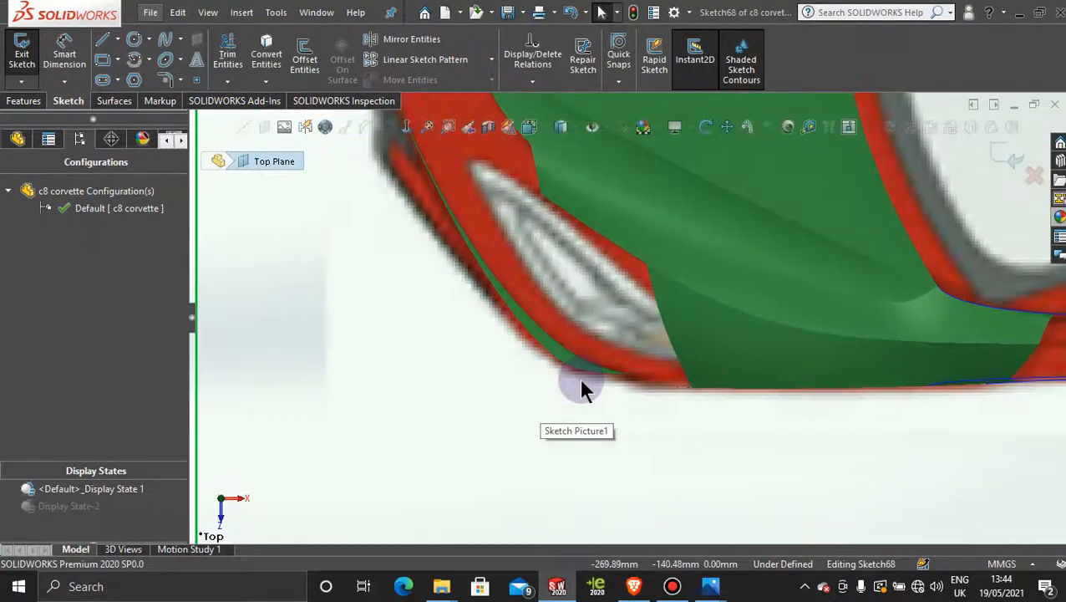
scroll(581, 386, down, 2)
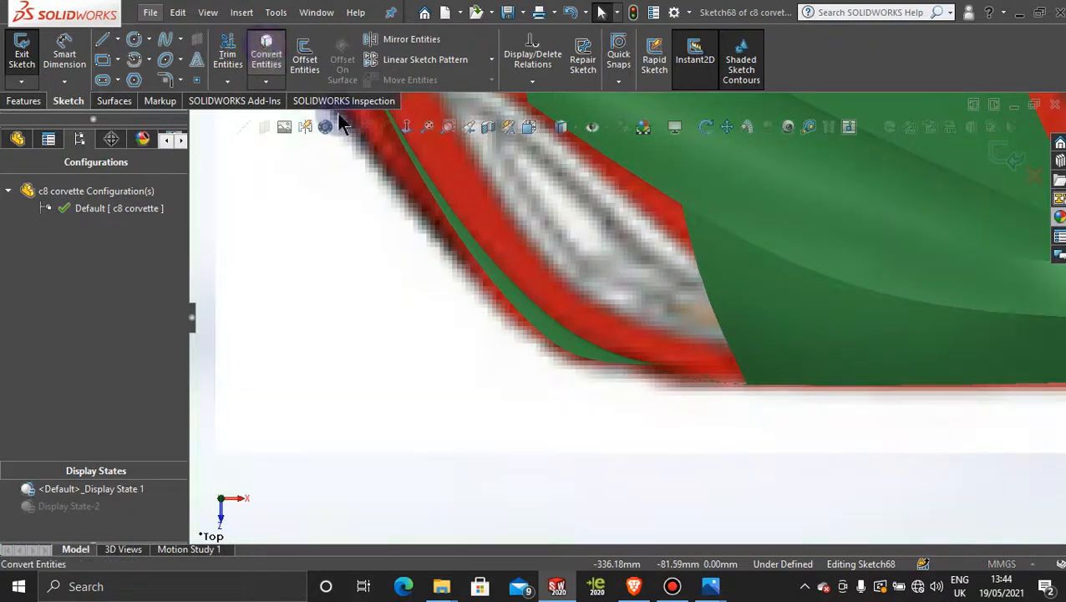
click(541, 340)
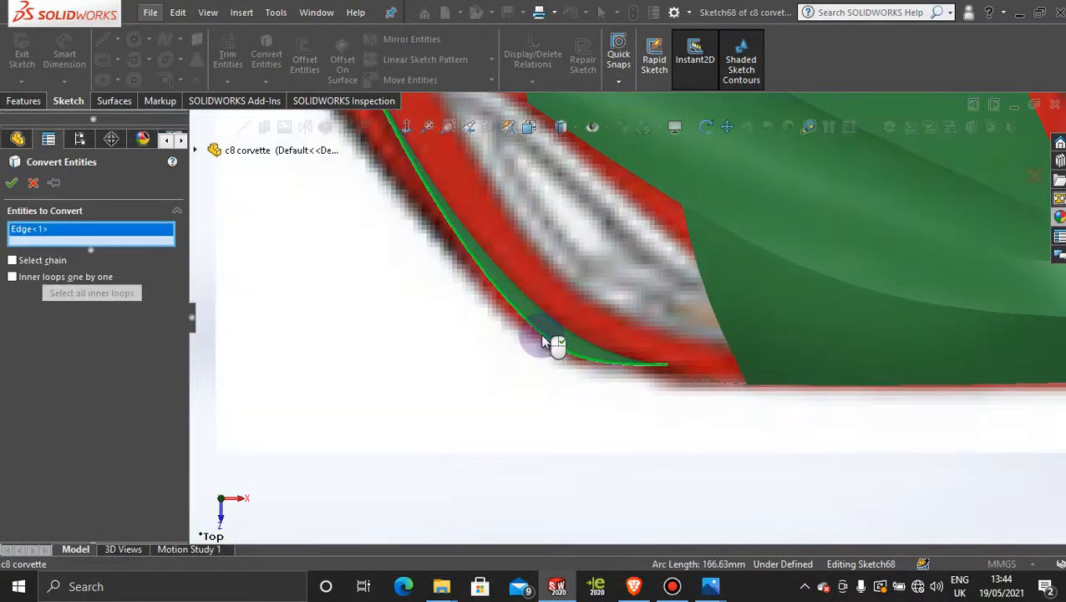
click(13, 185)
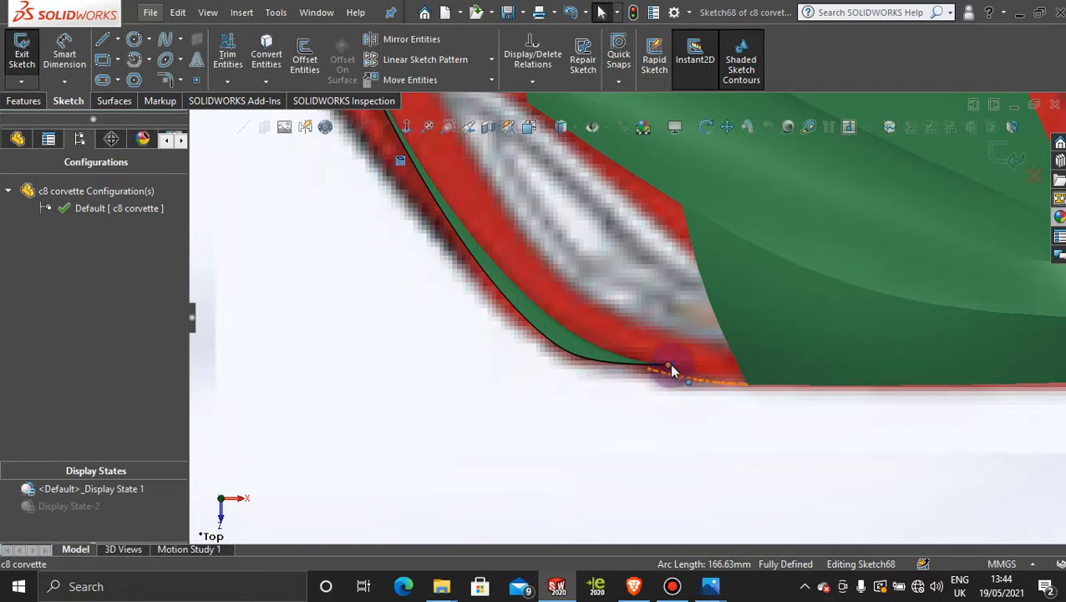
Step: Extend the converted curve's rear end to about X -231 mm, Z 138 mm, beyond the headlight, and finish the sketch
drag(738, 356, 758, 362)
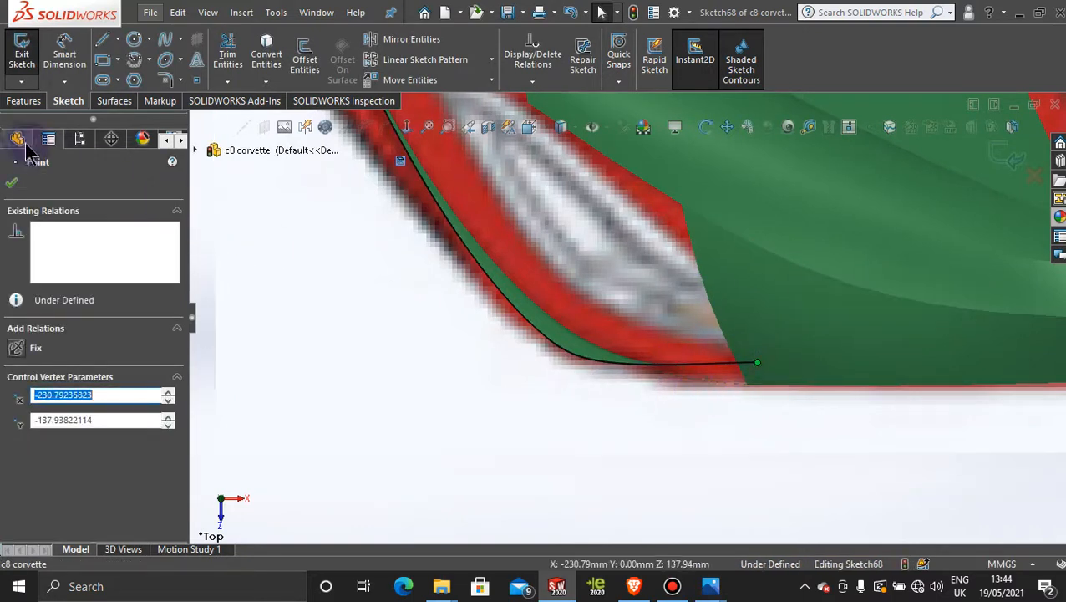
click(12, 185)
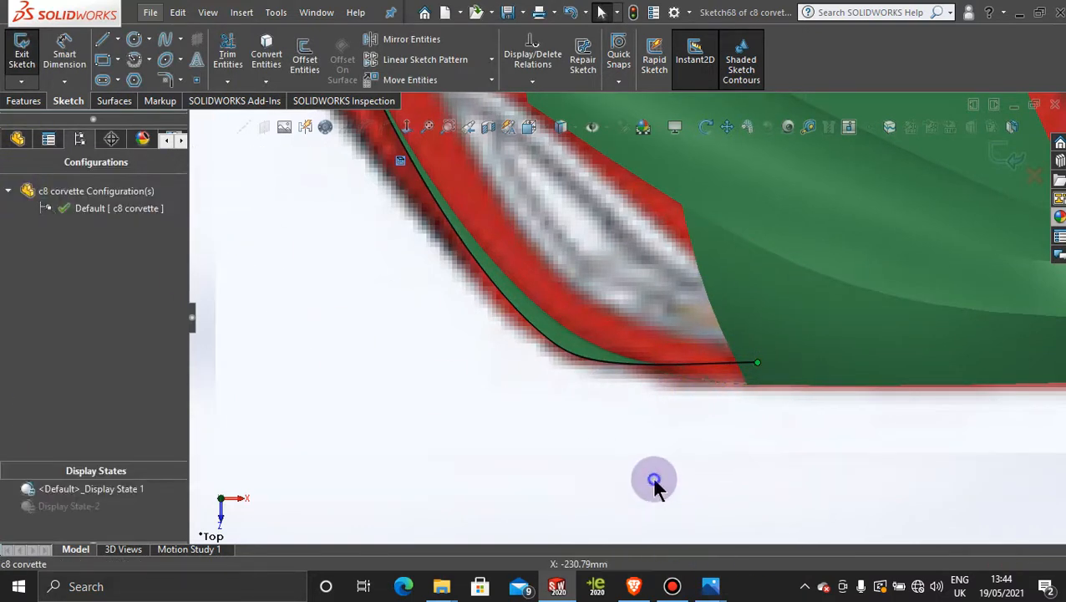
click(1007, 156)
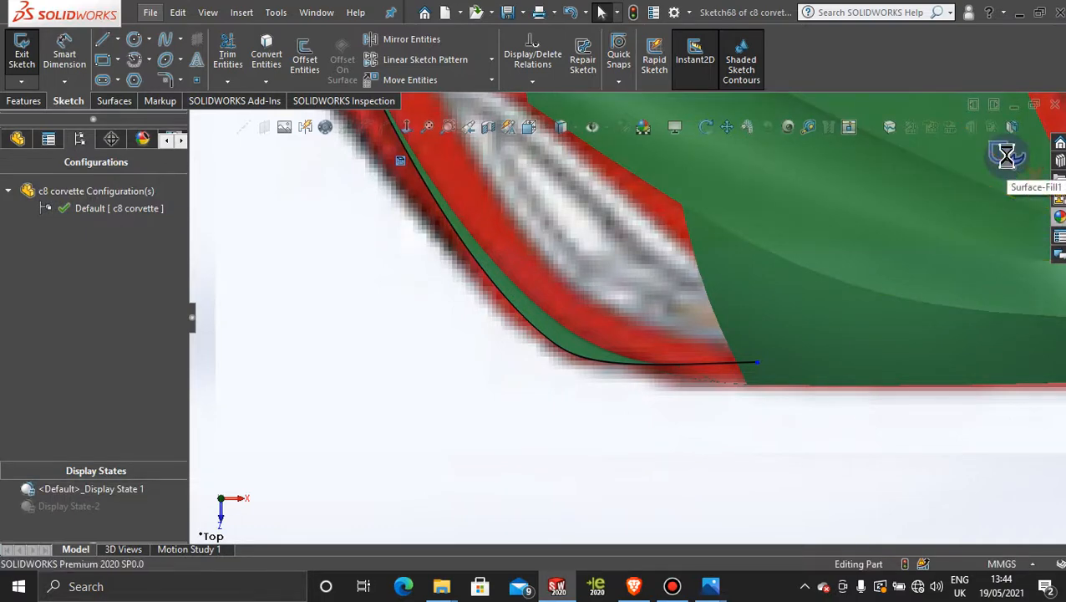
Step: Create a sketch-on-sketch projected curve from the side-view vent curve Sketch67 and the top-view bumper curve Sketch68
middle_drag(726, 493, 728, 413)
scroll(734, 393, up, 5)
click(969, 127)
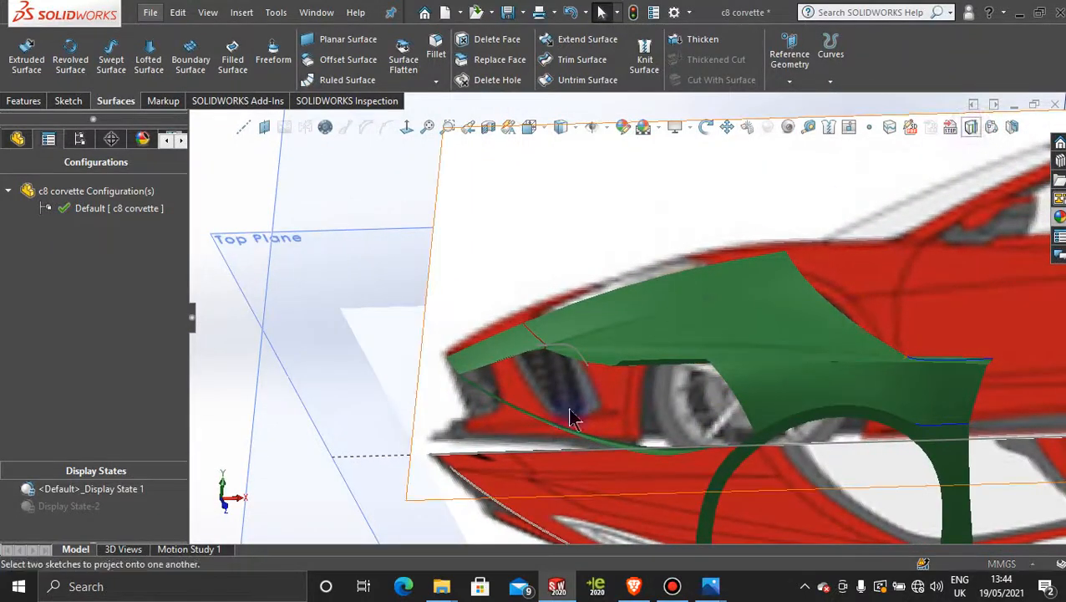
click(577, 351)
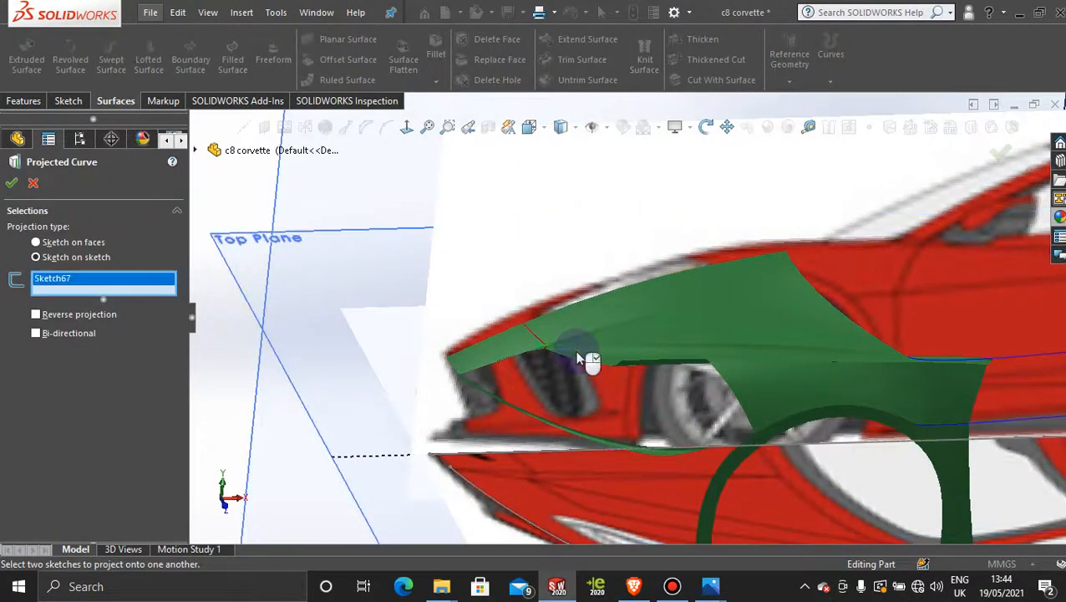
click(532, 529)
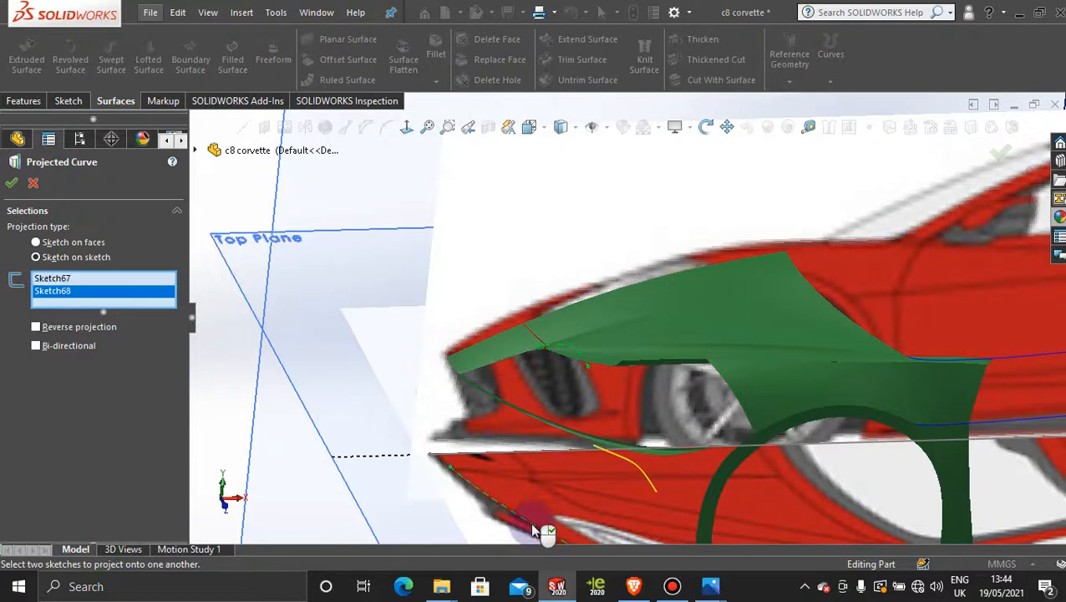
click(11, 183)
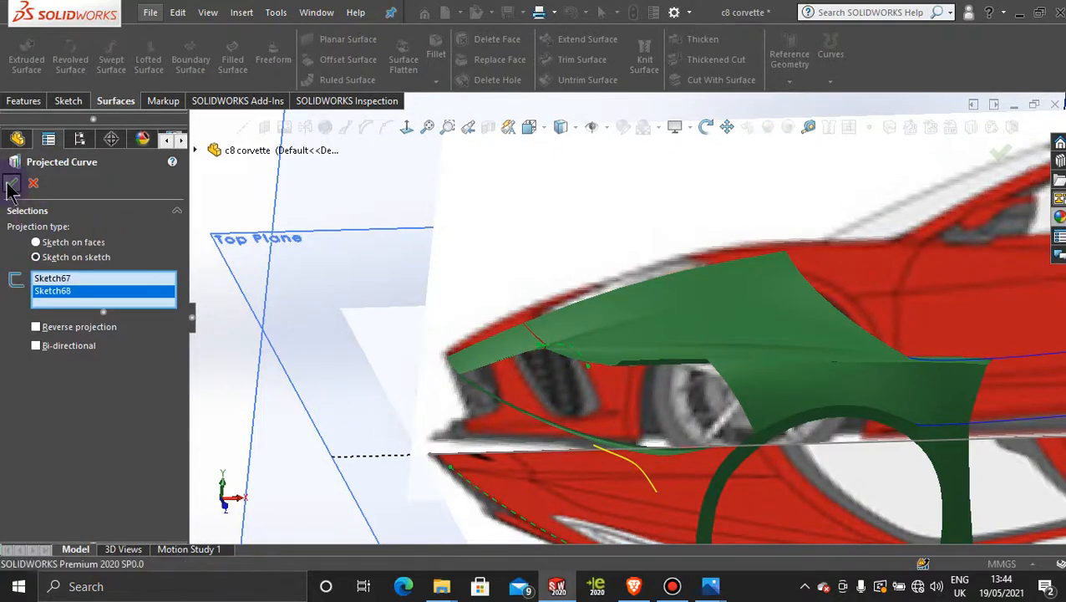
Step: Examine the projected vent curve against the front bumper, wheel arch and reference pictures from several angles
middle_drag(685, 440, 684, 516)
scroll(683, 508, up, 1)
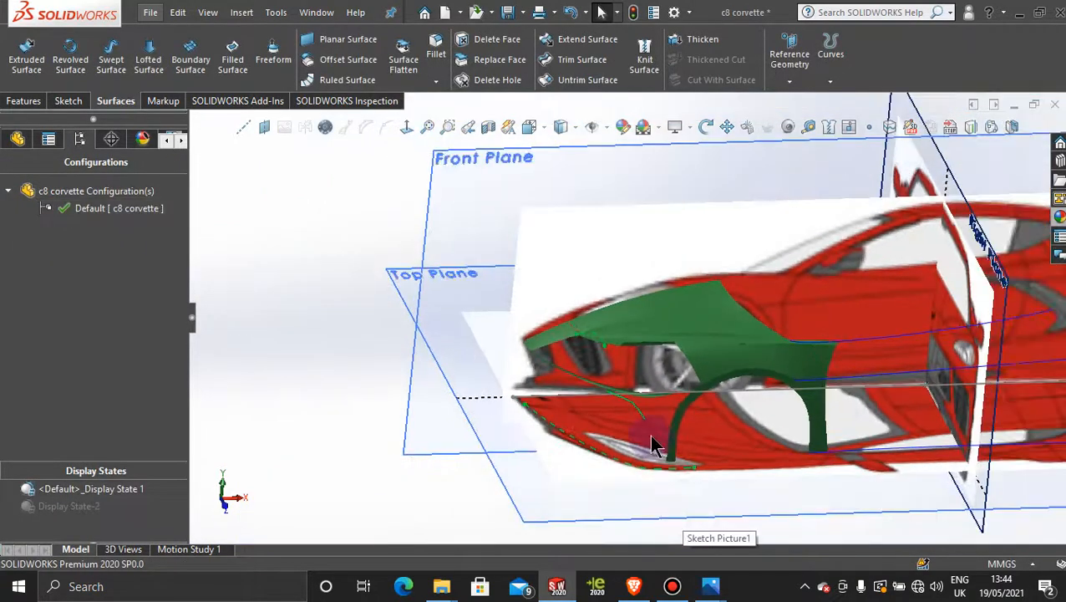
scroll(649, 433, up, 1)
middle_drag(649, 434, 662, 394)
click(292, 249)
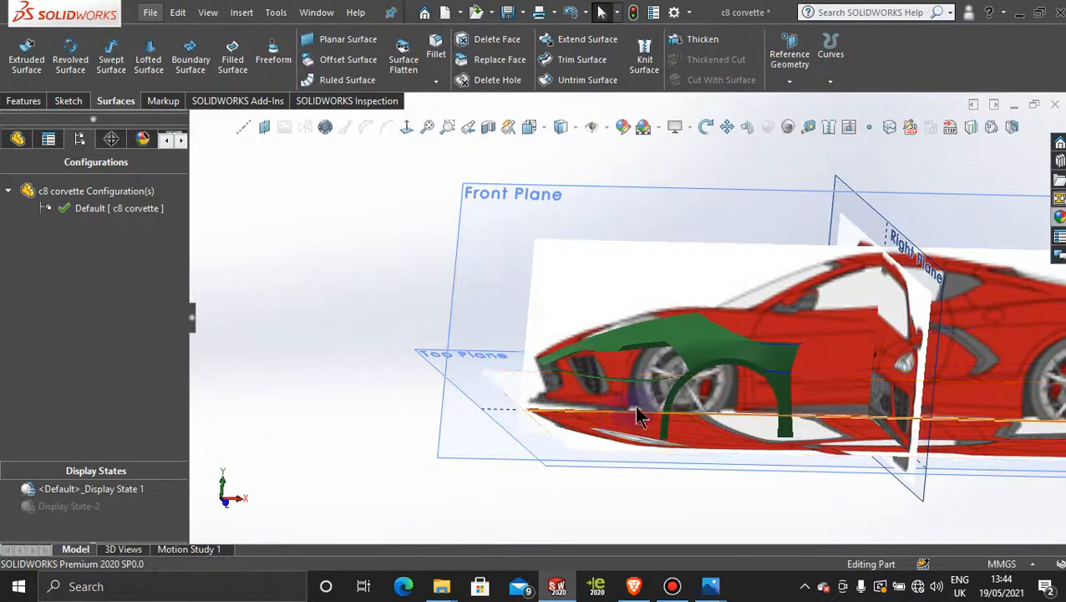
scroll(641, 405, down, 3)
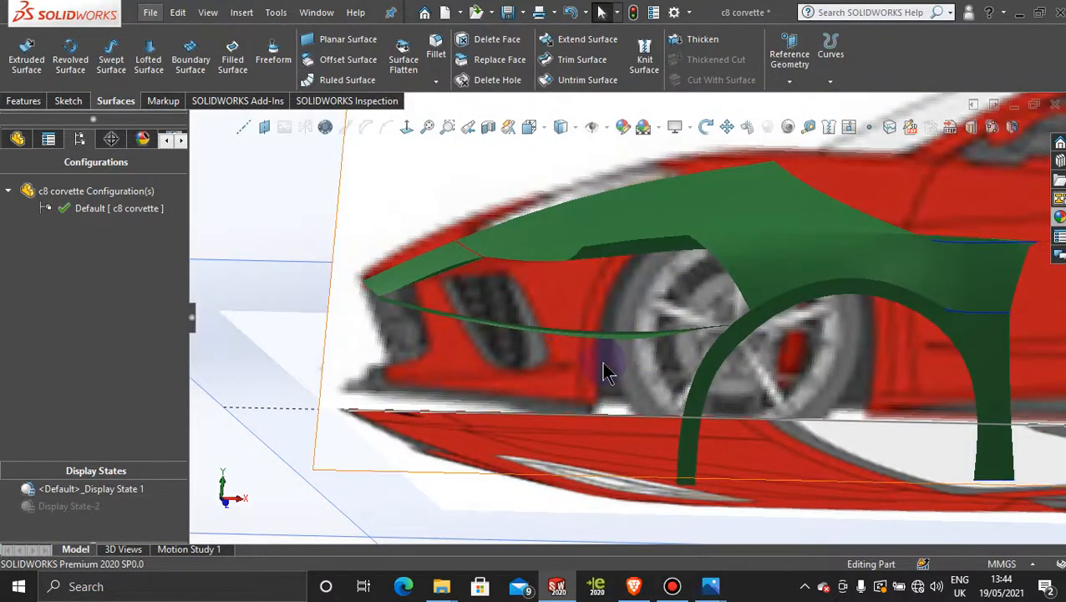
scroll(607, 466, up, 3)
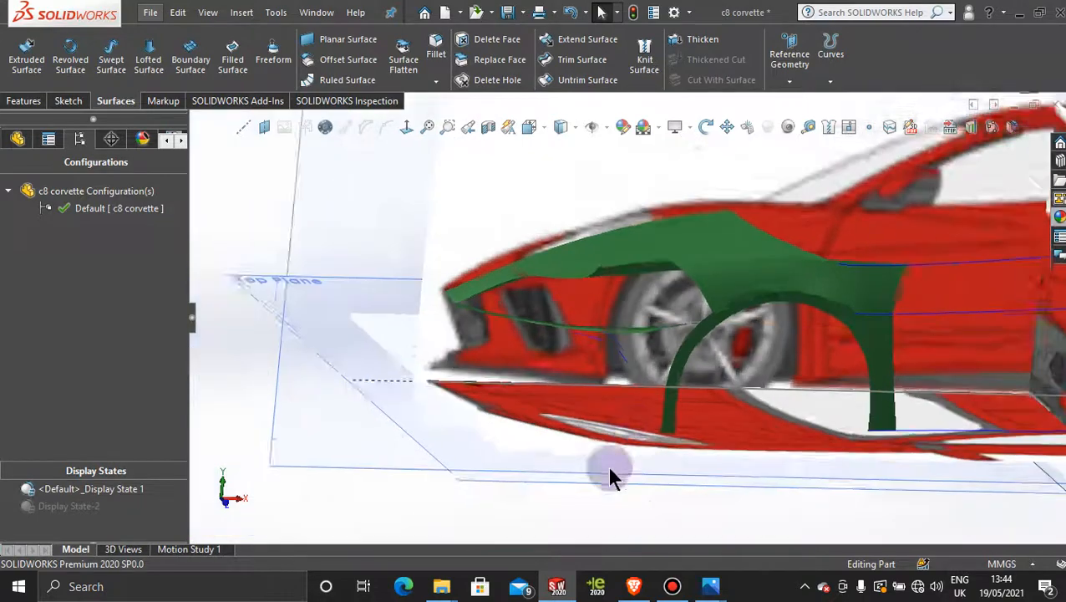
middle_drag(668, 485, 712, 494)
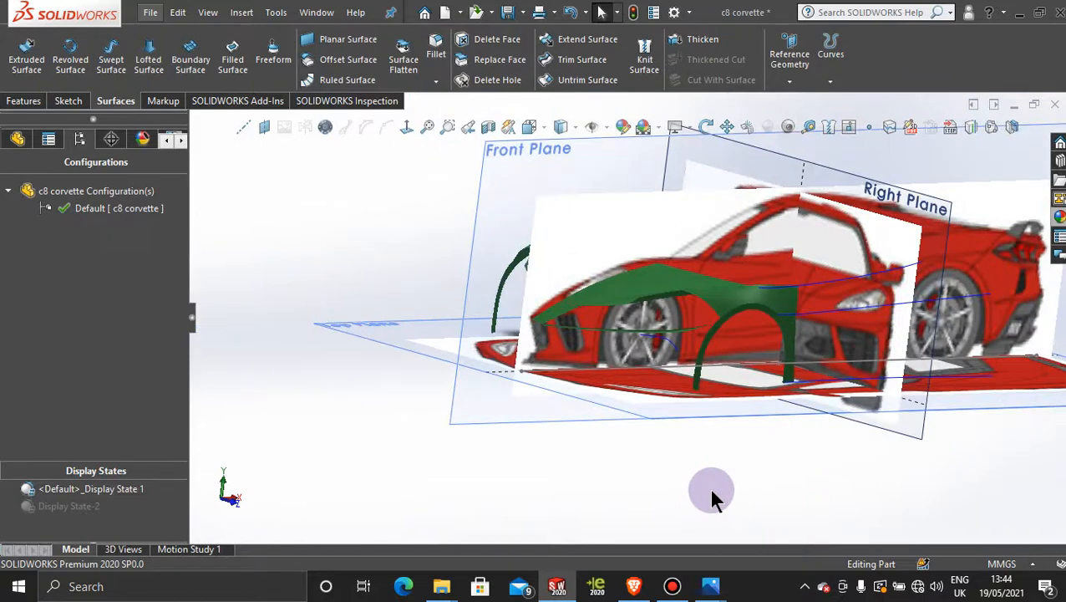
click(80, 510)
middle_drag(614, 424, 562, 426)
double_click(124, 489)
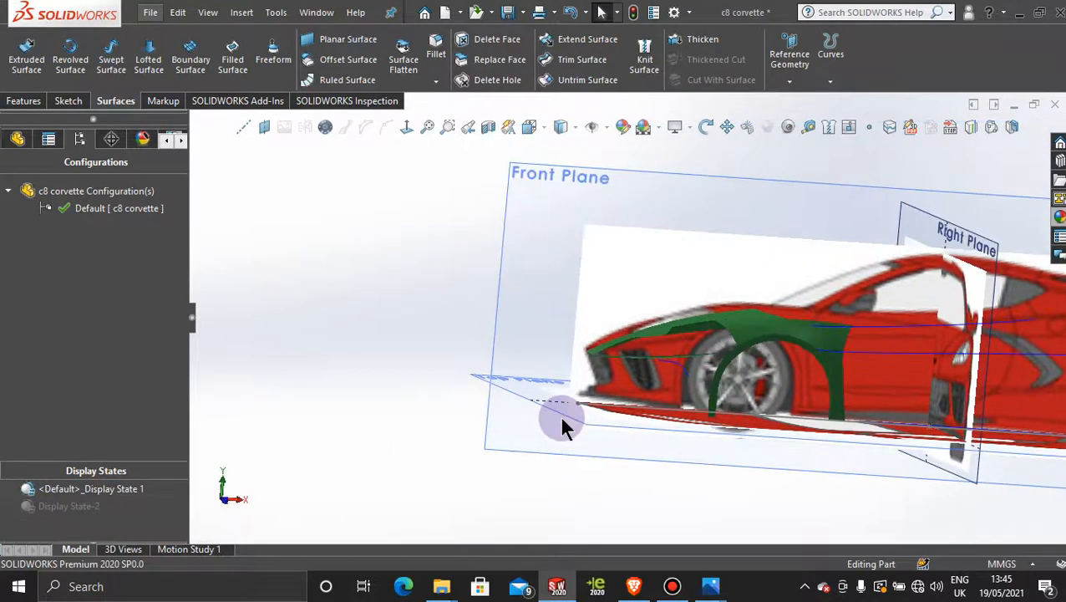
Step: In a new 3D sketch, place a point on the projected curve at the side vent's upper rear corner and finish the sketch
click(405, 127)
scroll(460, 435, down, 4)
scroll(559, 483, down, 3)
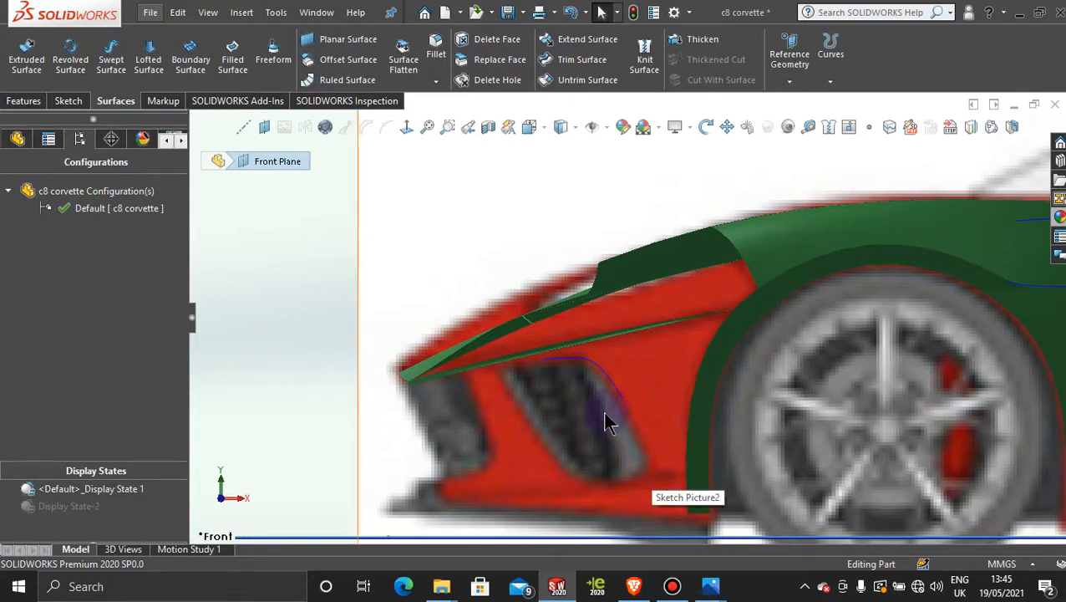
click(69, 101)
click(21, 81)
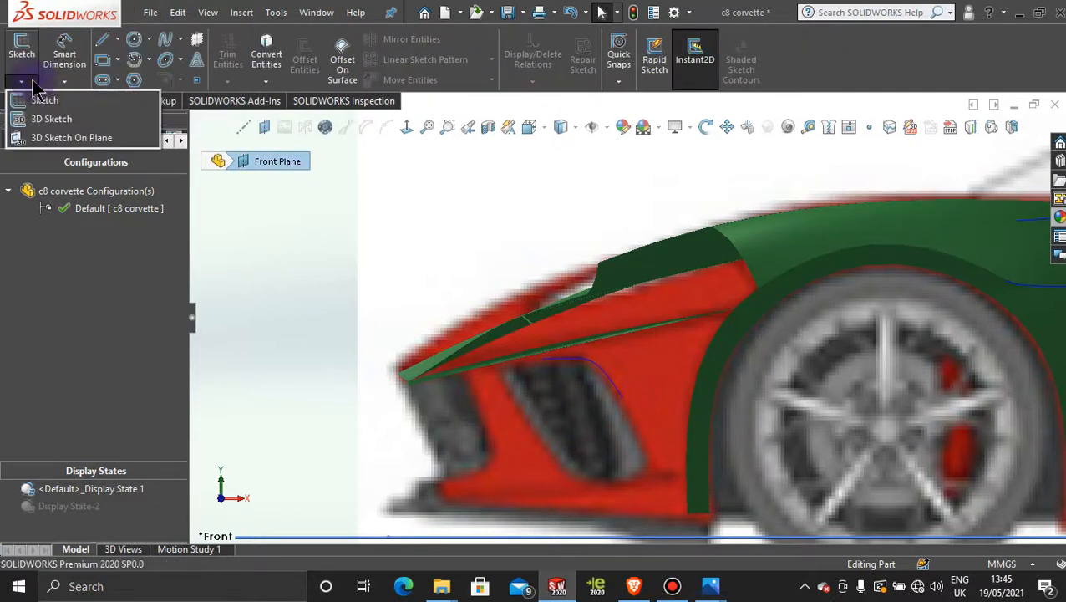
click(33, 119)
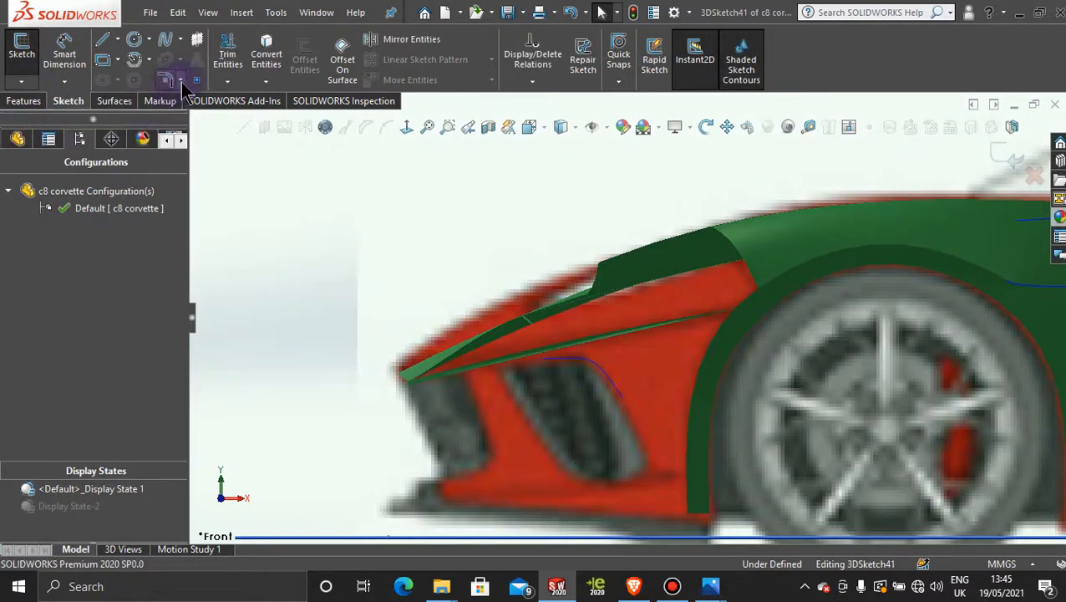
scroll(585, 393, down, 3)
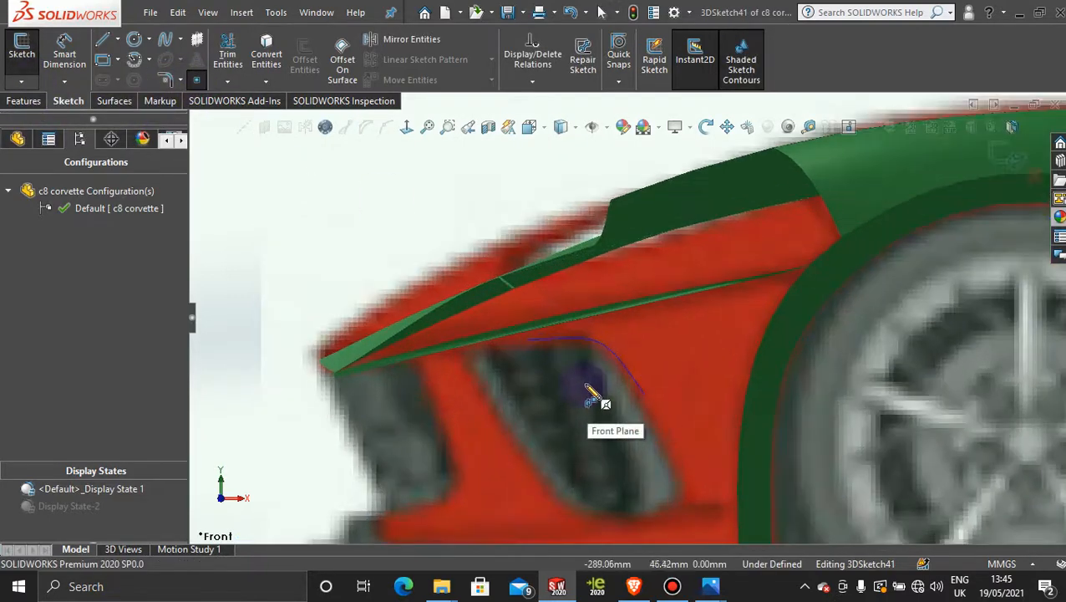
double_click(596, 341)
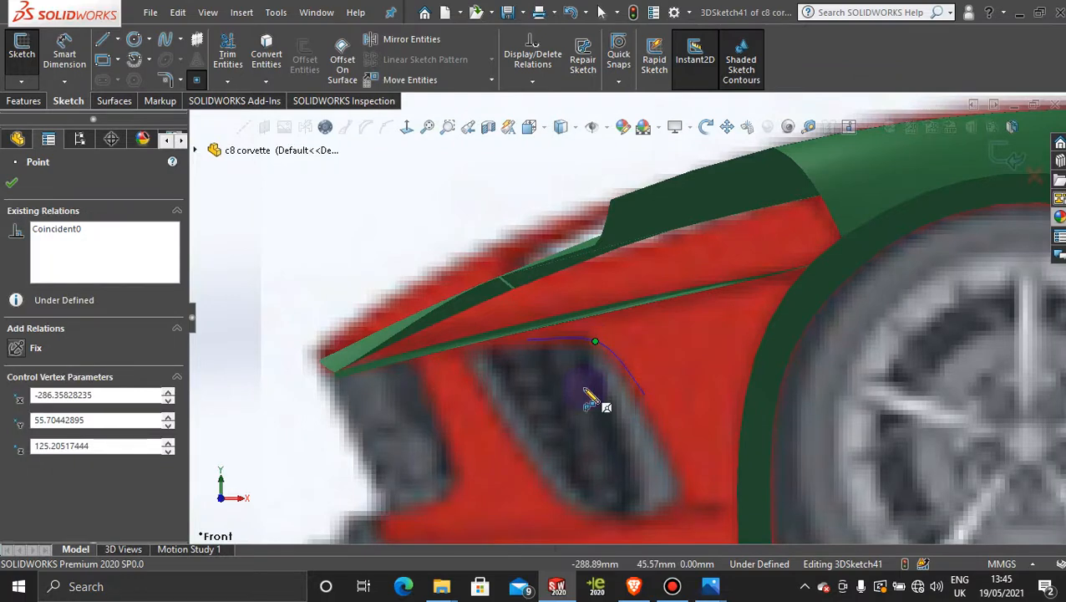
key(Escape)
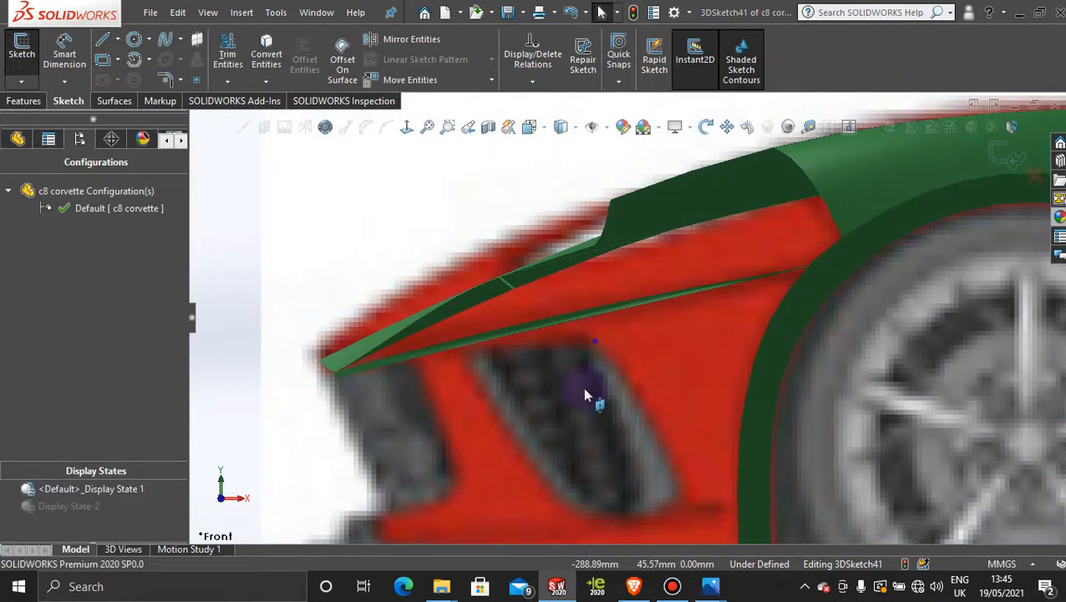
scroll(561, 393, up, 3)
mouse_move(585, 362)
middle_down()
mouse_move(598, 355)
mouse_move(609, 369)
mouse_move(578, 368)
mouse_move(583, 418)
mouse_move(592, 401)
mouse_move(697, 445)
mouse_move(678, 478)
mouse_move(649, 475)
mouse_move(660, 463)
middle_up()
scroll(590, 413, up, 3)
click(988, 154)
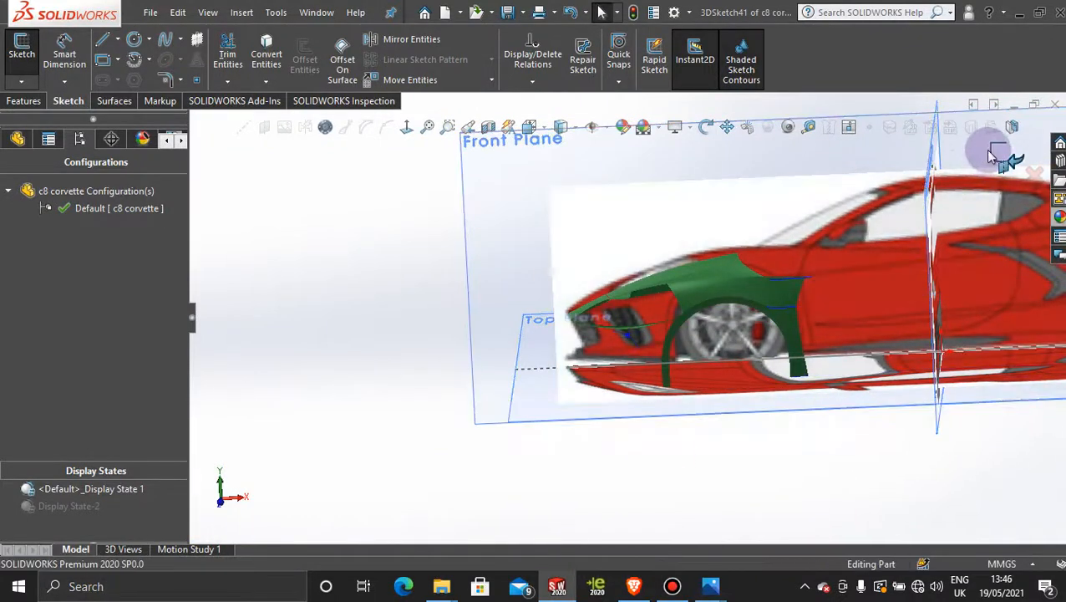
Step: In a new 3D sketch, draw a centerline about 11 mm long from the front wheel-arch edge to the side vent's lower rear corner
click(504, 198)
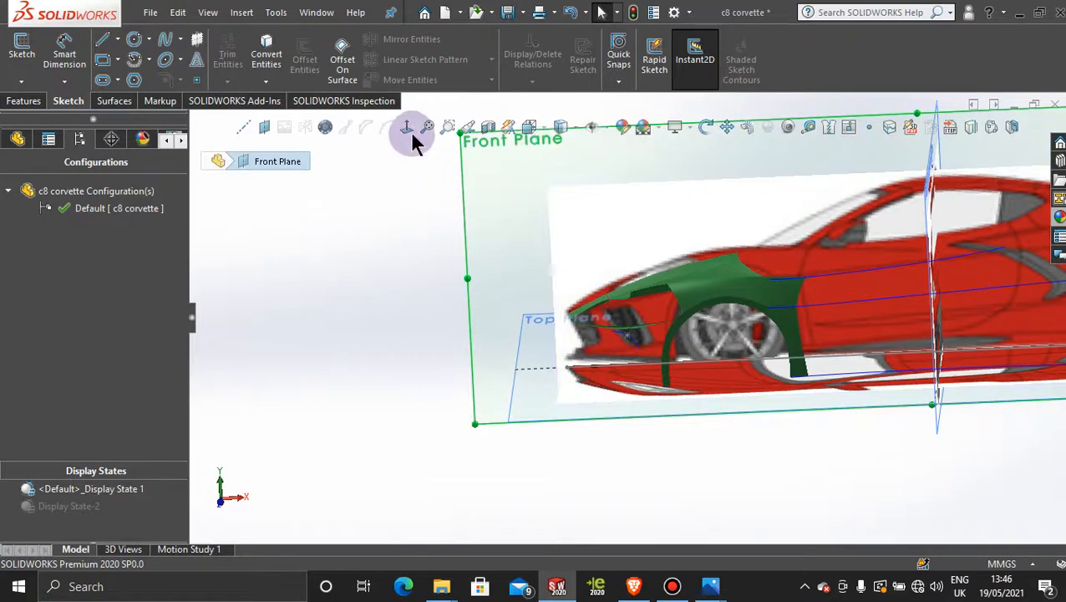
click(407, 127)
scroll(507, 469, down, 5)
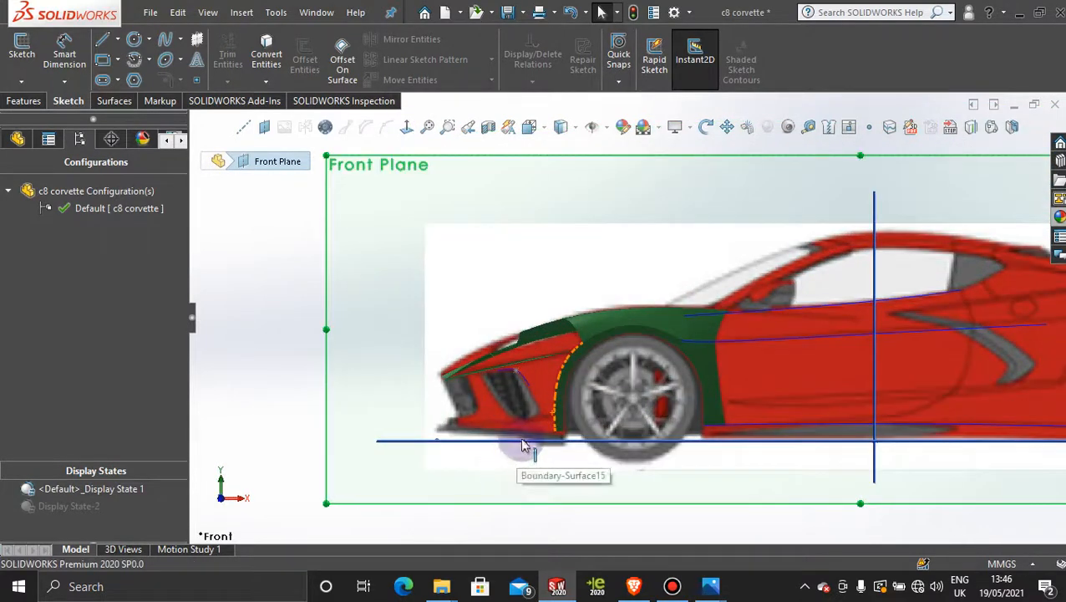
scroll(523, 445, down, 3)
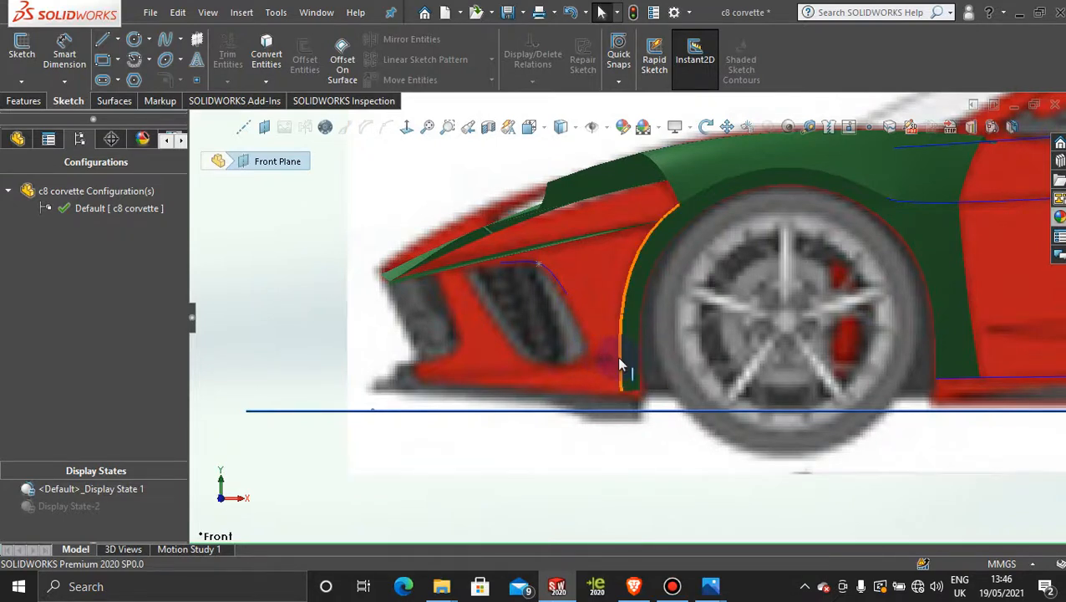
click(21, 81)
click(42, 116)
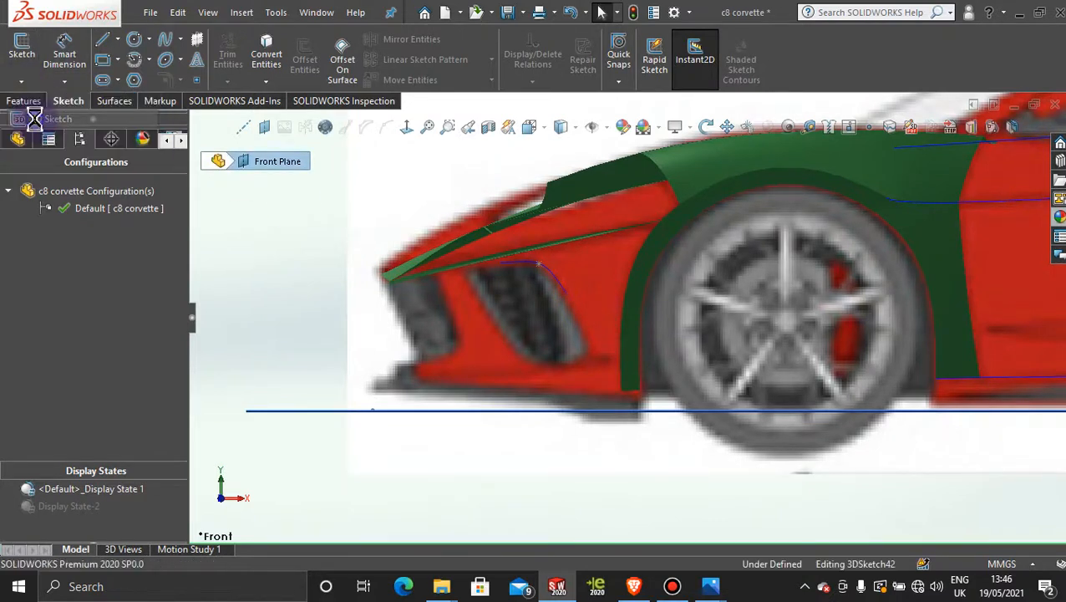
click(118, 42)
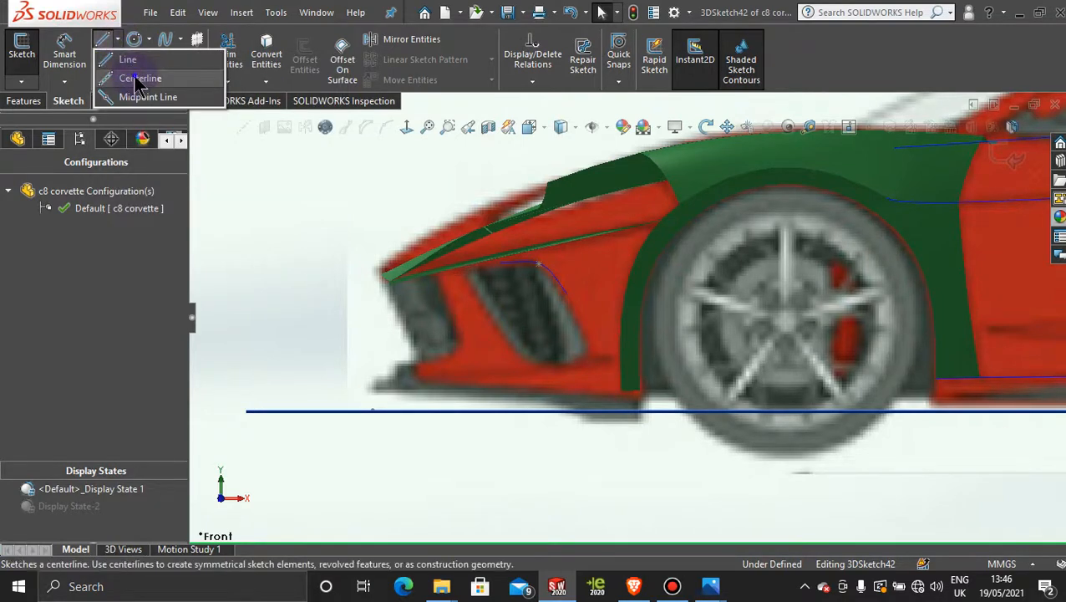
click(138, 76)
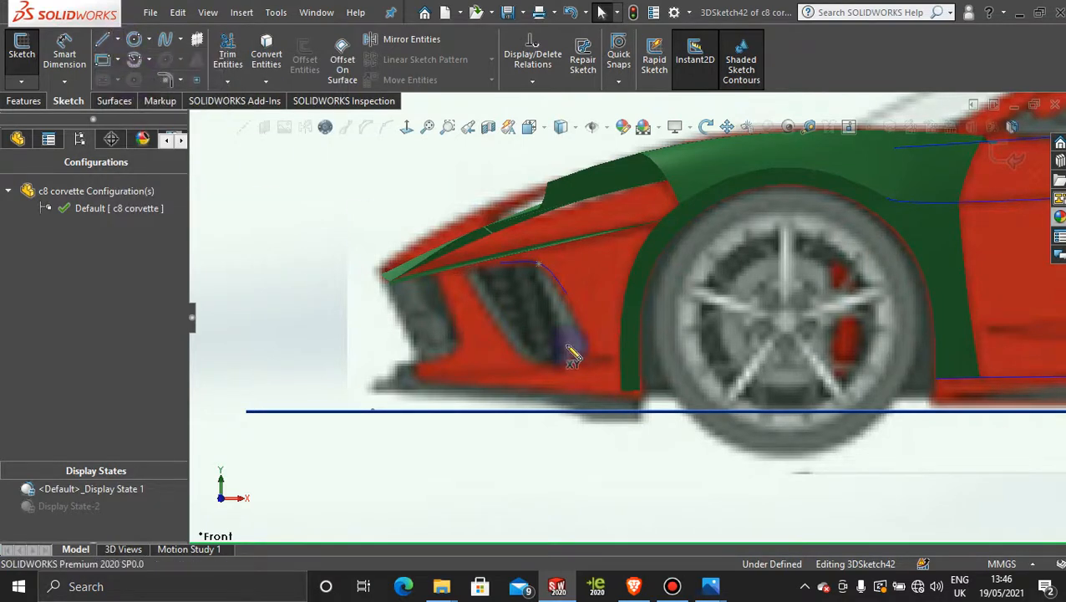
click(619, 360)
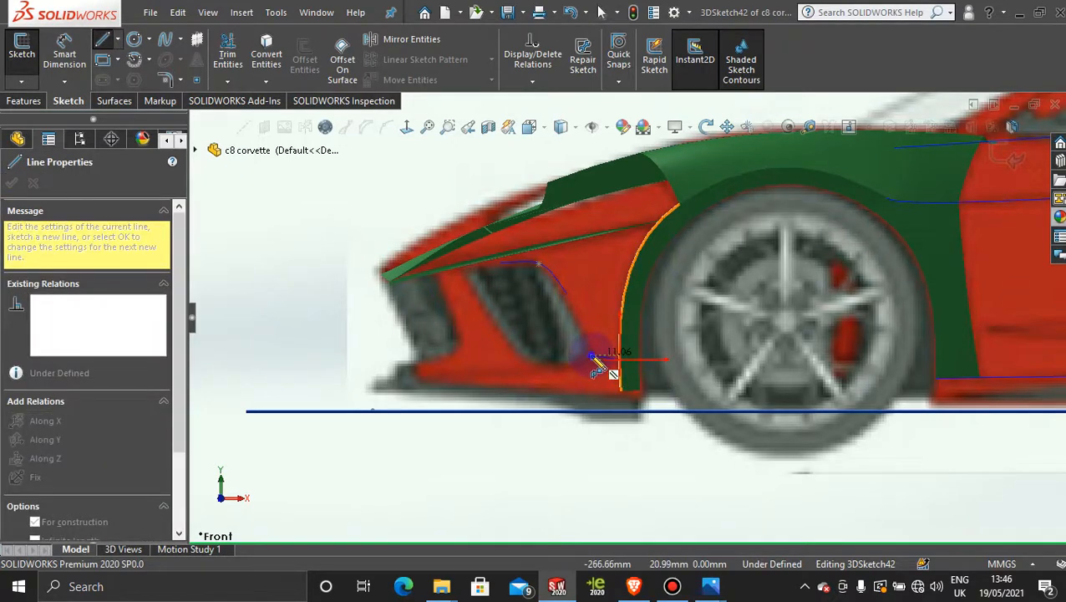
click(591, 357)
key(Escape)
key(Escape)
Step: Switch to Photos and view the C8 GENERATION side-view reference picture
scroll(610, 355, down, 3)
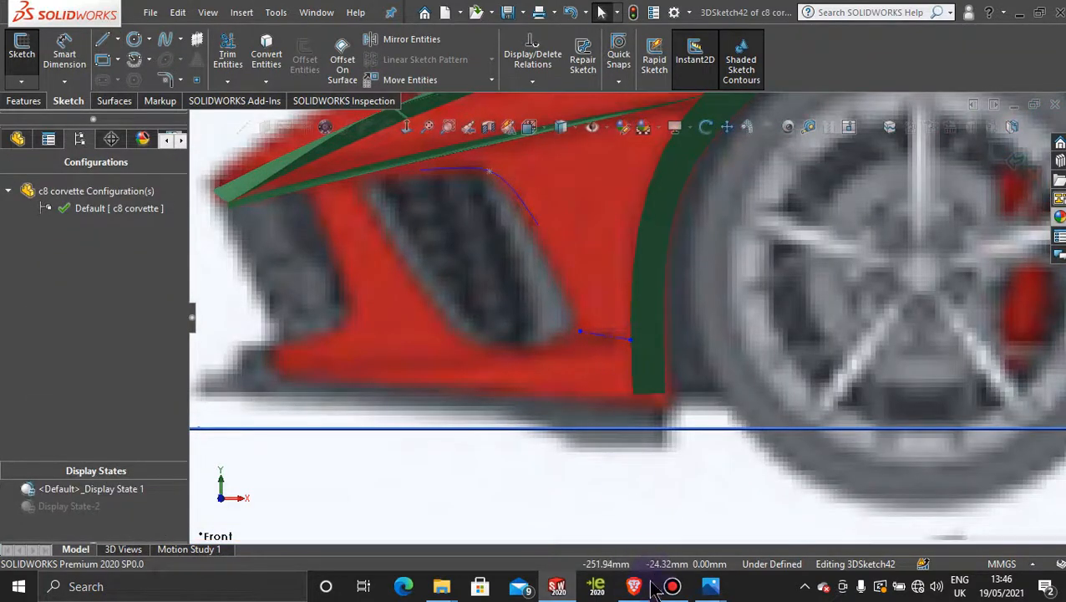
mouse_move(708, 589)
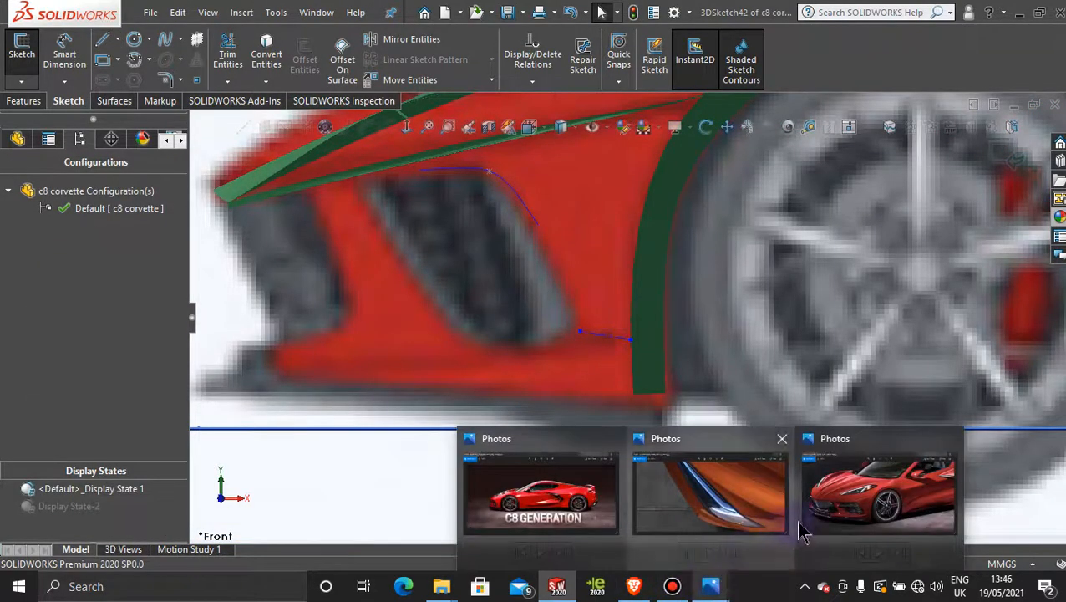
click(536, 443)
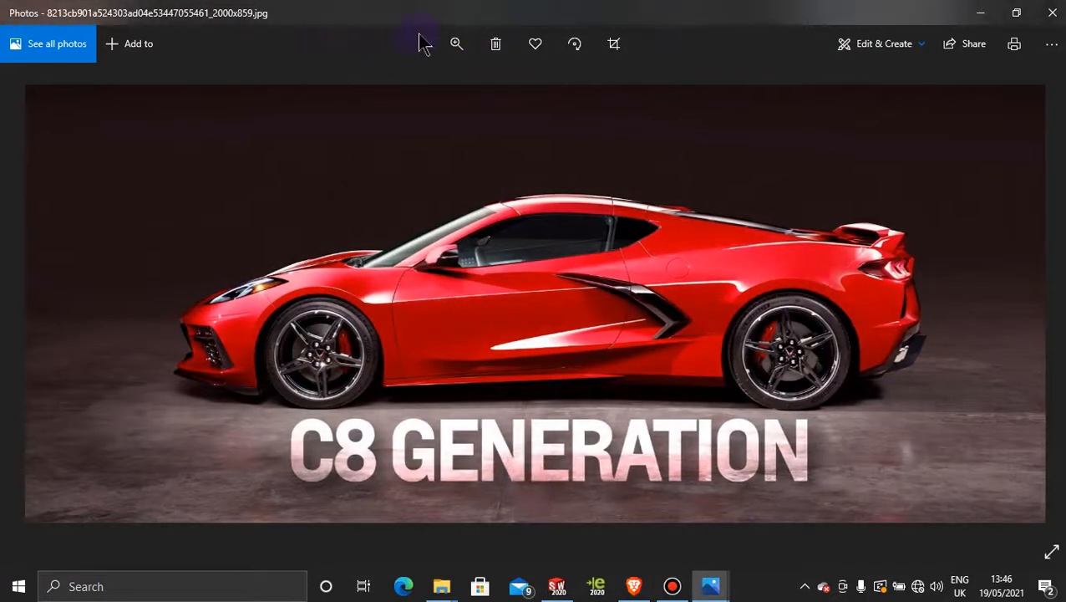
Step: Zoom into the C8 side-view photo to examine the front bumper, vent and wheel arch, and return to SOLIDWORKS
click(456, 43)
drag(387, 88, 418, 89)
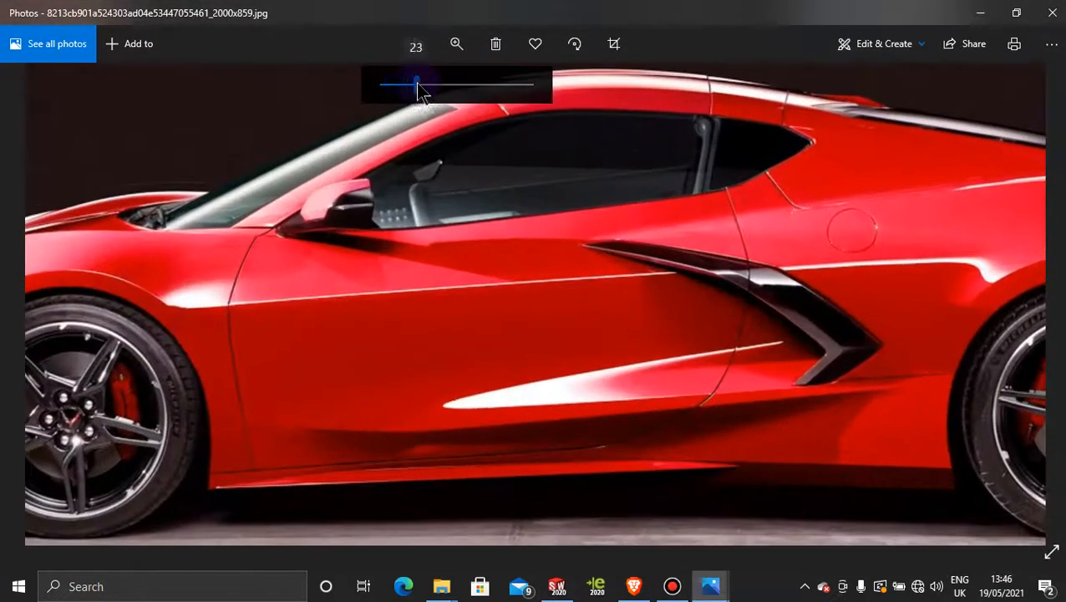
drag(194, 327, 660, 251)
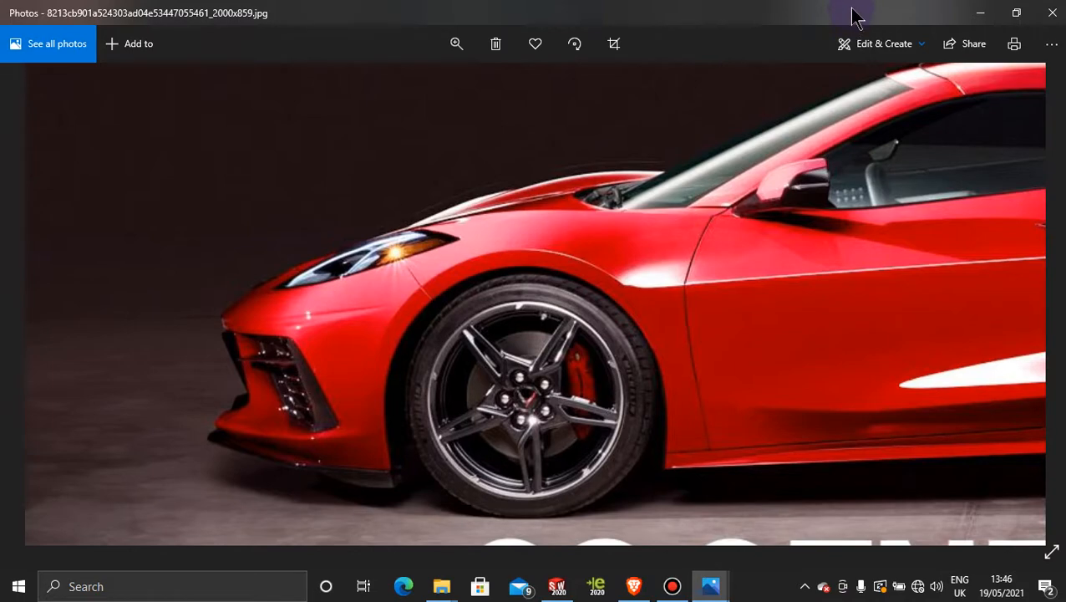
click(984, 13)
Step: Slide the centerline slightly down the wheel-arch edge and pull its vent-side end in to a length of about 9.5 mm
scroll(635, 369, down, 2)
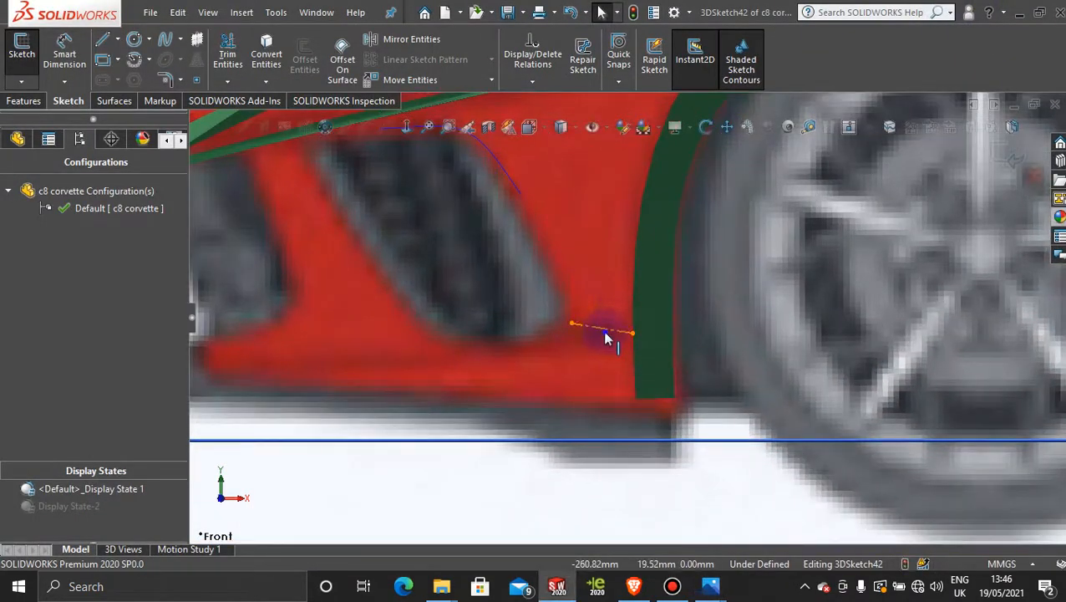
click(606, 333)
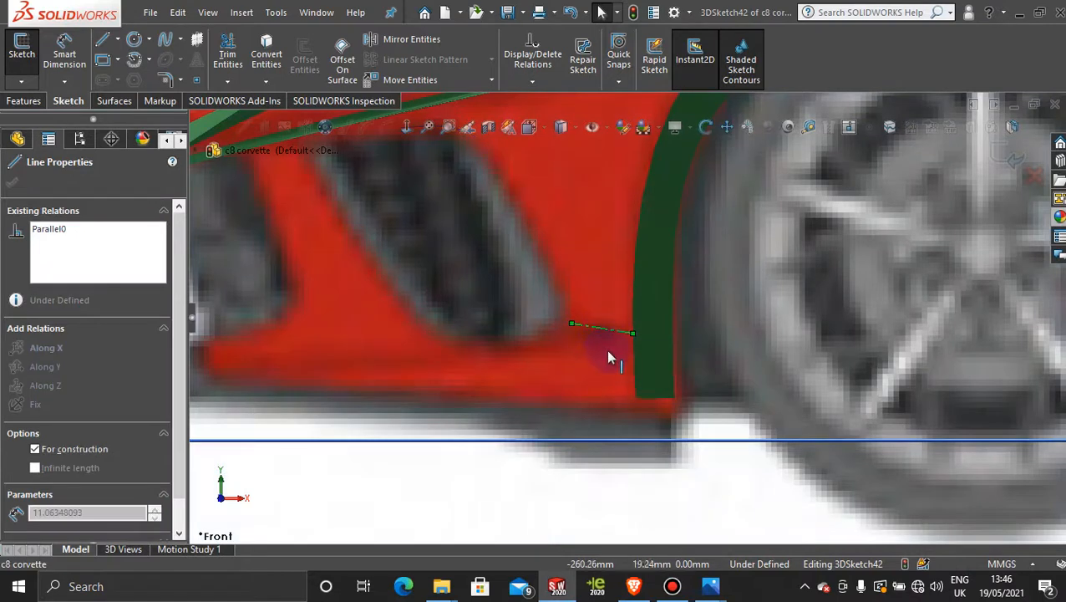
mouse_move(634, 335)
mouse_down()
mouse_move(642, 365)
mouse_move(636, 346)
mouse_up()
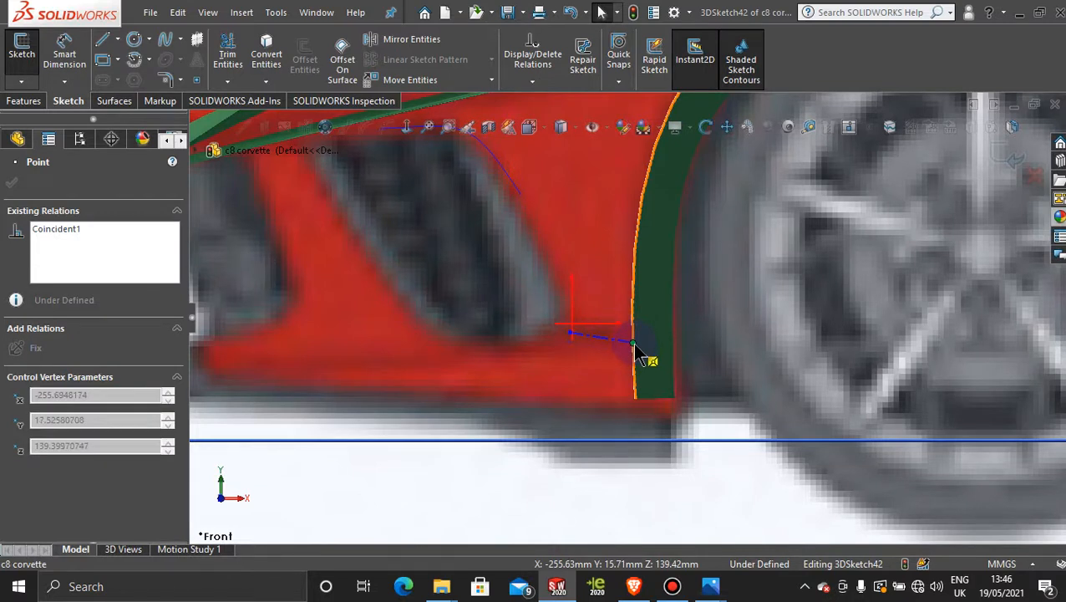
drag(638, 354, 583, 335)
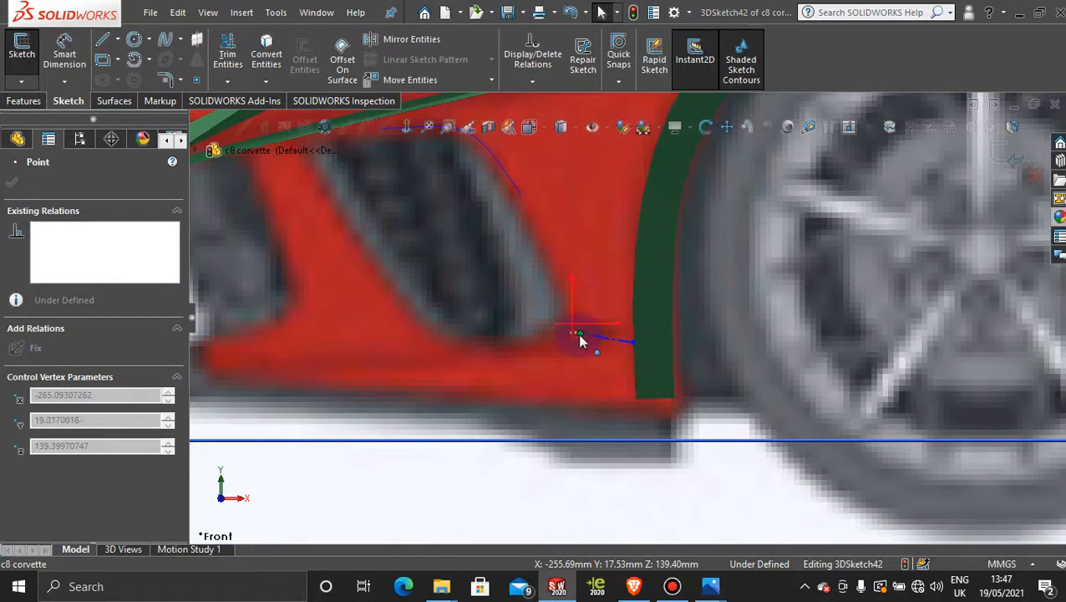
drag(579, 335, 579, 334)
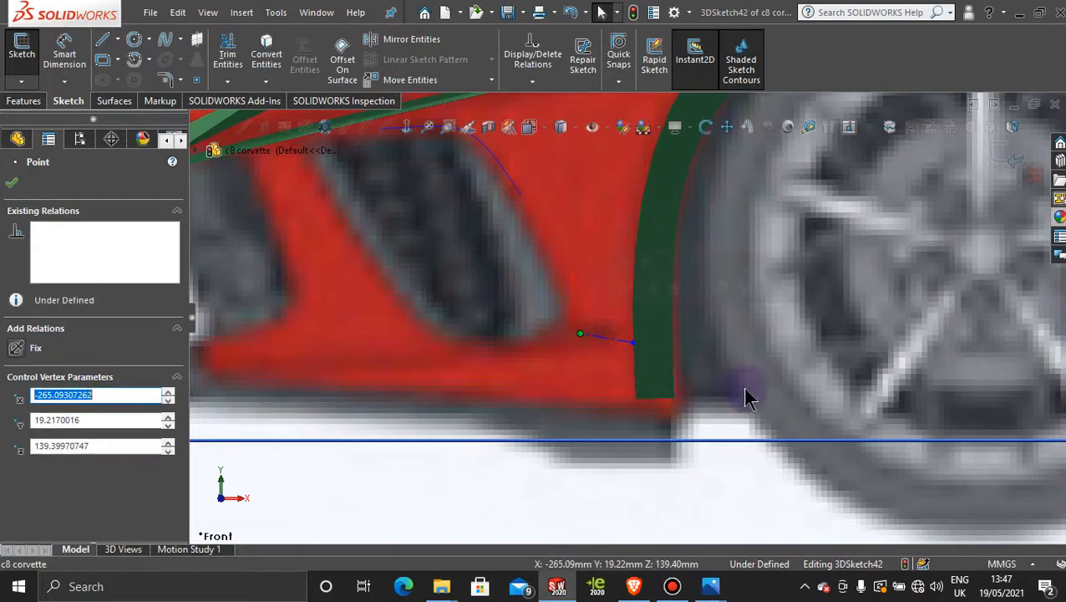
Step: Examine the centerline from the top, close up at the bumper's outer corner, against the top-view reference picture
scroll(736, 365, up, 2)
middle_drag(679, 310, 709, 360)
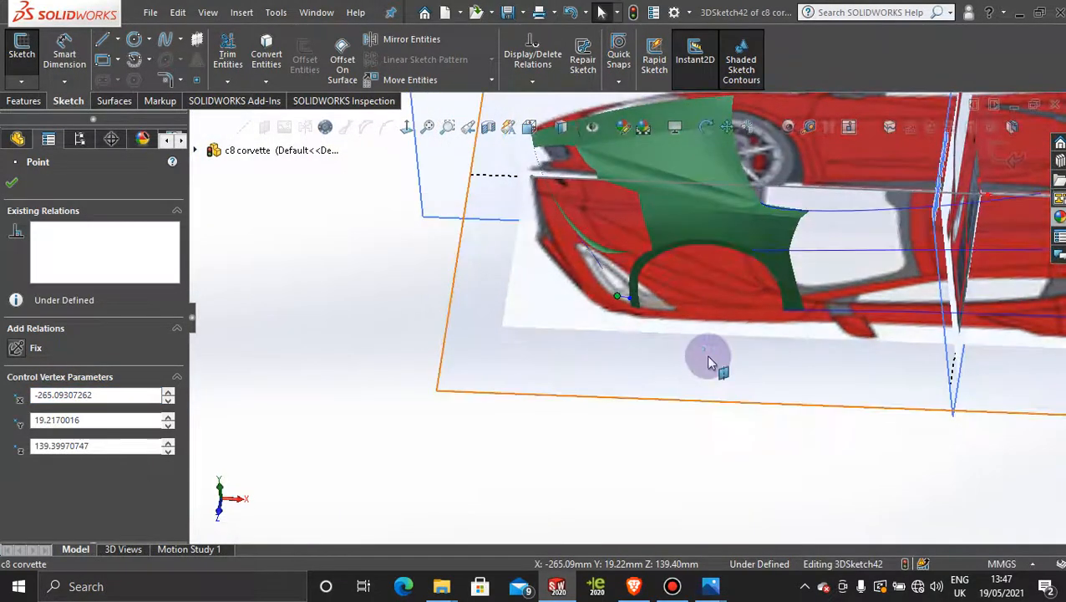
scroll(482, 465, up, 4)
middle_drag(493, 346, 517, 428)
click(598, 343)
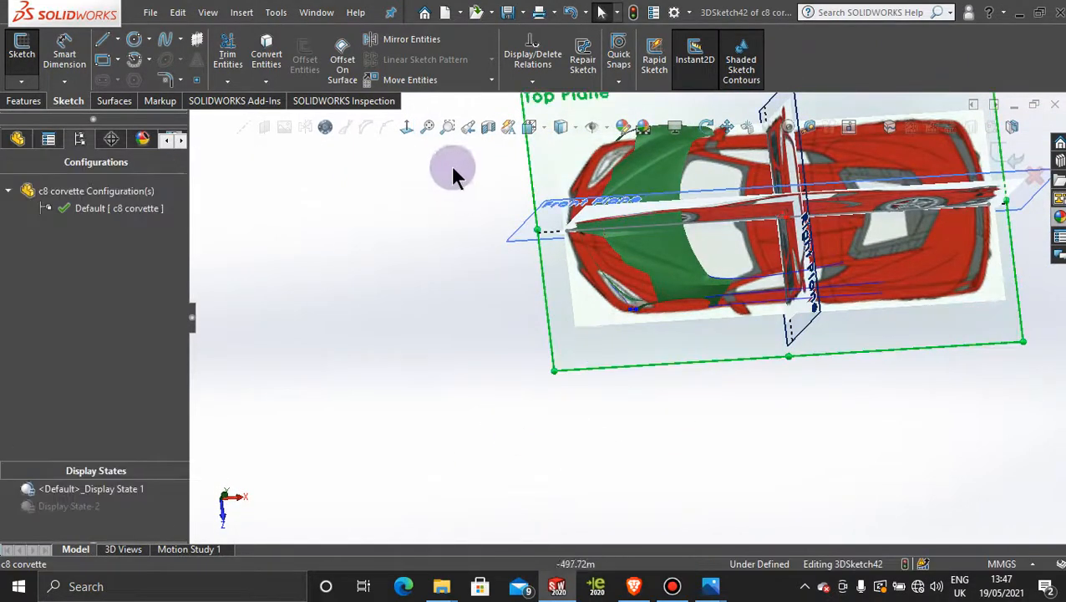
click(407, 127)
scroll(489, 385, down, 4)
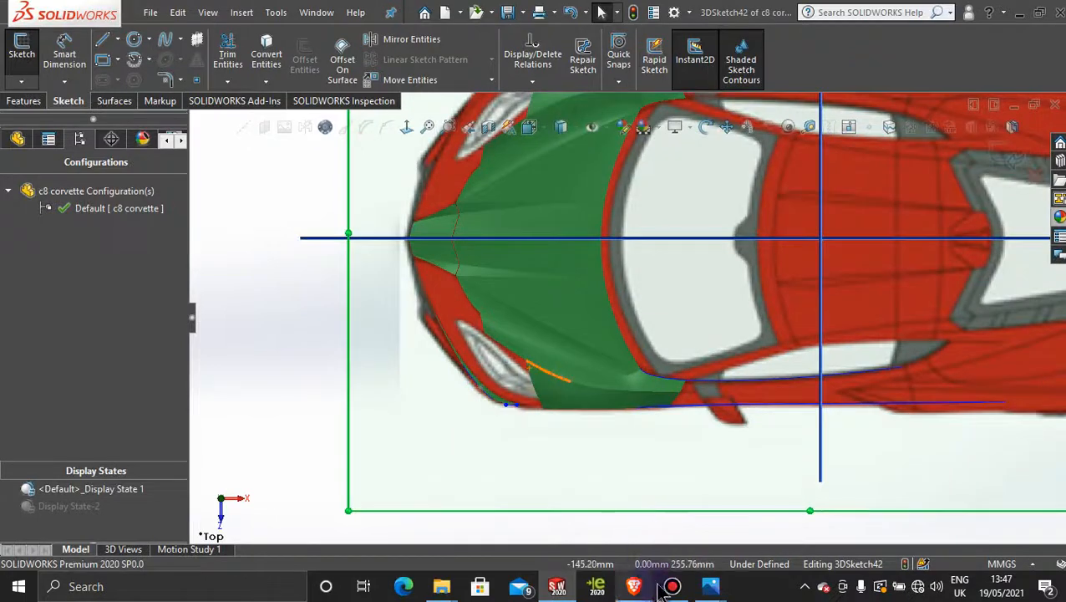
click(673, 586)
click(673, 586)
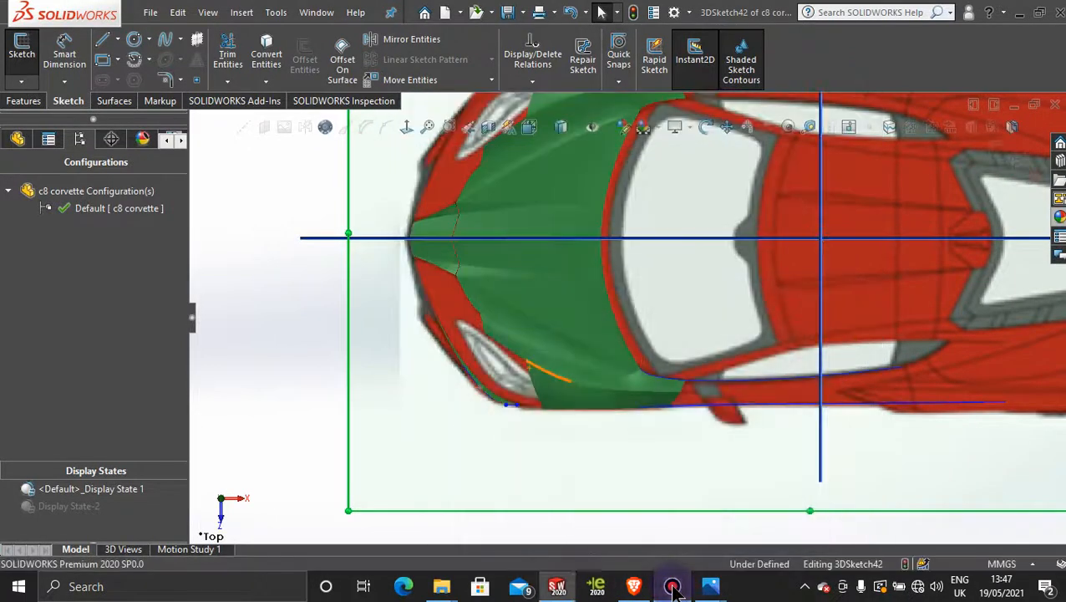
scroll(539, 397, down, 5)
scroll(506, 415, down, 3)
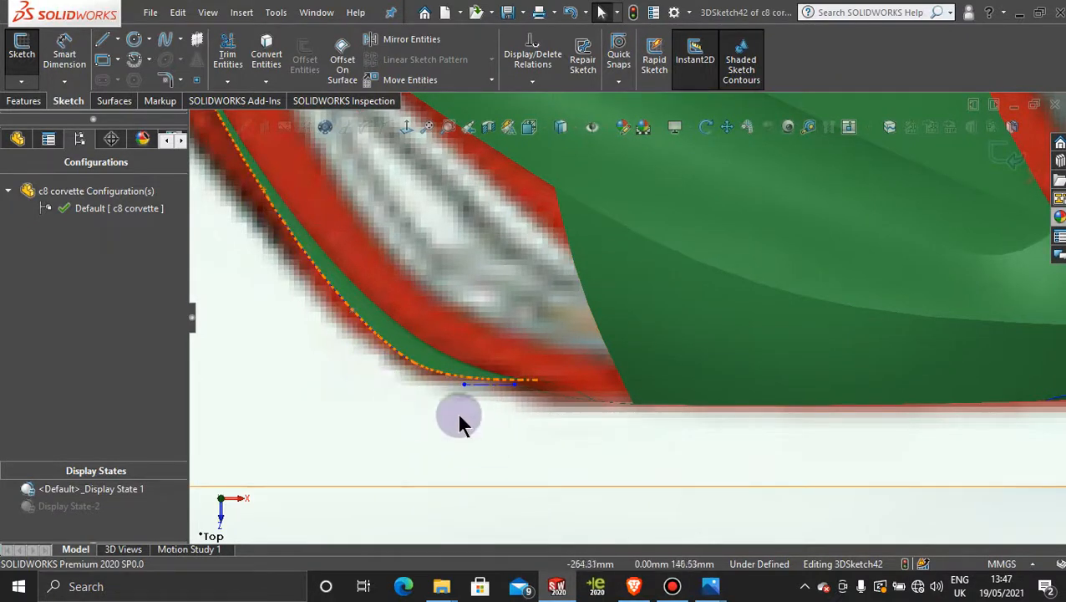
Step: Try to move the centerline's vent-side endpoint inward to the bumper outline in the top view
click(463, 383)
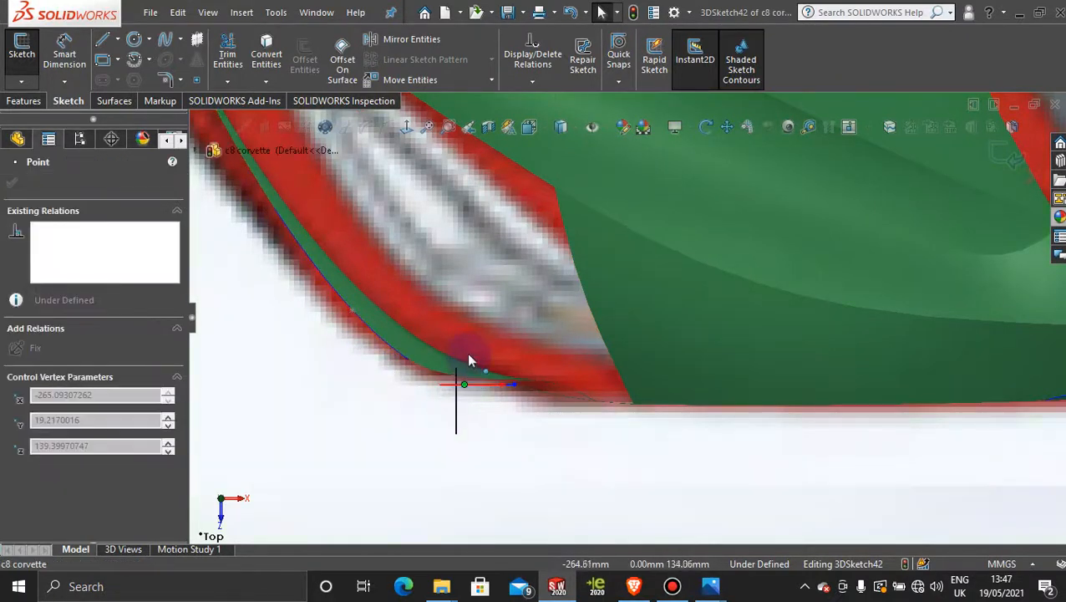
click(455, 415)
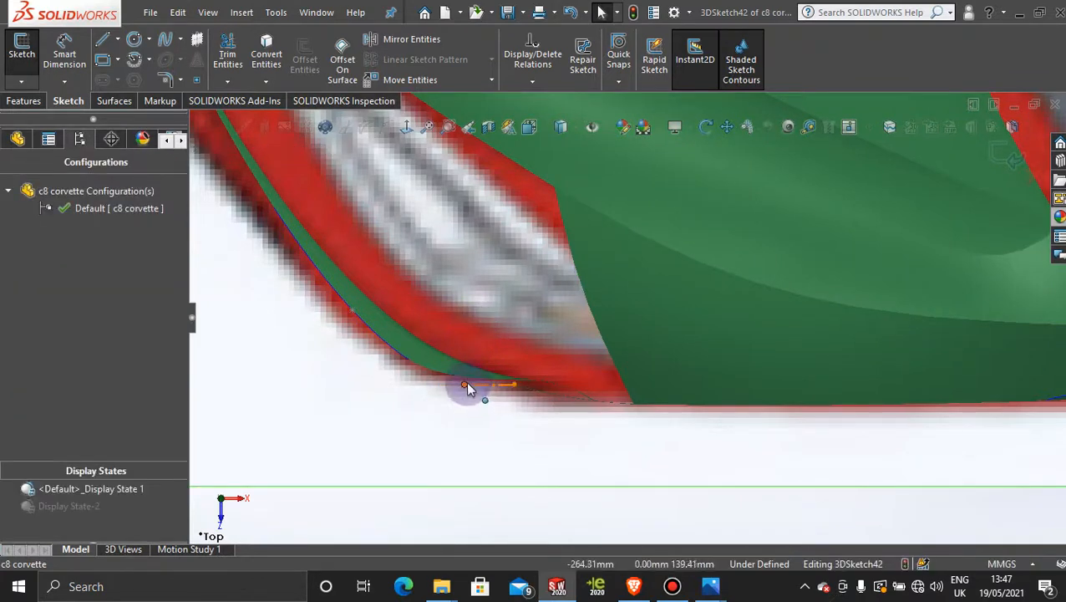
click(465, 383)
click(460, 441)
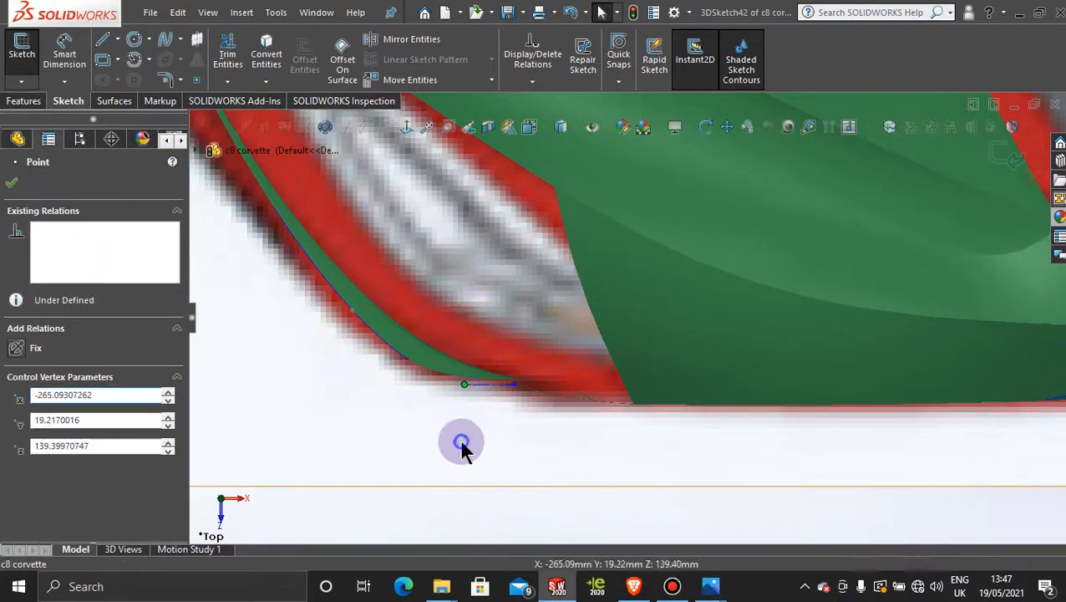
click(465, 385)
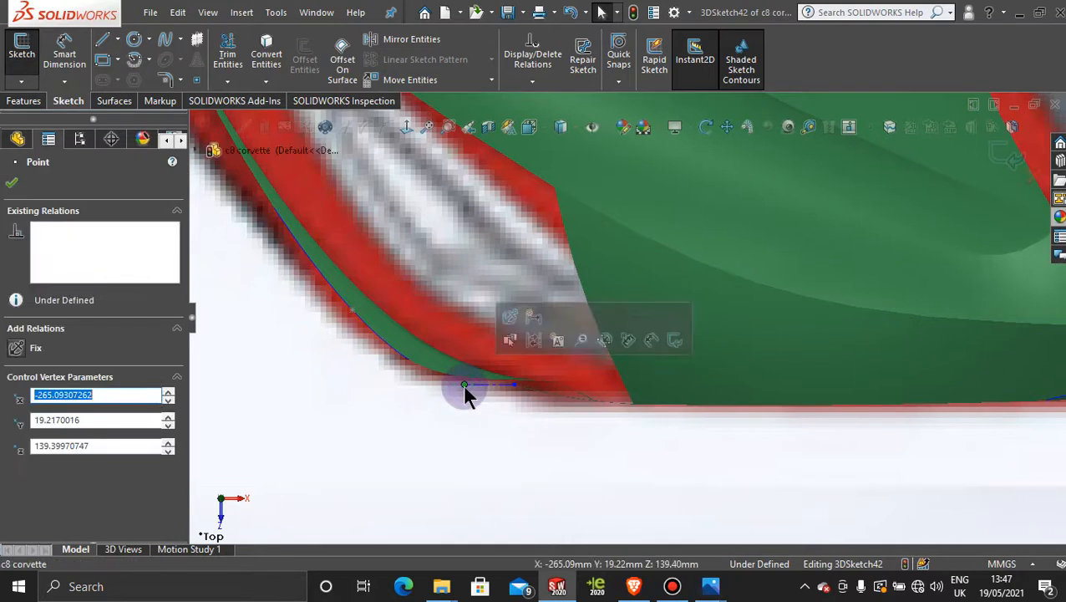
click(487, 436)
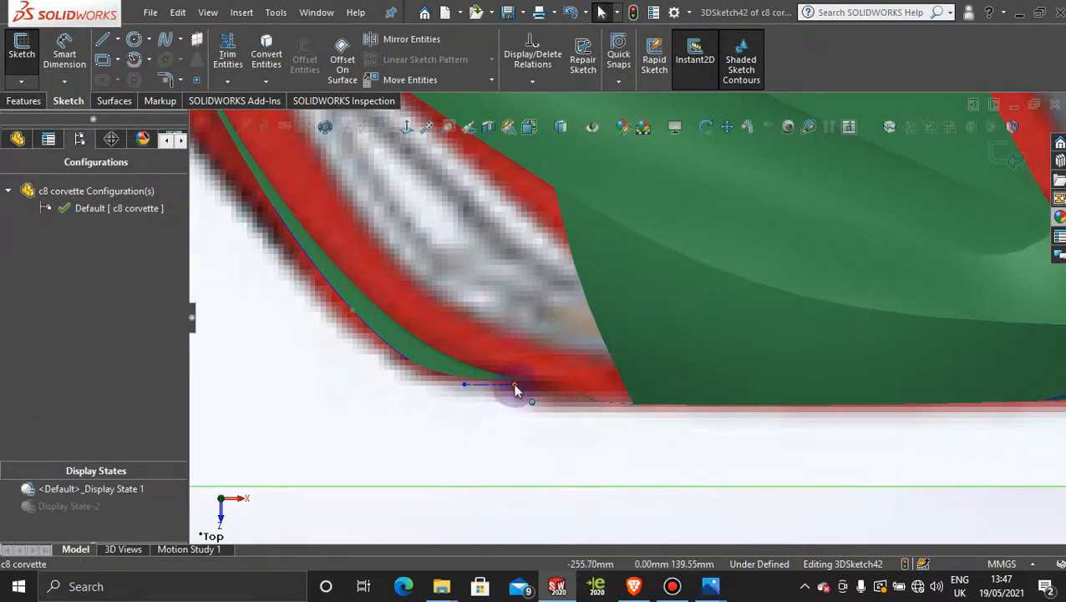
click(466, 385)
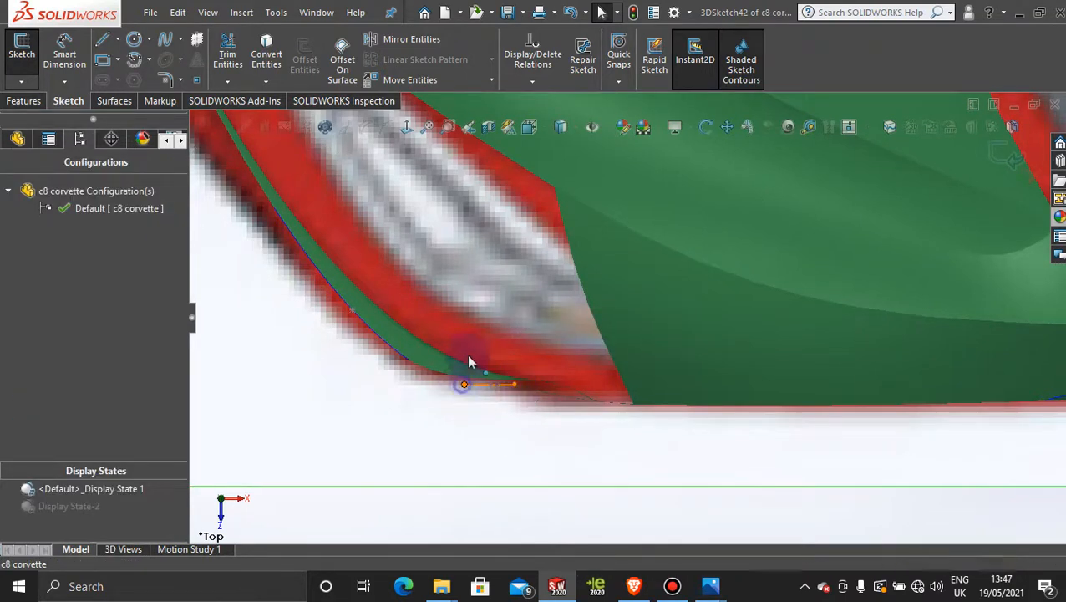
click(464, 433)
Step: Reopen the centerline's 3D sketch for editing and retry moving its vent-side endpoint
click(118, 41)
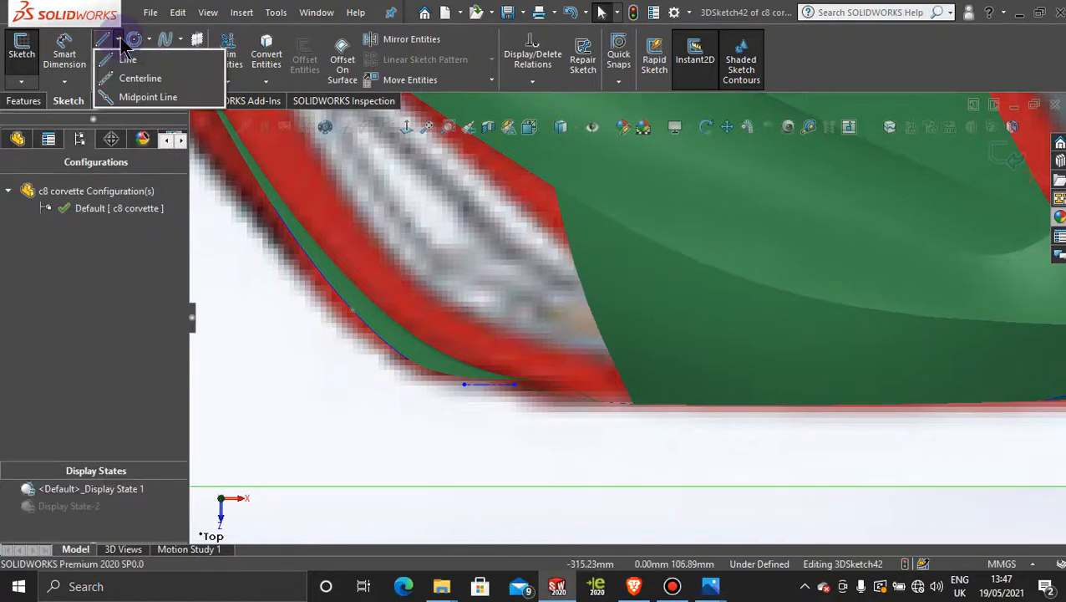
right_click(492, 389)
click(509, 302)
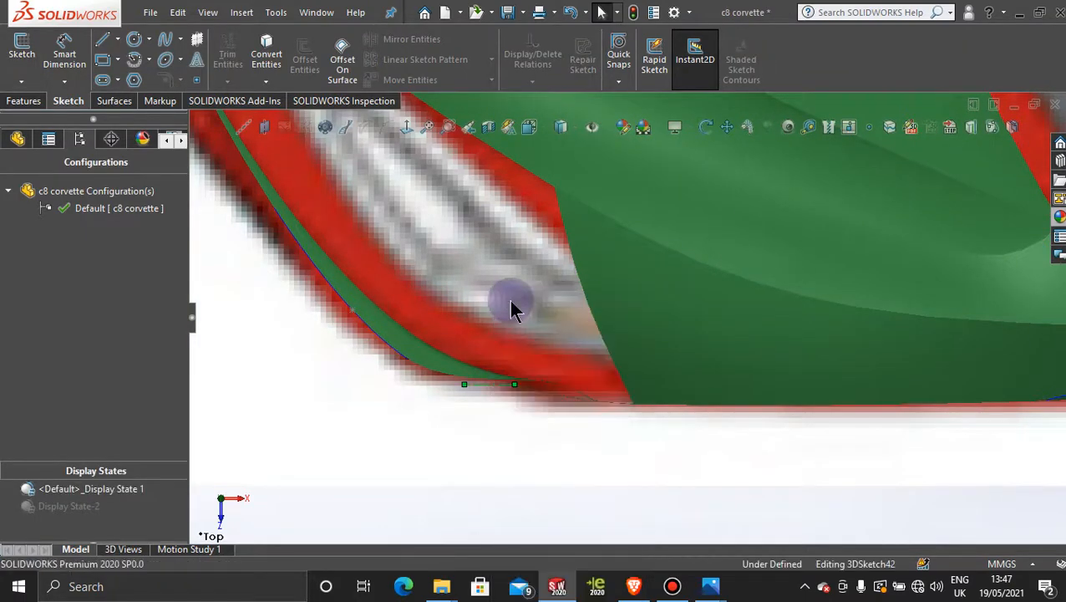
click(464, 385)
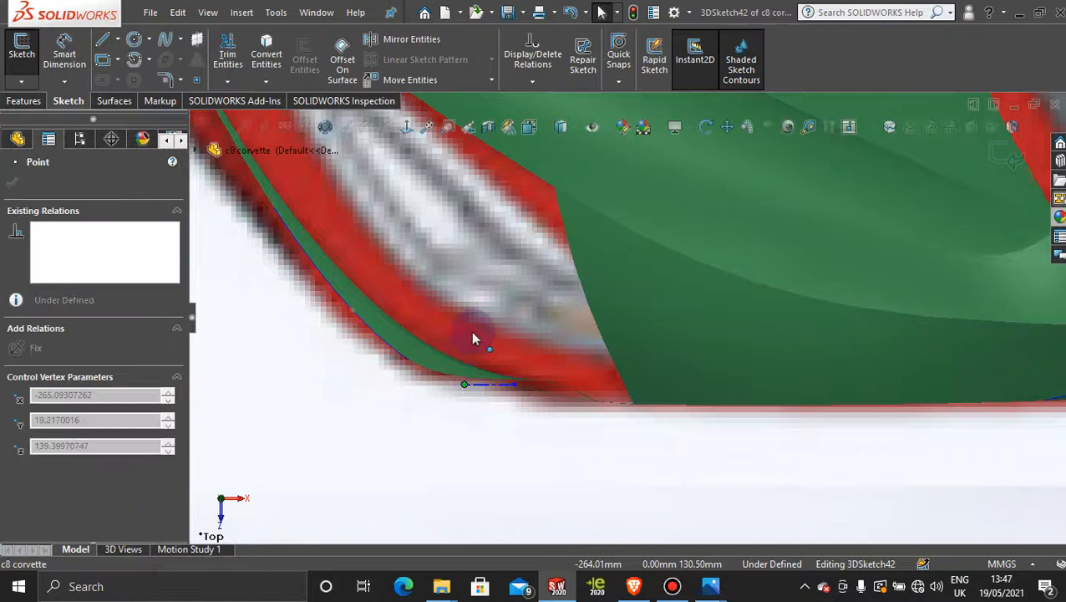
click(449, 449)
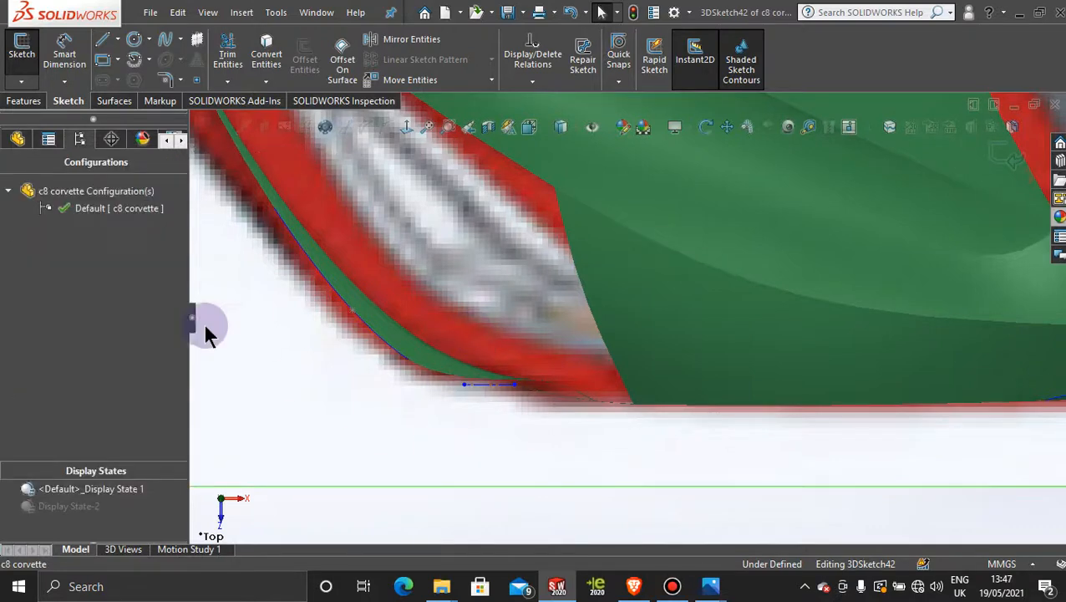
Step: Draw a second centerline about 8.8 mm long from the wheel-arch endpoint, angled forward and inward in the ZX plane
click(117, 39)
click(137, 77)
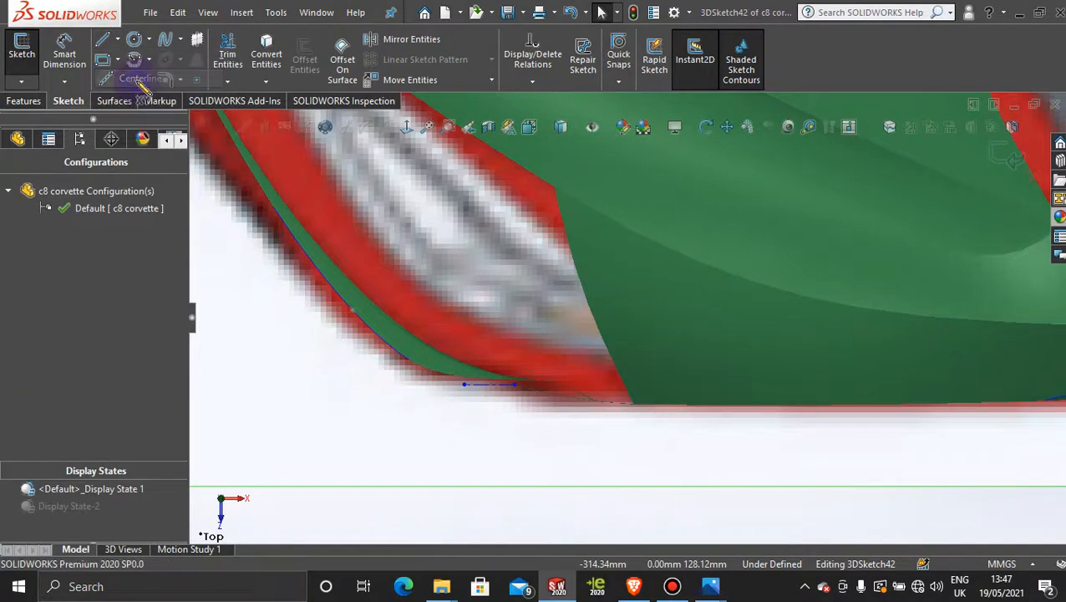
click(515, 385)
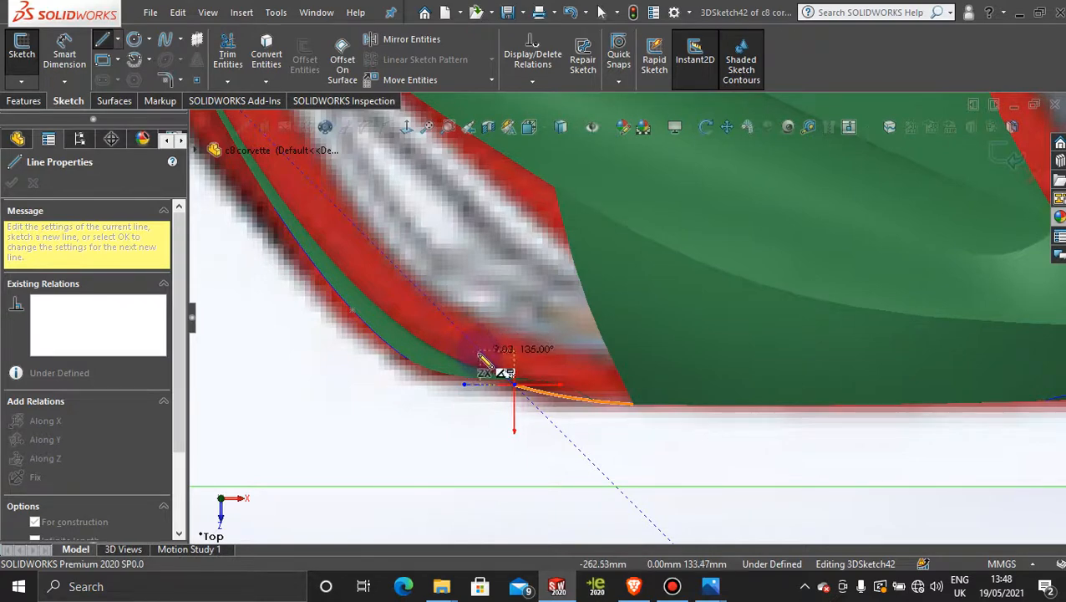
click(478, 357)
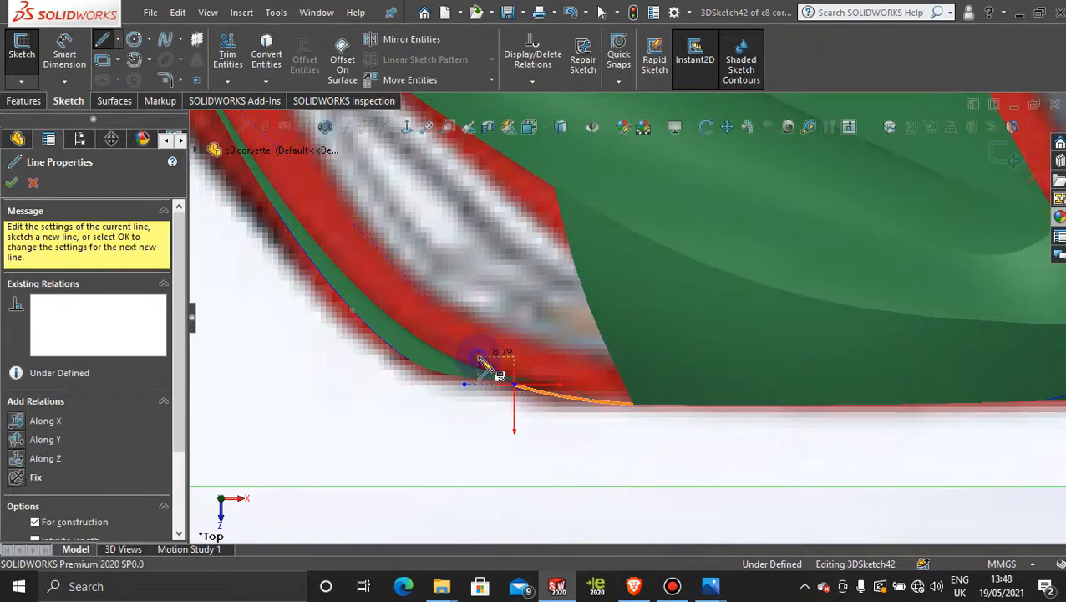
scroll(529, 446, up, 4)
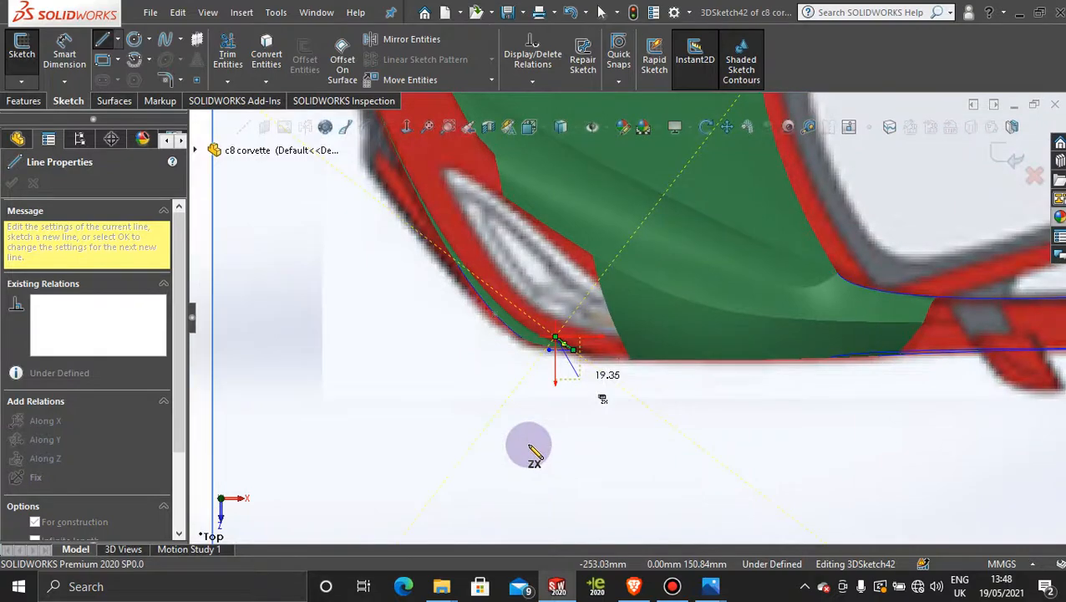
scroll(575, 395, down, 2)
key(Escape)
key(Escape)
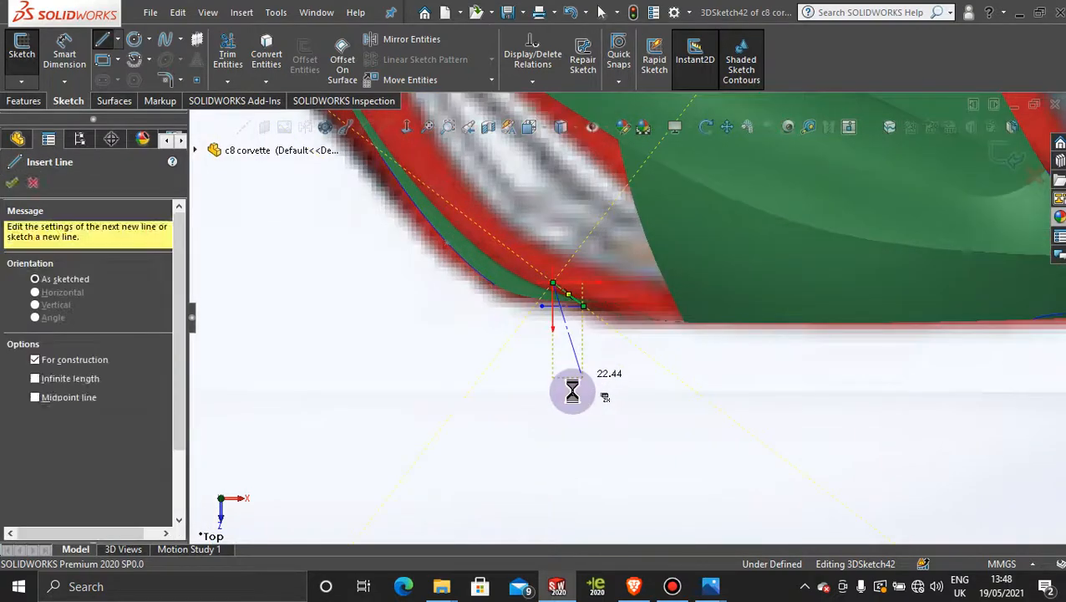
Step: Delete the original centerline that runs parallel to the front plane from the wheel-arch edge
middle_drag(569, 388, 573, 273)
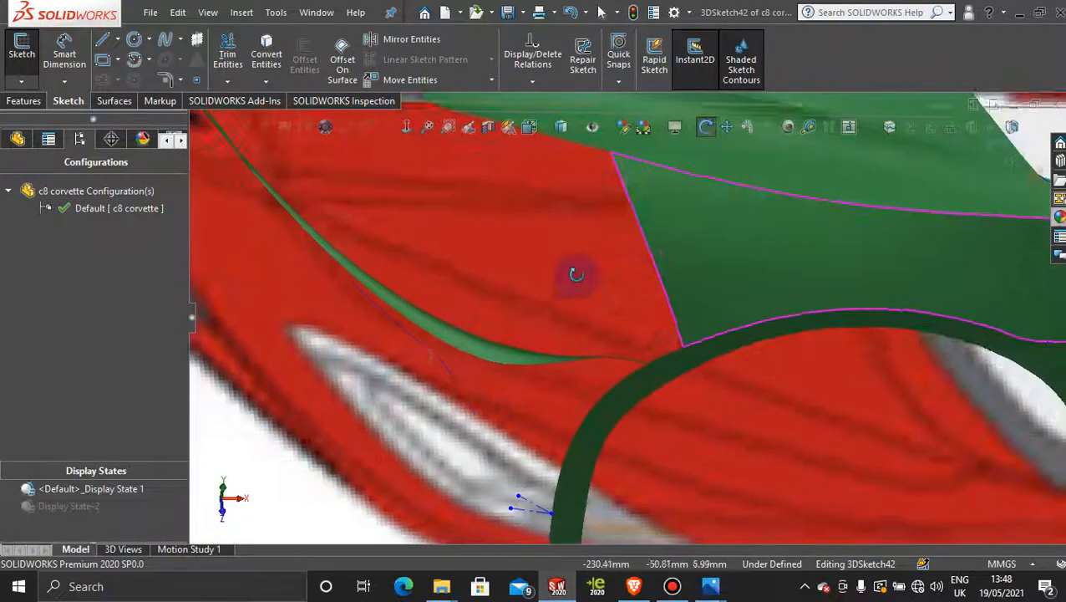
scroll(545, 539, up, 4)
scroll(586, 411, down, 4)
middle_drag(560, 478, 583, 452)
click(580, 442)
right_click(580, 446)
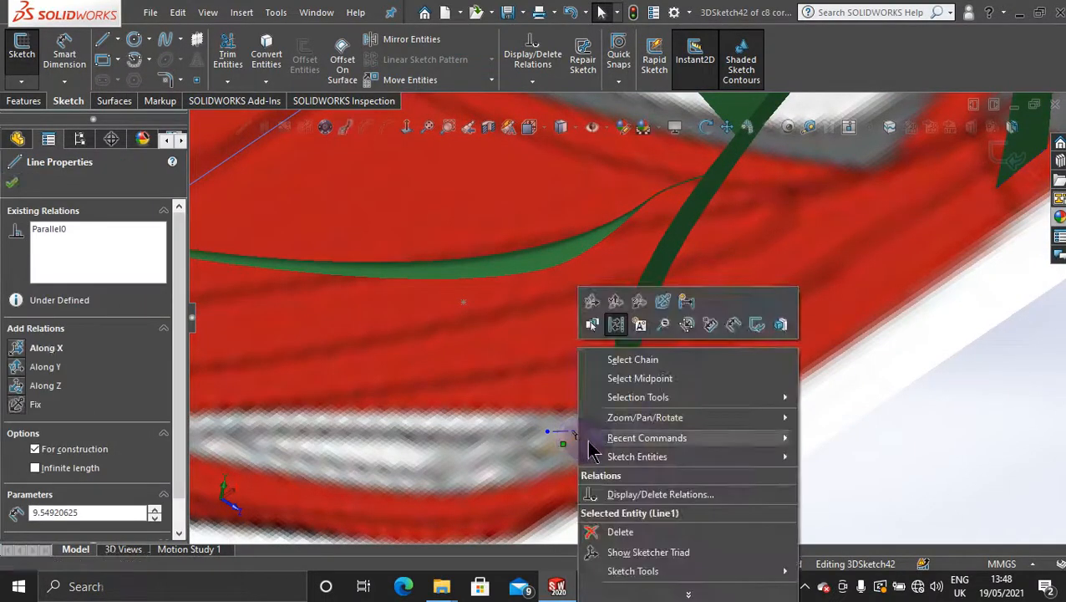
click(595, 530)
Step: Check the angled centerline's direction against the bumper outline in an oblique view and the top view
scroll(685, 477, down, 5)
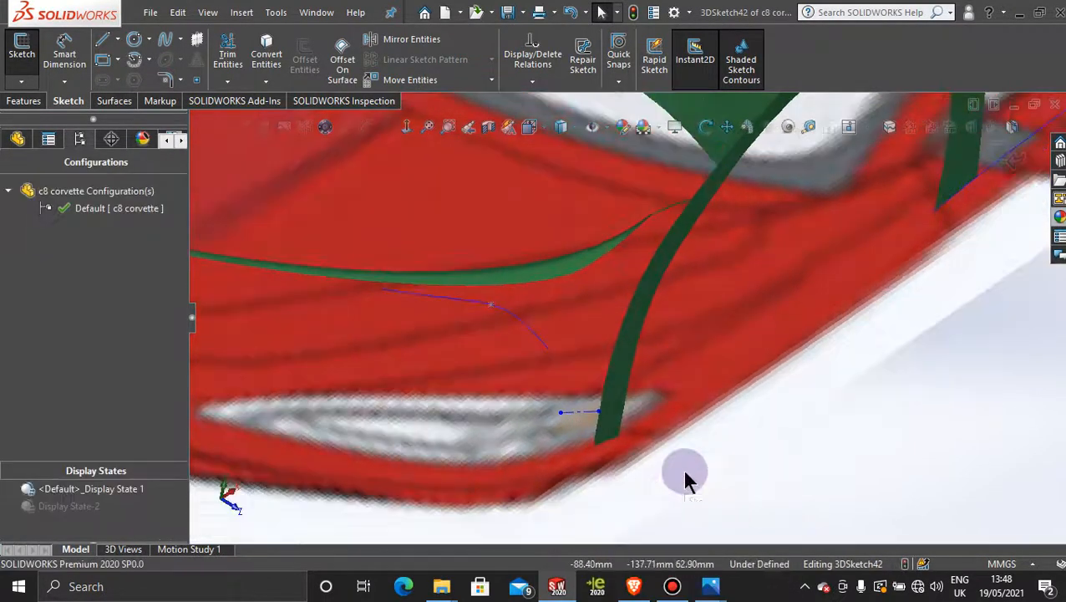
middle_drag(685, 477, 774, 452)
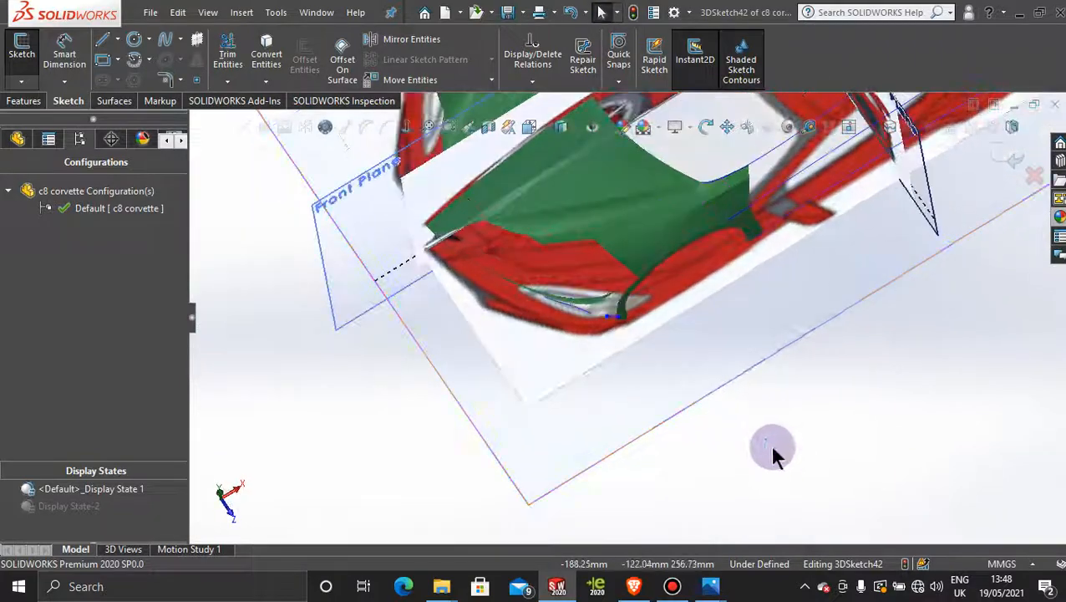
click(421, 127)
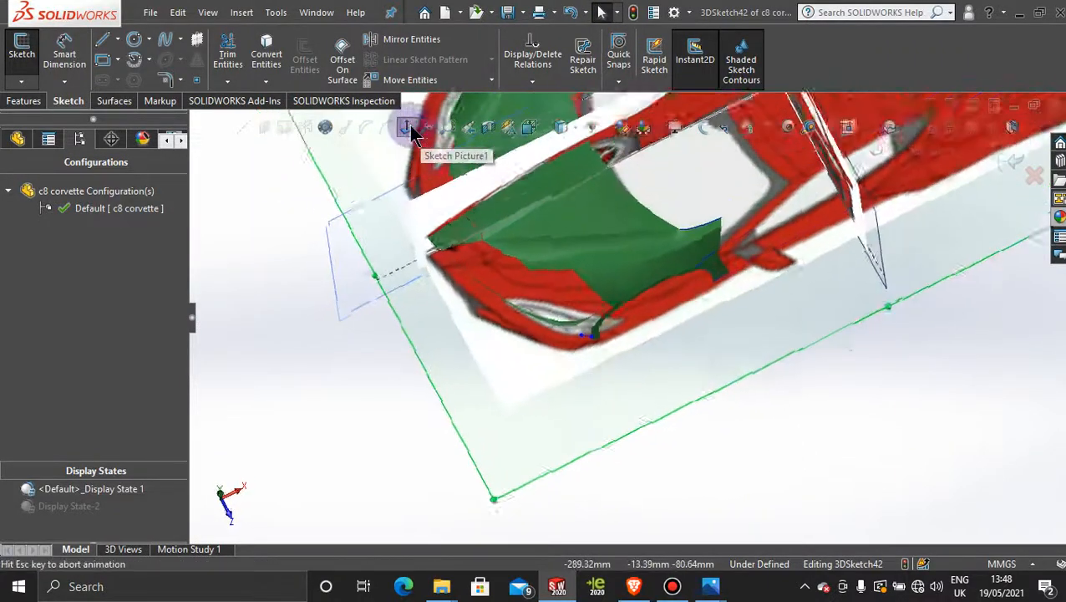
scroll(493, 389, up, 6)
scroll(568, 382, up, 4)
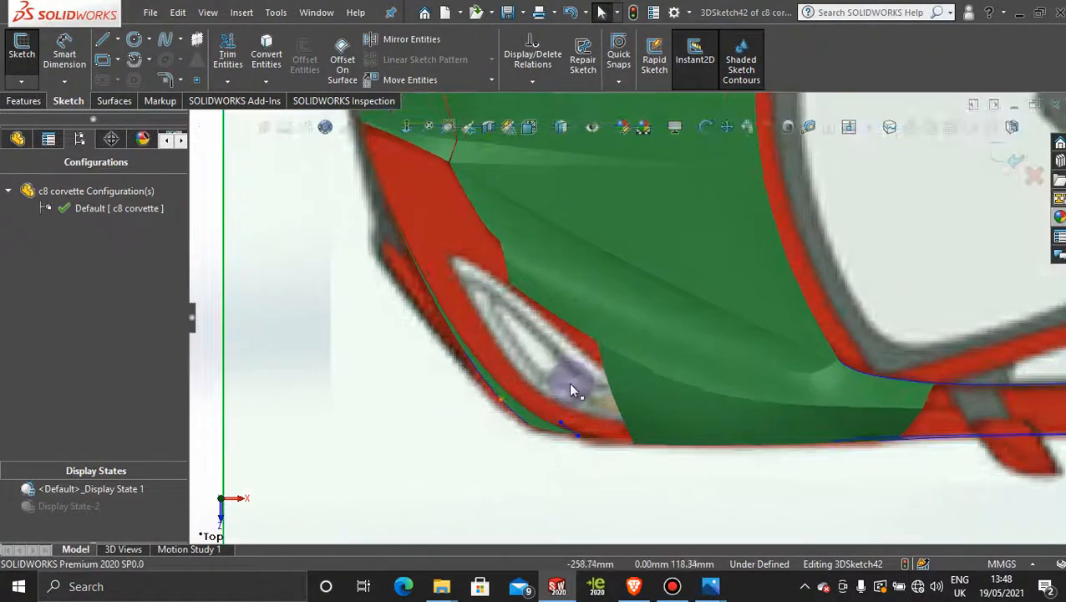
click(560, 433)
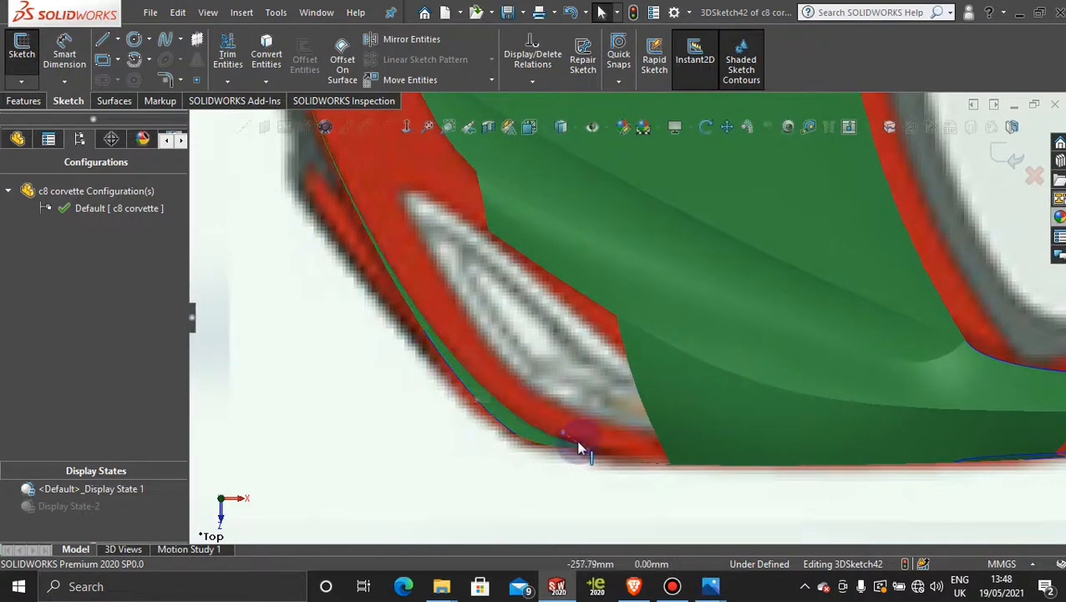
scroll(631, 471, up, 3)
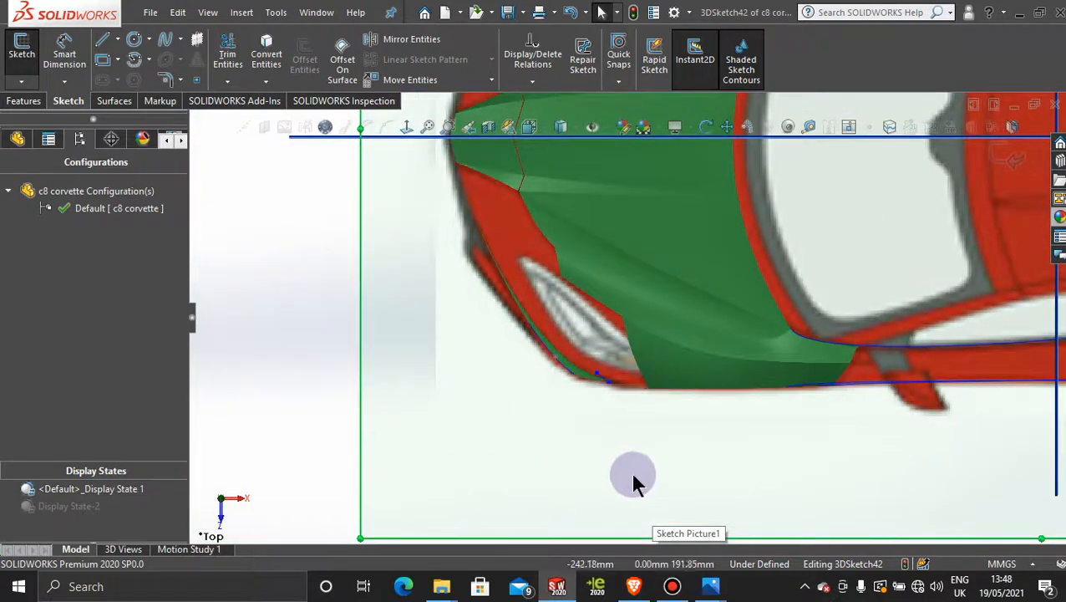
Step: Move the angled centerline's vent-side endpoint slightly upward in the front-plane view, to about X -264.7, Y 19.2, Z 134.1 mm
scroll(616, 425, down, 3)
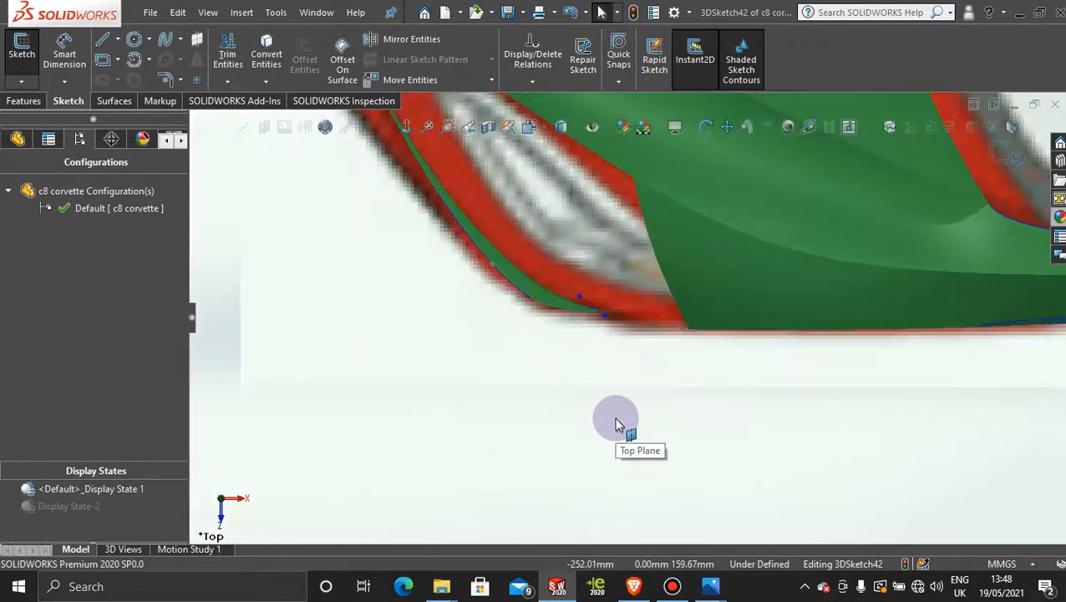
scroll(609, 318, down, 3)
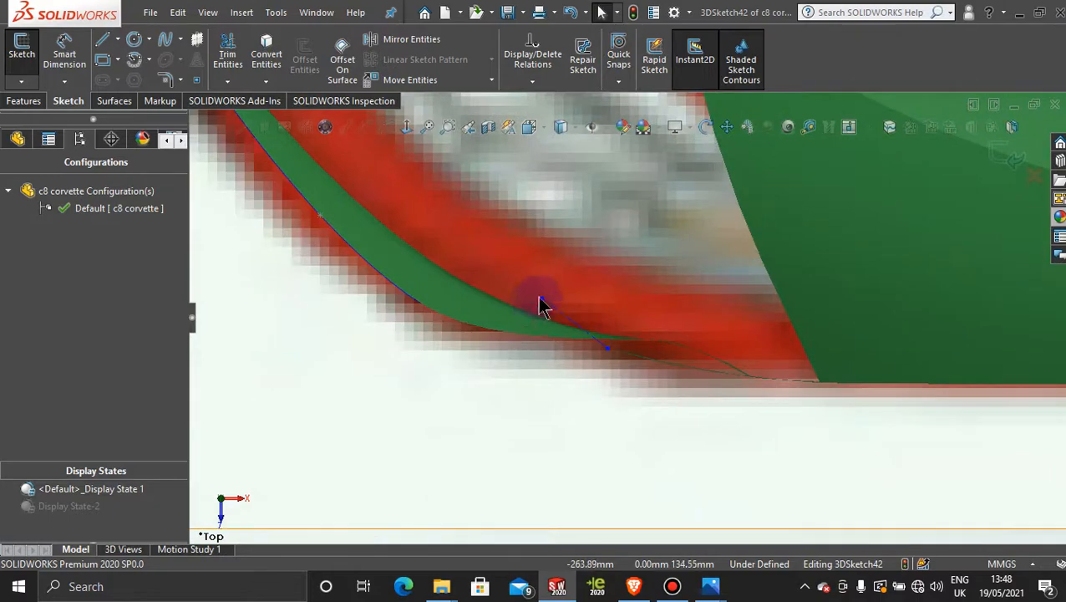
scroll(640, 493, up, 3)
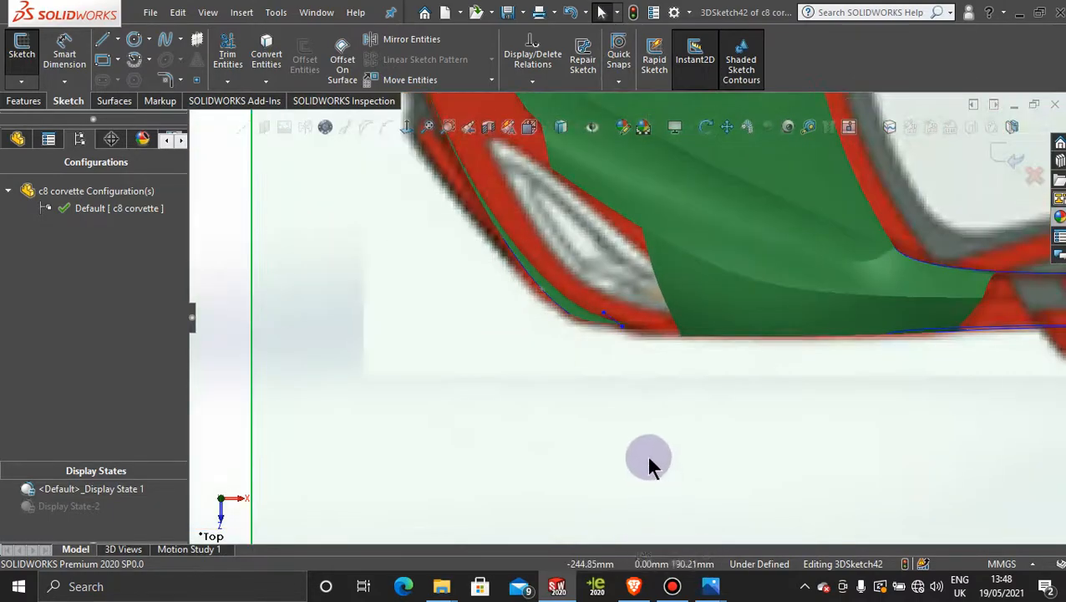
scroll(651, 460, up, 5)
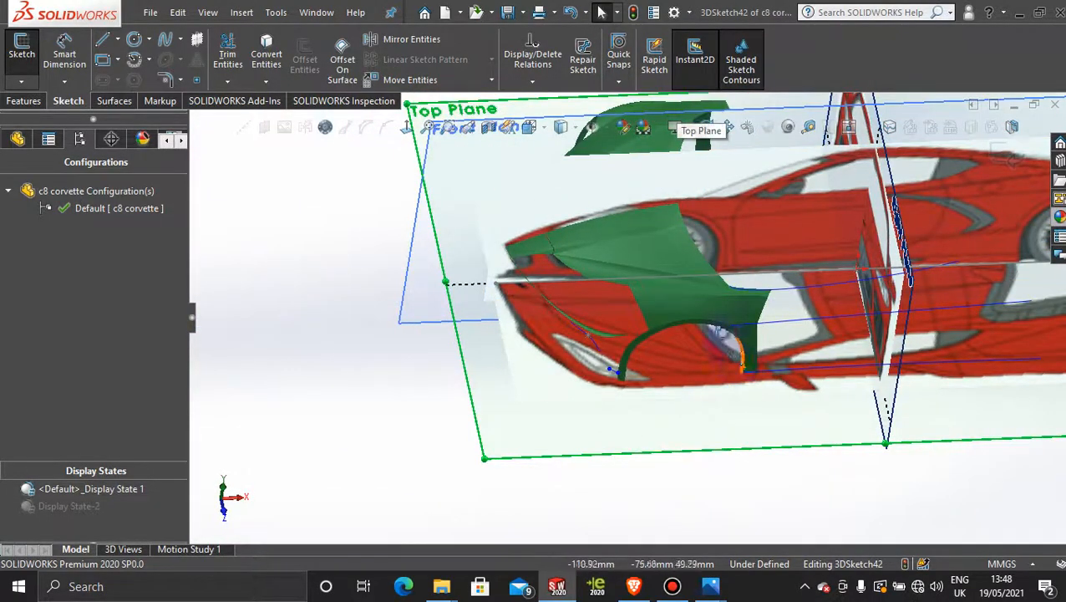
middle_drag(720, 334, 707, 245)
click(619, 218)
click(401, 126)
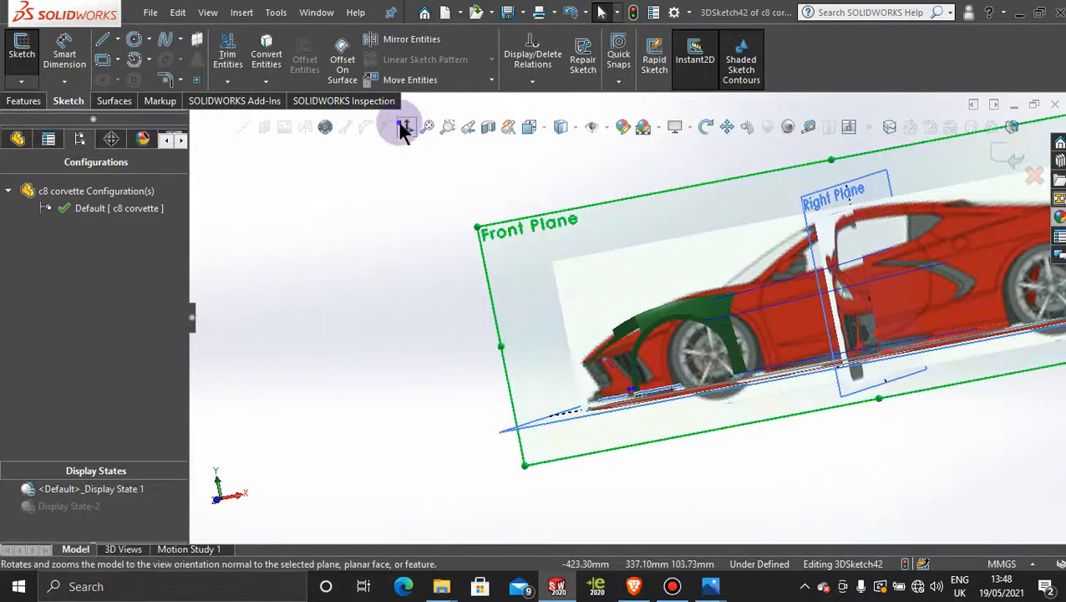
scroll(552, 464, down, 5)
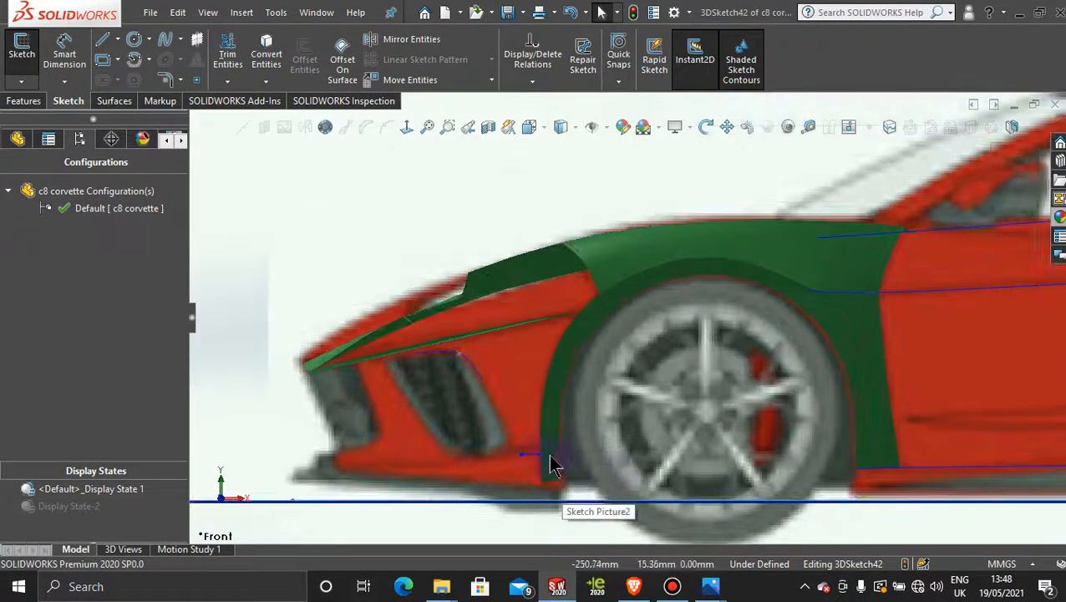
scroll(551, 464, down, 3)
drag(519, 431, 515, 403)
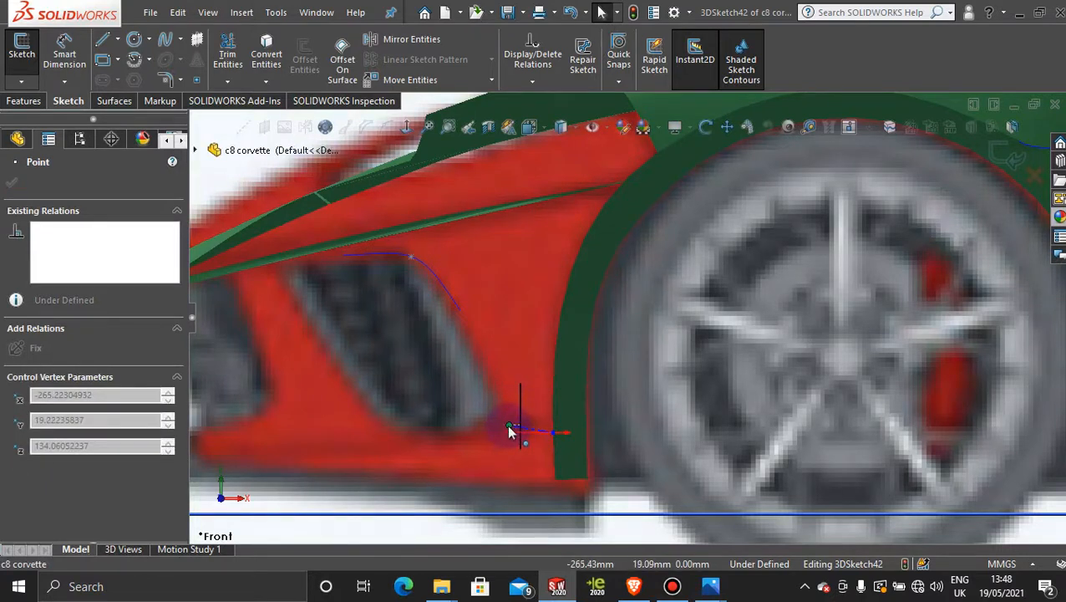
drag(508, 424, 506, 424)
drag(510, 426, 511, 427)
Step: Check the adjusted centerline against the side and top reference pictures and close its 3D sketch
scroll(692, 453, up, 3)
scroll(651, 379, down, 4)
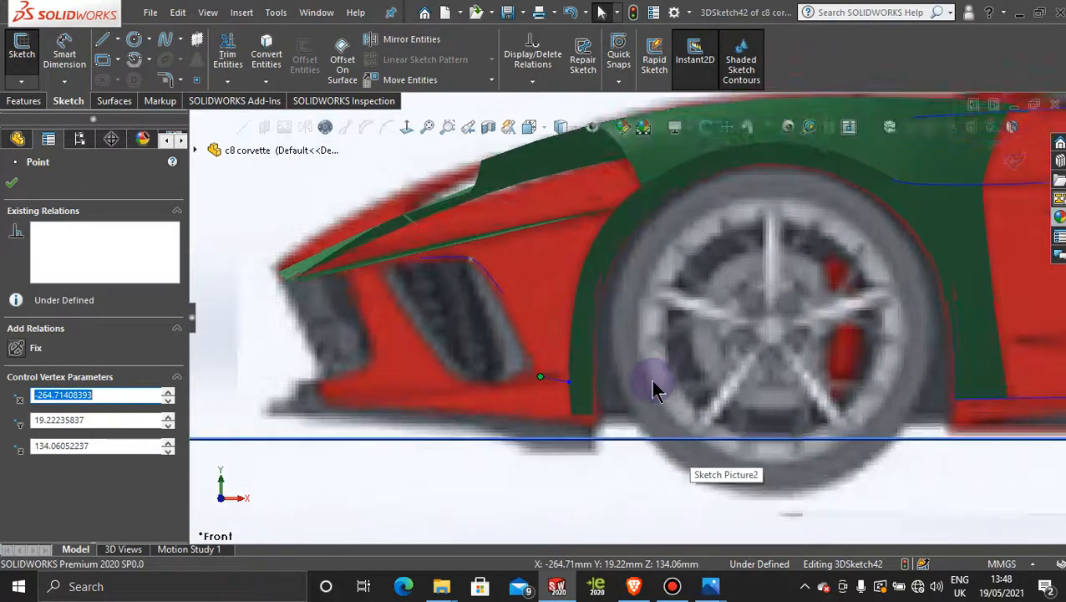
scroll(826, 293, up, 5)
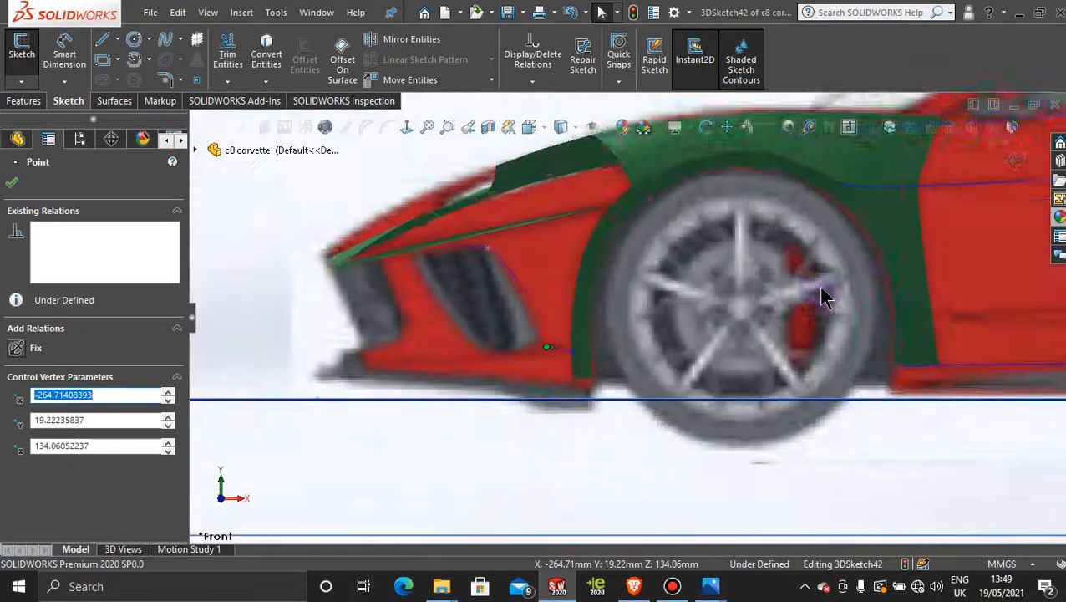
click(652, 459)
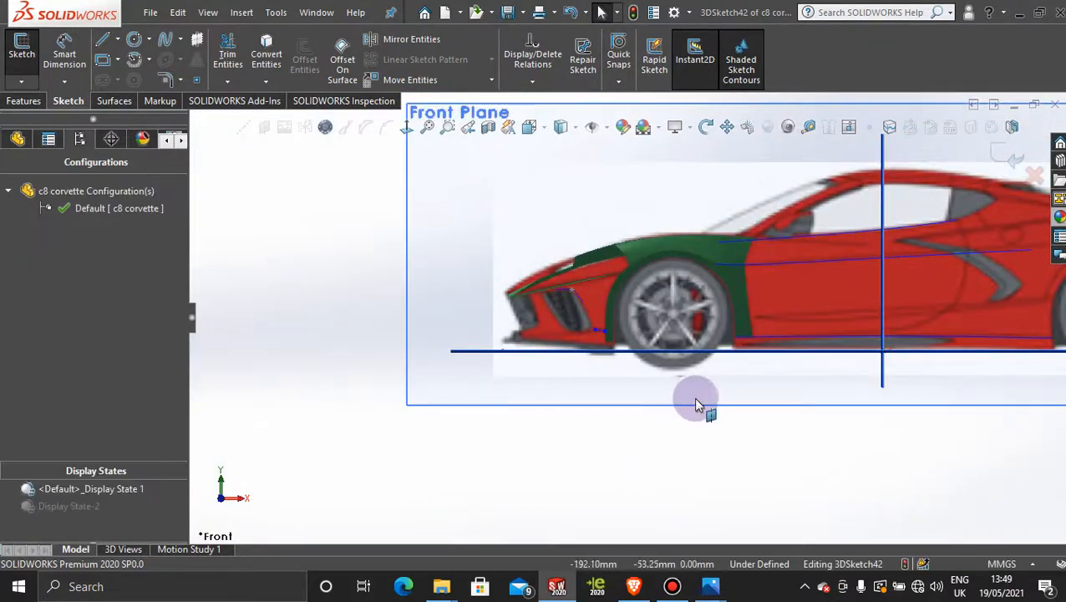
middle_drag(697, 405, 494, 368)
middle_drag(415, 363, 585, 389)
click(631, 364)
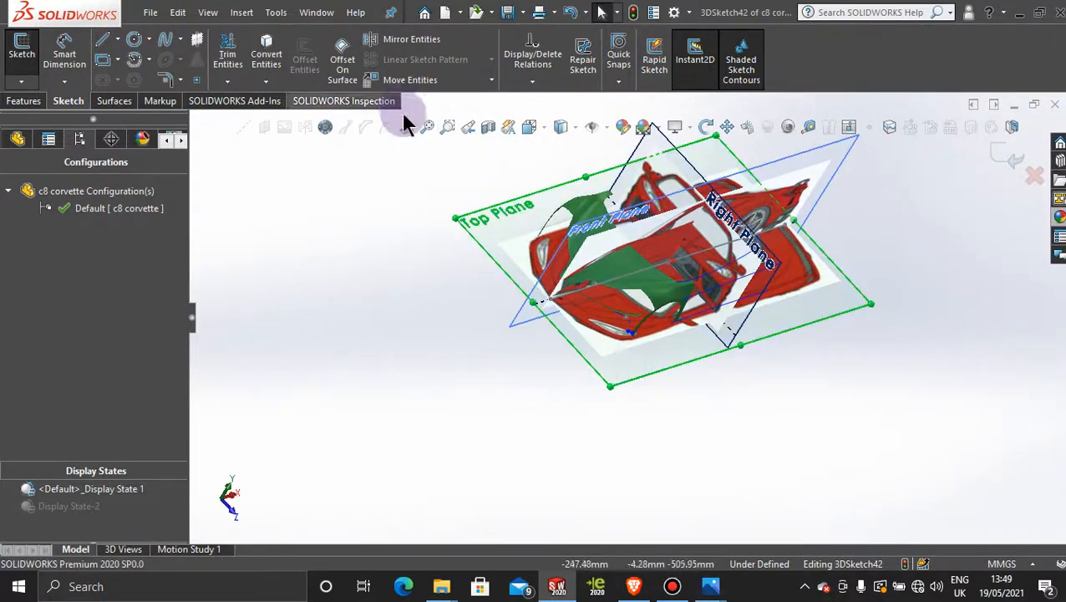
click(406, 126)
scroll(512, 334, down, 5)
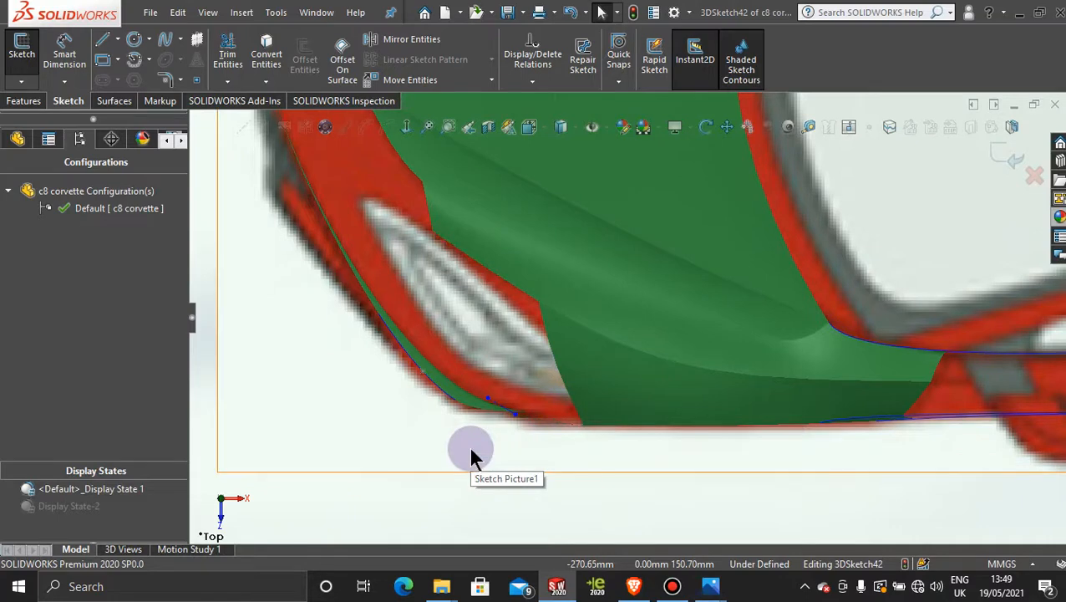
scroll(471, 452, up, 3)
scroll(519, 447, up, 3)
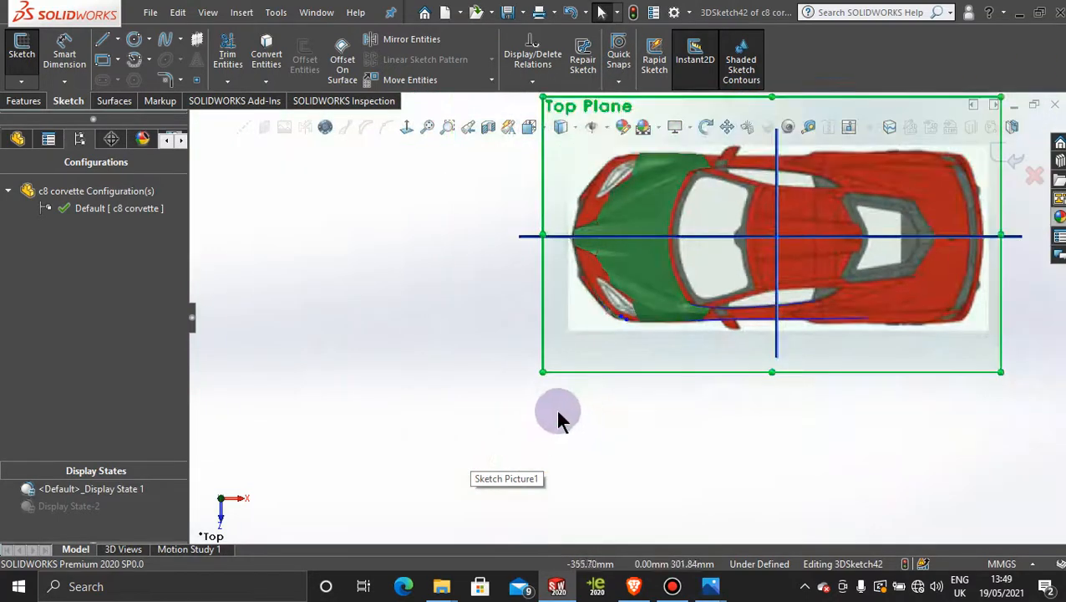
middle_drag(714, 464, 923, 245)
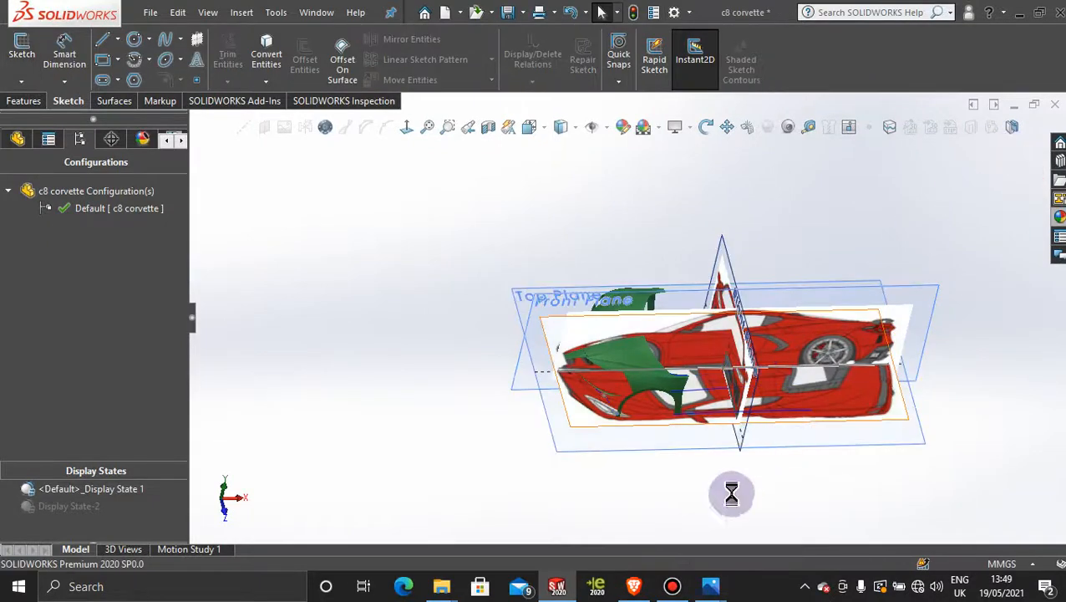
Step: Draw a five-point spline in a new 3D sketch from the thin bumper strip's nose end, through the vent curve's midpoint vertex, to the centerline's free endpoint
scroll(635, 452, down, 5)
middle_drag(700, 463, 643, 409)
scroll(644, 410, down, 3)
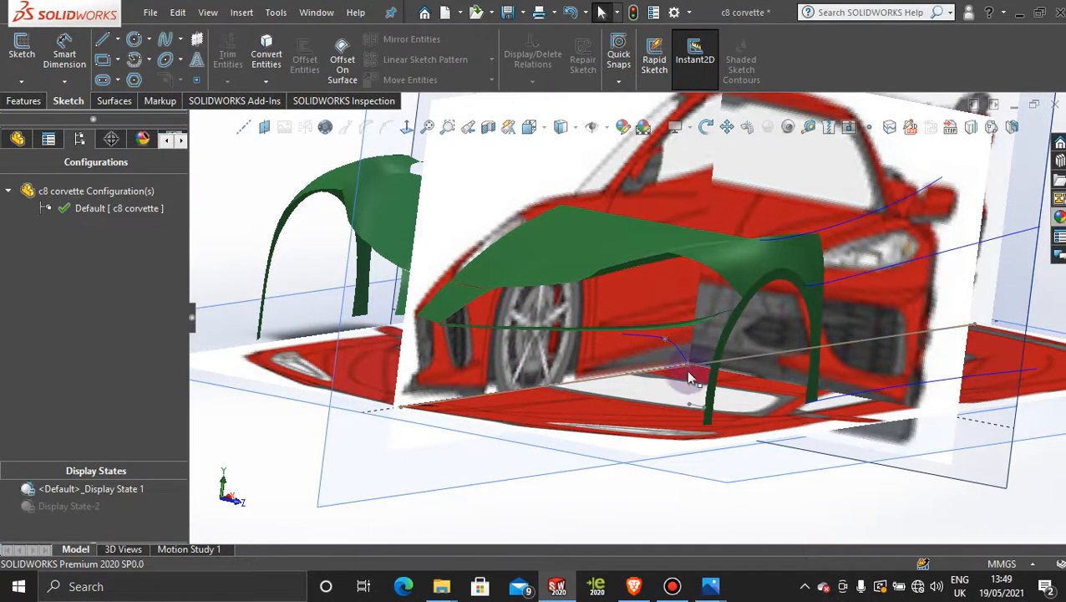
scroll(677, 368, down, 3)
scroll(544, 359, up, 1)
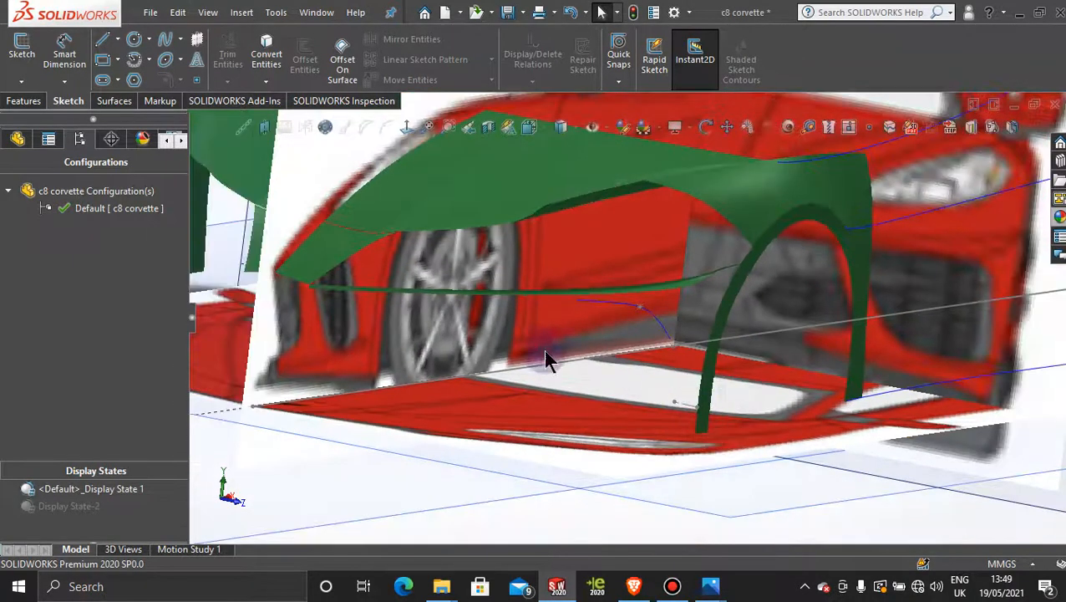
scroll(361, 330, down, 3)
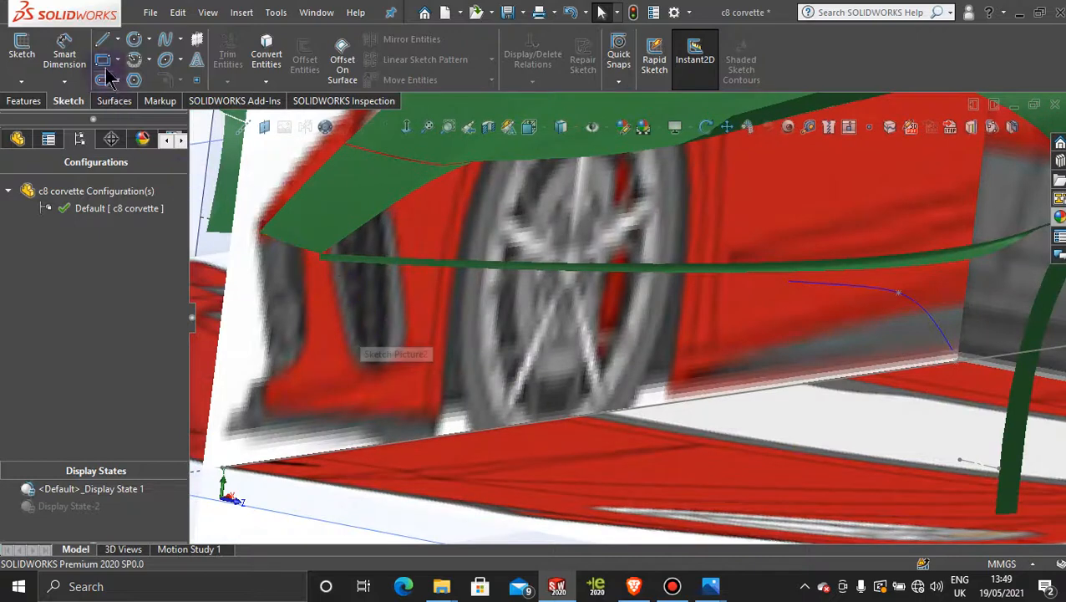
click(21, 81)
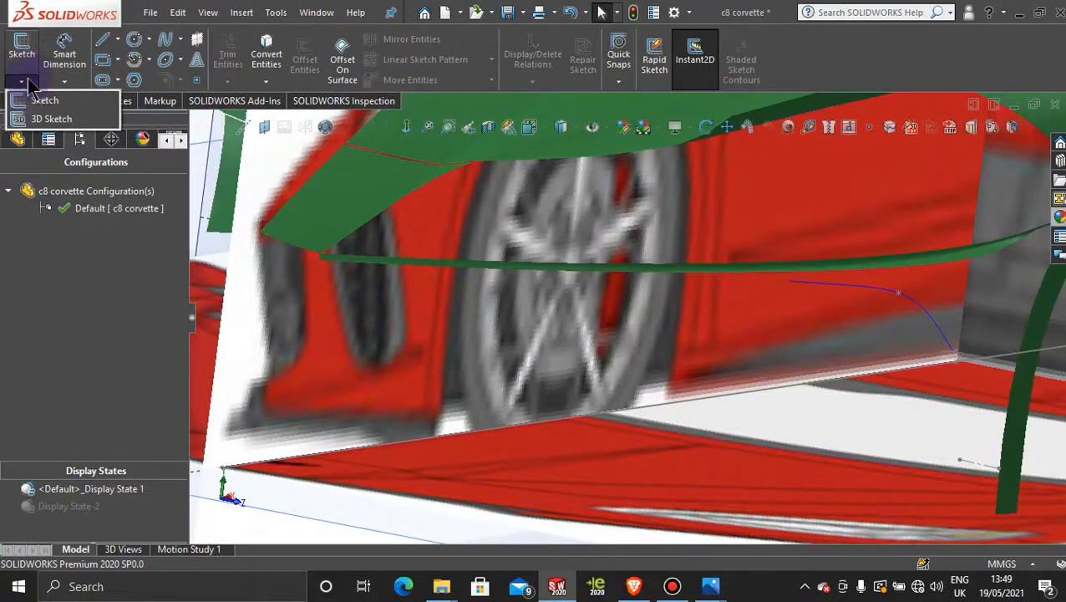
click(47, 122)
click(166, 41)
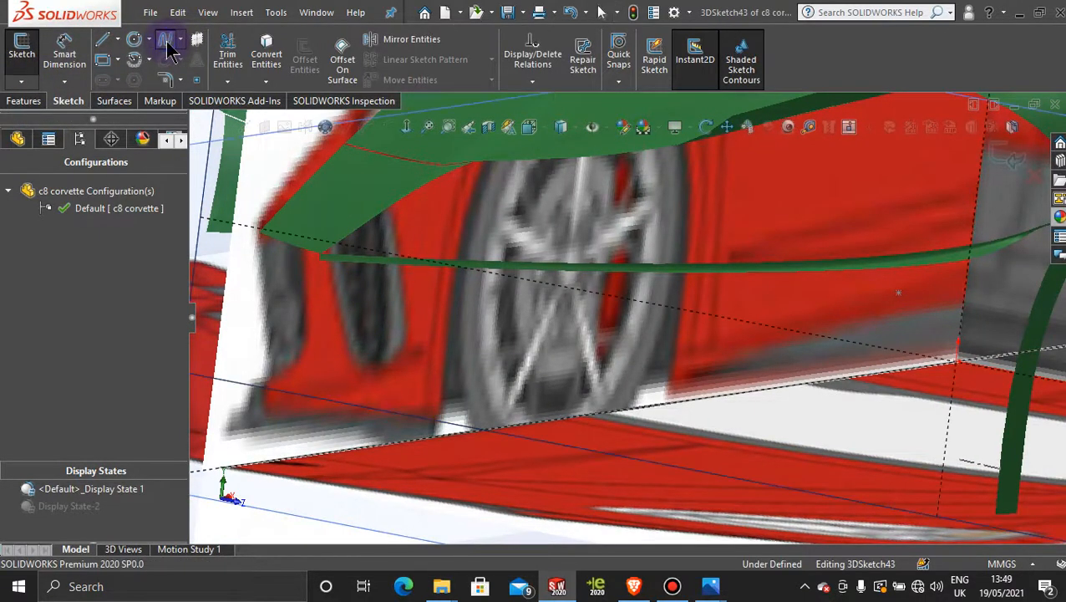
scroll(363, 342, down, 4)
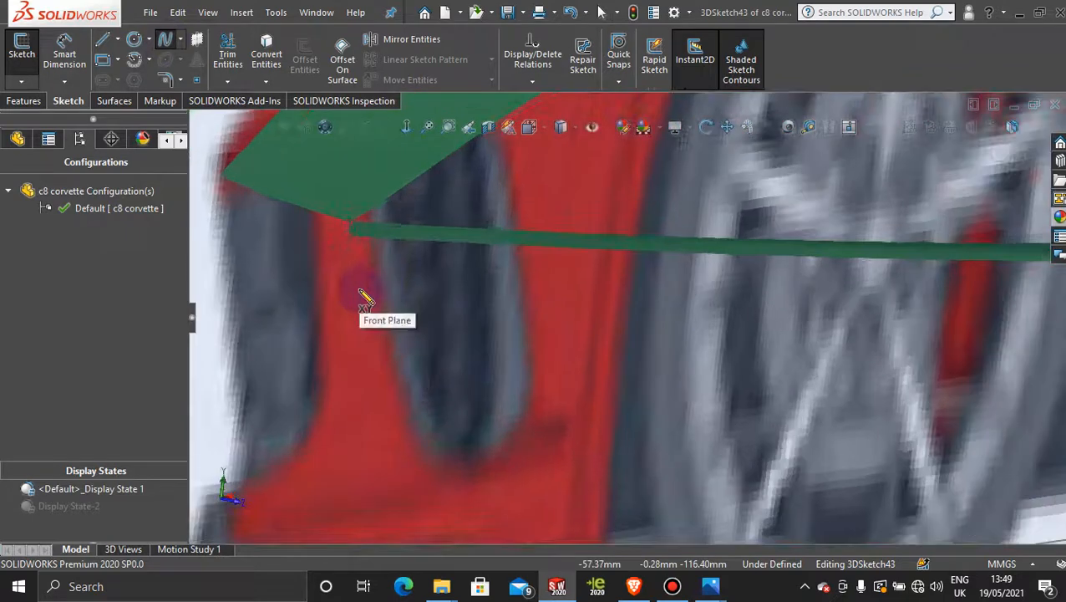
click(349, 237)
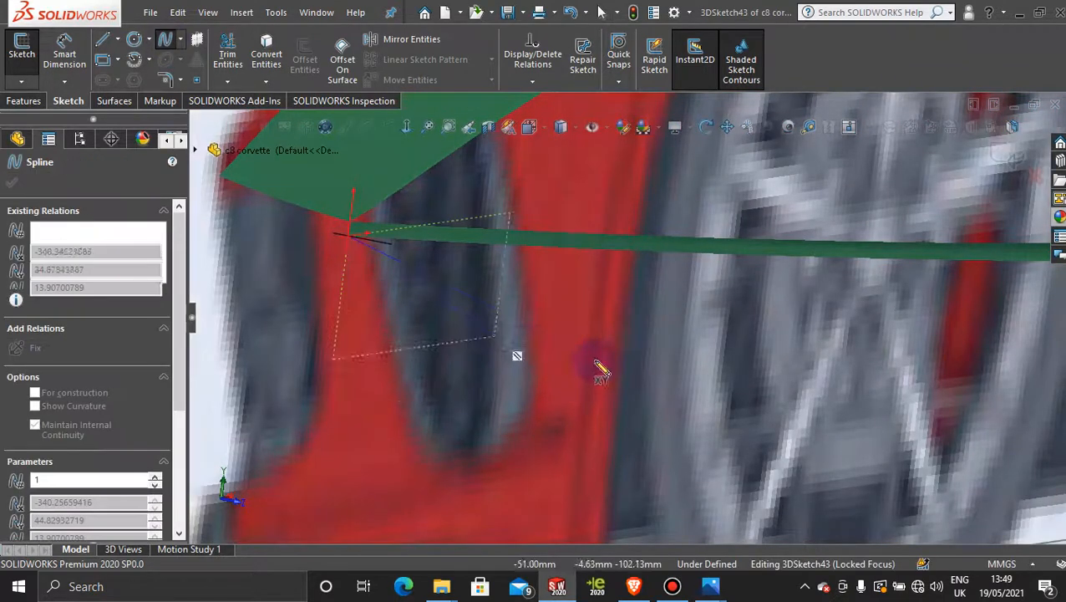
scroll(709, 422, up, 6)
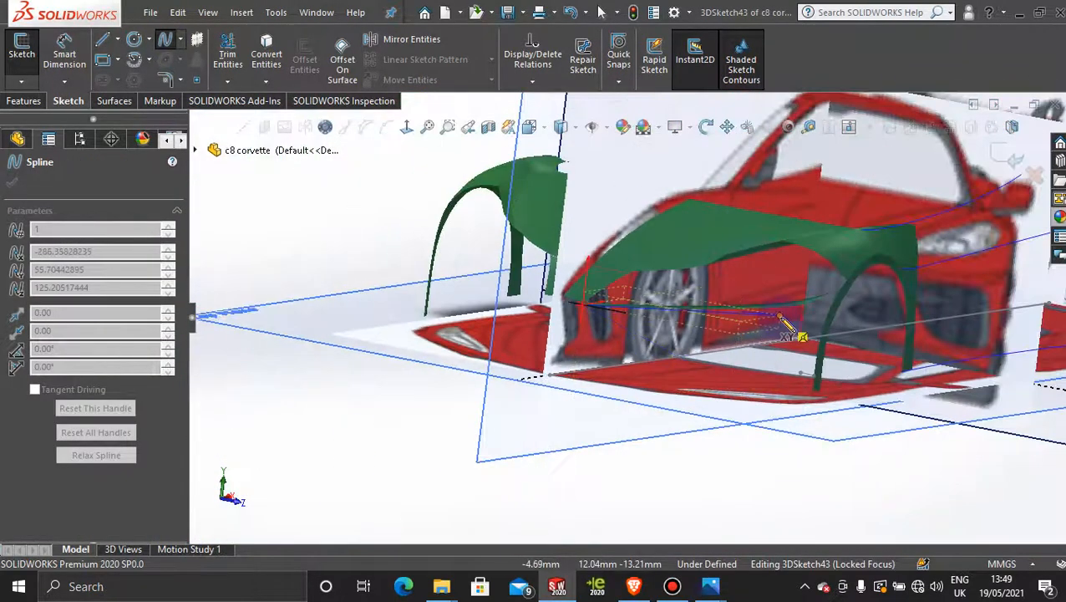
scroll(762, 338, down, 4)
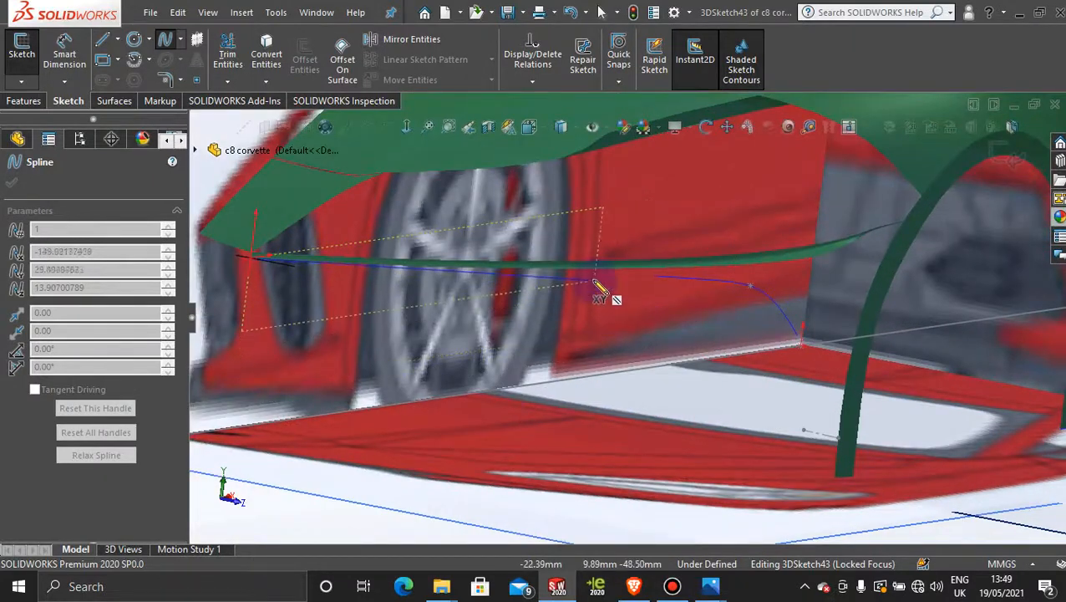
click(406, 272)
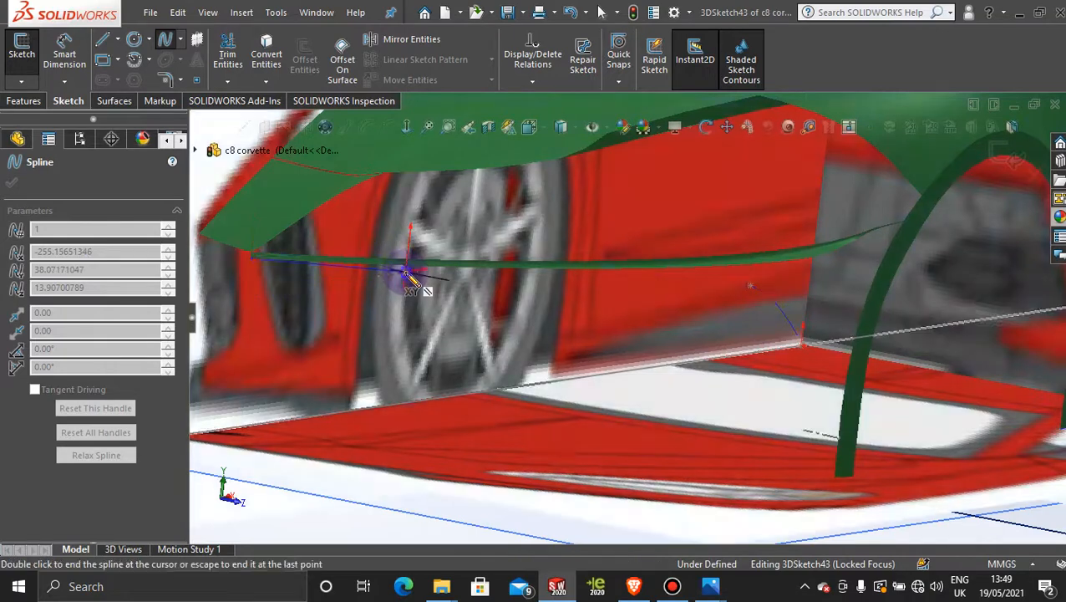
click(618, 281)
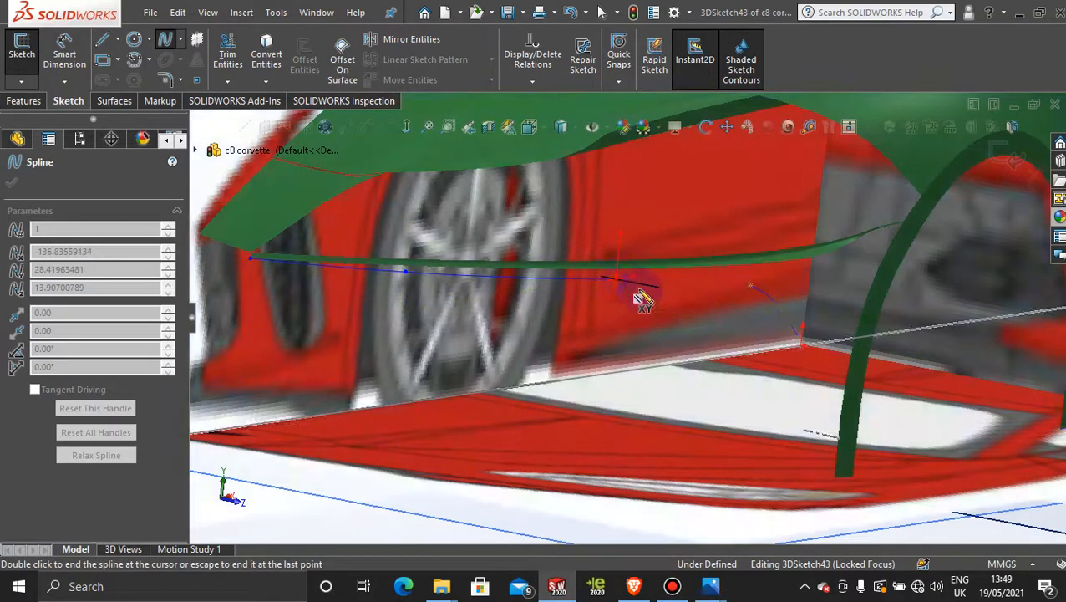
click(751, 287)
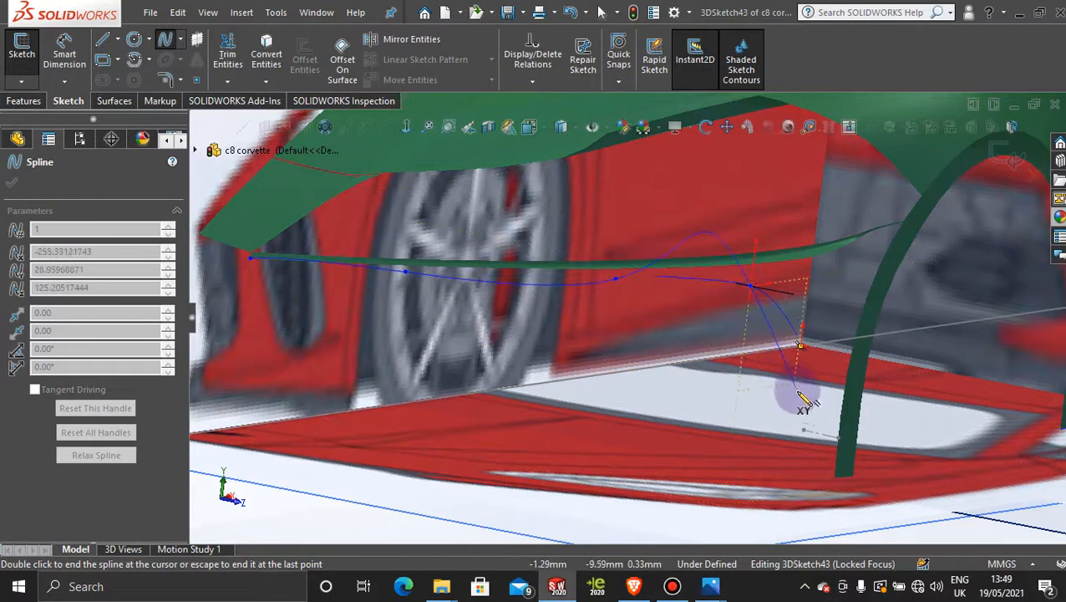
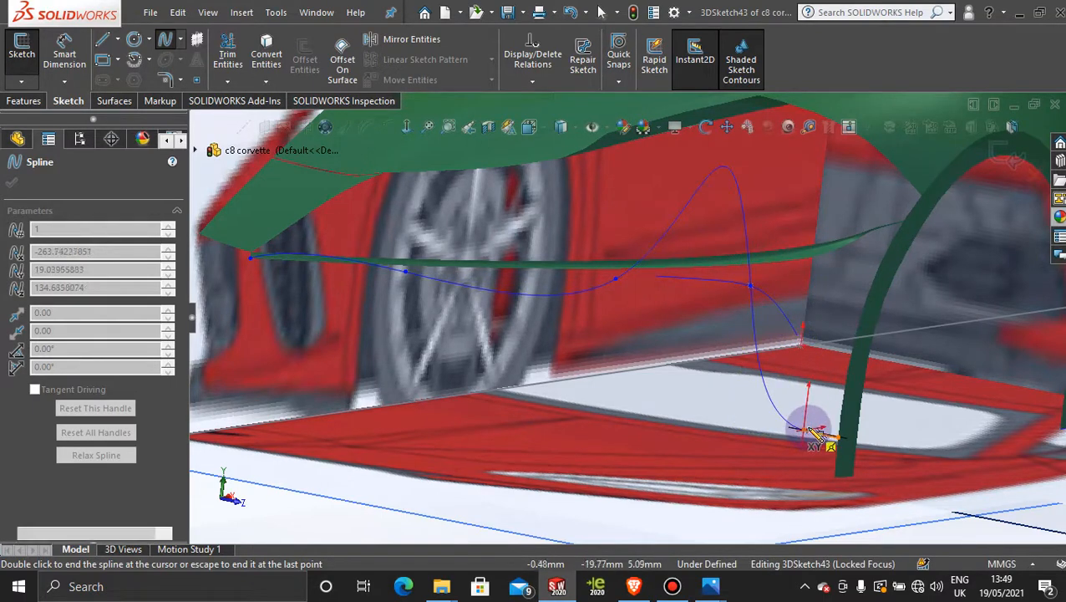
double_click(804, 430)
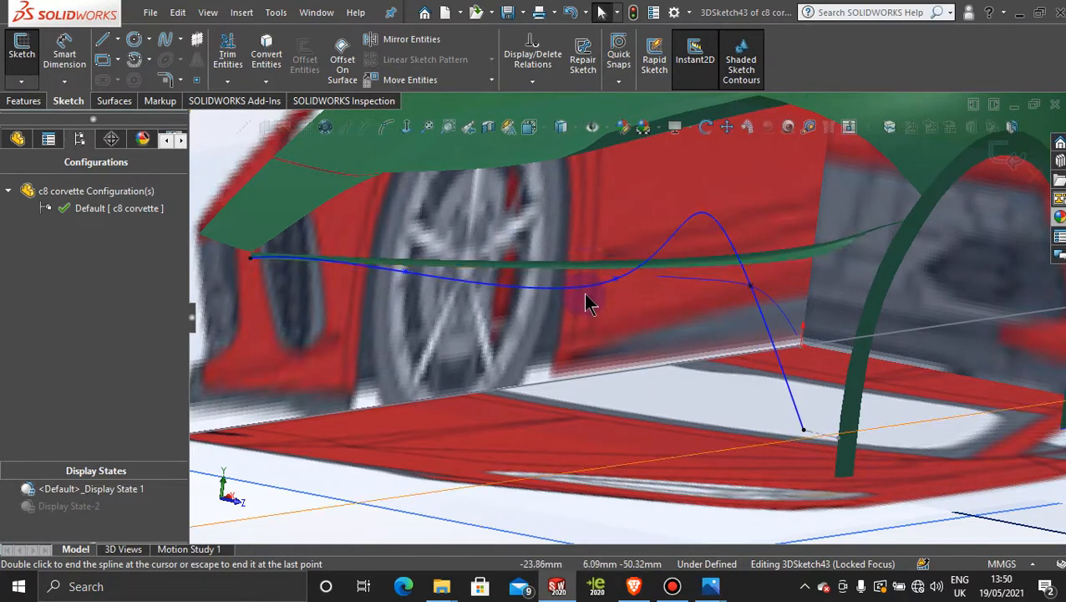
Step: Display the new spline's control polygon in a view normal to the Right Plane, over the front reference picture
scroll(625, 317, up, 6)
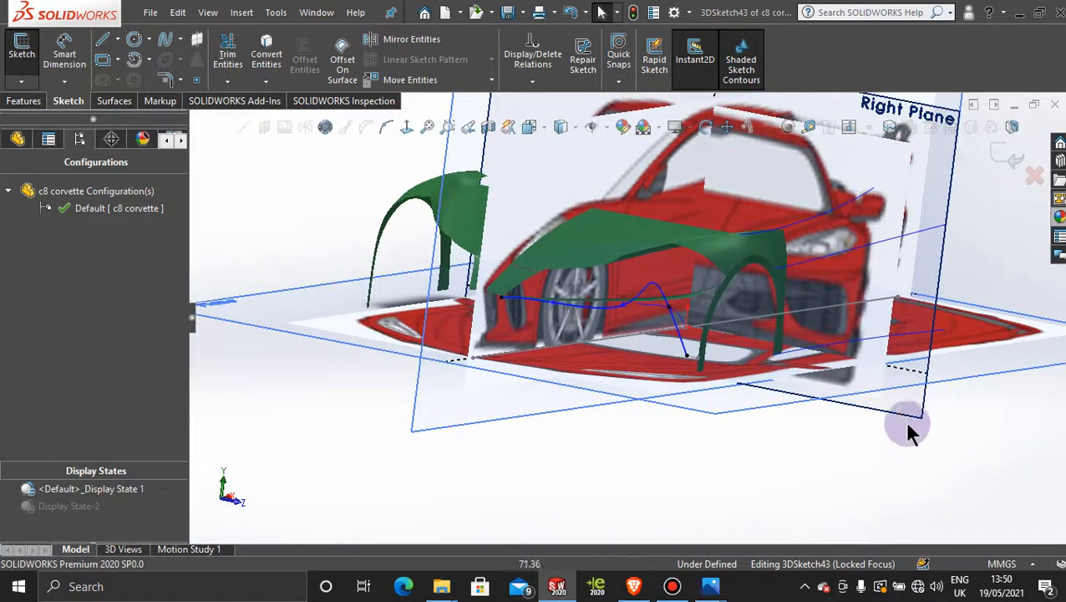
click(909, 415)
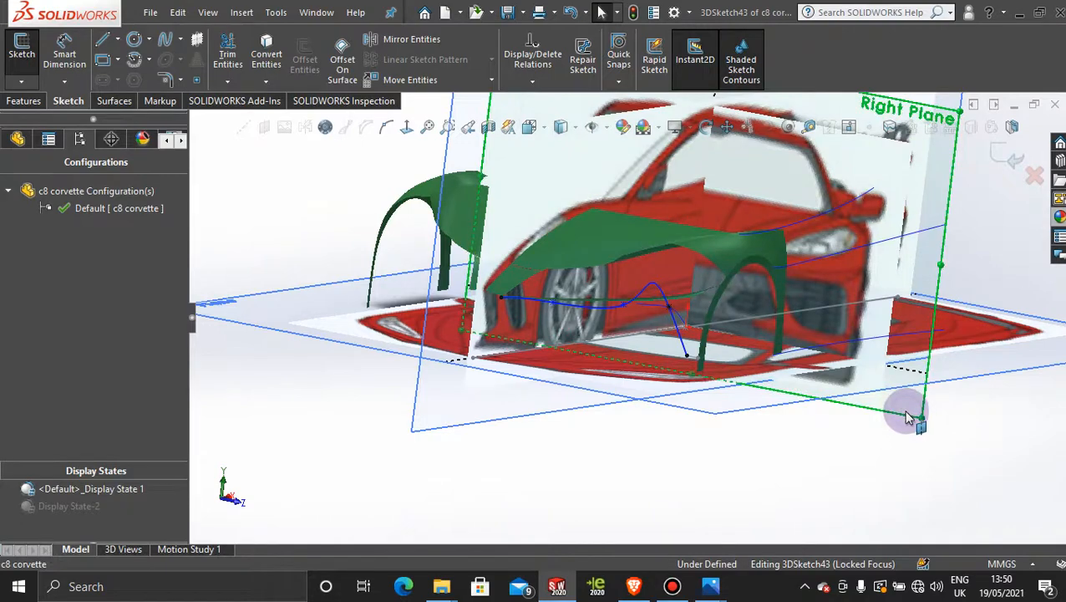
click(406, 127)
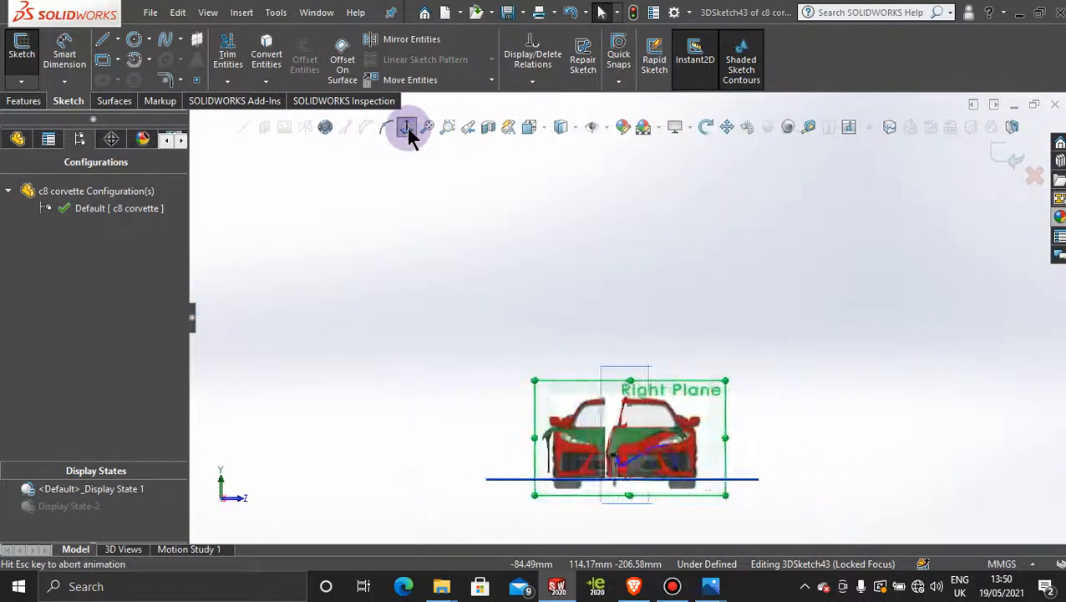
scroll(671, 468, down, 8)
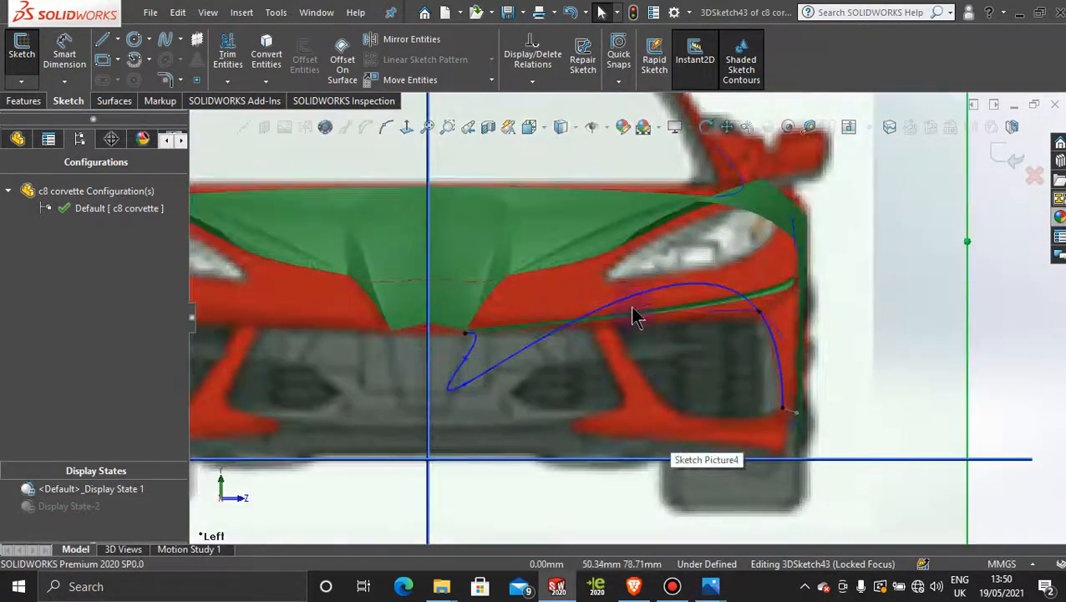
click(634, 301)
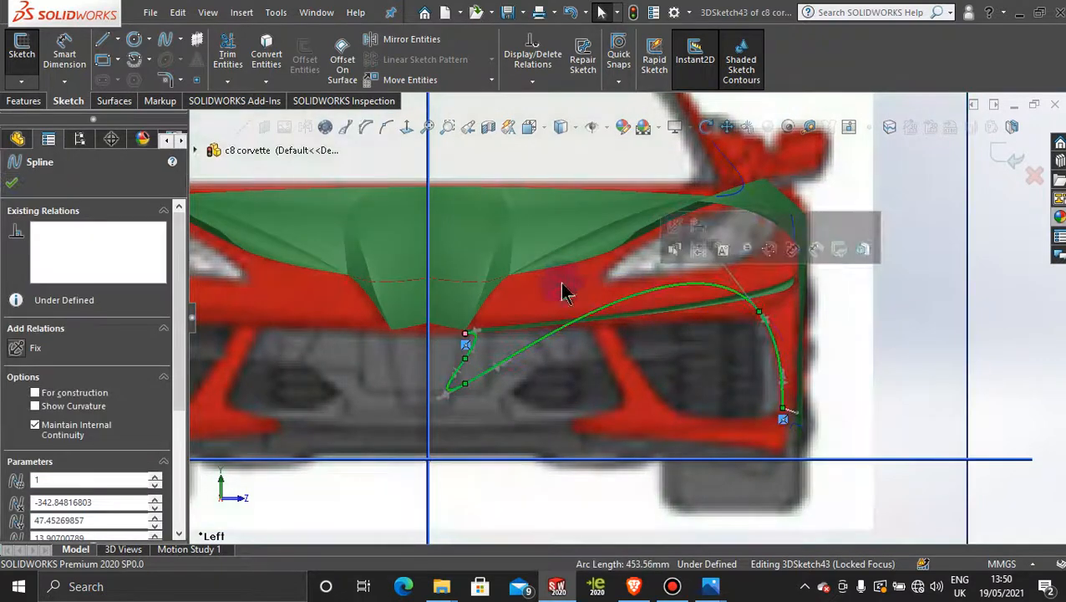
click(365, 134)
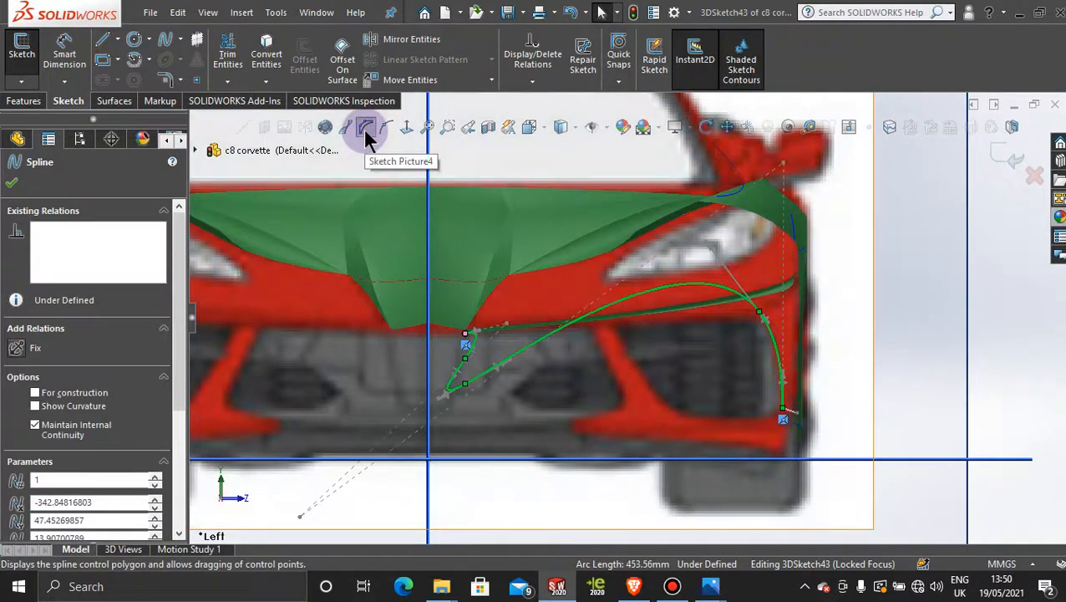
Step: Reshape the spline with its inner control vertices, moving the second to about Y 46.2, Z 30.9 mm and the fourth to about Y 96.3, Z 120.6 mm
click(300, 519)
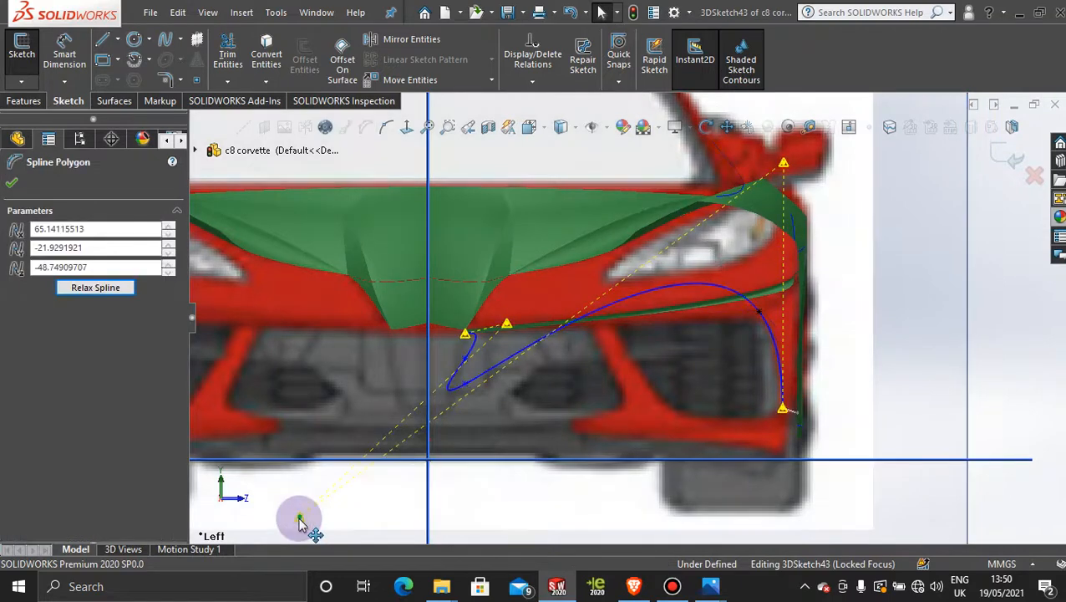
drag(299, 519, 499, 385)
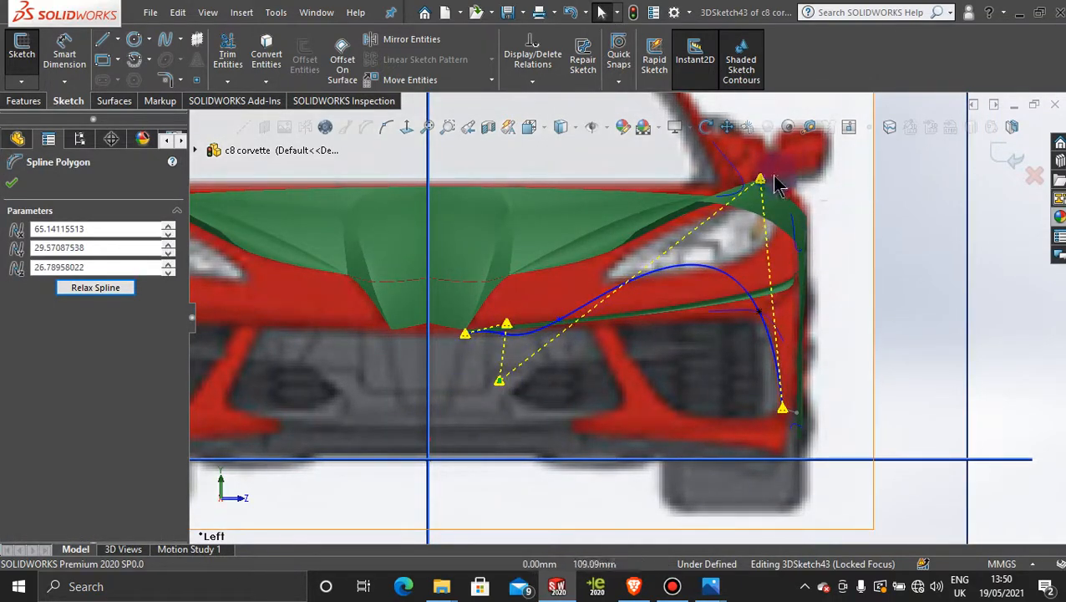
mouse_move(762, 181)
mouse_down()
mouse_move(752, 237)
mouse_move(756, 191)
mouse_up()
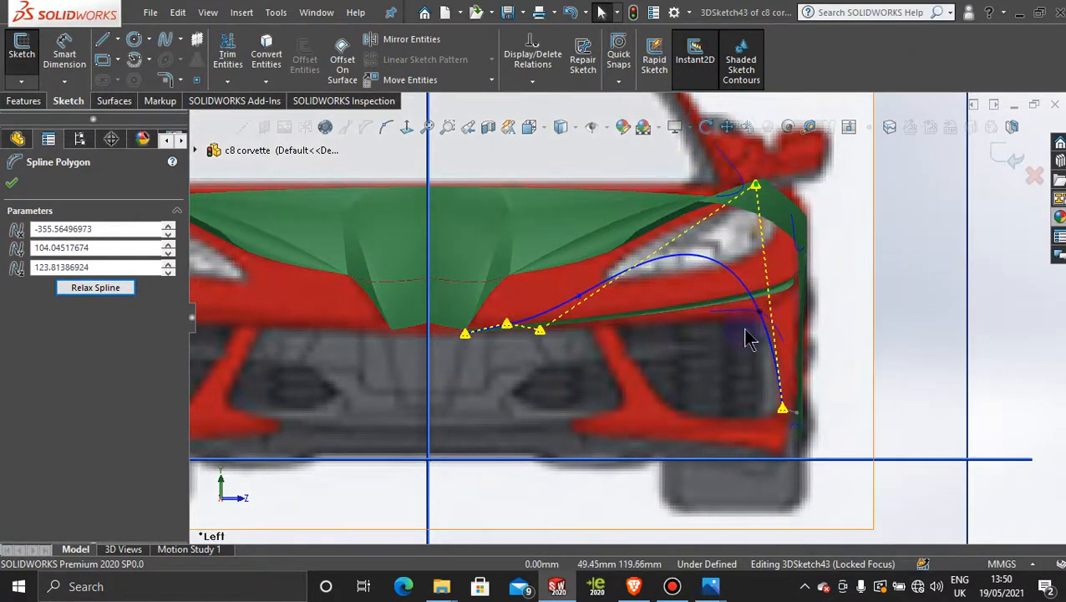
drag(506, 325, 510, 337)
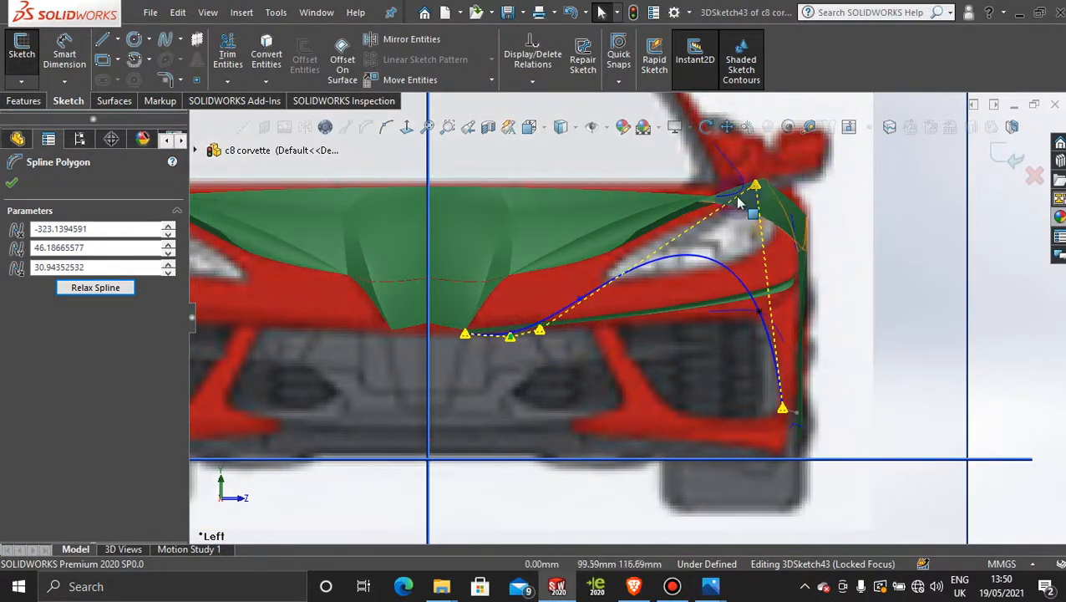
drag(756, 186, 749, 211)
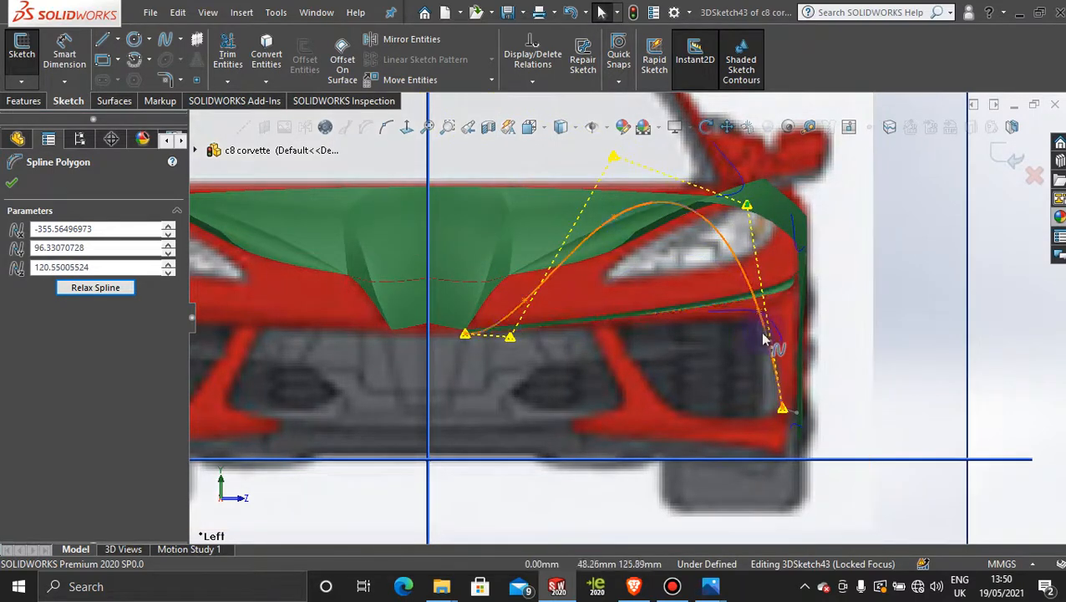
Step: Add two spline points near the vent's upper outer corner, one just before the corner and one down the outer side
click(765, 337)
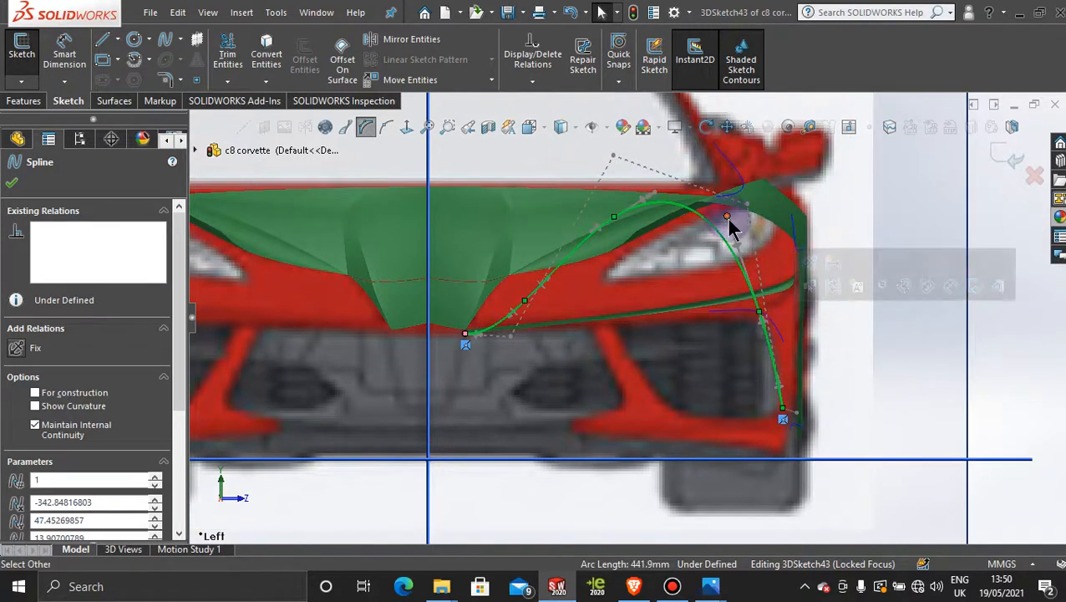
drag(728, 223, 752, 301)
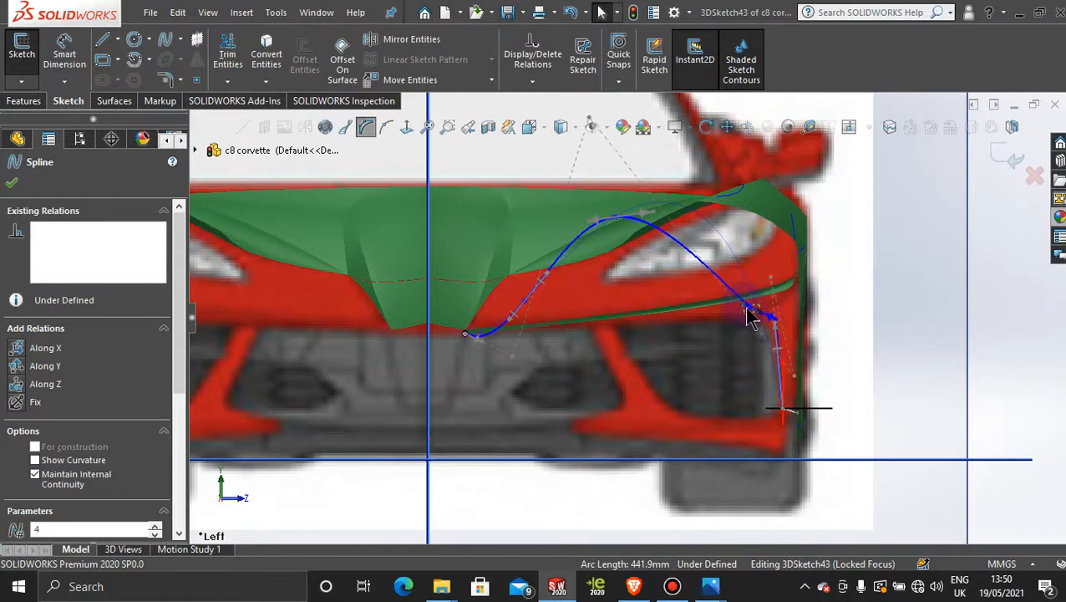
drag(765, 314, 772, 351)
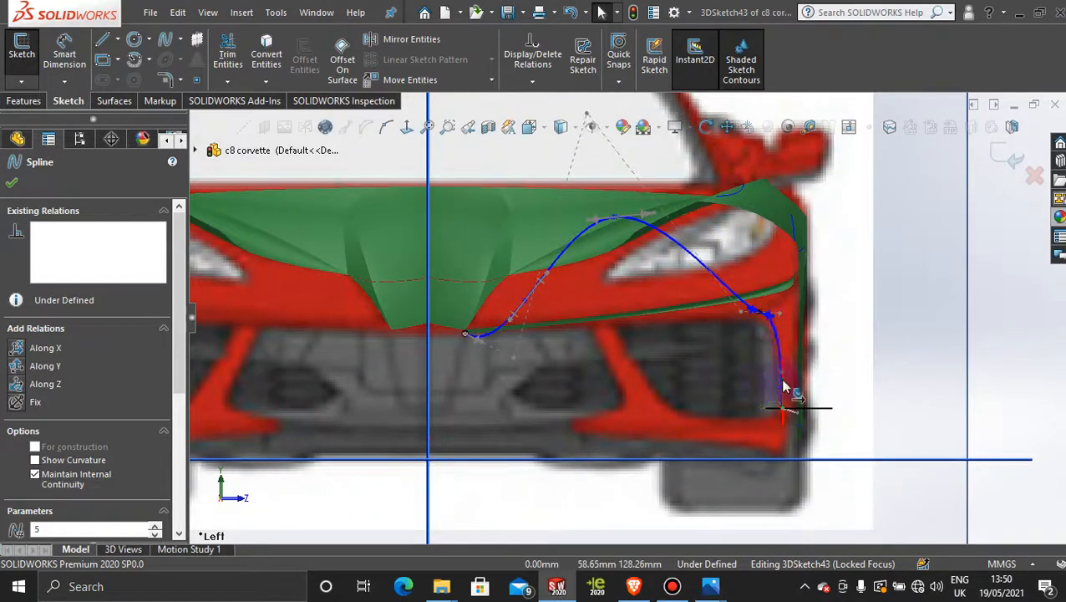
Step: Pull the spline's high control vertex down to the grille's upper edge and move the second vertex to about Y 46.6, Z 31.8 mm
scroll(781, 376, down, 4)
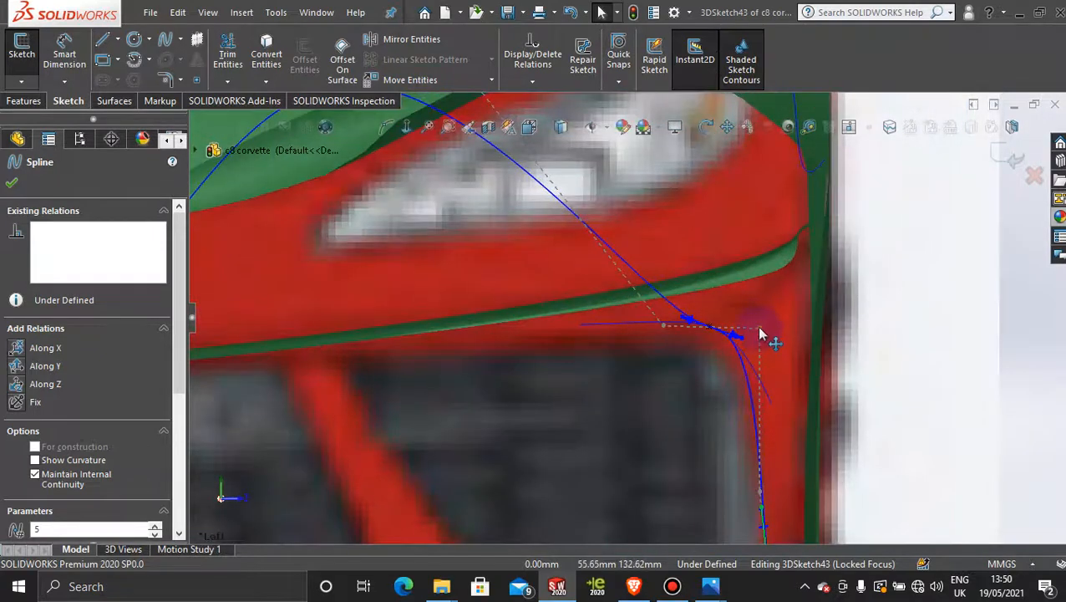
click(761, 335)
scroll(585, 301, up, 2)
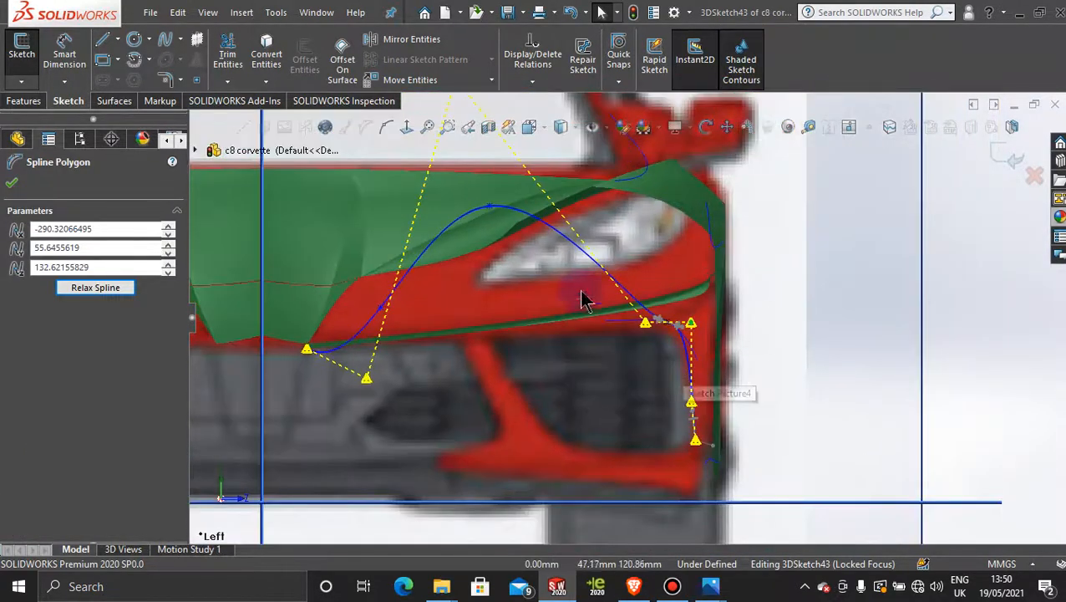
scroll(485, 165, up, 2)
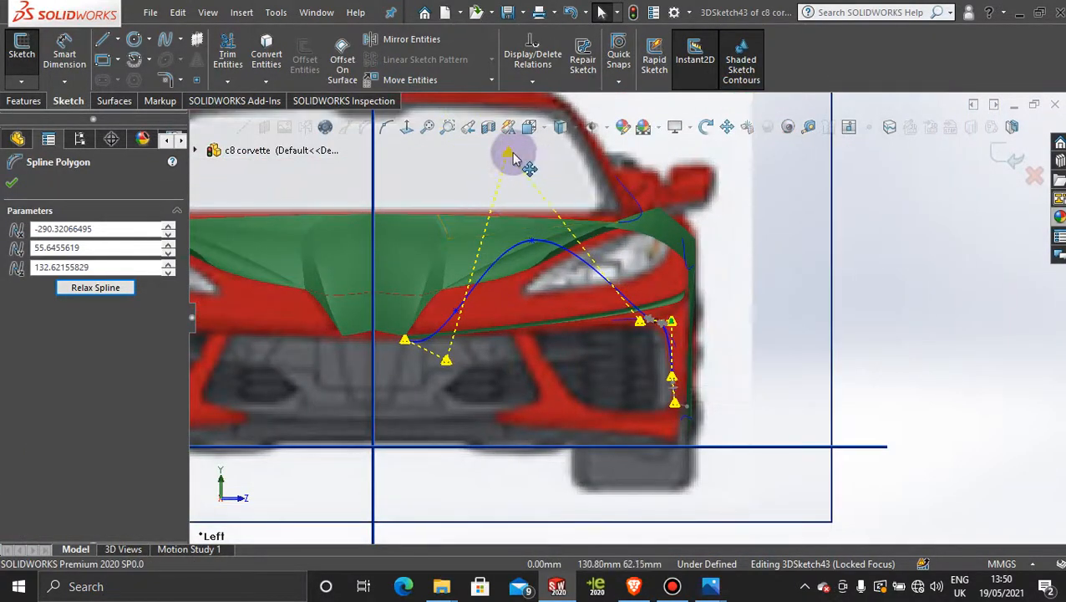
drag(511, 156, 503, 316)
scroll(477, 355, down, 3)
scroll(756, 328, up, 3)
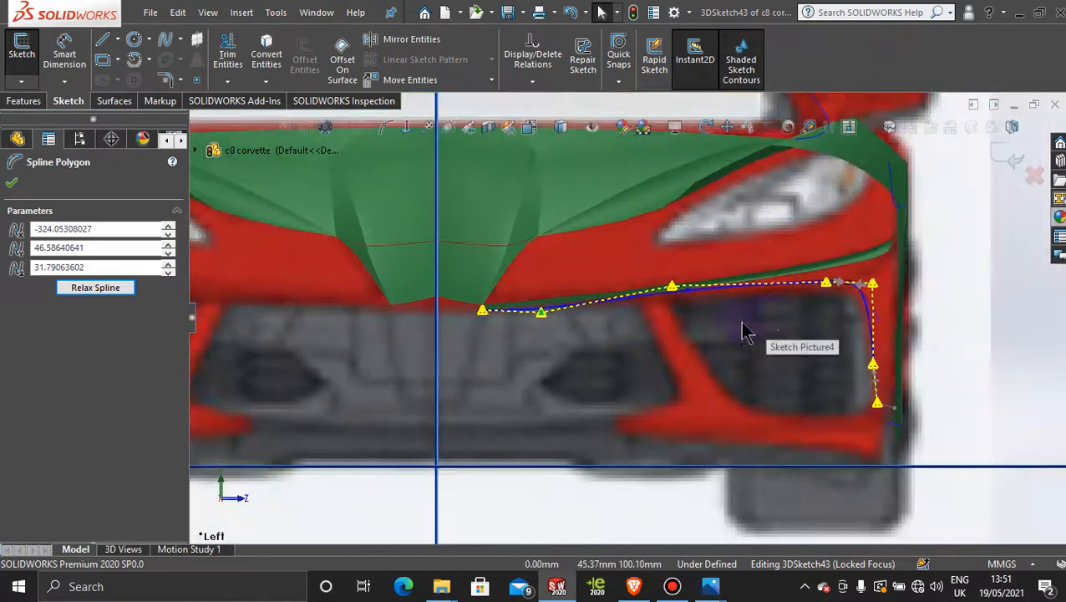
Step: Move the spline's second control vertex to about Y 48.3, Z 34.0 mm and the third to about Y 52.8, Z 71.8 mm
scroll(736, 326, down, 5)
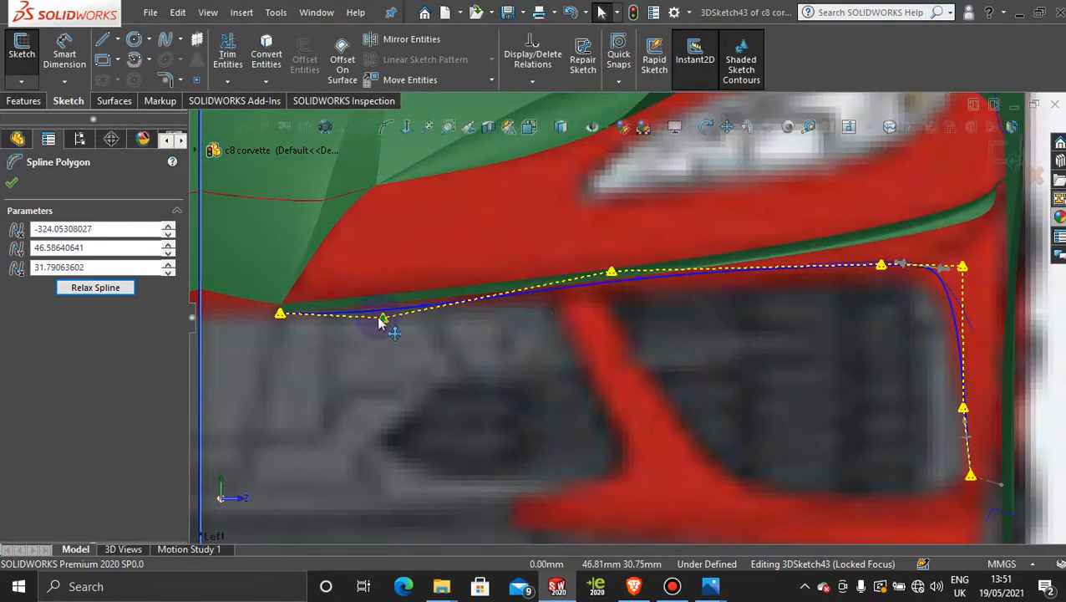
drag(382, 325, 382, 322)
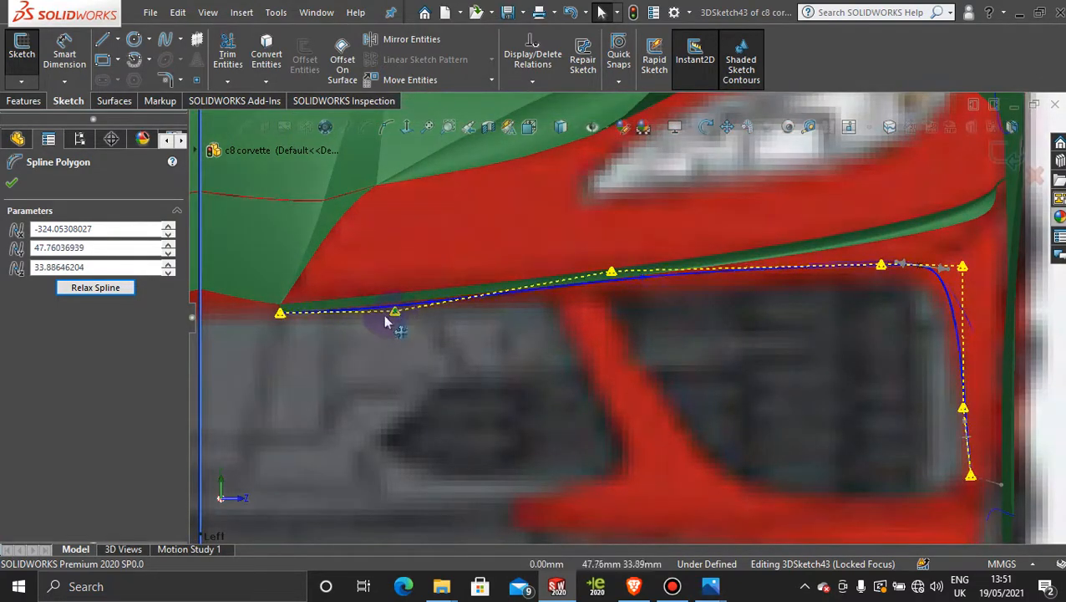
scroll(351, 314, down, 4)
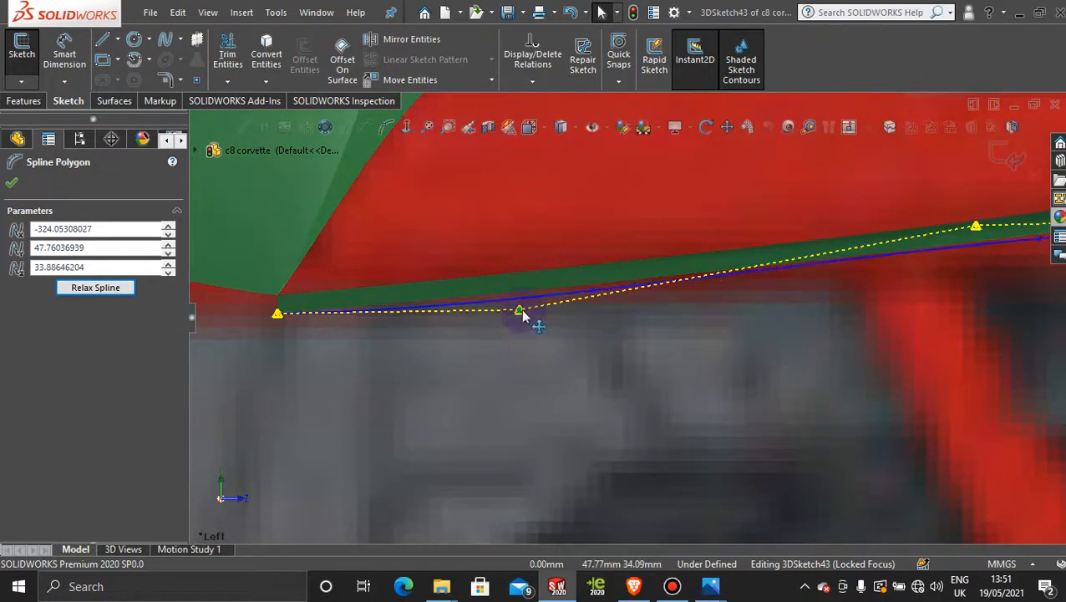
drag(521, 309, 519, 304)
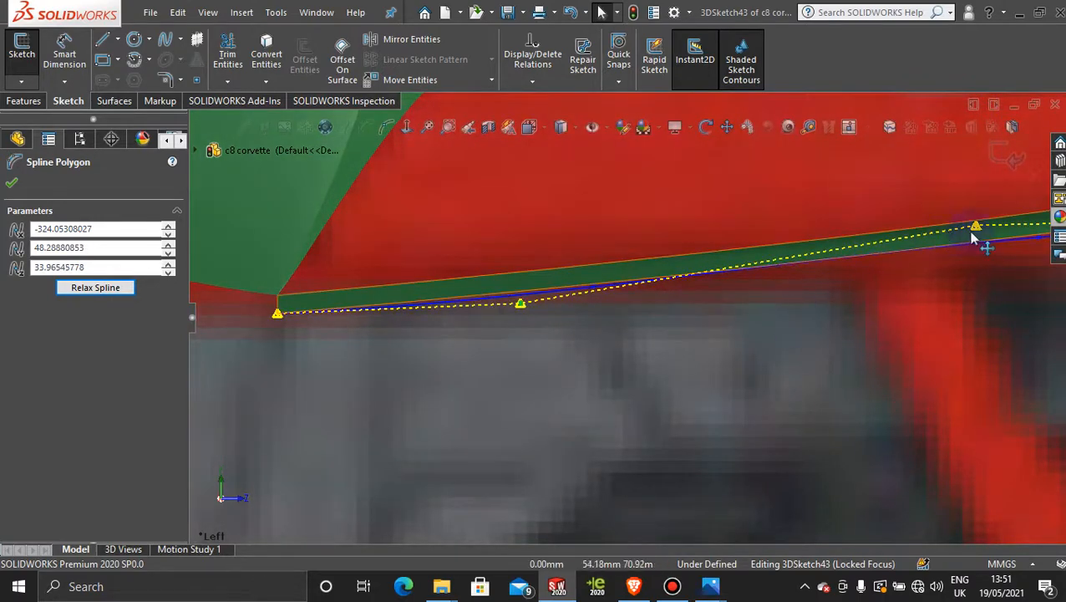
drag(978, 231, 979, 253)
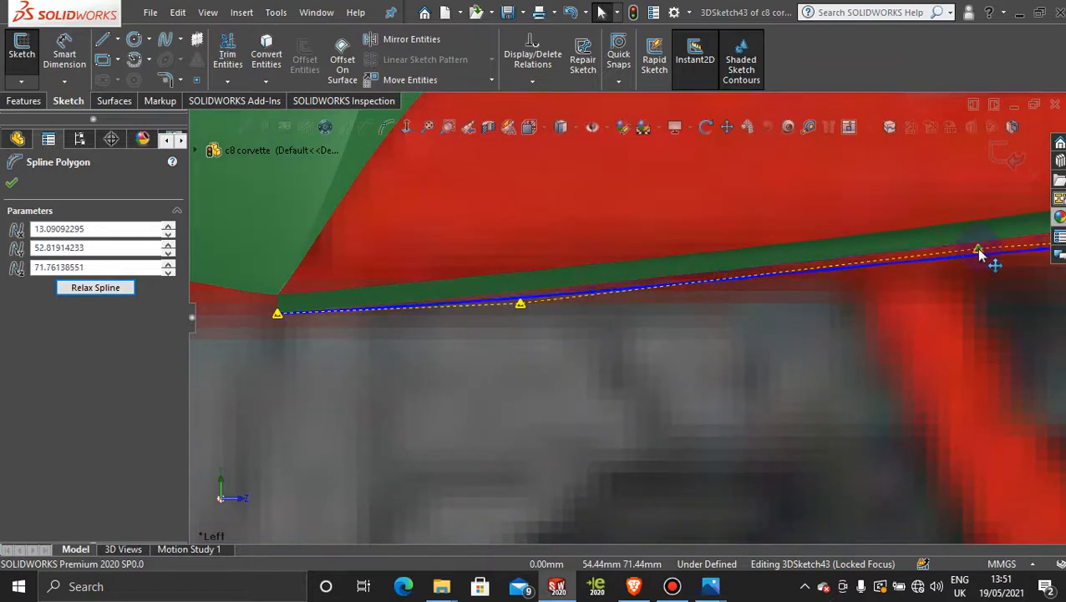
Step: Lower the spline's third control vertex slightly along the grille's upper edge, to about Y 51.3, Z 73.1 mm
scroll(921, 321, up, 5)
scroll(873, 316, down, 6)
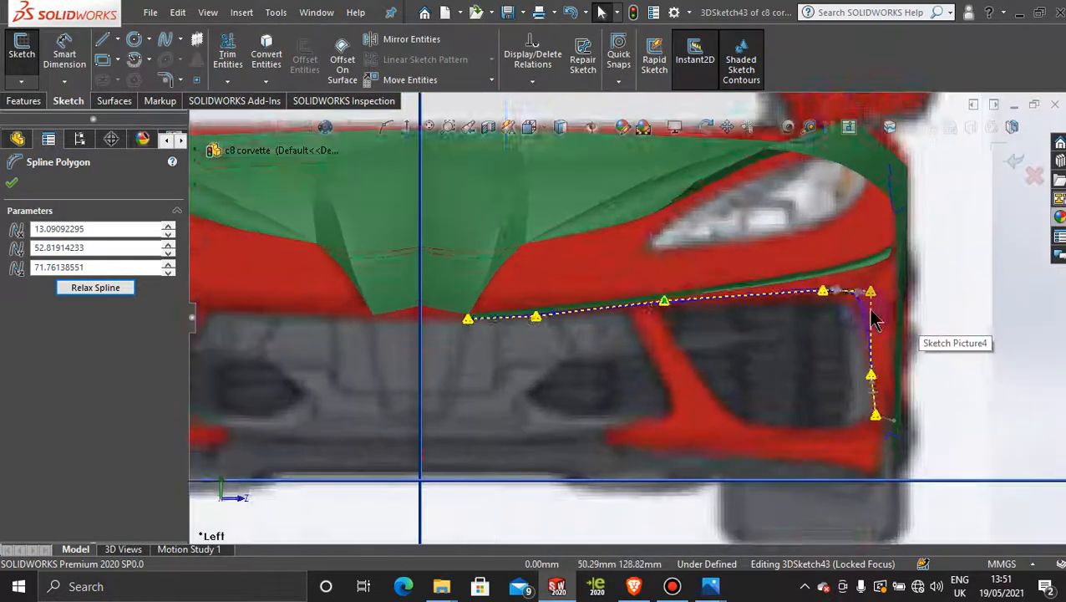
scroll(815, 324, down, 1)
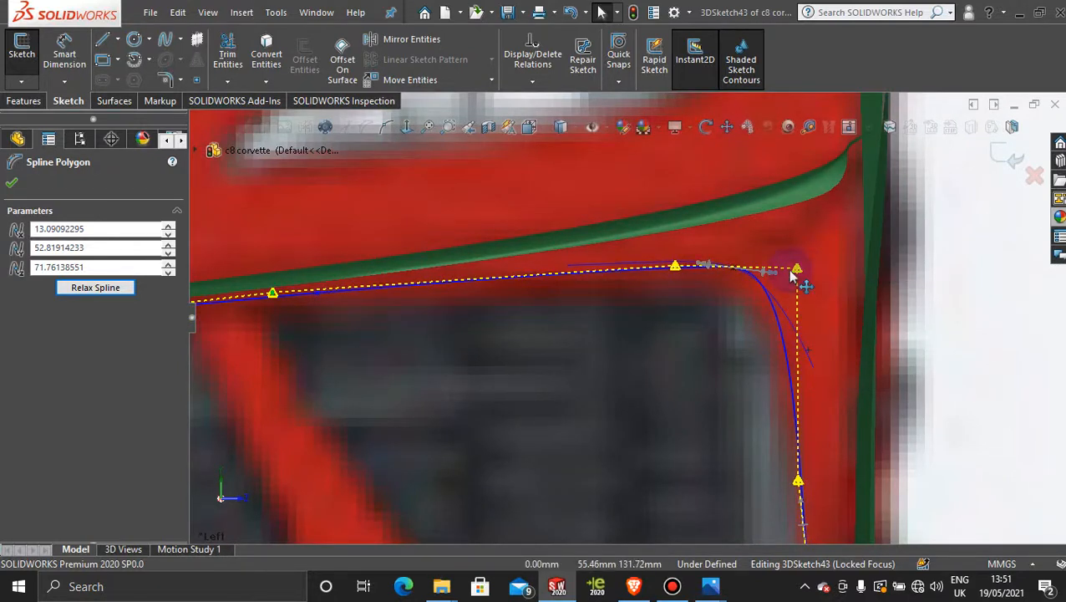
scroll(483, 355, up, 4)
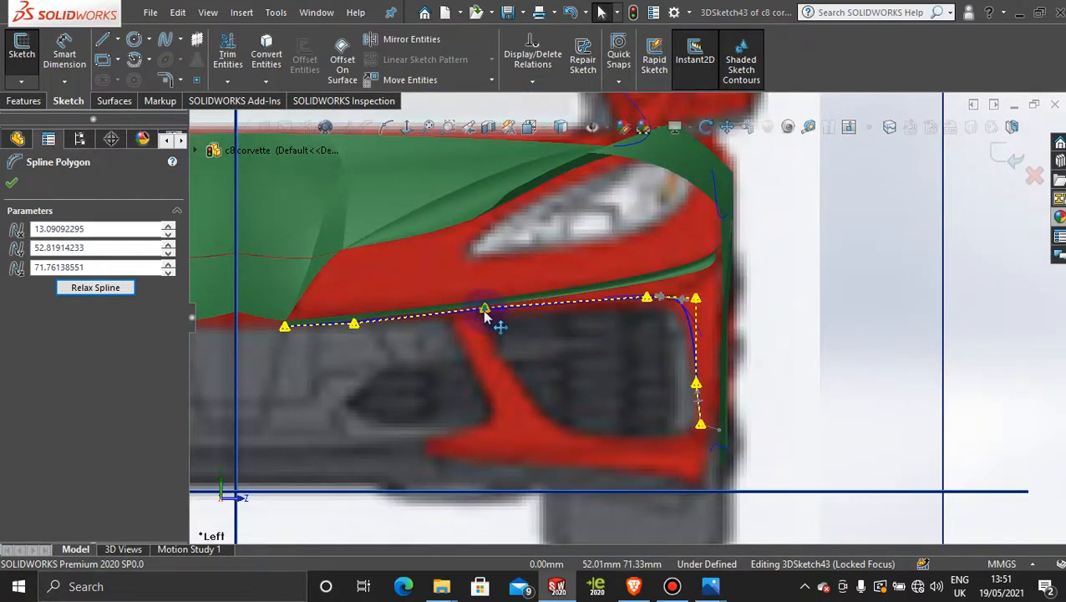
drag(485, 315, 487, 318)
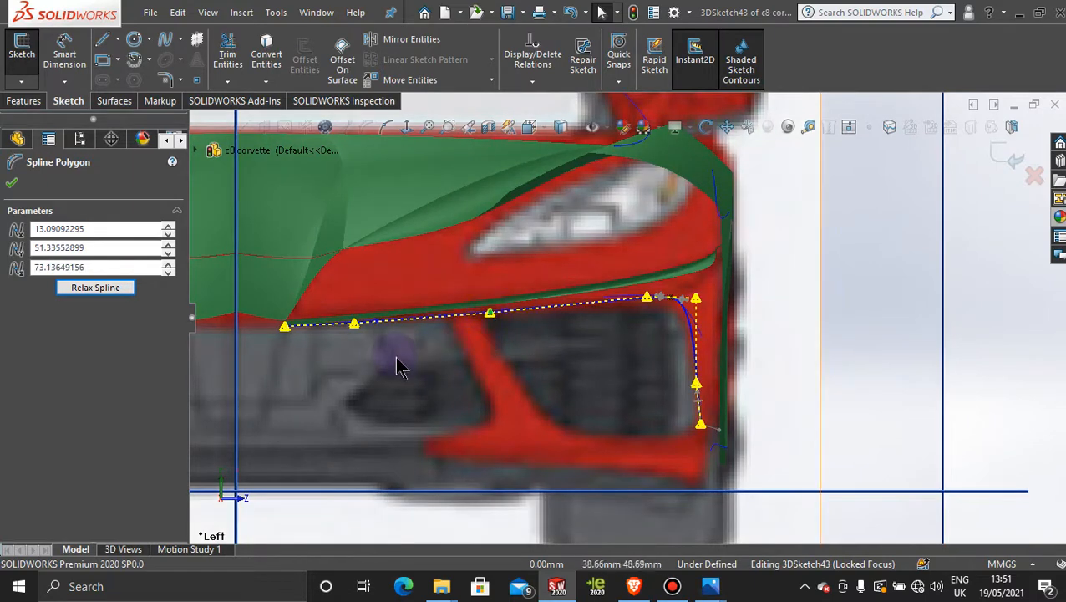
Step: Raise the second control vertex near the spline's nose end to about Y 48.5, Z 34.1 mm
scroll(398, 364, down, 3)
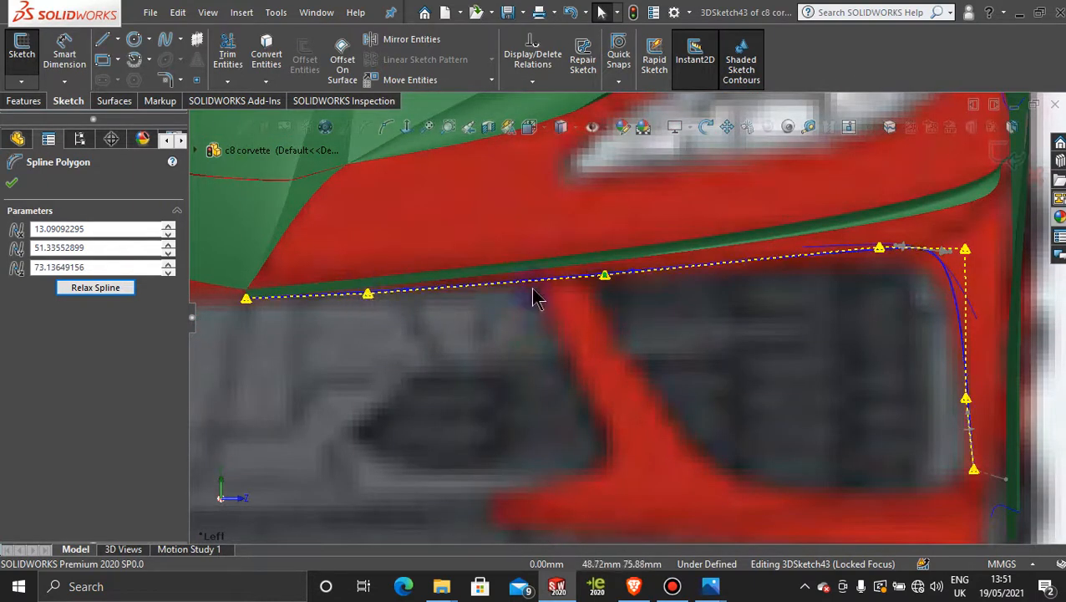
click(368, 296)
scroll(364, 305, down, 3)
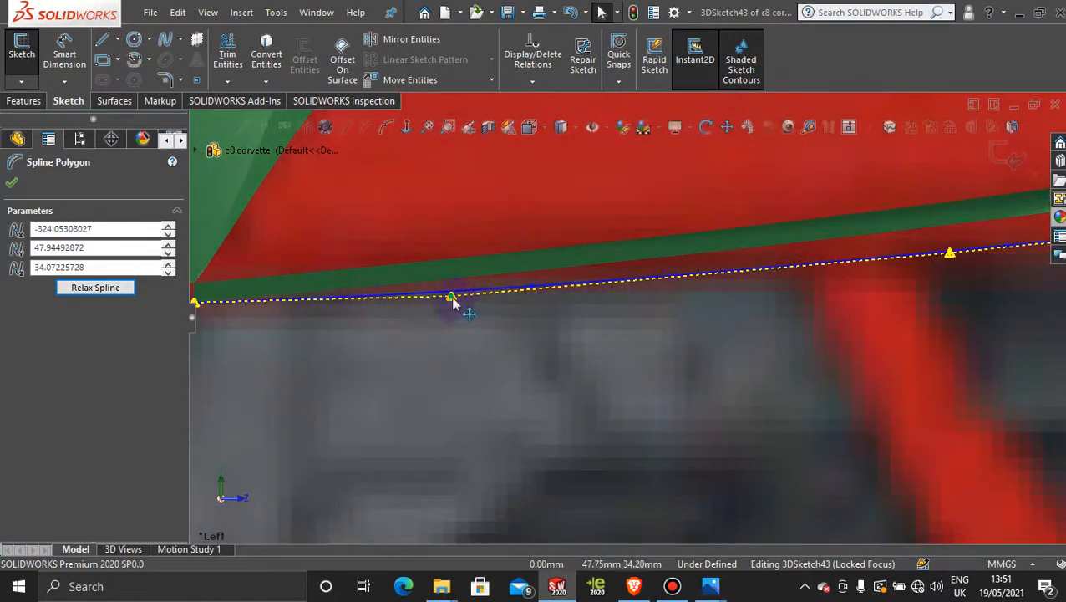
drag(452, 302, 452, 294)
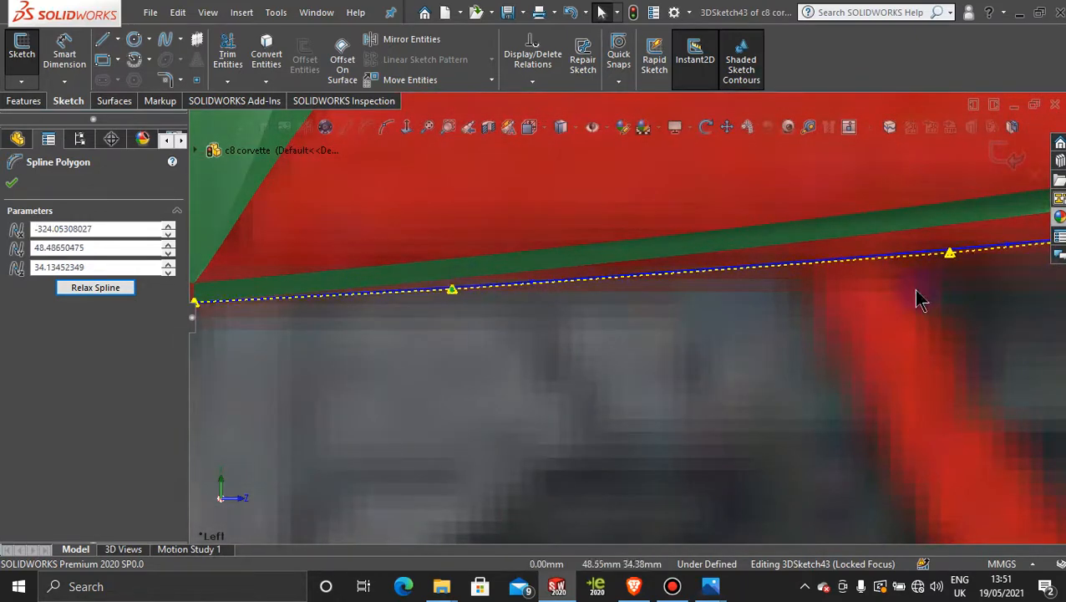
Step: Fine-tune the third control vertex to about Y 51.5, Z 73.0 mm and check the spline's fit around the vent's outer corner
scroll(919, 299, up, 2)
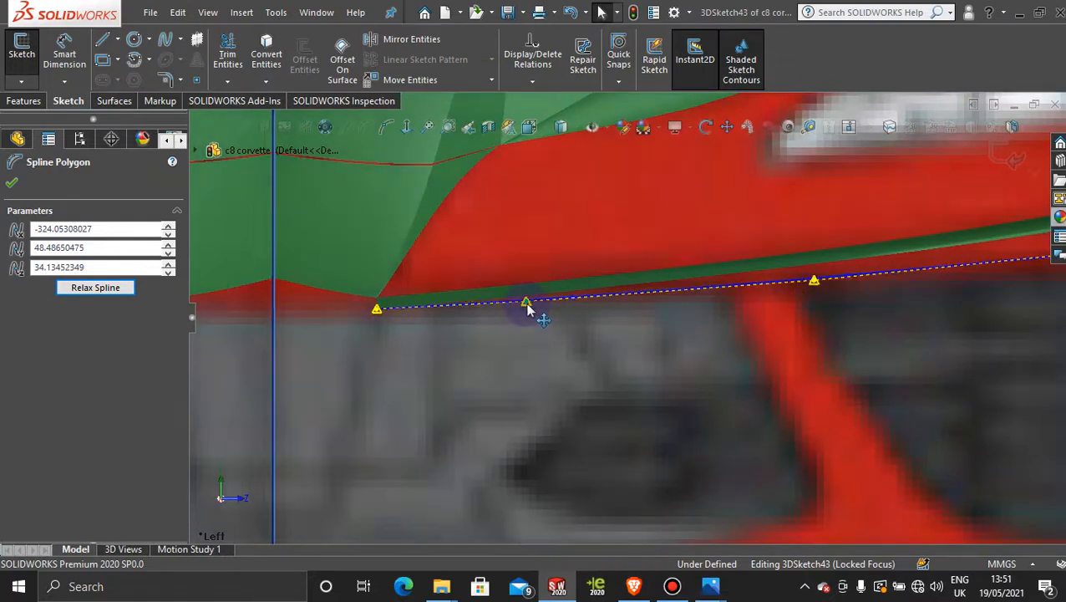
scroll(836, 314, up, 1)
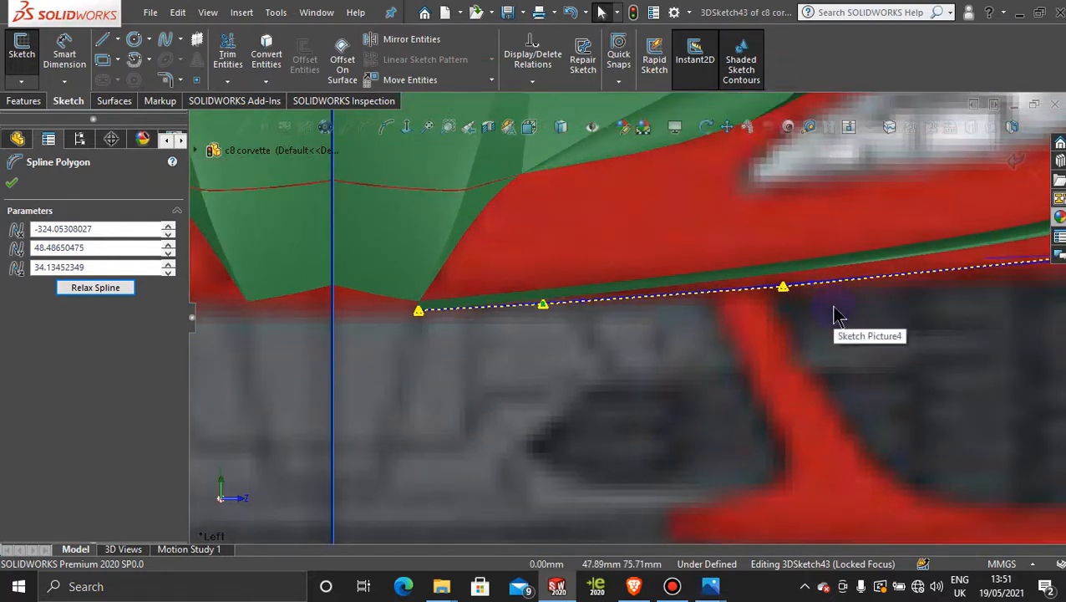
click(783, 288)
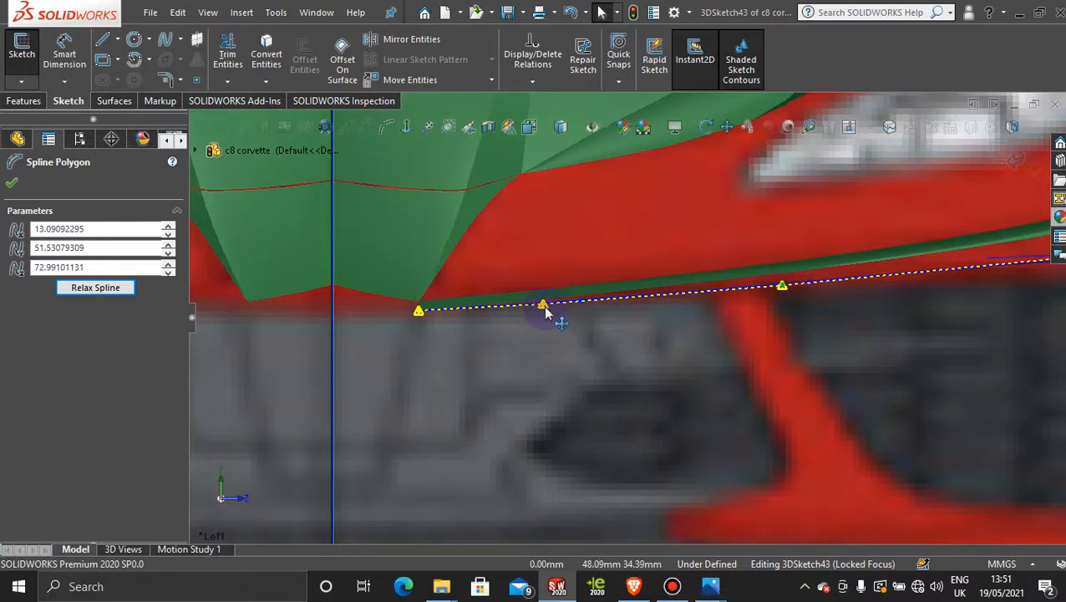
scroll(768, 351, up, 5)
scroll(750, 331, down, 5)
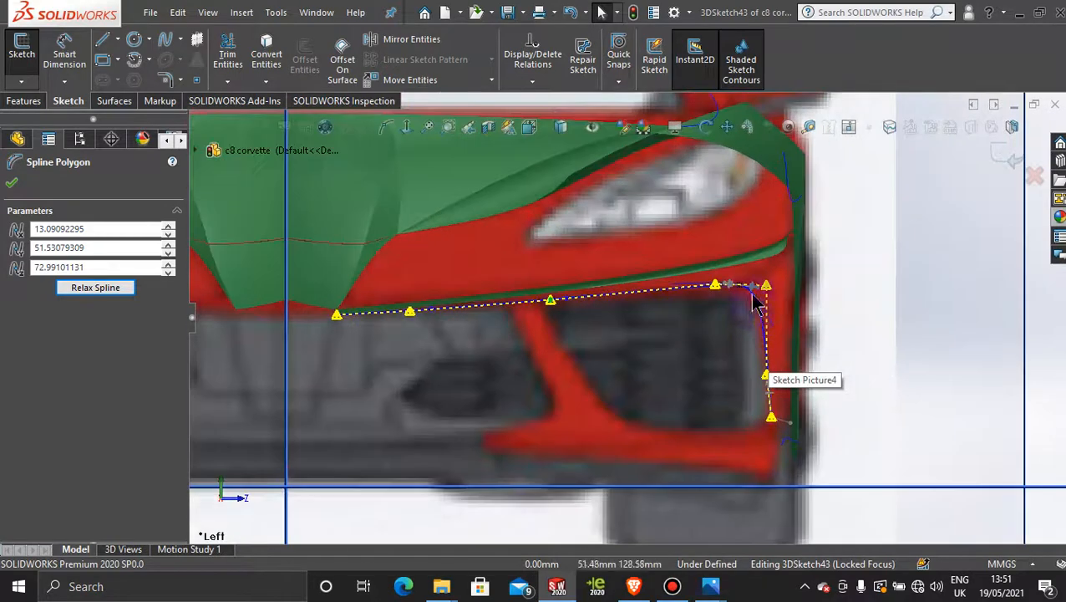
scroll(786, 469, up, 2)
scroll(707, 462, down, 3)
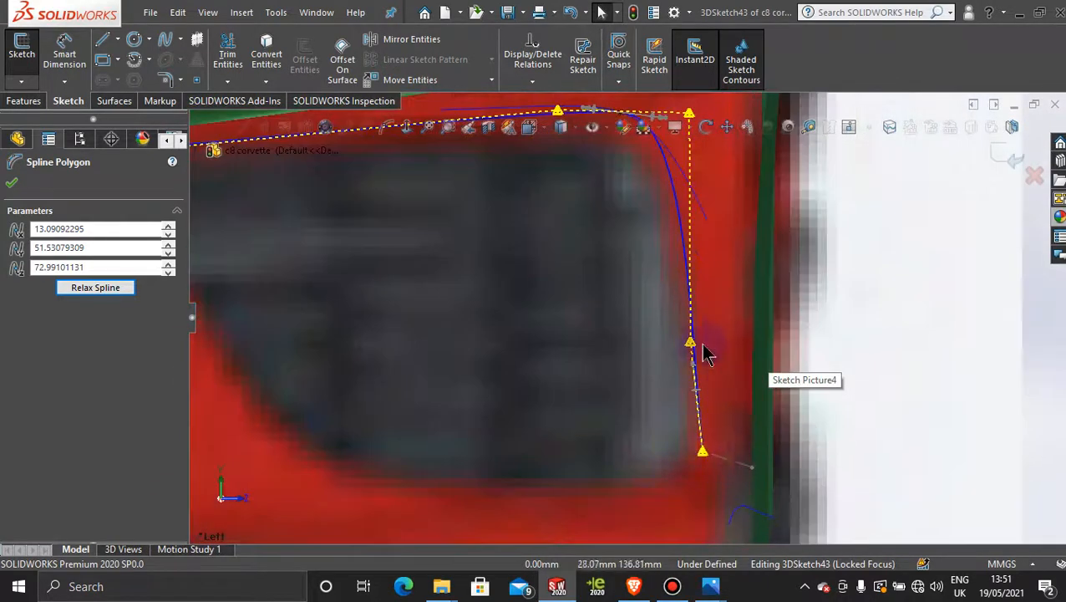
Step: Move the spline's vent-corner control vertex to about Y 55.8, Z 131.4 mm and the vertex below it to about Y 40.4, Z 134.3 mm
drag(690, 343, 701, 352)
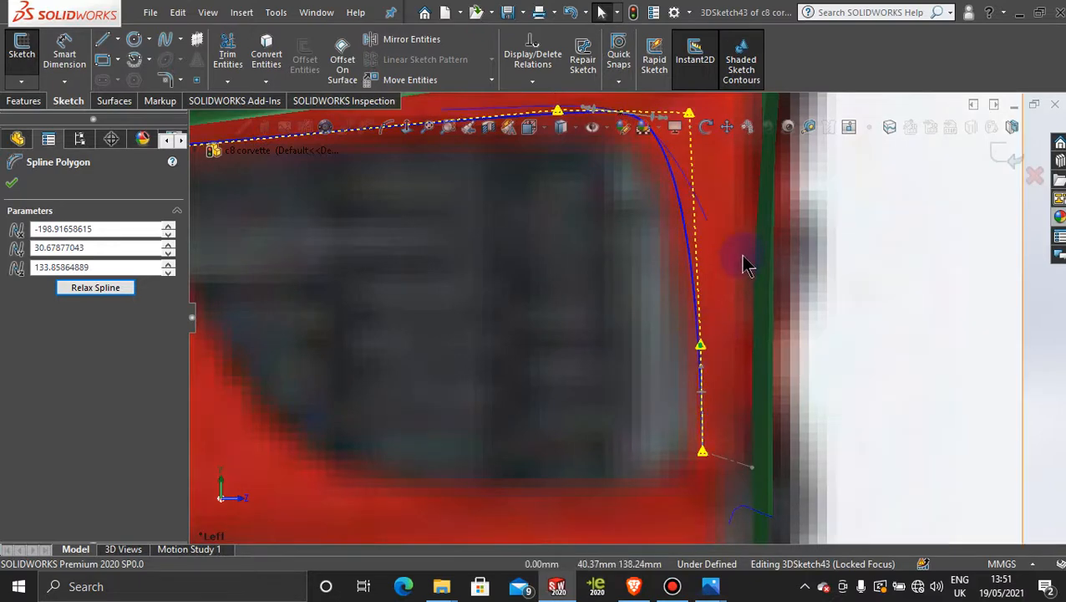
scroll(691, 231, up, 3)
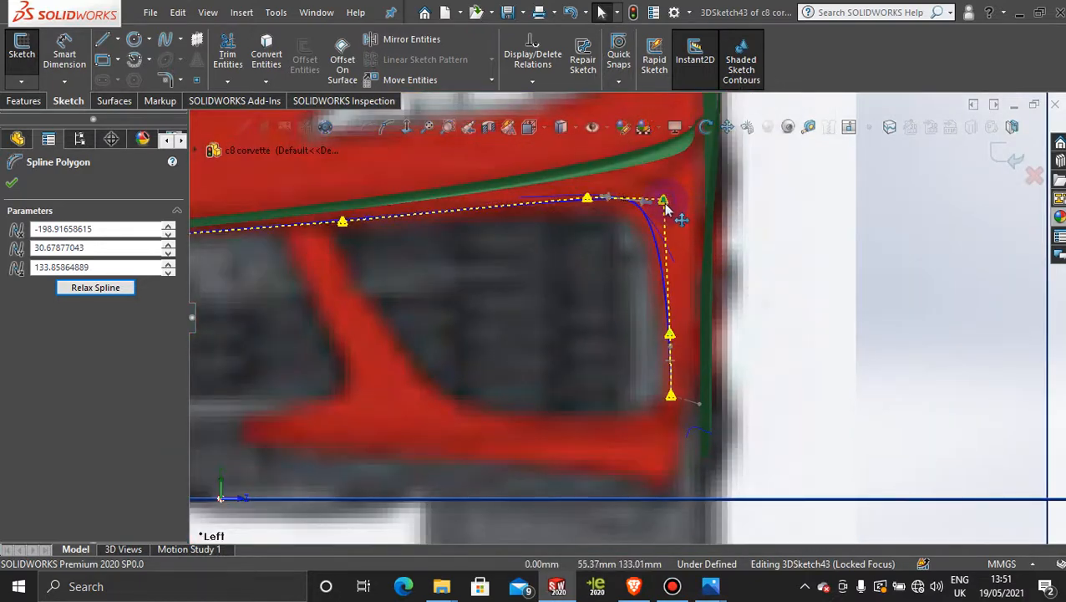
drag(666, 209, 657, 204)
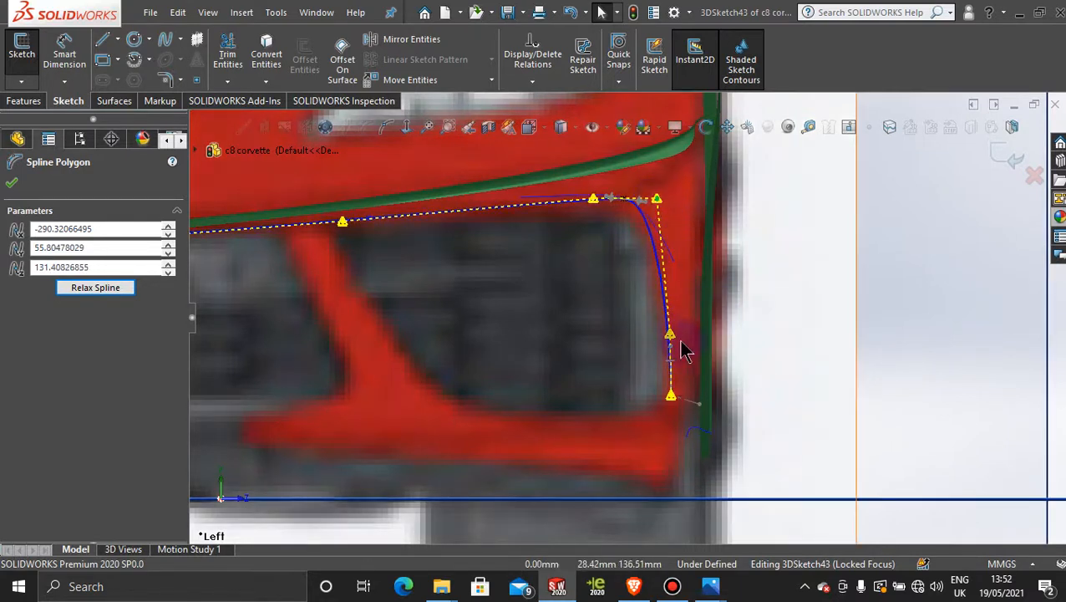
click(670, 334)
drag(670, 328, 666, 274)
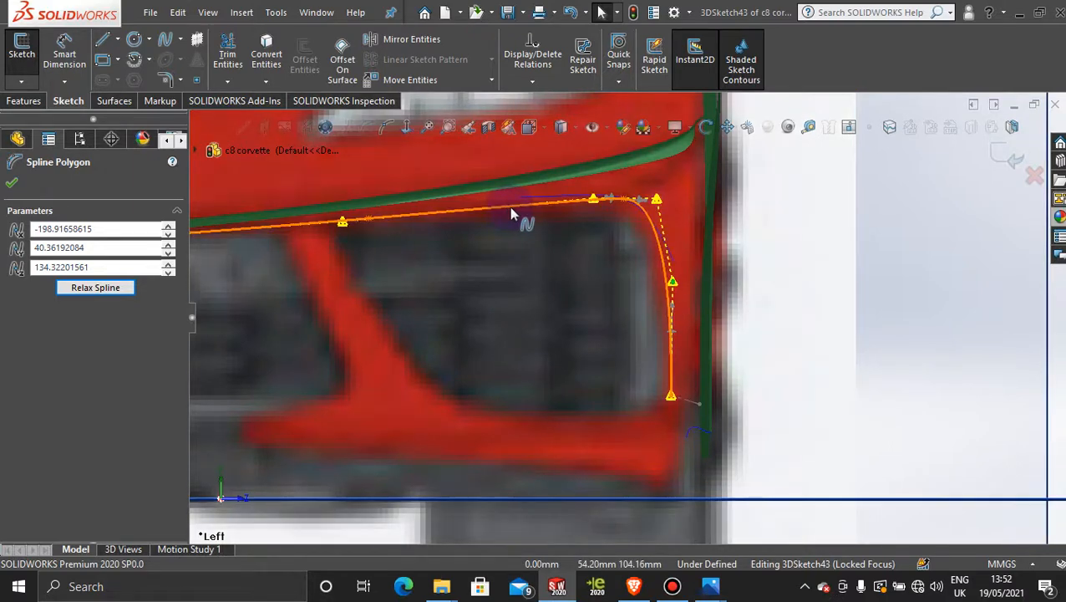
Step: View the sketch normal to the Top Plane and move the third control vertex forward to about X -326.5, Z 63.0 mm
scroll(589, 316, up, 3)
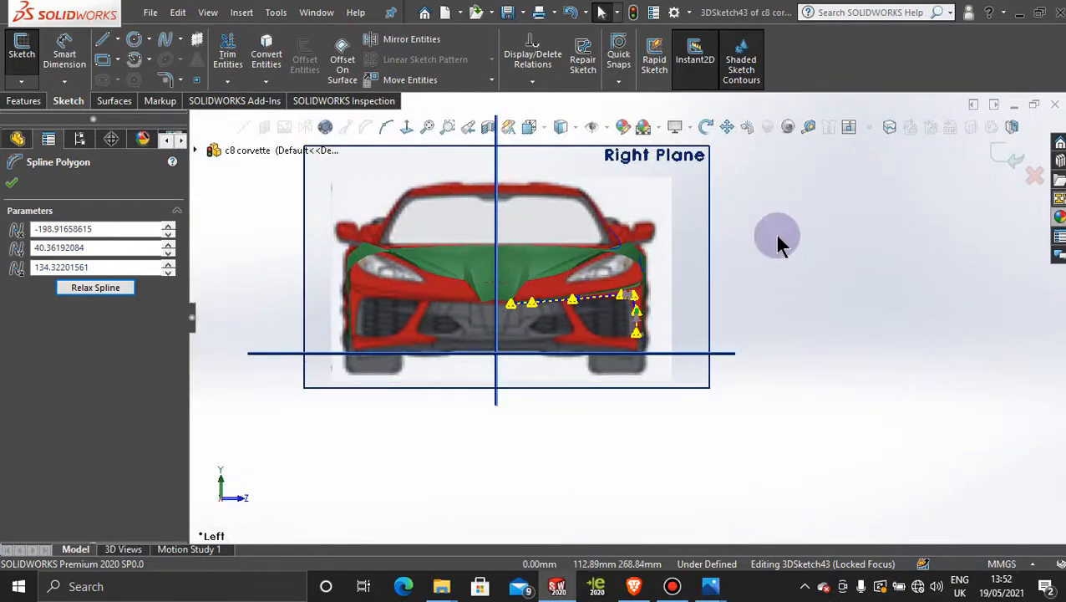
middle_drag(778, 241, 744, 345)
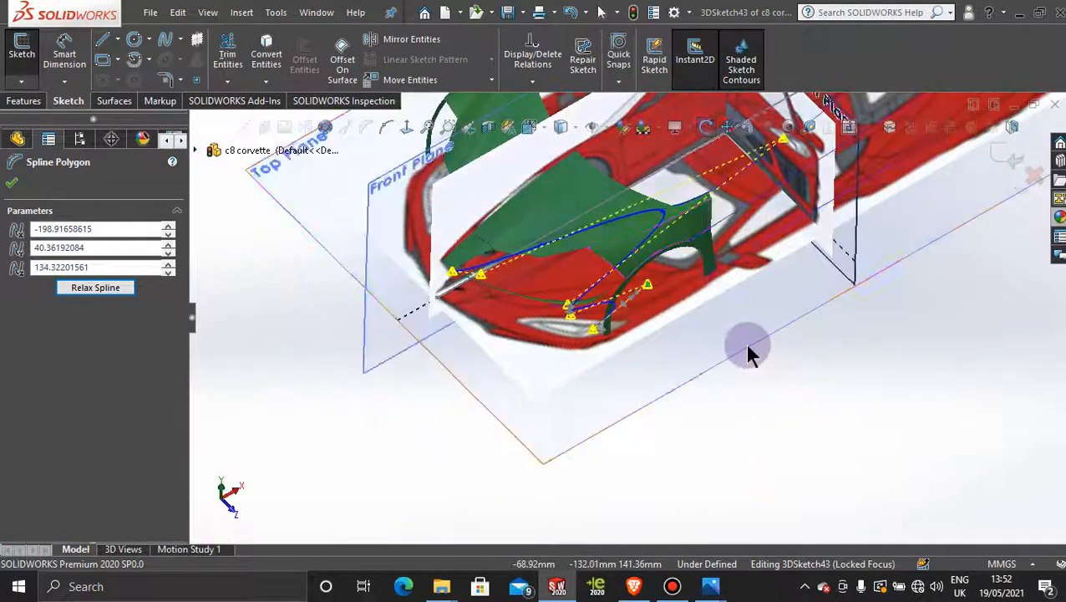
click(744, 344)
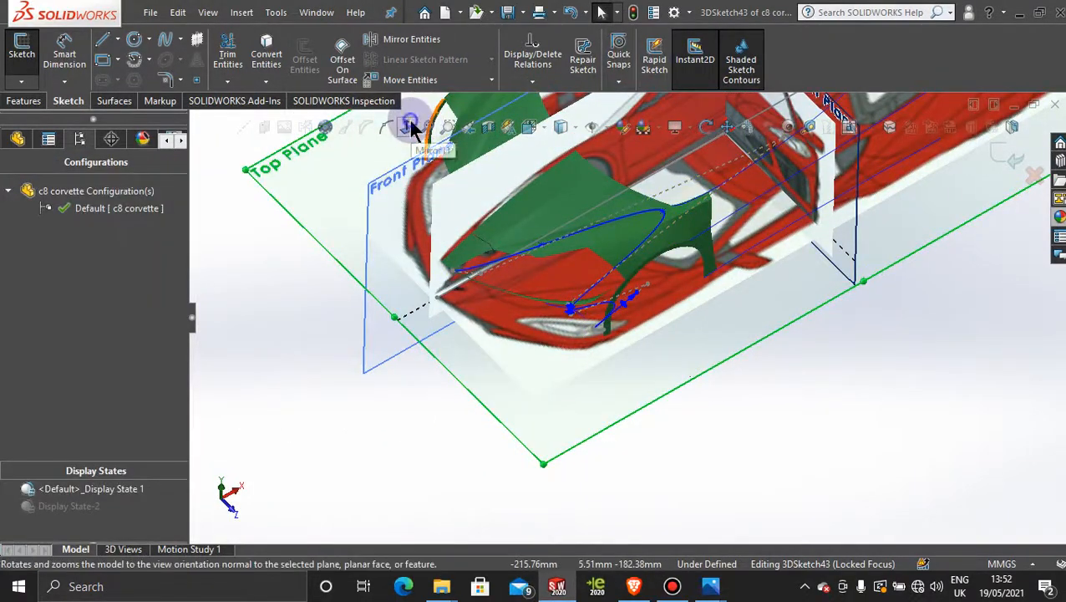
click(416, 126)
scroll(610, 385, down, 3)
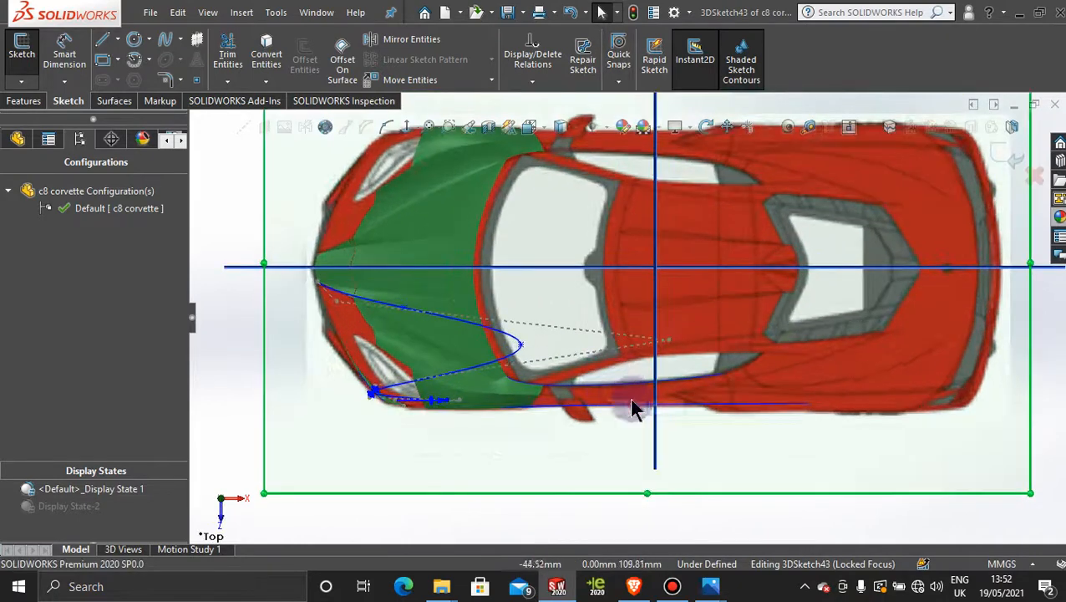
click(673, 342)
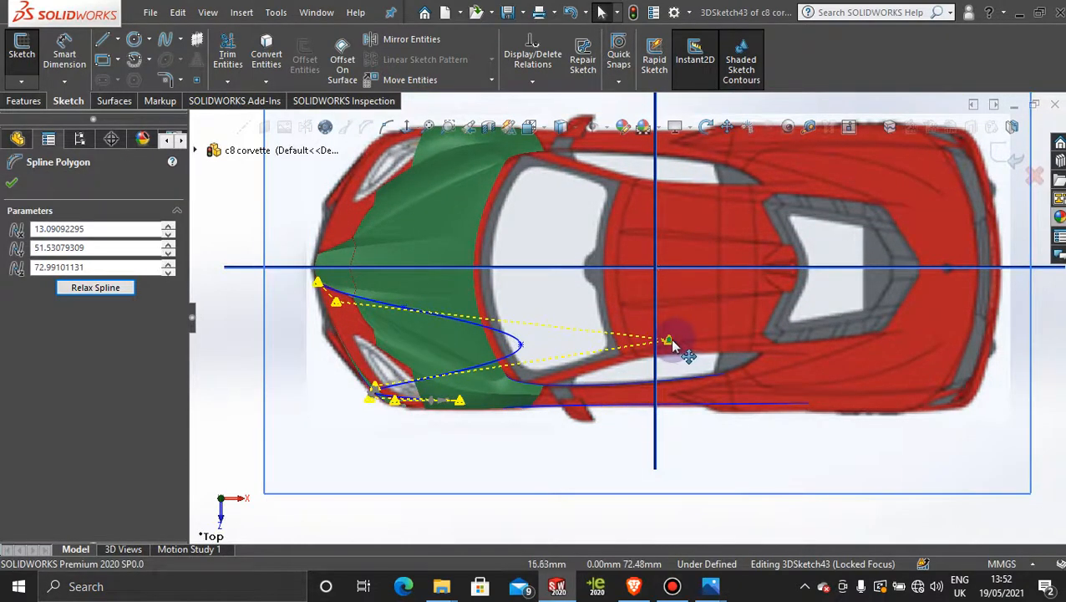
drag(673, 342, 334, 333)
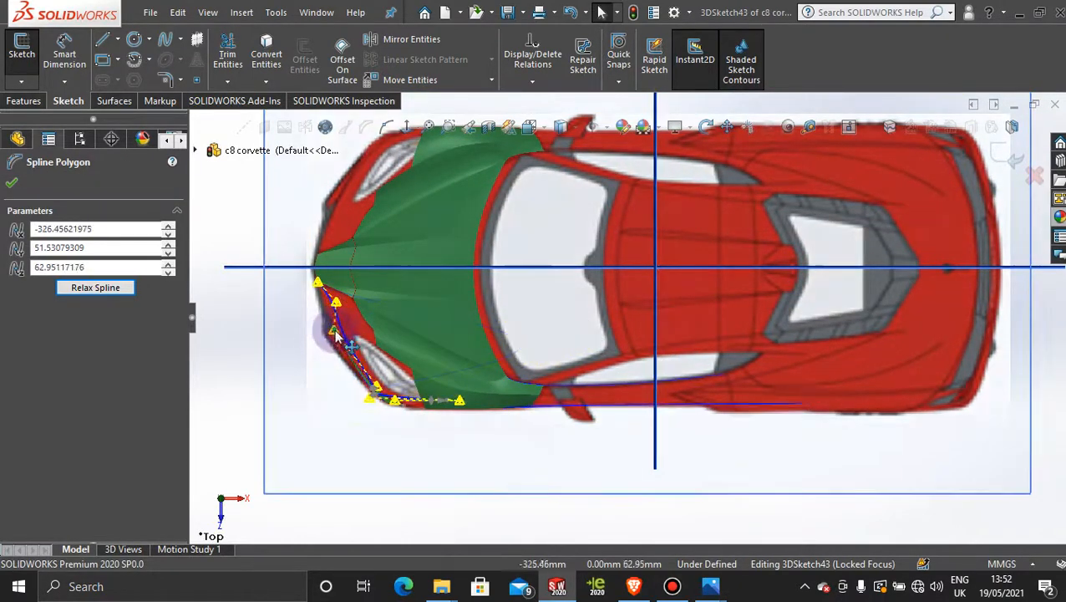
Step: Move the second control vertex onto the bumper's front outline in the top view, to about X -335.3, Z 37.5 mm
scroll(334, 332, down, 5)
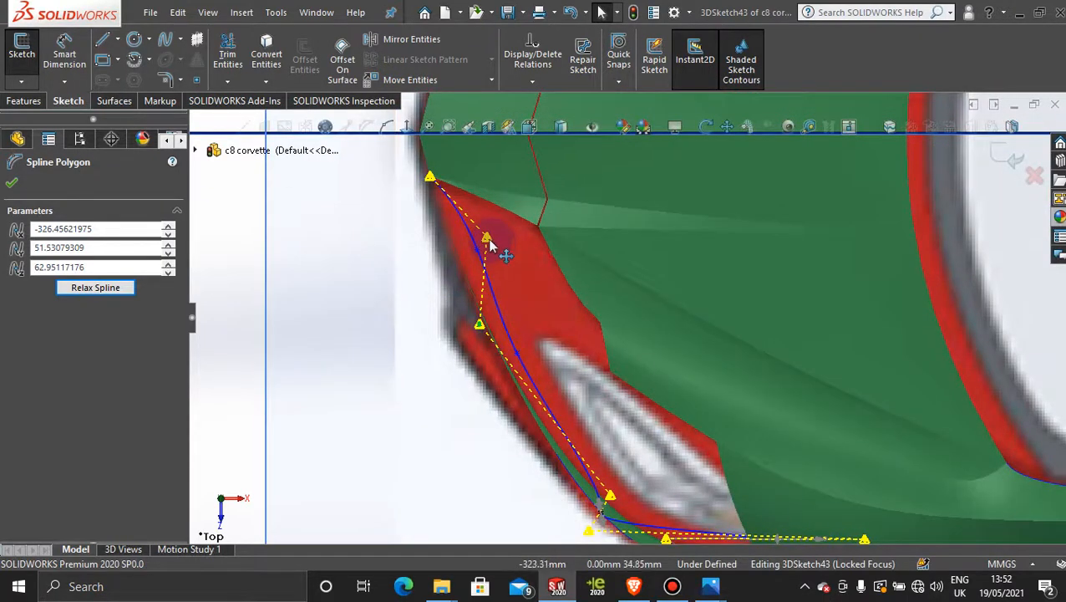
drag(491, 240, 451, 249)
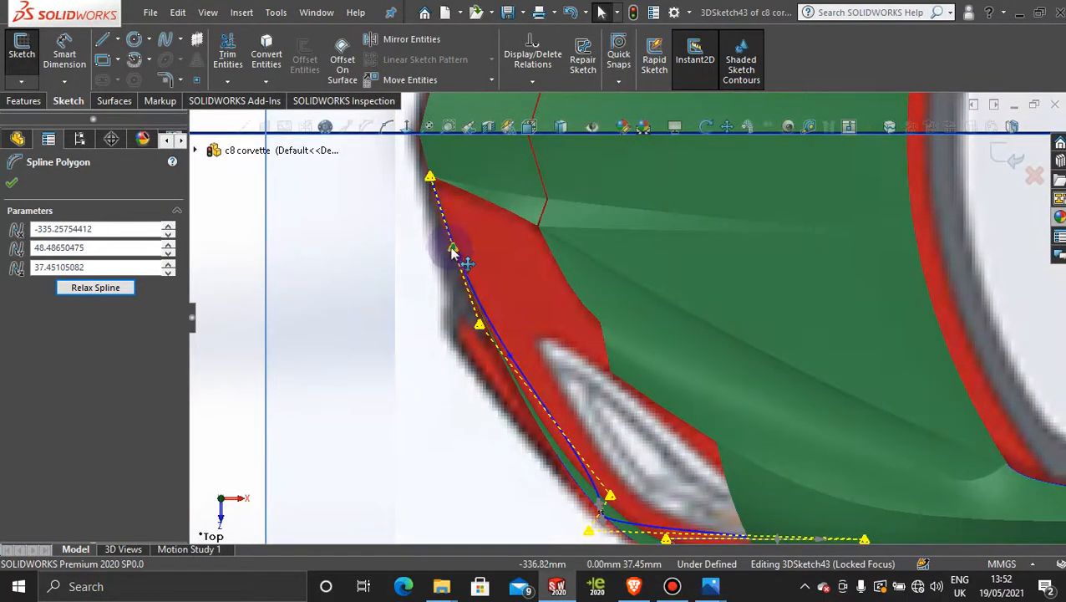
scroll(486, 277, down, 3)
scroll(488, 275, up, 1)
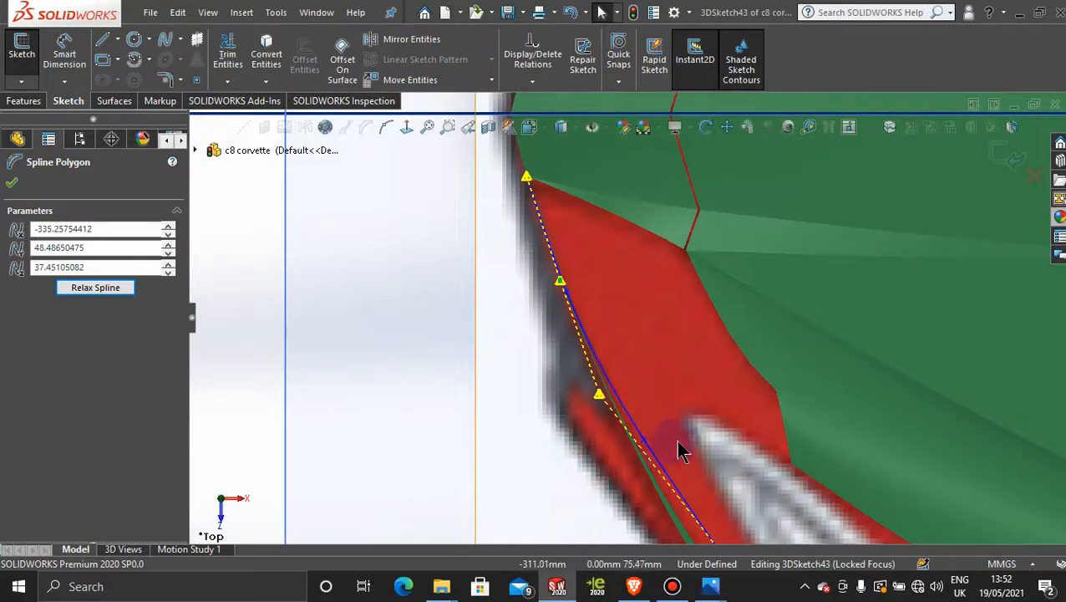
Step: Pull the fourth control vertex out to the bumper edge and move the sixth forward to about X -275.2, Z 135.3 mm
scroll(681, 451, up, 4)
scroll(726, 440, down, 4)
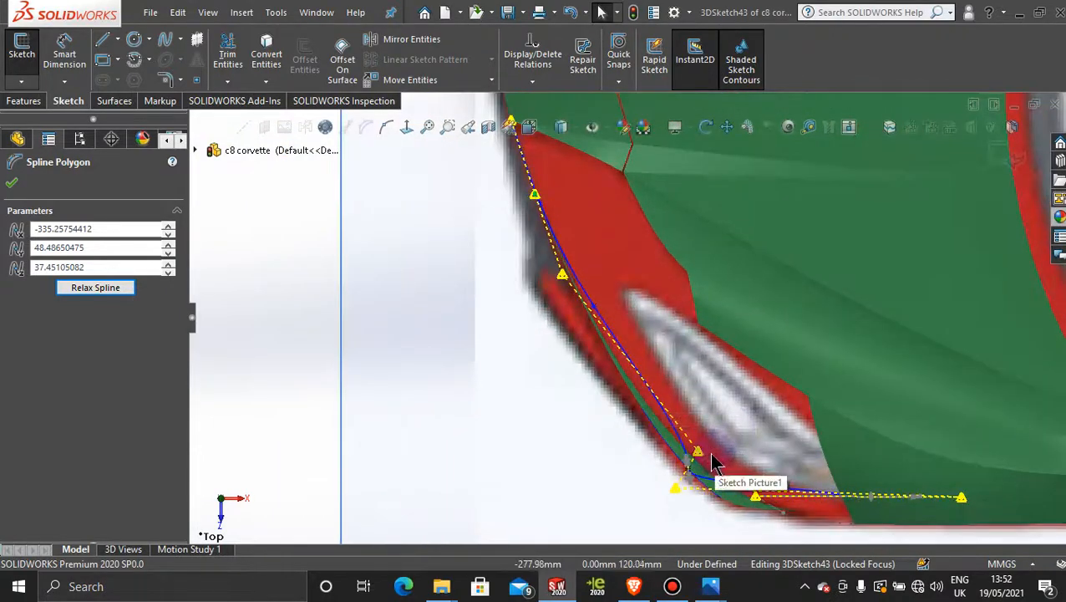
drag(697, 452, 664, 451)
drag(962, 498, 723, 506)
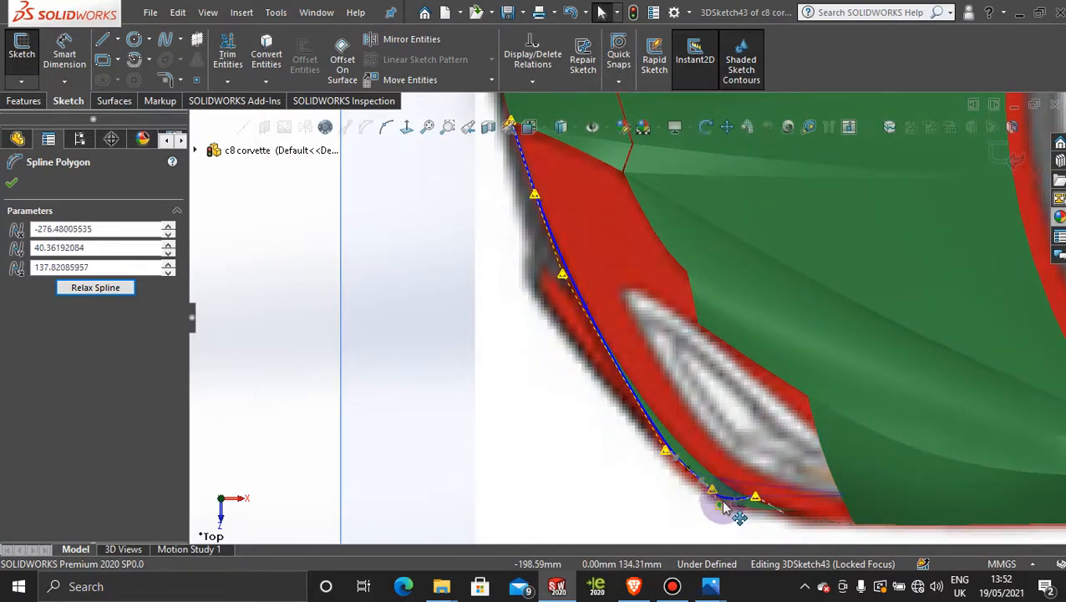
scroll(723, 505, up, 3)
scroll(735, 485, down, 6)
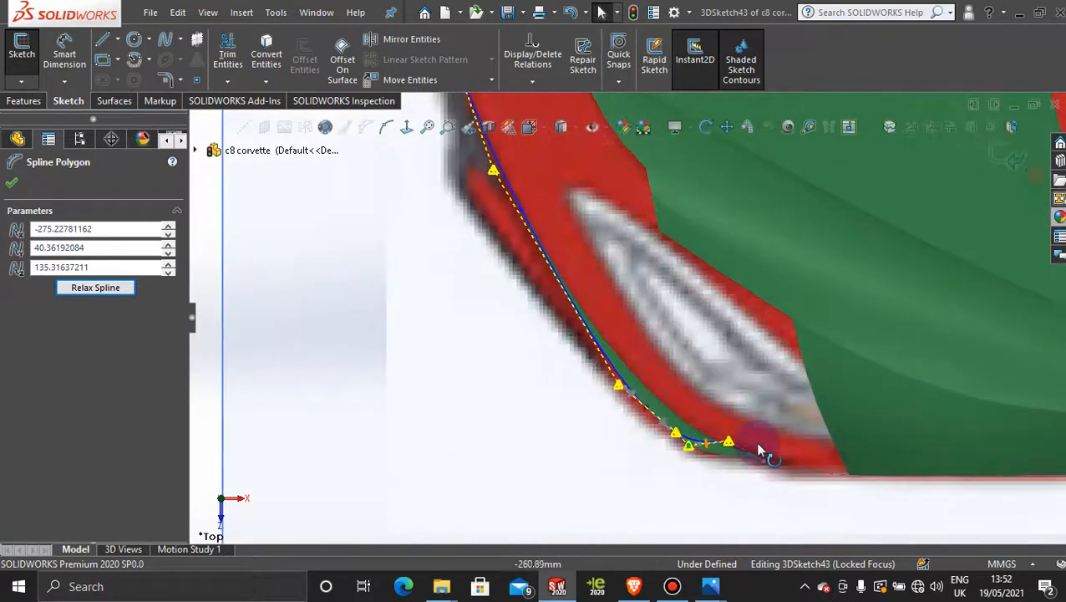
Step: Move the fifth control vertex to about X -278.6, Z 133.3 mm and the sixth to about X -274.9, Z 134.9 mm
scroll(727, 470, down, 3)
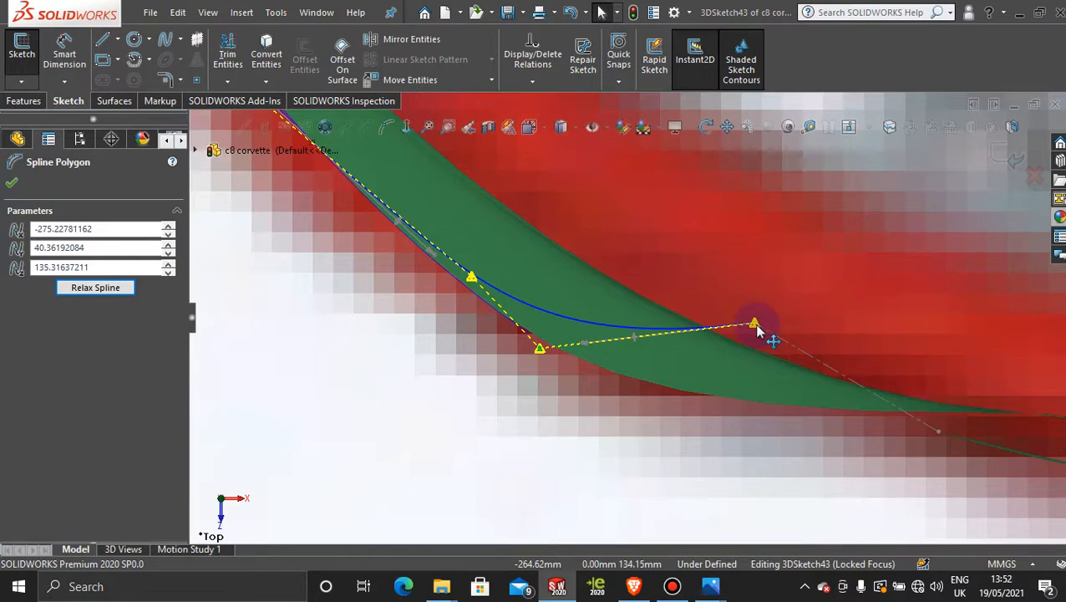
scroll(500, 292, up, 2)
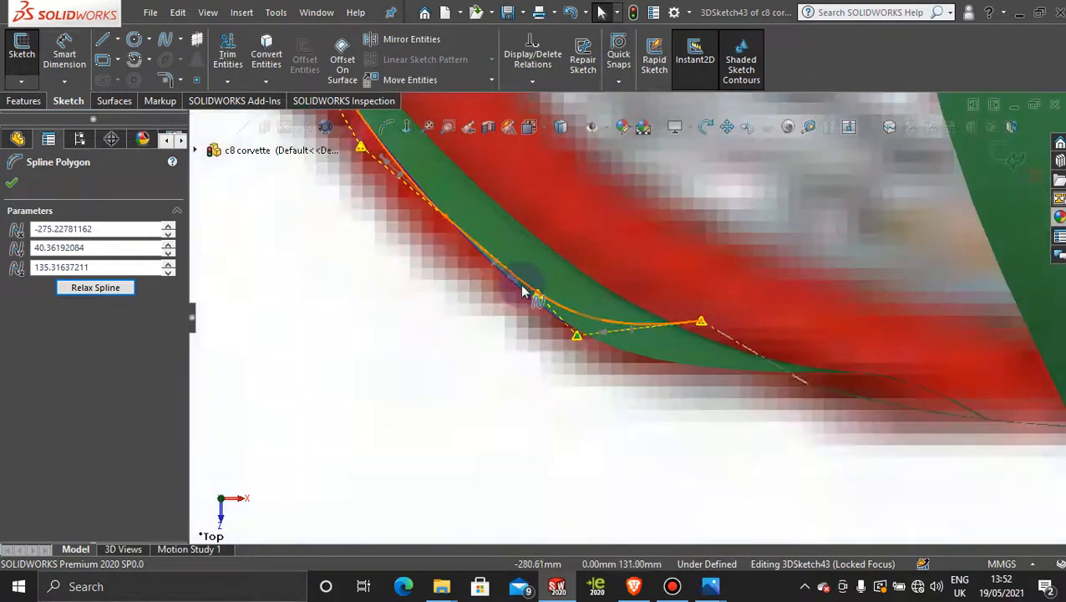
scroll(522, 291, down, 2)
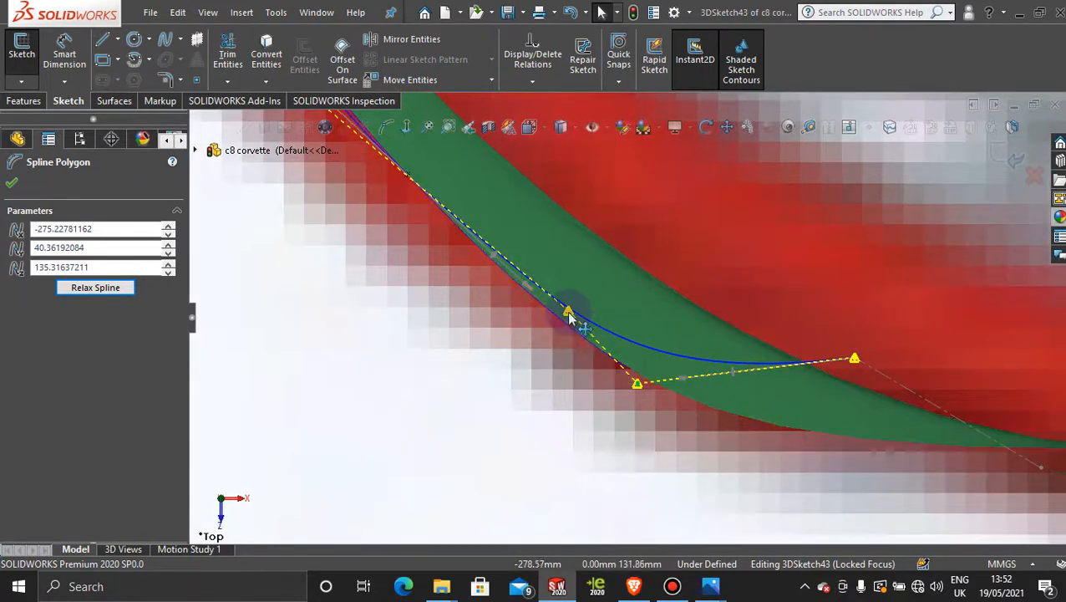
drag(568, 316, 569, 349)
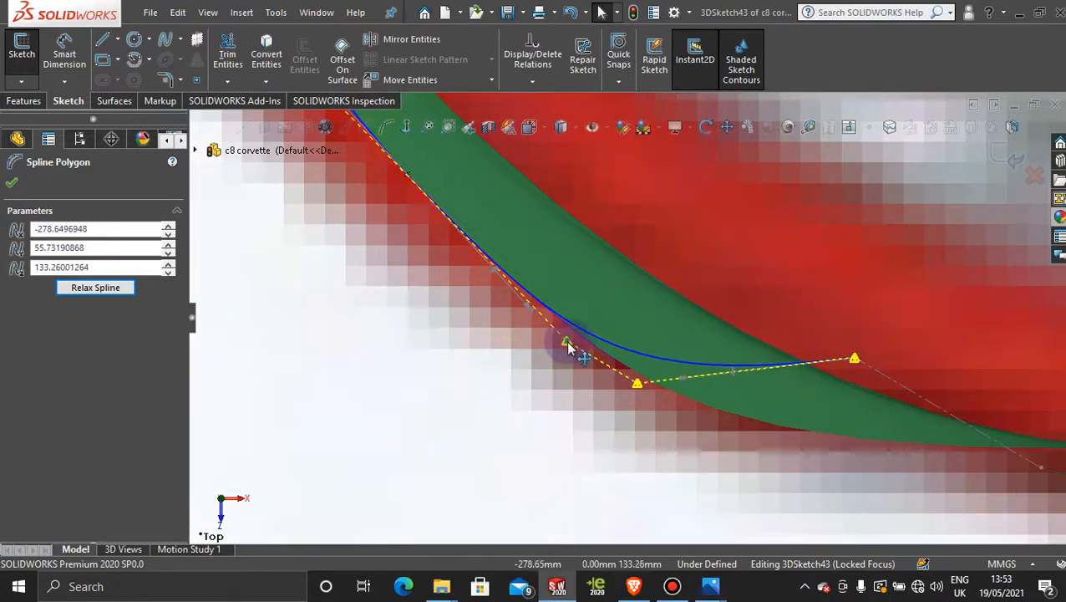
scroll(702, 395, up, 2)
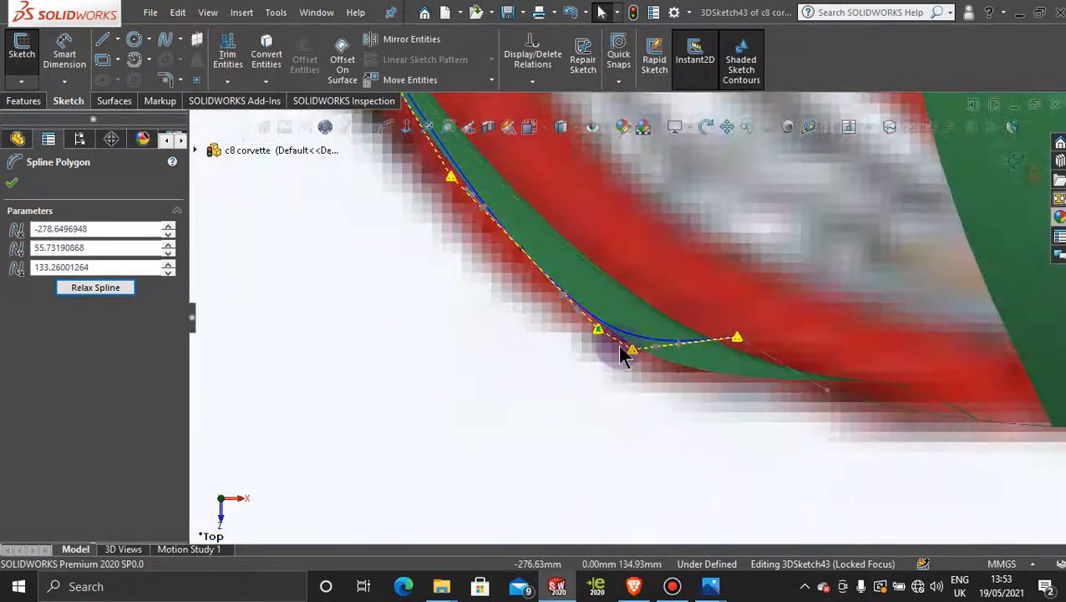
mouse_move(634, 358)
mouse_down()
mouse_move(669, 381)
mouse_move(637, 352)
mouse_up()
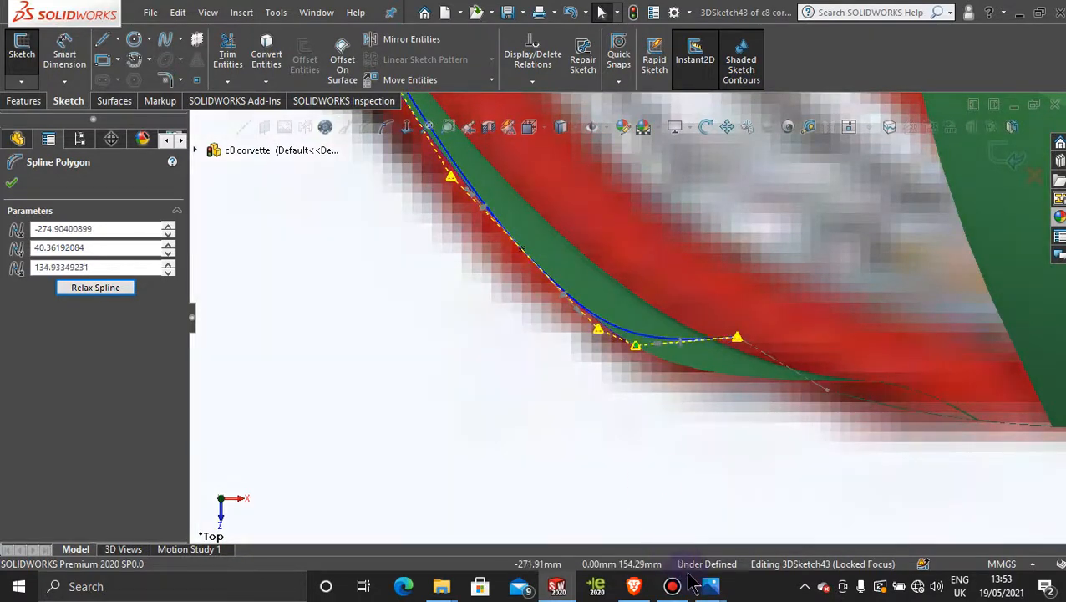
Step: Check the spline's end vertex and curve around the bumper corner from an oblique angle, and return to the top view
mouse_move(711, 586)
mouse_move(893, 520)
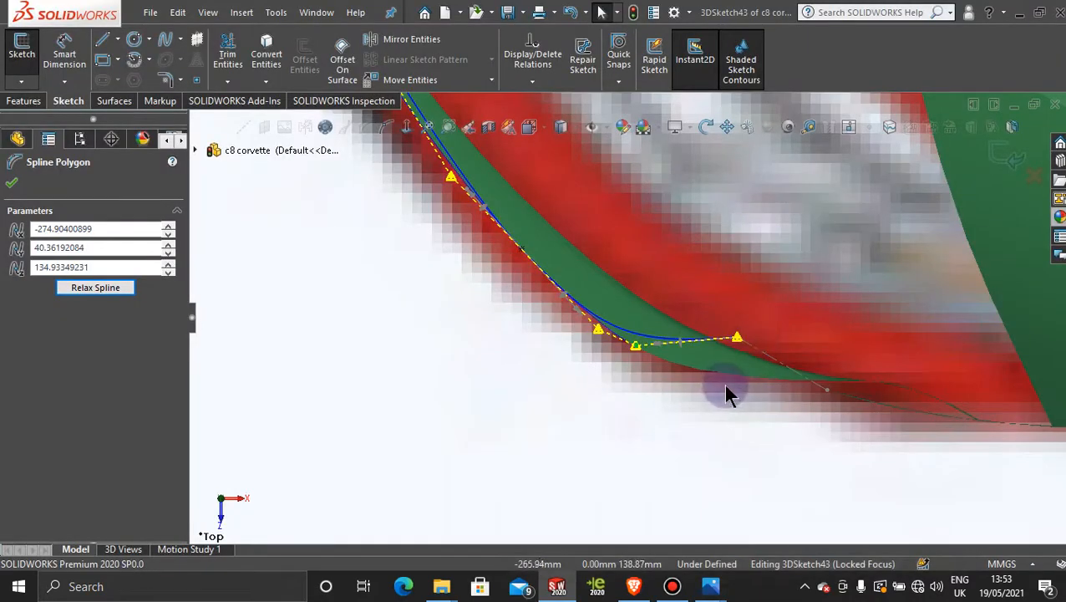
click(738, 339)
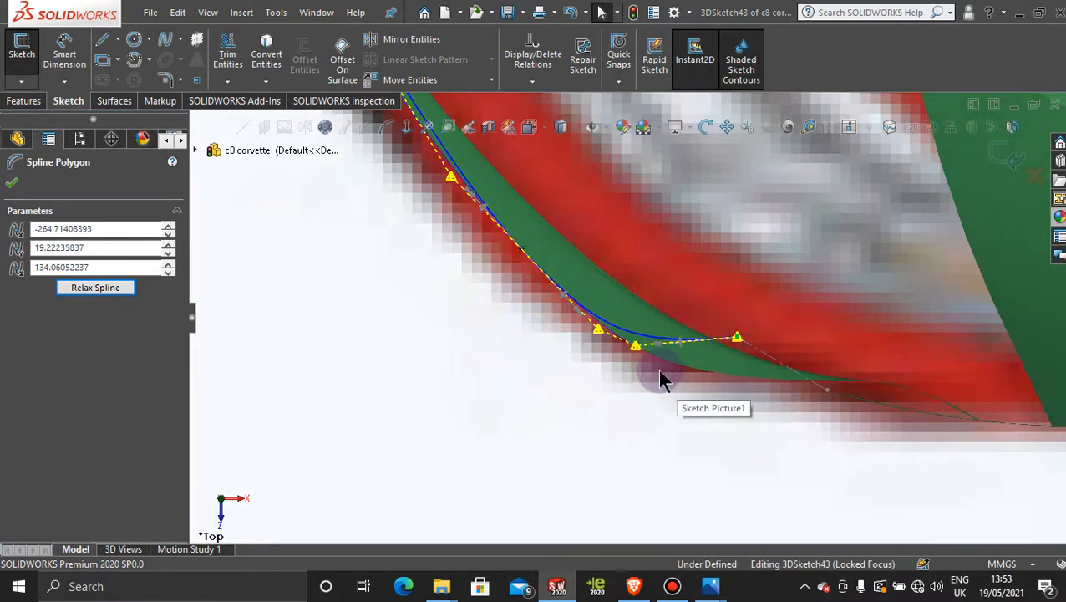
middle_drag(671, 426, 739, 428)
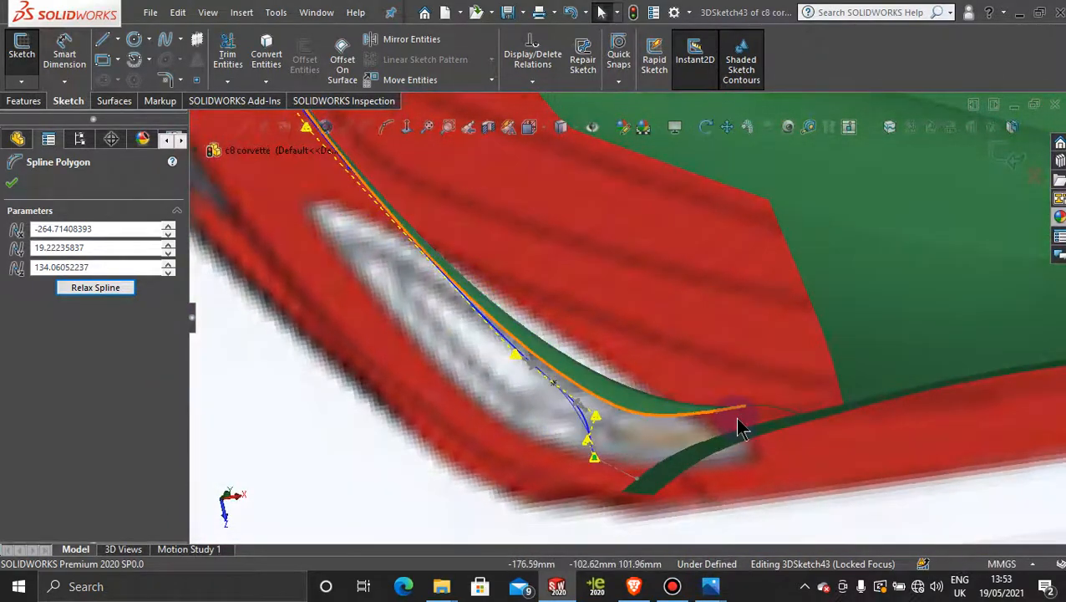
scroll(740, 428, up, 3)
key(space)
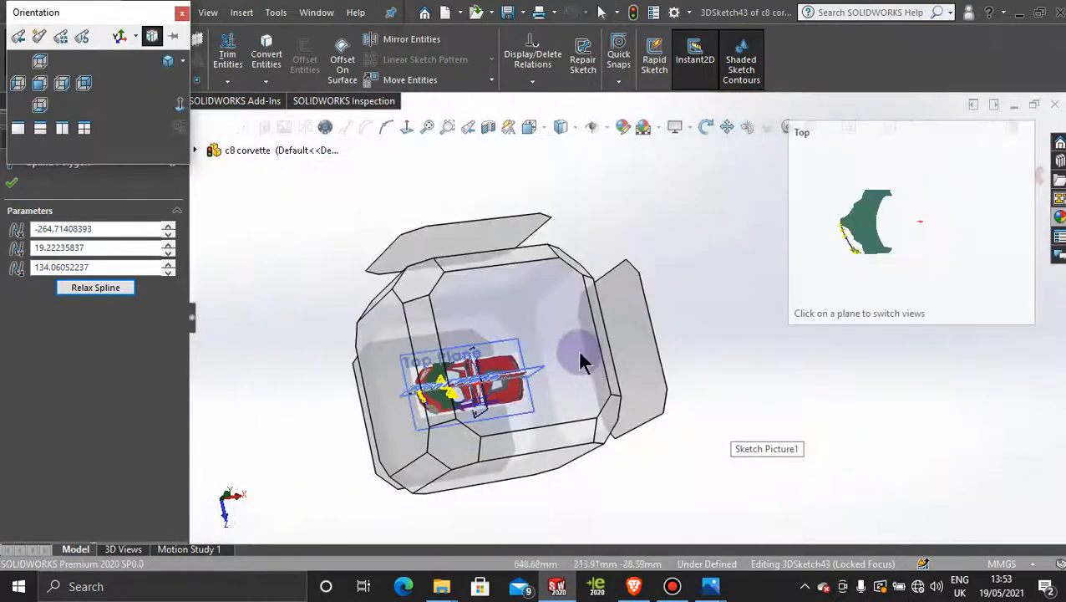
click(582, 361)
Step: Fine-tune the second control vertex along the bumper's front outline near the nose to about X -335.4, Z 37.9 mm
scroll(494, 393, down, 5)
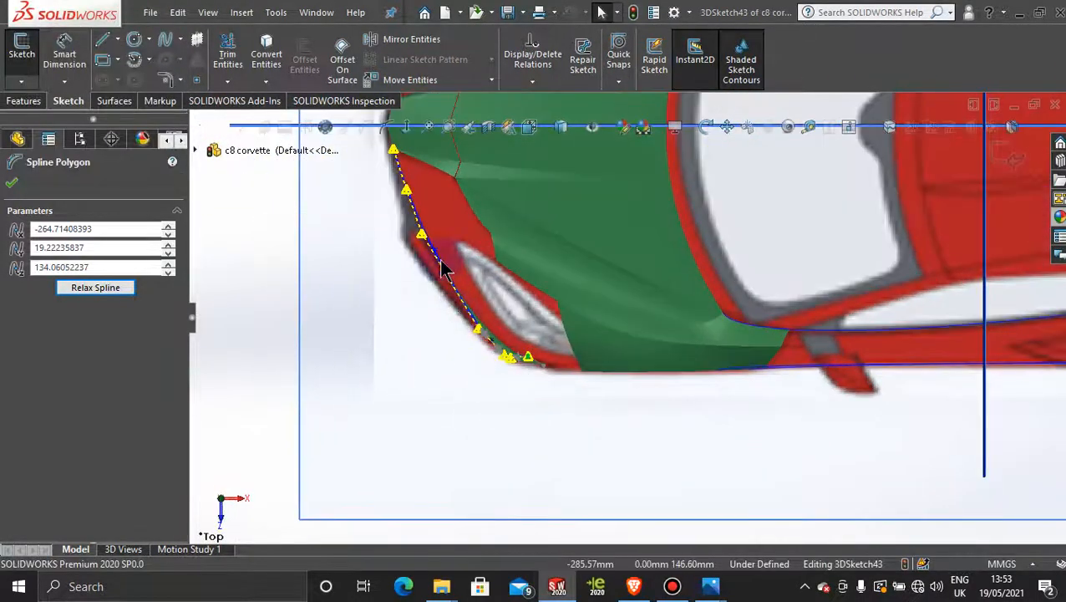
scroll(423, 210, down, 6)
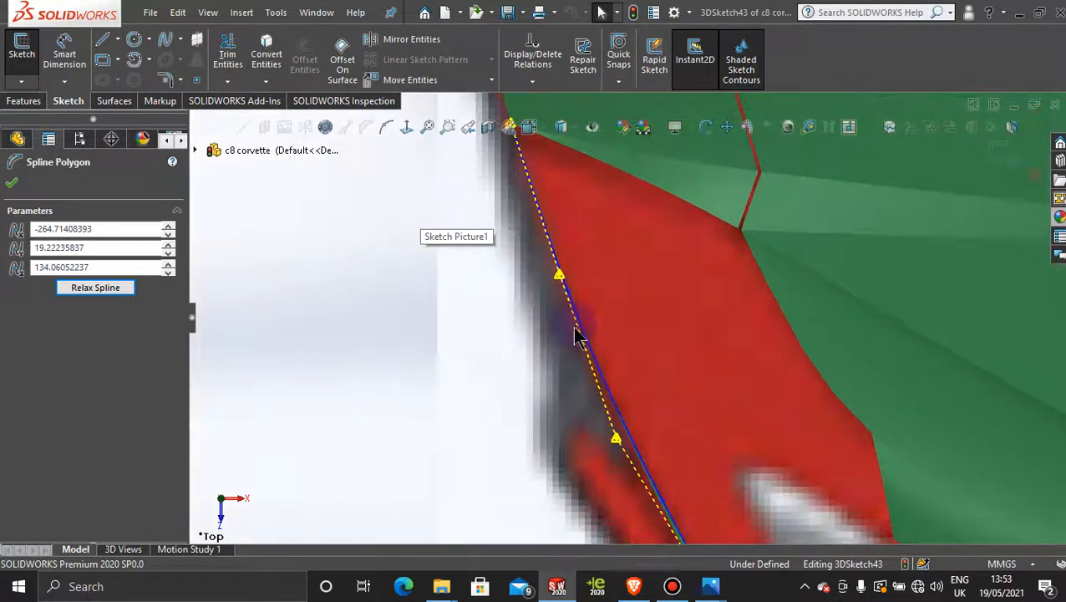
drag(561, 278, 556, 280)
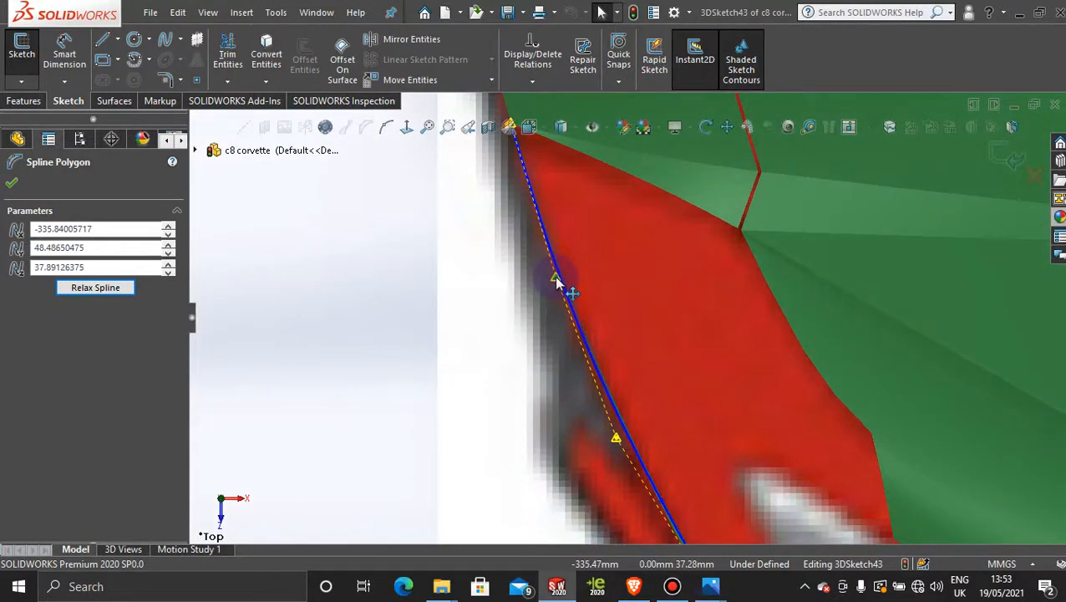
scroll(552, 183, down, 4)
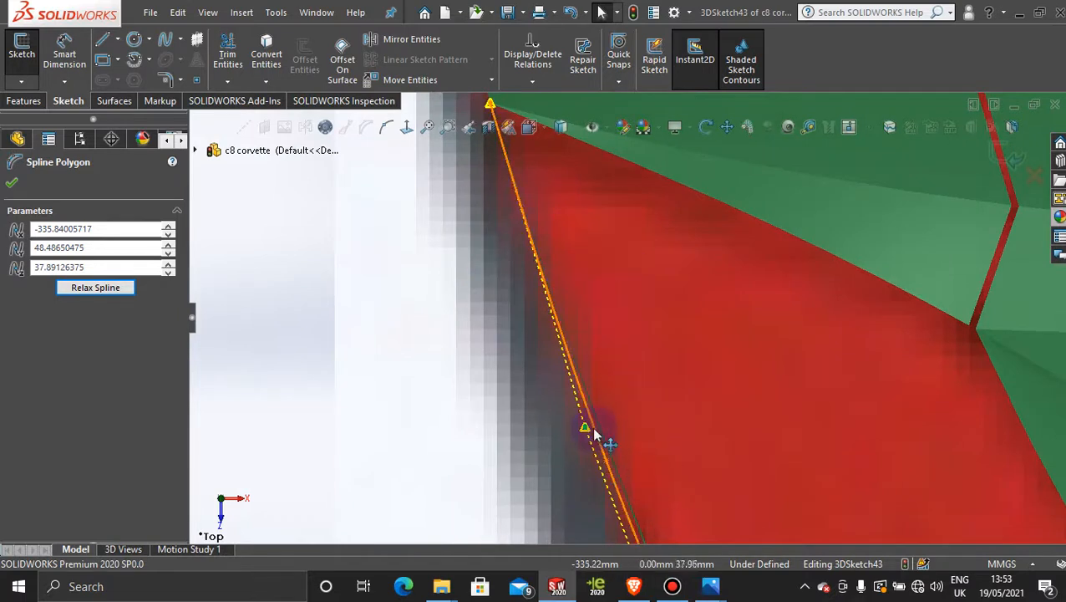
scroll(667, 389, down, 2)
click(545, 442)
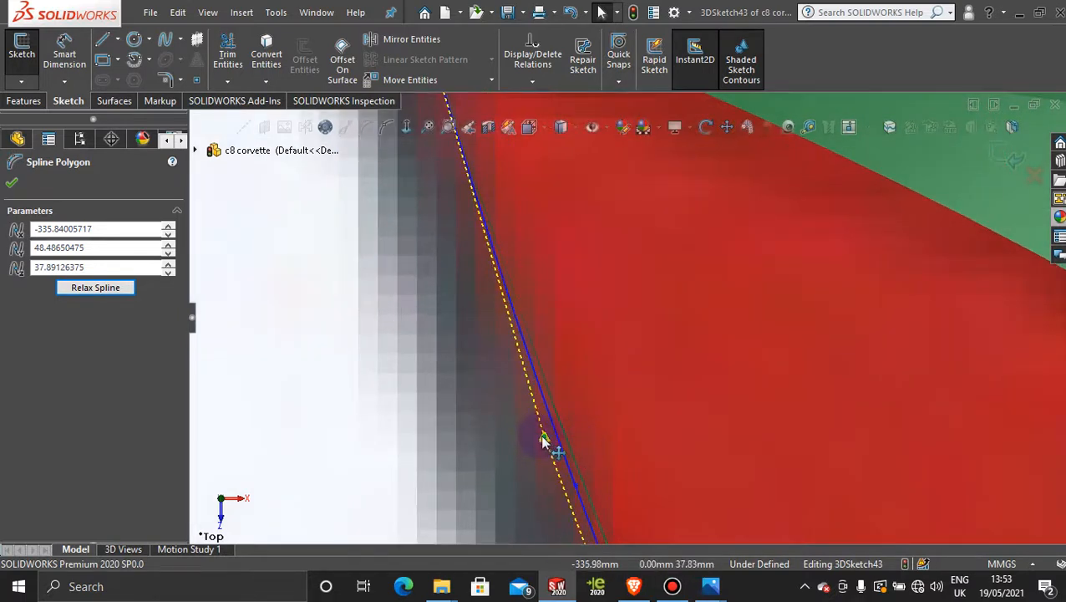
drag(542, 440, 552, 443)
scroll(635, 447, up, 6)
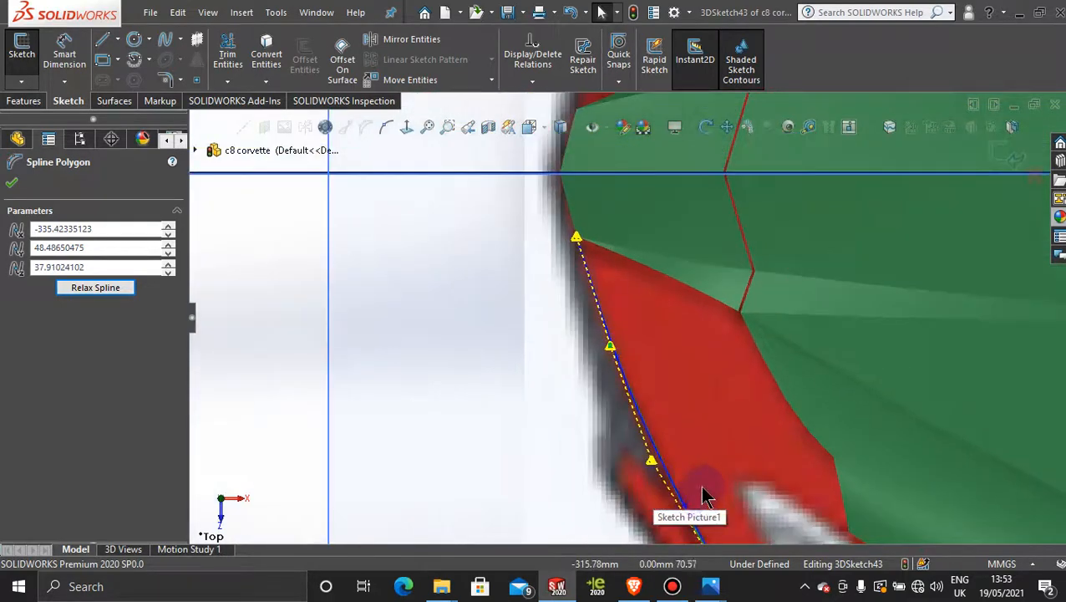
Step: Move the fourth control vertex slightly outward beside the headlight to about X -294.6, Z 118.1 mm and check the curve around the bumper corner
scroll(698, 489, down, 2)
scroll(702, 485, up, 4)
scroll(705, 438, down, 4)
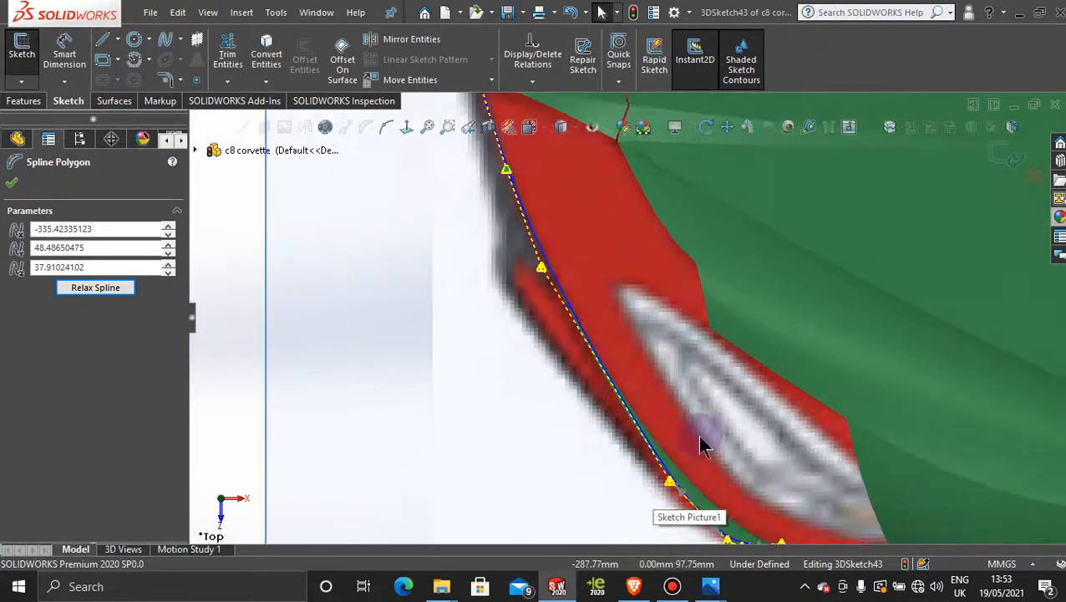
drag(670, 485, 666, 485)
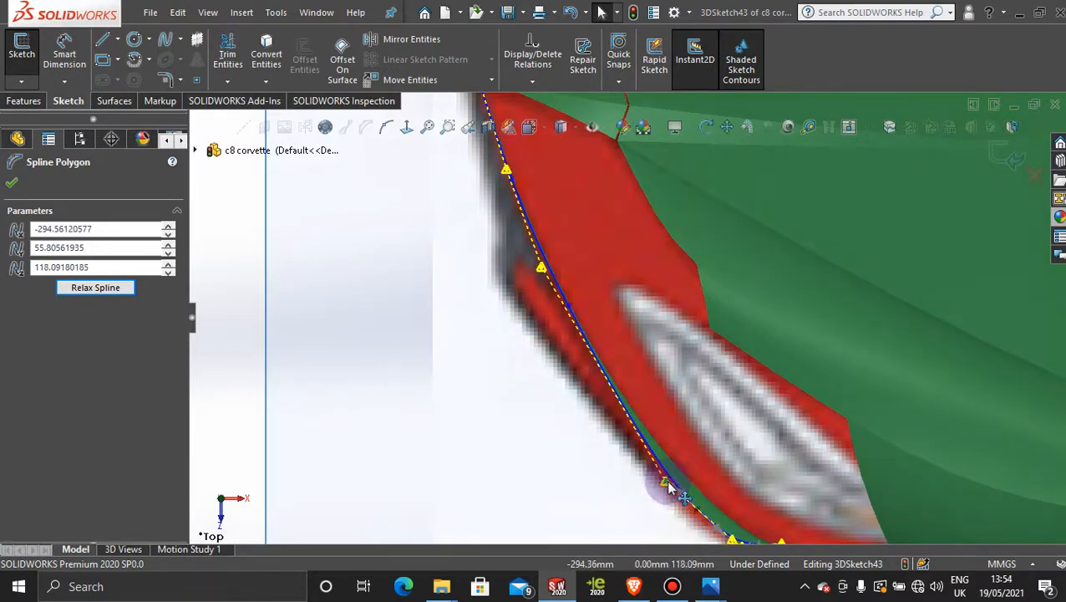
scroll(702, 487, up, 4)
scroll(667, 388, down, 5)
scroll(685, 467, down, 2)
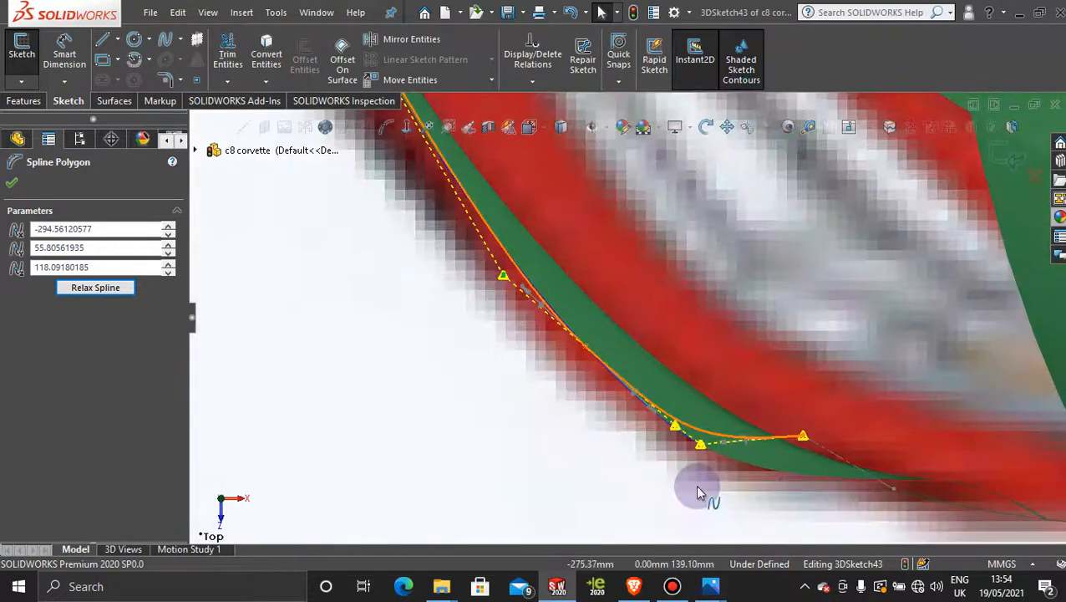
Step: In the top view, move the sixth, fourth and third control vertices to about X -272.5, Z 135.7; X -293.9, Z 118.2; and X -319.2, Z 79.2 mm
drag(702, 451, 727, 452)
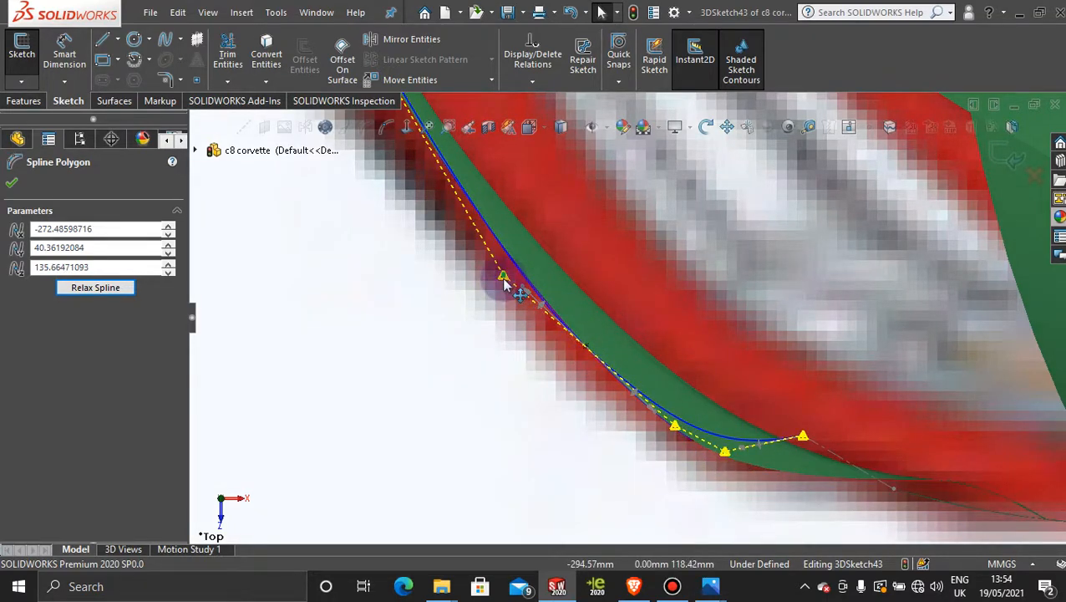
drag(504, 284, 512, 283)
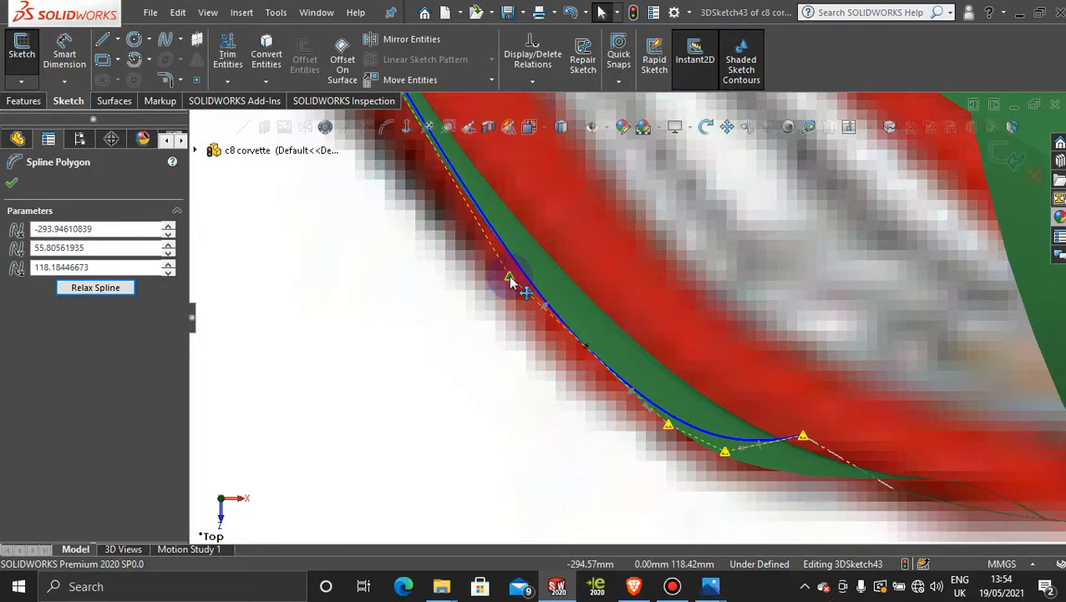
scroll(510, 282, up, 8)
scroll(535, 231, down, 4)
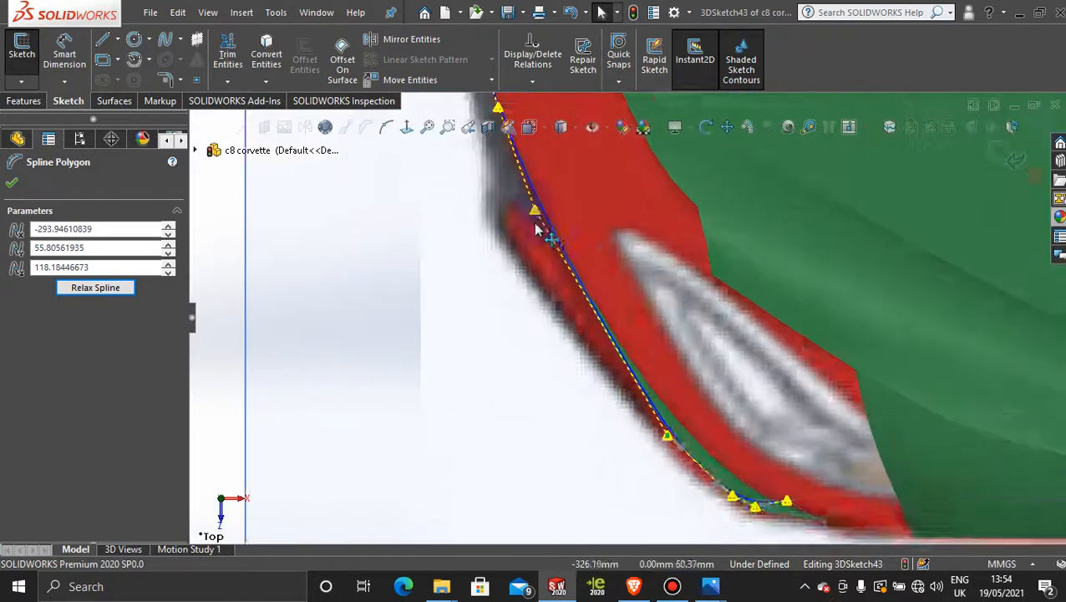
drag(541, 227, 579, 306)
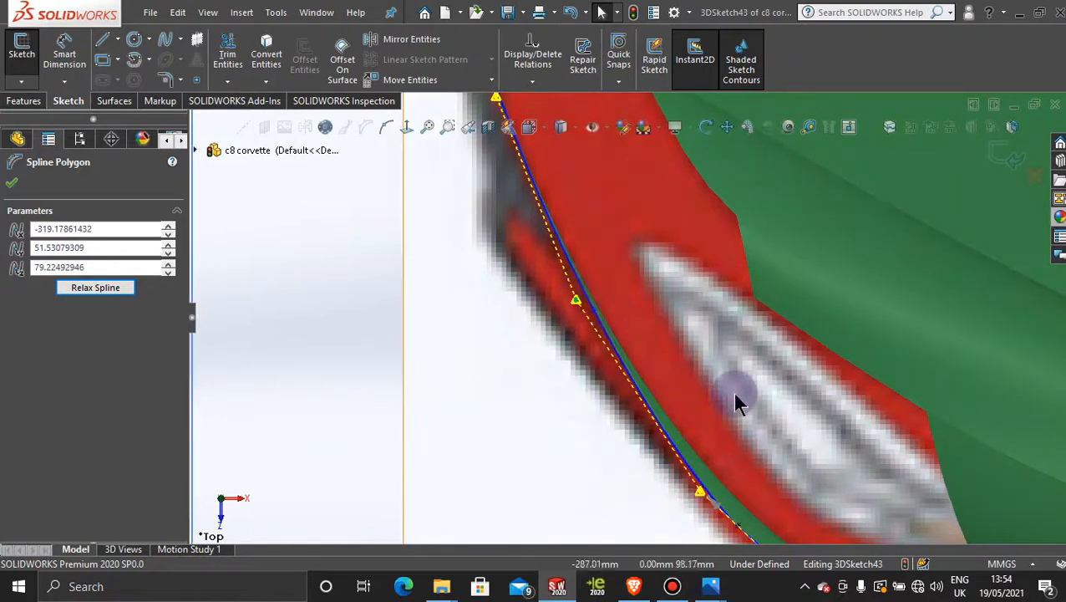
Step: In the front view, shift the second control vertex rearward along the bumper line and the third to about X -314.1, Y 52.6 mm
scroll(731, 393, up, 5)
middle_drag(733, 404, 815, 188)
click(712, 227)
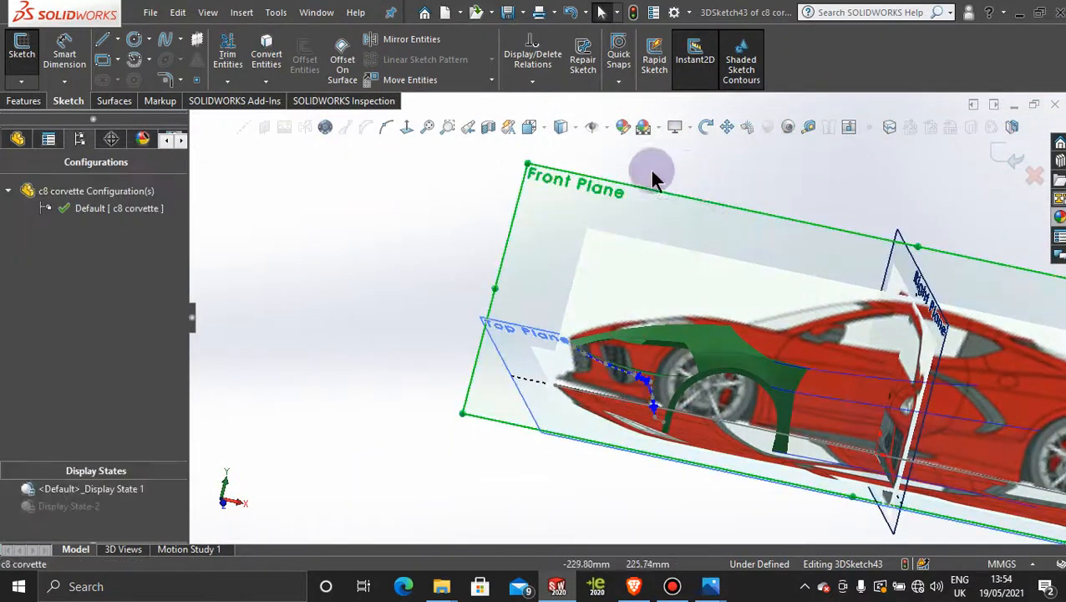
click(406, 130)
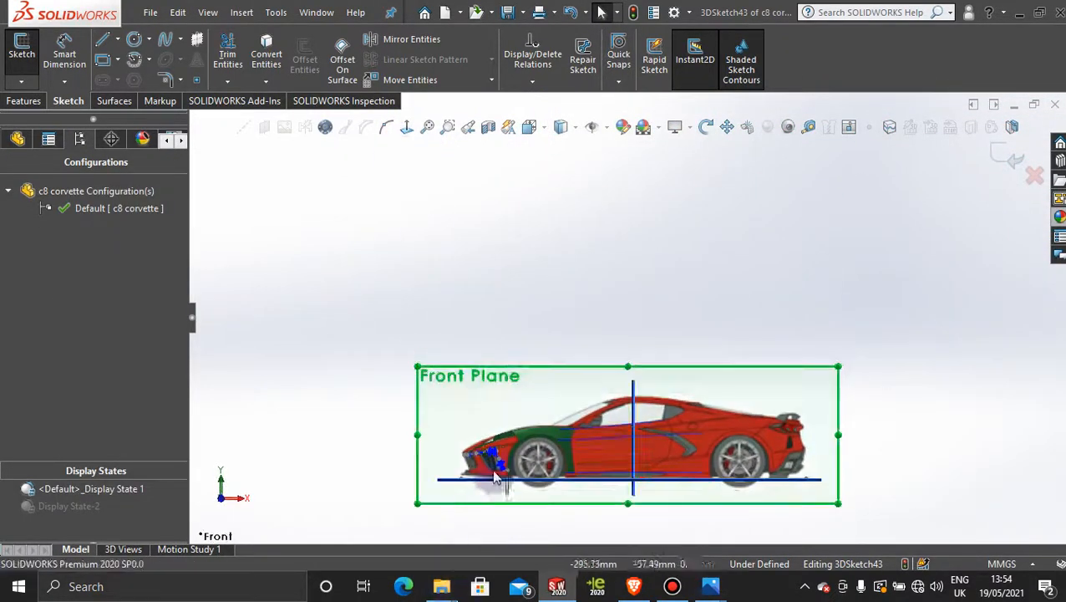
scroll(537, 383, down, 5)
scroll(539, 389, down, 3)
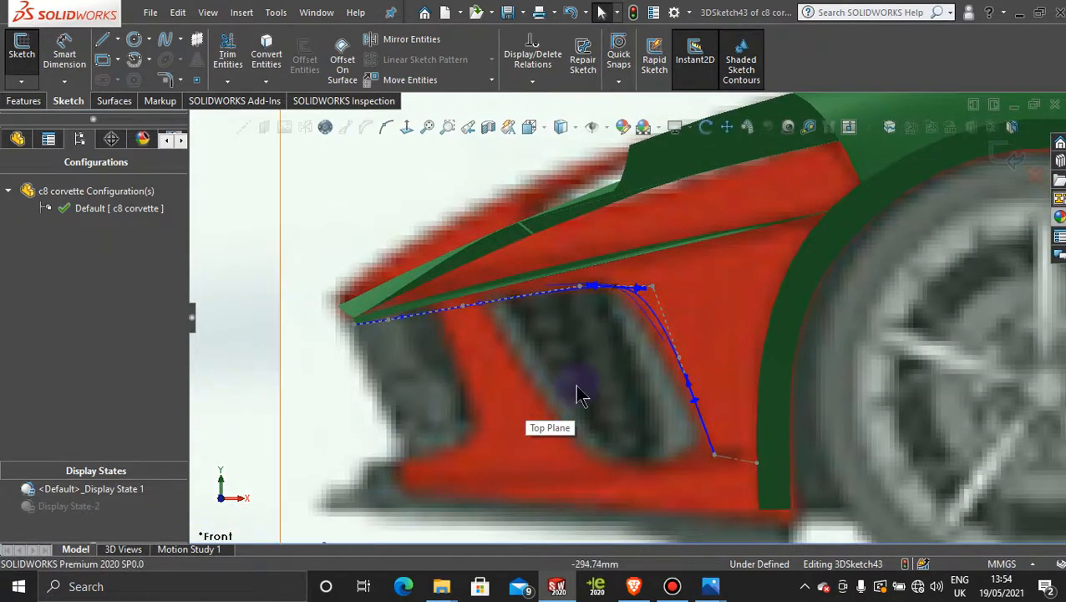
click(653, 286)
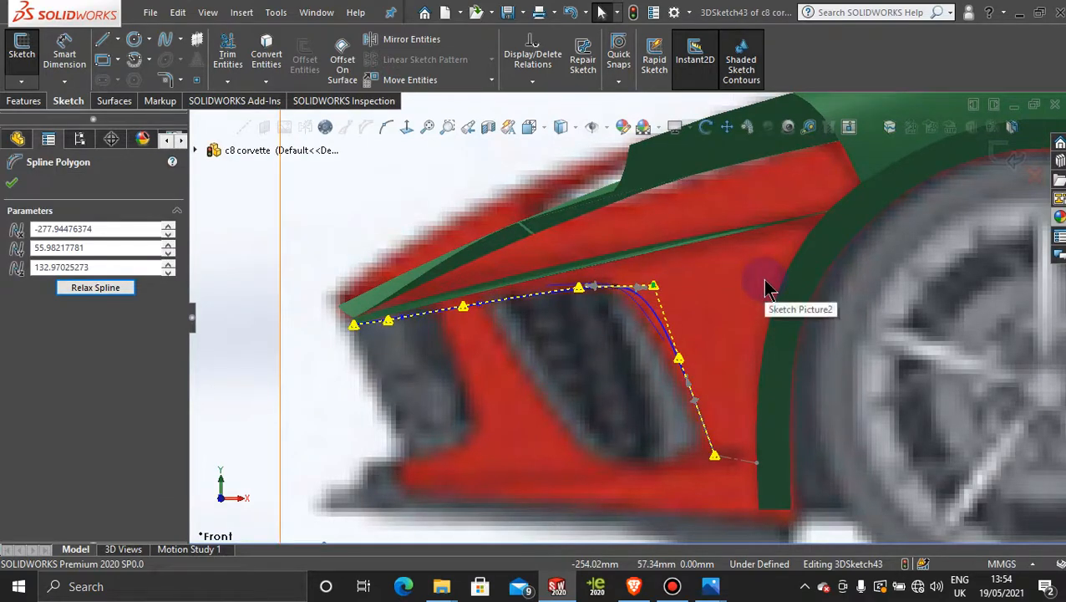
click(388, 323)
drag(413, 314, 486, 302)
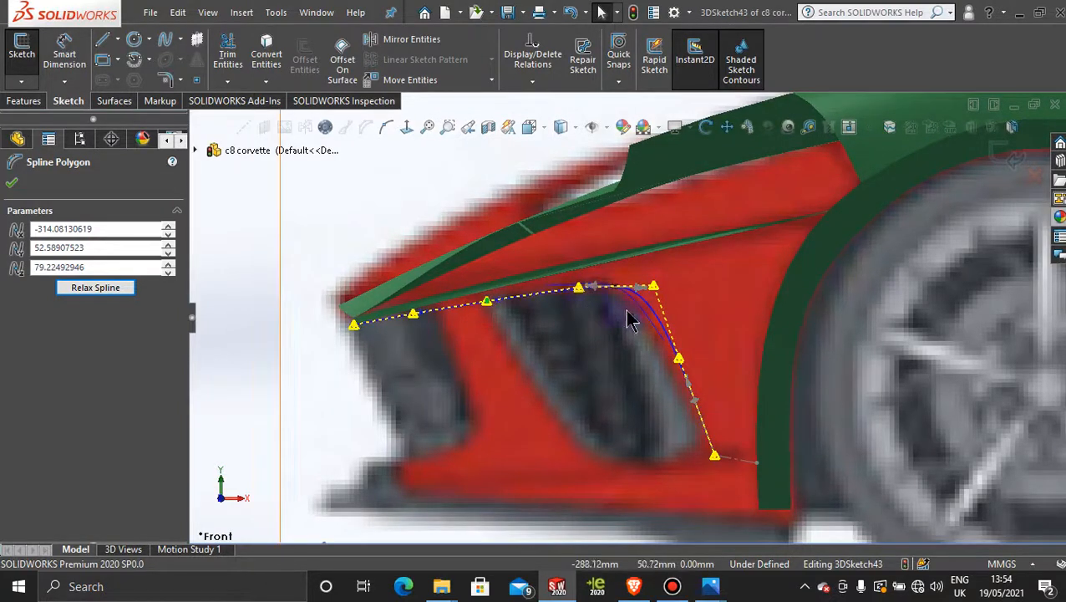
Step: Move the fifth control vertex above the vent corner to about X -279.0, Y 55.1 mm and the third to about X -313.4, Y 52.9 mm
click(653, 287)
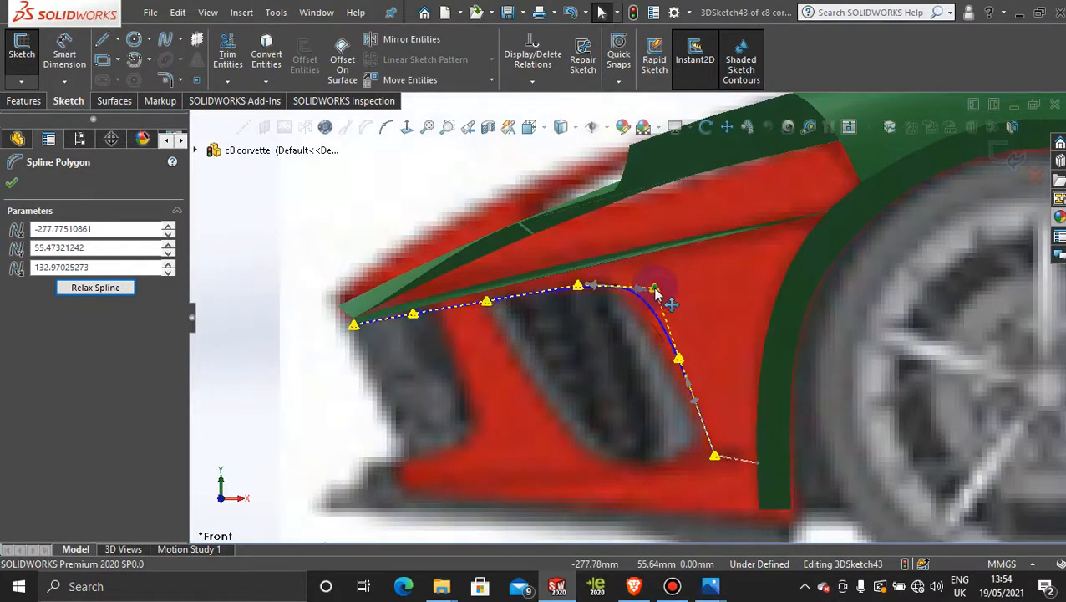
drag(654, 295, 650, 290)
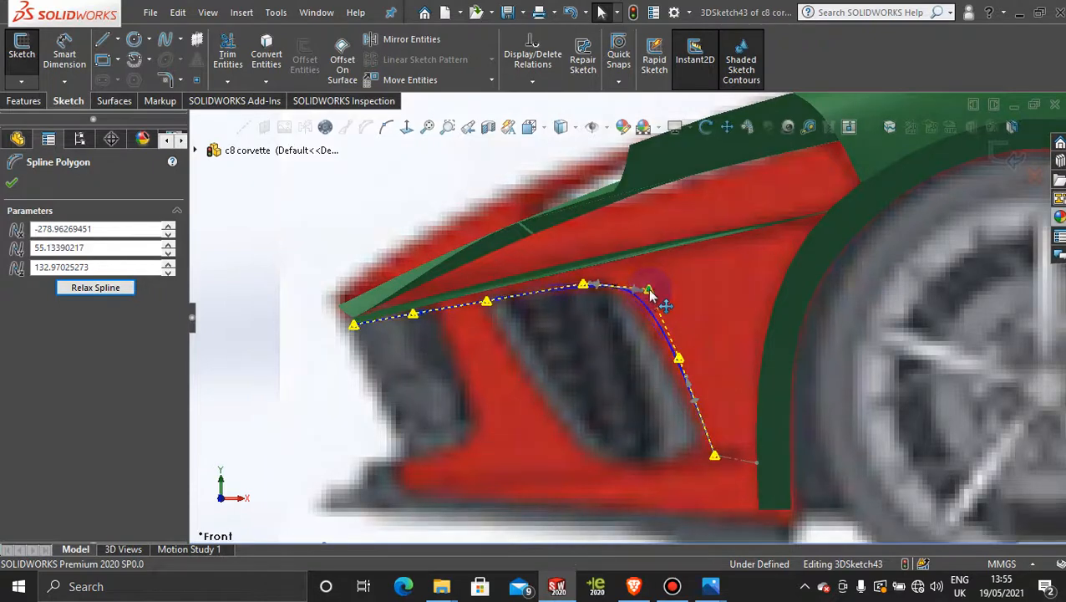
drag(489, 308, 493, 306)
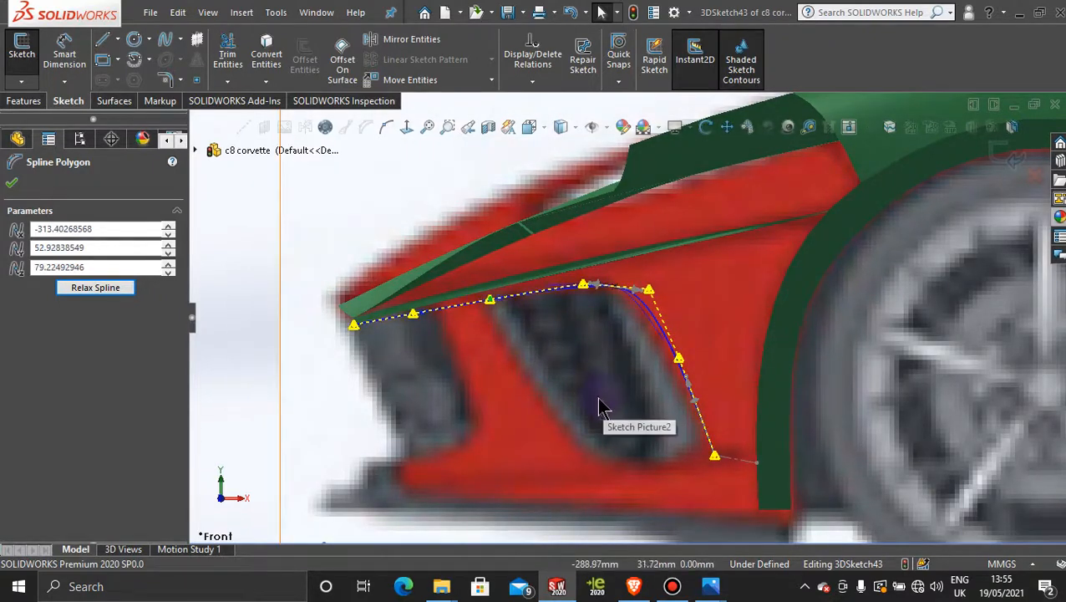
Step: From the view facing the car's nose, move the sixth control vertex inward beside the vent to about Y 40.5, Z 134.2 mm
scroll(599, 400, up, 5)
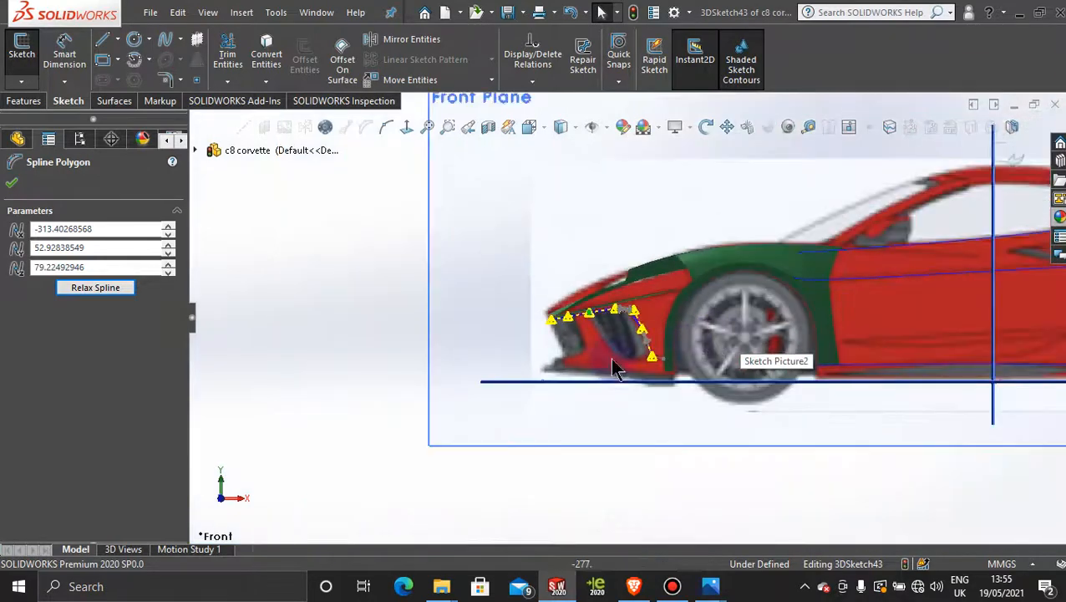
middle_drag(613, 368, 728, 420)
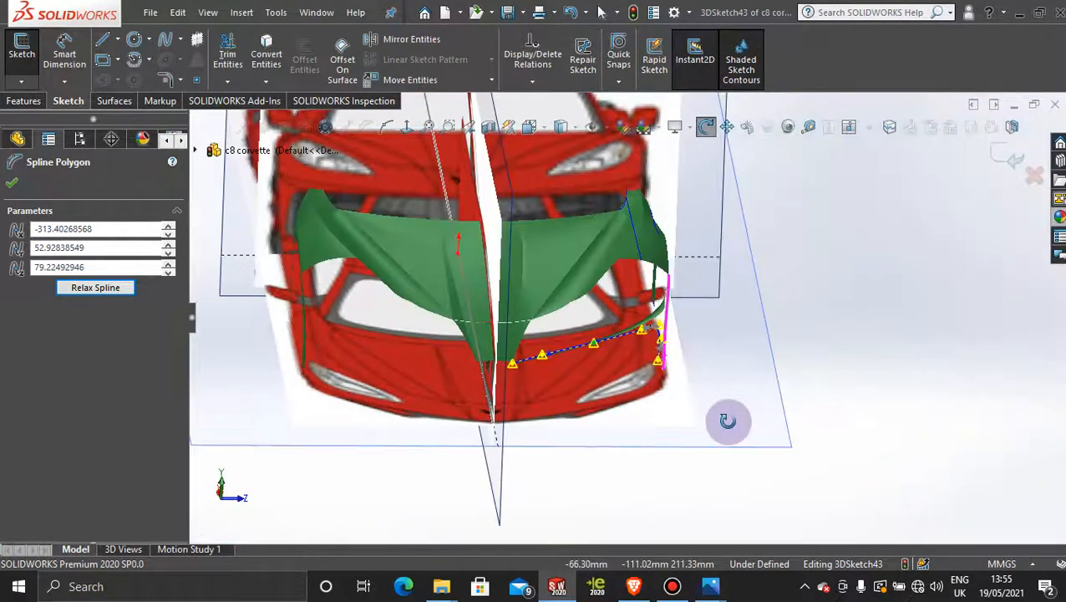
click(707, 166)
click(407, 133)
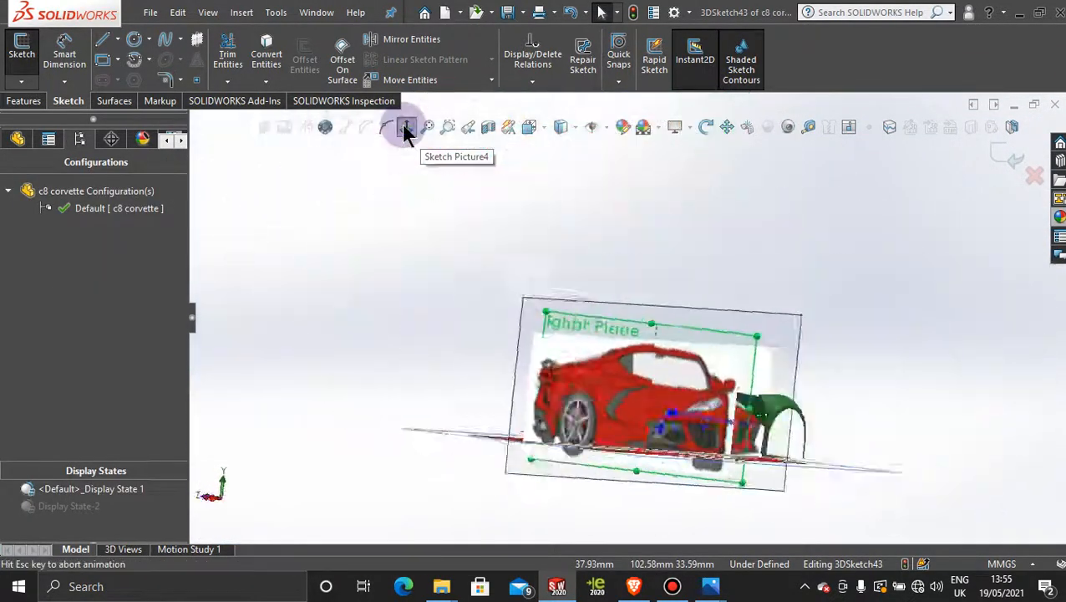
scroll(644, 381, down, 8)
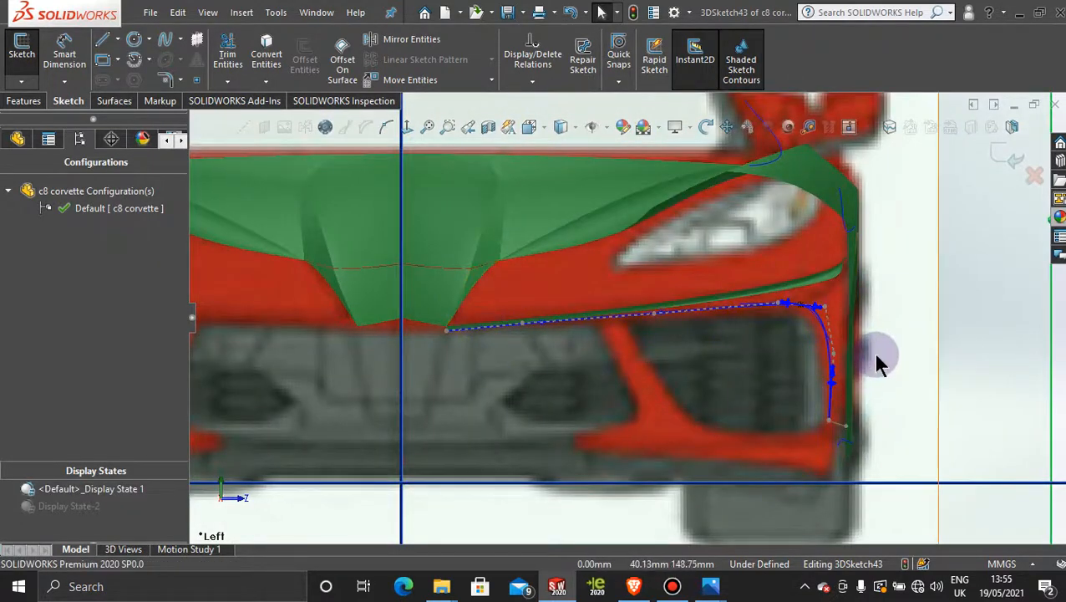
scroll(862, 353, down, 5)
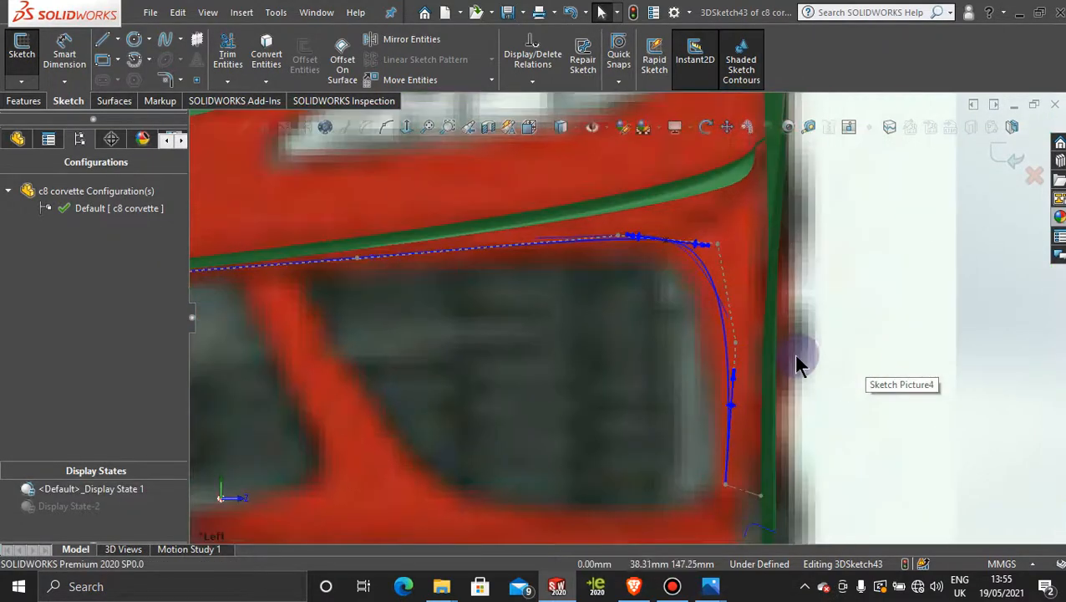
click(738, 349)
drag(738, 349, 734, 348)
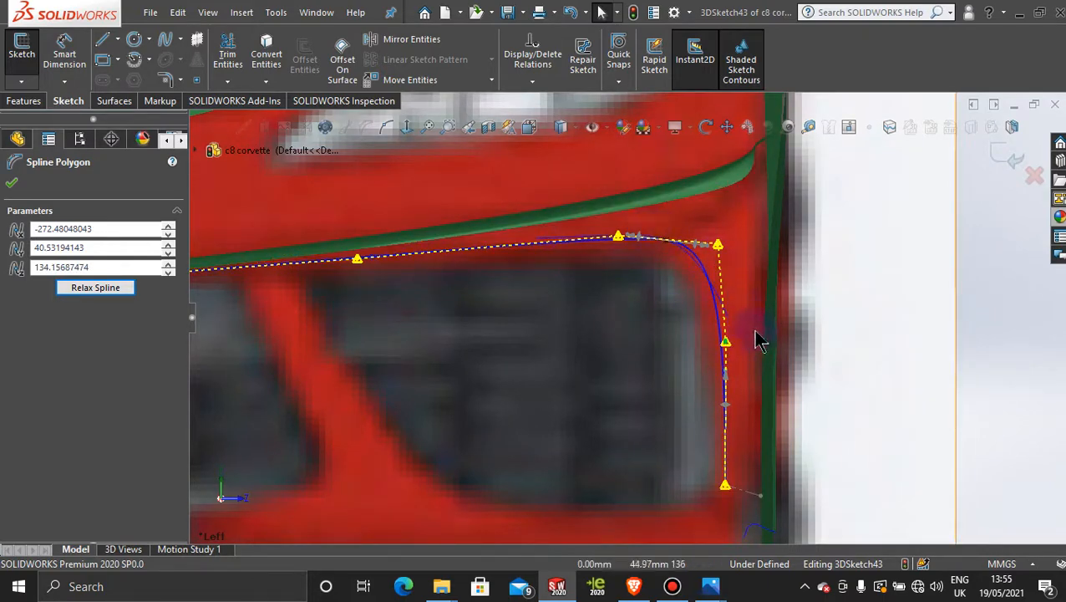
Step: Check the spline around the vent and its lower end near the wheel arch in the front view and from oblique angles
scroll(757, 339, up, 10)
middle_drag(740, 345, 578, 364)
click(702, 197)
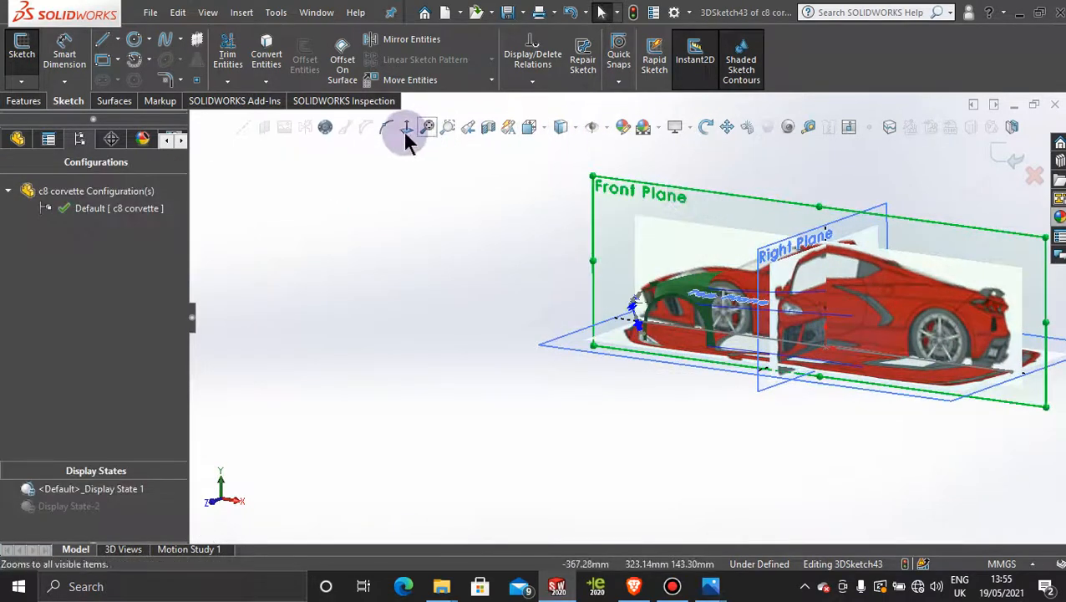
click(406, 128)
scroll(452, 399, down, 5)
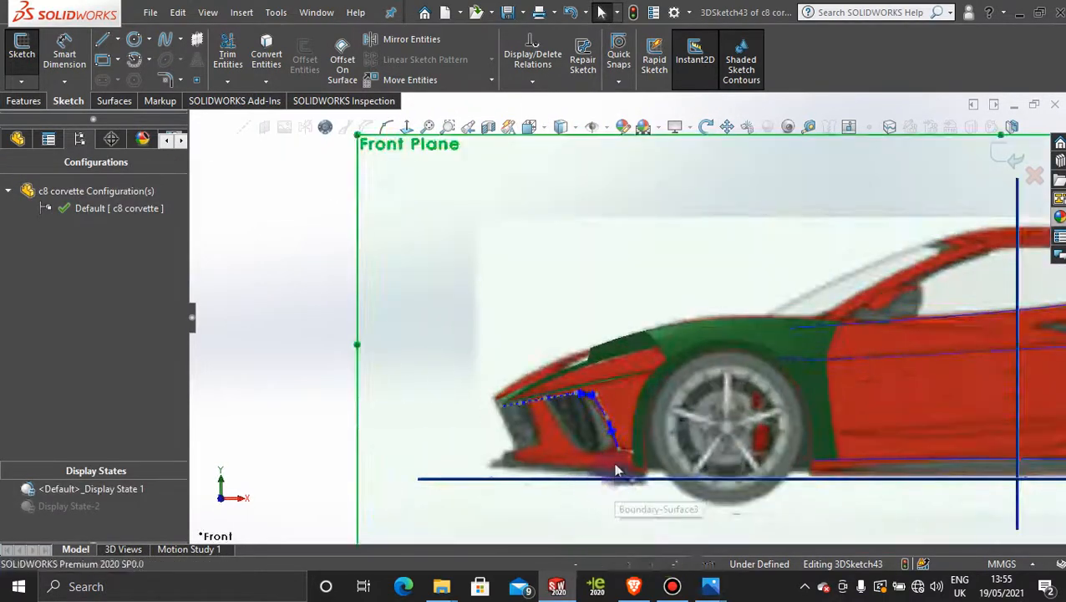
scroll(616, 470, down, 5)
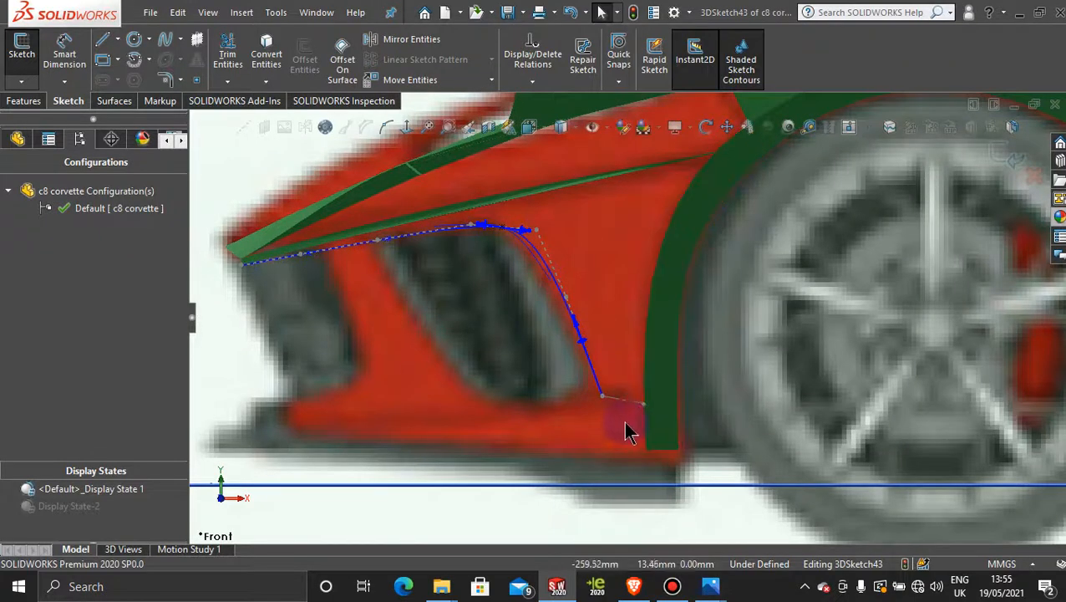
scroll(625, 431, down, 2)
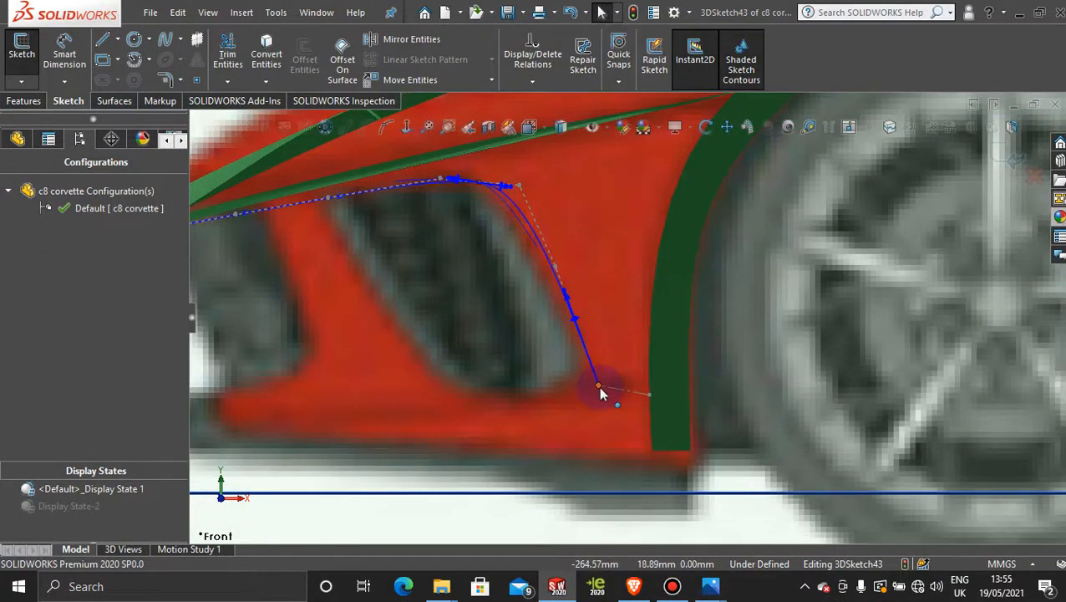
scroll(697, 403, up, 5)
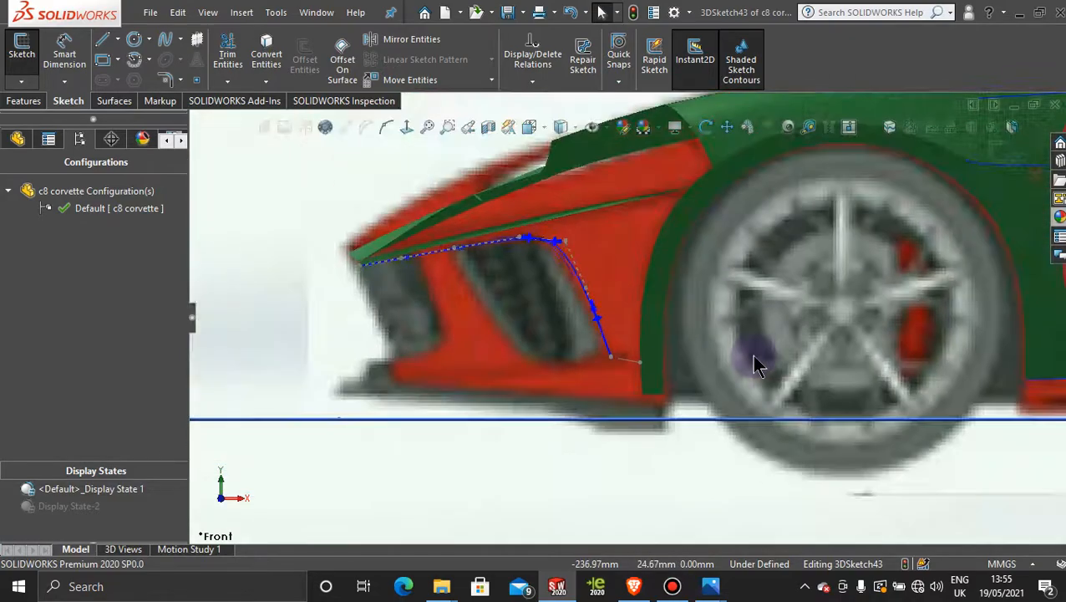
middle_drag(679, 305, 730, 326)
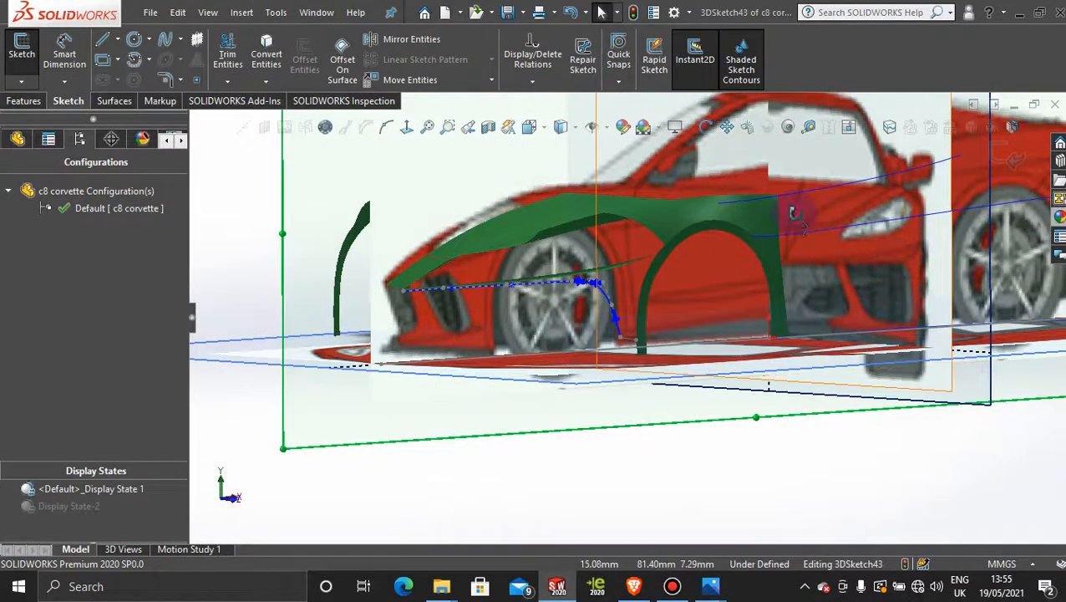
middle_drag(791, 214, 817, 317)
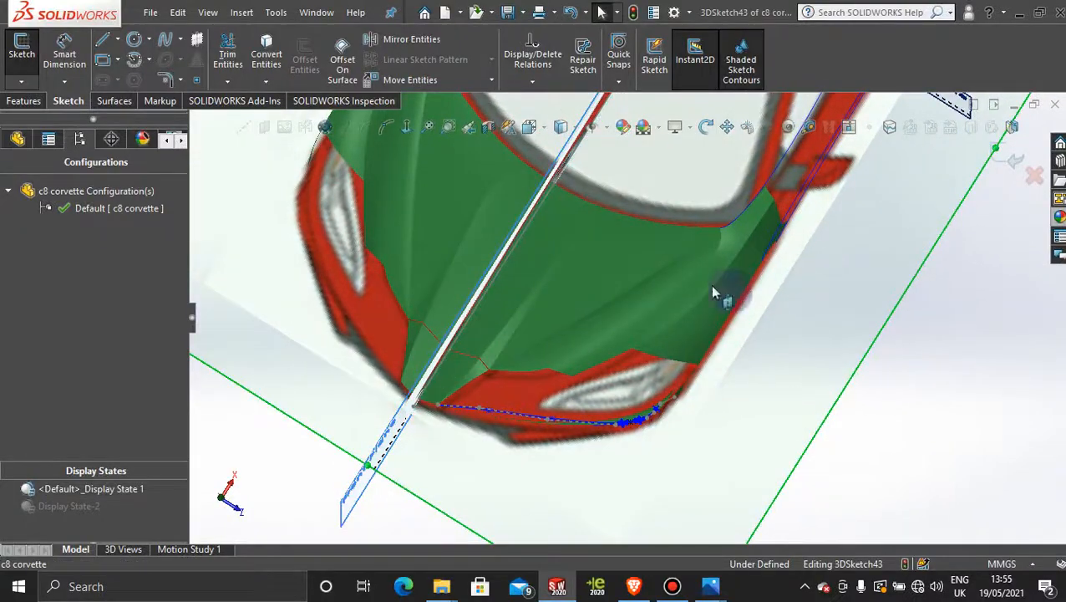
Step: In the top view, move the second control vertex to about X -335.0, Z 40.8 mm and the third to about X -317.4, Z 80.4 mm
click(406, 127)
scroll(436, 294, down, 10)
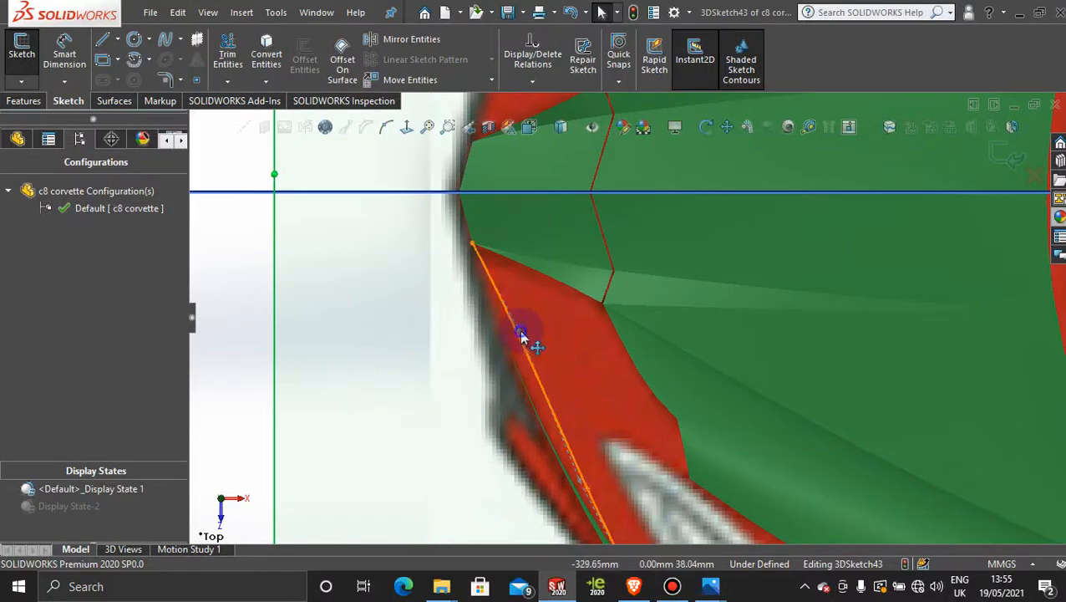
click(520, 334)
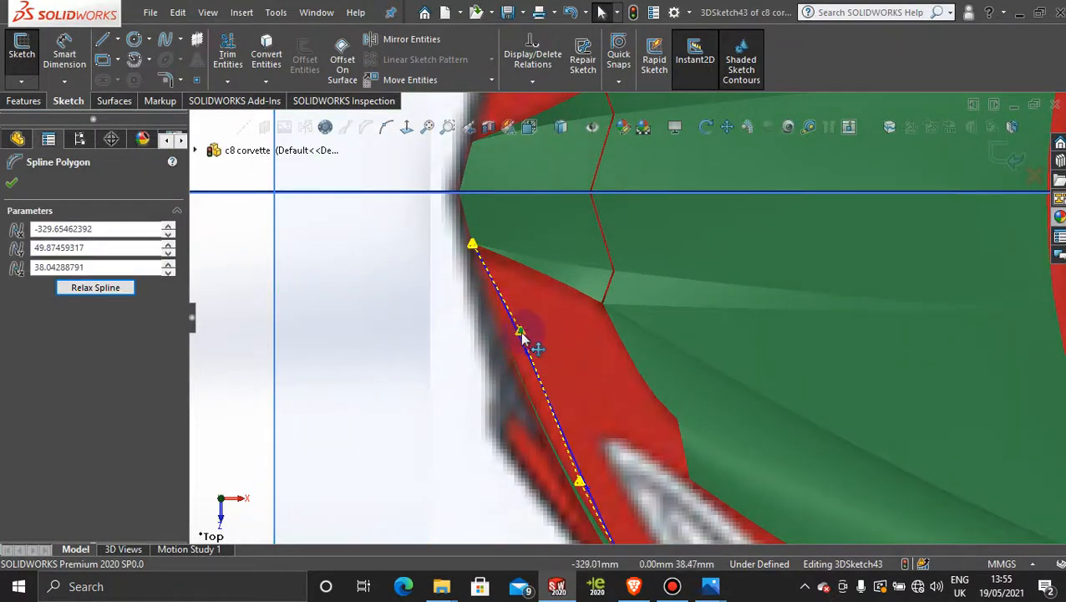
drag(521, 334, 502, 345)
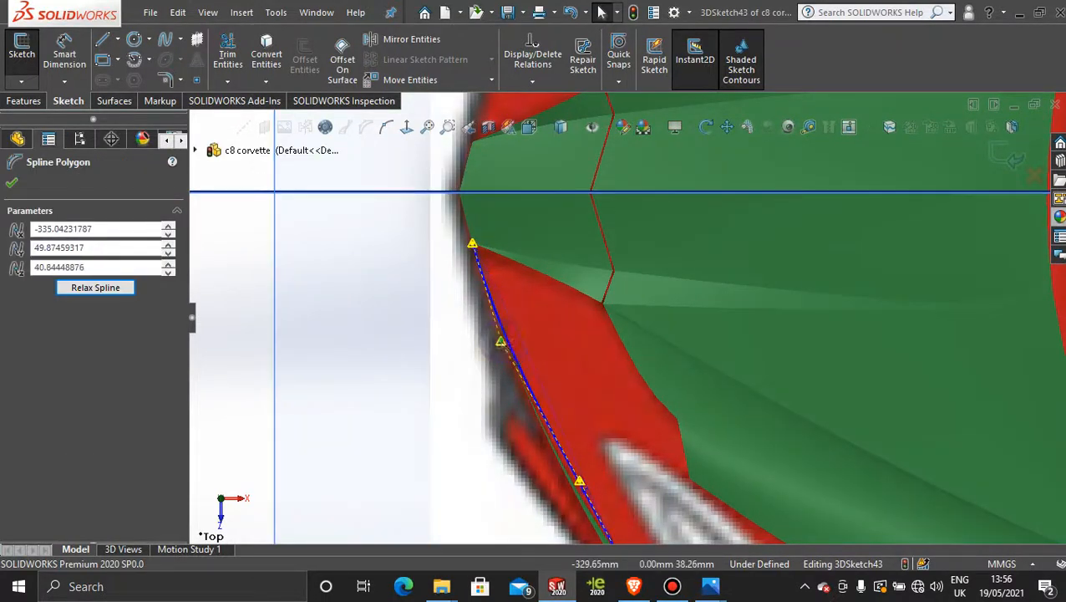
scroll(572, 481, down, 3)
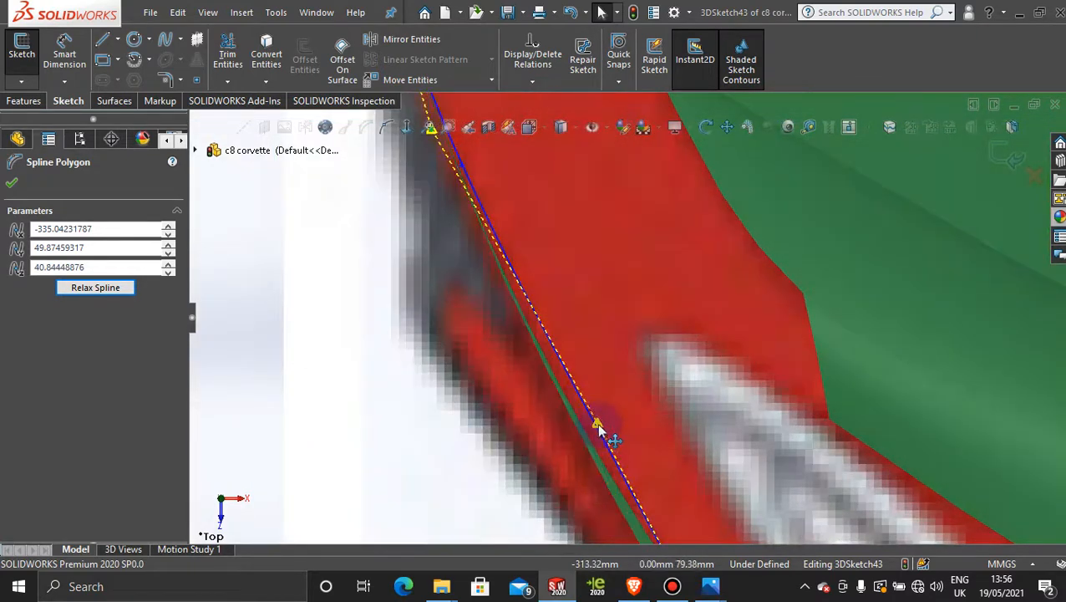
drag(596, 422, 566, 433)
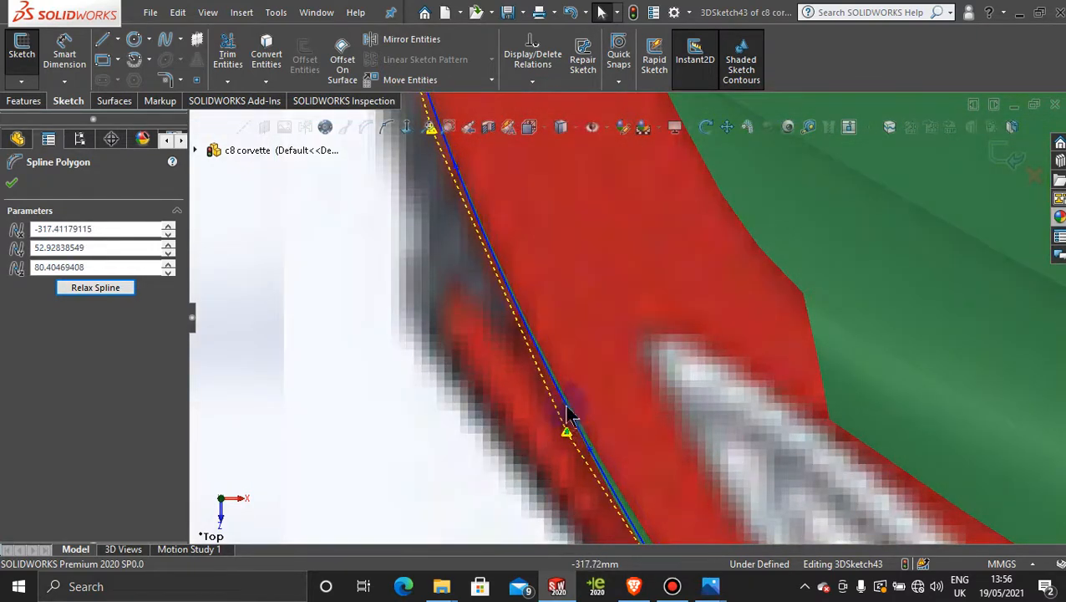
Step: Fine-tune the second control vertex near the nose to about X -334.9, Z 41.0 mm and check the curve around the bumper corner
scroll(583, 266, up, 3)
scroll(547, 195, down, 4)
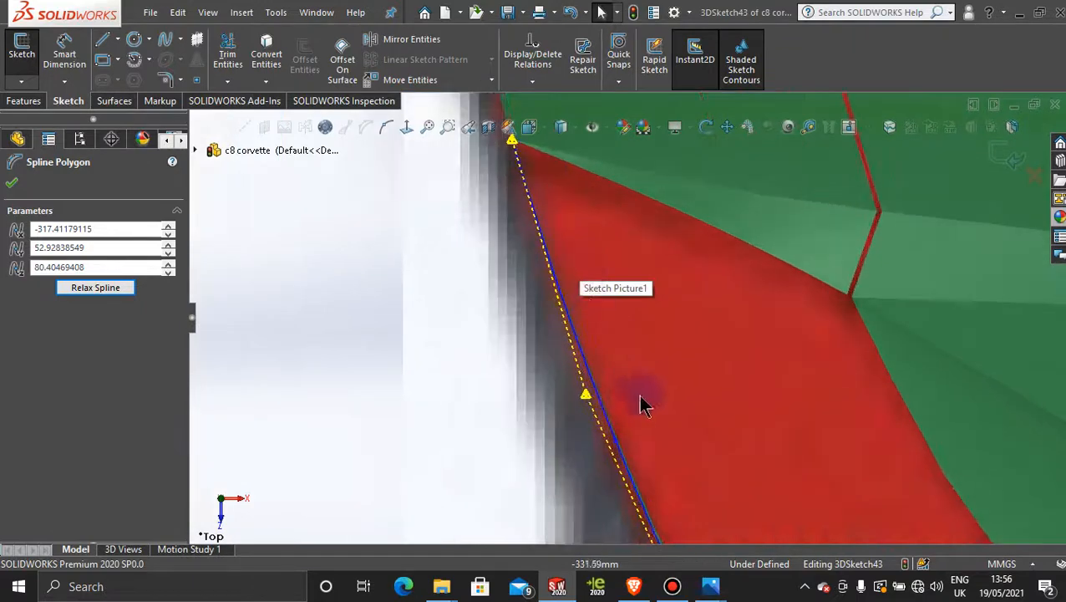
click(585, 399)
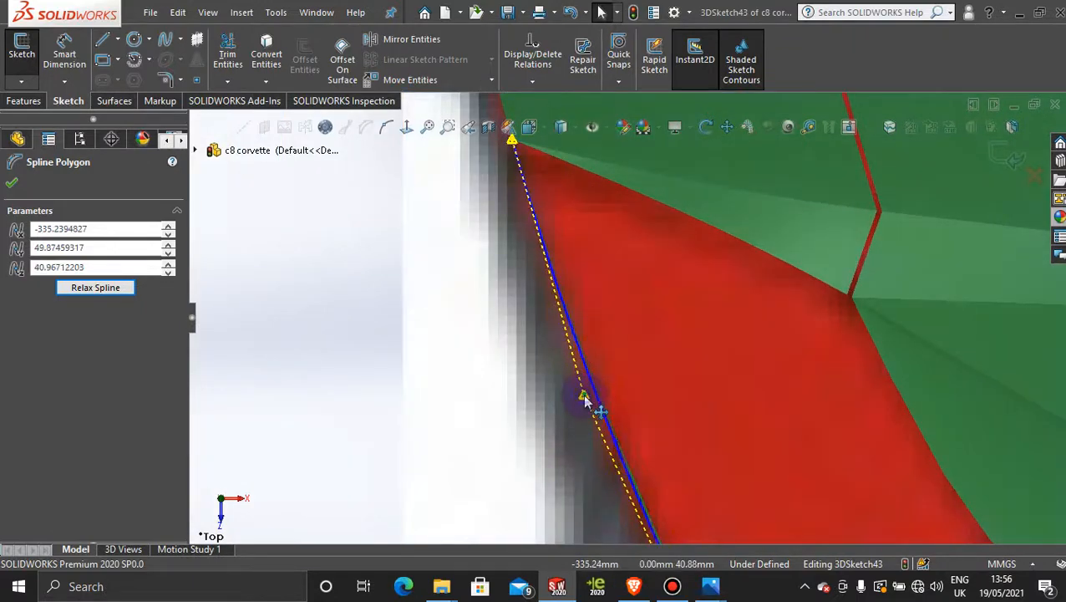
scroll(599, 407, up, 3)
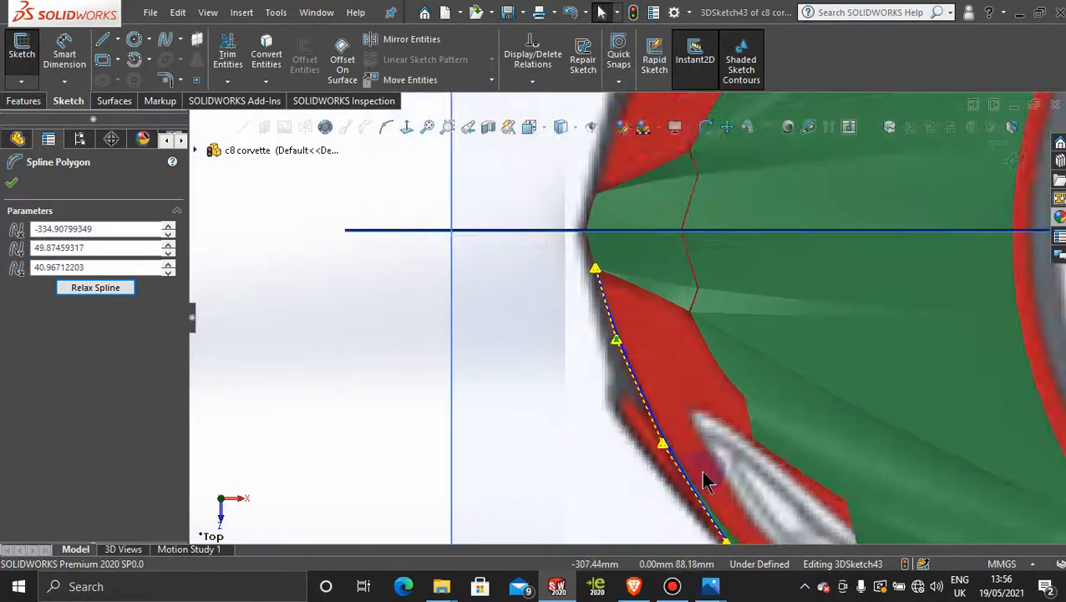
scroll(707, 478, down, 2)
scroll(719, 489, down, 1)
scroll(704, 460, down, 1)
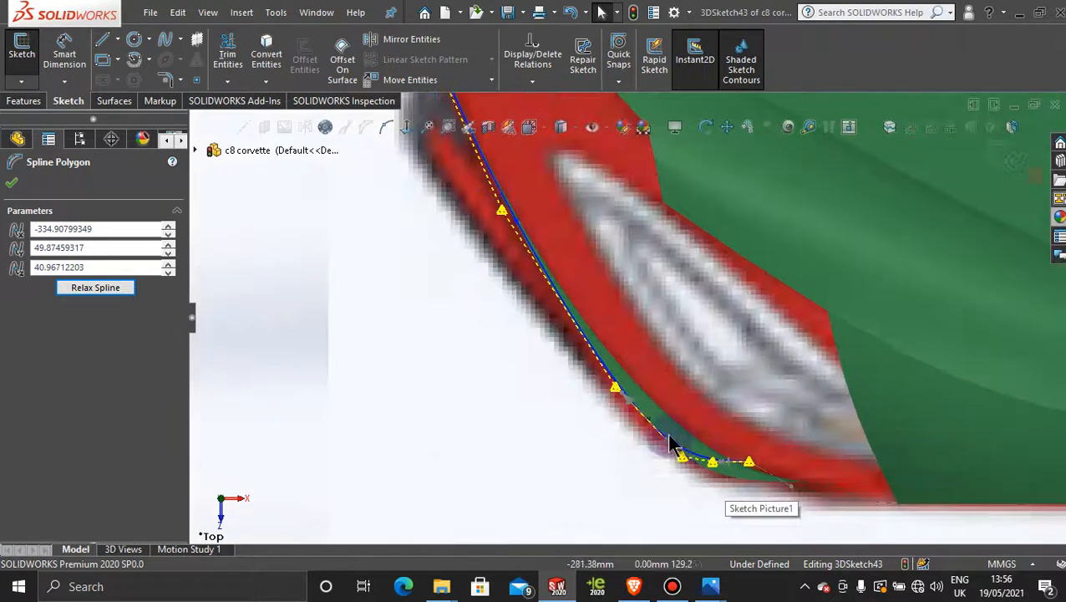
scroll(674, 445, down, 1)
scroll(544, 280, up, 2)
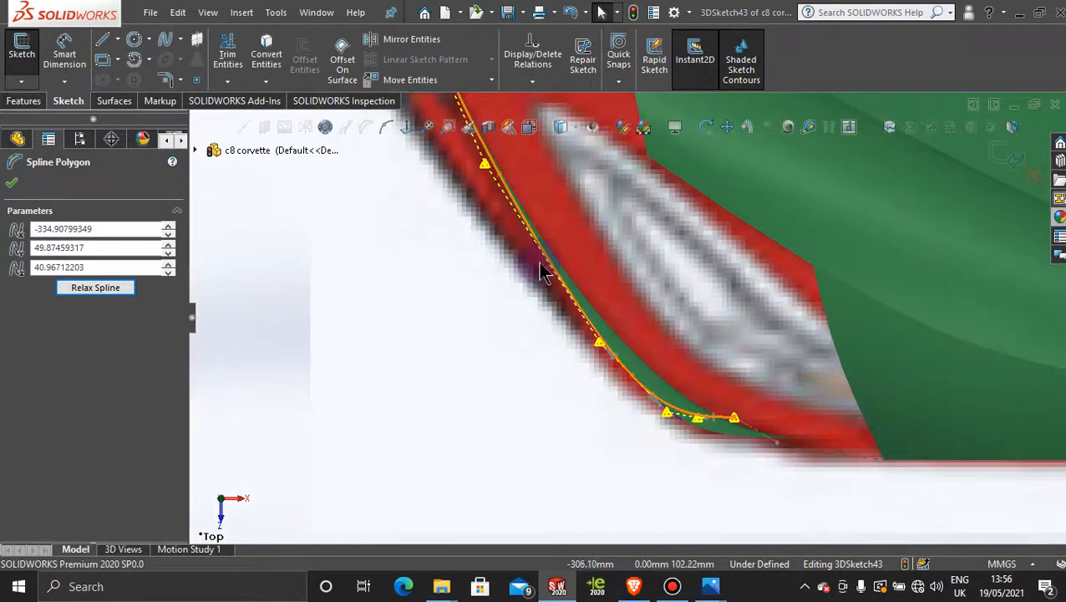
Step: In the top view, move the control vertex just before the bumper corner to about X -294.3, Z 117.7 mm and compare the spline with the side picture
scroll(543, 272, down, 2)
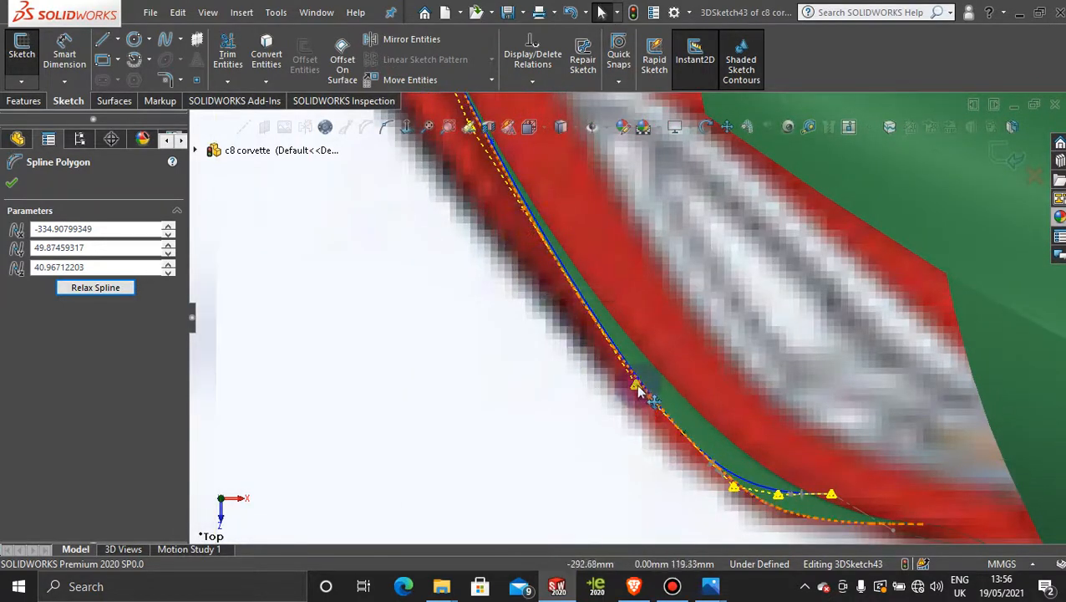
drag(637, 391, 630, 385)
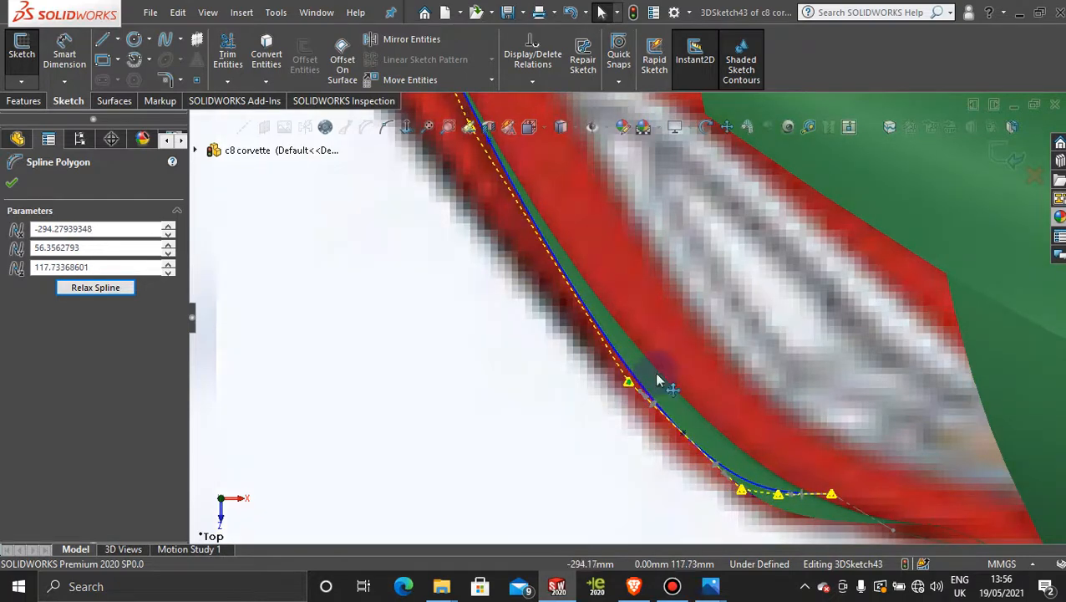
scroll(752, 309, up, 5)
middle_drag(795, 469, 777, 209)
click(482, 157)
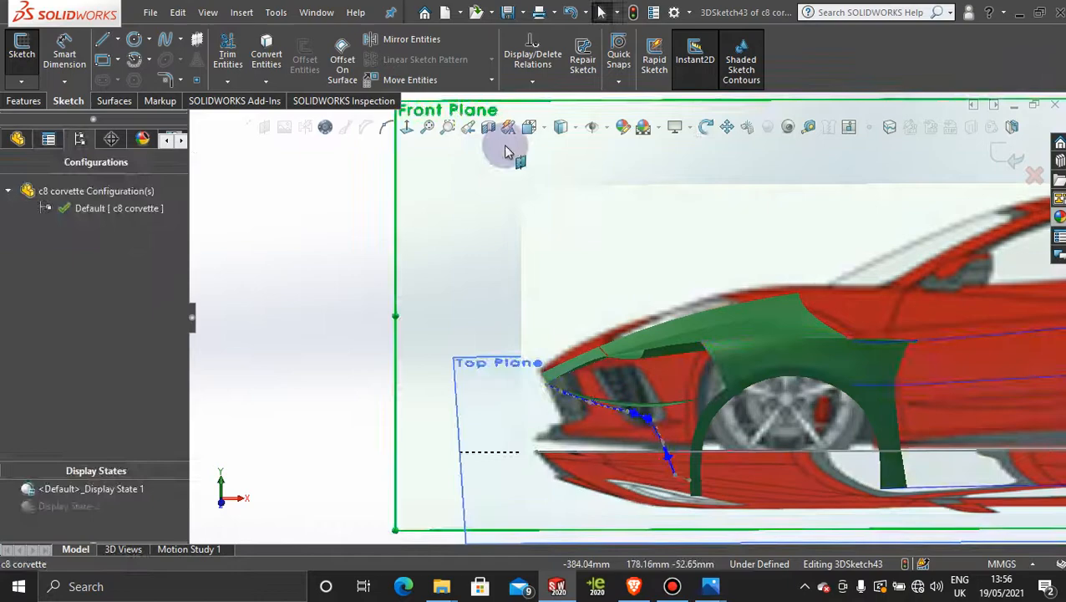
click(404, 128)
scroll(512, 505, down, 6)
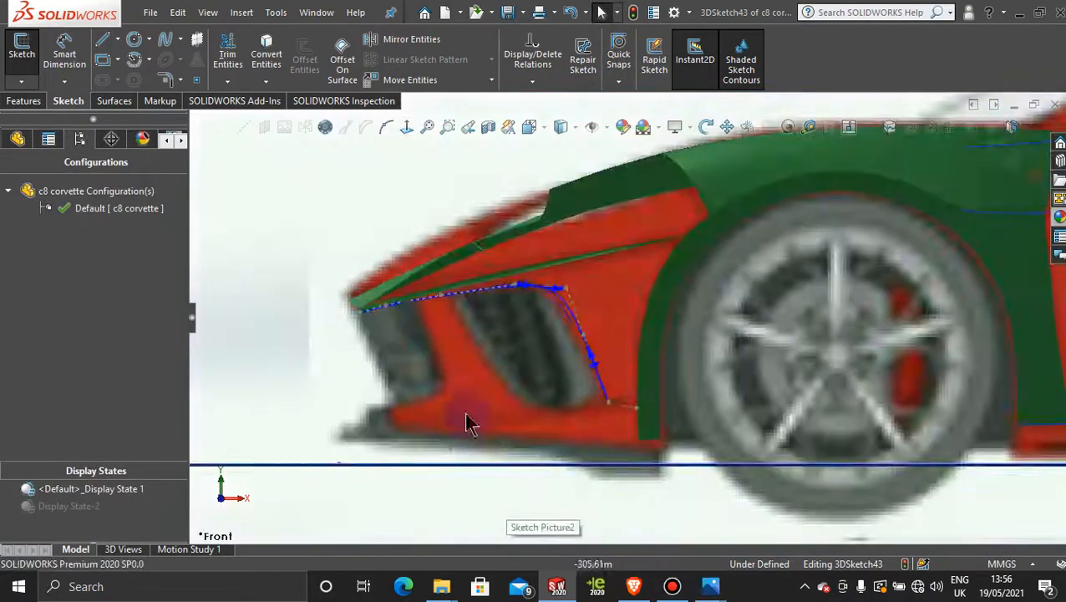
scroll(602, 411, up, 8)
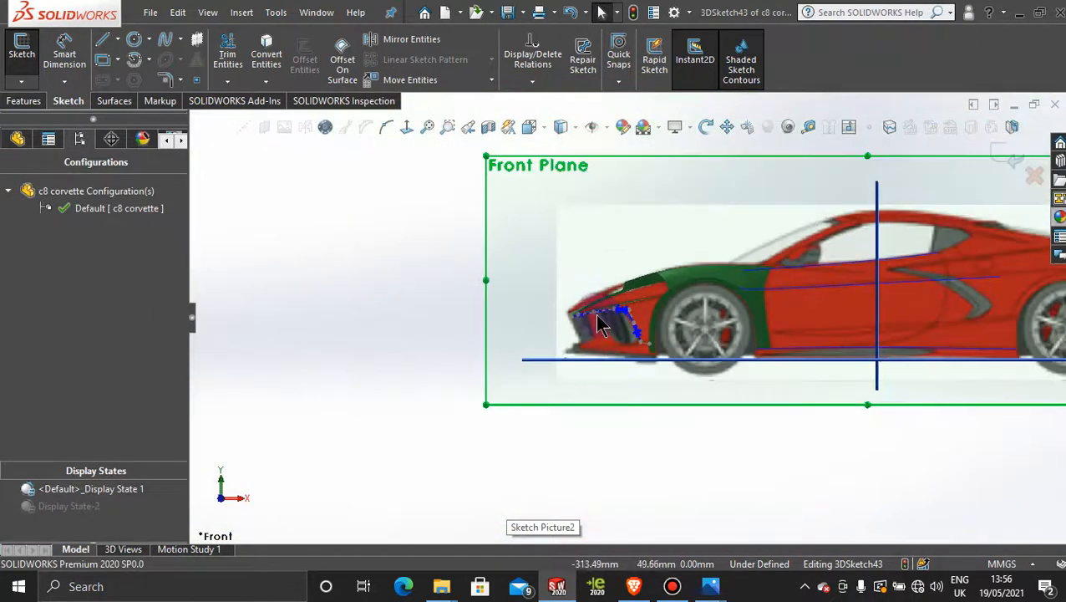
middle_drag(593, 317, 612, 209)
key(Escape)
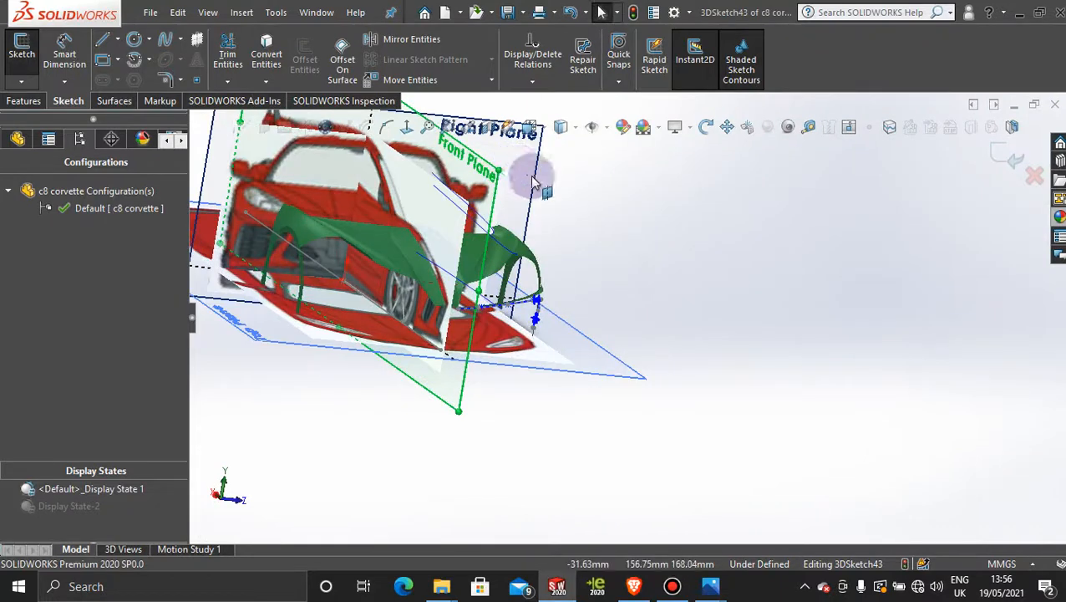
double_click(539, 161)
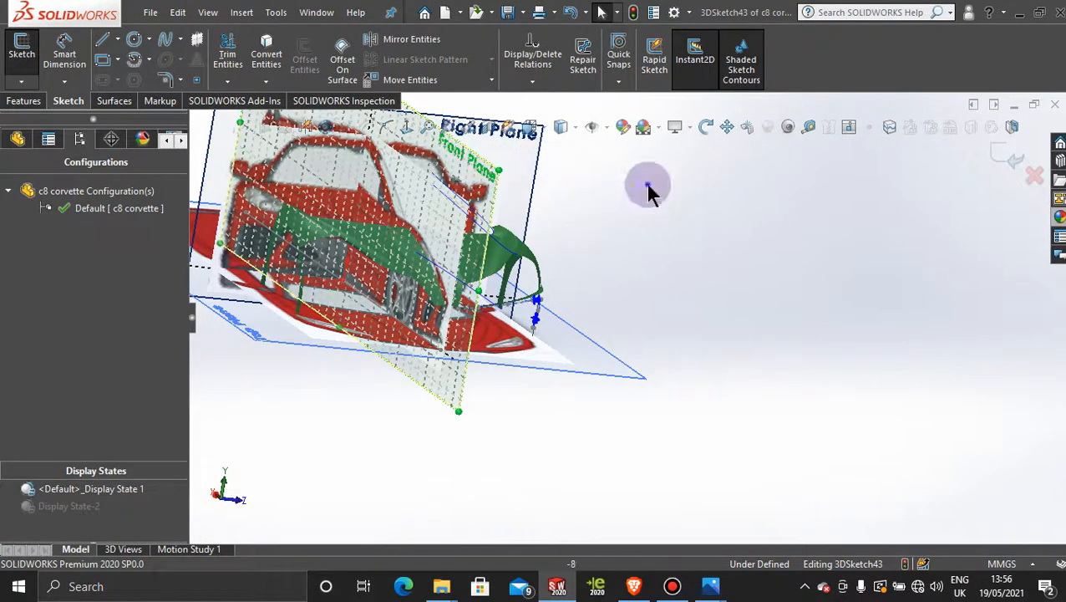
click(646, 185)
double_click(528, 171)
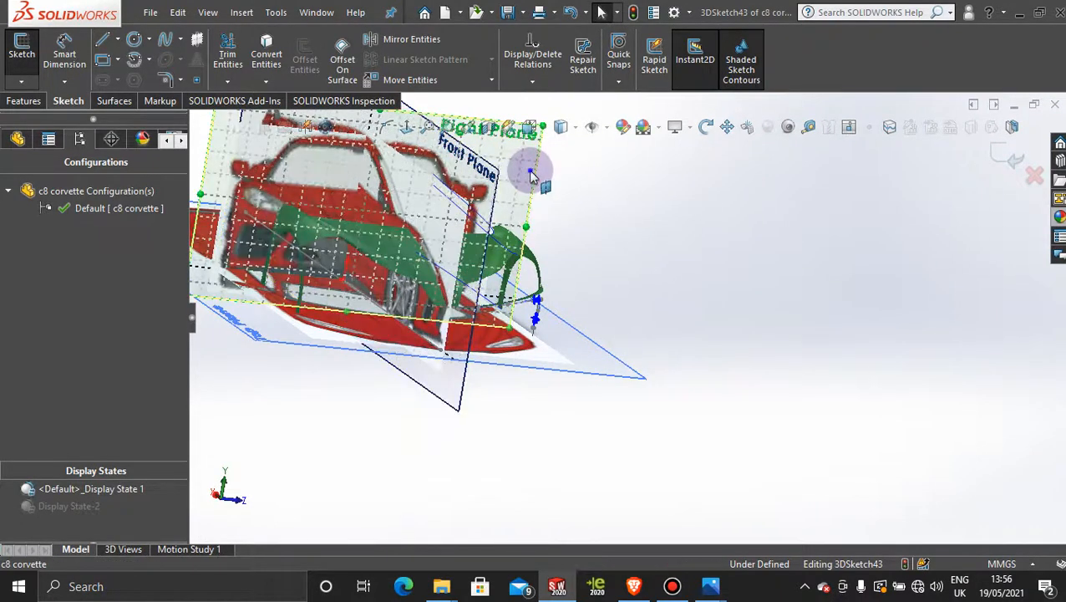
click(630, 186)
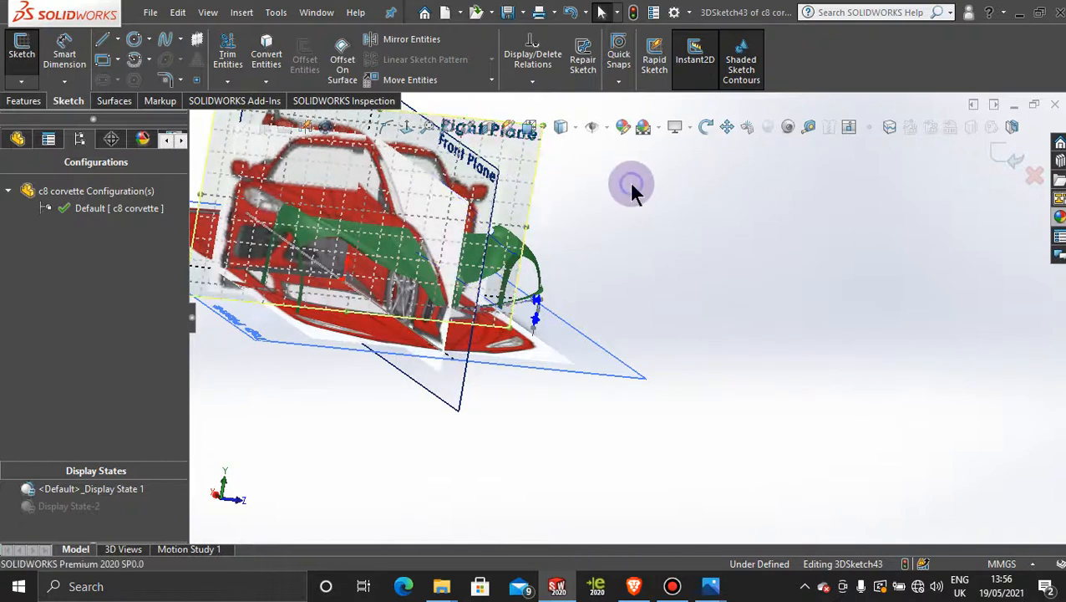
click(767, 287)
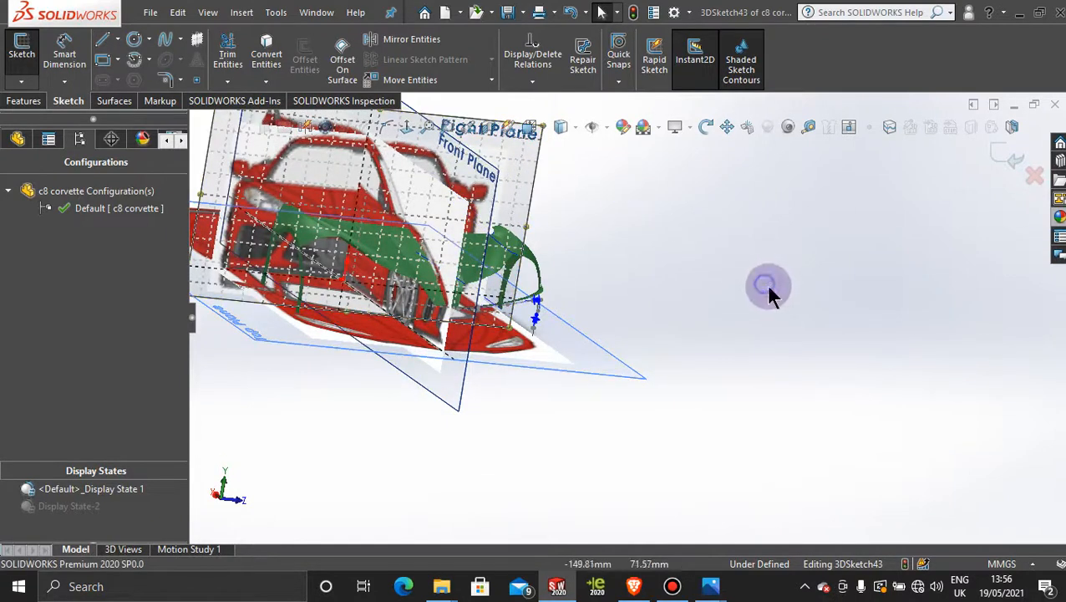
Step: Exit the 3D sketch and look normal to the Right Plane to compare the vent spline with the front reference picture
click(1000, 157)
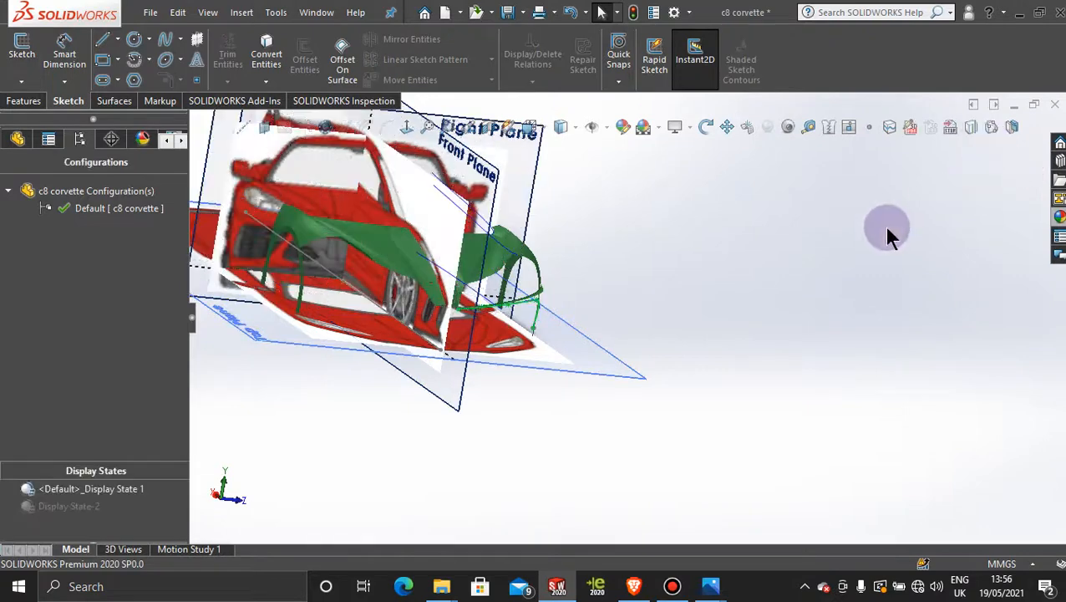
click(506, 163)
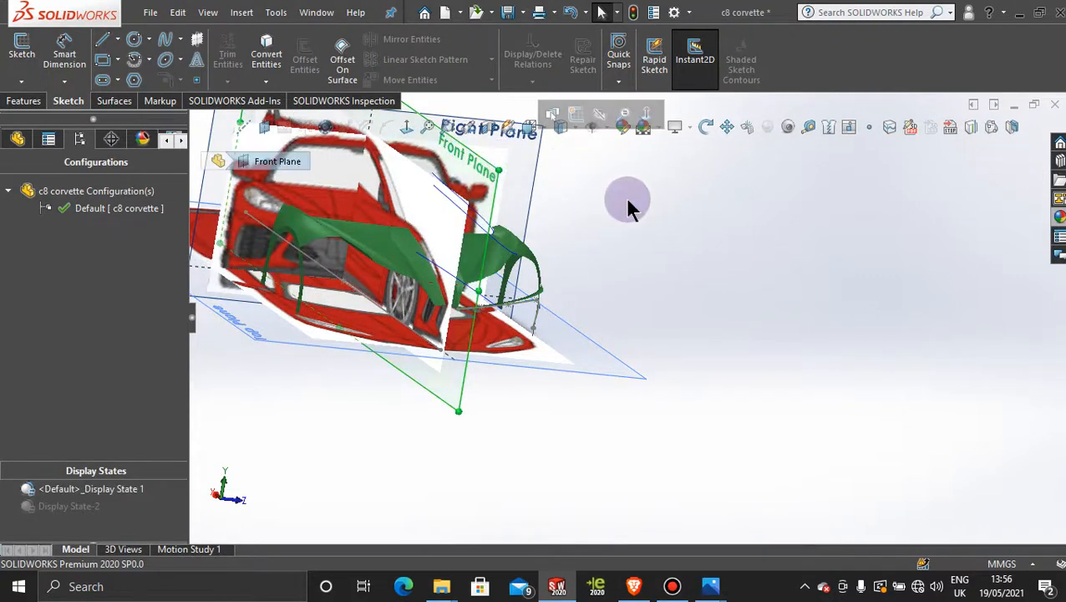
scroll(668, 250, up, 4)
click(684, 235)
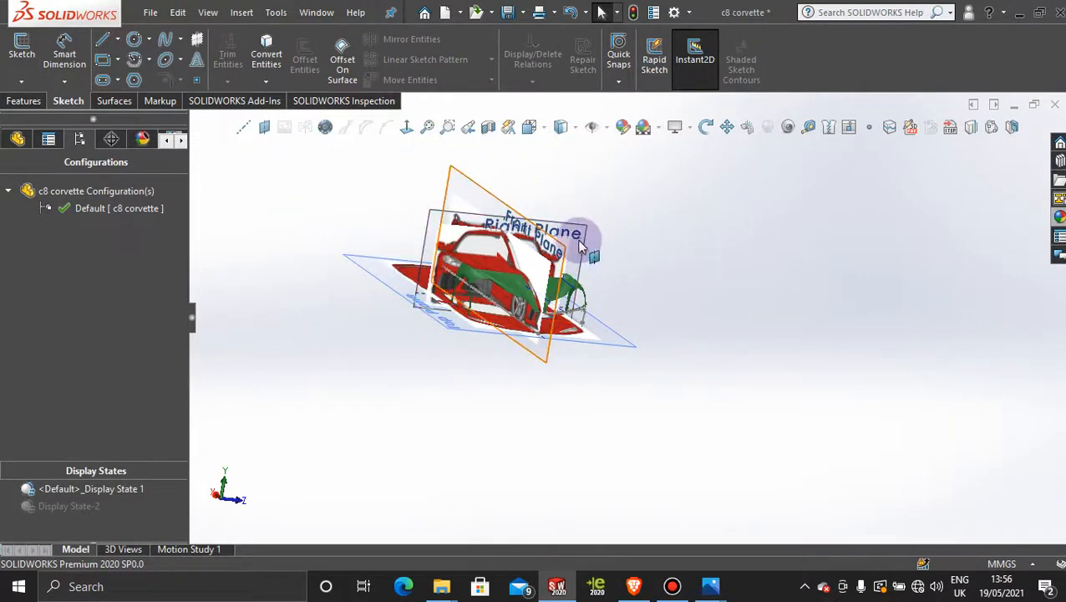
click(585, 240)
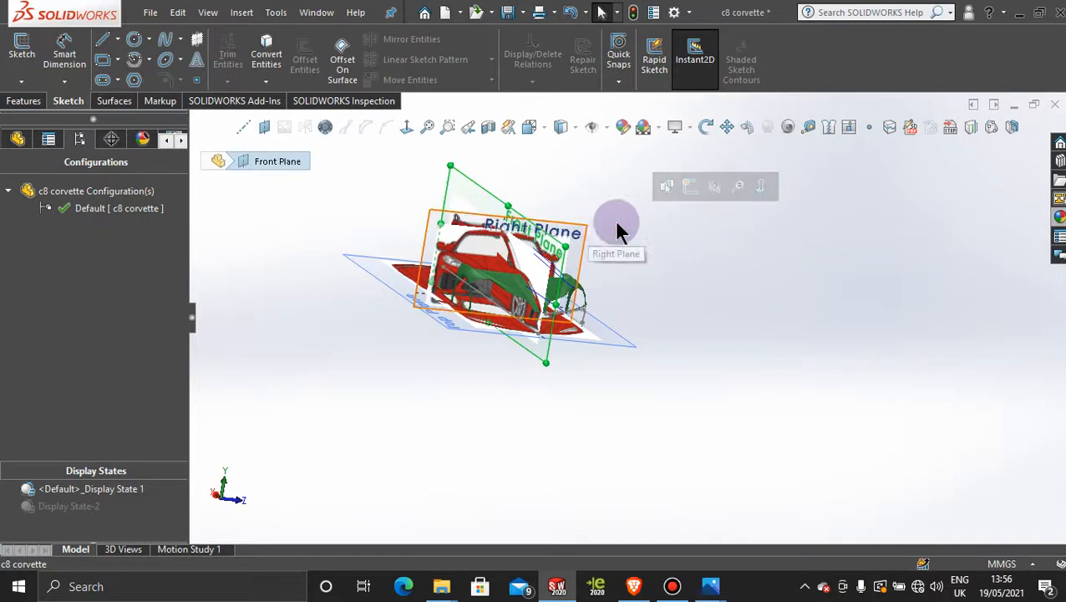
click(871, 234)
click(577, 227)
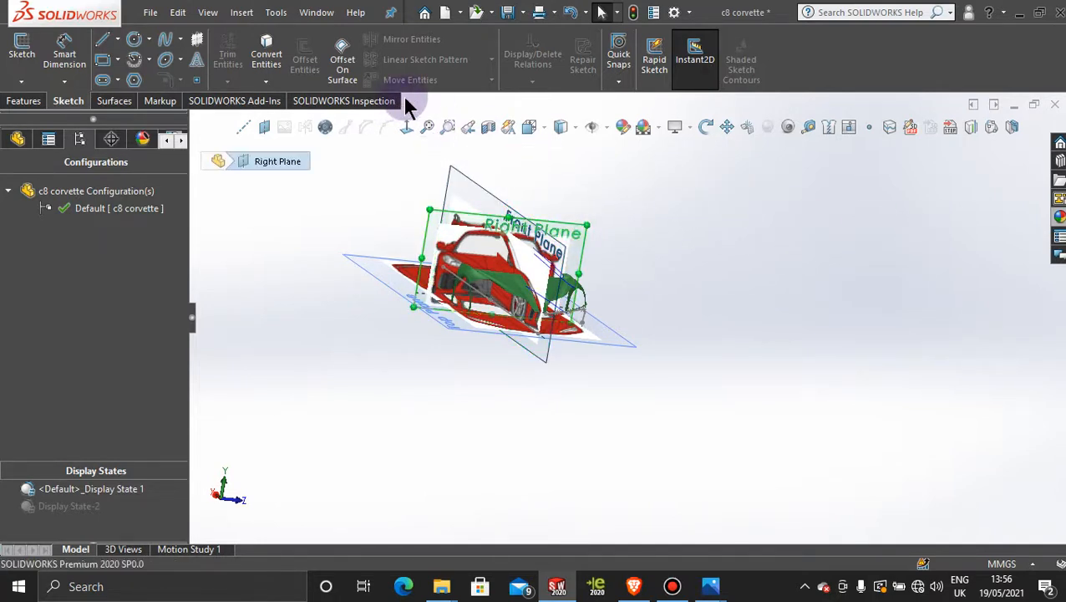
click(405, 128)
click(404, 129)
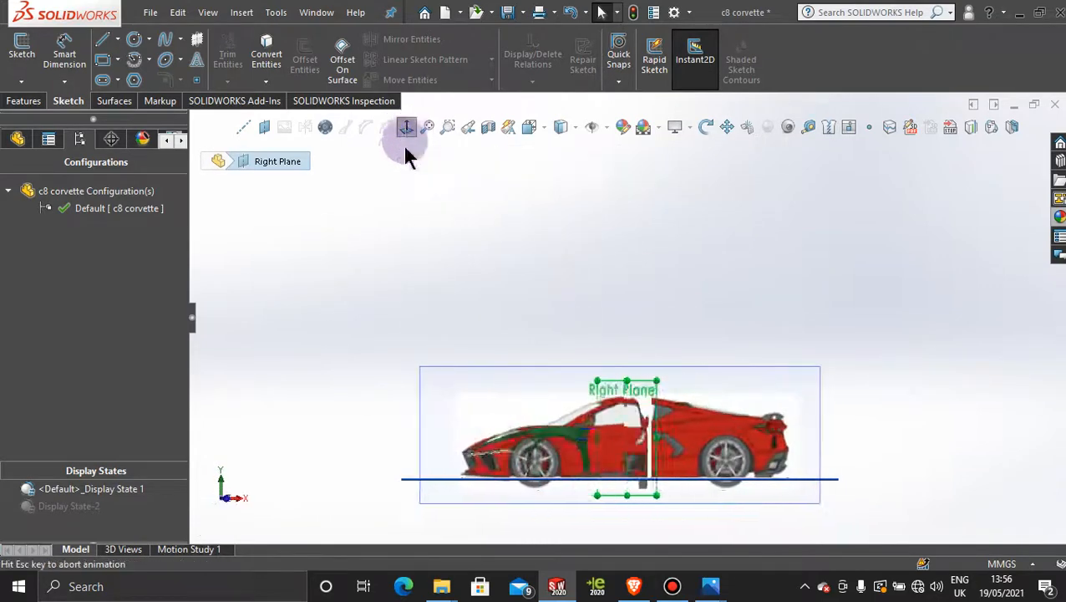
scroll(693, 477, down, 5)
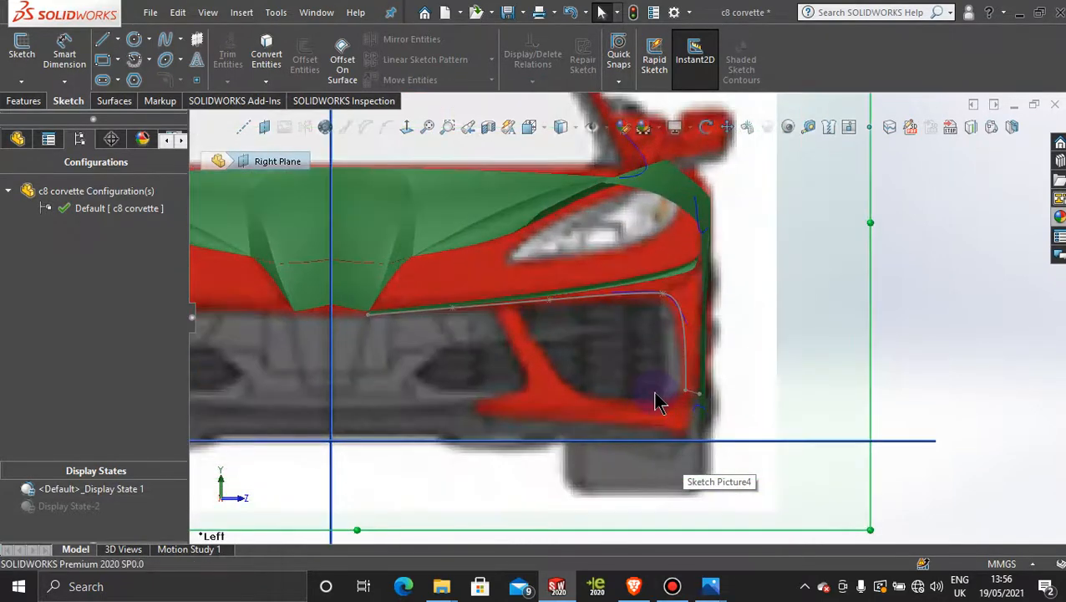
scroll(636, 370, up, 3)
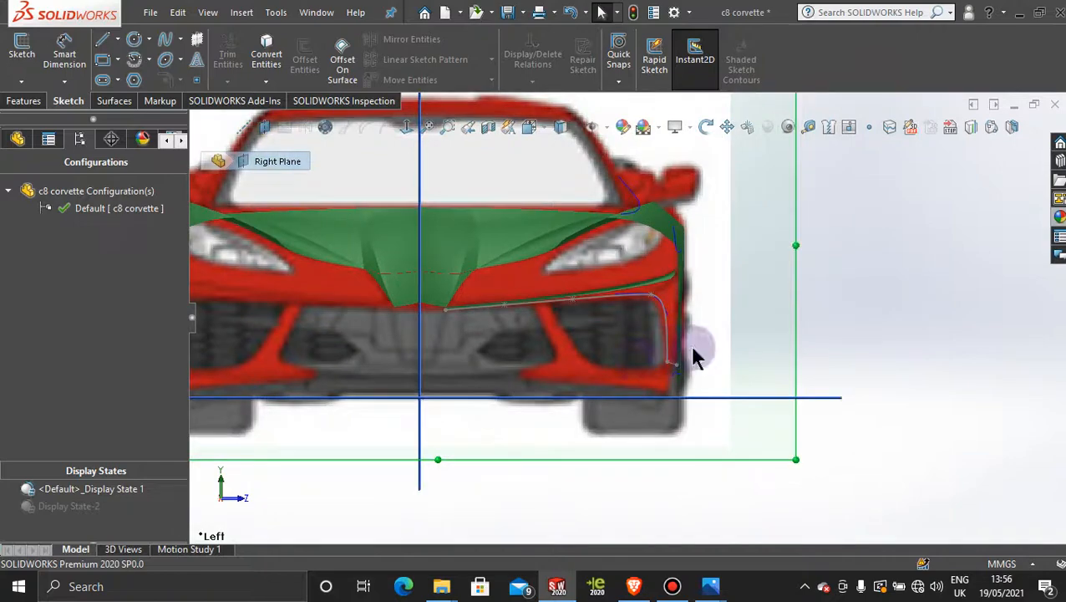
Step: Activate Display State-2 and inspect the gap between the vent spline's lower end and the wheel arch from an oblique angle
scroll(695, 357, up, 5)
middle_drag(766, 295, 688, 350)
scroll(681, 351, down, 4)
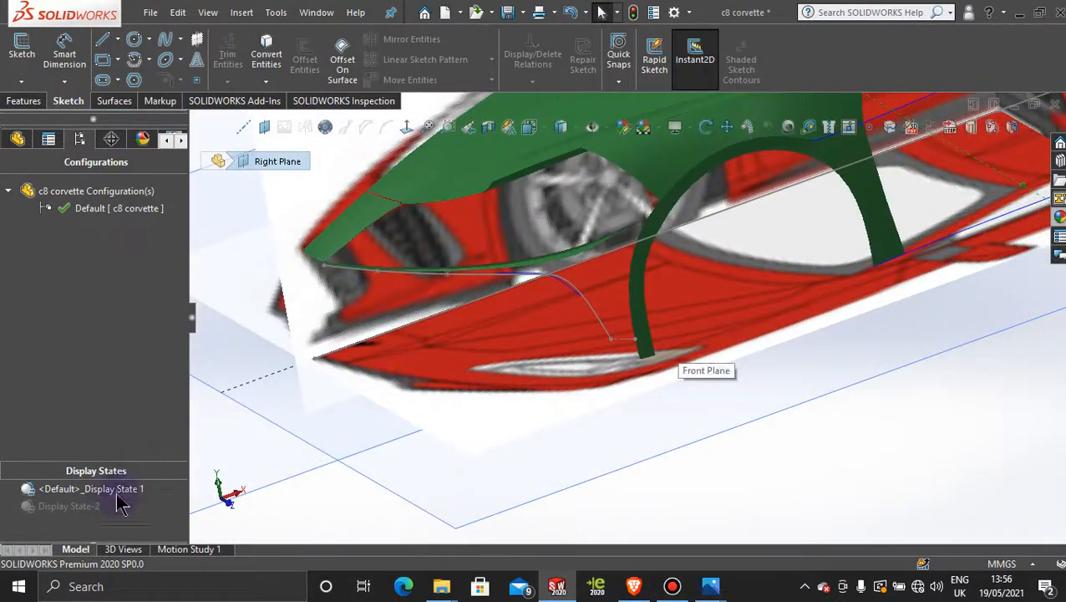
double_click(87, 506)
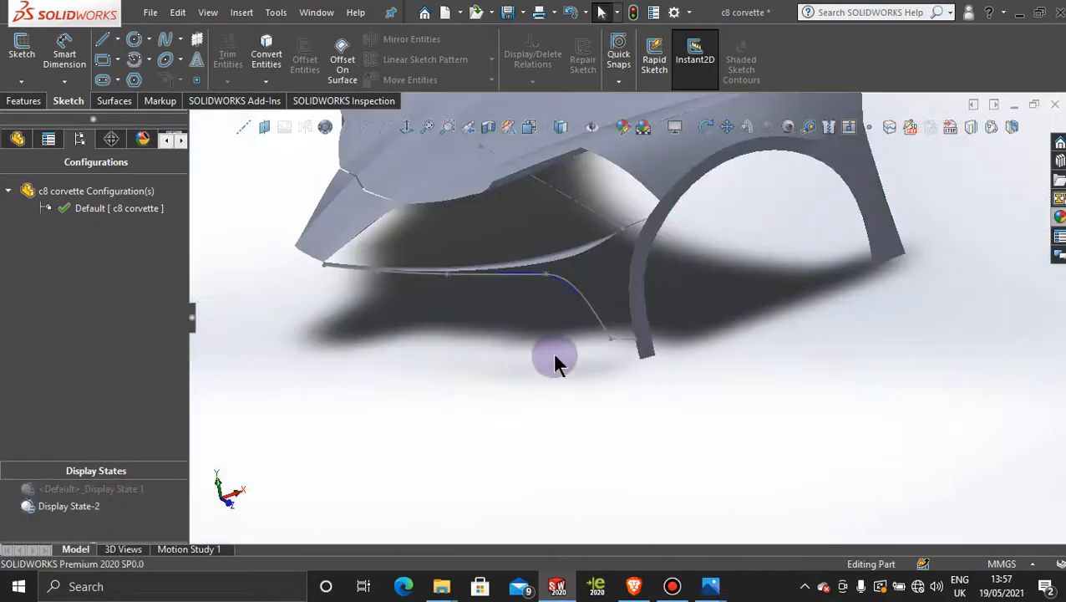
scroll(585, 350, down, 4)
mouse_move(598, 331)
middle_down()
mouse_move(611, 342)
mouse_move(612, 326)
middle_up()
scroll(865, 289, up, 3)
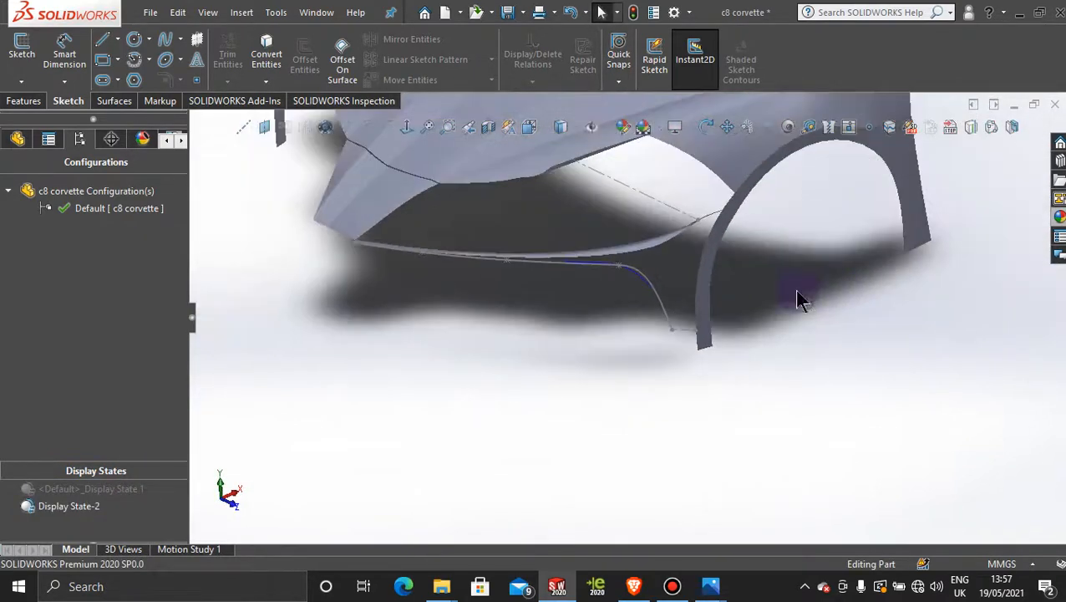
scroll(746, 288, down, 3)
scroll(746, 288, up, 3)
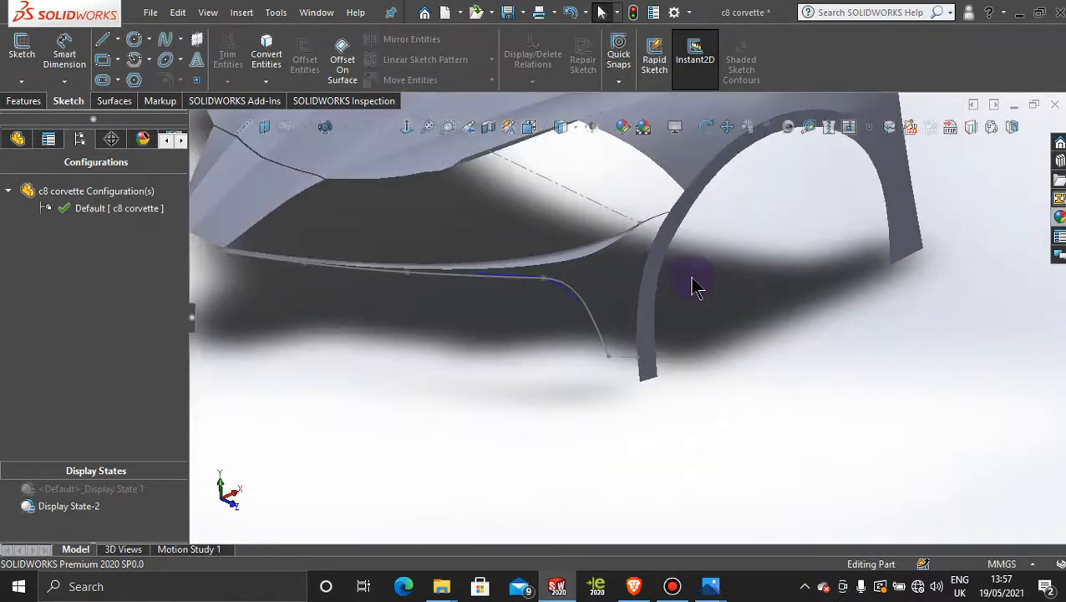
scroll(692, 283, down, 3)
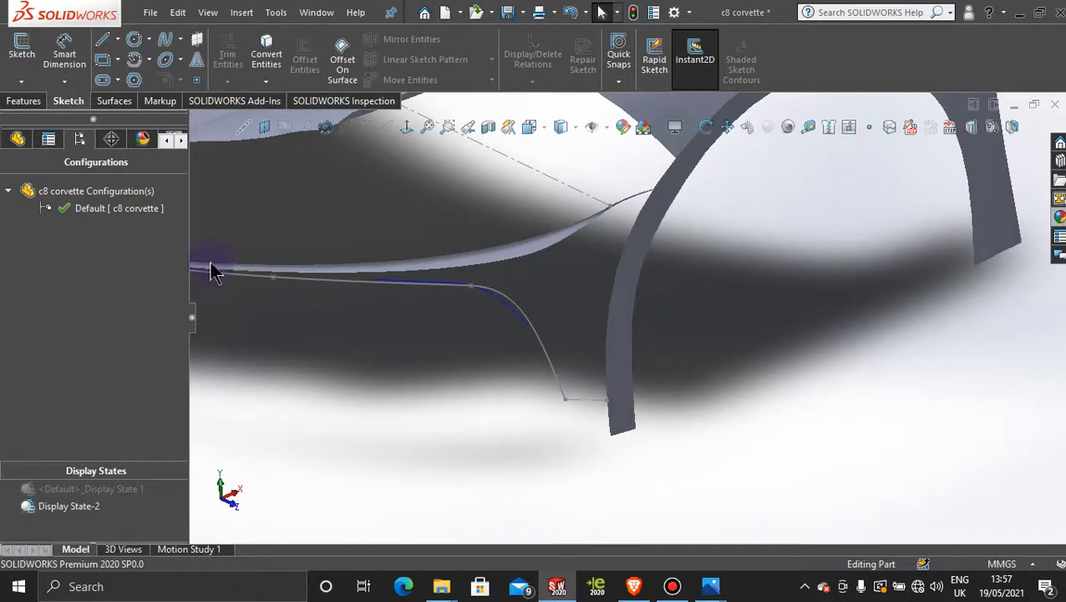
click(180, 39)
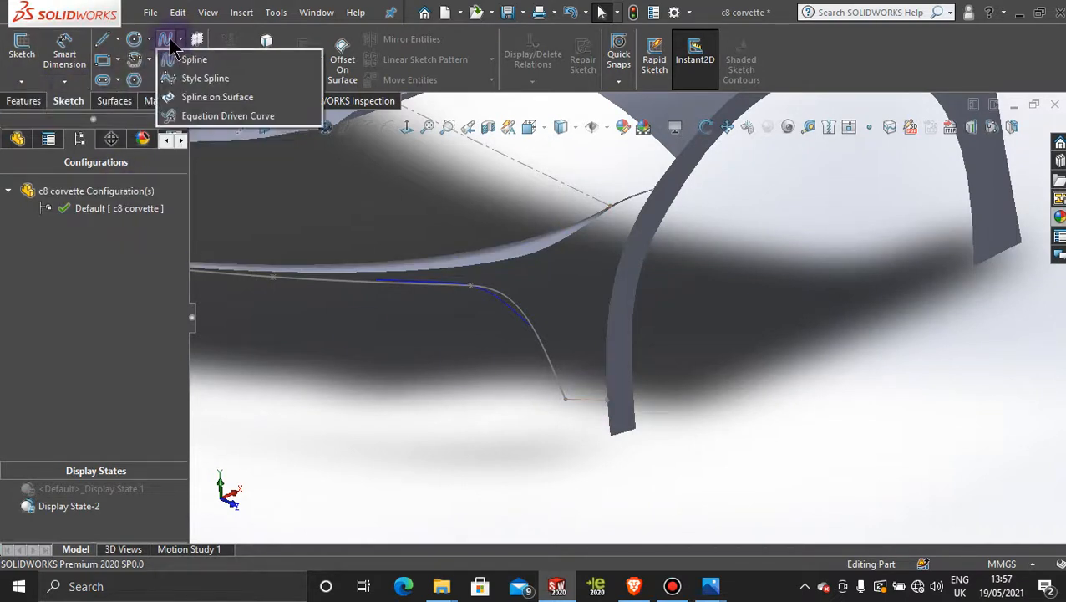
click(169, 38)
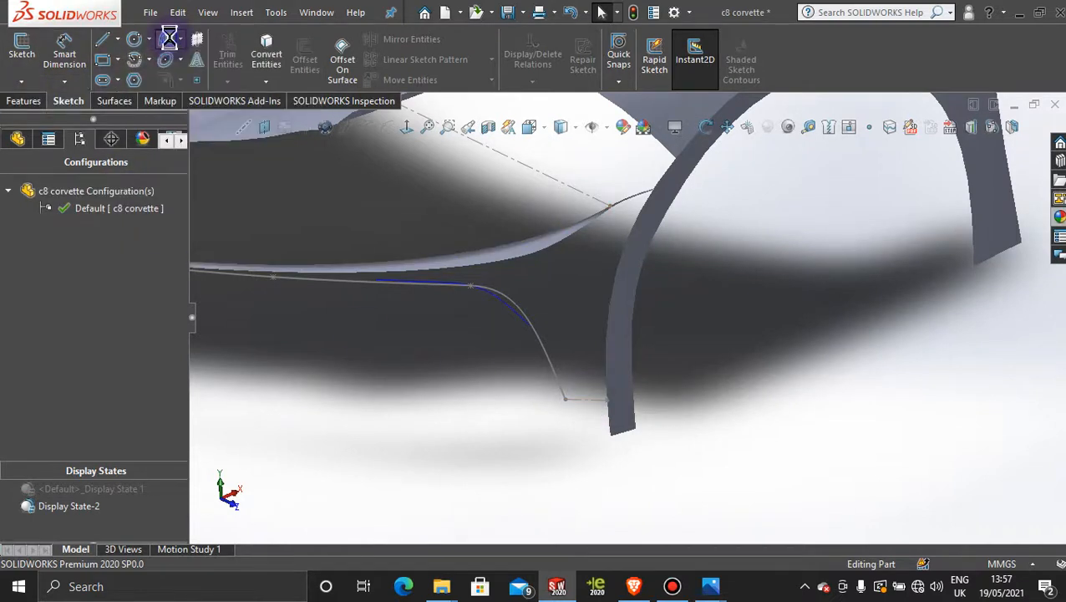
click(1026, 162)
Step: In a new 3D sketch, draw a two-point spline from the vent curve's lower endpoint to the wheel arch's front edge
click(40, 85)
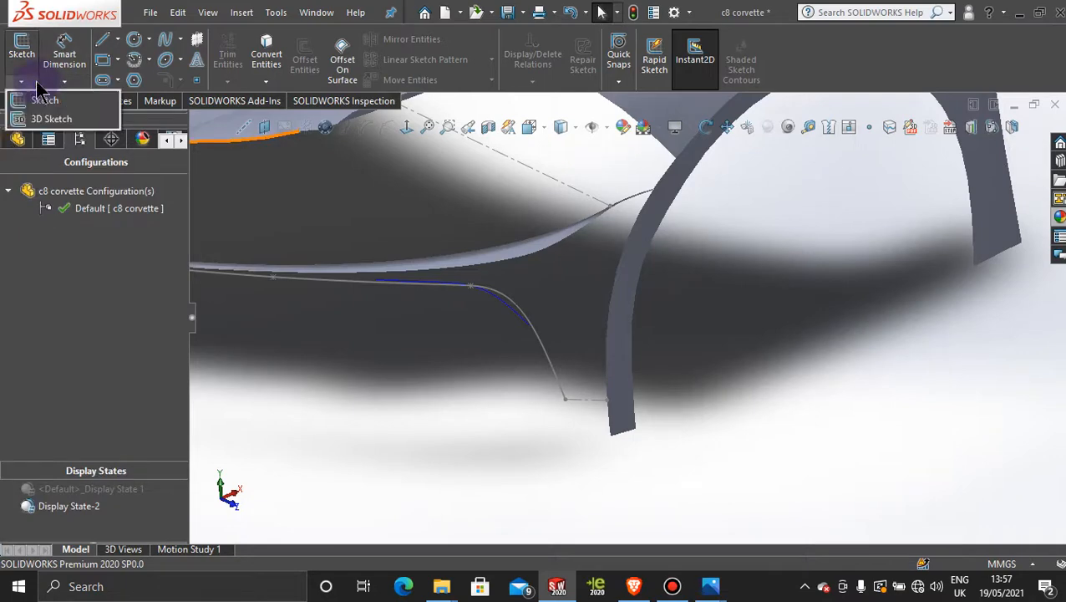
click(50, 114)
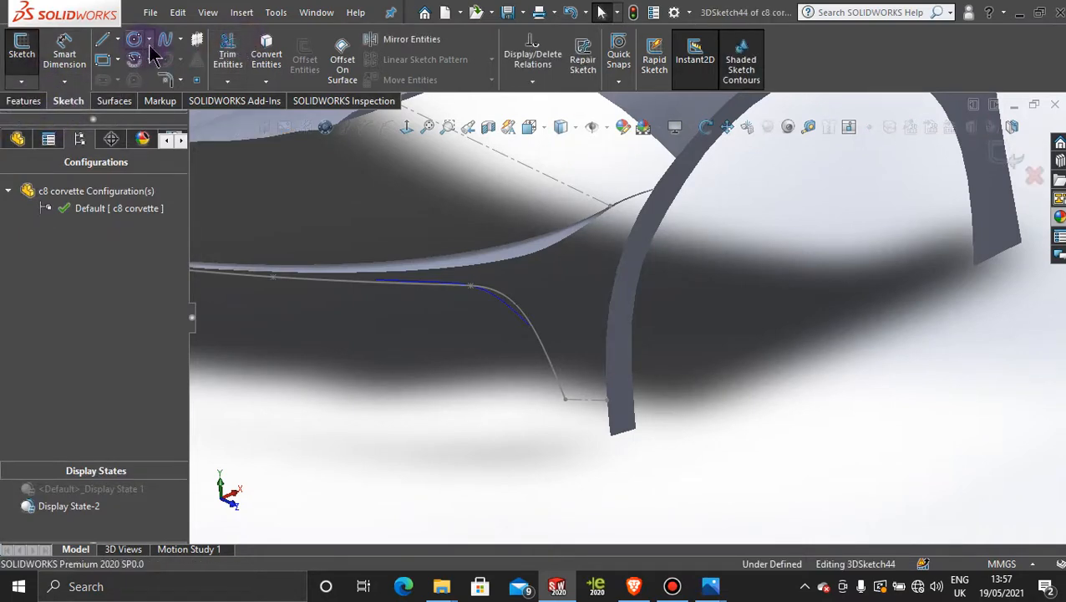
scroll(574, 406, down, 3)
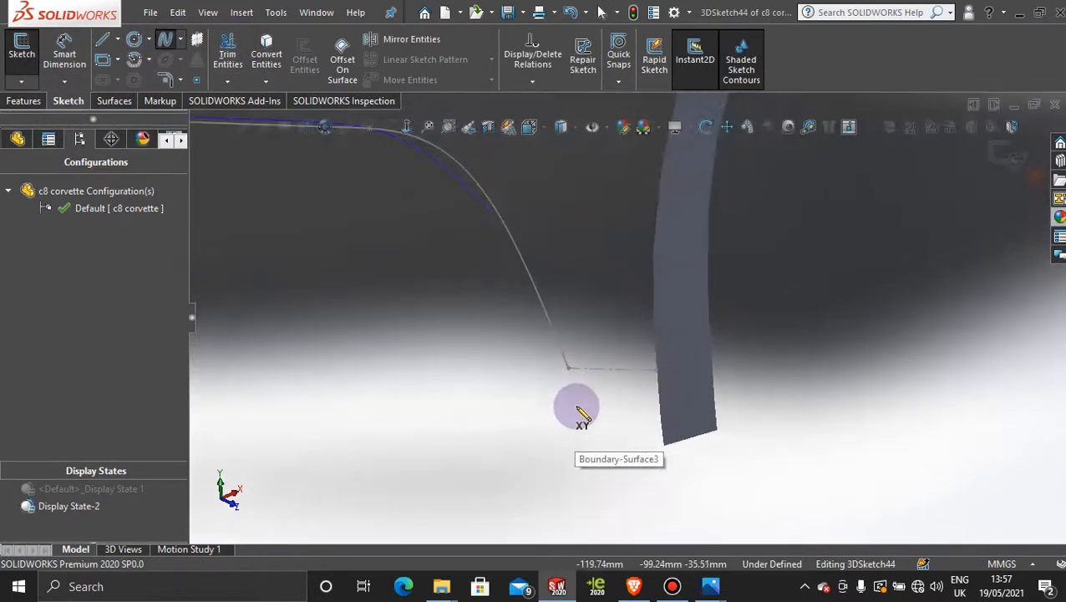
click(569, 368)
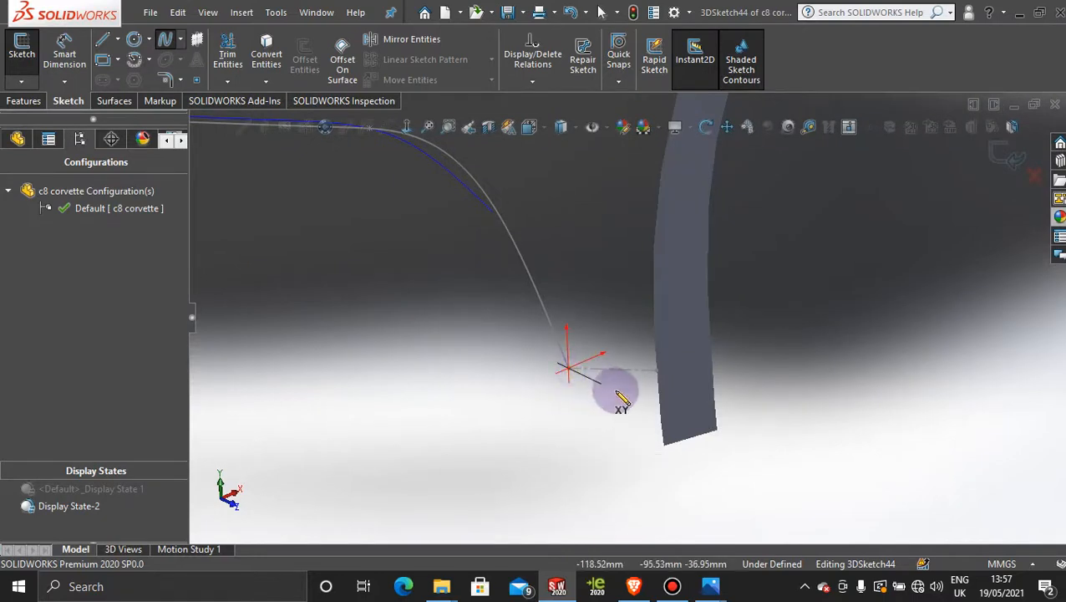
click(656, 370)
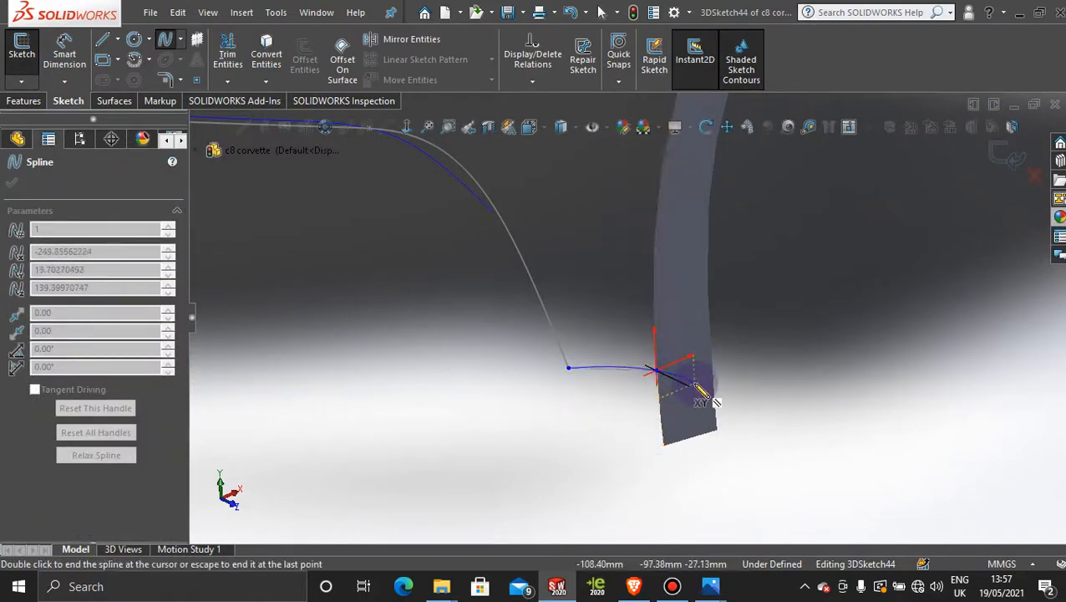
key(Escape)
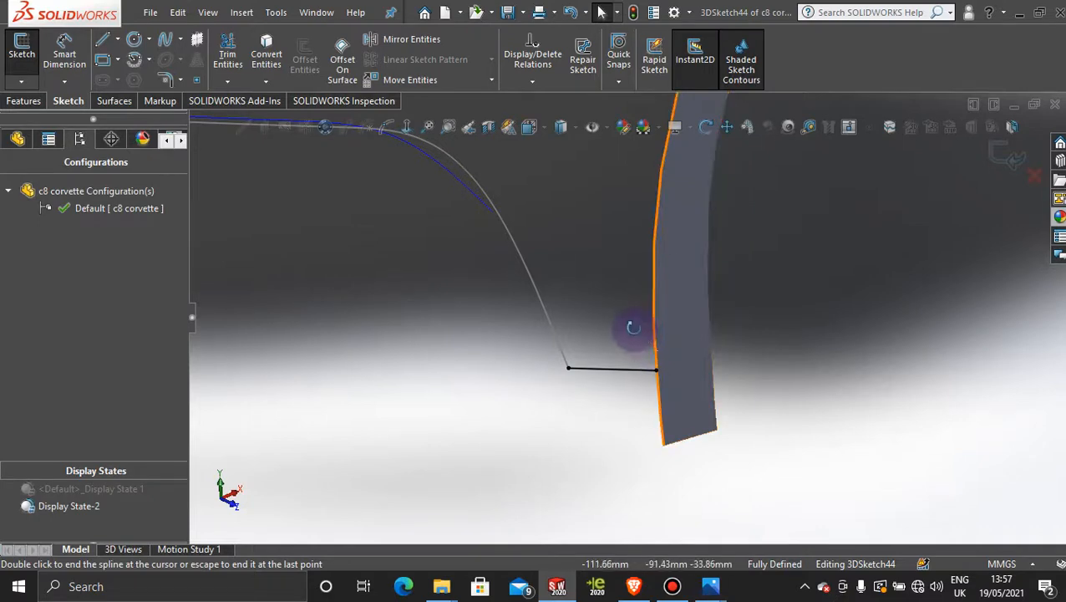
Step: Adjust the start tangent handle of the short connecting spline to bow it slightly in plan view, and exit the 3D sketch
middle_drag(631, 326, 650, 479)
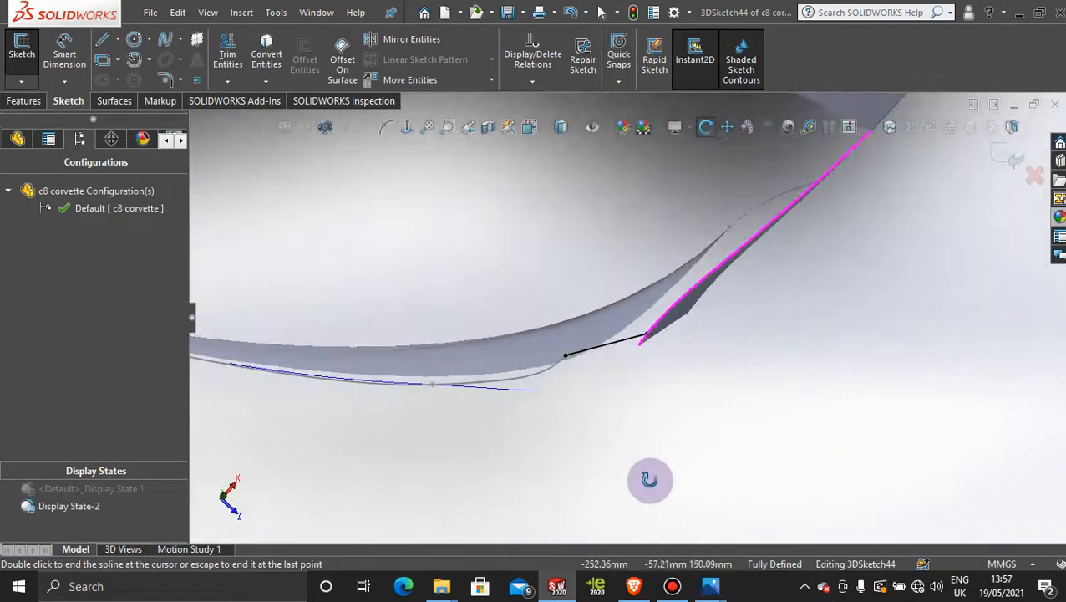
scroll(603, 359, down, 5)
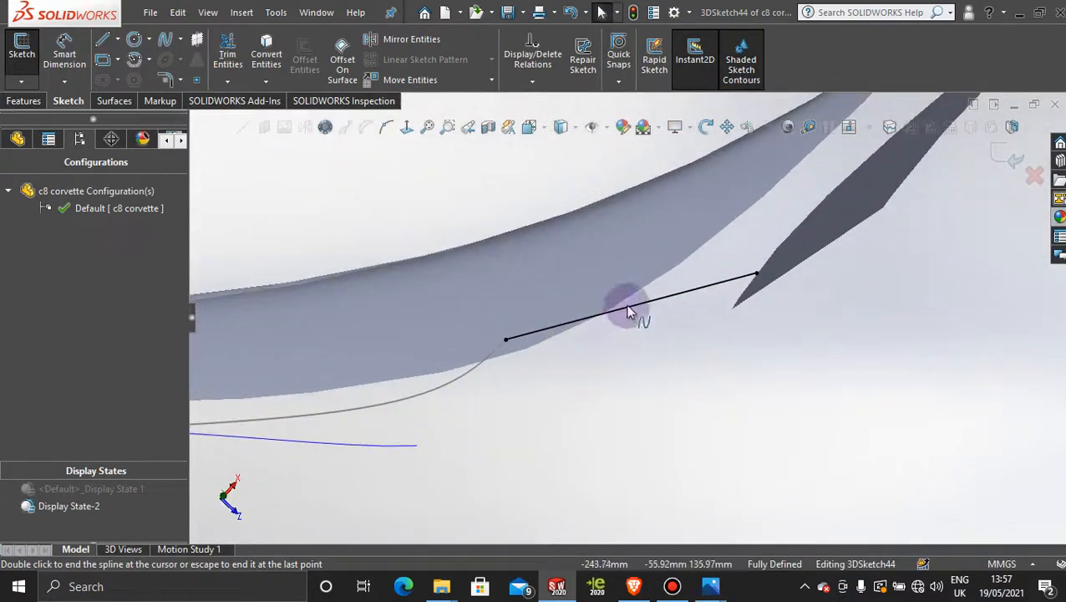
middle_drag(645, 322, 643, 329)
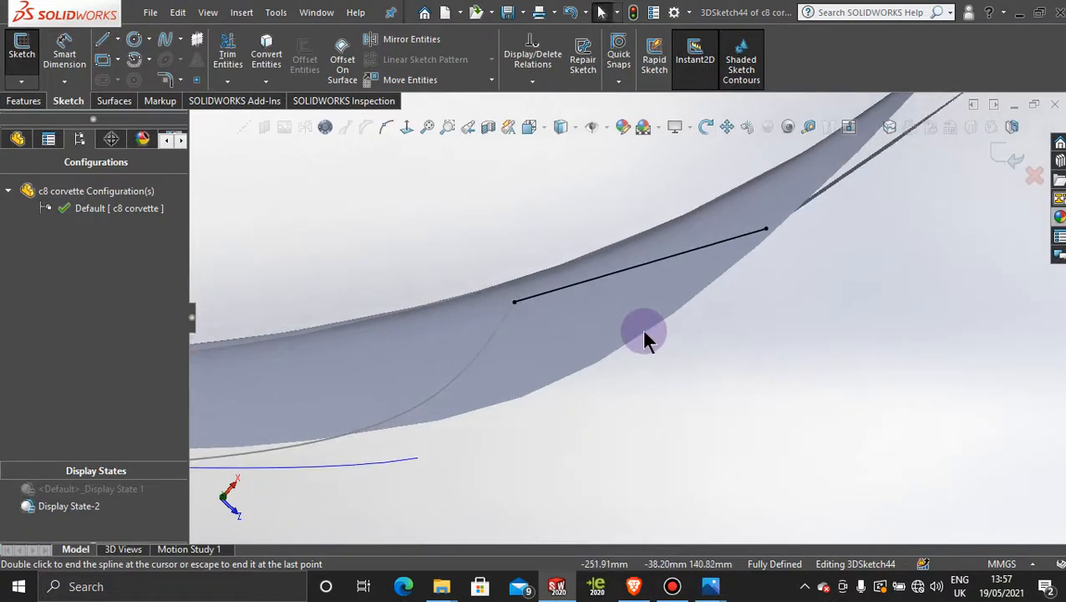
click(633, 276)
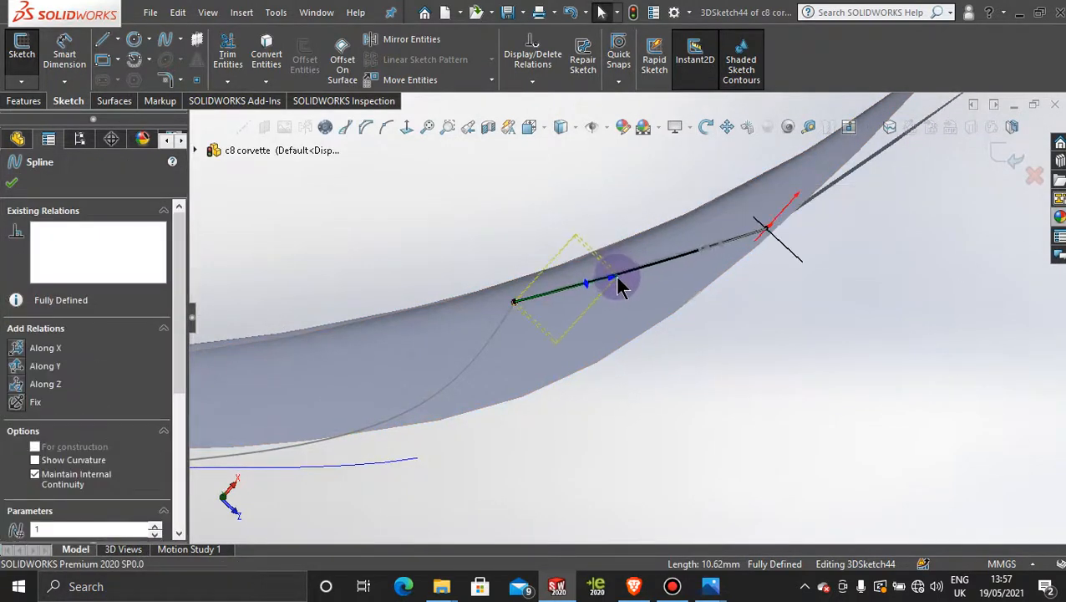
drag(620, 286, 622, 290)
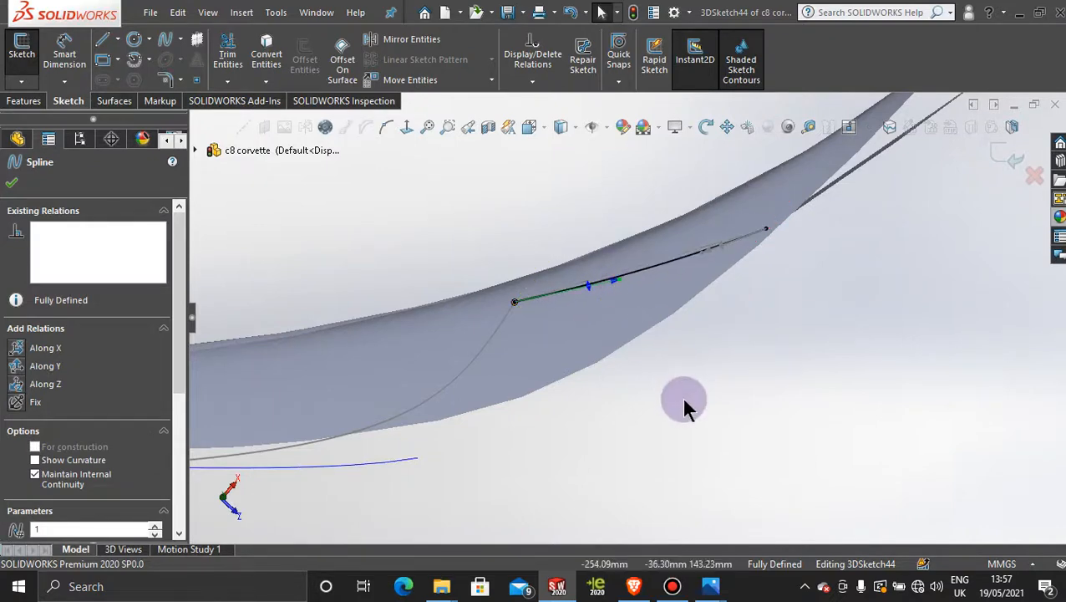
mouse_move(681, 396)
middle_down()
mouse_move(666, 401)
mouse_move(654, 345)
mouse_move(654, 359)
mouse_move(678, 321)
mouse_move(642, 292)
middle_up()
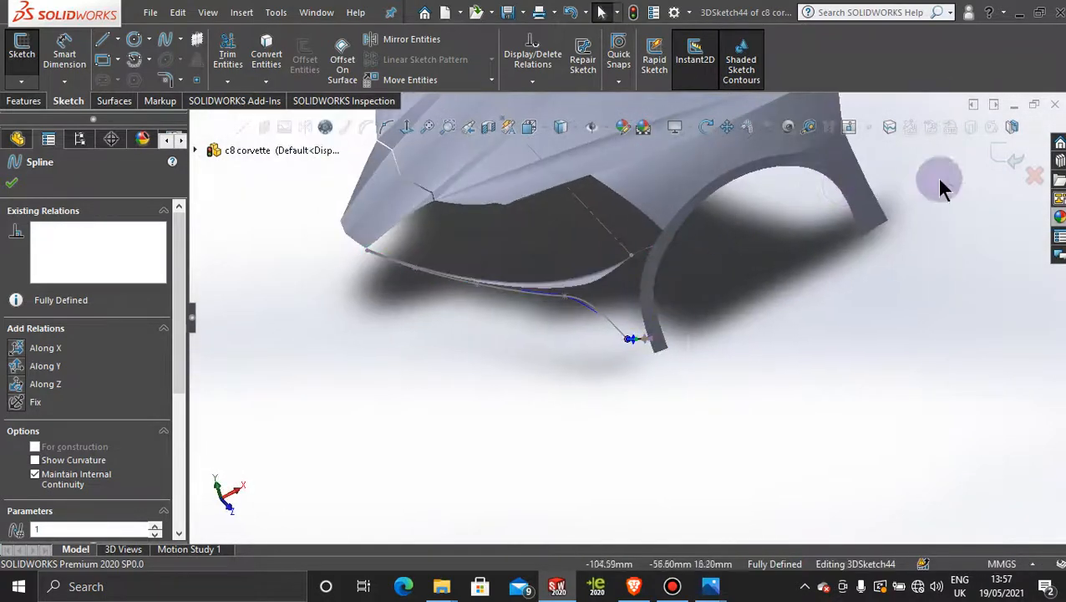
click(994, 150)
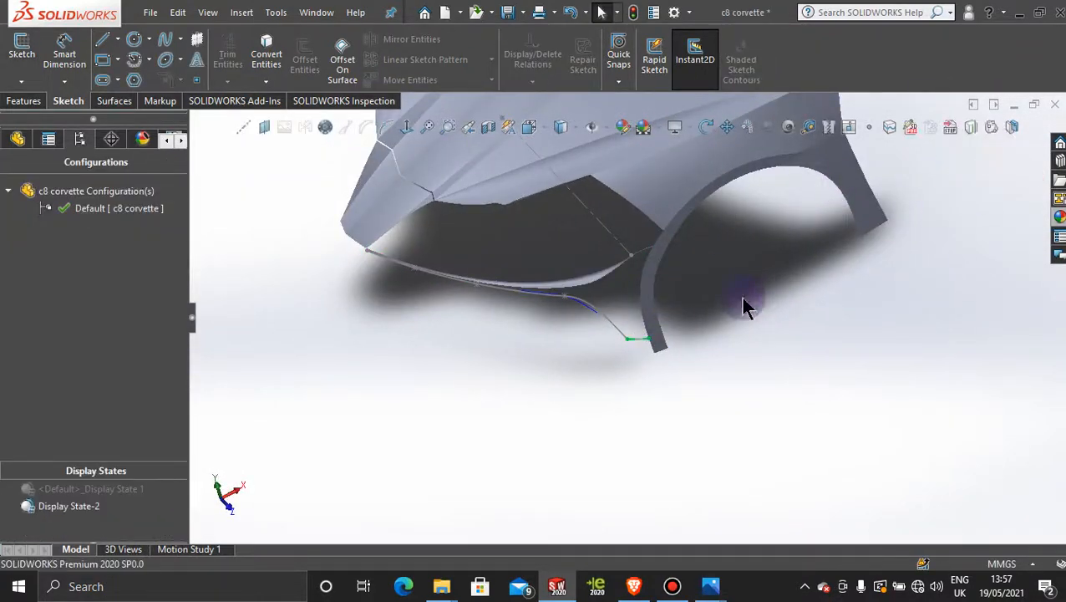
Step: In a new 3D sketch, start a spline at the connecting spline's wheel arch end and place three more points up the arch's front edge
middle_drag(710, 325, 738, 278)
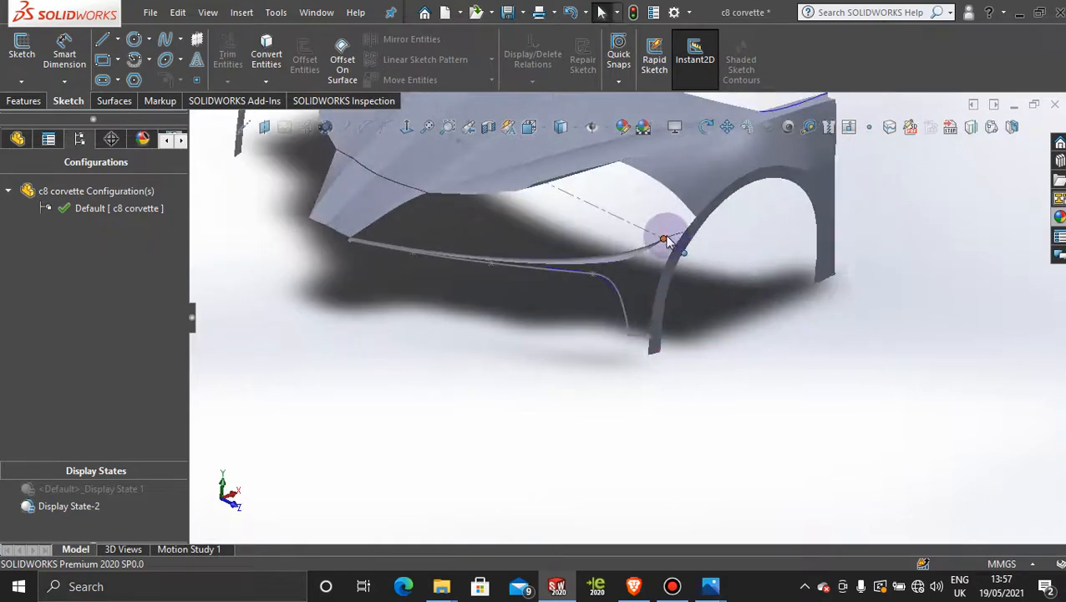
scroll(705, 316, down, 3)
middle_drag(705, 316, 689, 299)
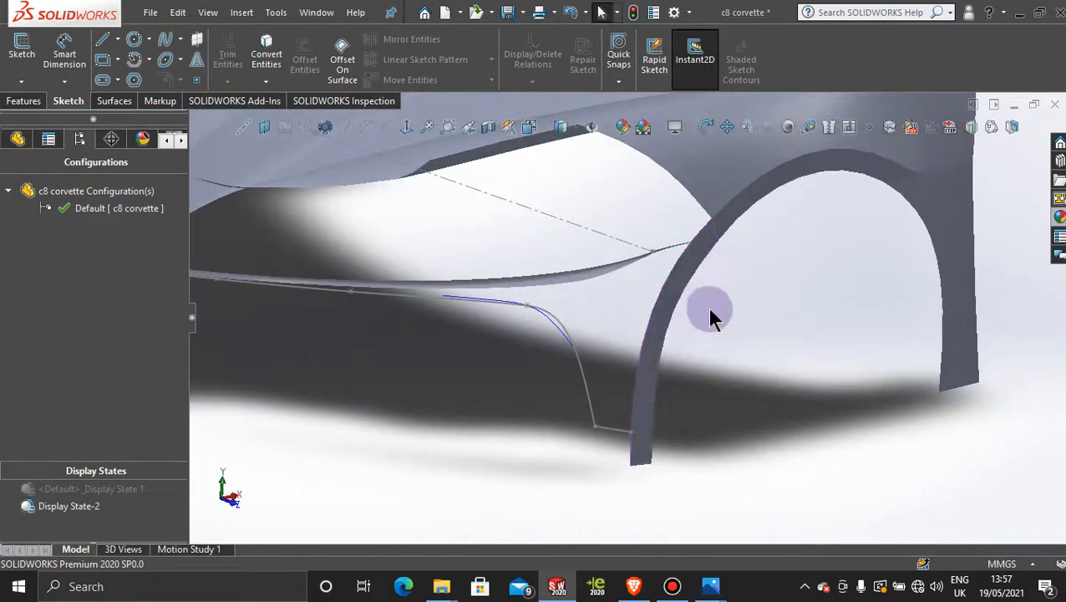
scroll(711, 310, down, 2)
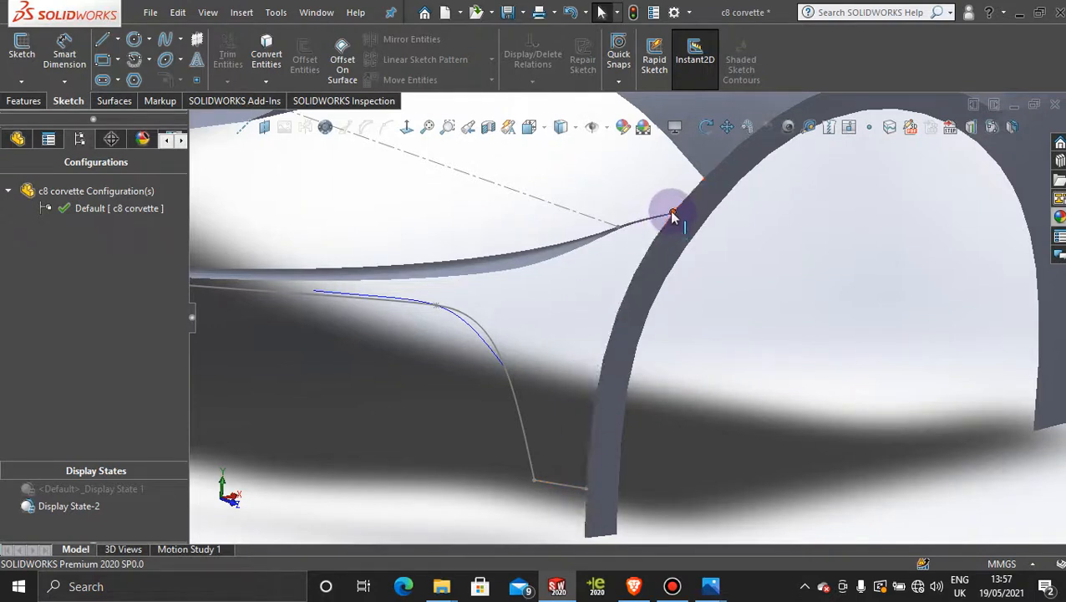
click(21, 82)
click(46, 116)
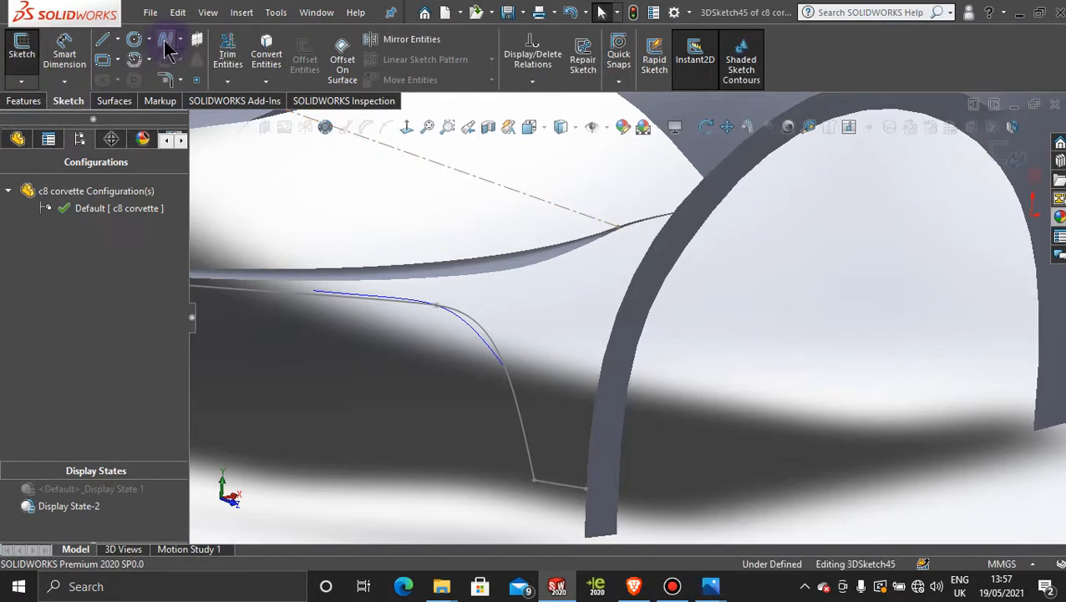
click(166, 42)
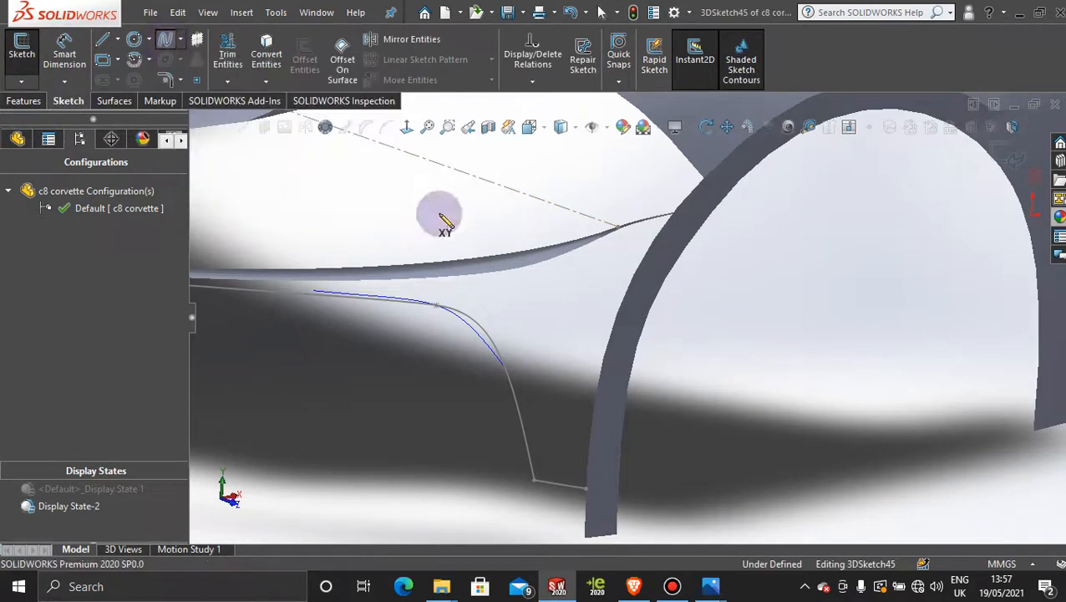
click(588, 493)
scroll(585, 489, down, 2)
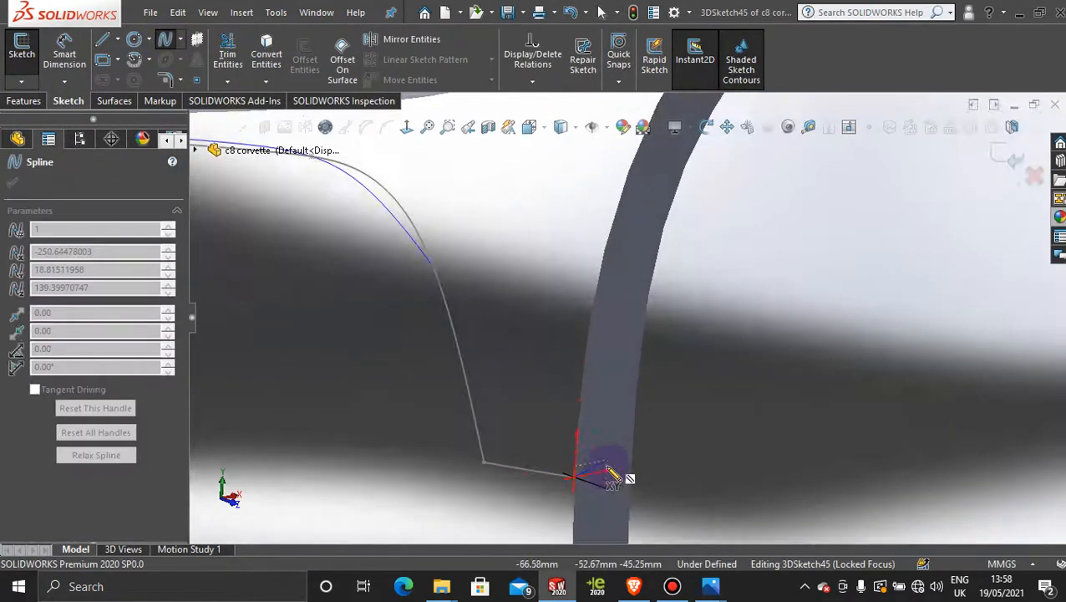
click(580, 425)
click(586, 358)
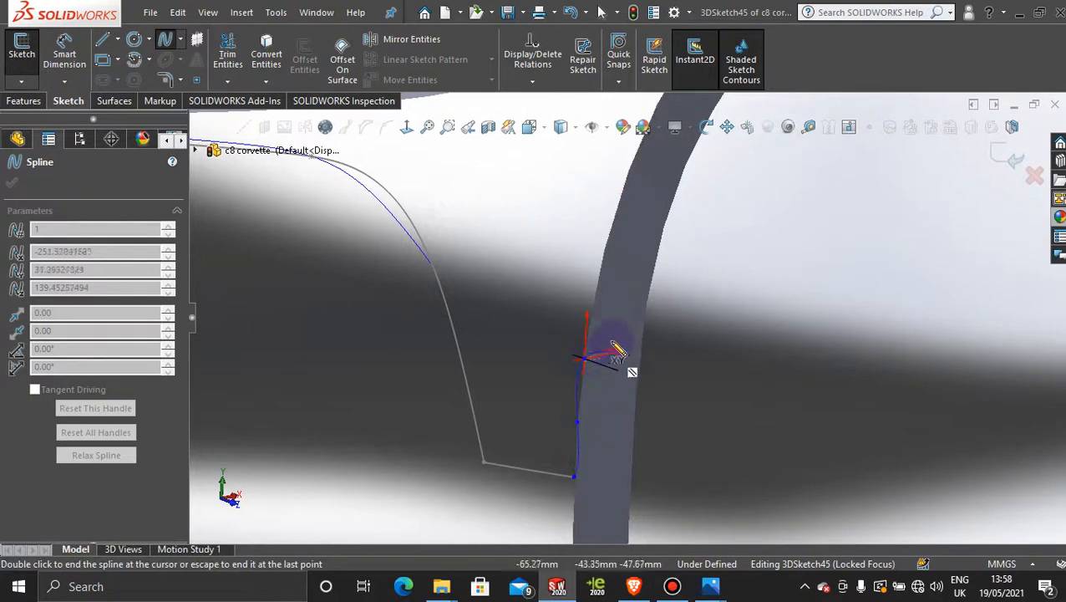
click(593, 299)
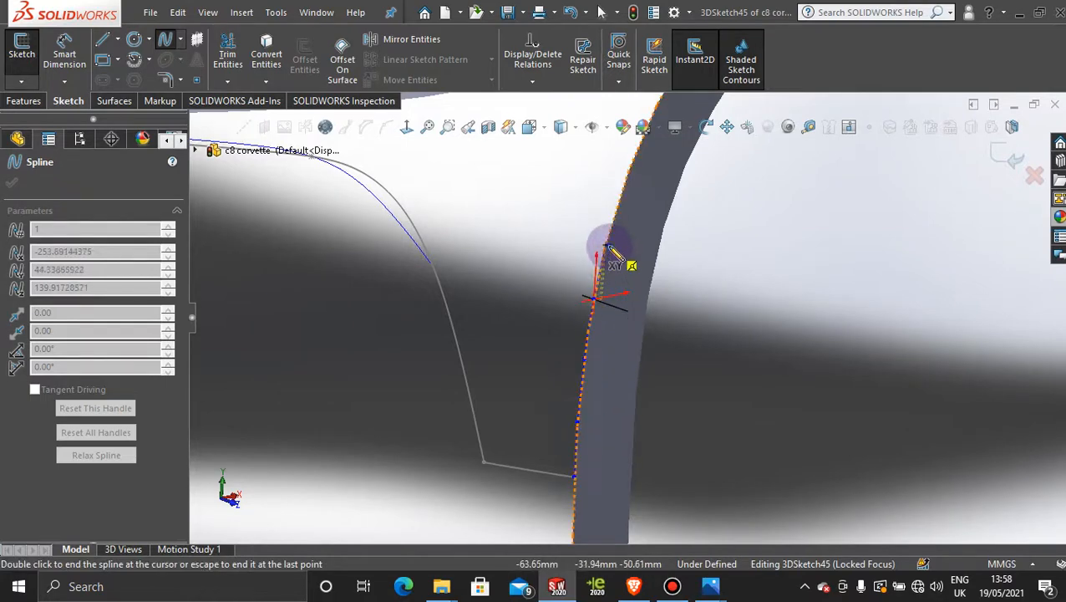
Step: Continue the spline along the wheel arch's front edge, end it at the tip of the upper vent surface, and exit the sketch
scroll(675, 244, up, 7)
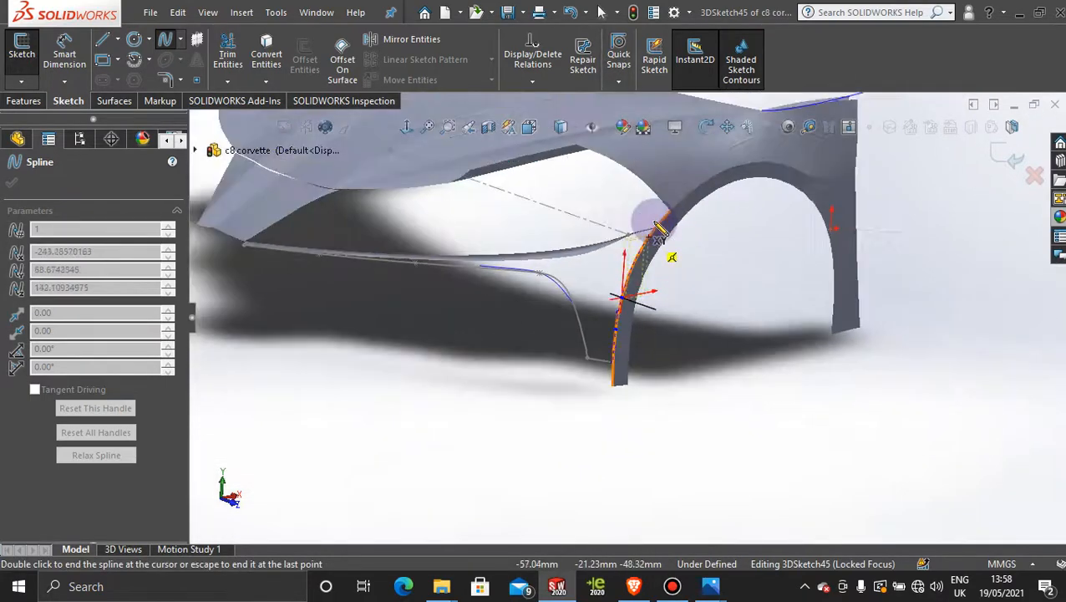
scroll(650, 221, down, 2)
scroll(640, 264, down, 2)
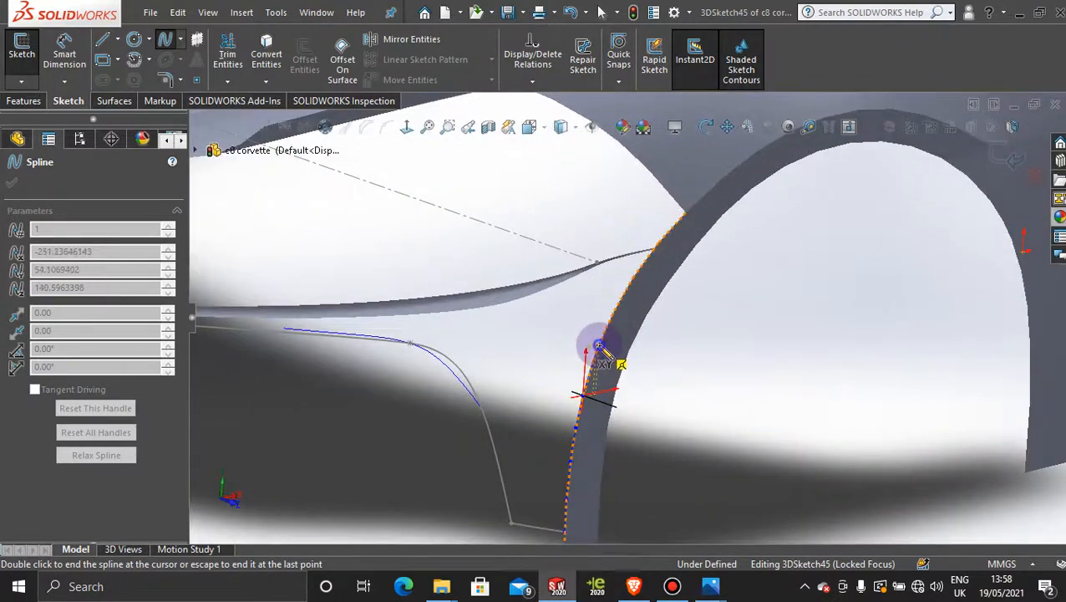
click(599, 345)
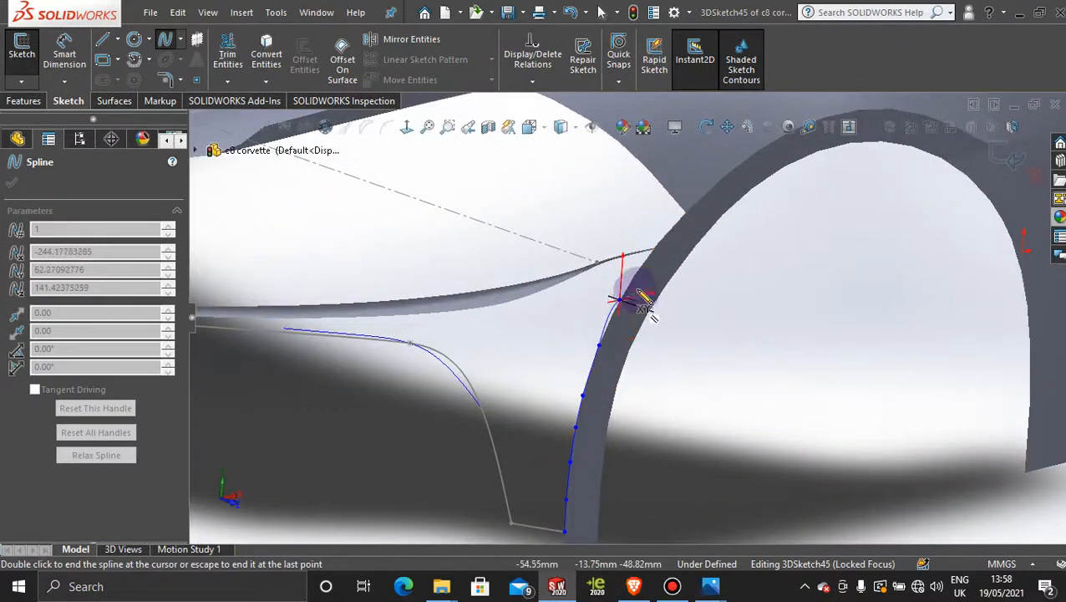
scroll(644, 299, down, 2)
click(636, 250)
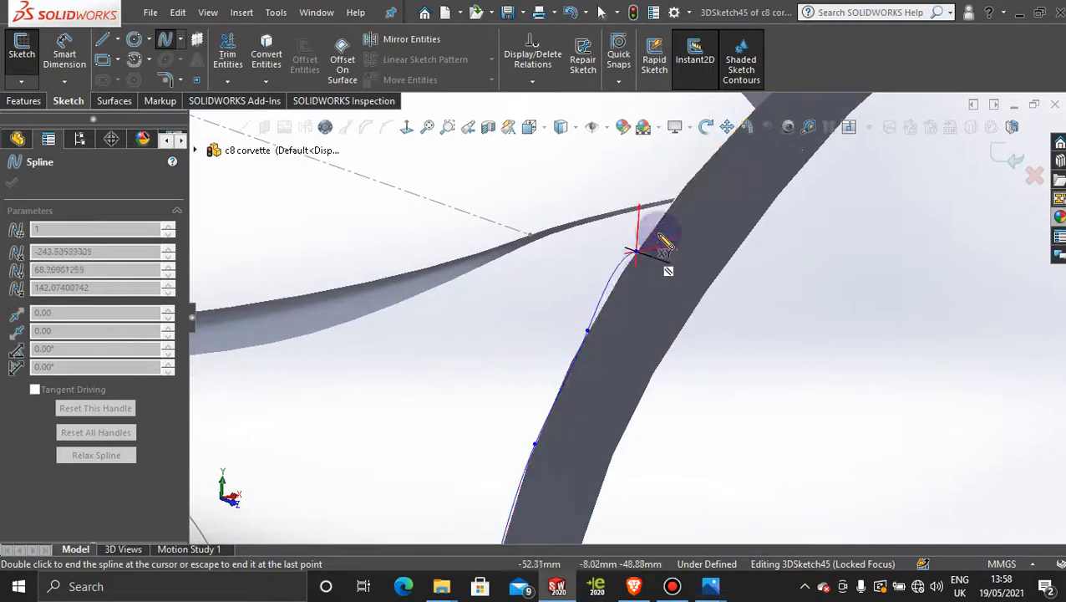
middle_drag(665, 238, 666, 224)
scroll(673, 231, down, 3)
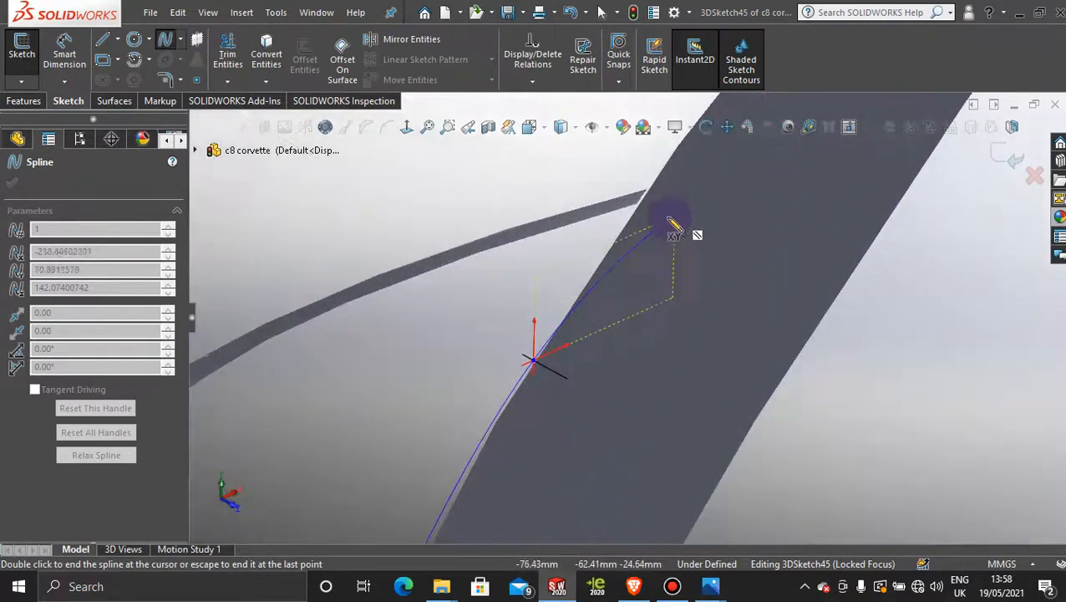
click(612, 242)
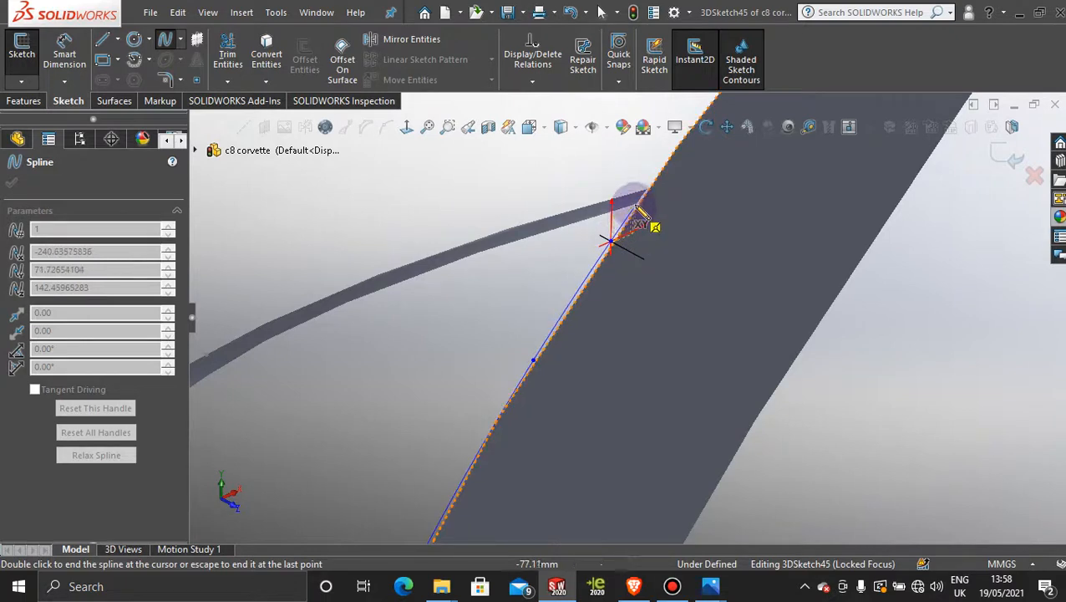
click(637, 205)
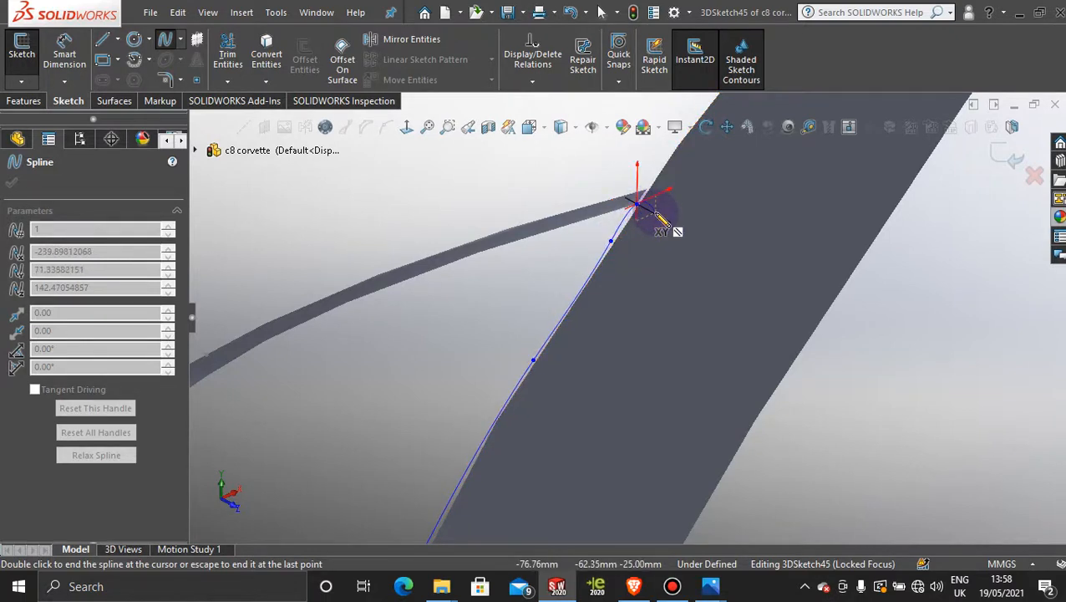
key(Escape)
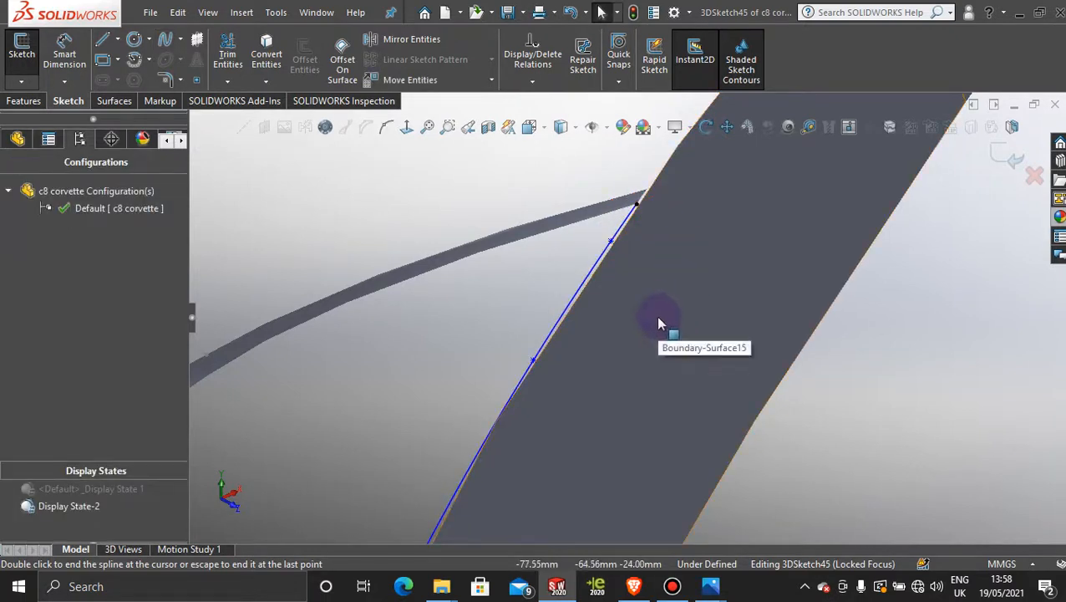
scroll(659, 316, up, 6)
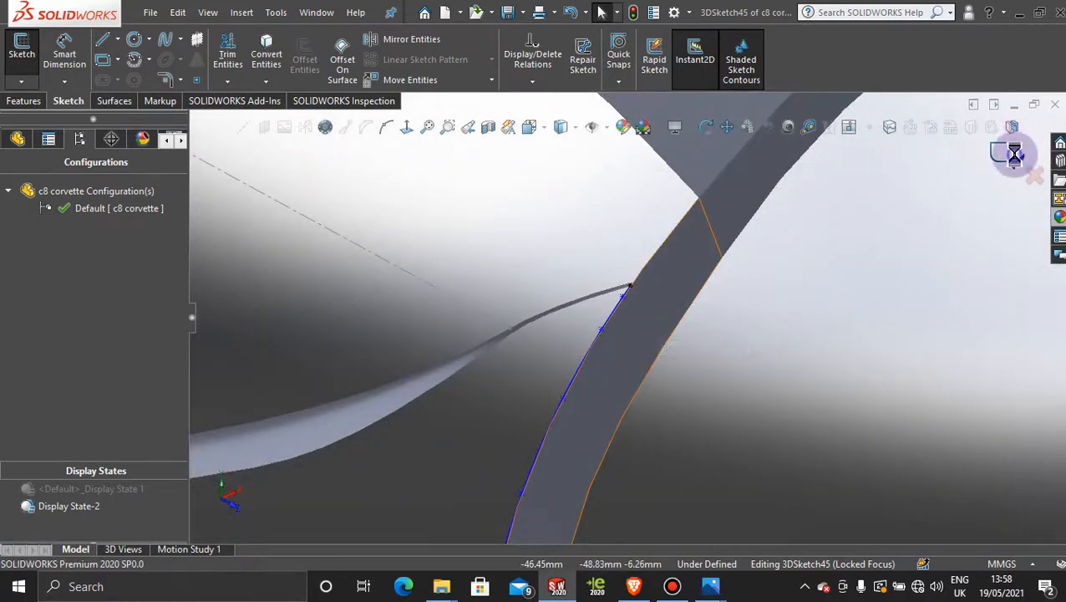
click(1024, 147)
Step: Hide the blue guide sketch at the corner of the vent curve
scroll(870, 300, up, 4)
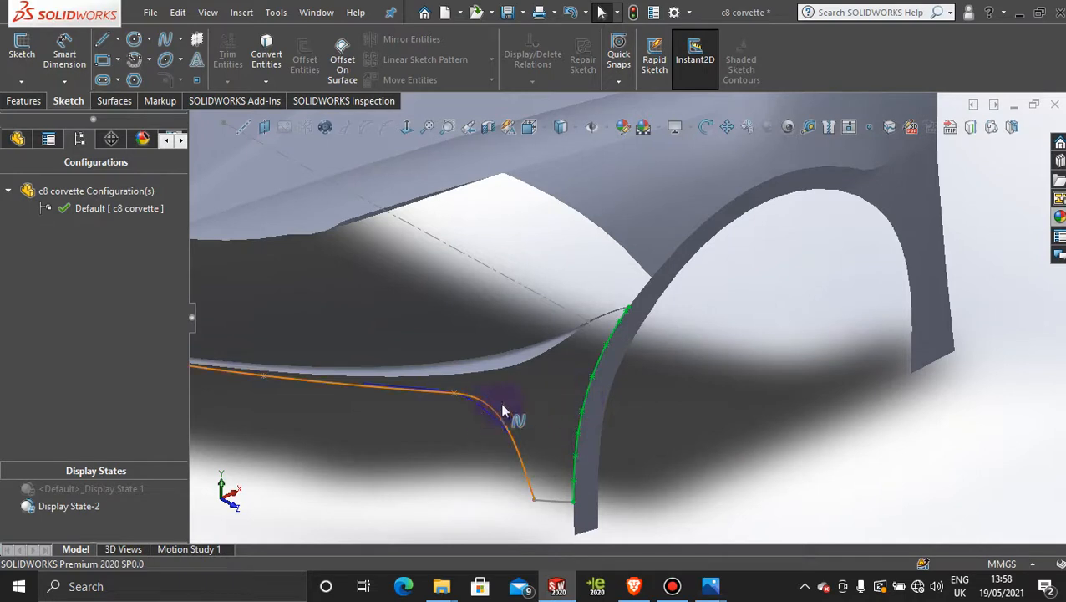
middle_drag(685, 410, 672, 400)
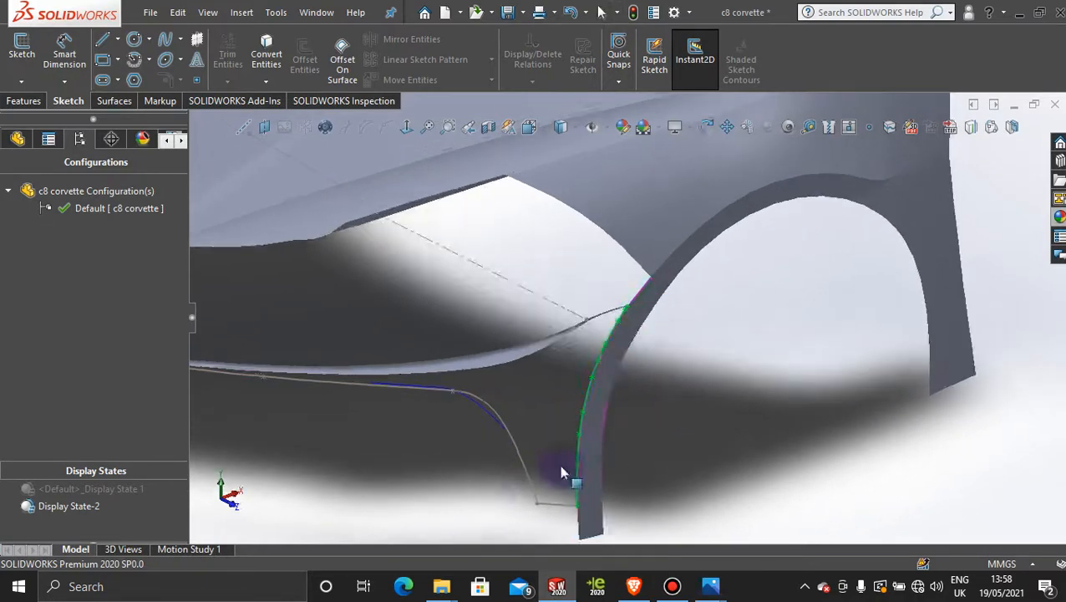
right_click(483, 409)
click(519, 324)
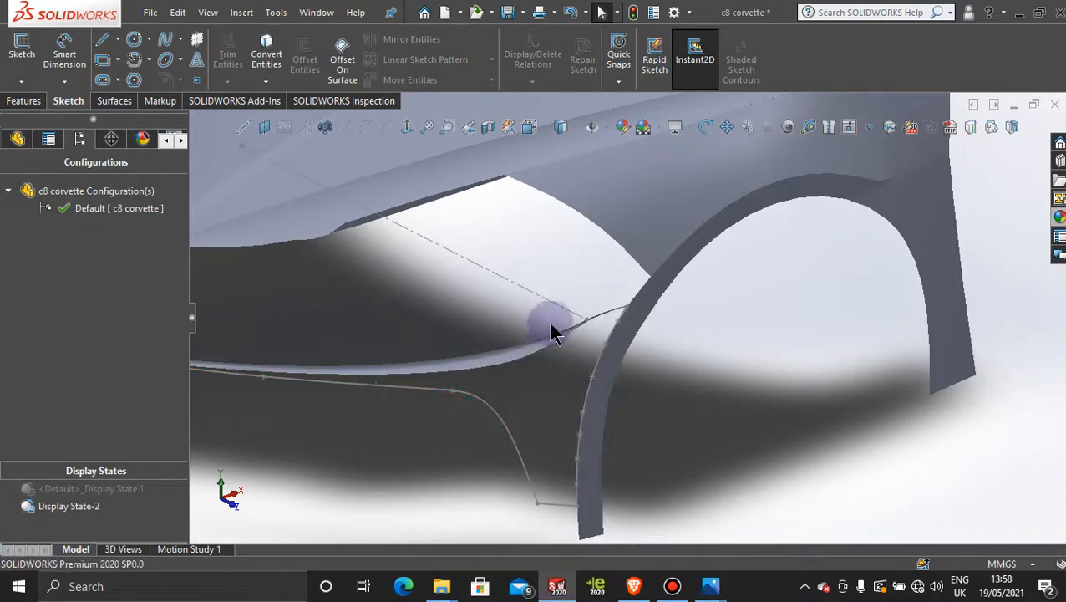
Step: Examine the outline formed by the vent curve, the short connecting spline and the wheel arch spline from oblique angles
scroll(656, 412, up, 3)
middle_drag(519, 467, 485, 438)
middle_drag(266, 418, 804, 364)
scroll(919, 347, down, 3)
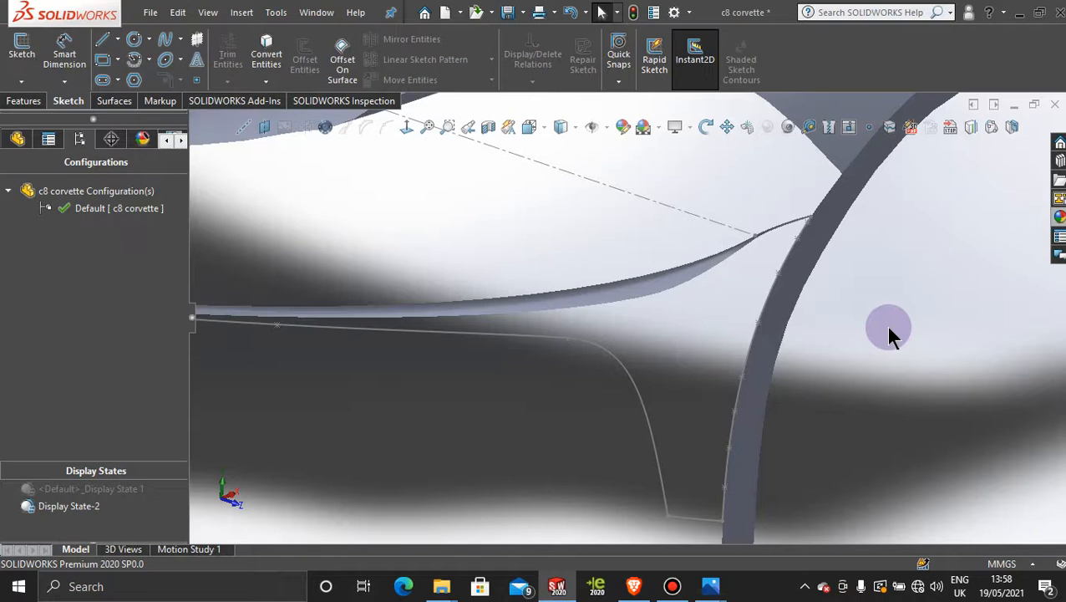
scroll(869, 422, up, 2)
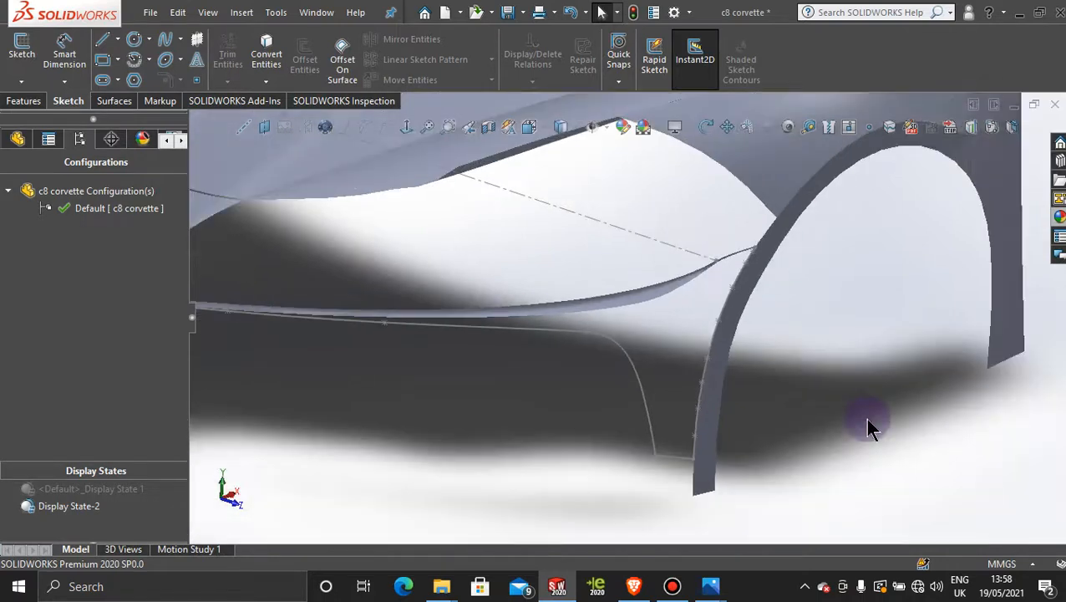
scroll(761, 415, up, 1)
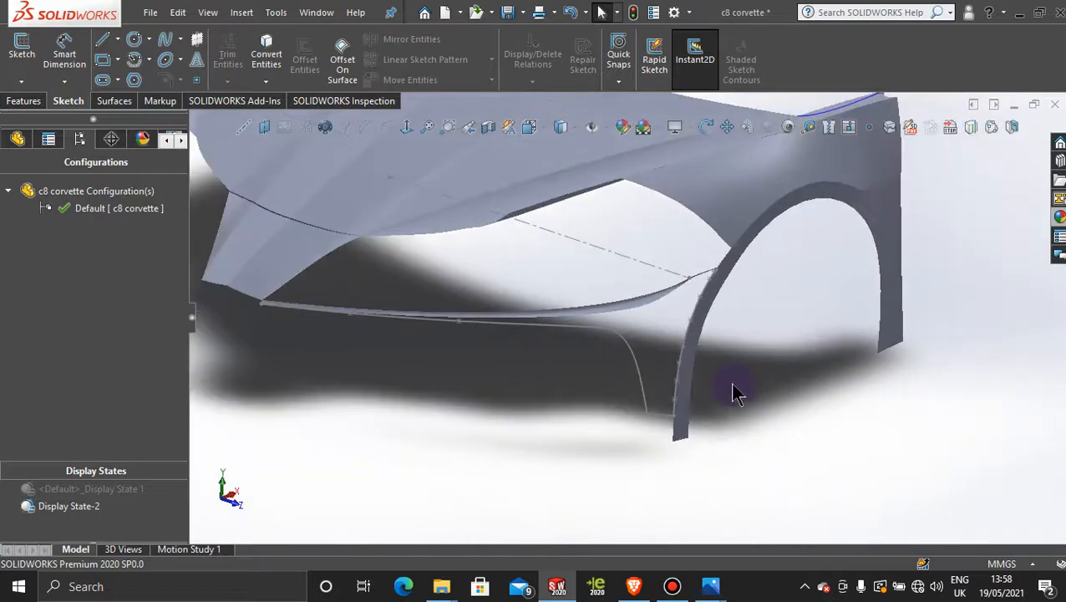
scroll(719, 371, down, 1)
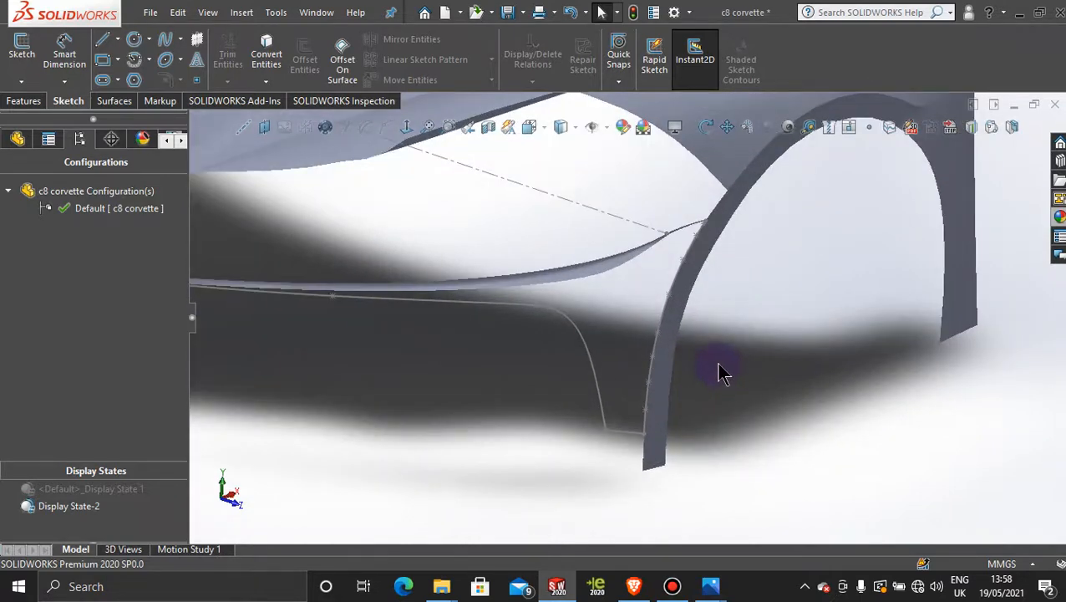
scroll(723, 371, up, 1)
scroll(710, 393, down, 2)
scroll(714, 381, up, 1)
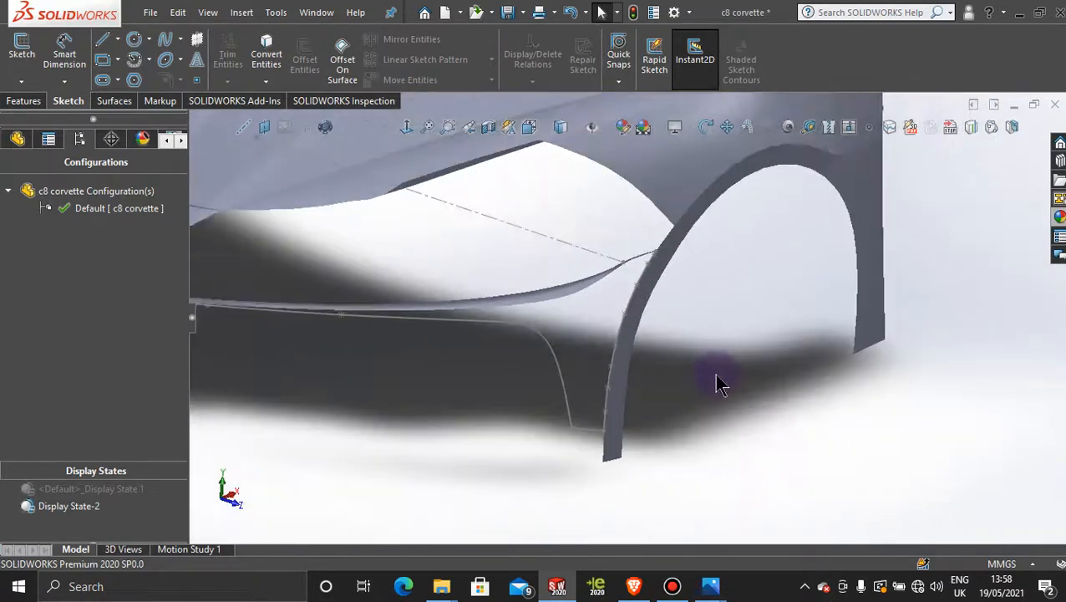
Step: Start a Boundary Surface and group the upper vent surface's lower edge with the short spline reaching the wheel arch as the first Direction 1 profile
click(113, 100)
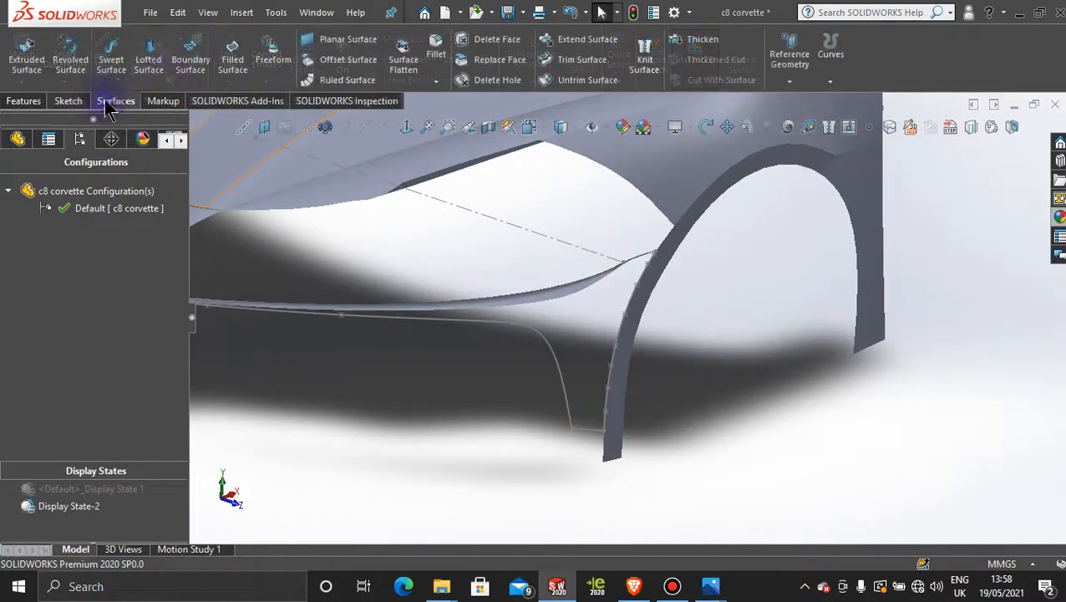
click(199, 61)
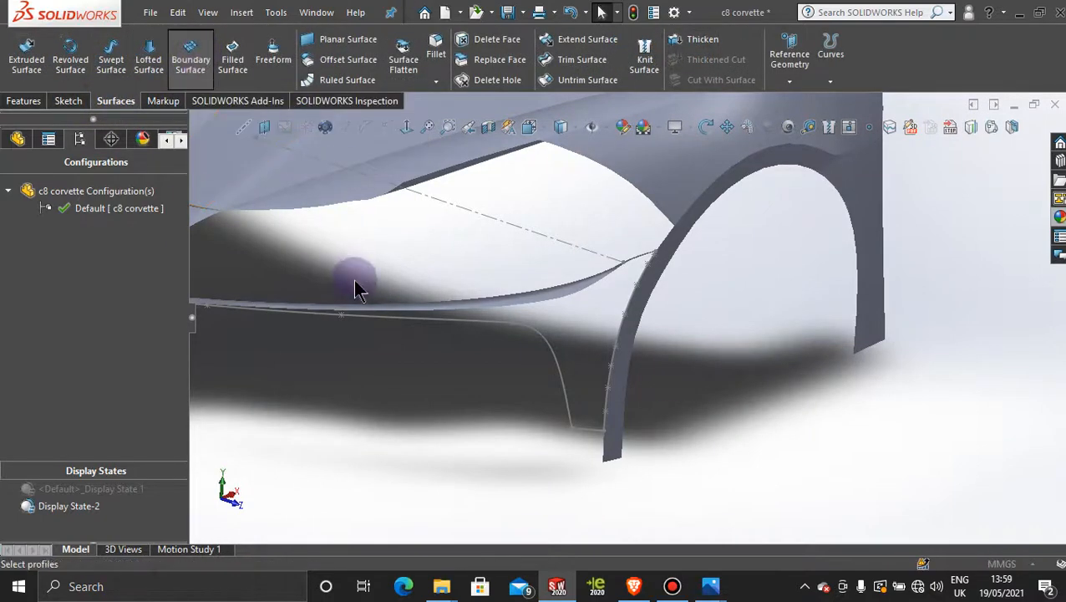
click(480, 320)
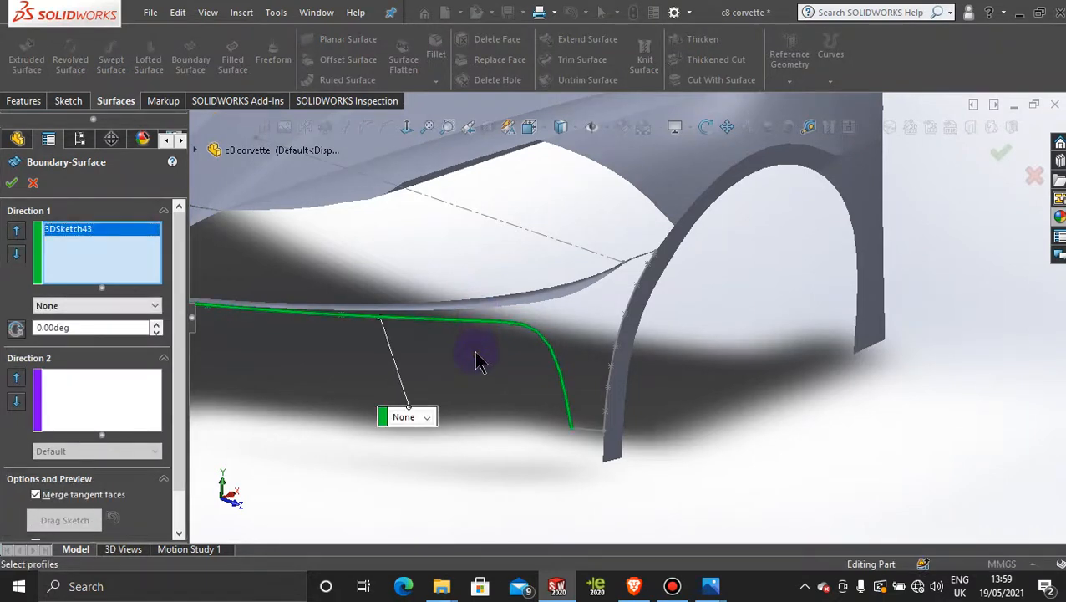
click(484, 318)
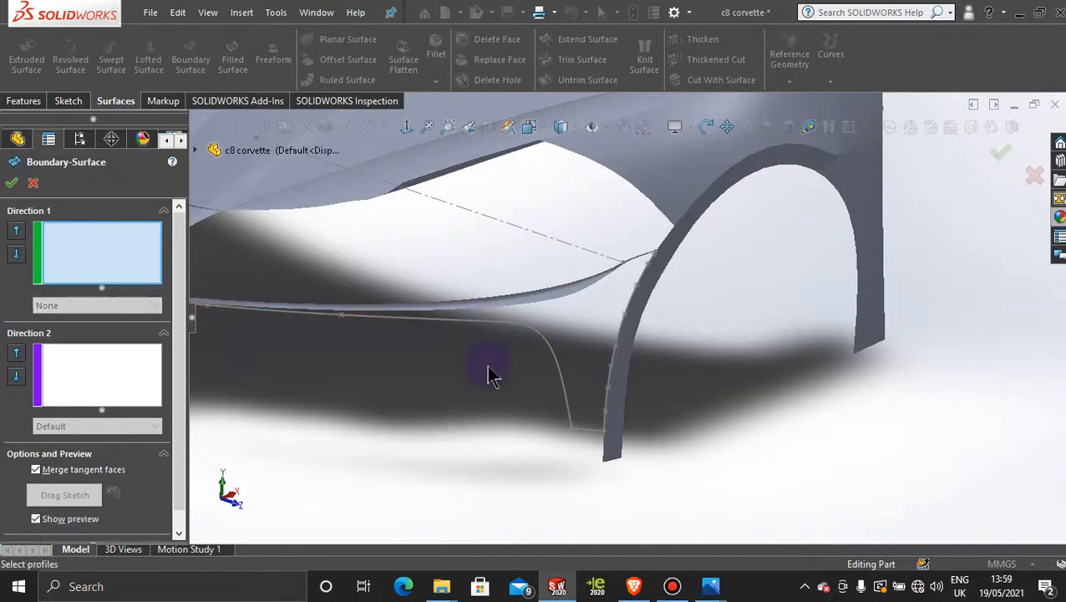
right_click(486, 365)
click(528, 136)
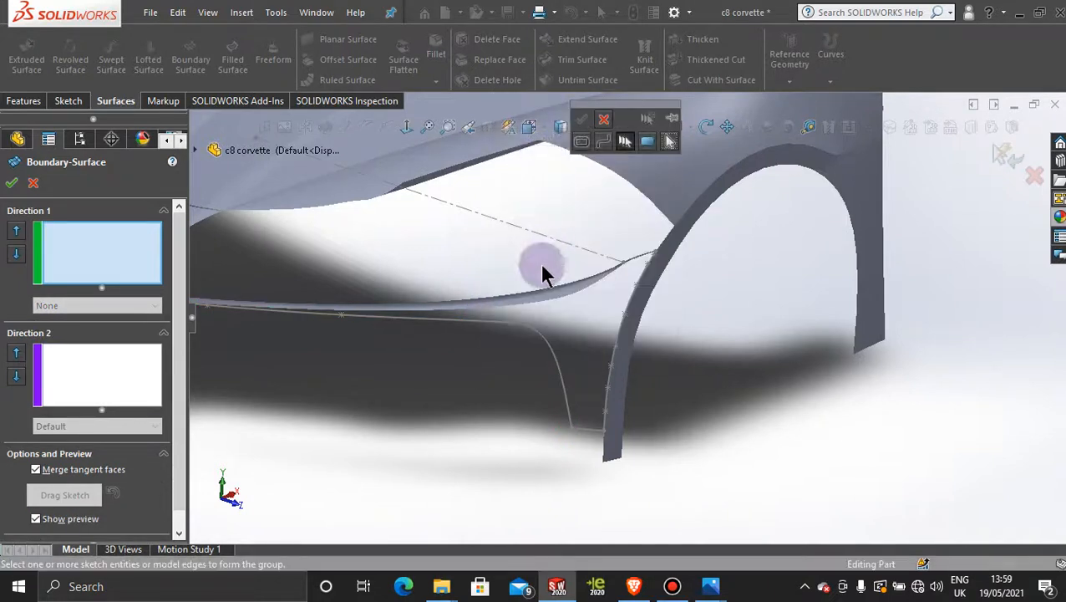
click(534, 306)
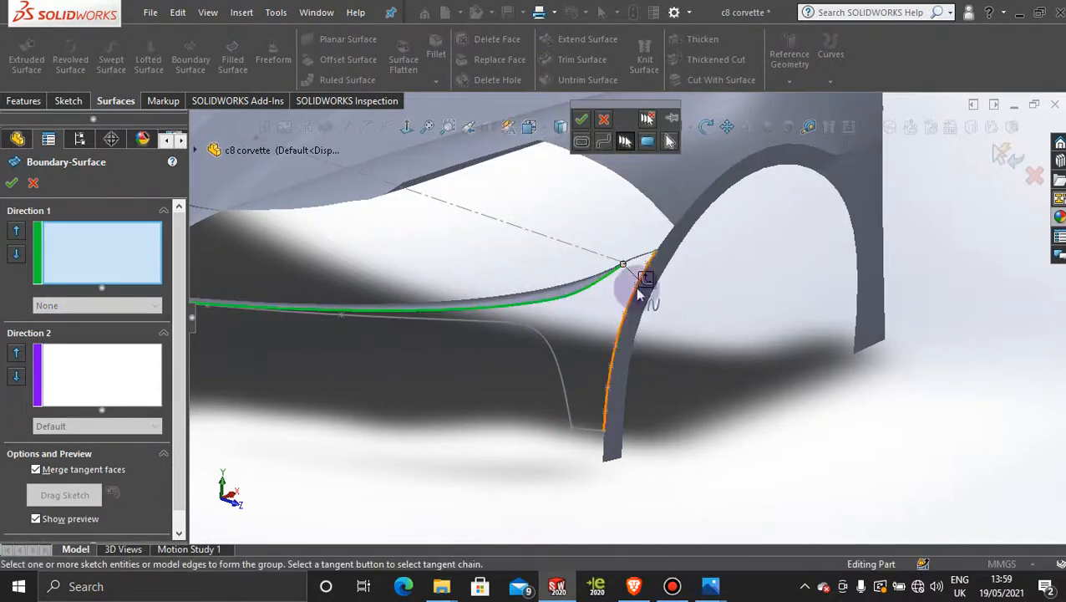
scroll(667, 284, down, 9)
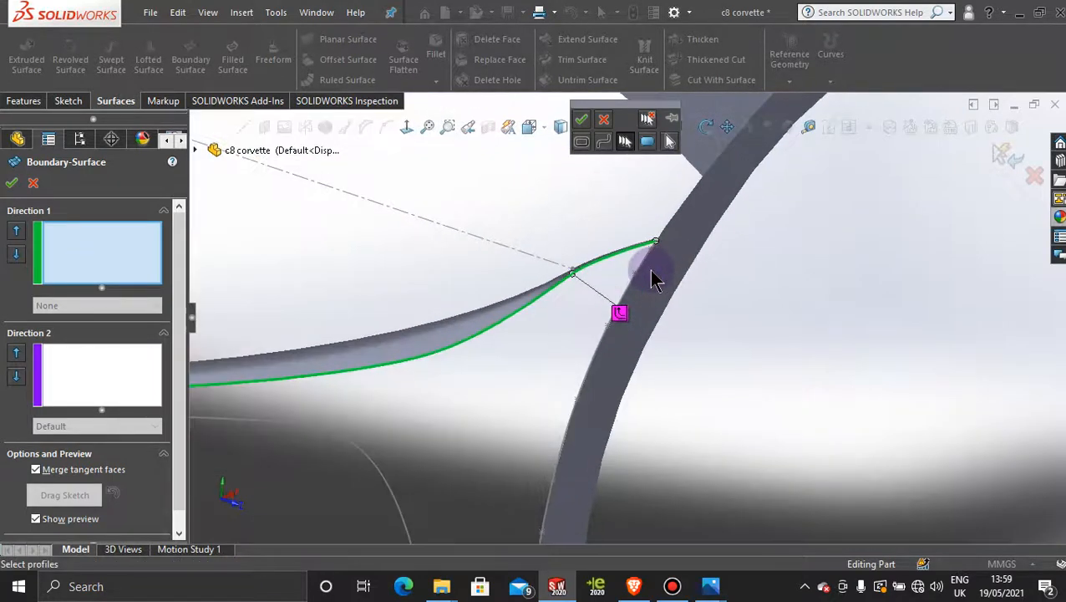
scroll(660, 355, up, 3)
scroll(662, 367, up, 6)
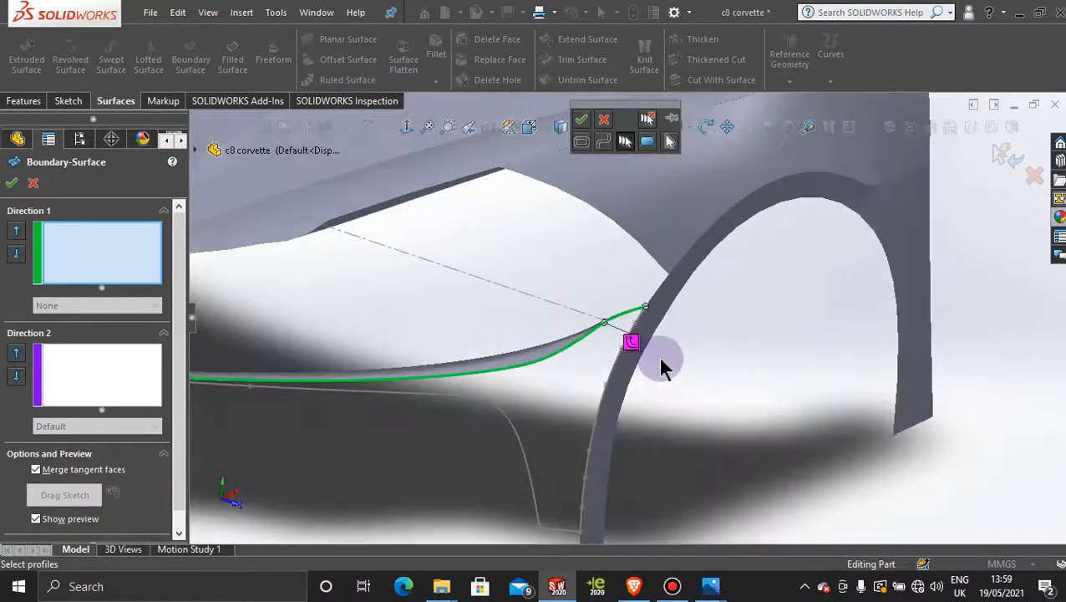
click(582, 118)
scroll(560, 393, down, 5)
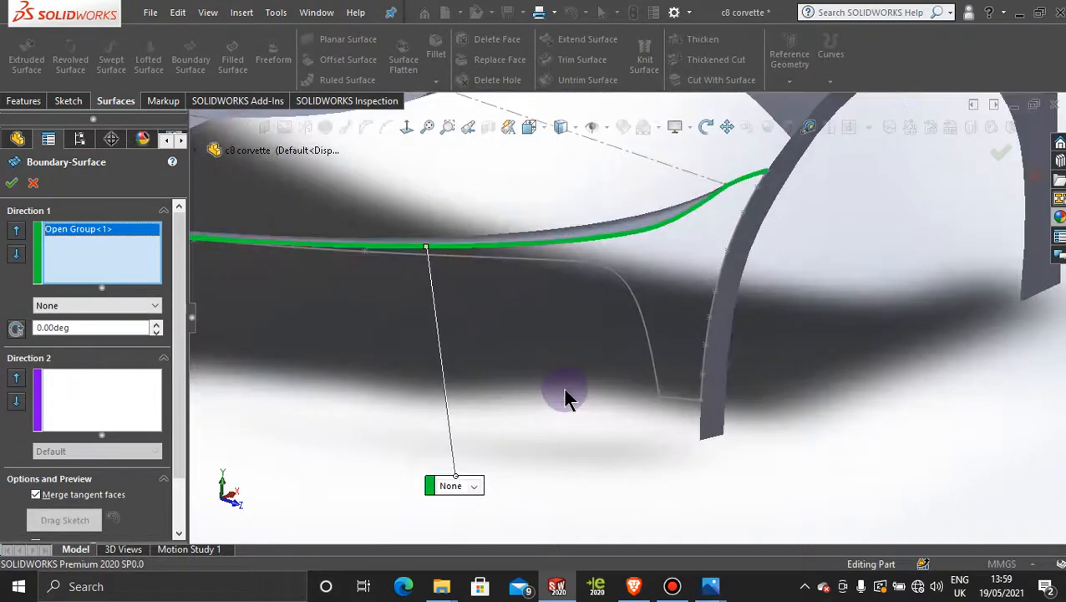
Step: Group the lower vent curve and its short connecting spline at the wheel arch as the second Direction 1 profile
right_click(583, 332)
click(658, 100)
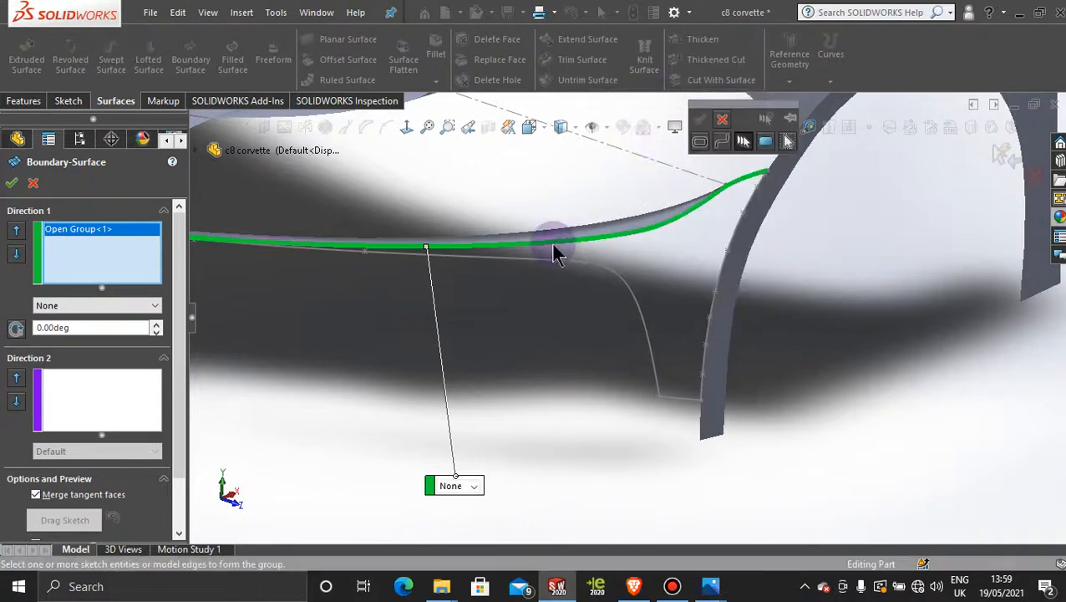
click(535, 263)
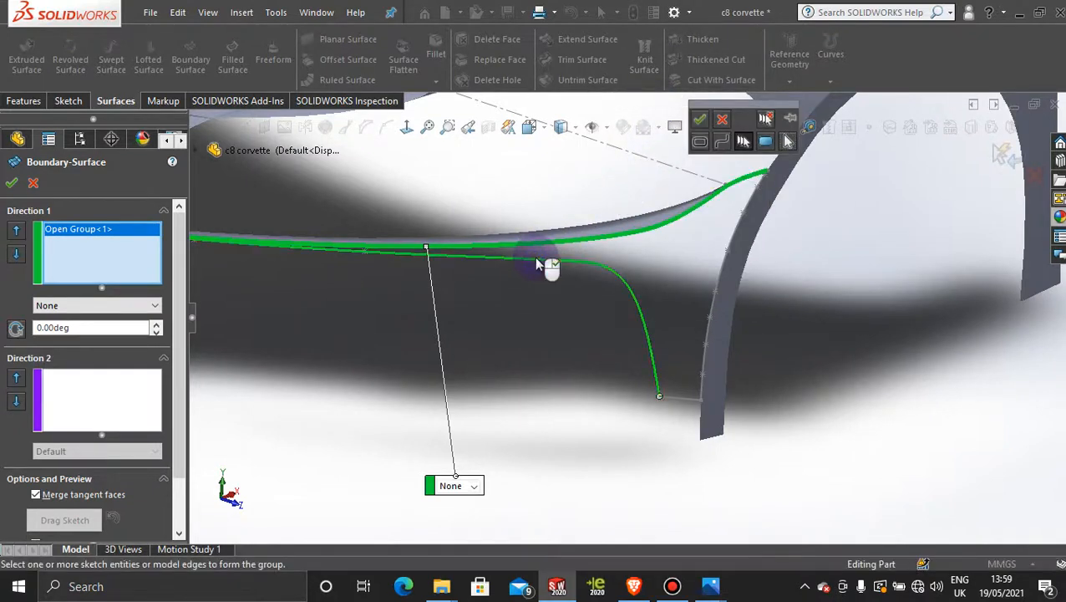
click(684, 401)
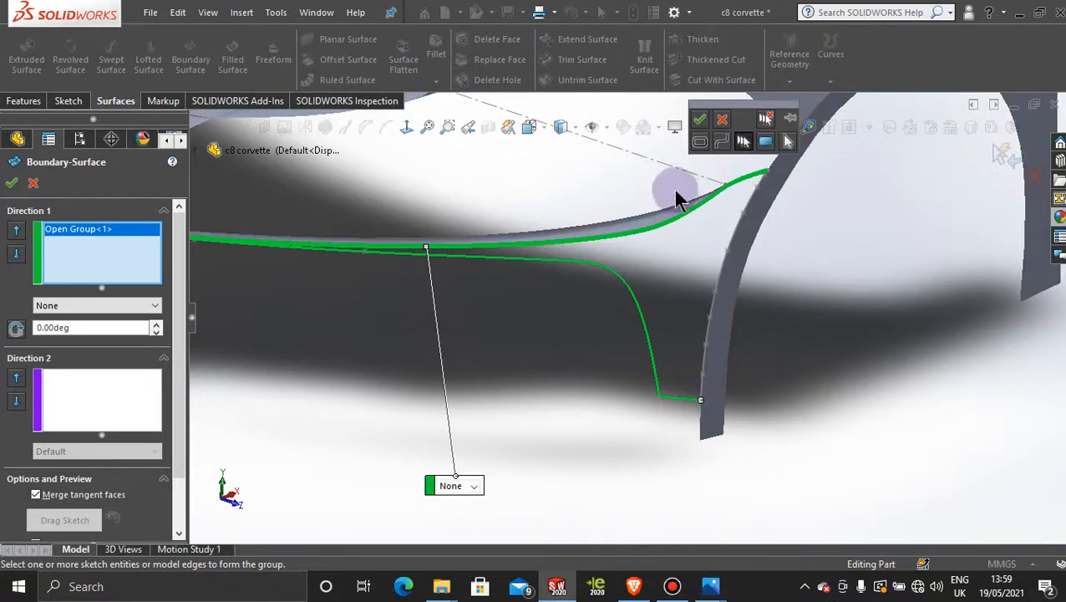
click(700, 121)
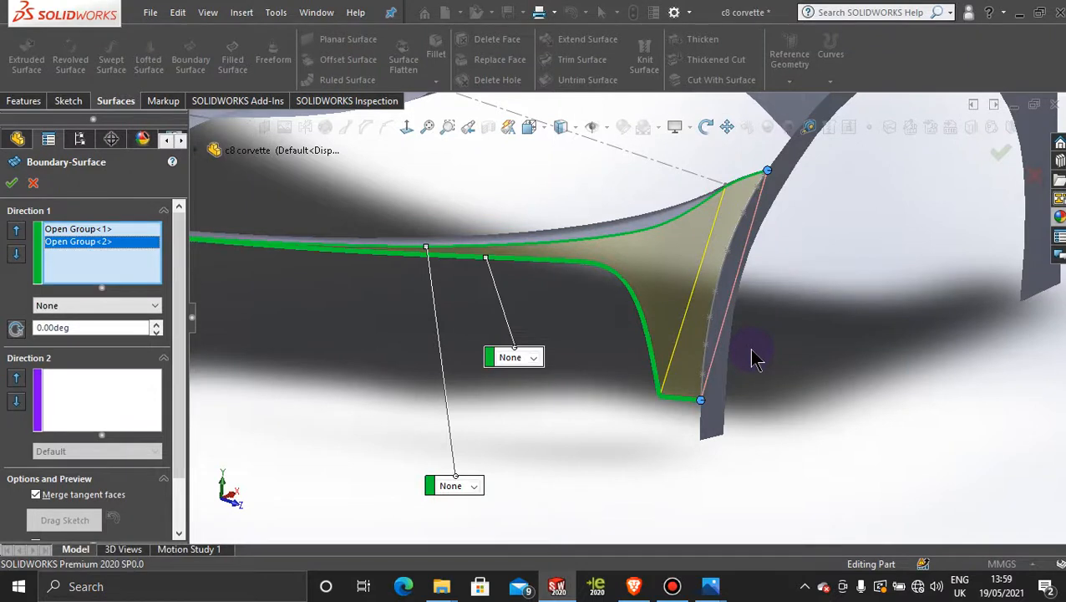
Step: Try to build the boundary surface with the wheel arch spline as the Direction 2 curve, and cancel the feature after inspecting the nose end
click(129, 399)
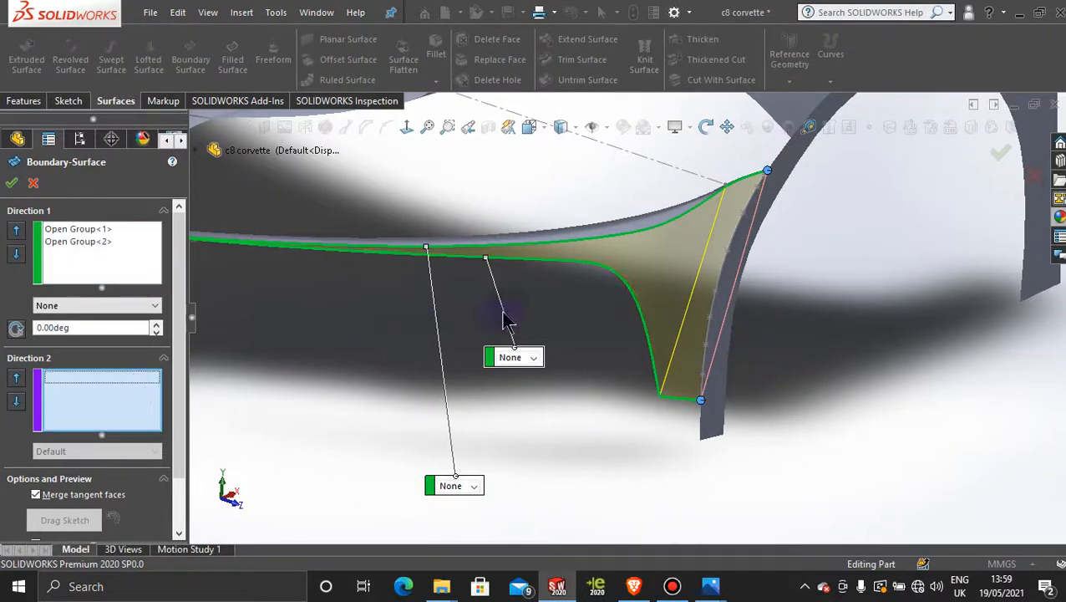
click(721, 276)
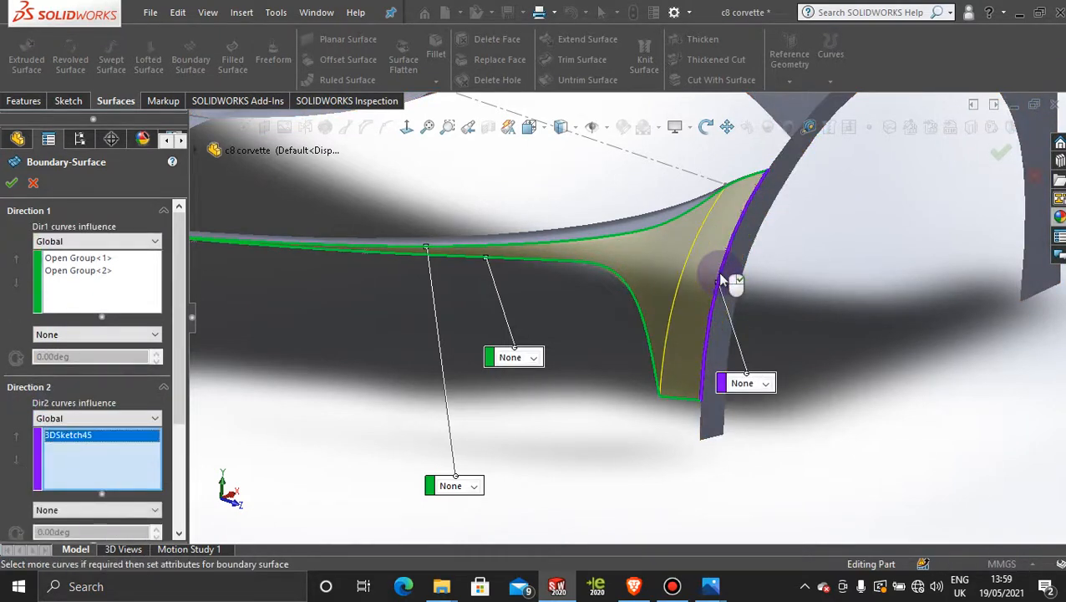
click(11, 182)
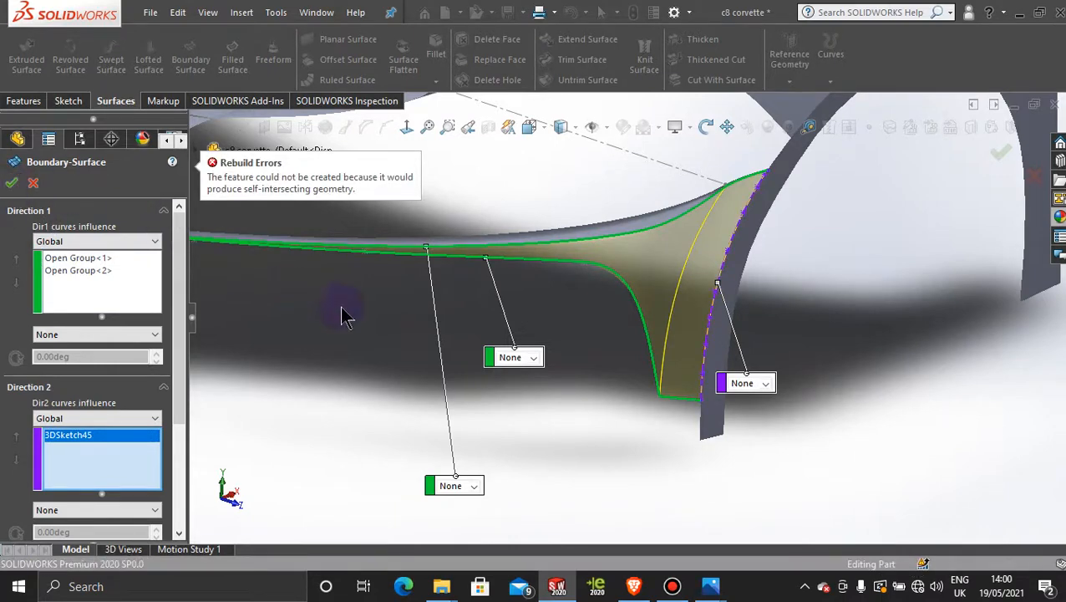
middle_drag(345, 312, 373, 306)
scroll(373, 306, down, 8)
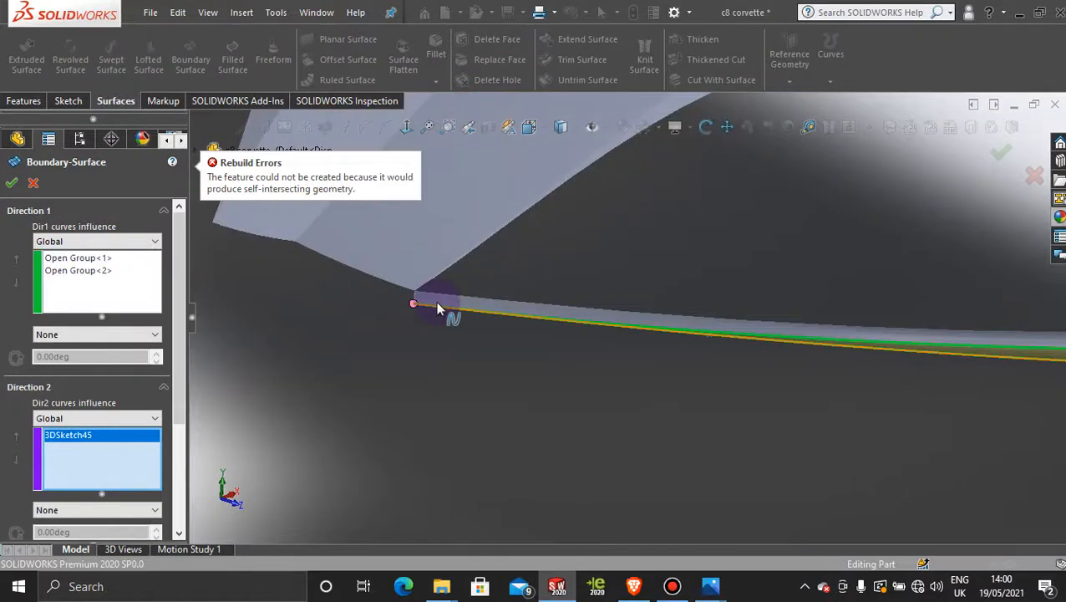
click(33, 183)
scroll(659, 445, up, 10)
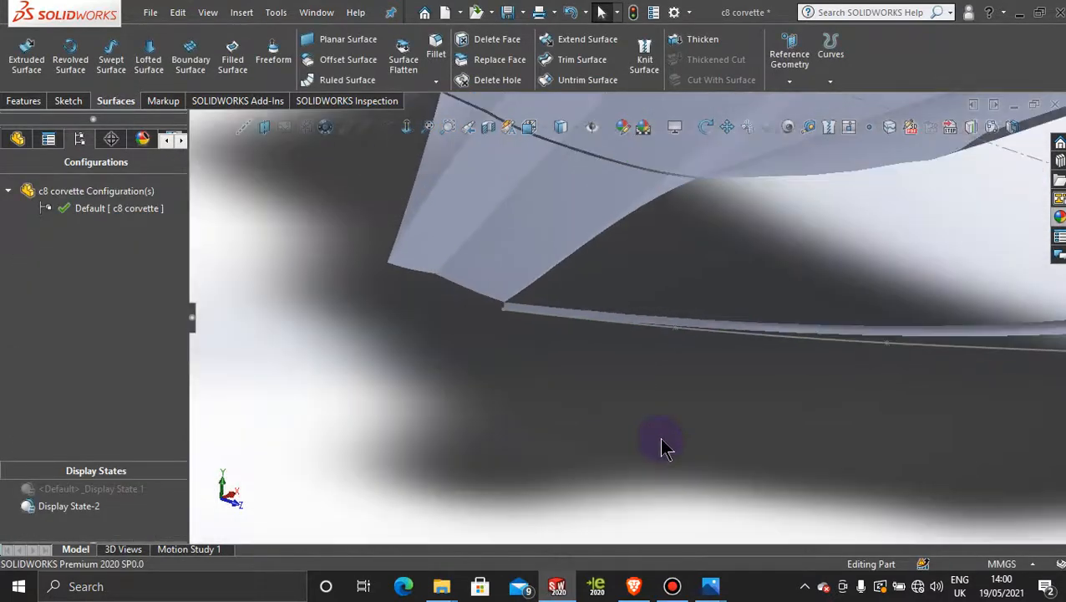
scroll(844, 393, down, 3)
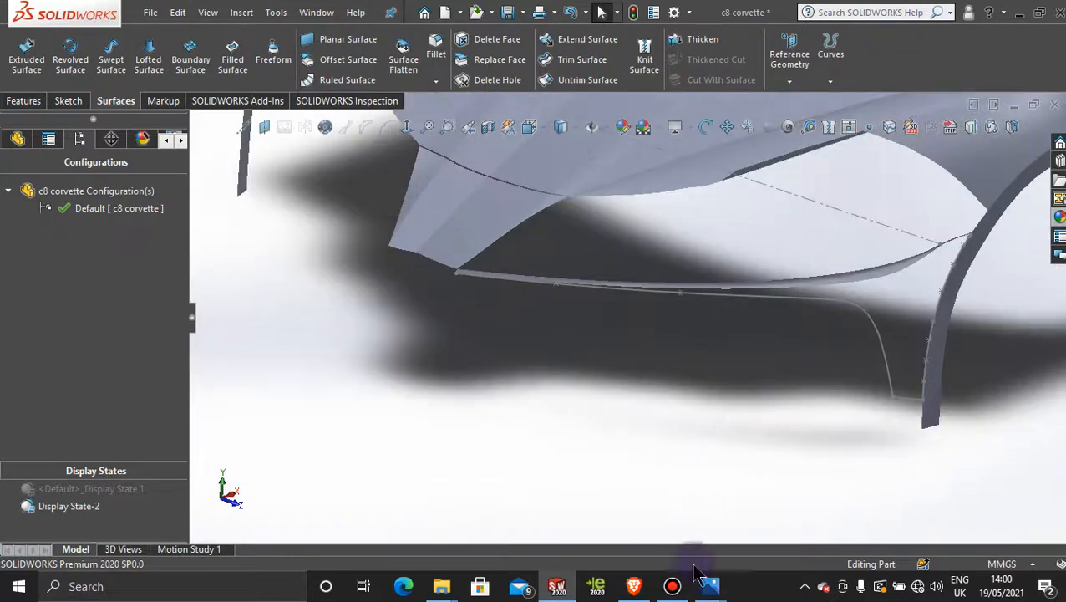
click(673, 586)
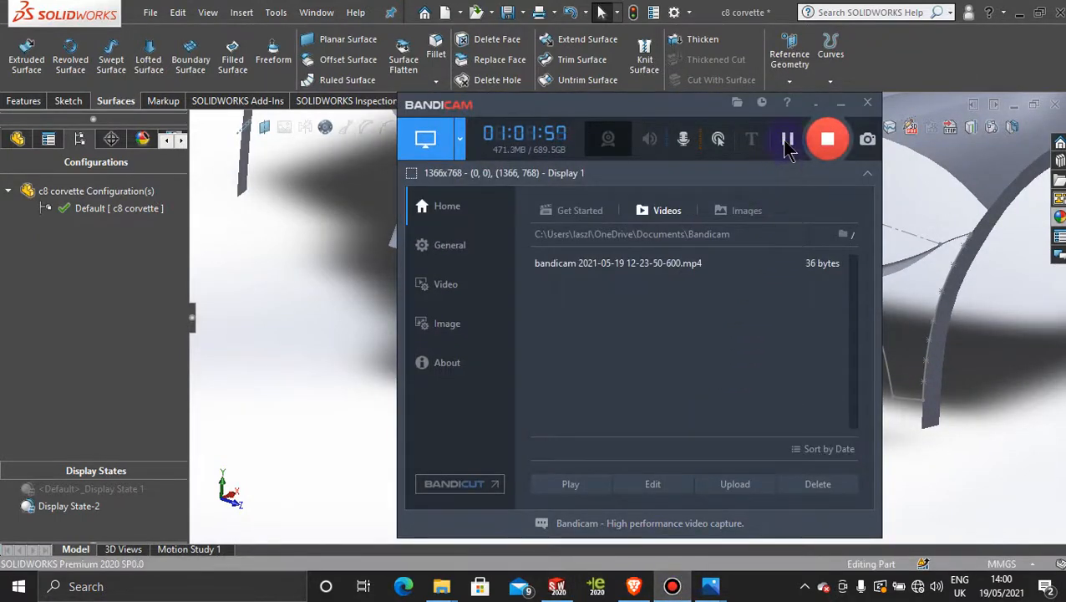
click(841, 103)
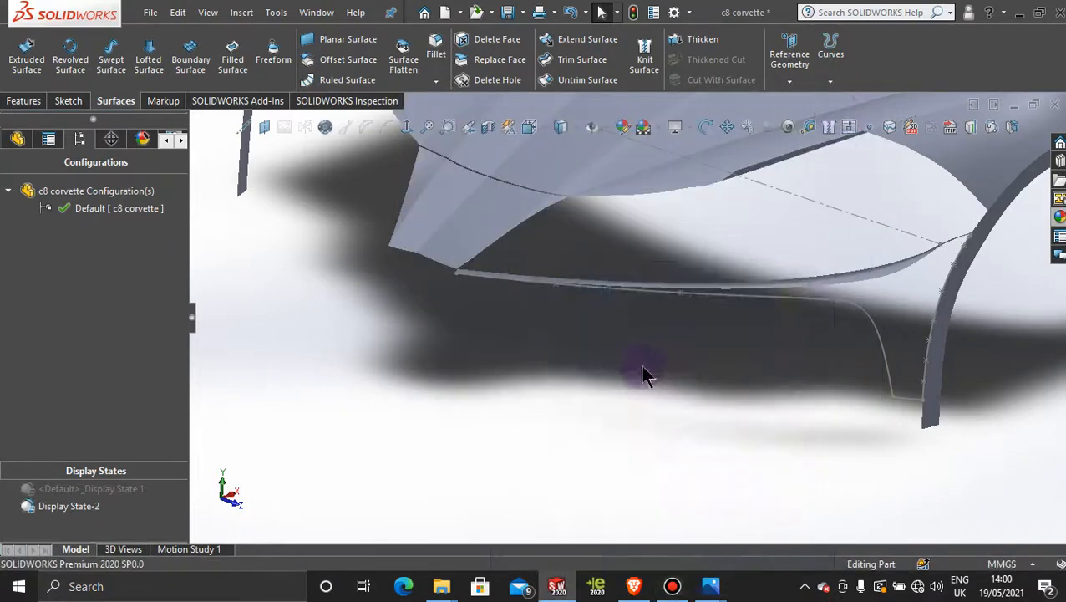
Step: Open the vent curve's 3D sketch for editing and orient the model to the Left view
mouse_move(643, 373)
middle_down()
mouse_move(666, 345)
mouse_move(673, 357)
mouse_move(587, 309)
mouse_move(589, 334)
mouse_move(404, 348)
mouse_move(364, 305)
middle_up()
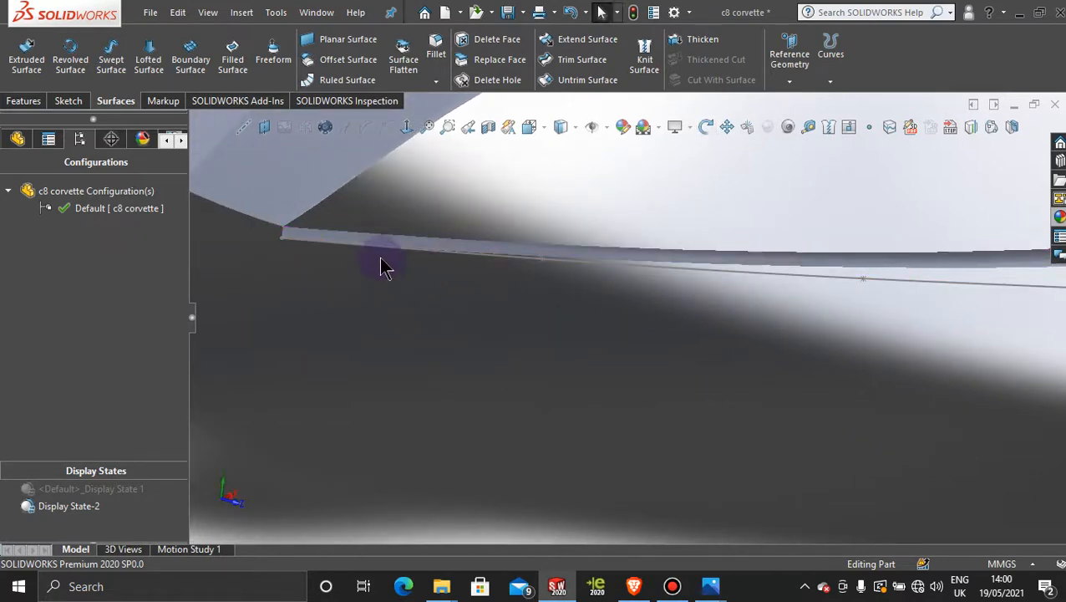
middle_drag(443, 302, 683, 405)
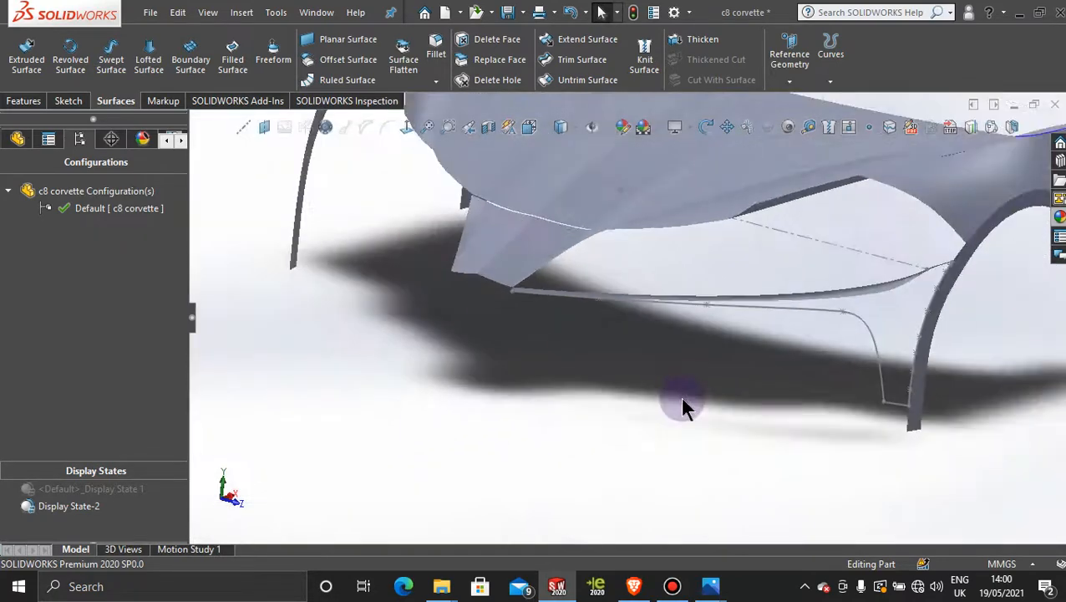
right_click(753, 305)
click(778, 267)
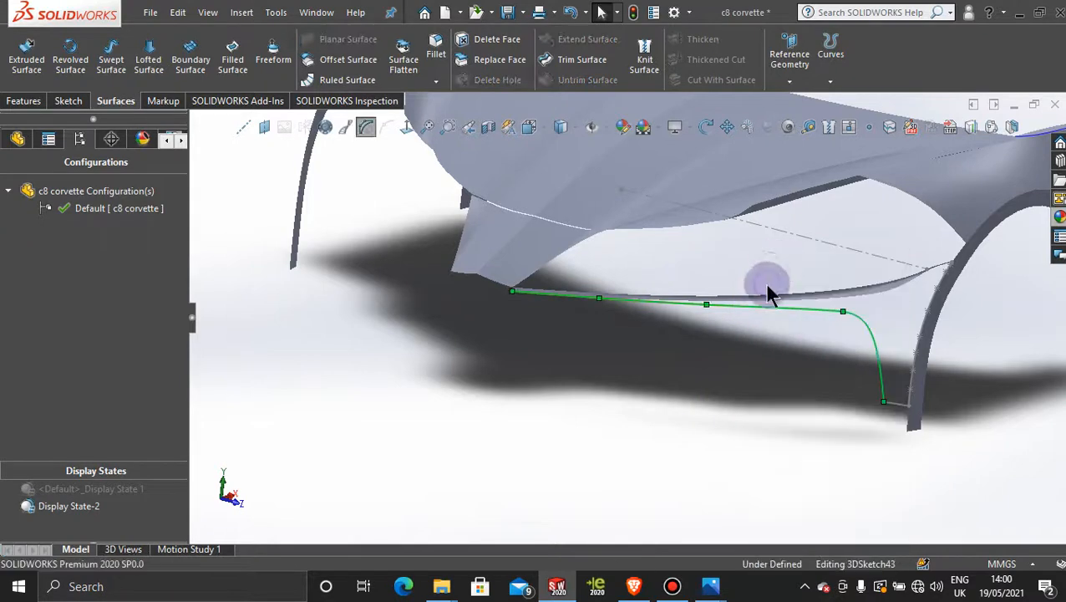
key(space)
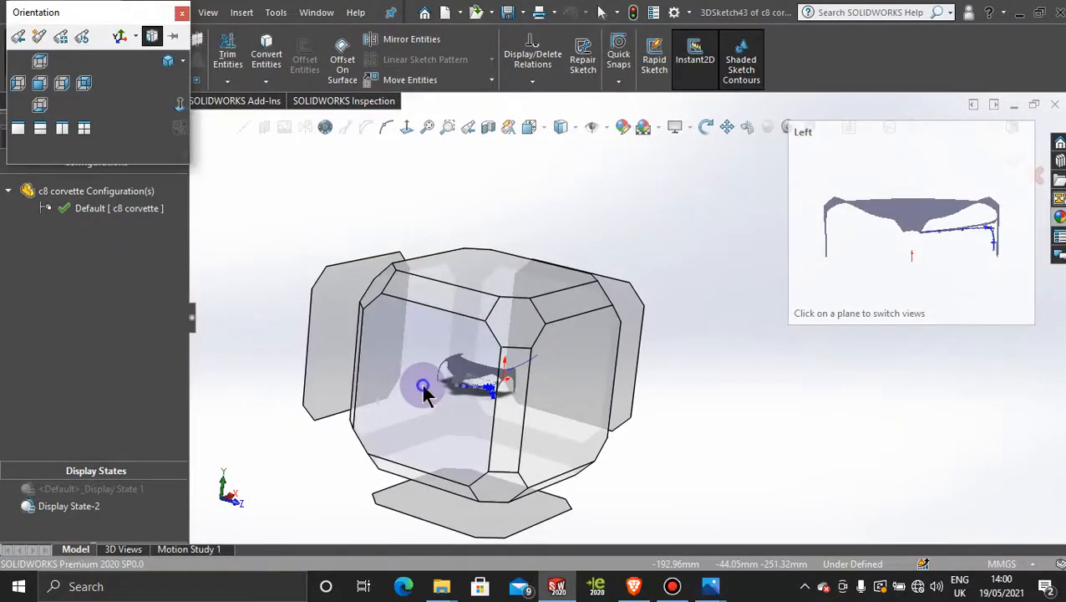
click(423, 393)
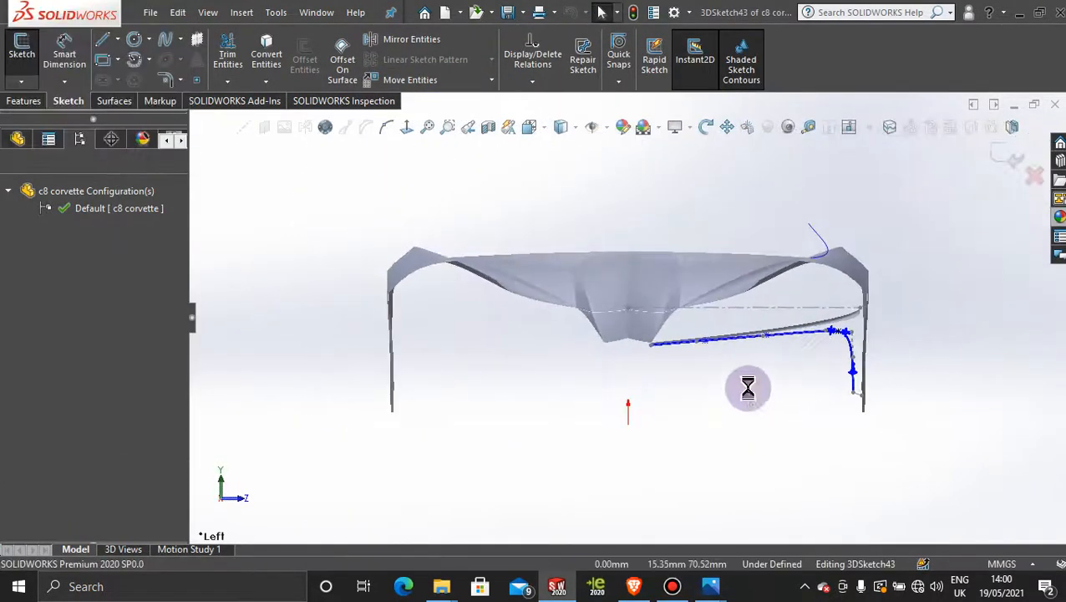
Step: Lower the vent spline's first control point beyond the nose end slightly, to about Y 48.74 and Z 41.24
scroll(741, 382, down, 2)
scroll(643, 342, down, 2)
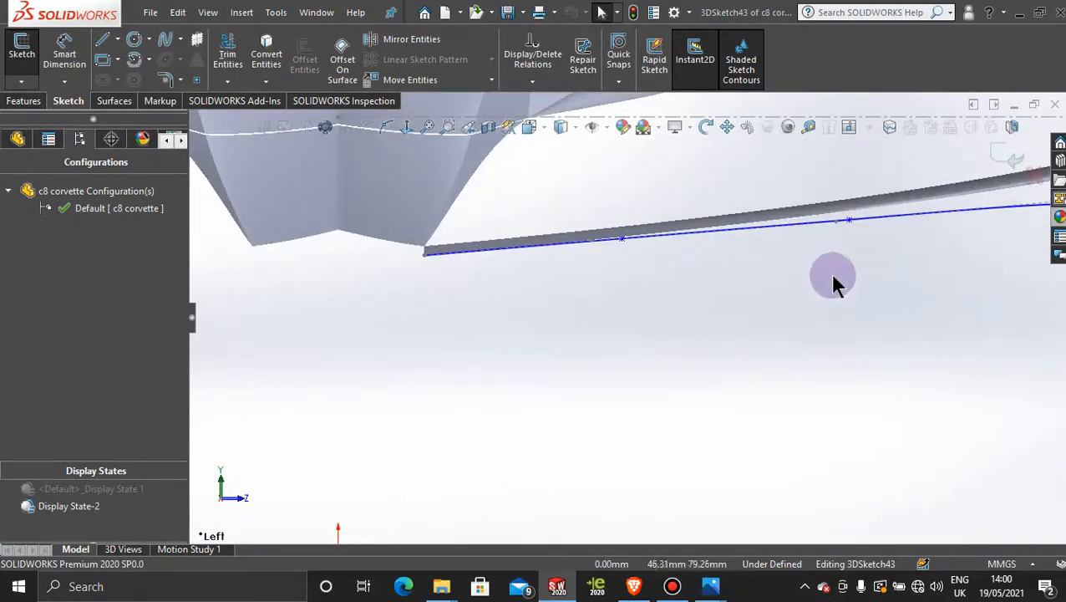
scroll(836, 281, up, 3)
click(896, 268)
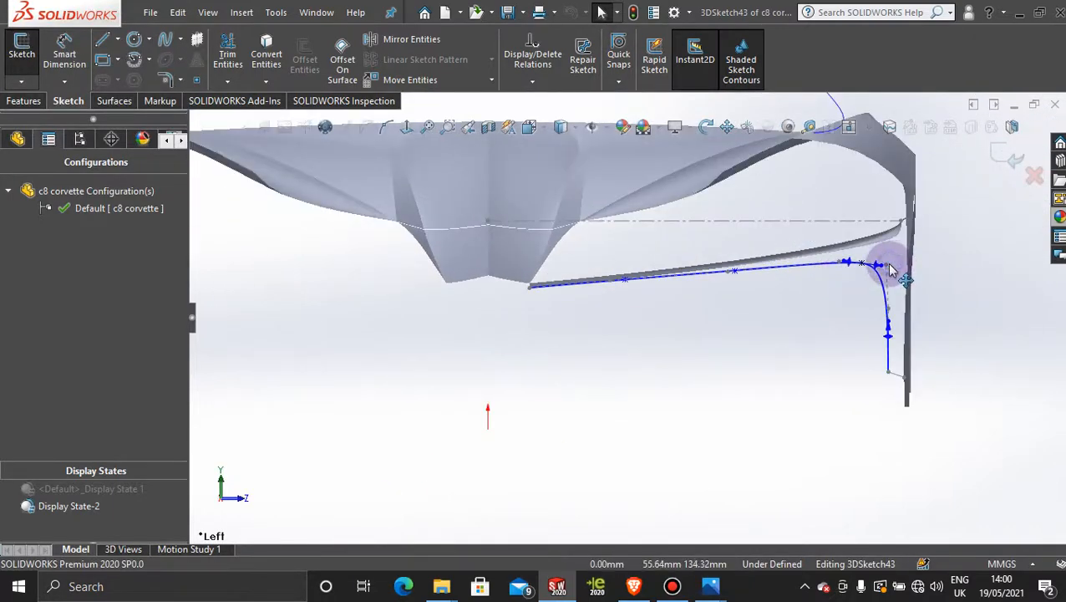
scroll(646, 315, down, 2)
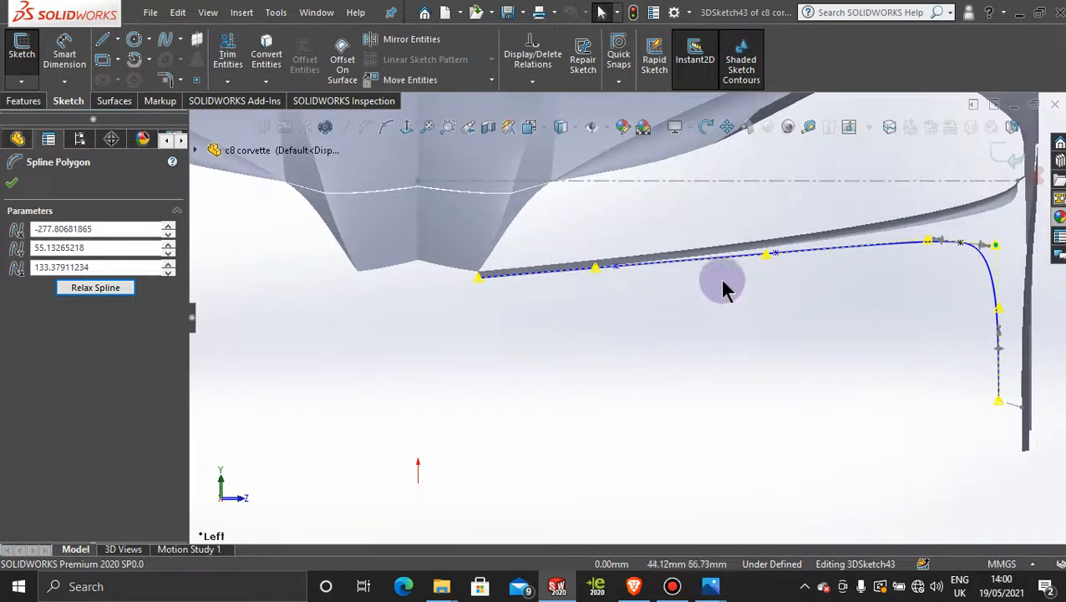
scroll(669, 271, down, 1)
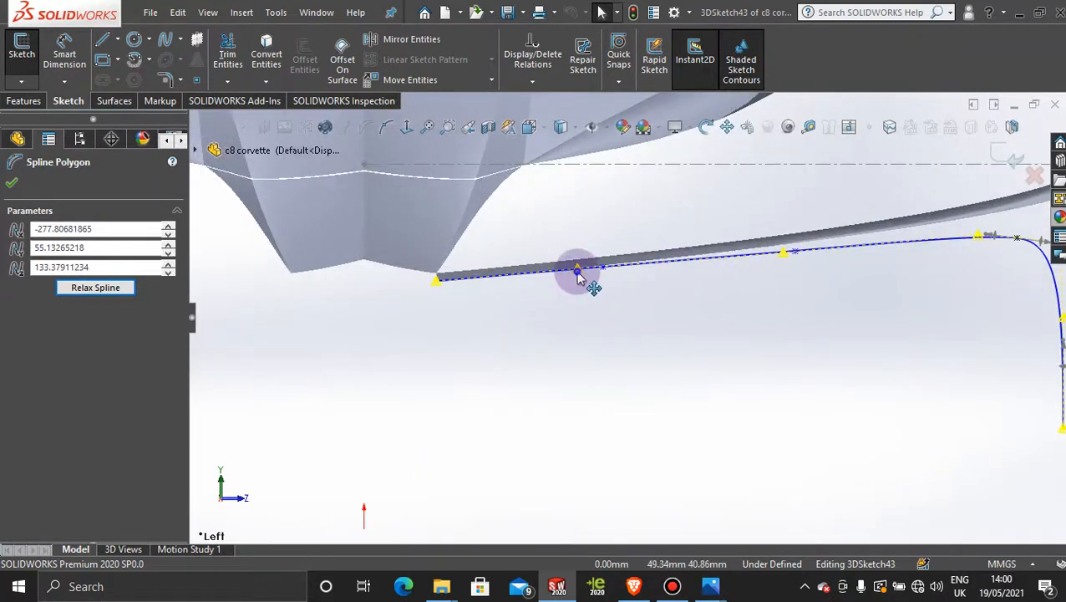
drag(578, 276, 579, 276)
scroll(516, 294, down, 2)
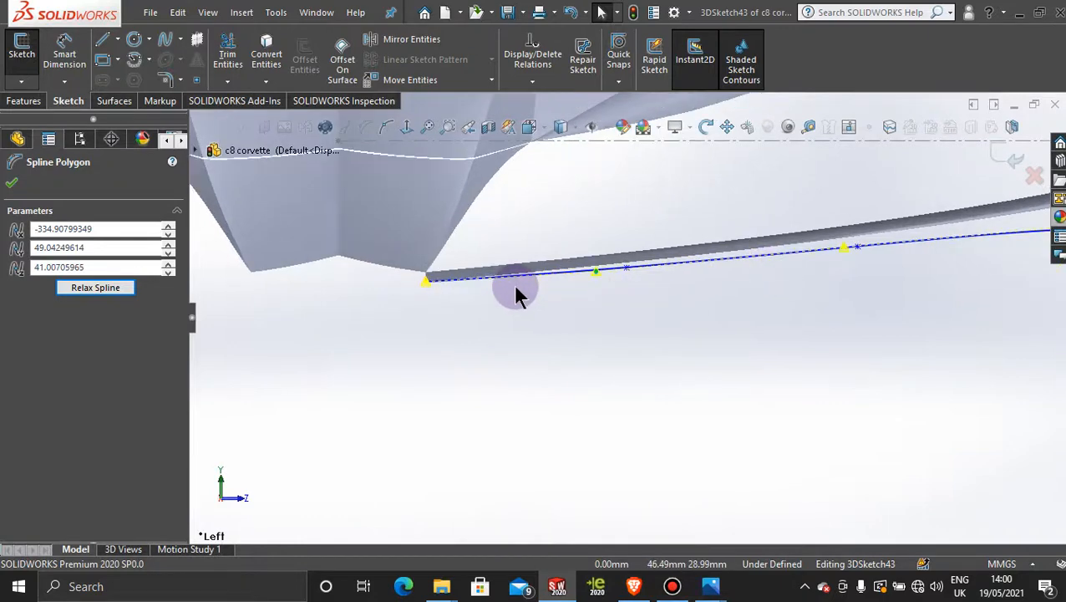
scroll(516, 294, down, 1)
scroll(850, 297, up, 3)
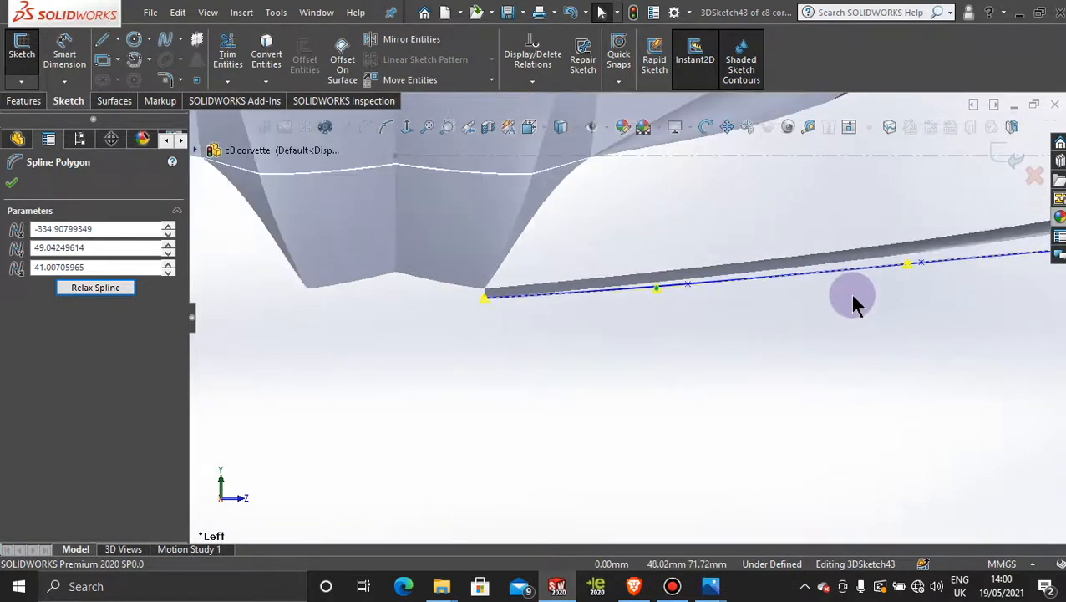
scroll(887, 311, down, 1)
scroll(637, 309, down, 3)
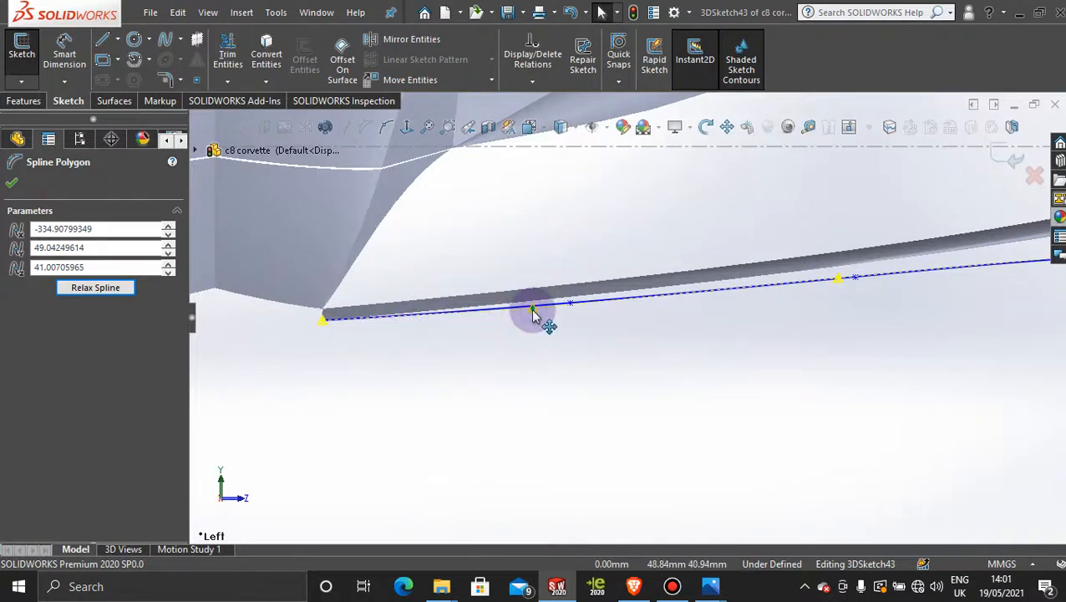
drag(532, 311, 535, 315)
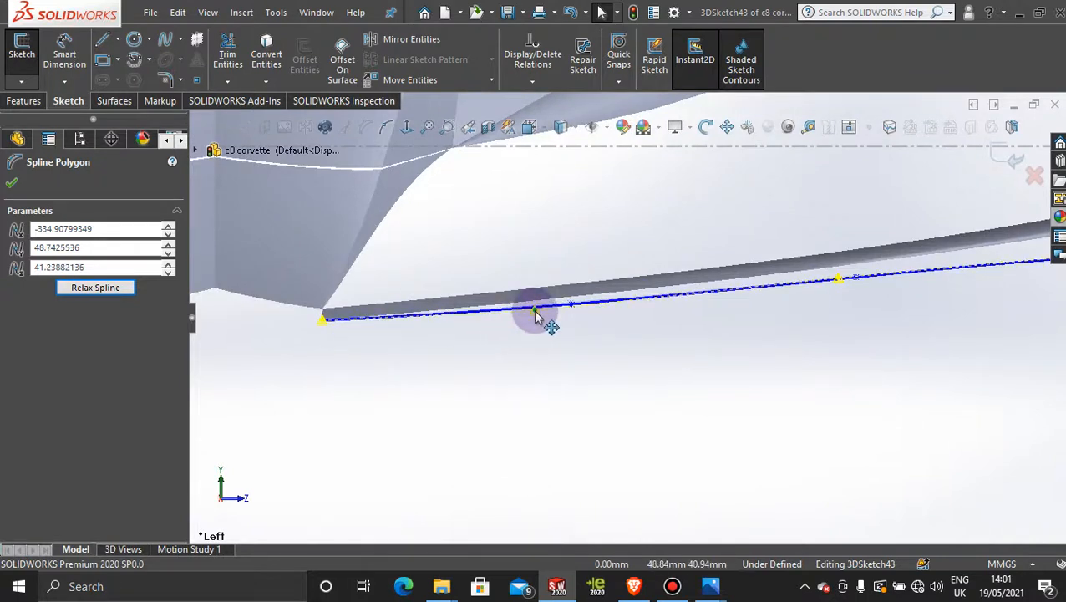
Step: Lower the vent spline's second control point slightly, to about Y 52.68 and Z 80.24, and exit the 3D sketch
click(838, 280)
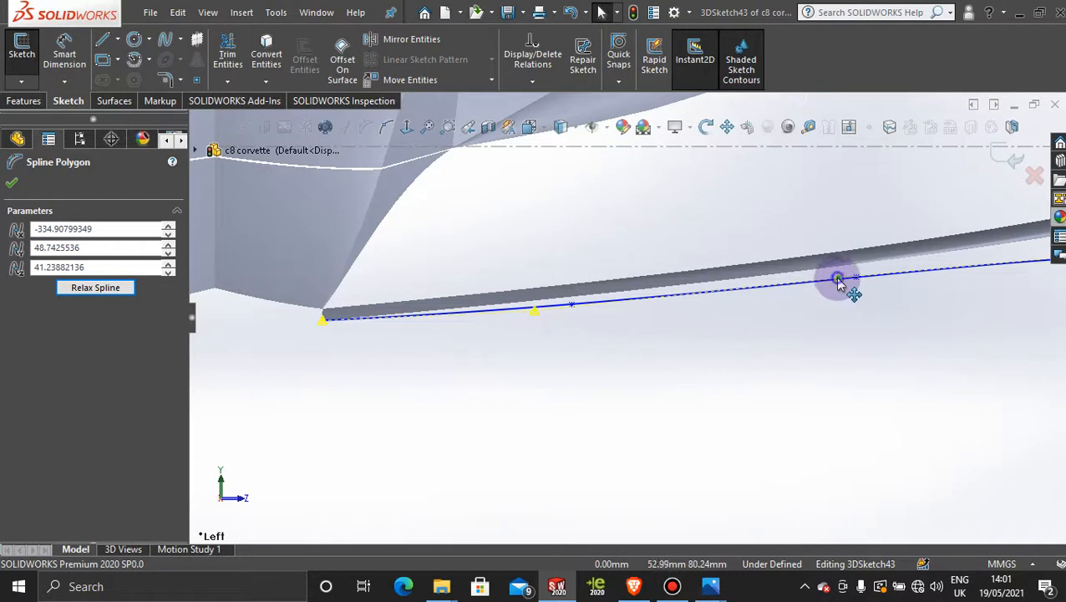
drag(838, 279, 838, 280)
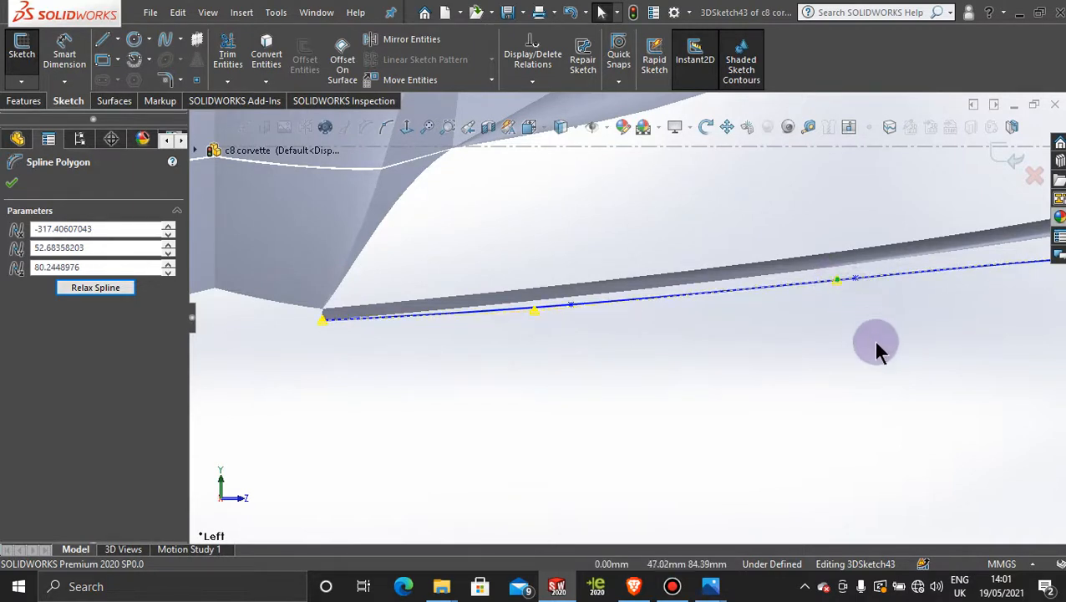
scroll(876, 341, up, 3)
scroll(849, 386, up, 3)
scroll(878, 363, down, 3)
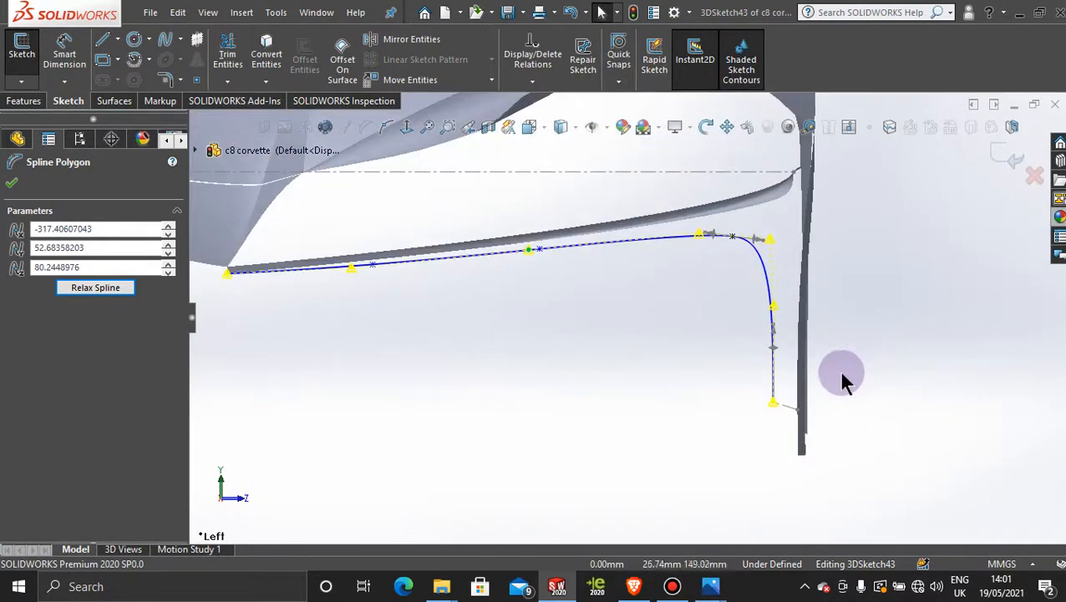
click(997, 159)
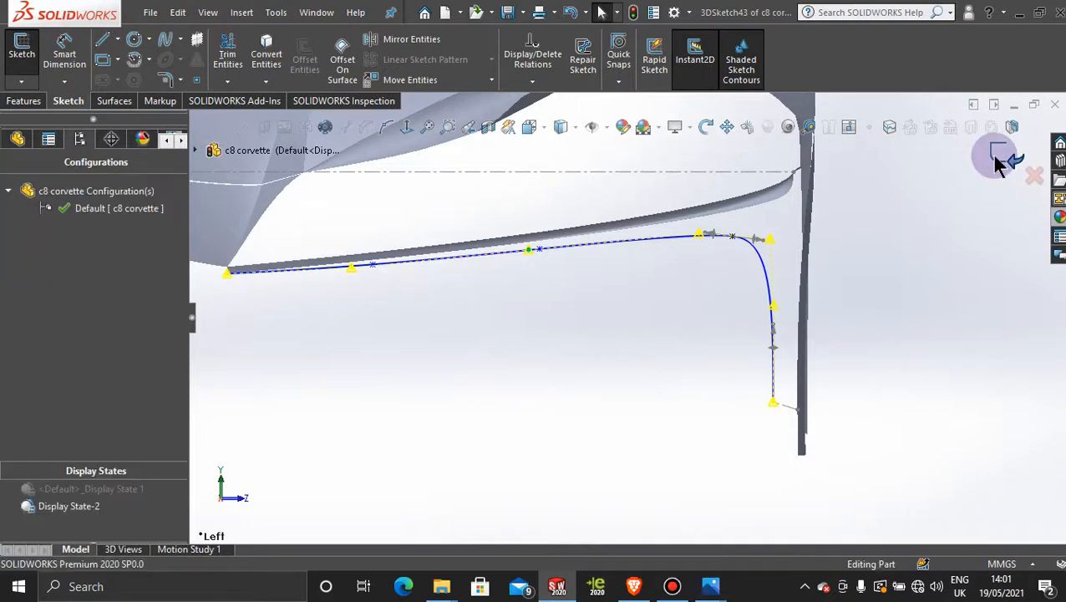
Step: Start a spline in a new 3D sketch at the vent curve's nose end and trace the curve's first stretch
scroll(884, 376, up, 2)
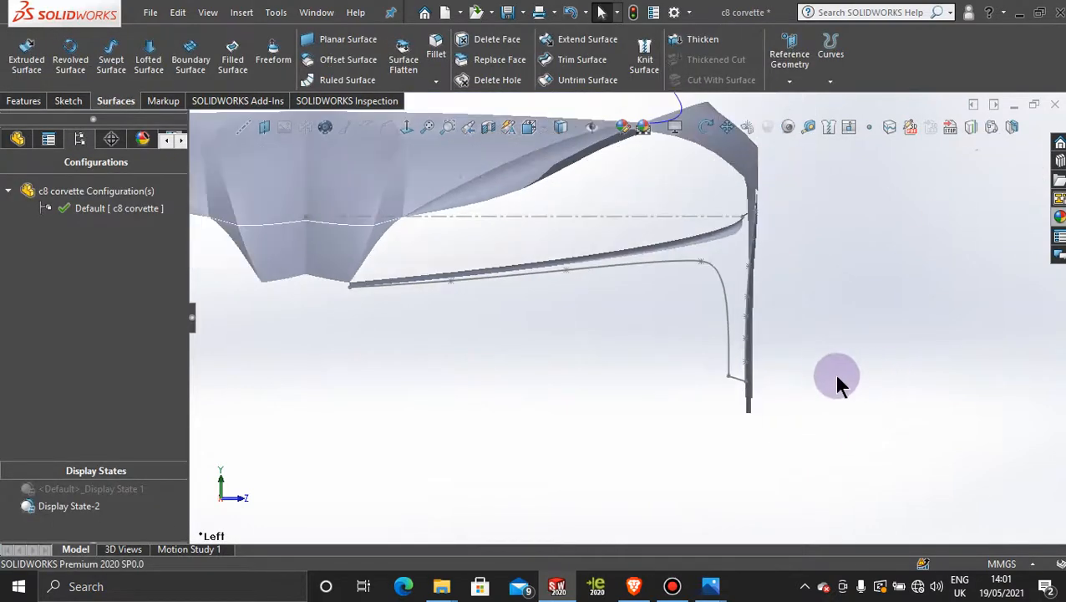
middle_drag(837, 377, 768, 233)
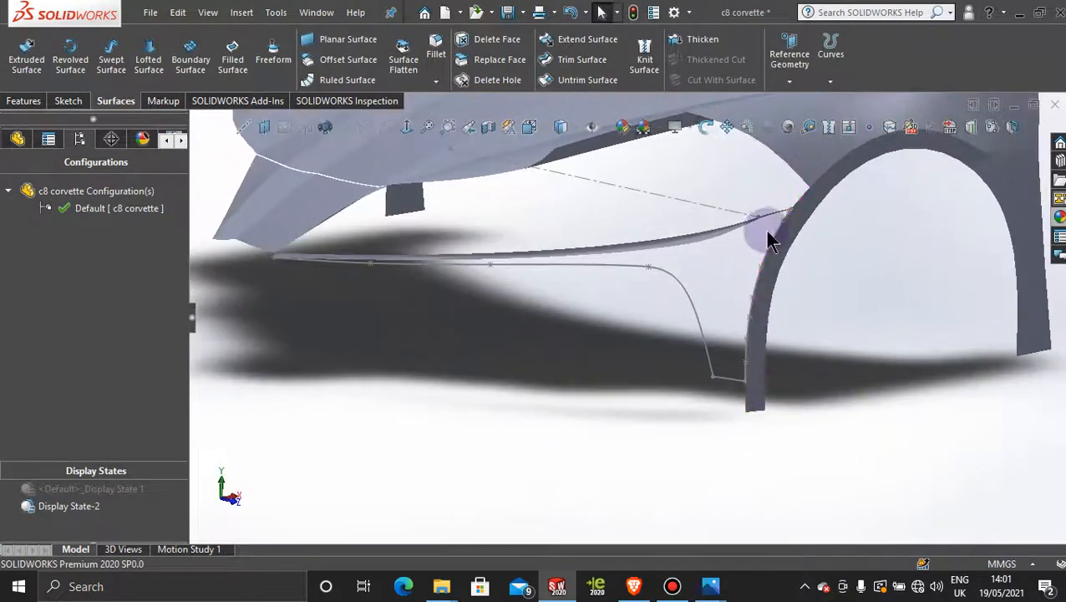
scroll(768, 242, down, 4)
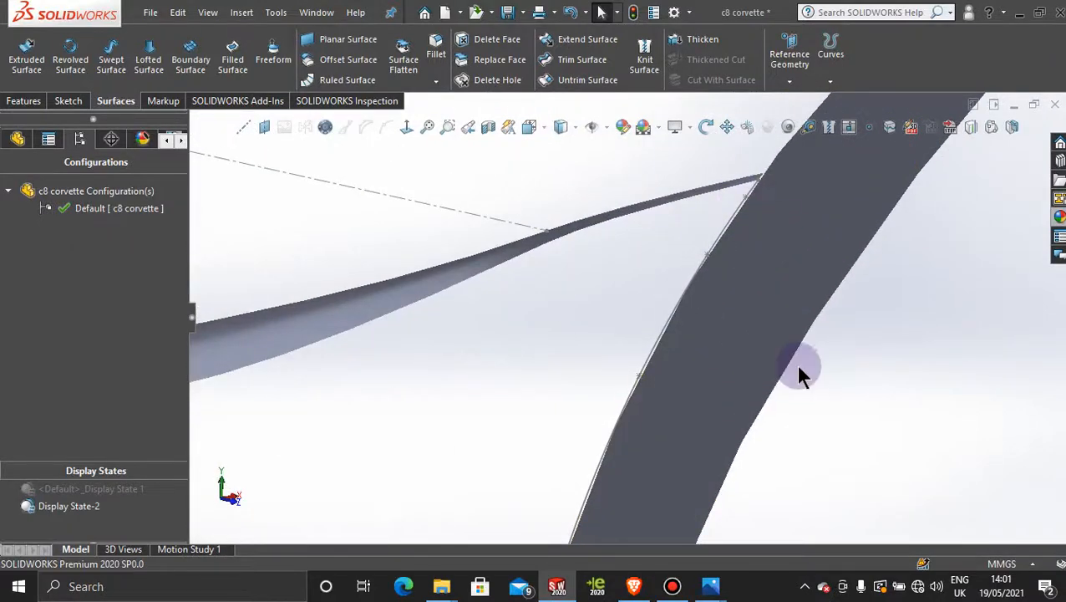
scroll(794, 372, up, 6)
scroll(509, 401, down, 3)
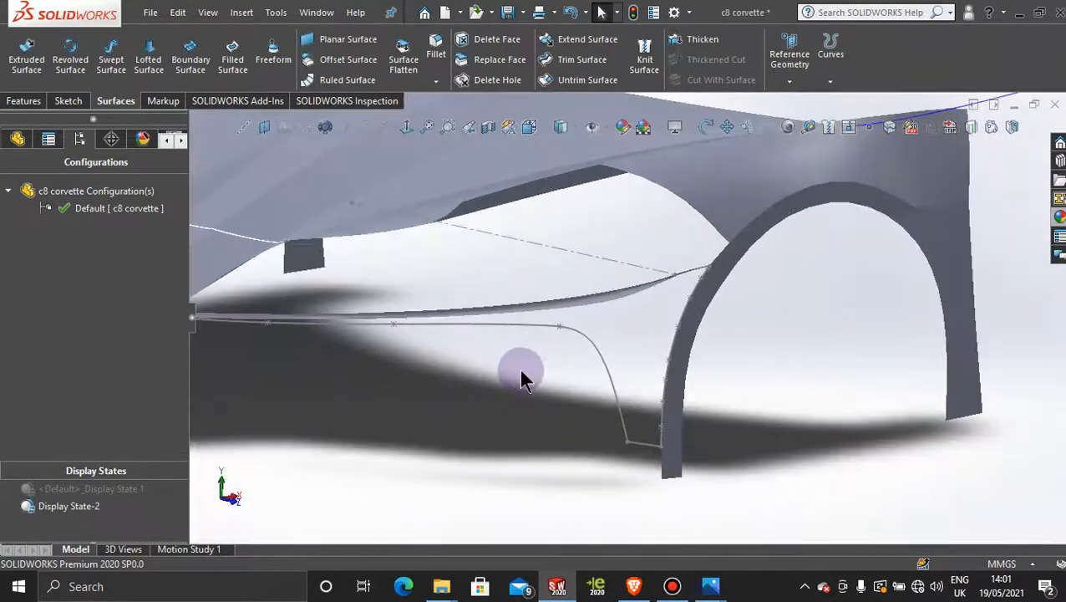
scroll(521, 377, up, 2)
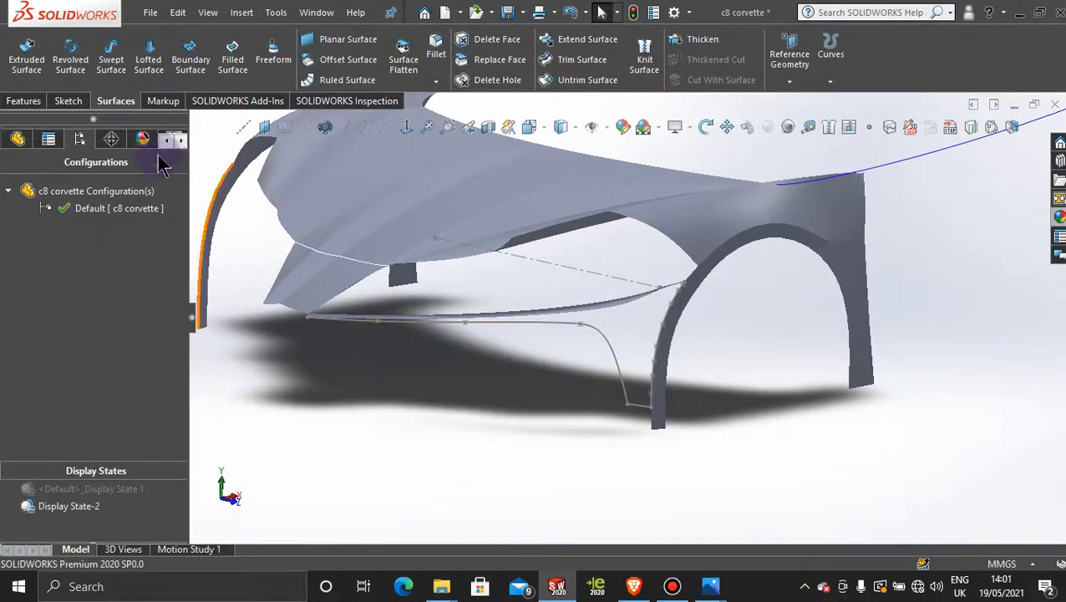
click(68, 100)
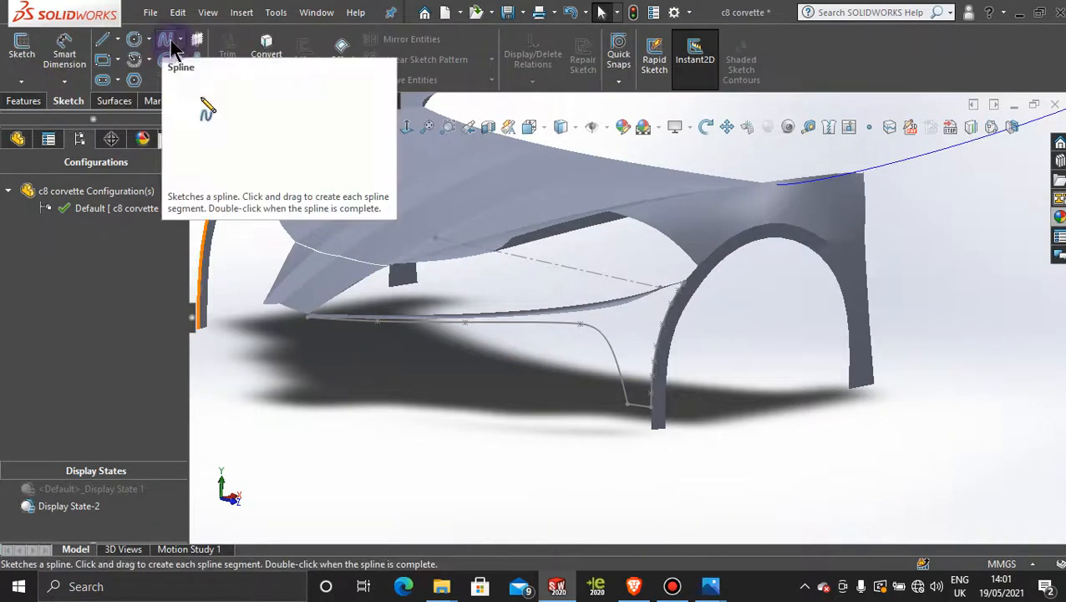
click(21, 81)
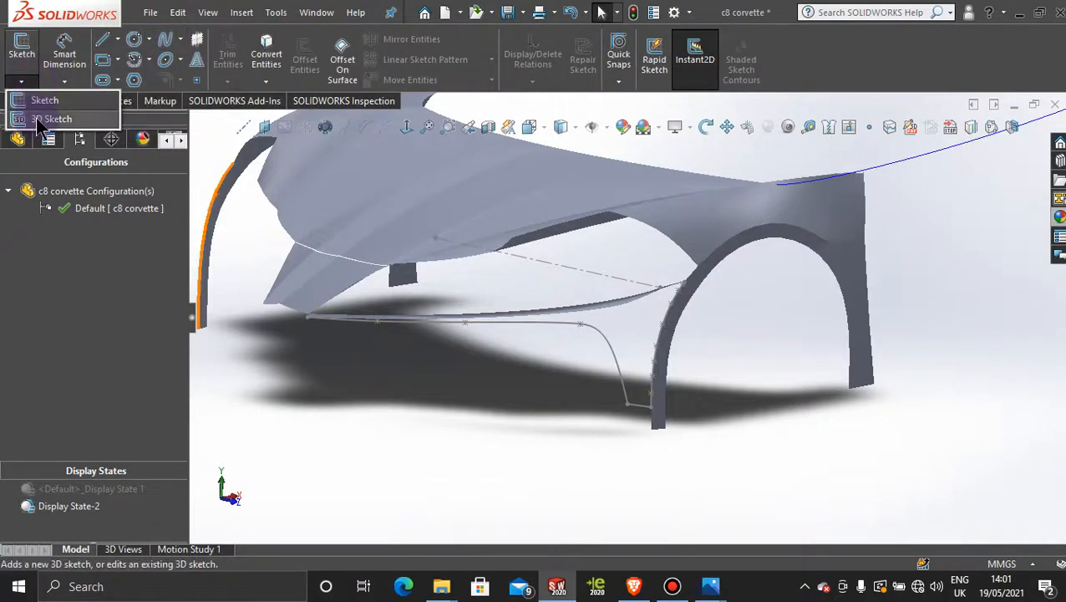
click(51, 119)
click(164, 39)
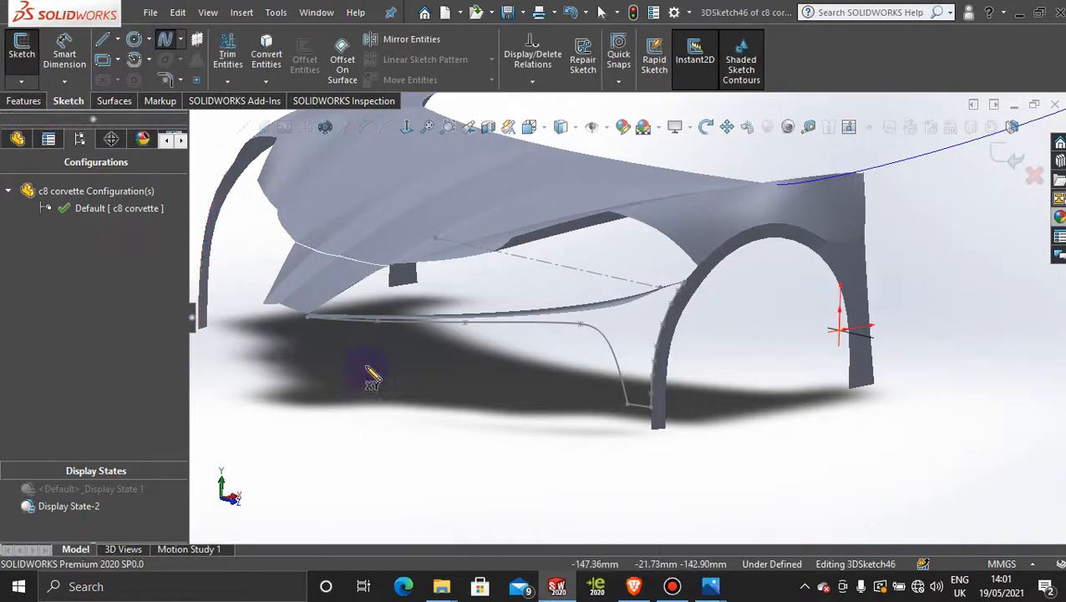
scroll(372, 259, down, 6)
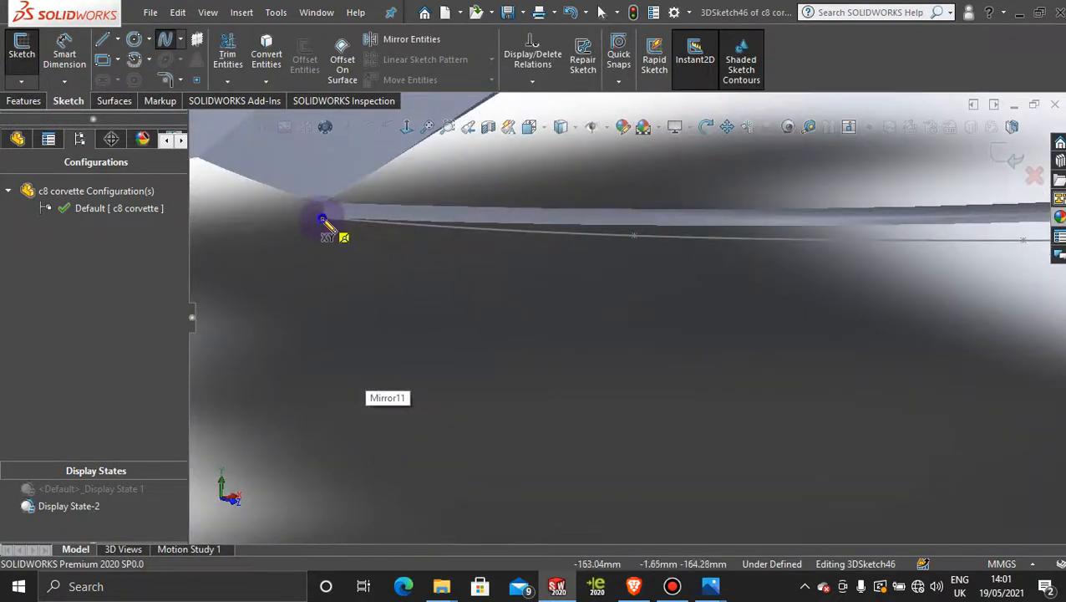
click(324, 218)
click(494, 230)
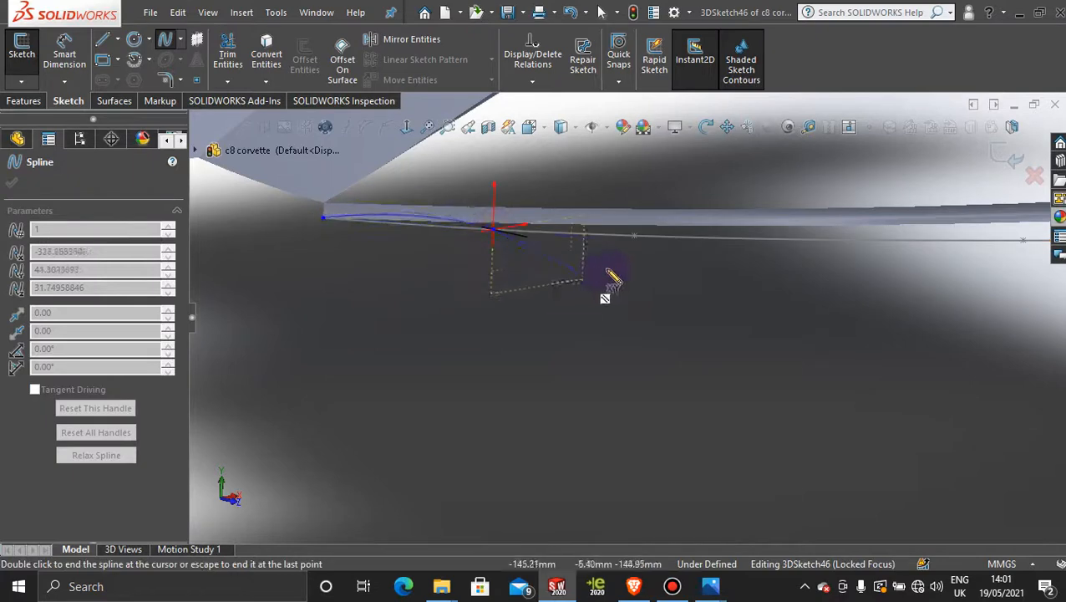
click(664, 238)
scroll(735, 317, up, 3)
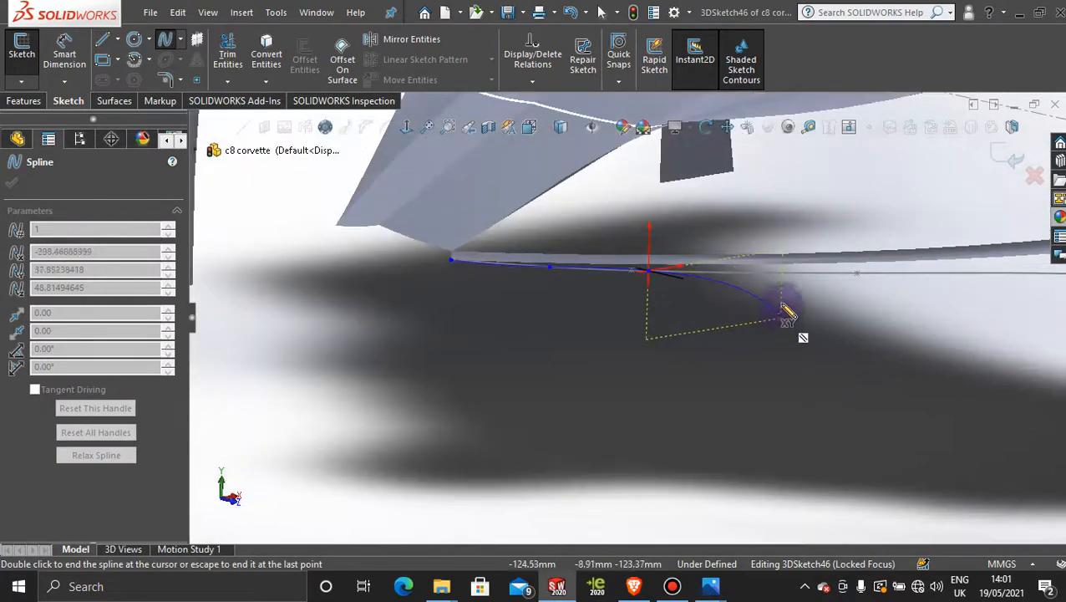
click(773, 272)
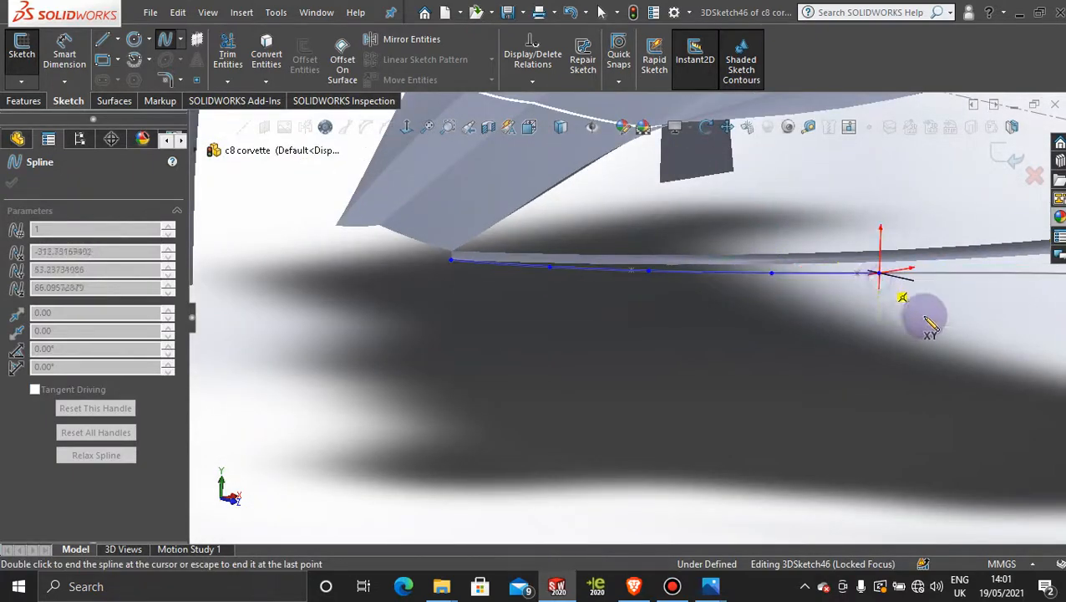
Step: Continue the spline along the vent curve, around its bend and down, ending it at the wheel arch end of the short connecting spline
scroll(920, 316, up, 2)
scroll(845, 317, down, 2)
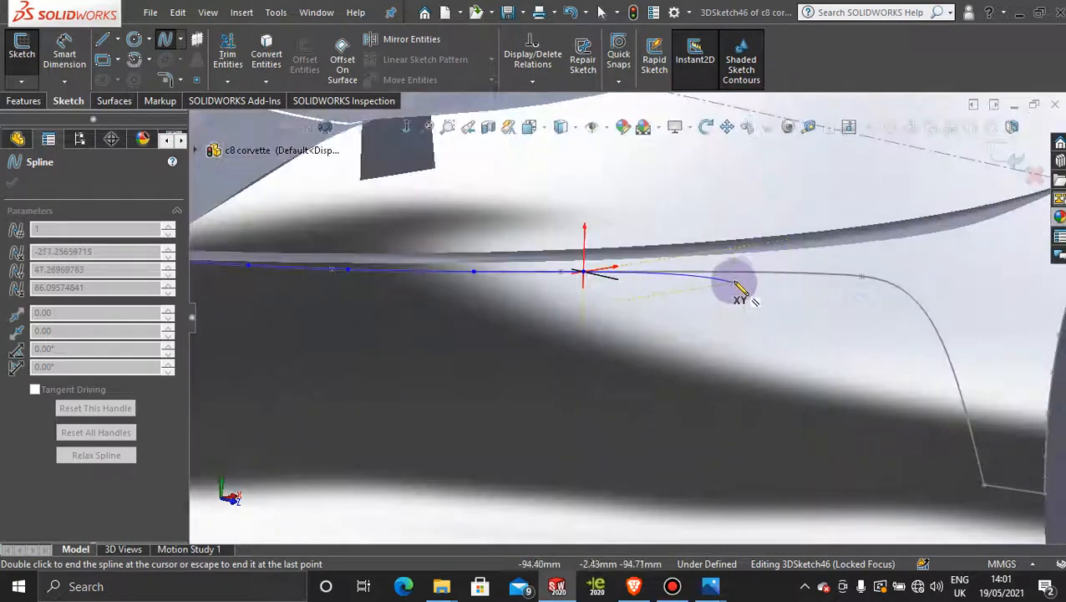
click(735, 274)
click(806, 273)
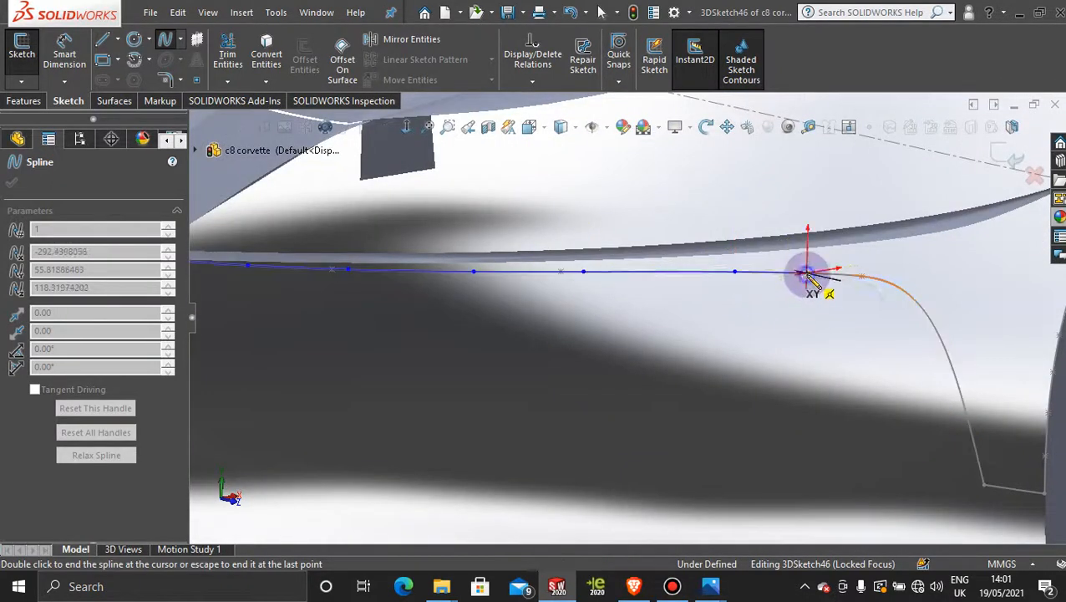
click(862, 275)
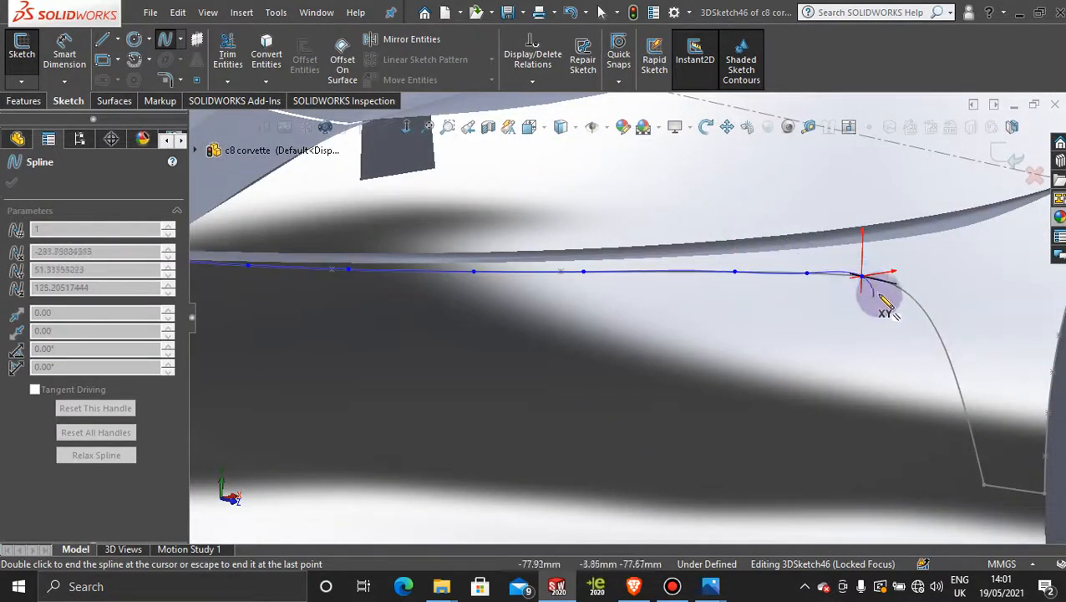
click(897, 286)
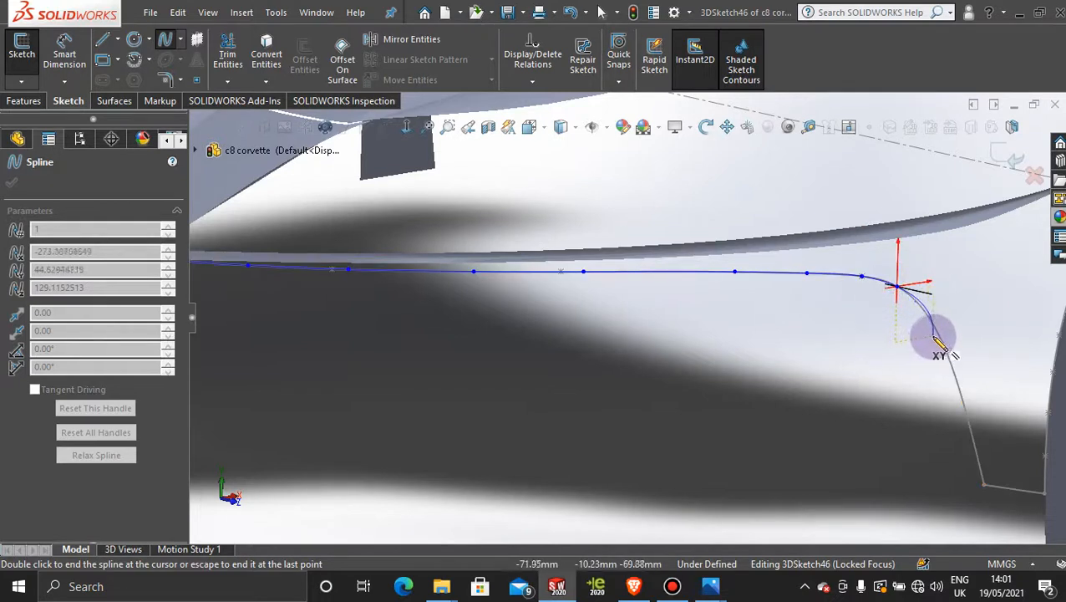
click(941, 335)
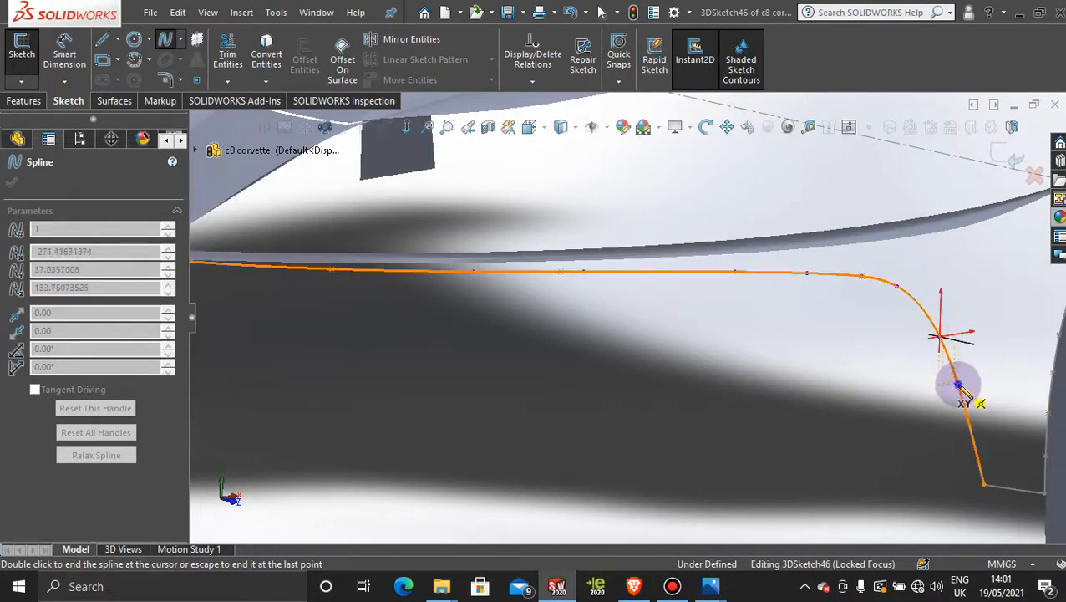
click(958, 385)
click(977, 458)
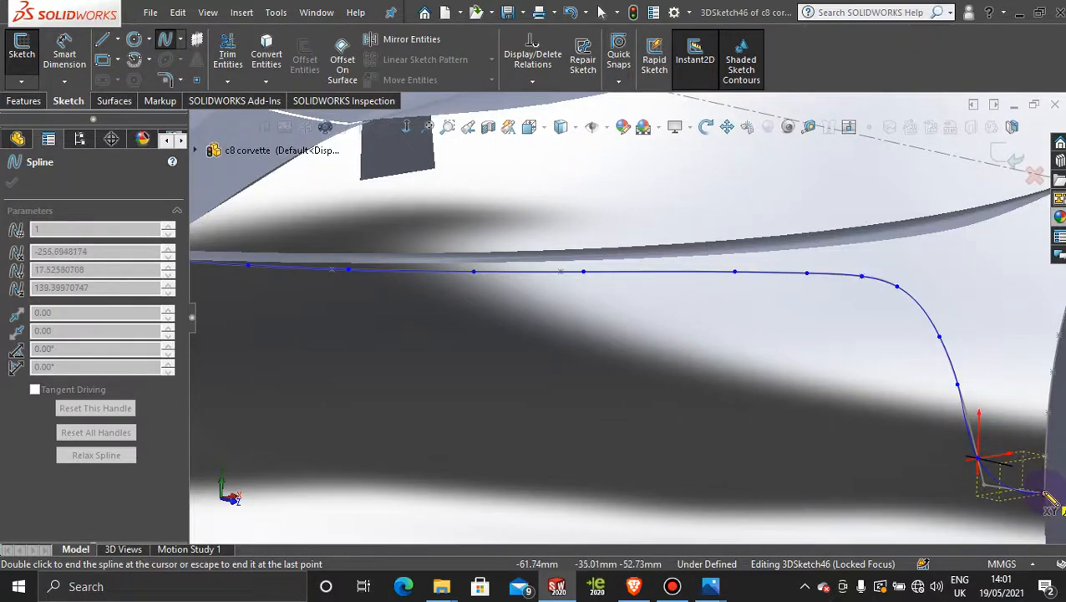
click(1046, 493)
key(Escape)
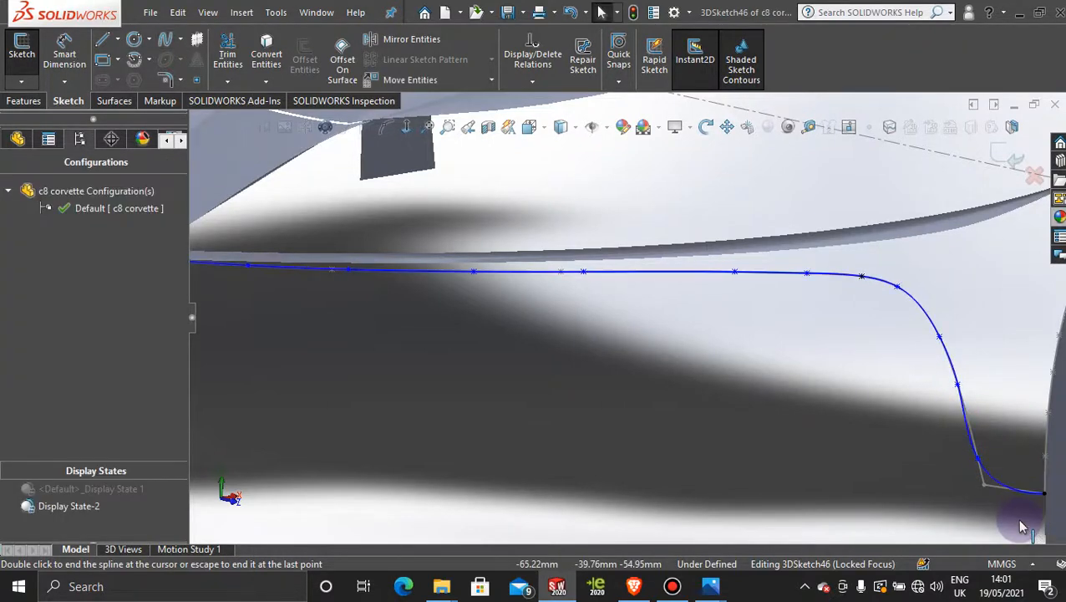
Step: Start a boundary surface with the newly traced vent spline as the first Direction 1 profile
middle_drag(1022, 526, 692, 500)
middle_drag(697, 513, 787, 473)
scroll(788, 474, up, 5)
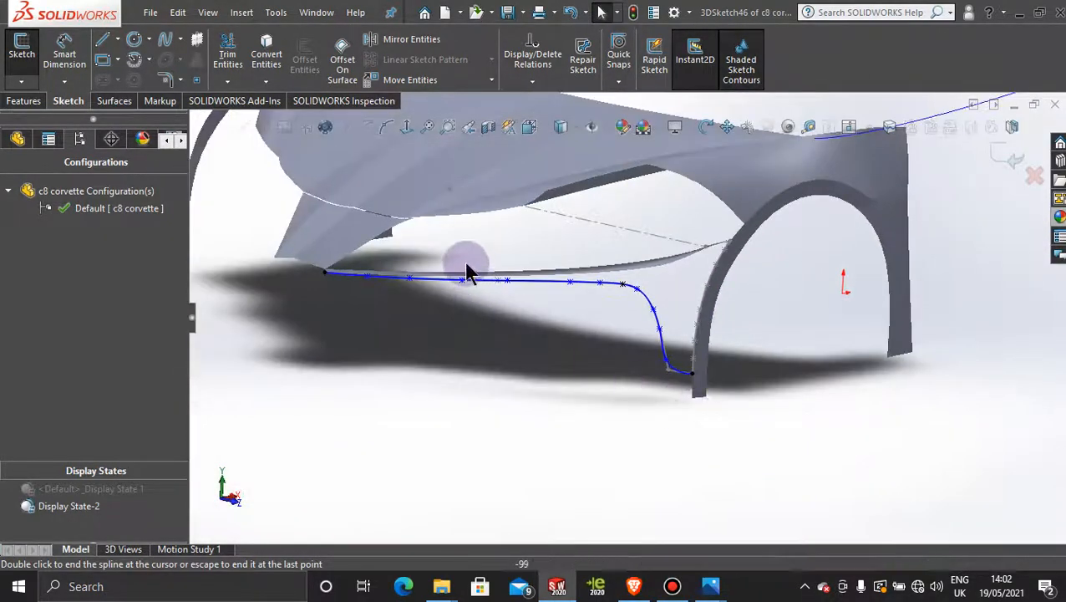
scroll(468, 269, down, 4)
click(114, 102)
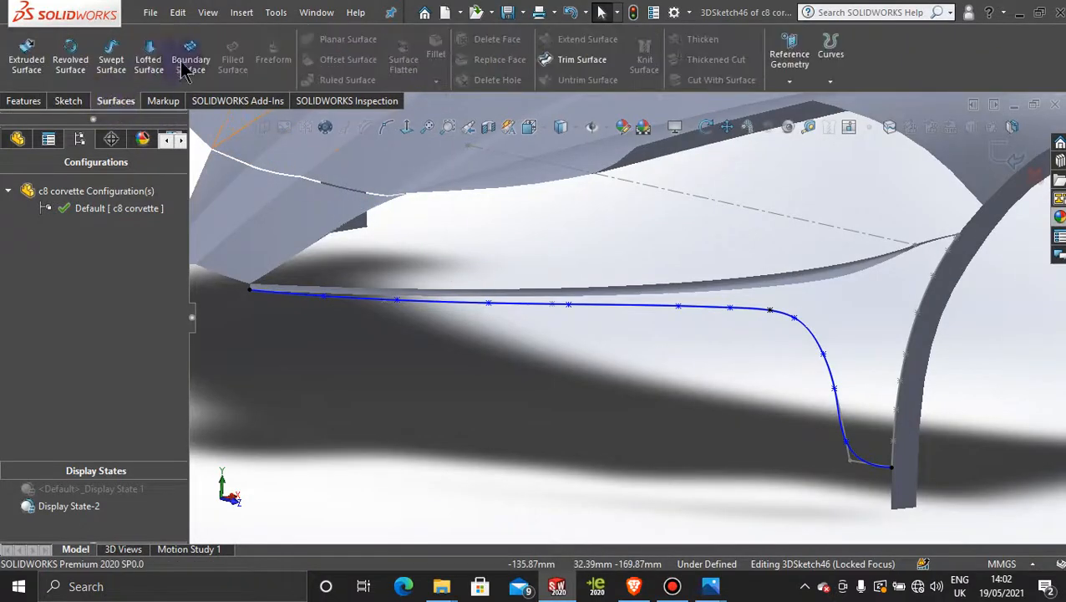
click(191, 57)
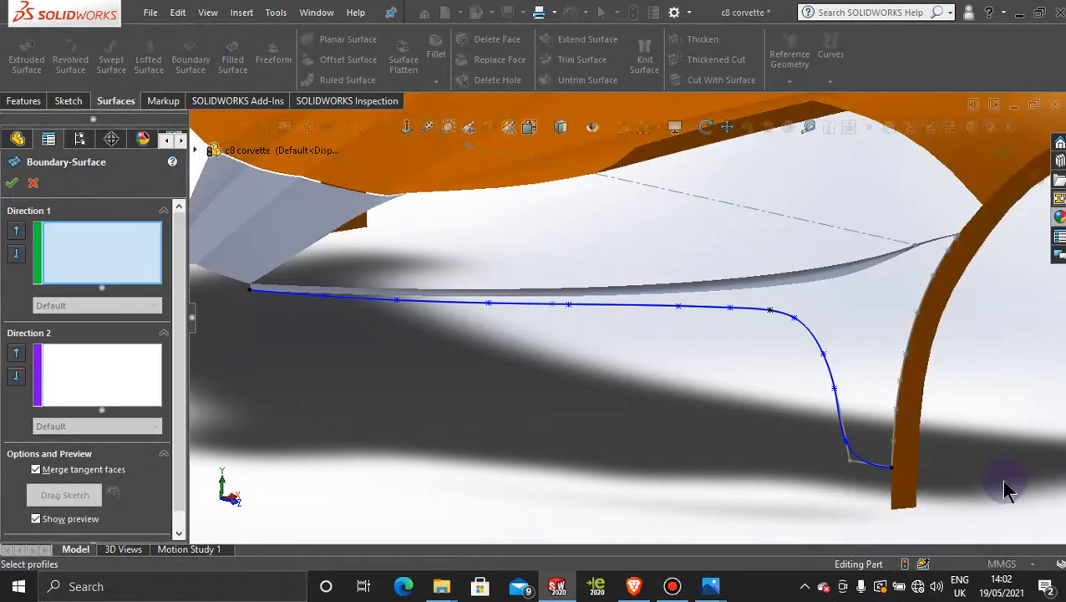
click(859, 456)
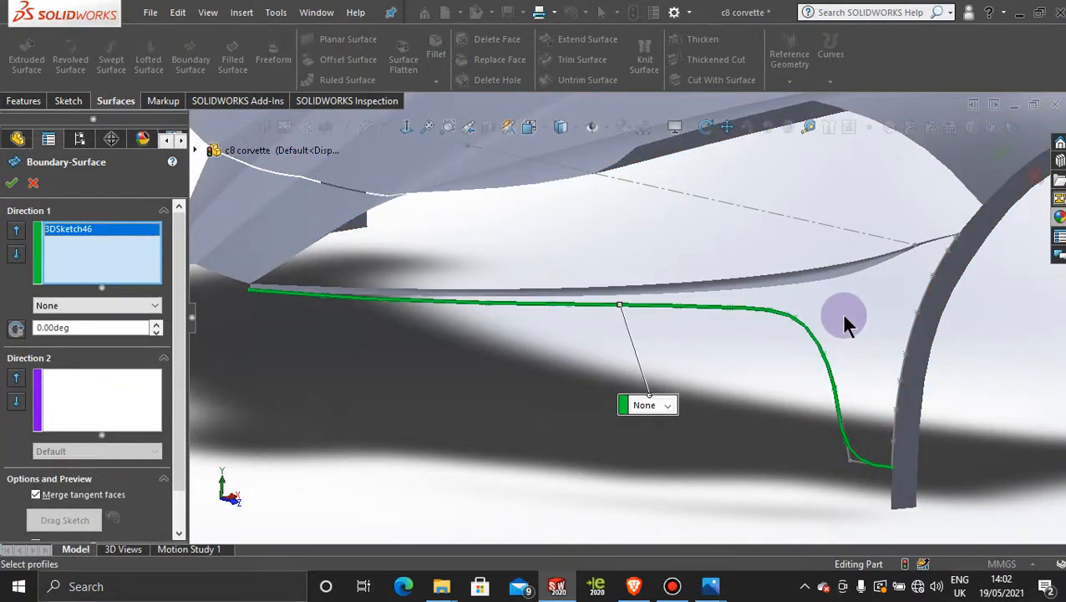
Step: Group the upper vent edge with its extension to the arch as second Direction 1 profile, and create the surface with the arch spline in Direction 2
right_click(844, 318)
click(940, 68)
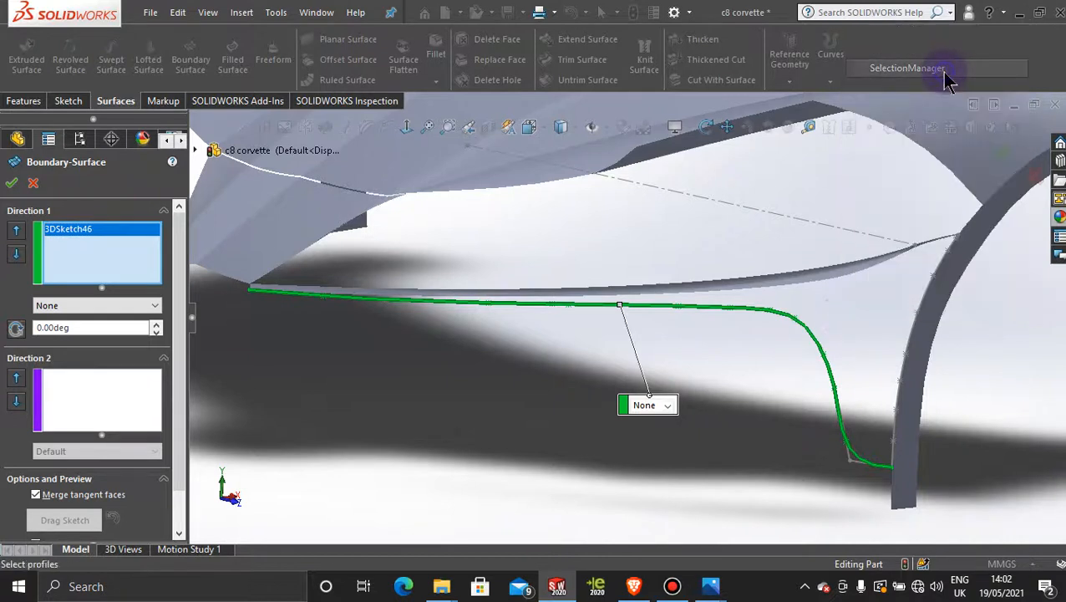
click(842, 279)
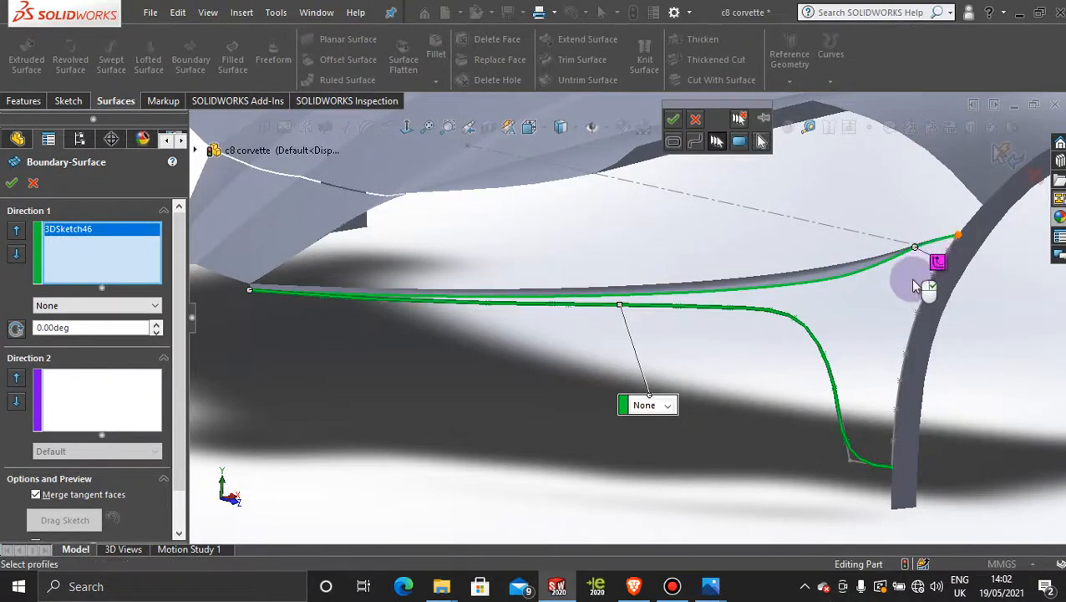
click(673, 120)
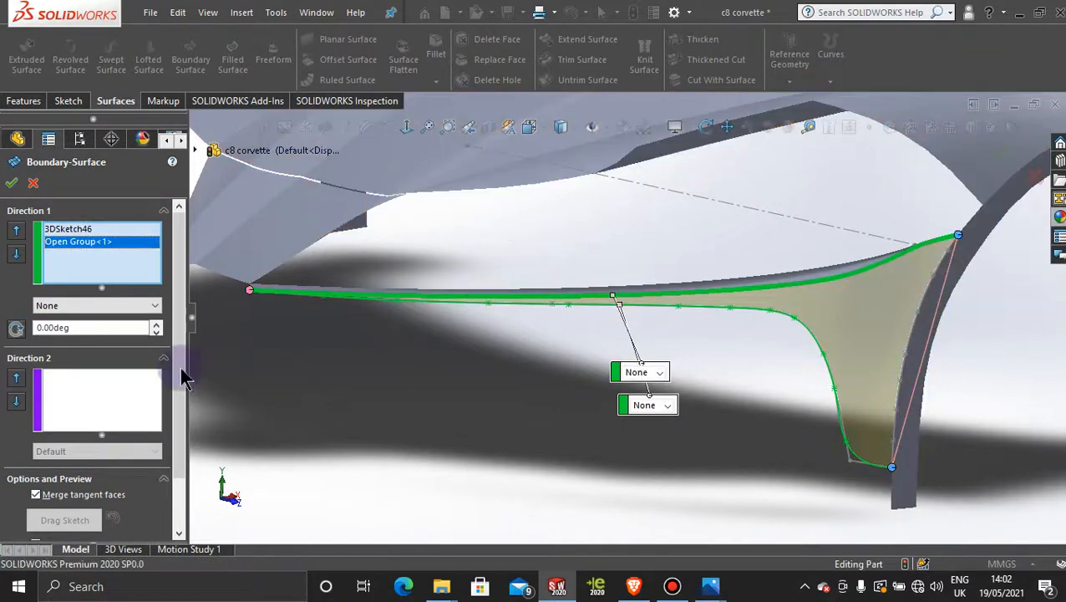
click(107, 376)
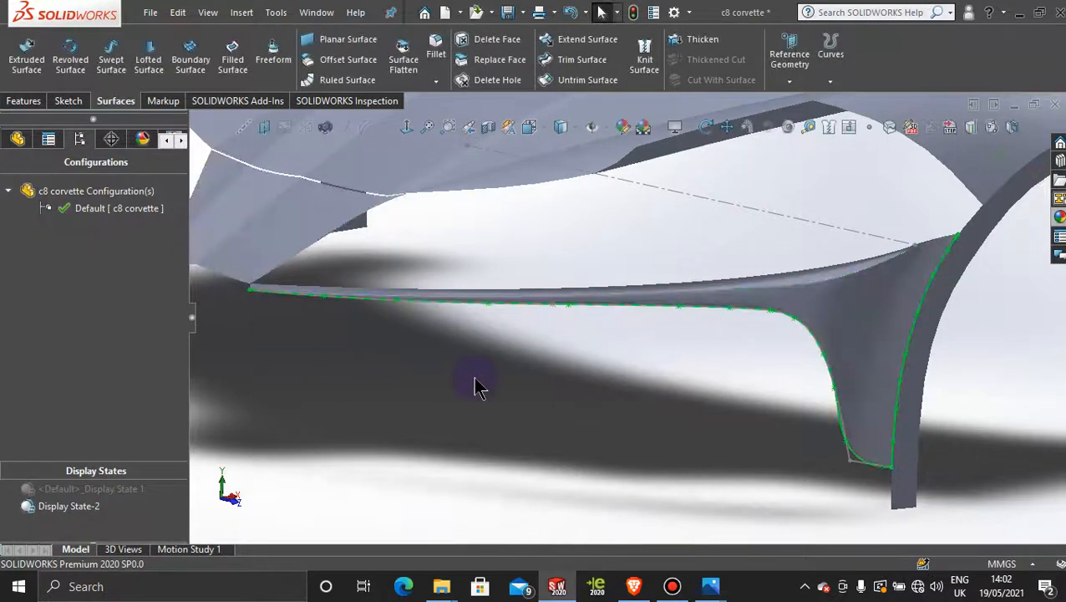
Step: Examine the new boundary surface between the vent edge and the wheel arch from several angles and up close
scroll(629, 418, up, 3)
mouse_move(666, 381)
middle_down()
mouse_move(602, 397)
mouse_move(619, 428)
mouse_move(679, 375)
middle_up()
scroll(775, 306, down, 5)
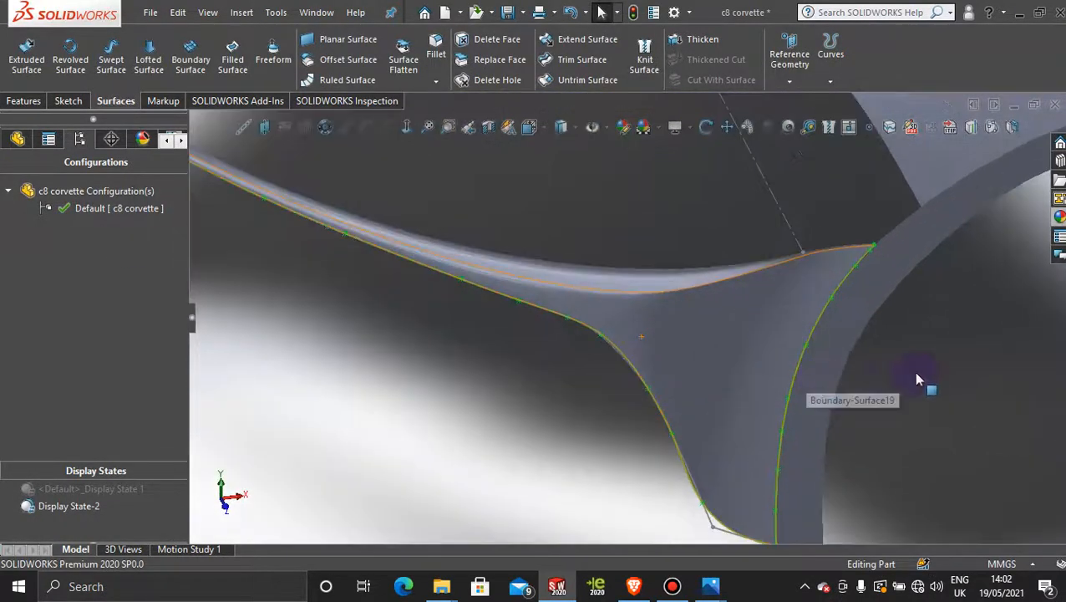
middle_drag(934, 367, 836, 429)
scroll(832, 433, up, 5)
scroll(816, 443, up, 3)
middle_drag(735, 376, 775, 324)
scroll(776, 333, down, 5)
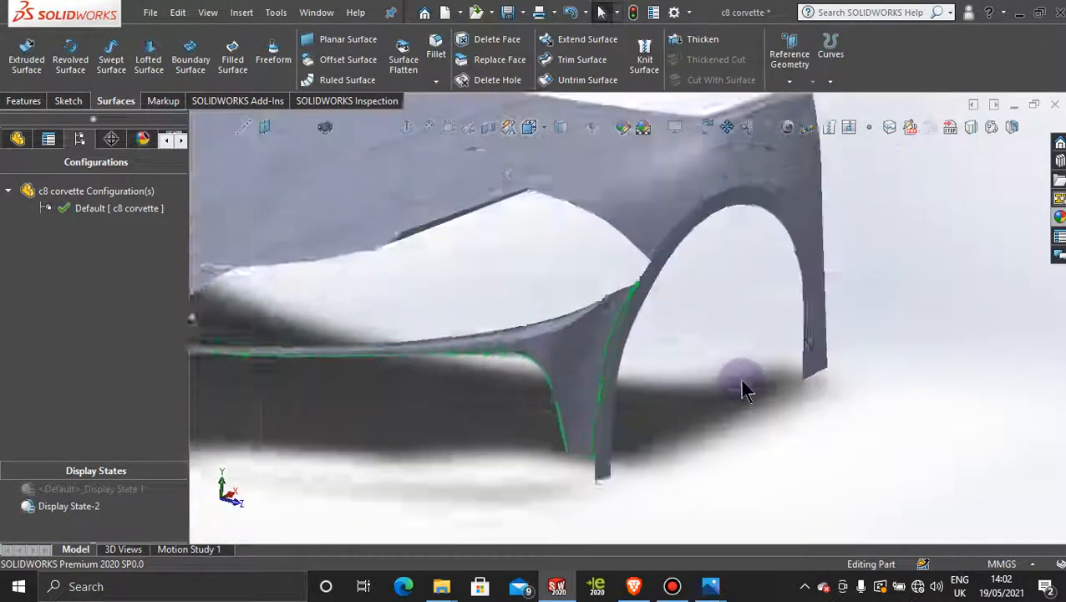
middle_drag(742, 388, 637, 378)
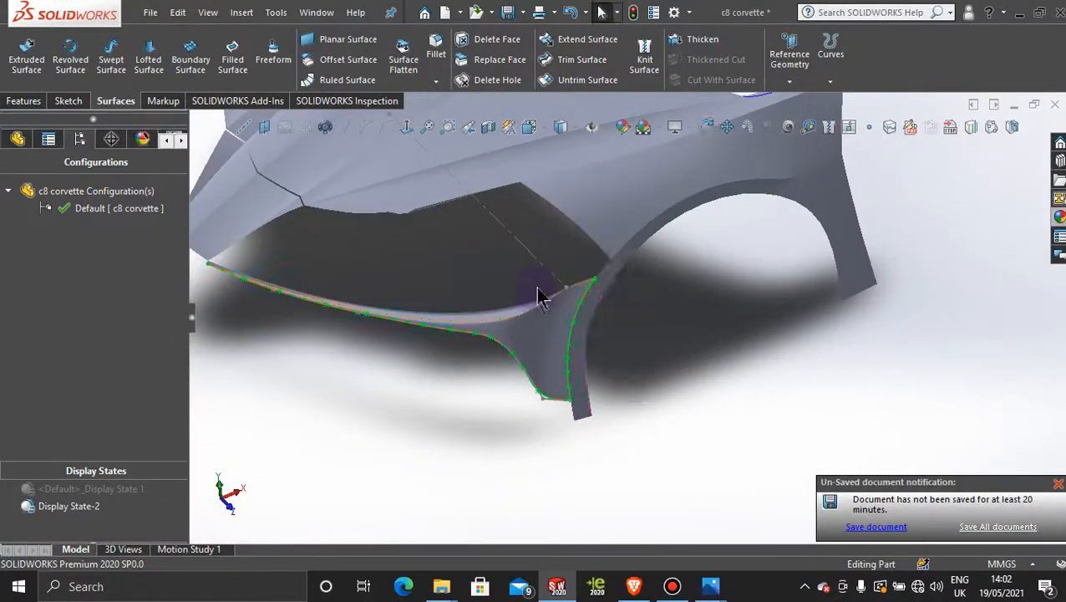
scroll(583, 328, down, 5)
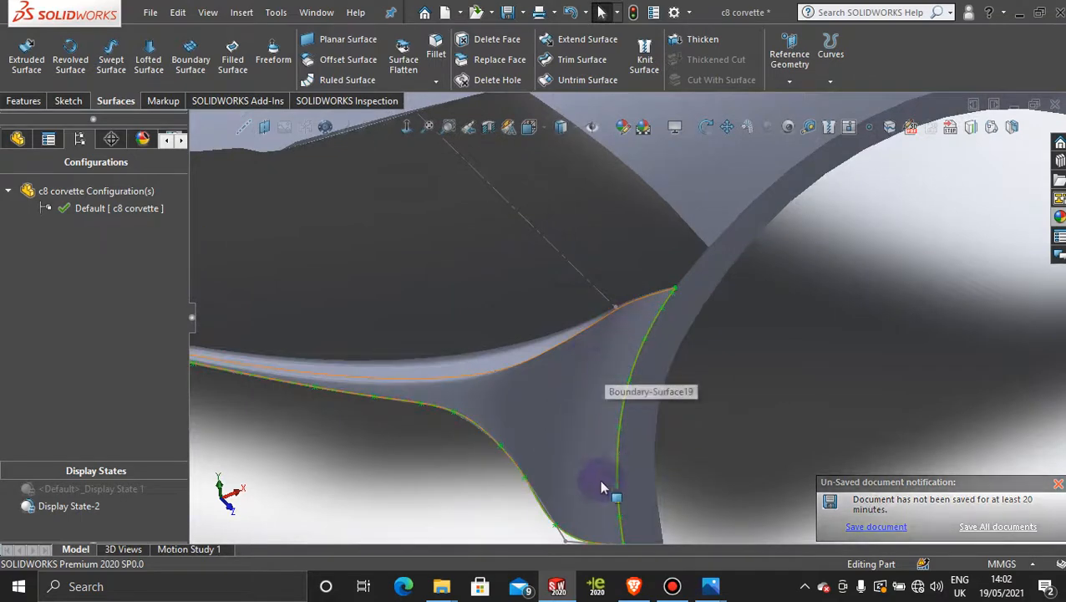
Step: Inspect how the lower vent surface meets the wheel arch and upper vent strip, close up and across the whole front end
scroll(760, 365, up, 4)
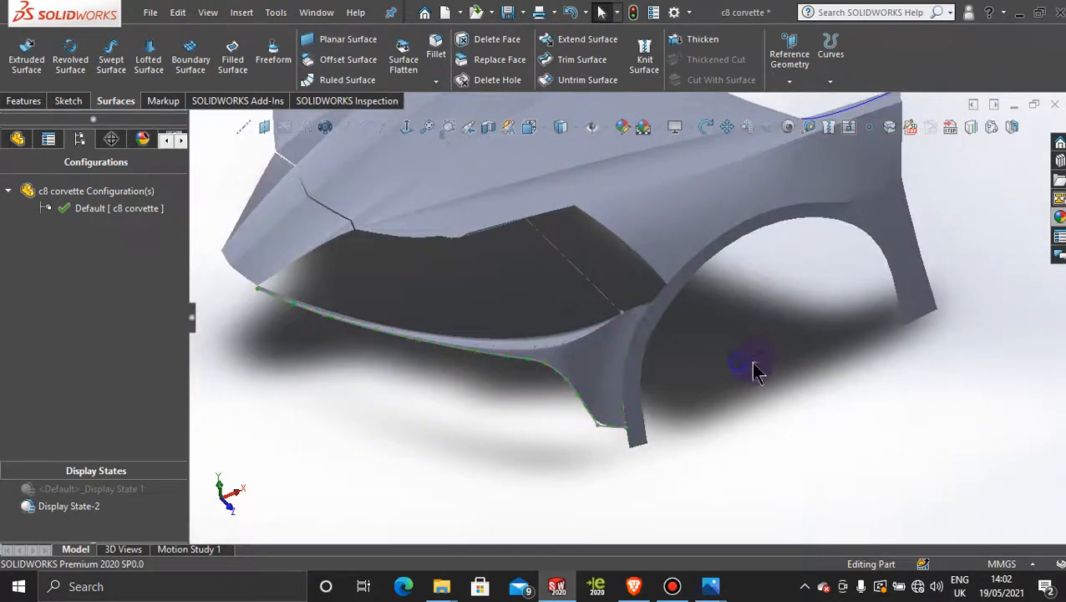
mouse_move(754, 370)
middle_down()
mouse_move(697, 398)
mouse_move(712, 500)
mouse_move(729, 485)
mouse_move(683, 296)
mouse_move(714, 256)
mouse_move(775, 262)
mouse_move(743, 323)
mouse_move(744, 365)
middle_up()
scroll(773, 298, down, 3)
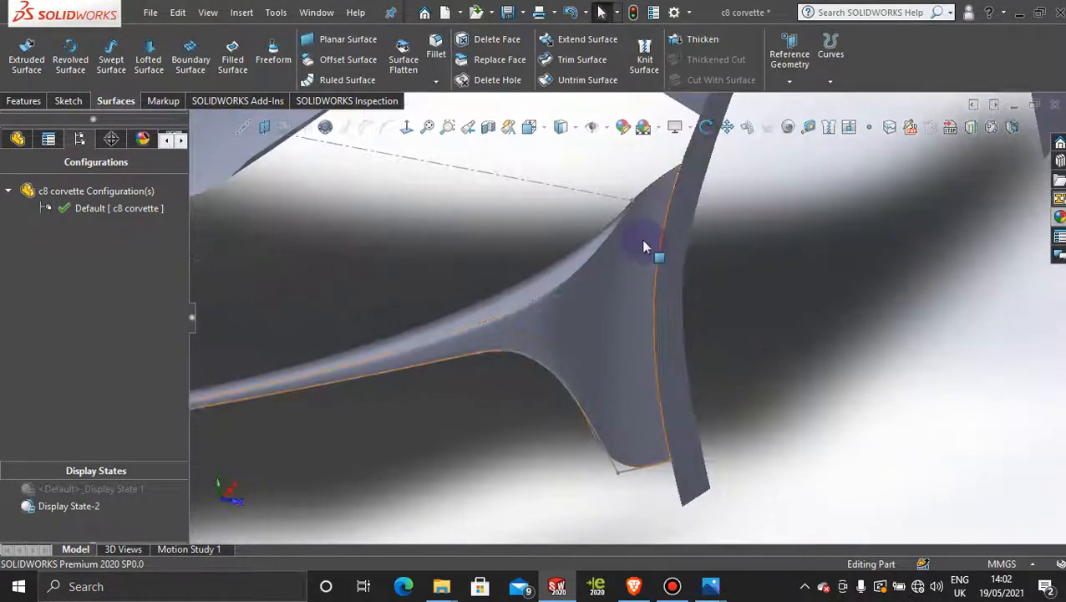
scroll(641, 239, down, 3)
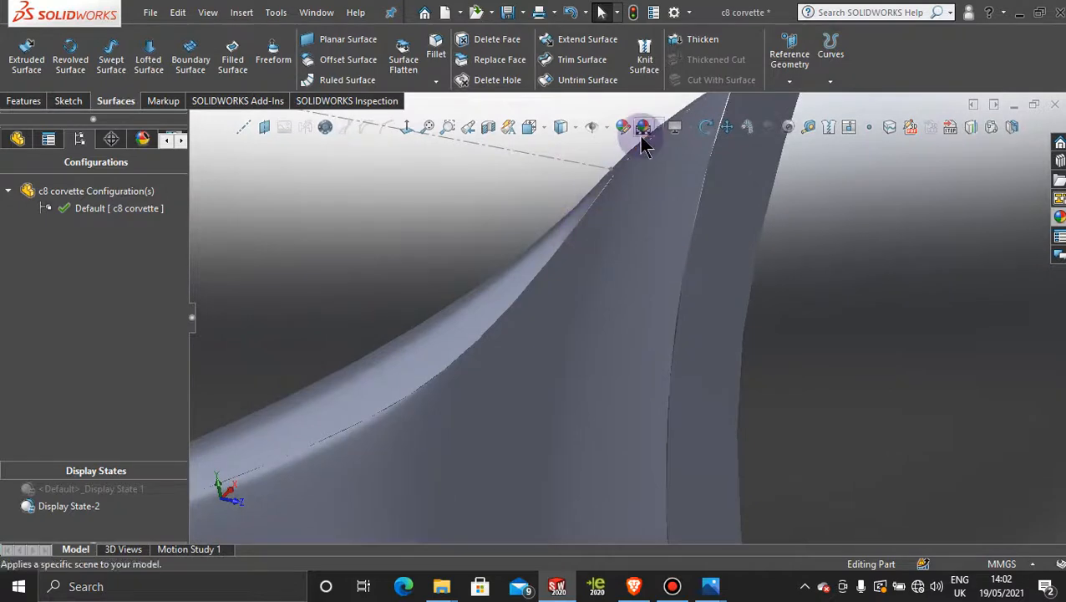
scroll(773, 413, up, 6)
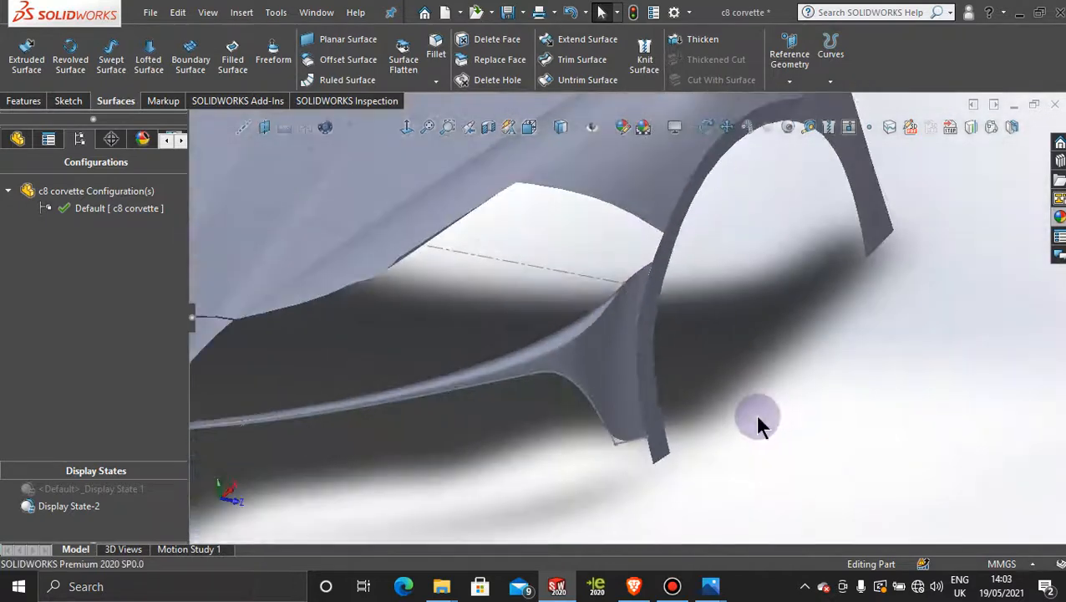
middle_drag(718, 347, 683, 292)
scroll(711, 401, up, 5)
middle_drag(682, 363, 741, 416)
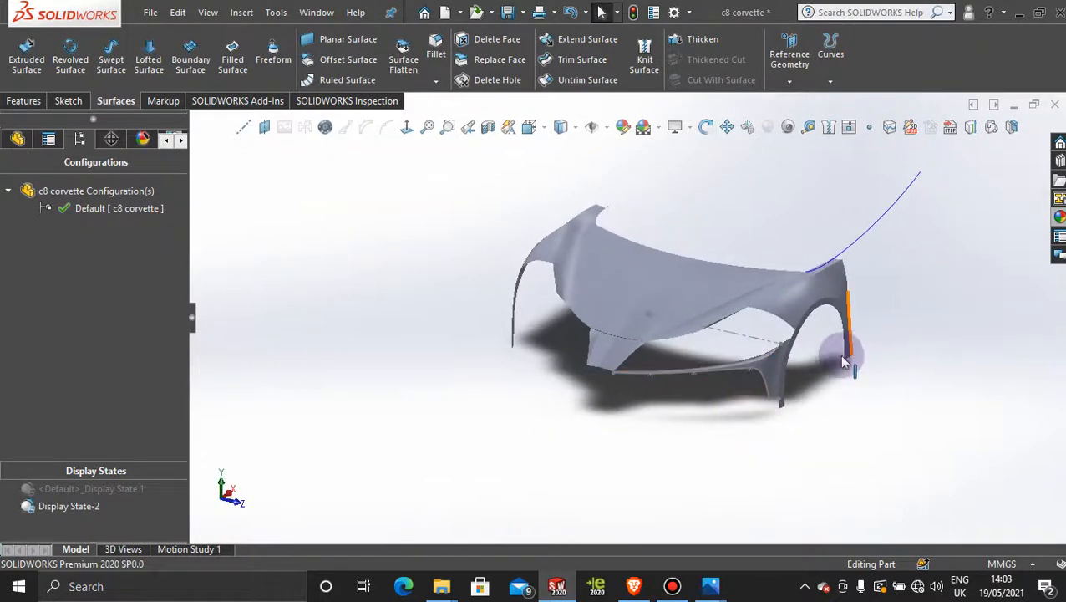
scroll(790, 368, down, 4)
scroll(792, 393, up, 2)
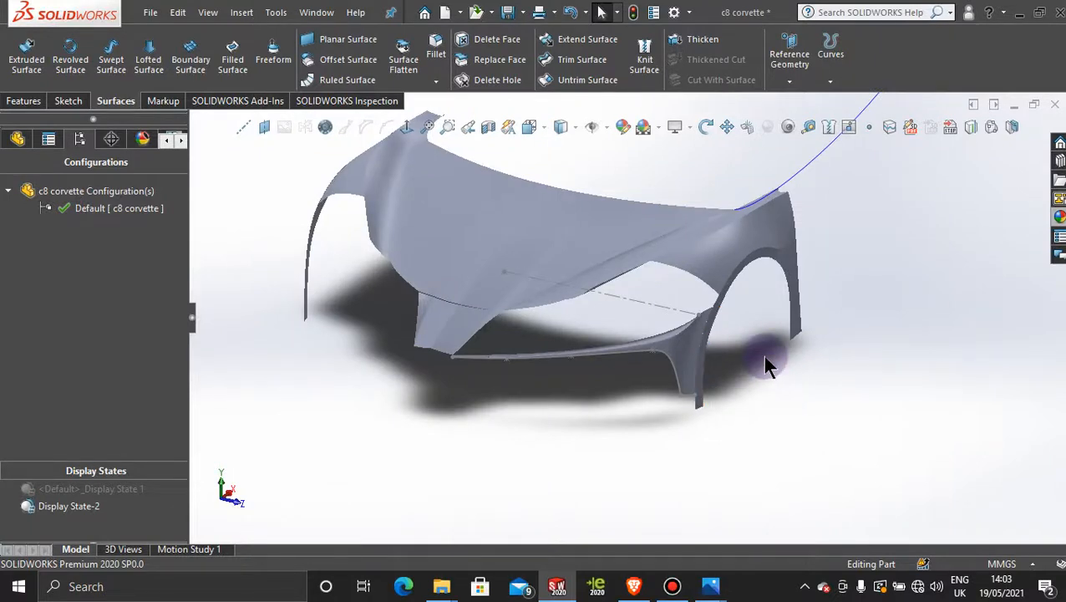
Step: Mirror the two lower vent surface bodies, Boundary-Surface19 and Boundary-Surface17, about the Front Plane
click(17, 138)
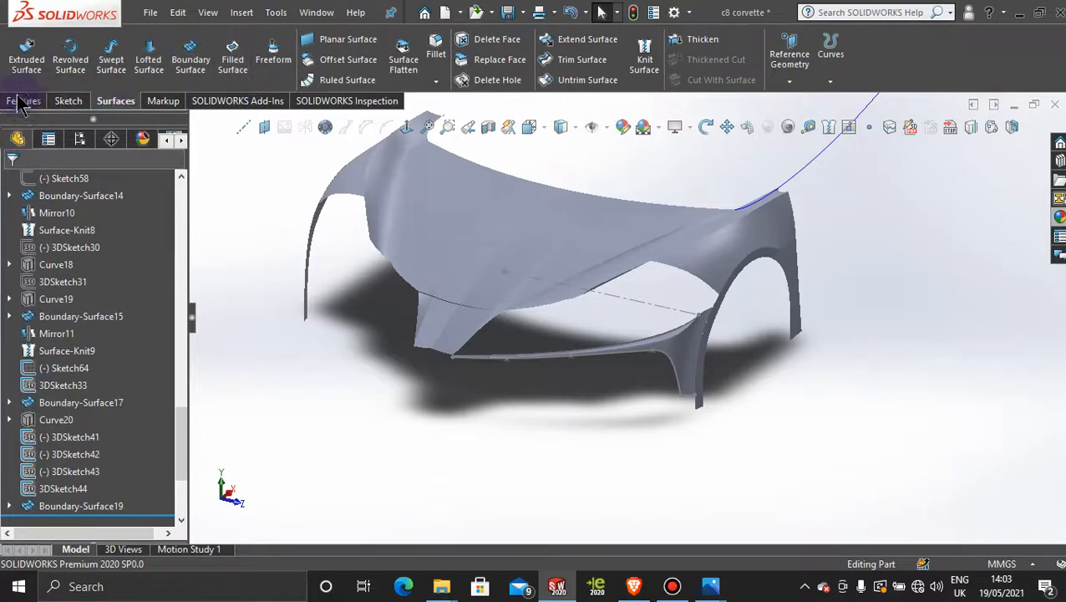
click(23, 101)
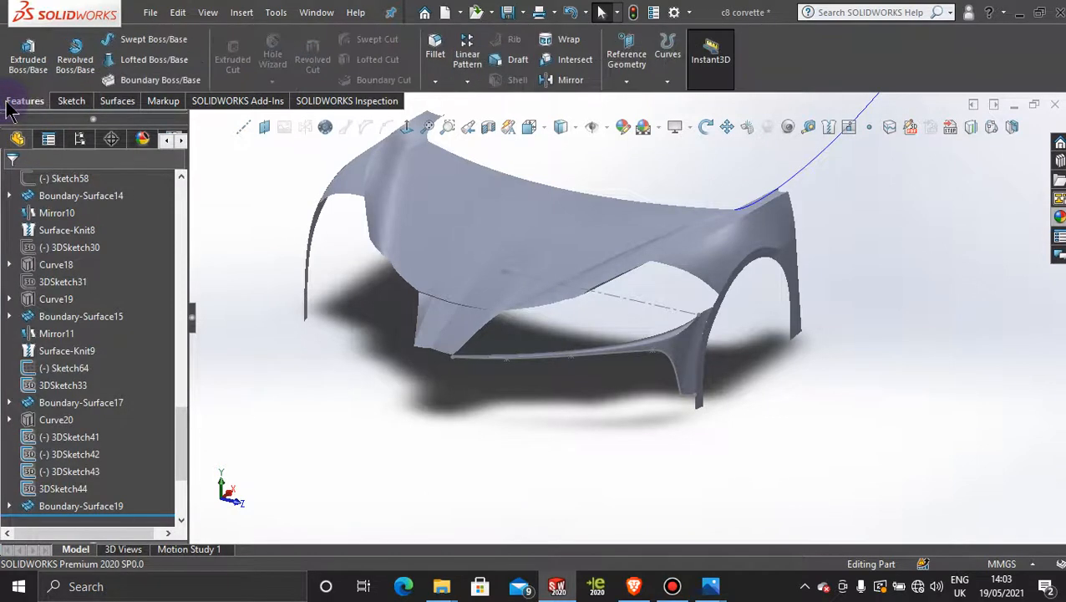
click(571, 81)
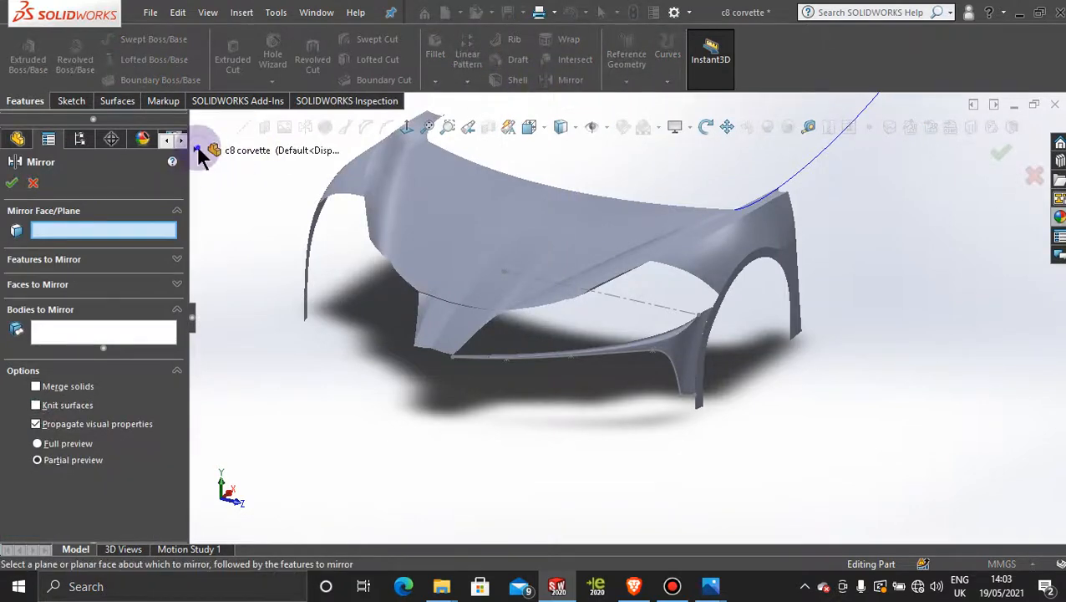
click(197, 149)
click(268, 254)
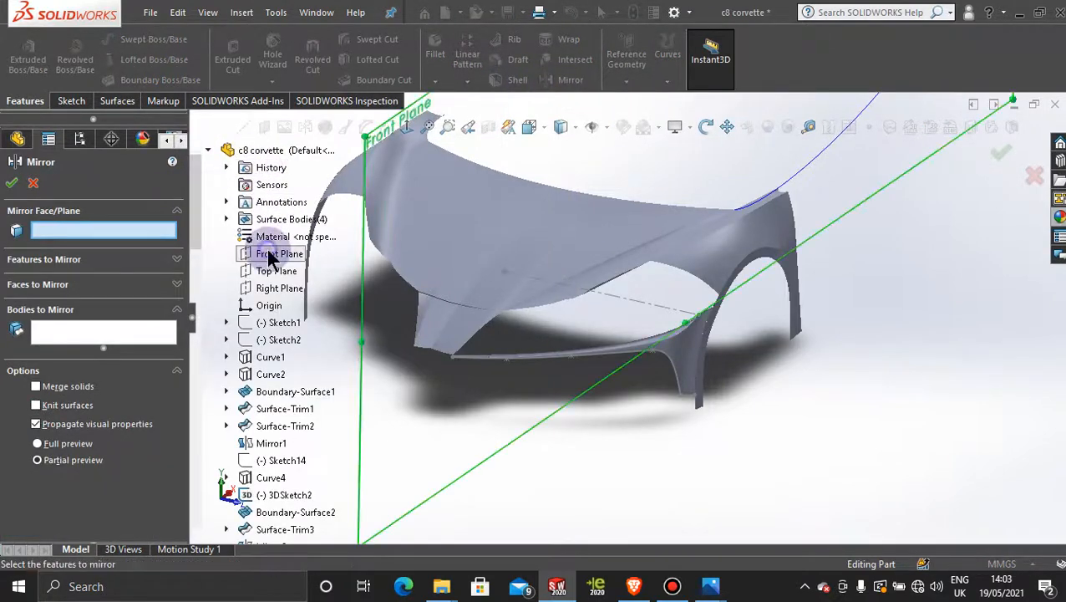
click(690, 361)
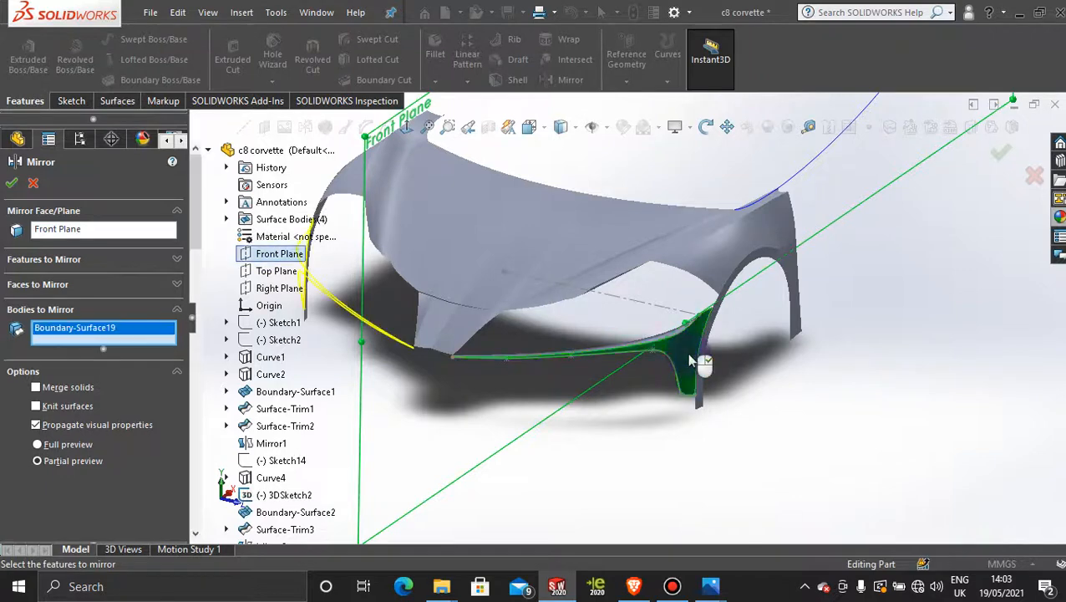
click(674, 339)
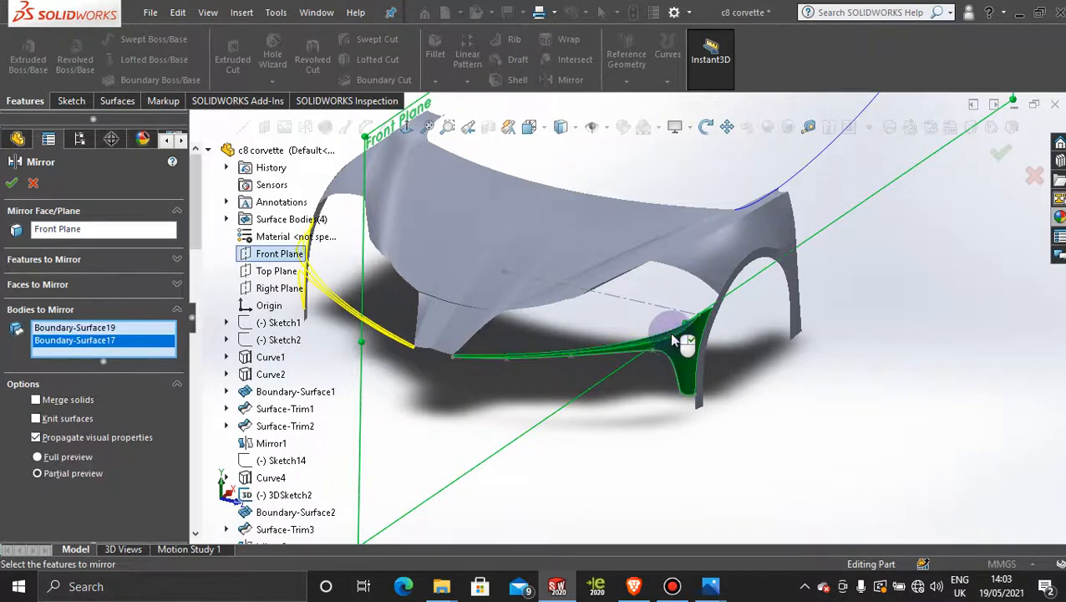
click(12, 185)
Step: Examine the mirrored vent surfaces on both sides of the front end, including the lower corner beside the wheel arch
middle_drag(757, 430, 653, 501)
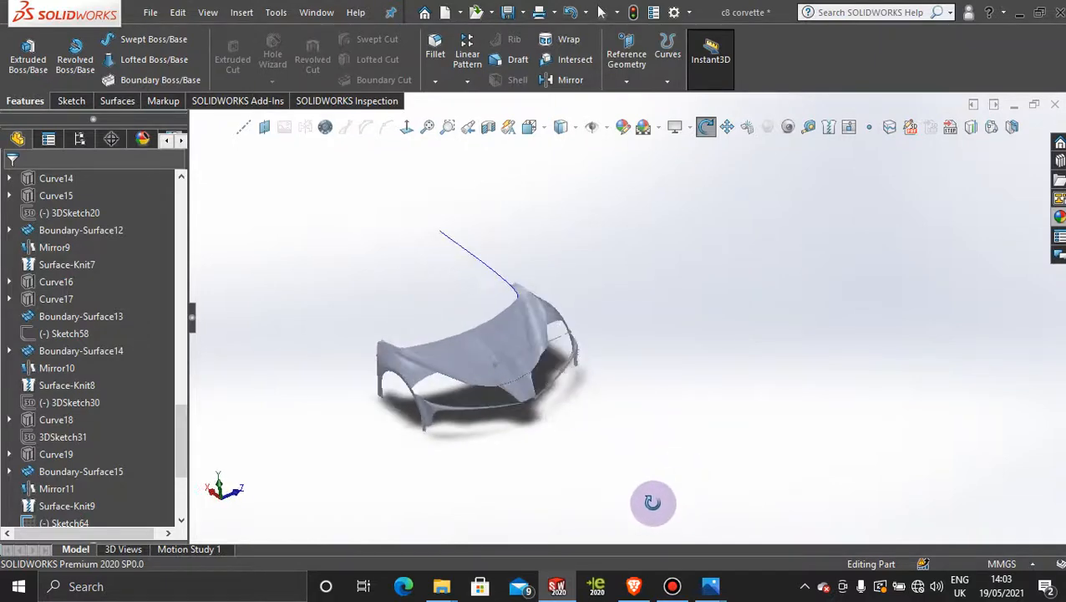
scroll(615, 443, down, 3)
mouse_move(571, 366)
middle_down()
mouse_move(564, 376)
mouse_move(600, 333)
mouse_move(550, 331)
mouse_move(583, 419)
mouse_move(543, 412)
mouse_move(485, 366)
middle_up()
scroll(610, 251, up, 2)
scroll(609, 242, down, 3)
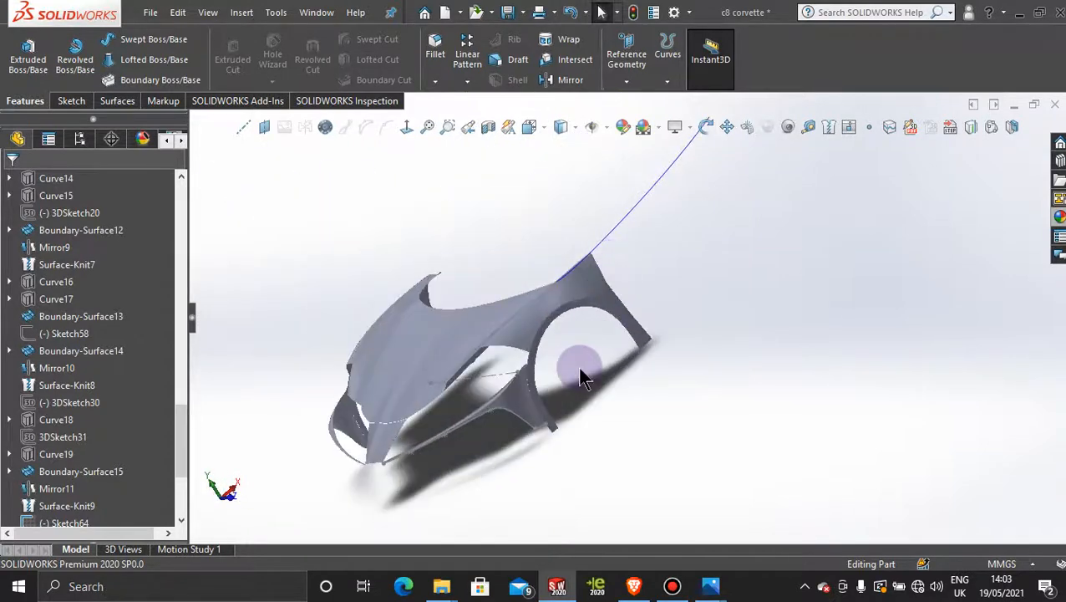
middle_drag(577, 366, 595, 334)
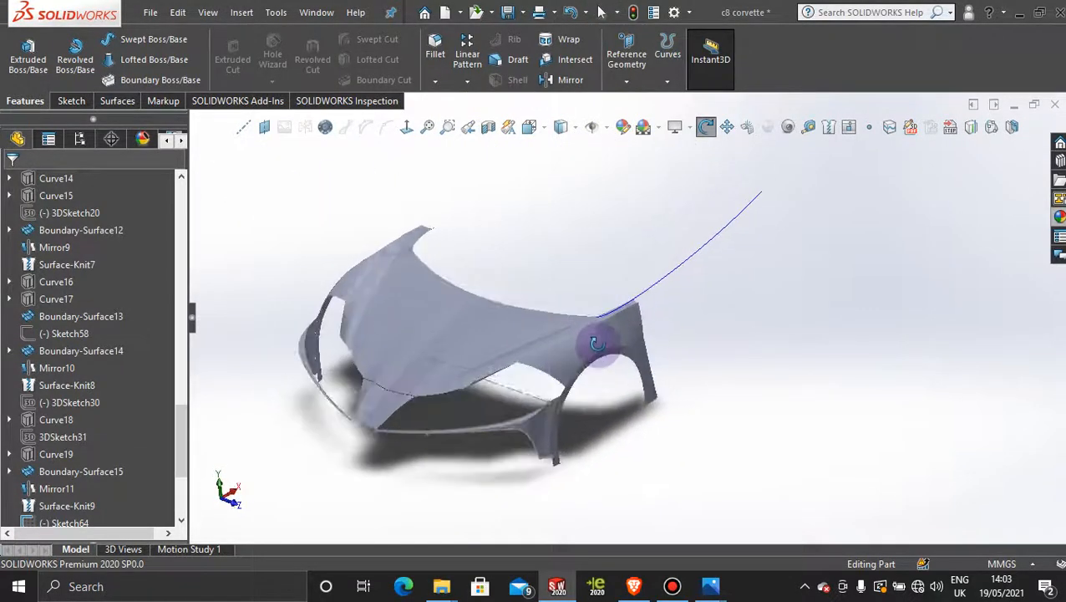
scroll(518, 449, down, 5)
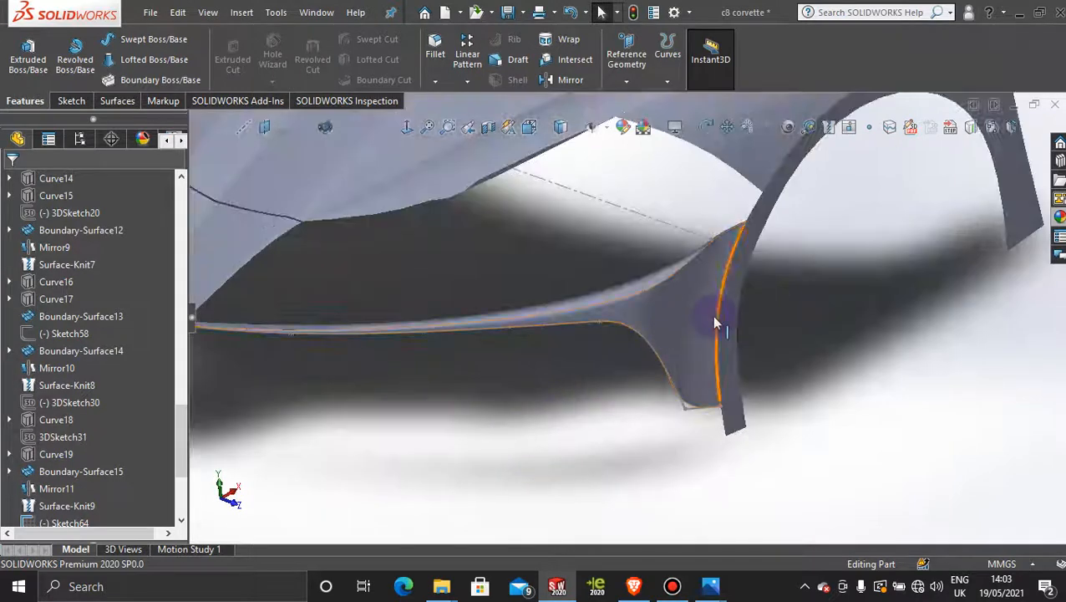
scroll(794, 430, up, 4)
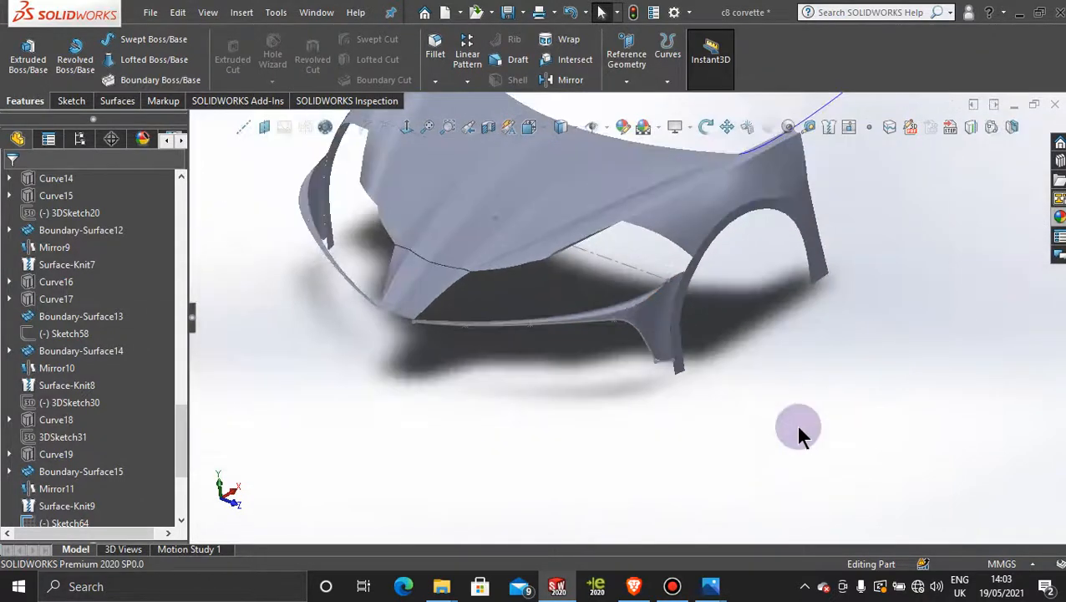
scroll(650, 359, down, 5)
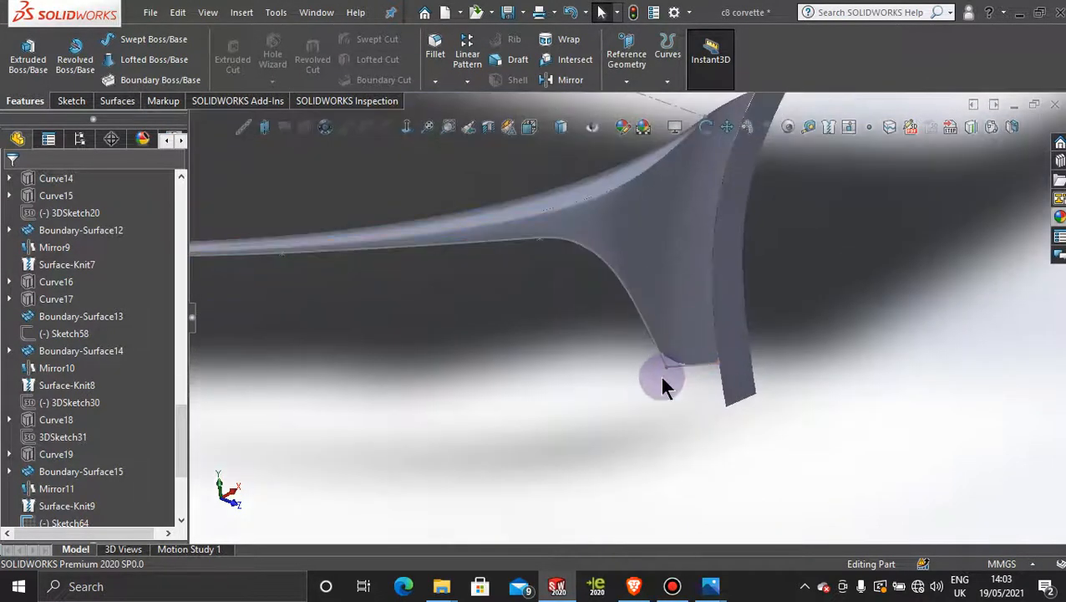
scroll(827, 338, up, 8)
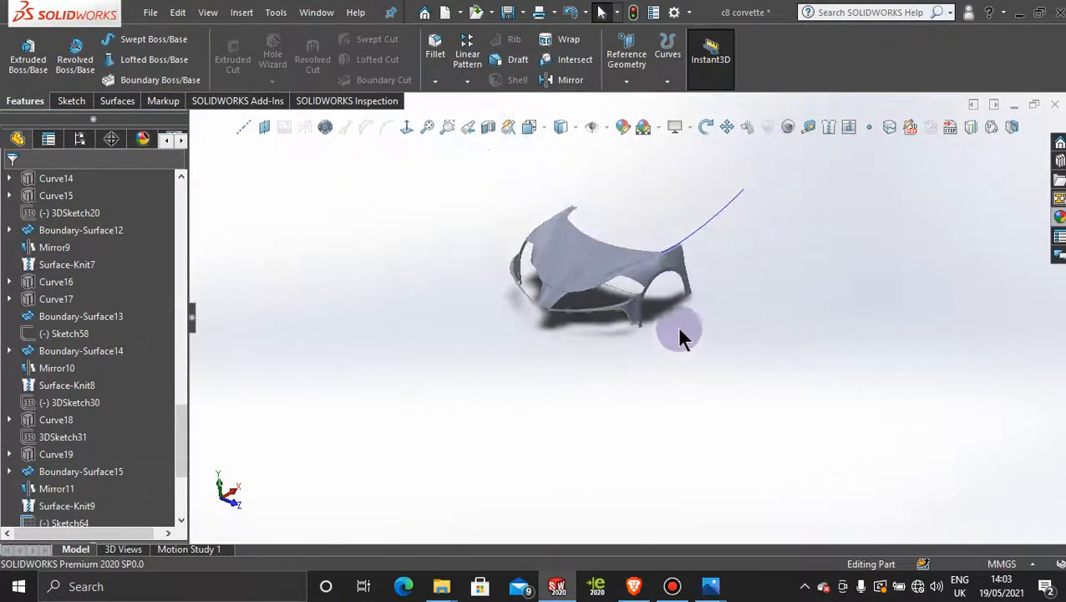
scroll(598, 265, down, 5)
scroll(685, 329, up, 1)
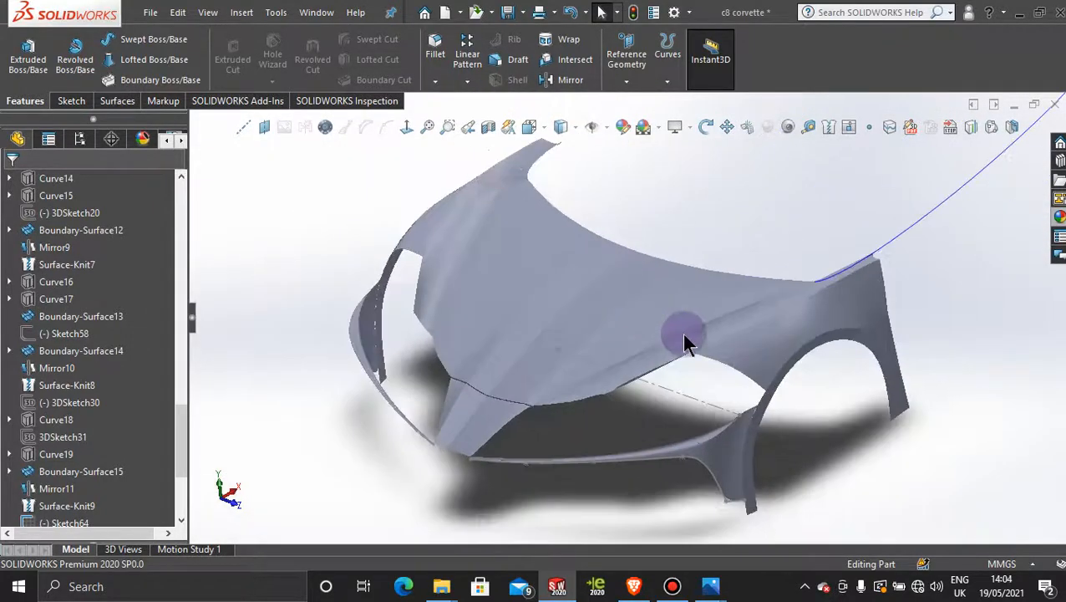
click(677, 589)
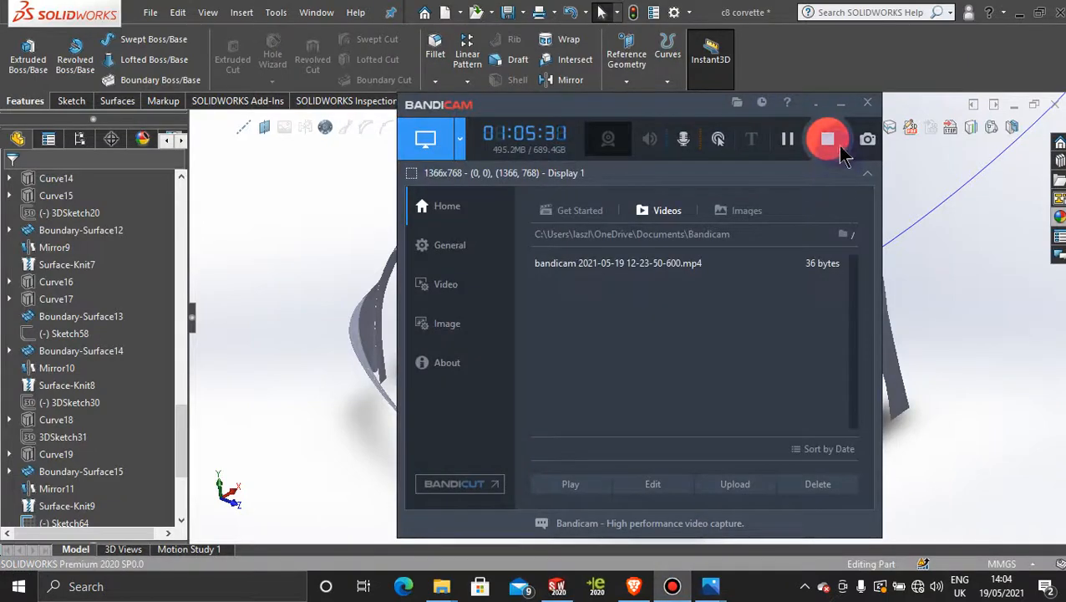